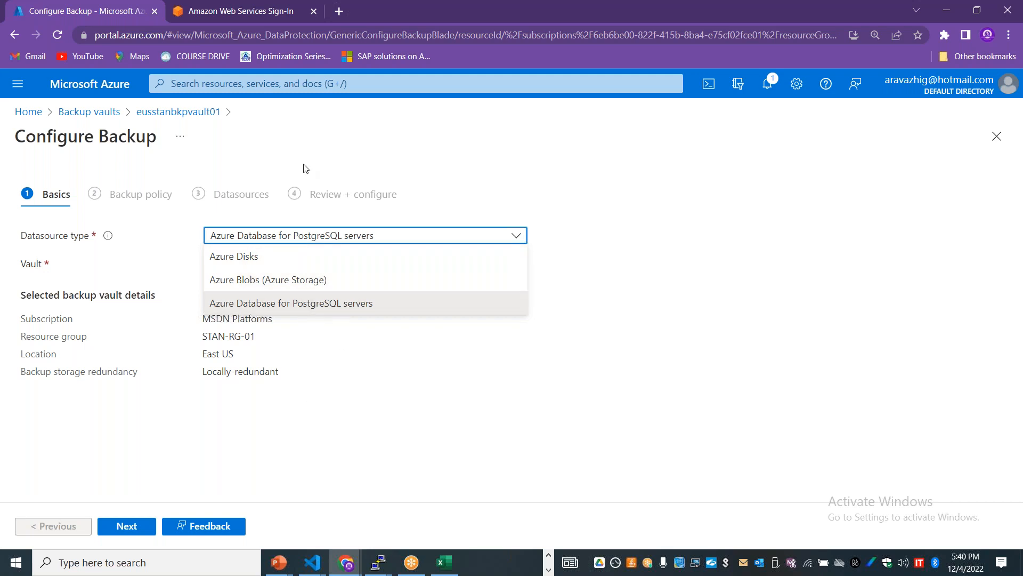
# Step: Leave the backup configuration and open the backup jobs of the eusstanbkpvault01 vault
pyautogui.click(205, 113)
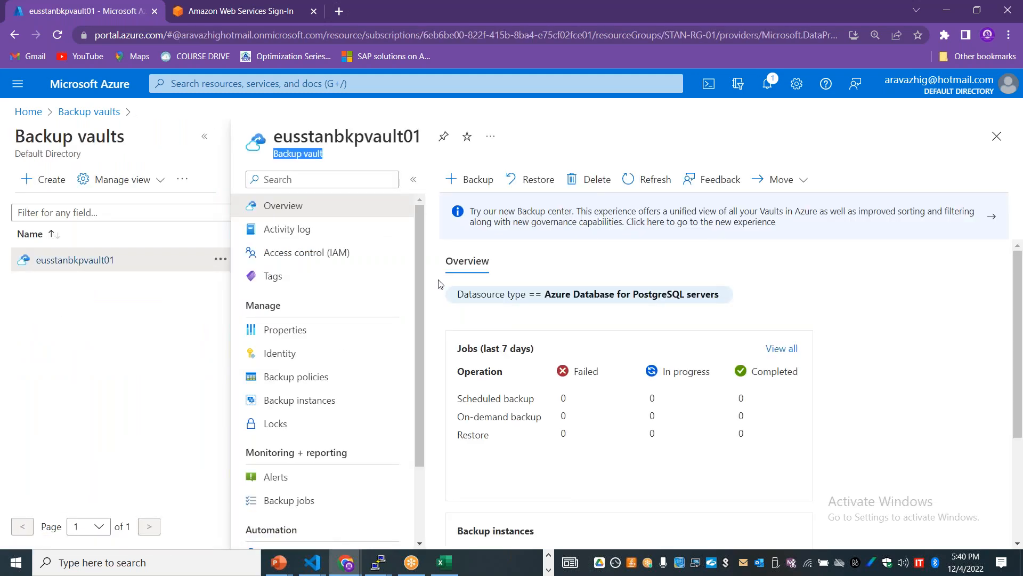
pyautogui.moveTo(419, 286); pyautogui.dragTo(424, 368)
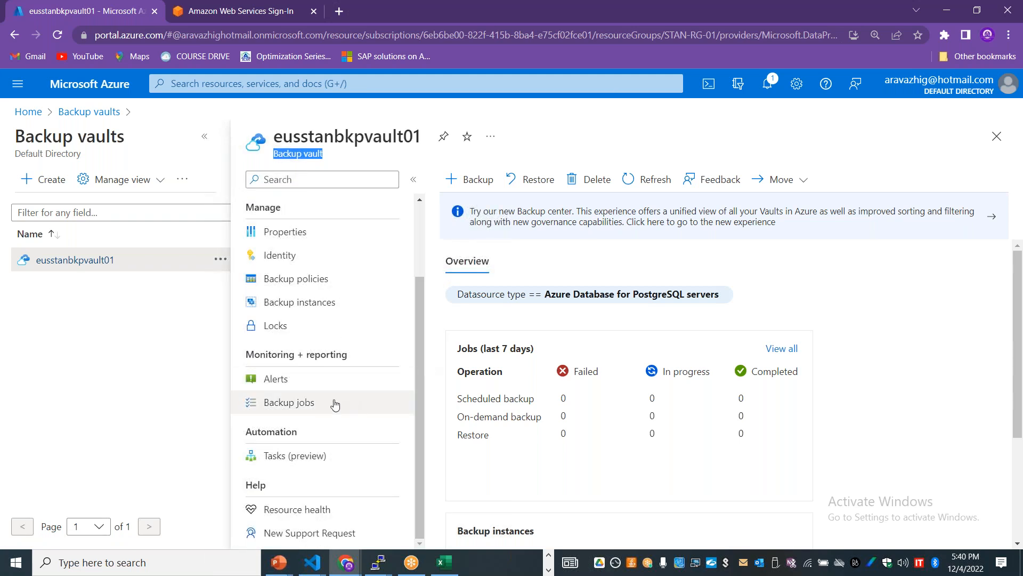
pyautogui.click(334, 404)
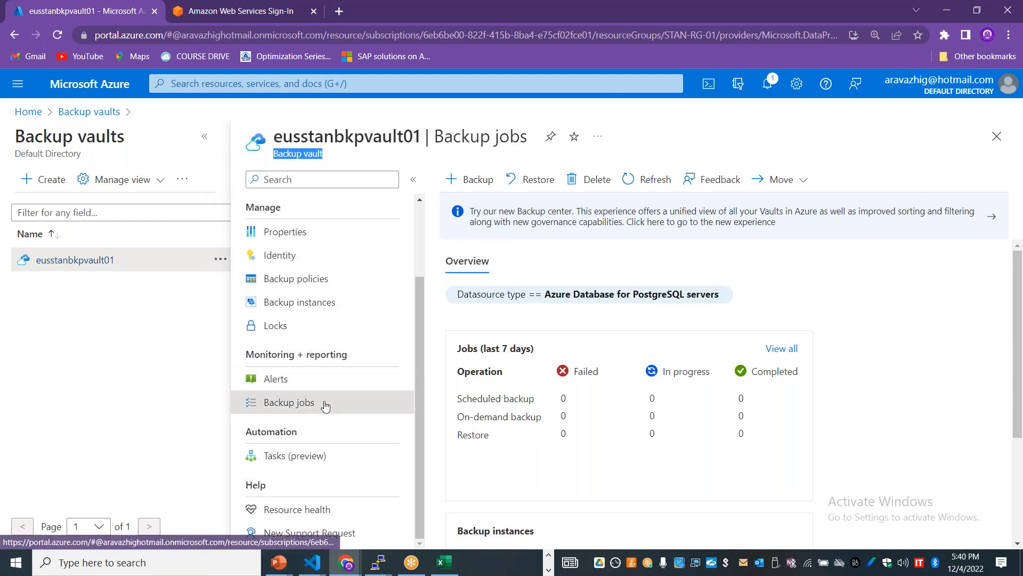
pyautogui.click(210, 139)
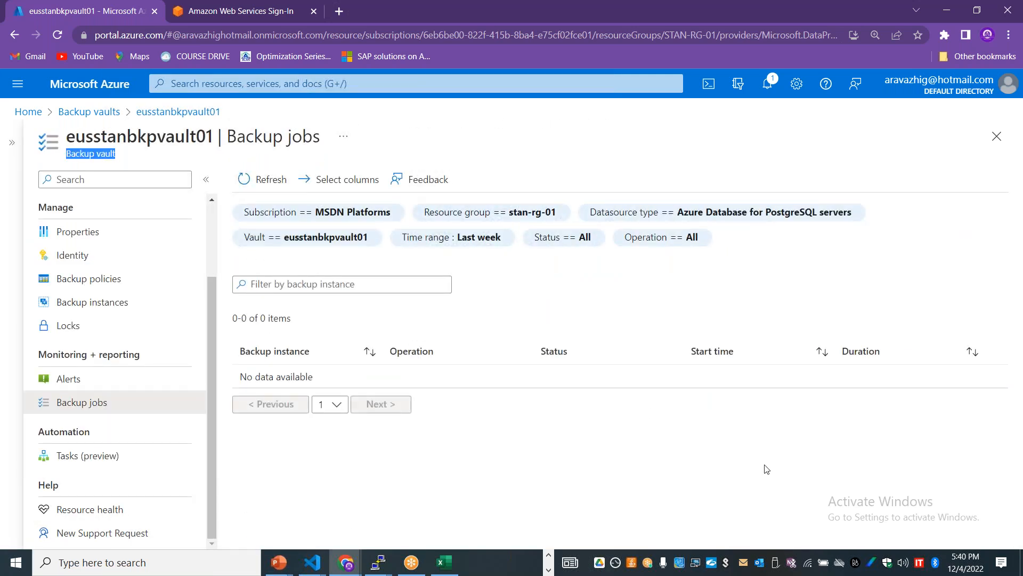
# Step: Filter the vault's backup jobs by datasource type Azure Disks, and after that by Azure Blobs (Azure Storage)
pyautogui.click(772, 214)
pyautogui.click(752, 214)
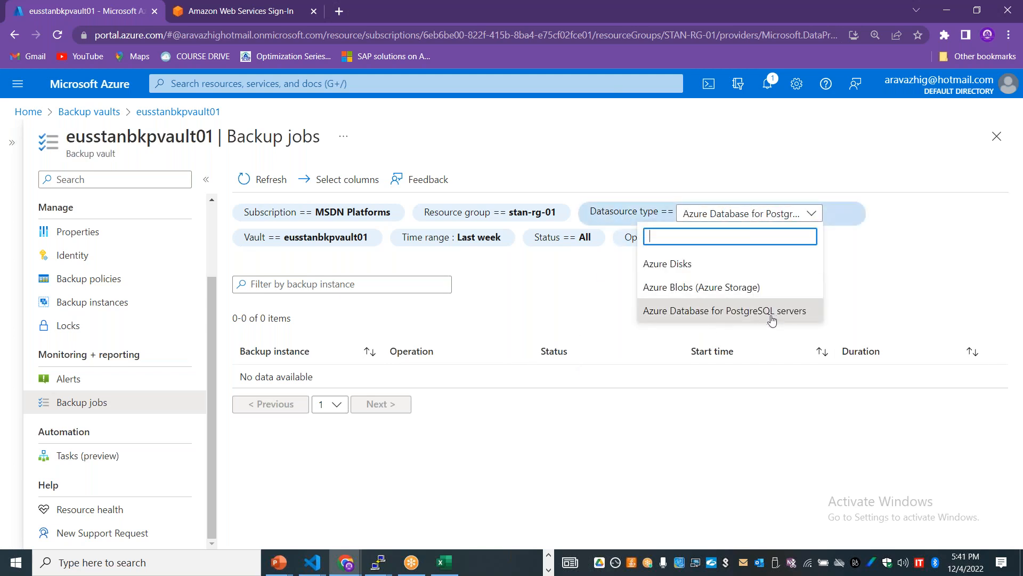
pyautogui.click(696, 265)
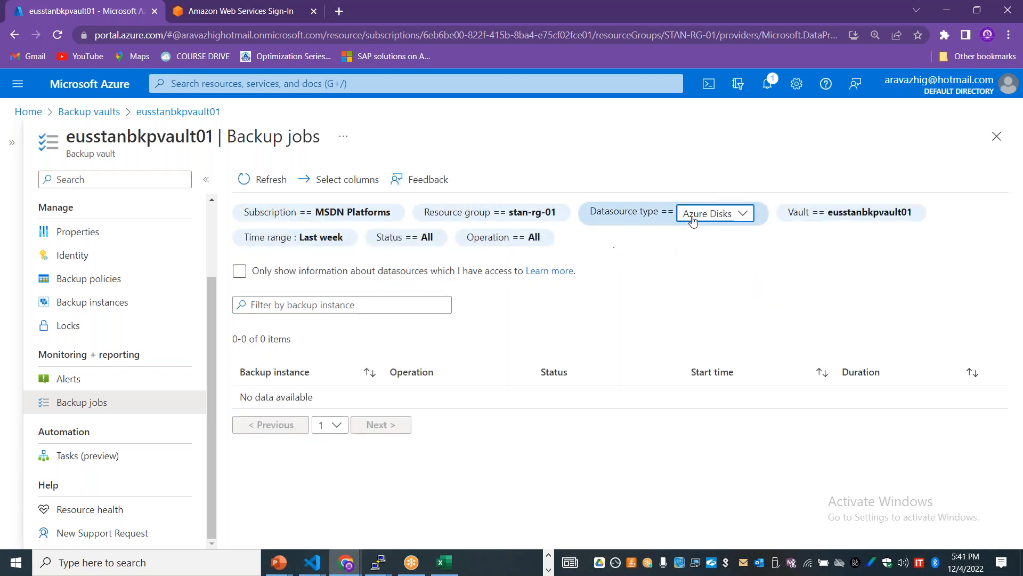
pyautogui.click(722, 219)
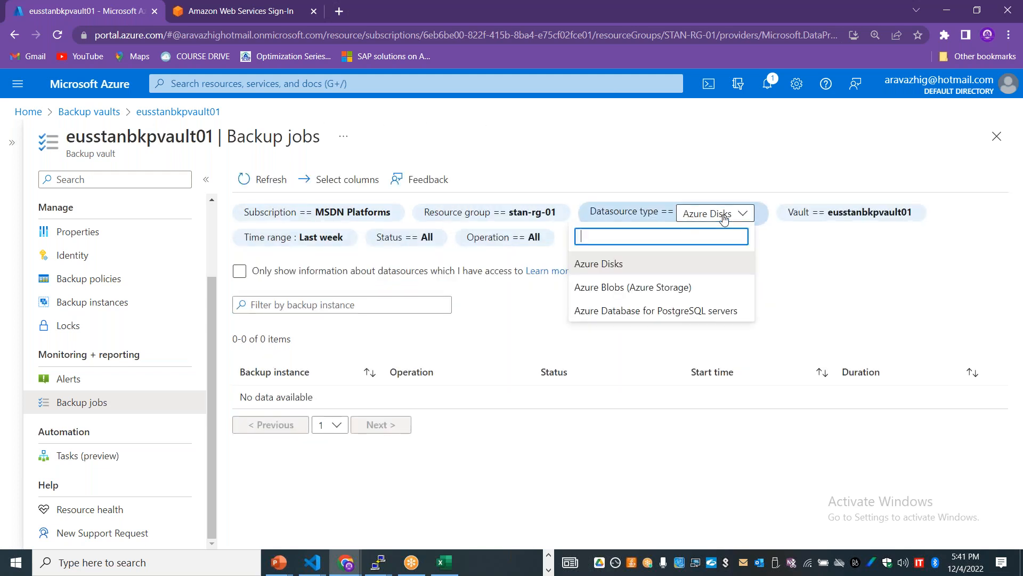
pyautogui.click(637, 288)
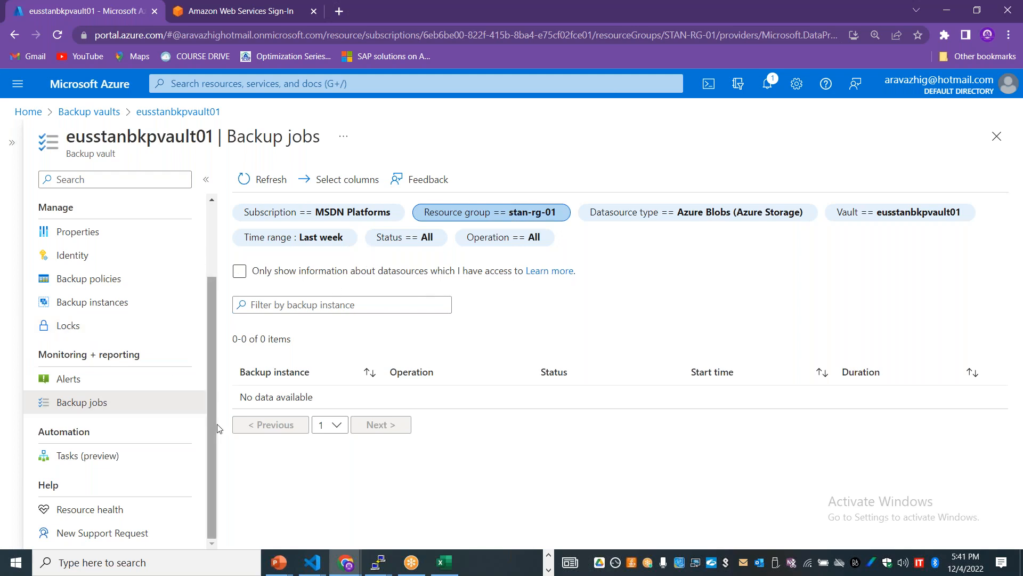
# Step: Open the vault's backup instances and check the backup policy assigned to the blob storage instance
pyautogui.moveTo(214, 426); pyautogui.dragTo(222, 372)
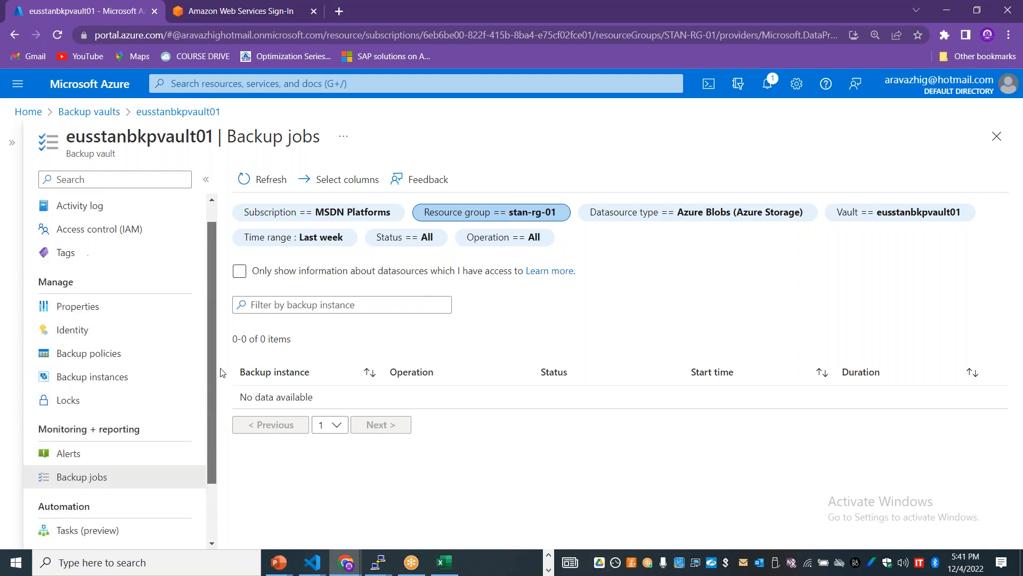
pyautogui.click(133, 377)
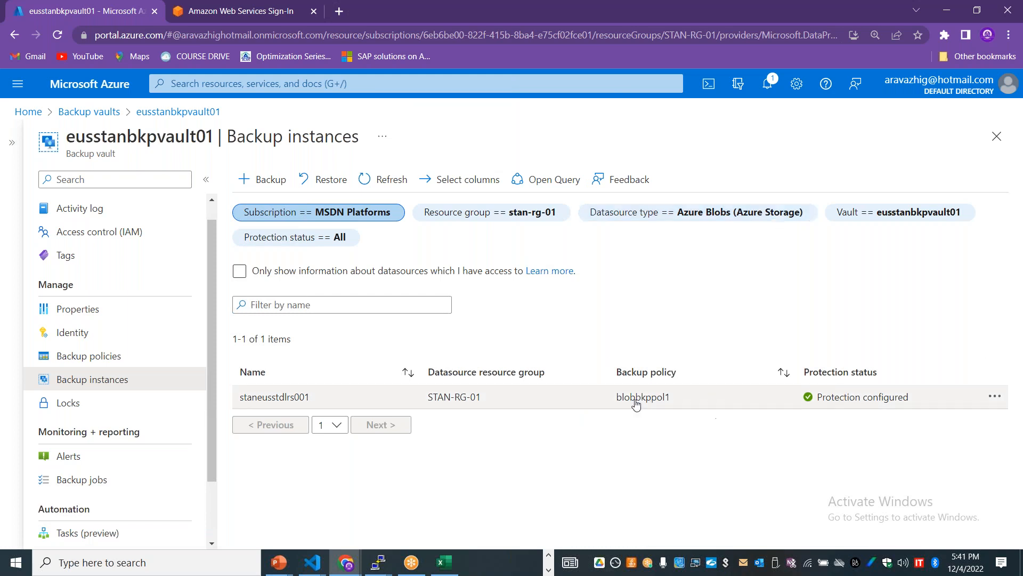
pyautogui.doubleClick(677, 402)
# Step: Filter the backup instances by datasource type Azure Disks and review the protected disk and its policy
pyautogui.click(717, 216)
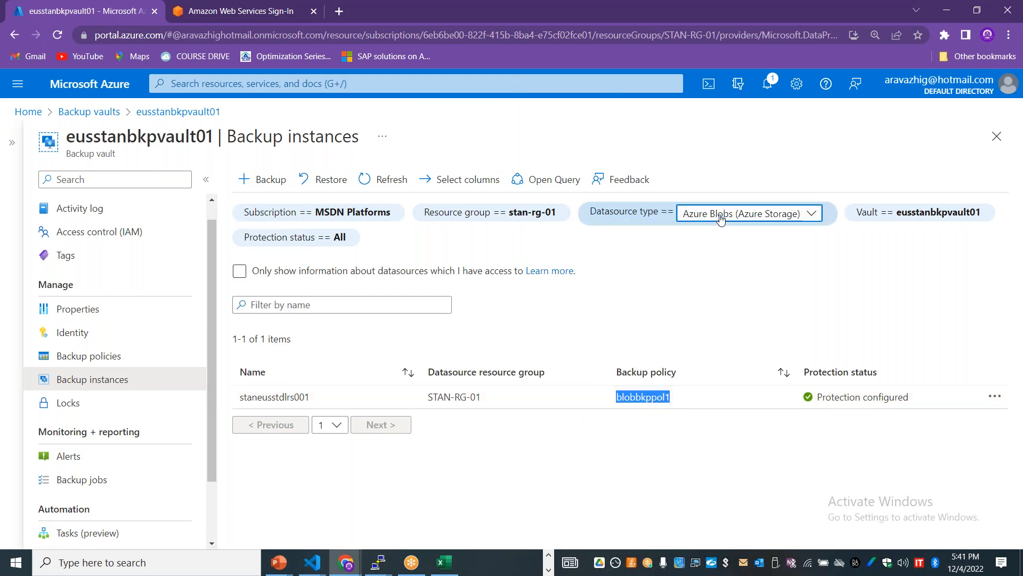
pyautogui.click(721, 218)
pyautogui.click(719, 266)
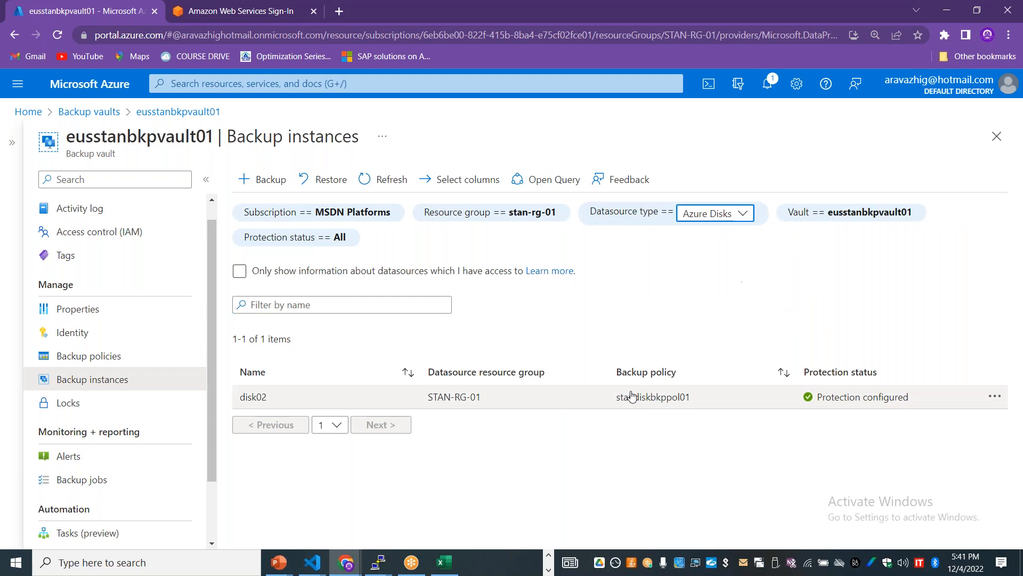
pyautogui.click(528, 395)
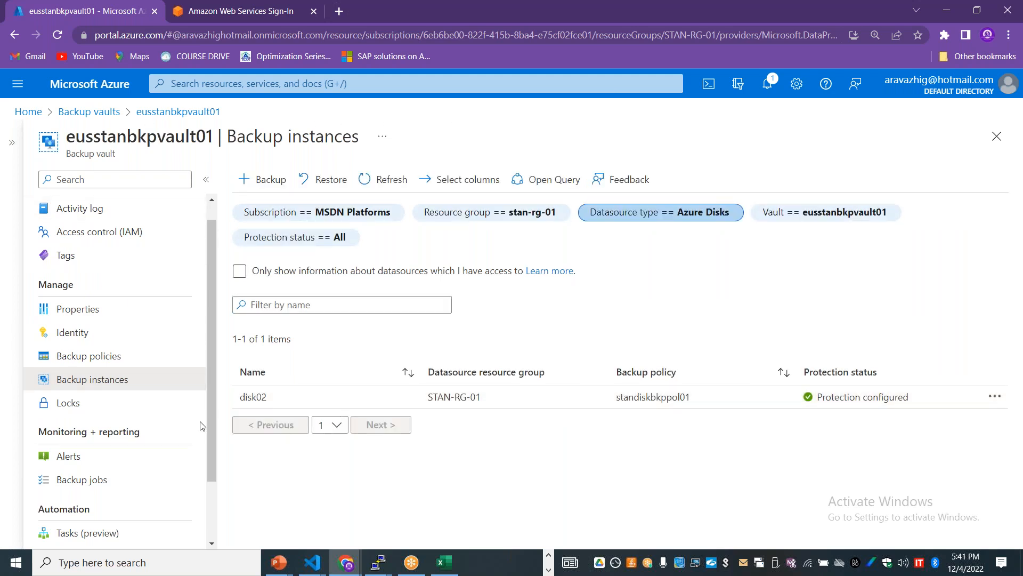
pyautogui.scroll(-2, 212, 407)
pyautogui.scroll(3, 213, 334)
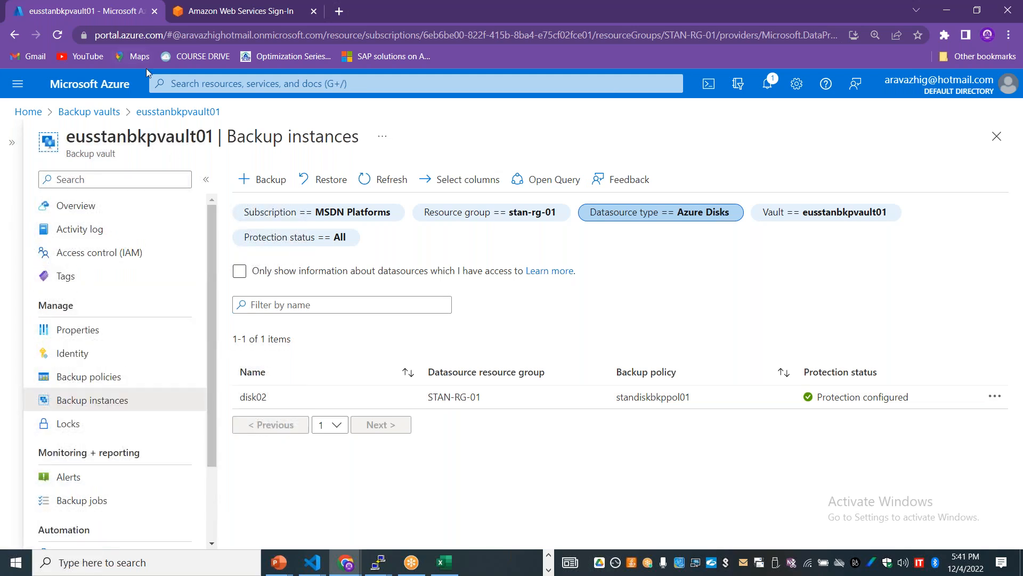
# Step: Go to the Recovery Services vault eusstanrsvault01 and open its list of backup items
pyautogui.click(27, 111)
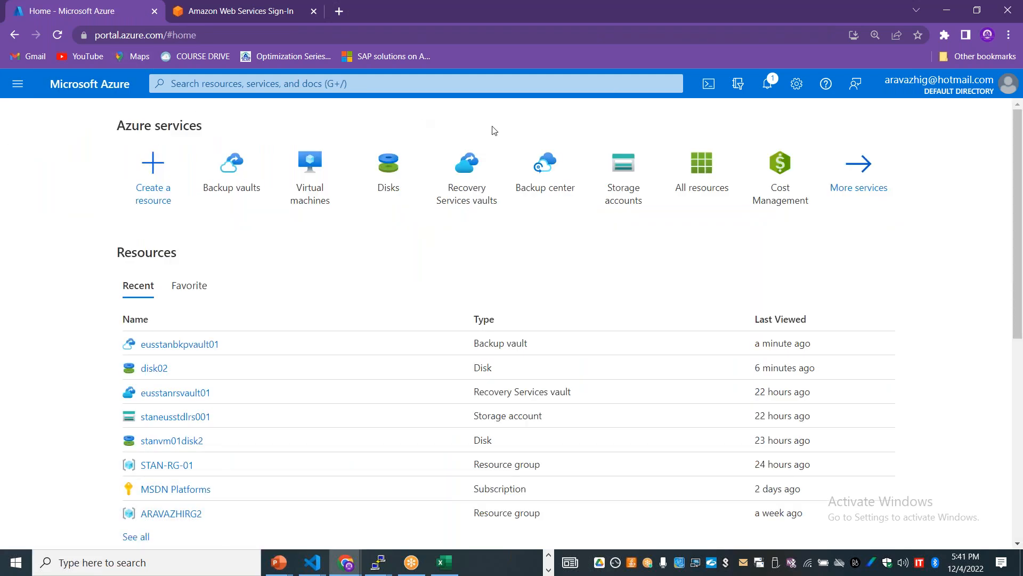
pyautogui.click(457, 204)
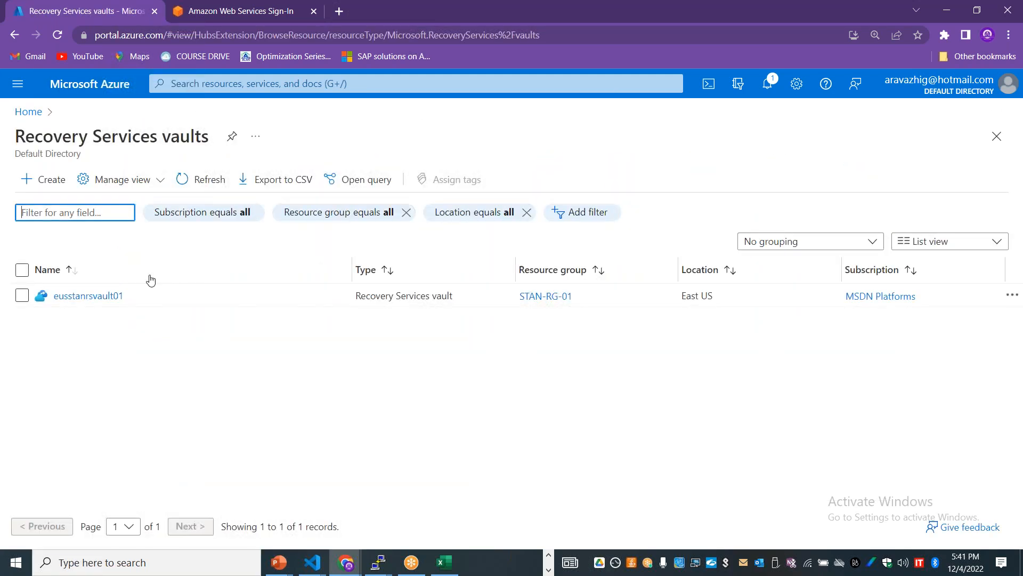
pyautogui.click(107, 292)
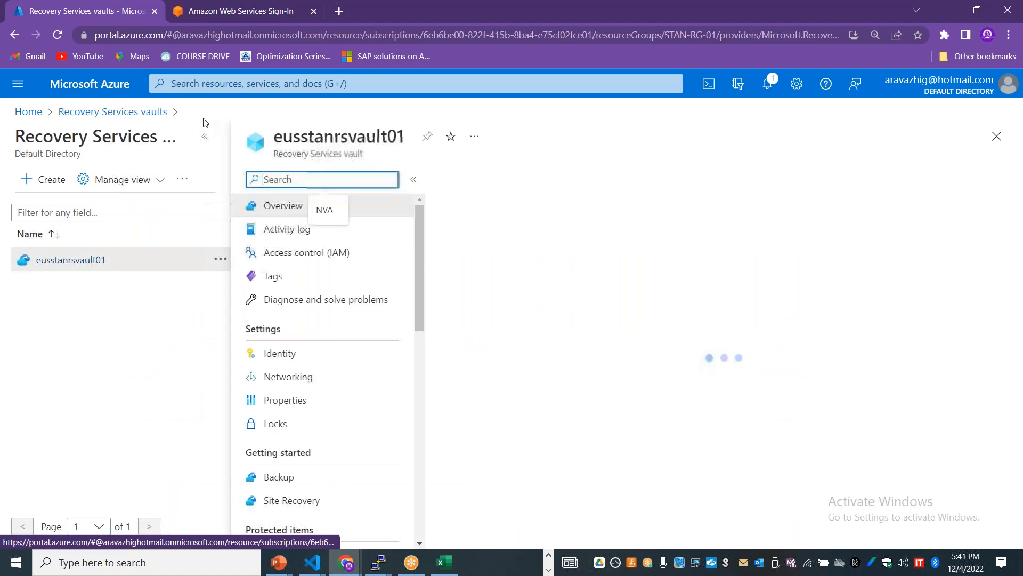
pyautogui.click(204, 136)
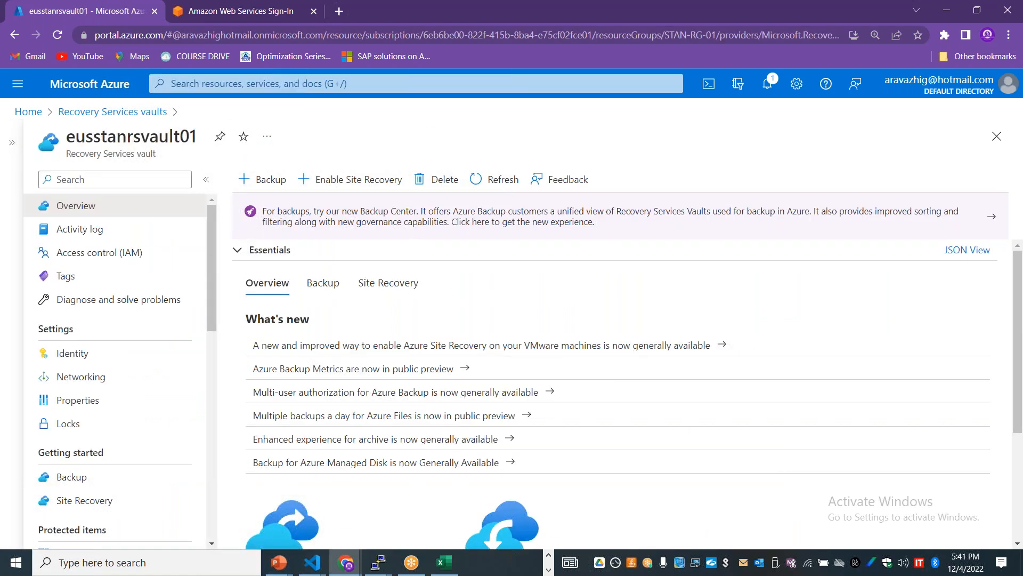
pyautogui.moveTo(211, 304); pyautogui.dragTo(212, 347)
pyautogui.click(114, 376)
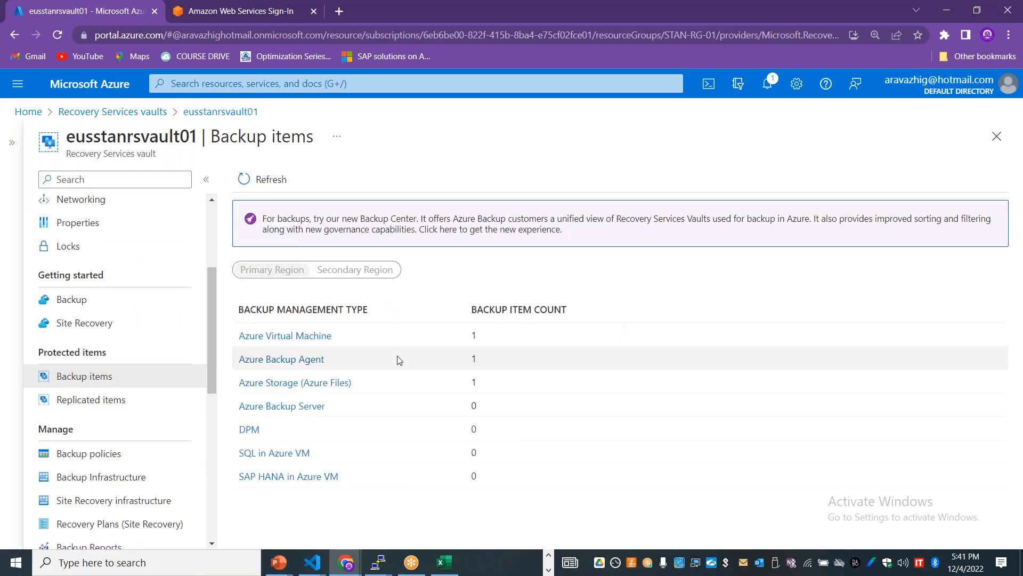
# Step: Review the Azure Virtual Machine, Azure Backup Agent and Azure Storage (Azure Files) entries among the backup management types
pyautogui.moveTo(349, 339); pyautogui.dragTo(238, 341)
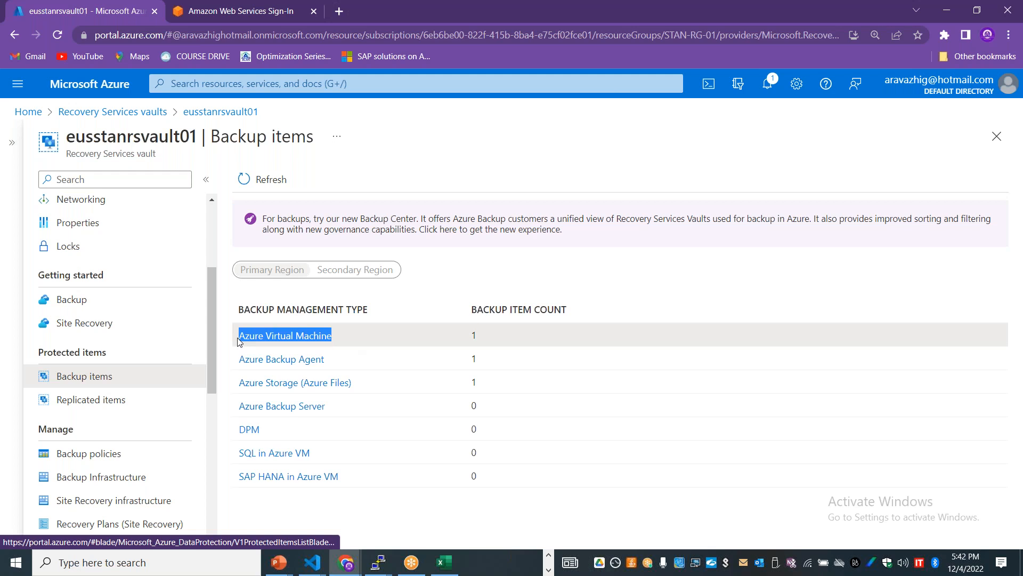
pyautogui.moveTo(347, 362); pyautogui.dragTo(304, 365)
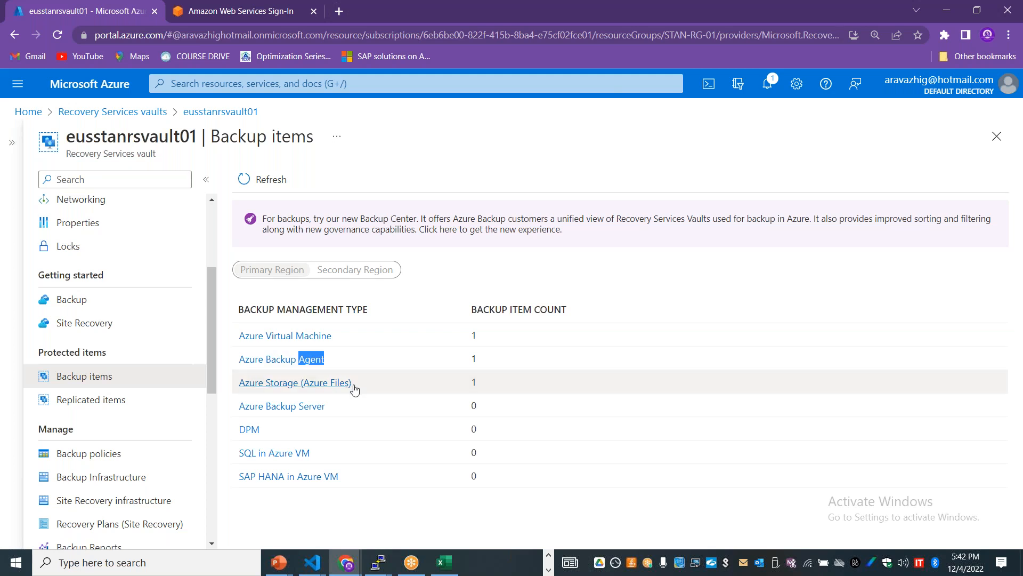
pyautogui.moveTo(366, 381); pyautogui.dragTo(292, 384)
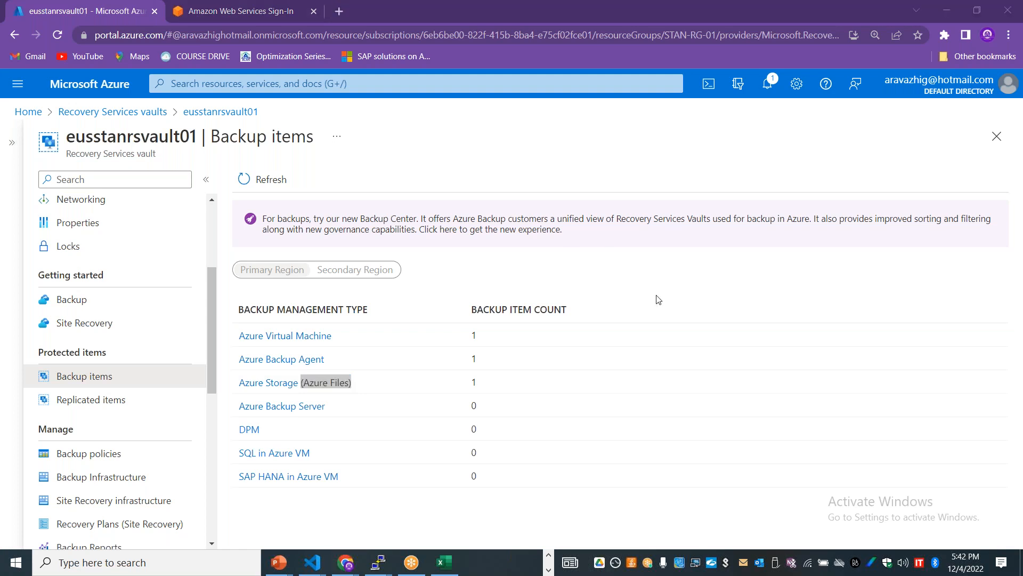
# Step: Open the file share stanfs01 in the storage account staneusstdlrs001
pyautogui.click(28, 111)
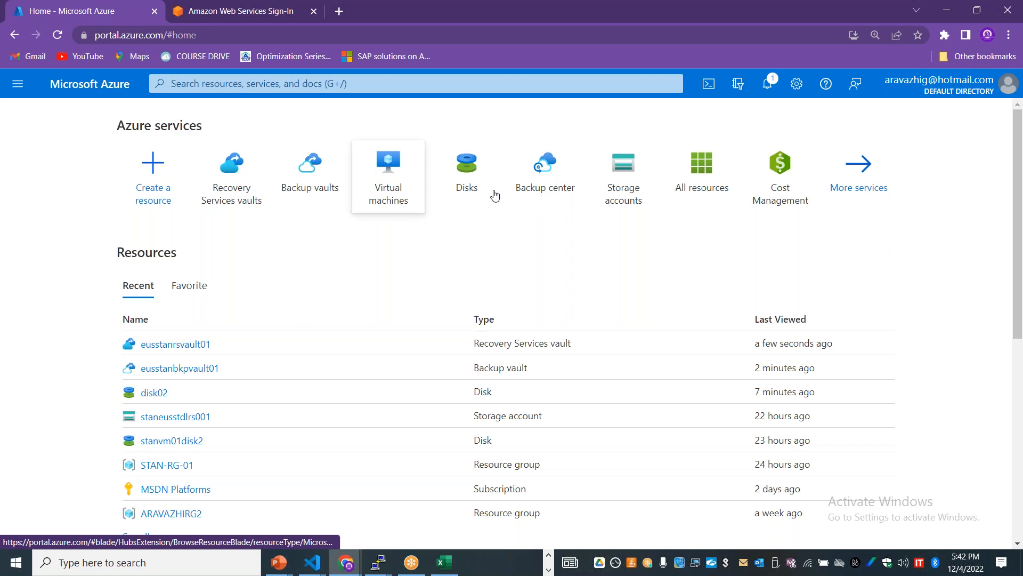
pyautogui.click(622, 198)
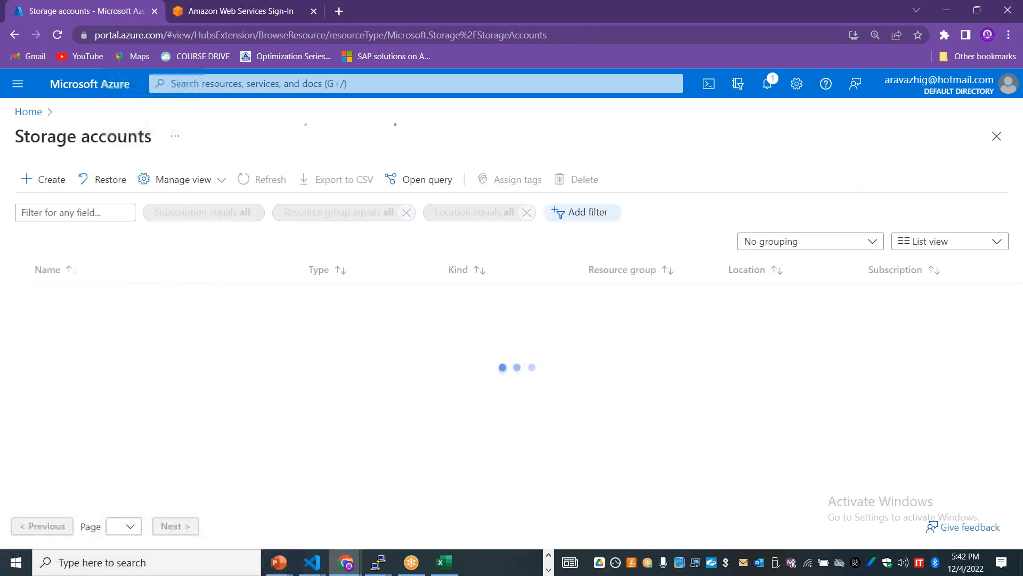
pyautogui.click(100, 297)
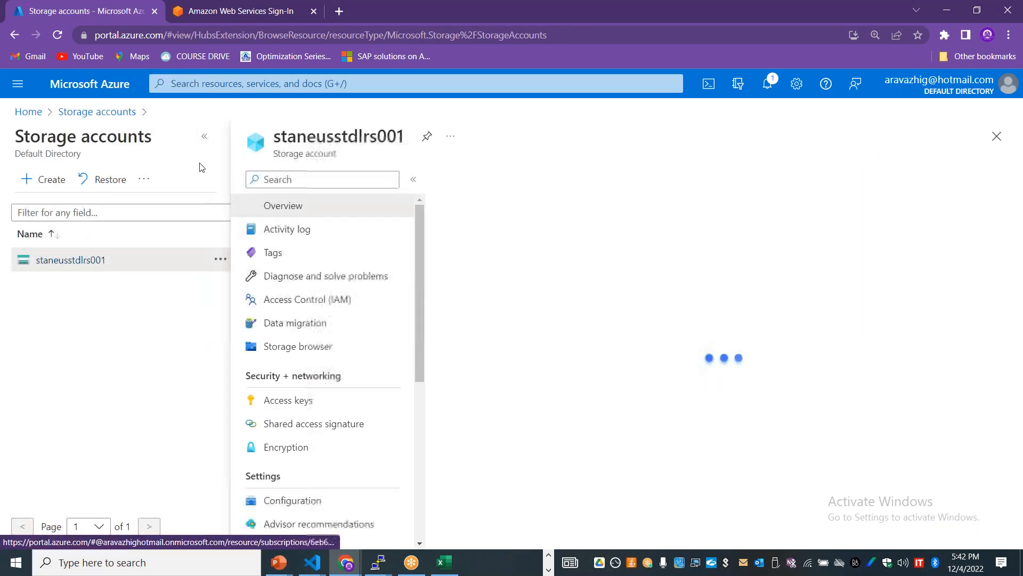
pyautogui.click(205, 137)
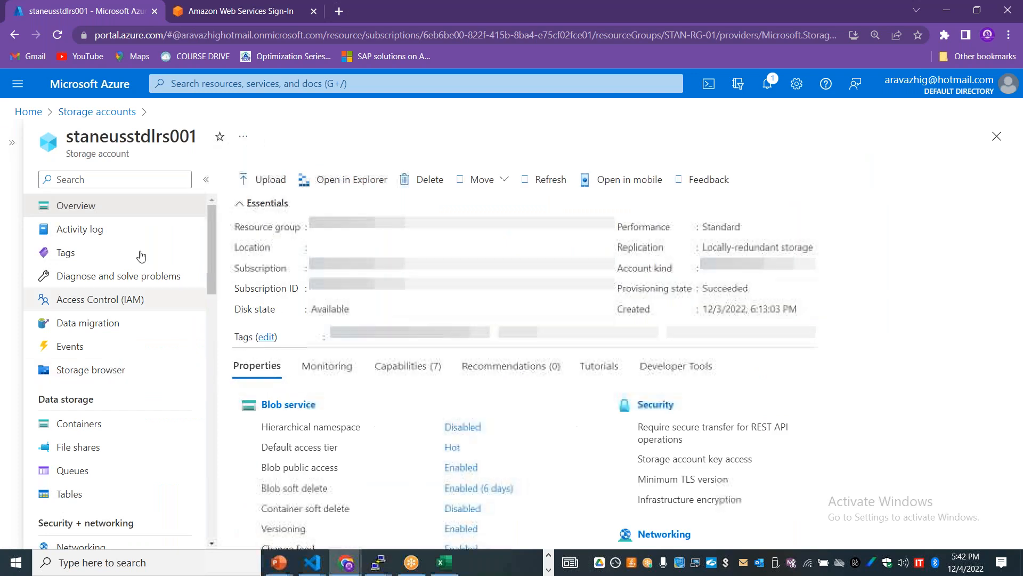
pyautogui.click(91, 449)
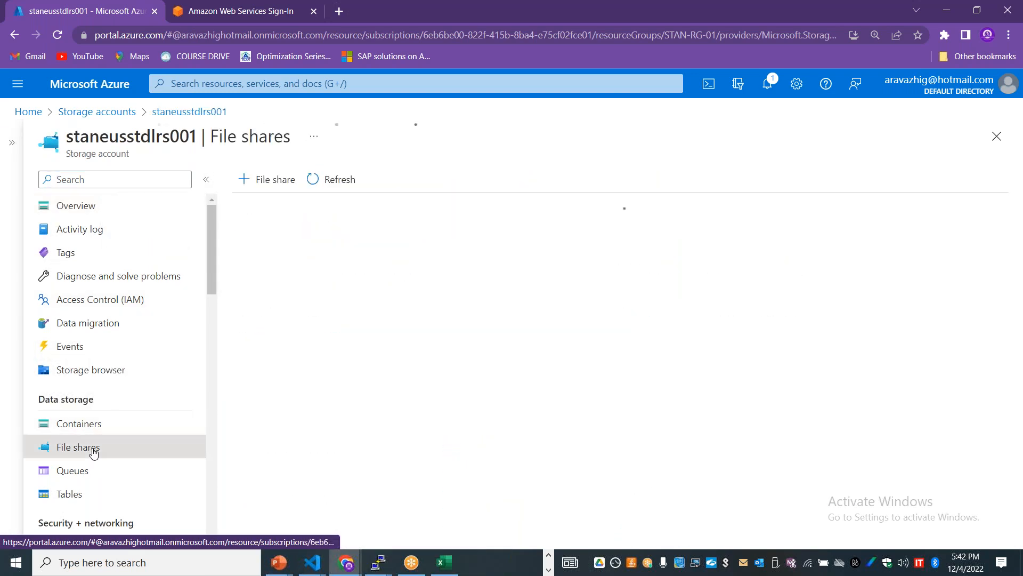
pyautogui.click(283, 363)
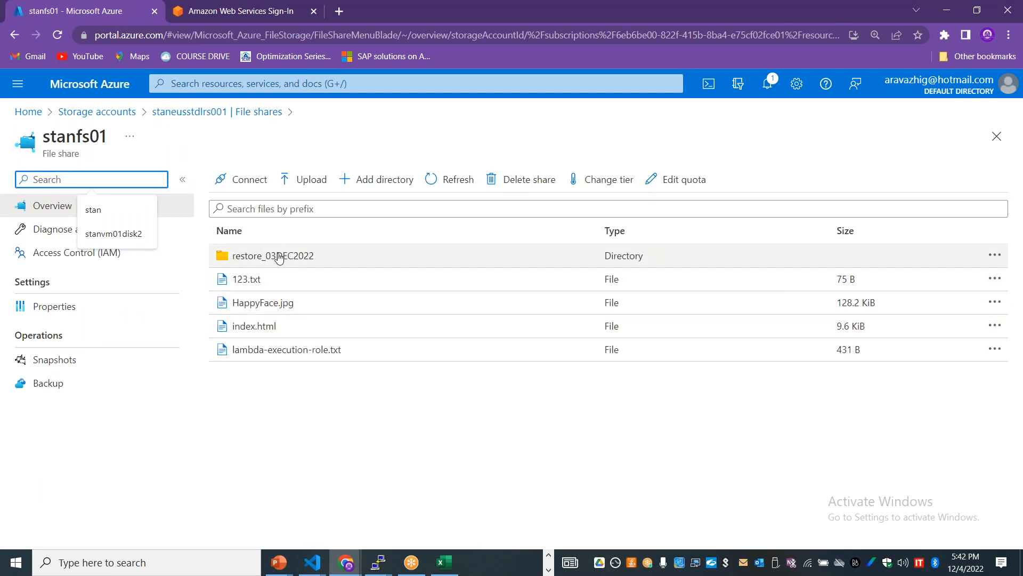
# Step: Inspect the files in the restore_03DEC2022 directory and return to the root of the stanfs01 share
pyautogui.click(275, 257)
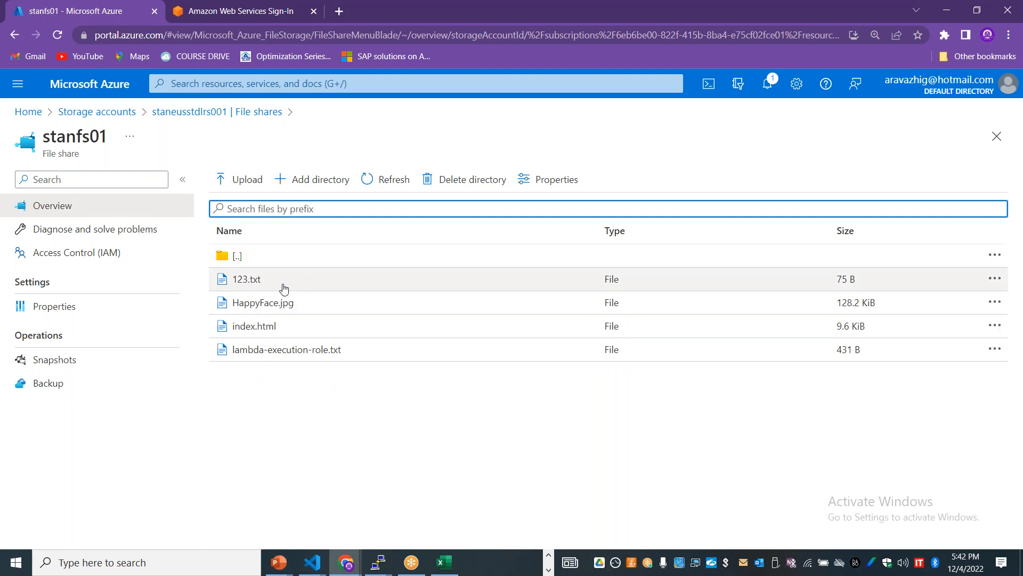
pyautogui.click(260, 111)
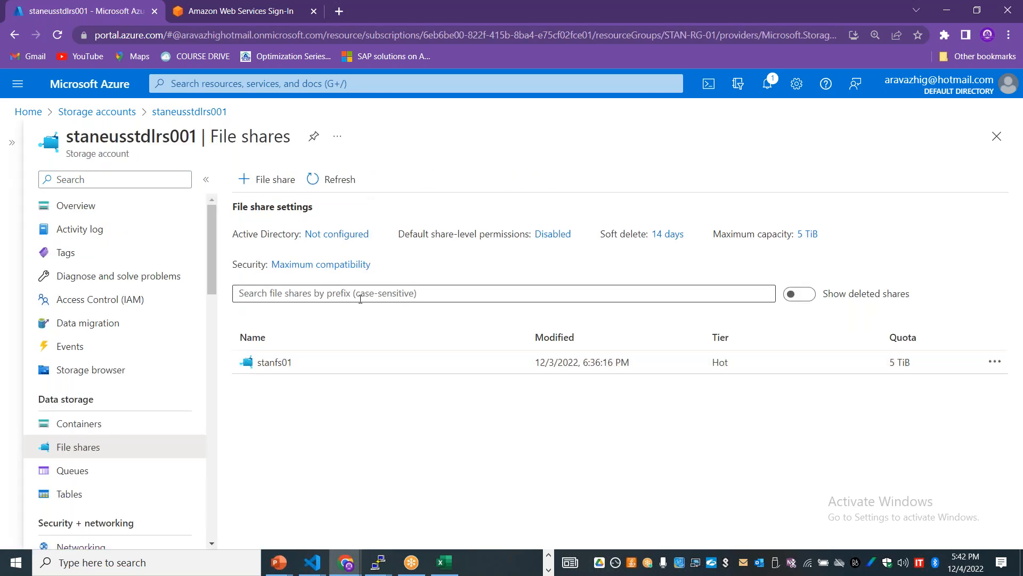
pyautogui.click(273, 363)
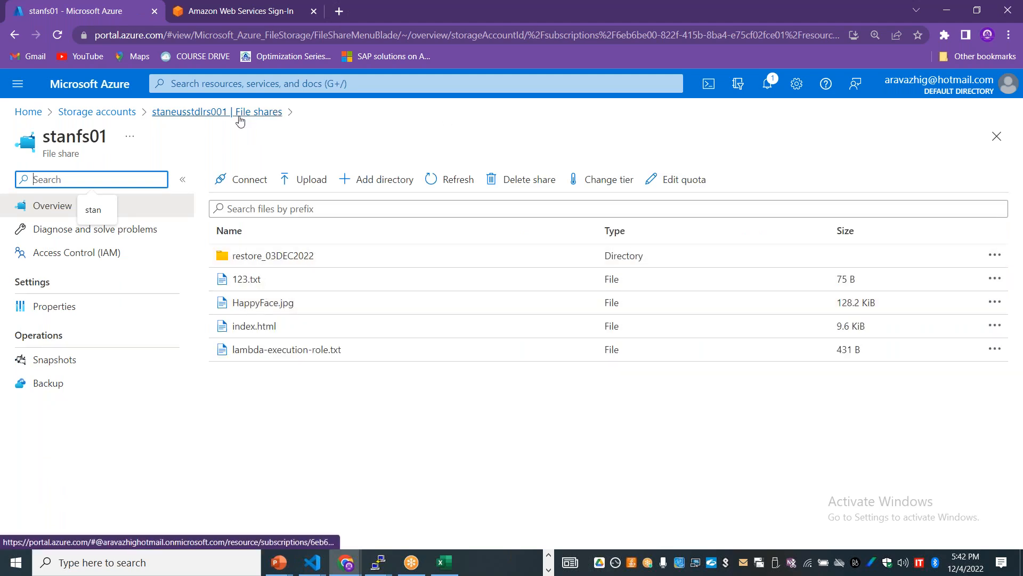
# Step: Leave the storage account and reopen the Recovery Services vault eusstanrsvault01
pyautogui.click(107, 112)
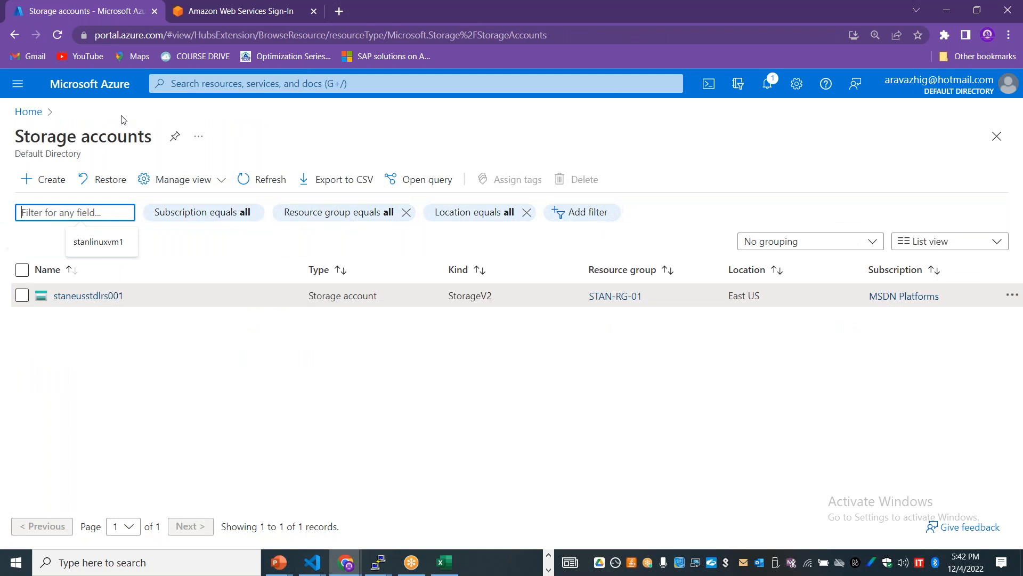
pyautogui.click(28, 113)
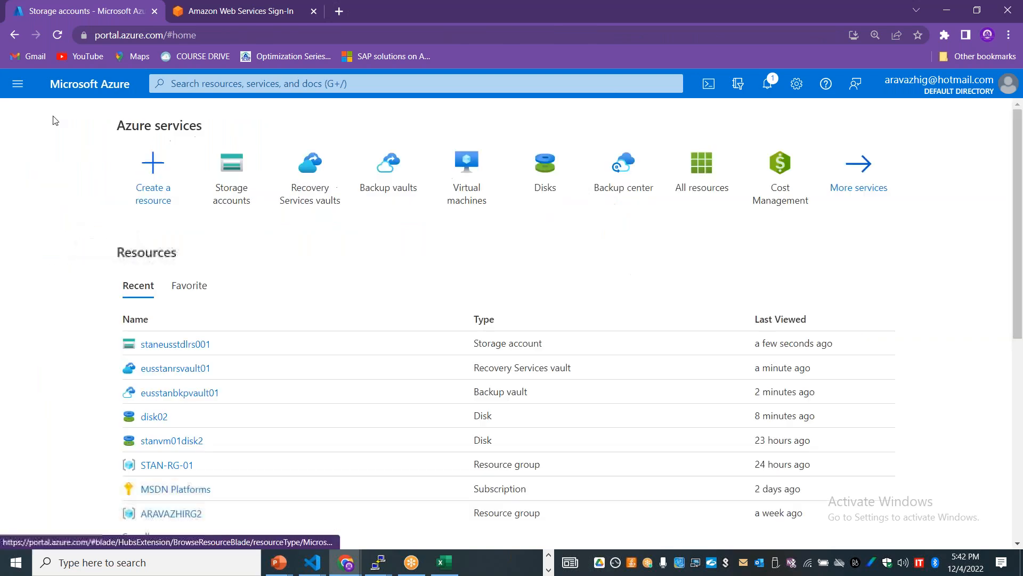
pyautogui.click(316, 198)
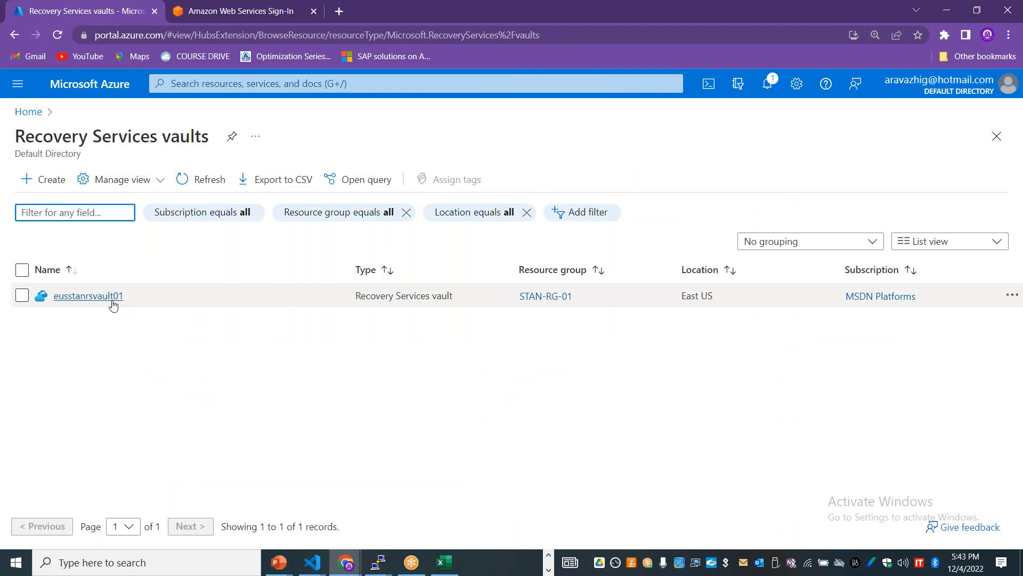
pyautogui.click(112, 302)
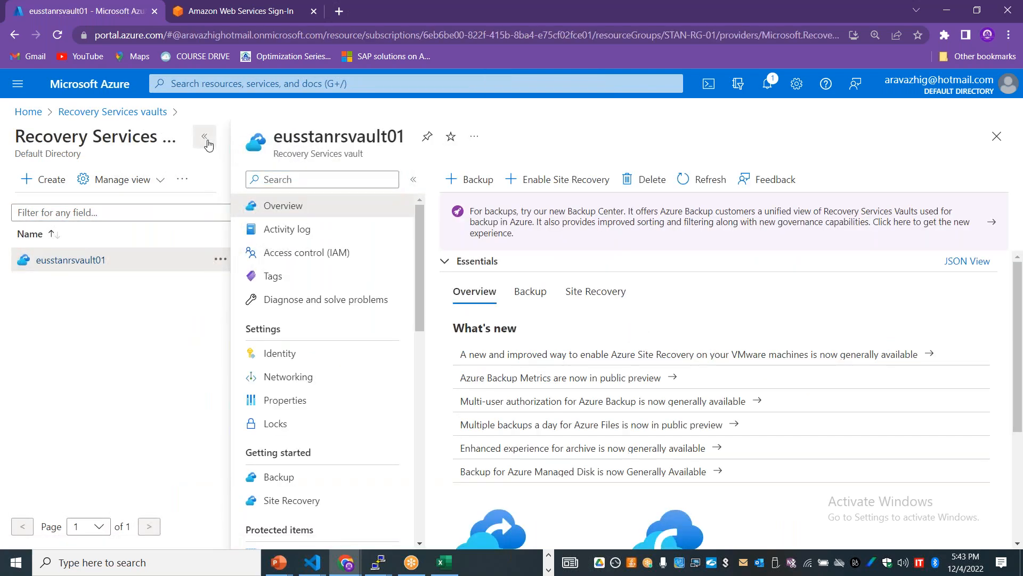
# Step: Open File Recovery for the stanfs01 share from the vault's Azure Storage (Azure Files) backup items
pyautogui.click(204, 137)
pyautogui.scroll(-3, 213, 302)
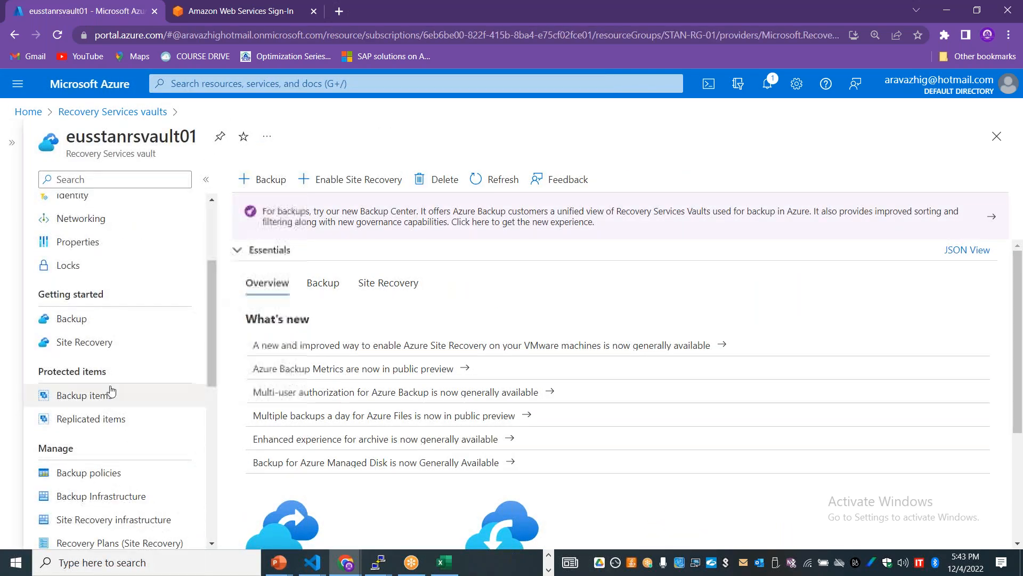
pyautogui.click(110, 397)
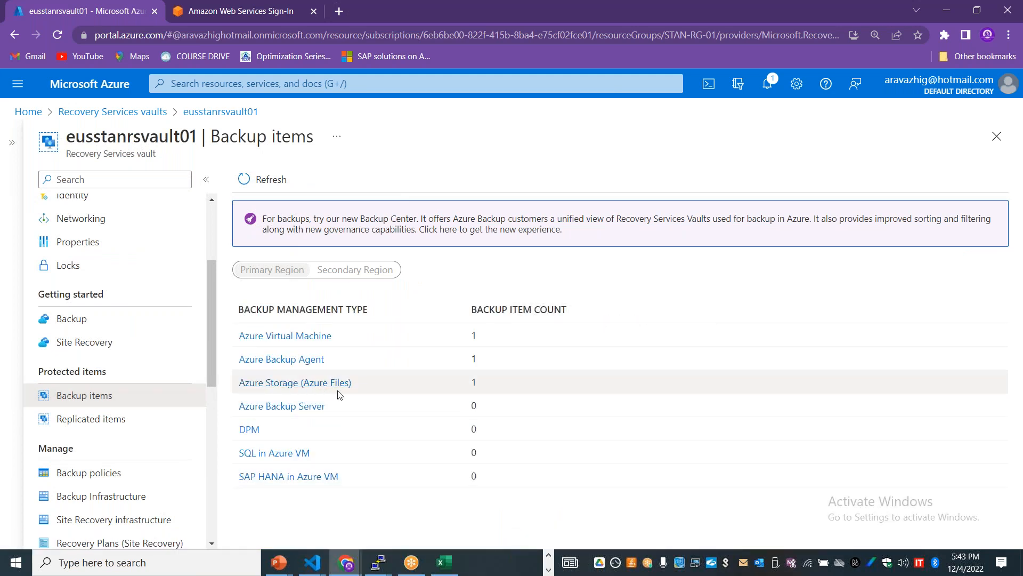
pyautogui.click(322, 383)
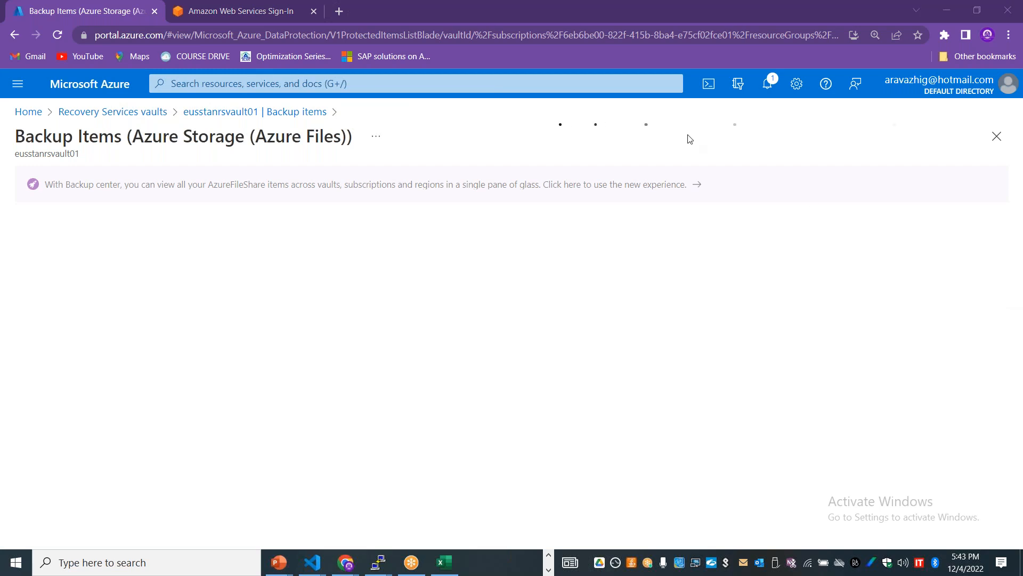
pyautogui.click(1002, 359)
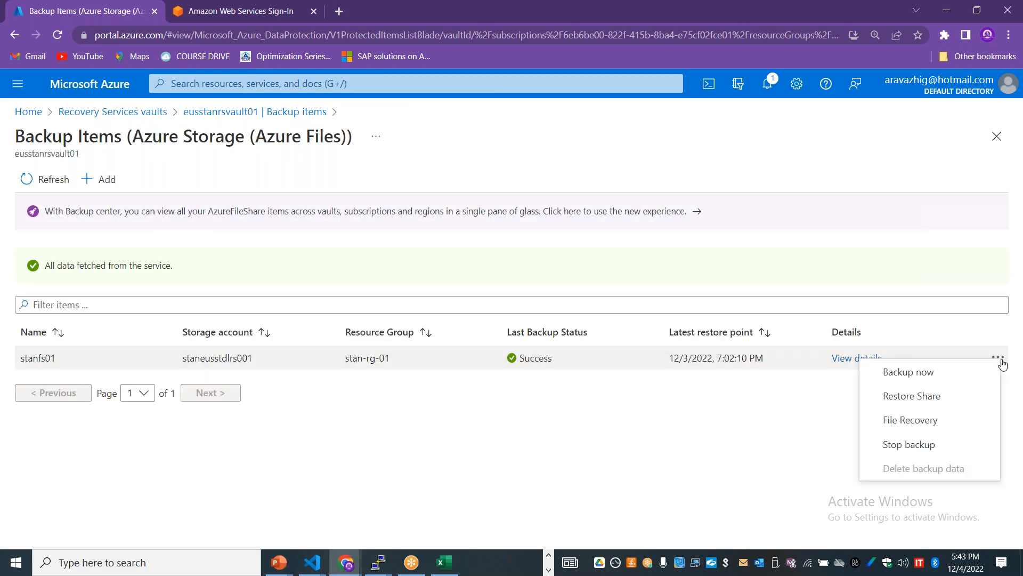
pyautogui.click(928, 424)
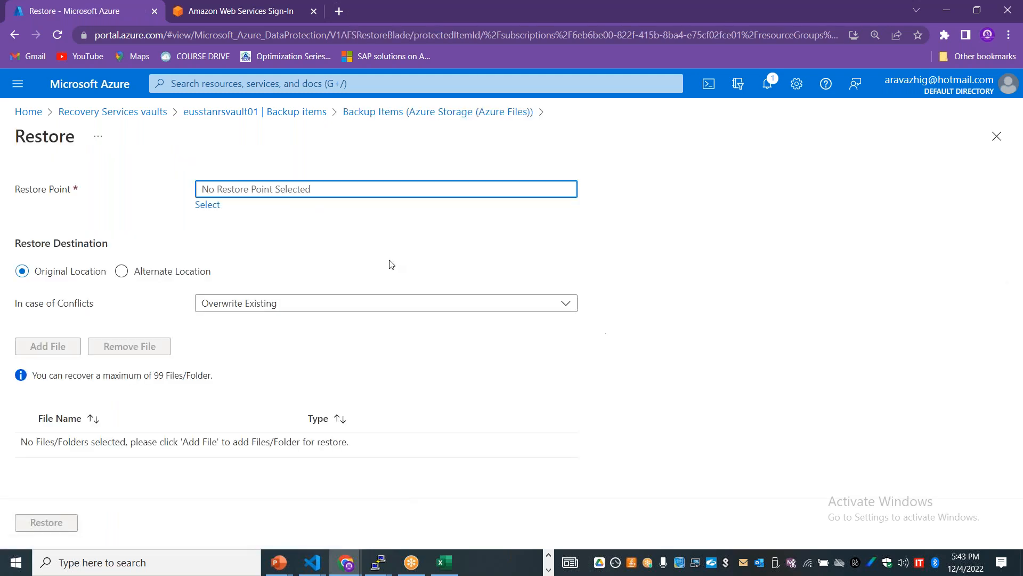
# Step: Choose the 12/3/2022, 7:02:11 PM restore point for the file recovery
pyautogui.click(207, 205)
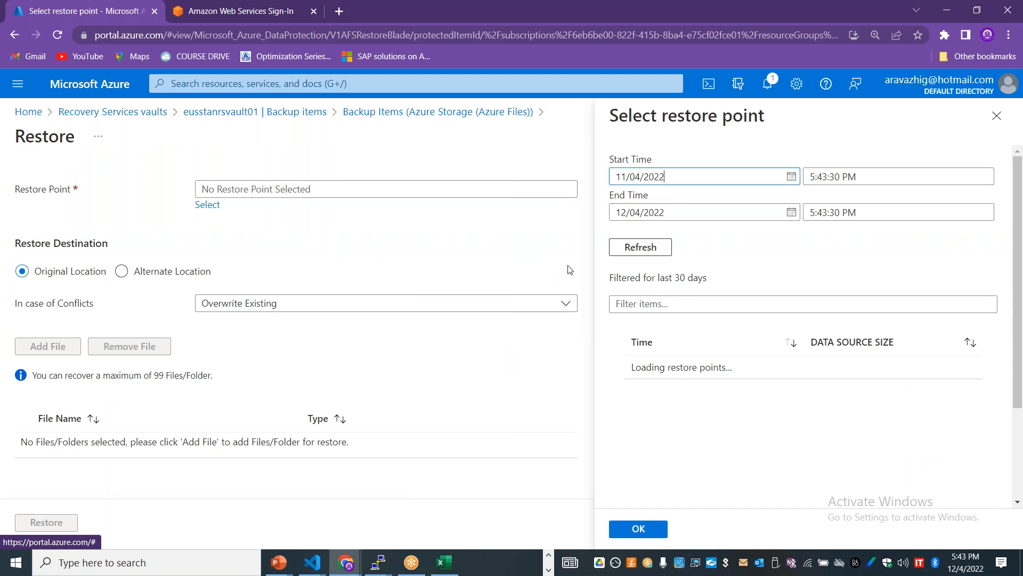
pyautogui.click(726, 367)
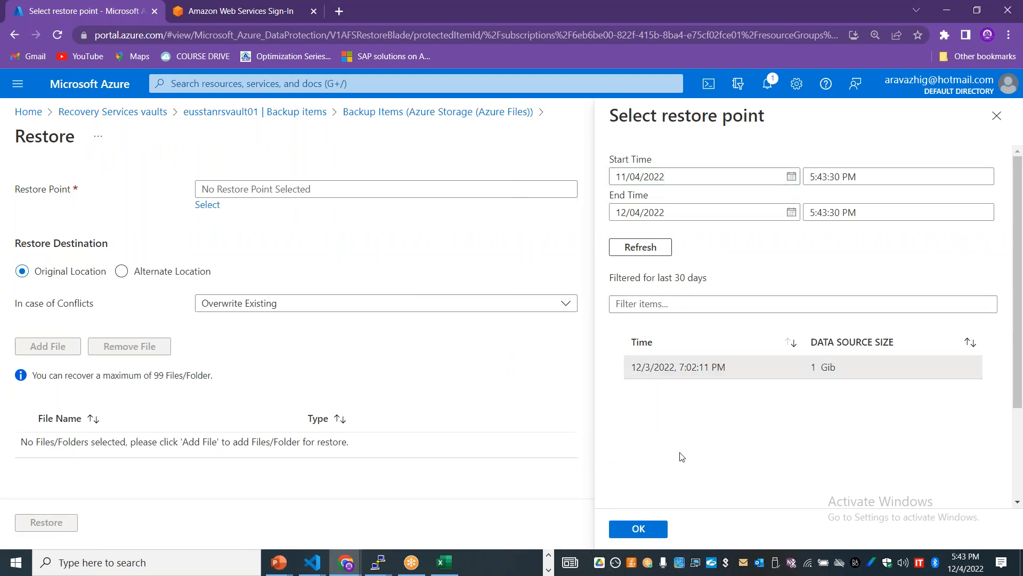
pyautogui.click(642, 529)
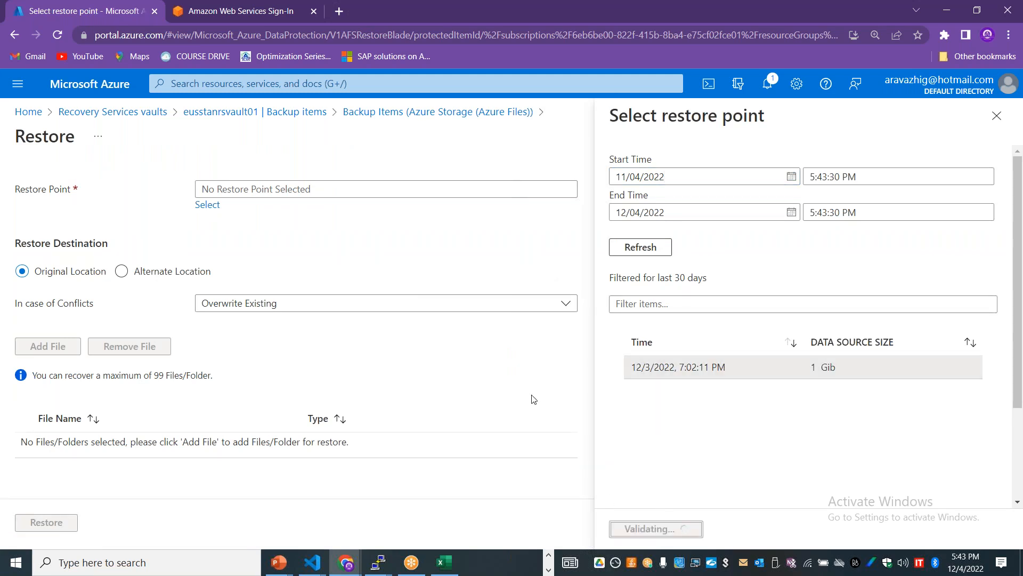
# Step: Set the restore destination to an alternate location in file share stanfs01 with the folder name restore_04DEC2022
pyautogui.click(121, 272)
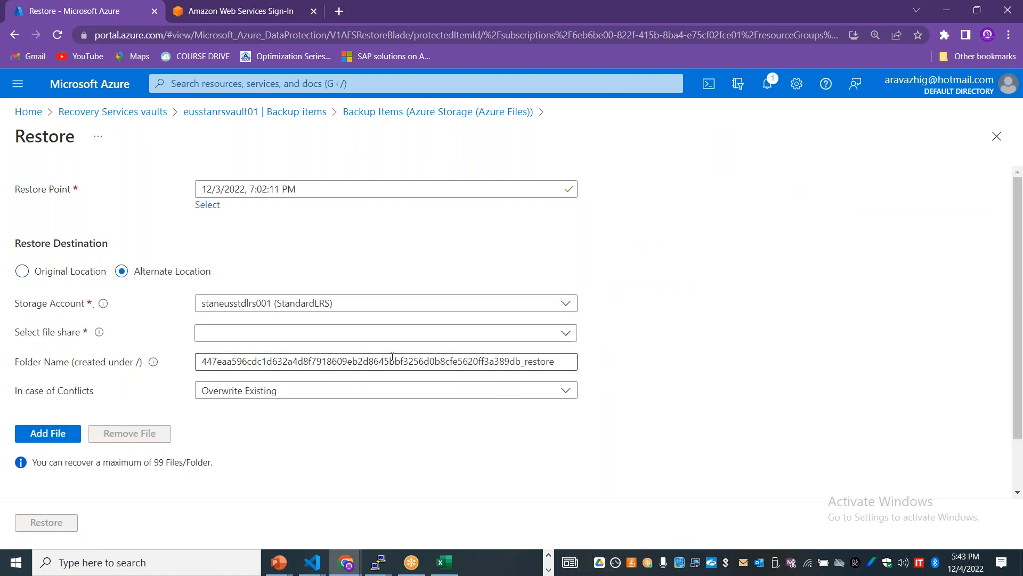
pyautogui.click(321, 333)
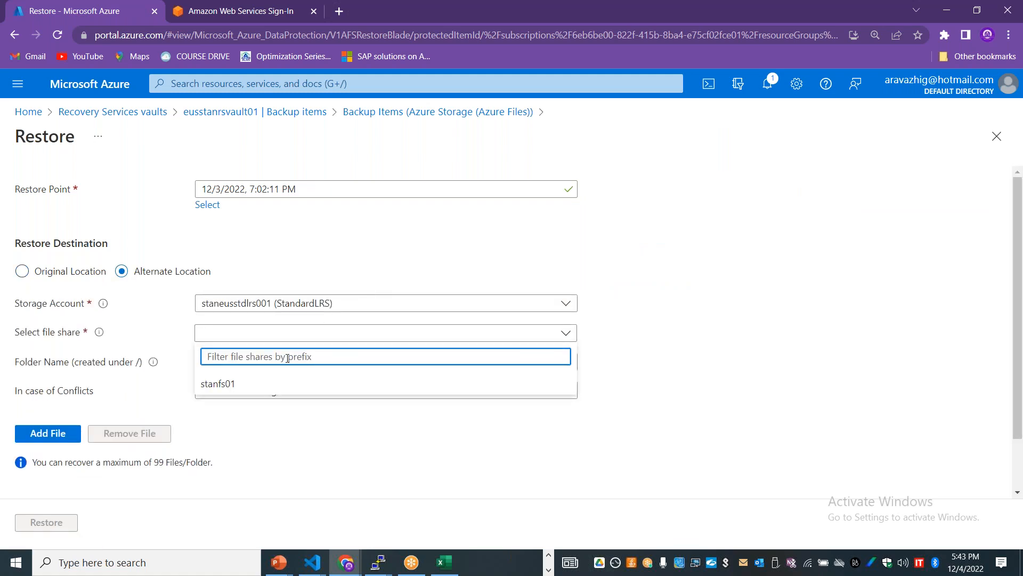
pyautogui.click(247, 392)
pyautogui.doubleClick(533, 361)
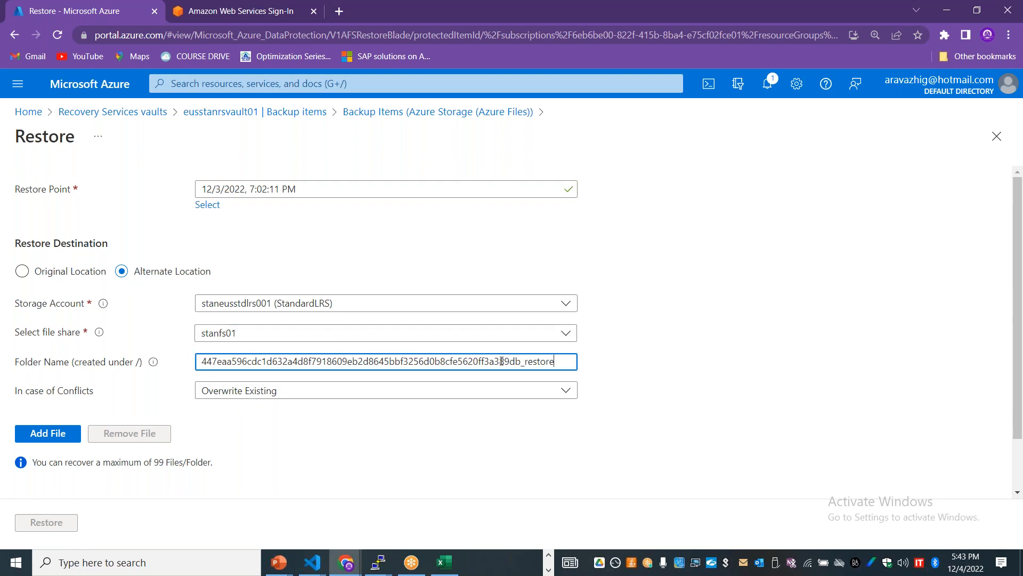
pyautogui.moveTo(147, 364)
pyautogui.write('restore_04DEC2022')
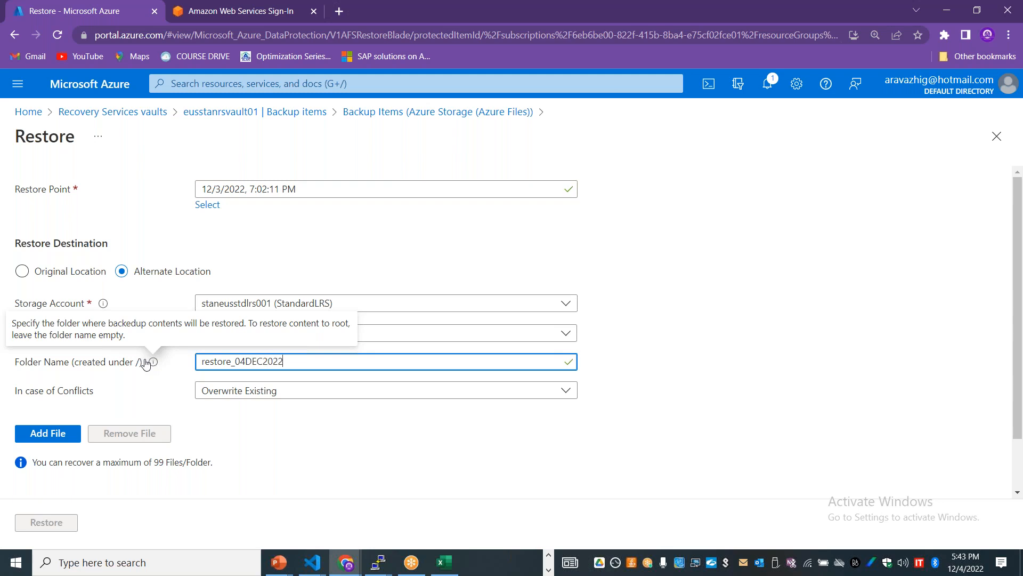
# Step: Add 123.txt and index.html from the share snapshot to the recovery and start the restore
pyautogui.click(50, 433)
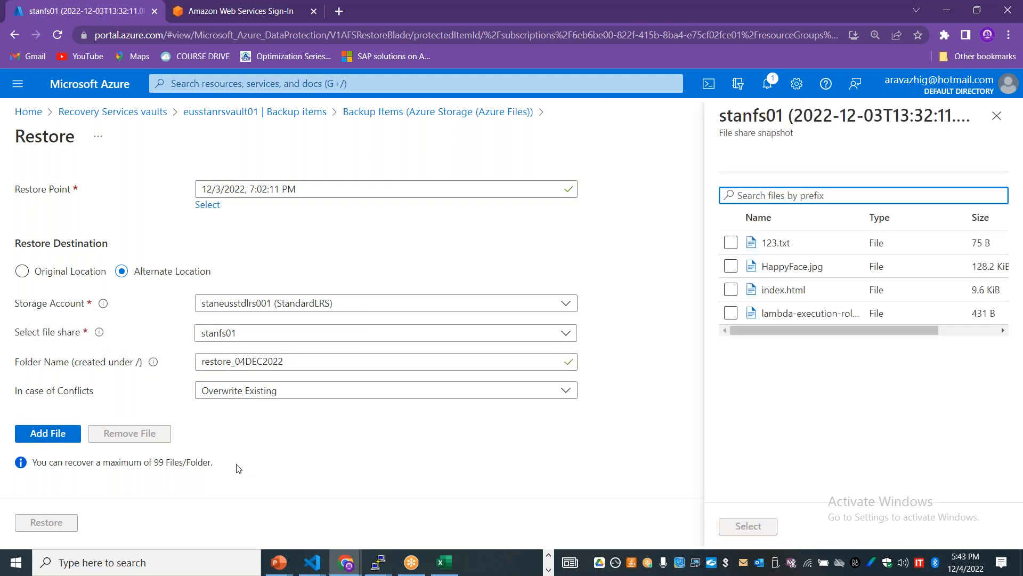
pyautogui.moveTo(215, 469); pyautogui.dragTo(40, 462)
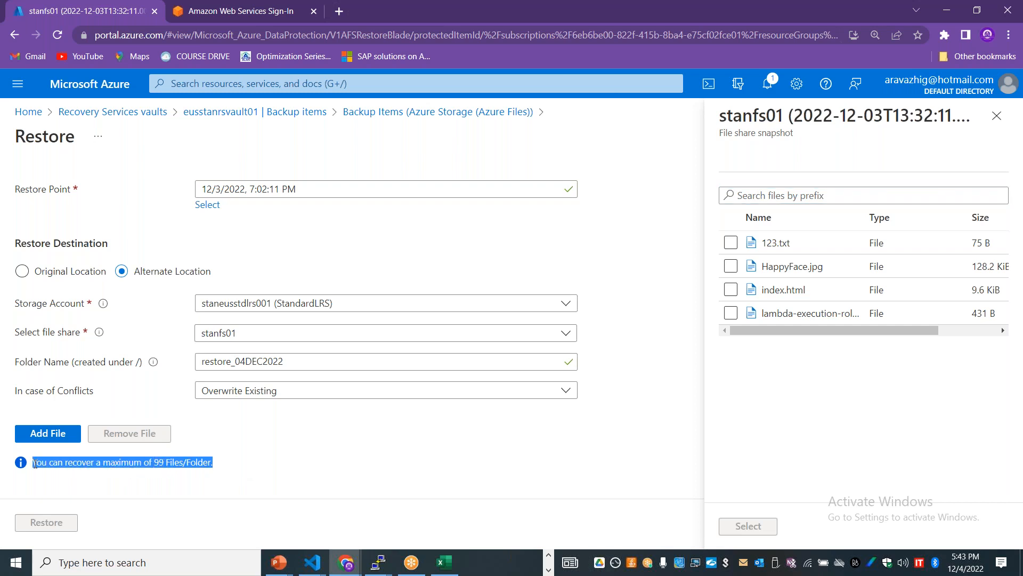
pyautogui.click(731, 243)
pyautogui.click(738, 290)
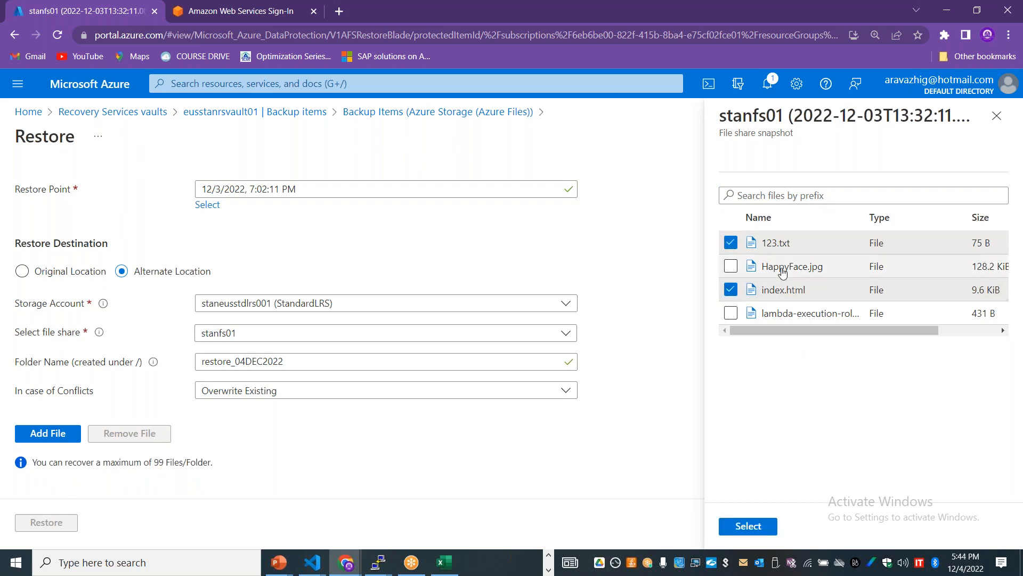
pyautogui.click(754, 529)
pyautogui.click(48, 523)
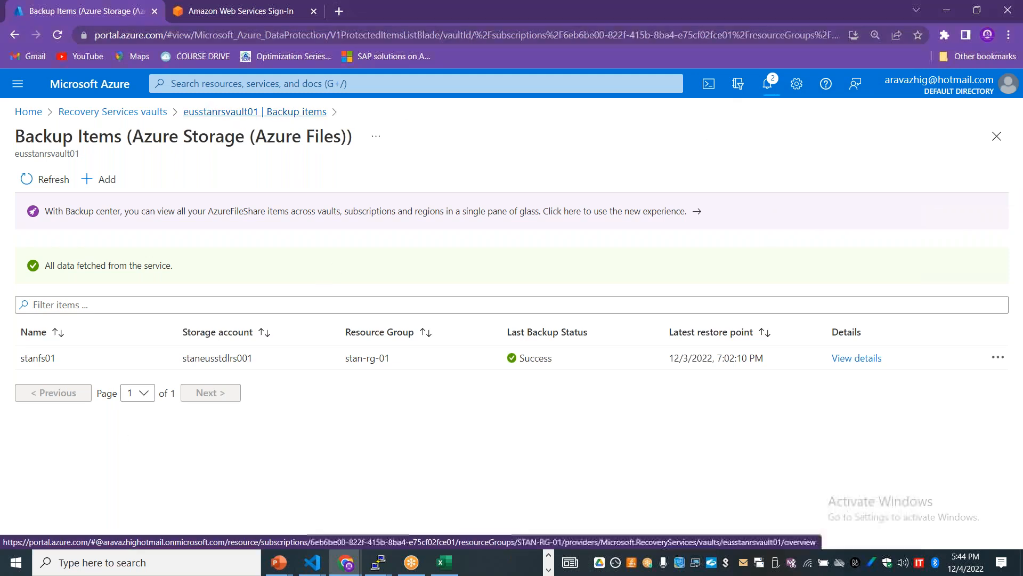
# Step: Go to the storage account staneusstdlrs001 and open its stanfs01 file share
pyautogui.click(28, 112)
pyautogui.click(310, 181)
pyautogui.click(79, 213)
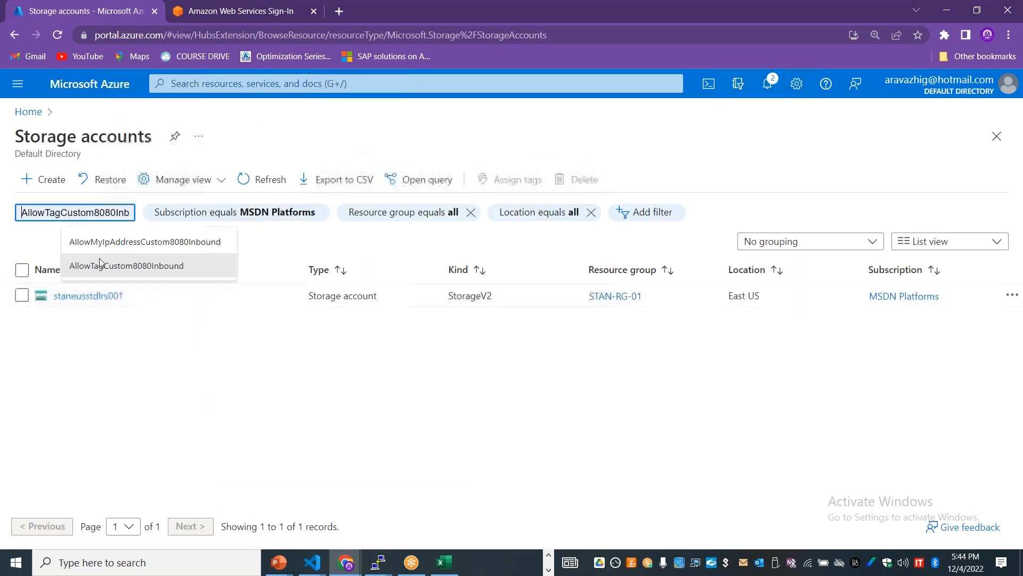
pyautogui.click(85, 296)
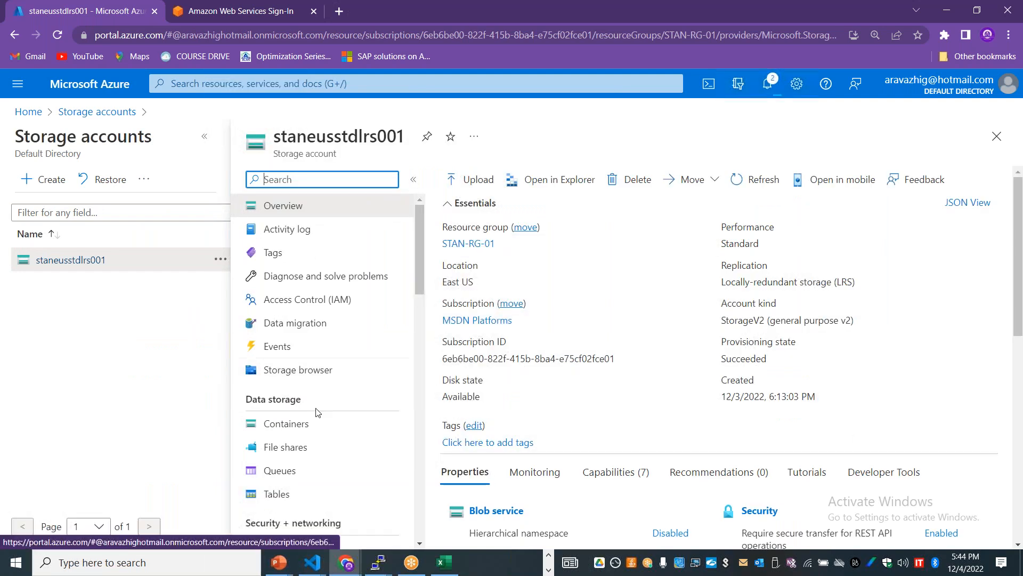
pyautogui.click(290, 447)
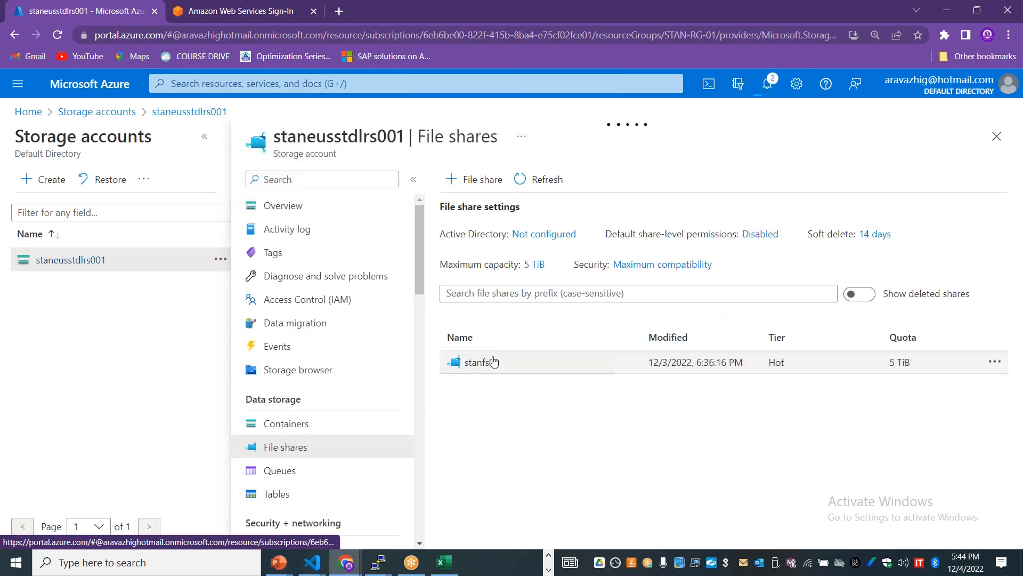
pyautogui.click(476, 364)
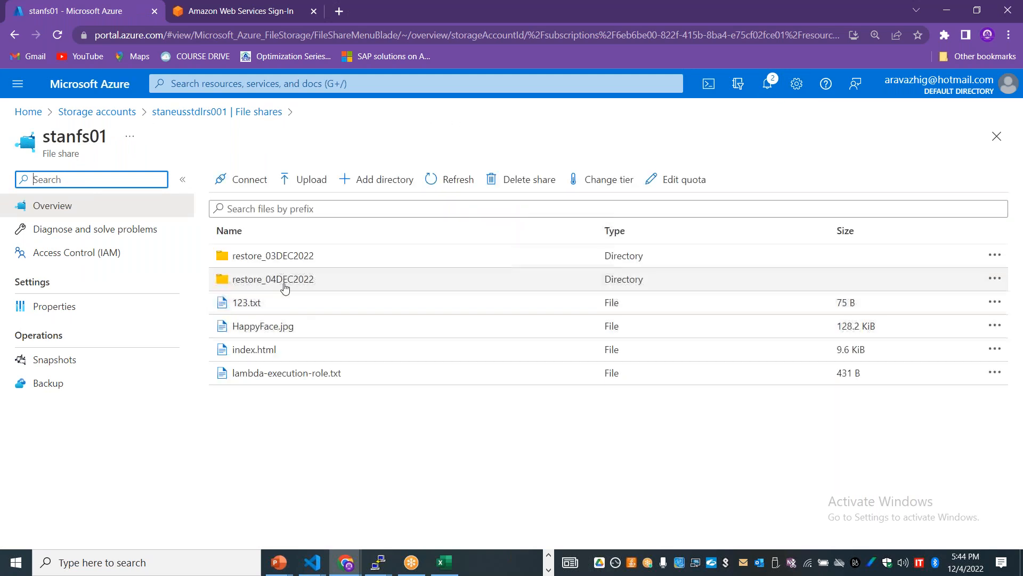
# Step: Inspect the restored files in the restore_04DEC2022 directory and view the properties of 123.txt
pyautogui.click(296, 279)
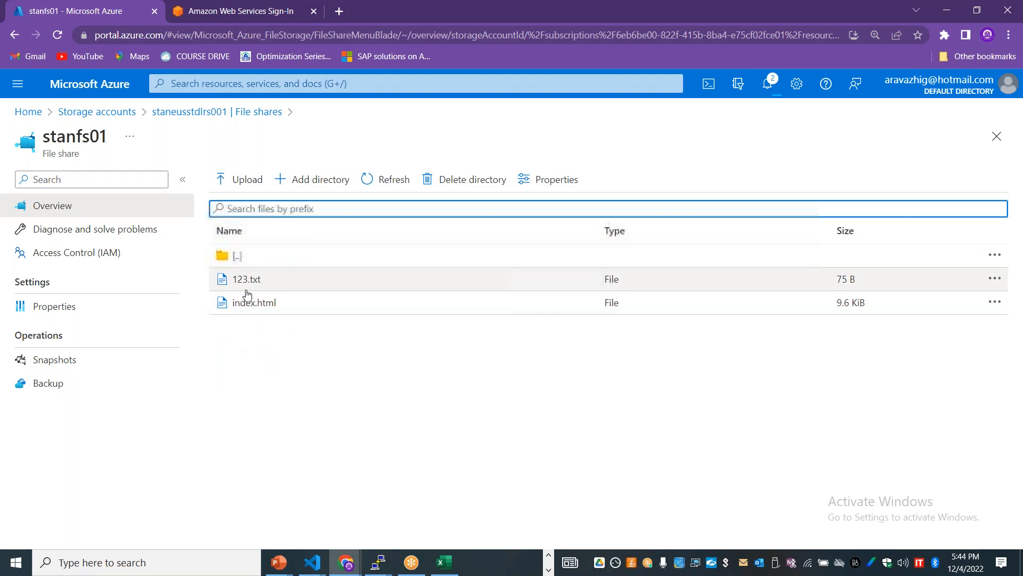
pyautogui.click(296, 289)
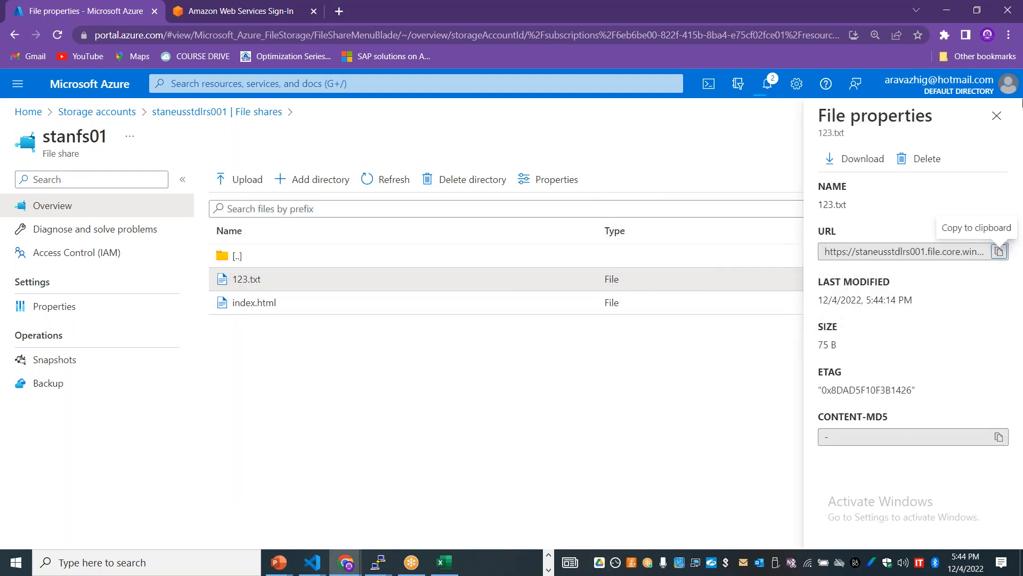
pyautogui.click(997, 114)
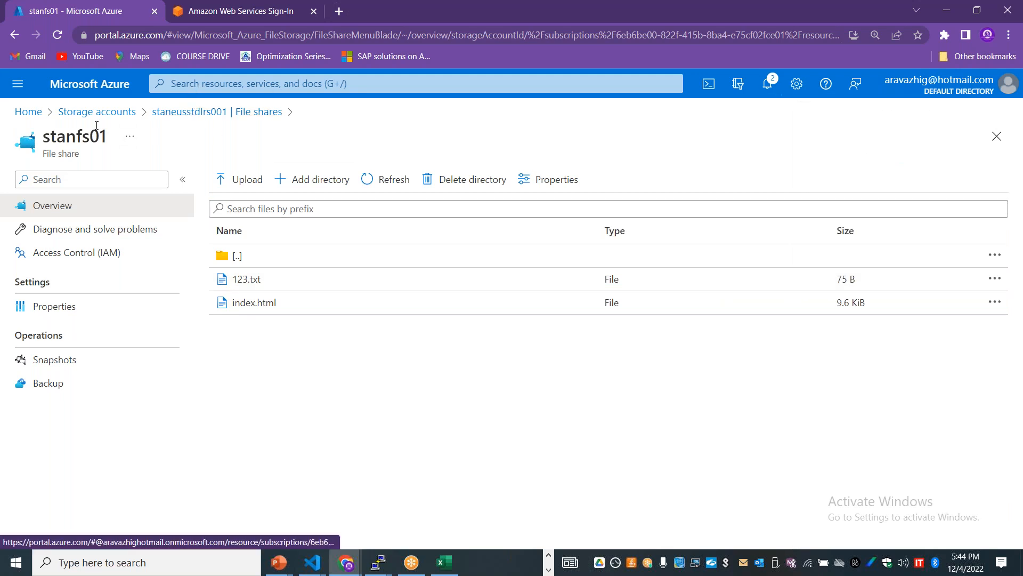
# Step: Leave the file share and return to the Recovery Services vault eusstanrsvault01
pyautogui.click(78, 113)
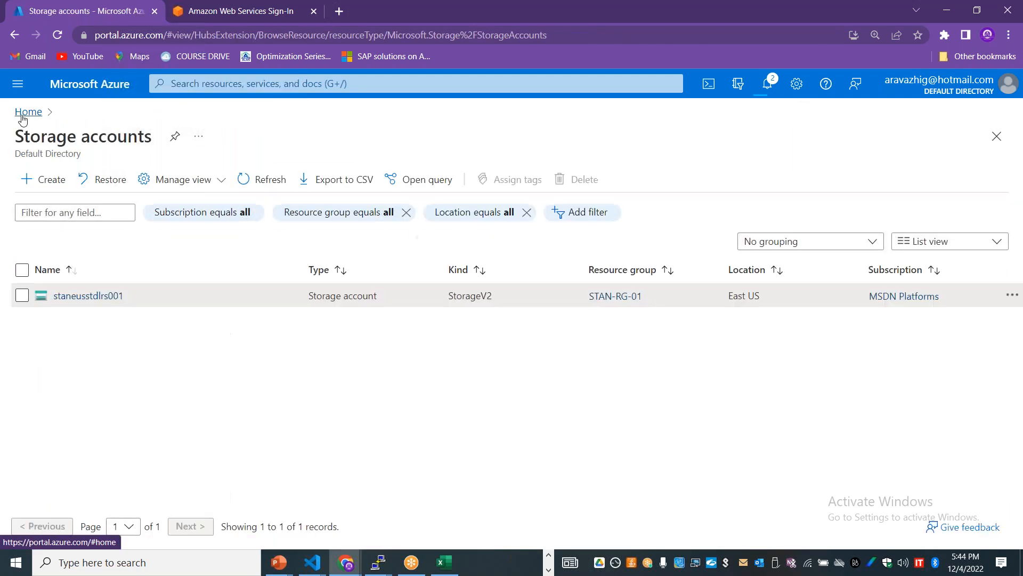
pyautogui.click(22, 116)
pyautogui.click(452, 177)
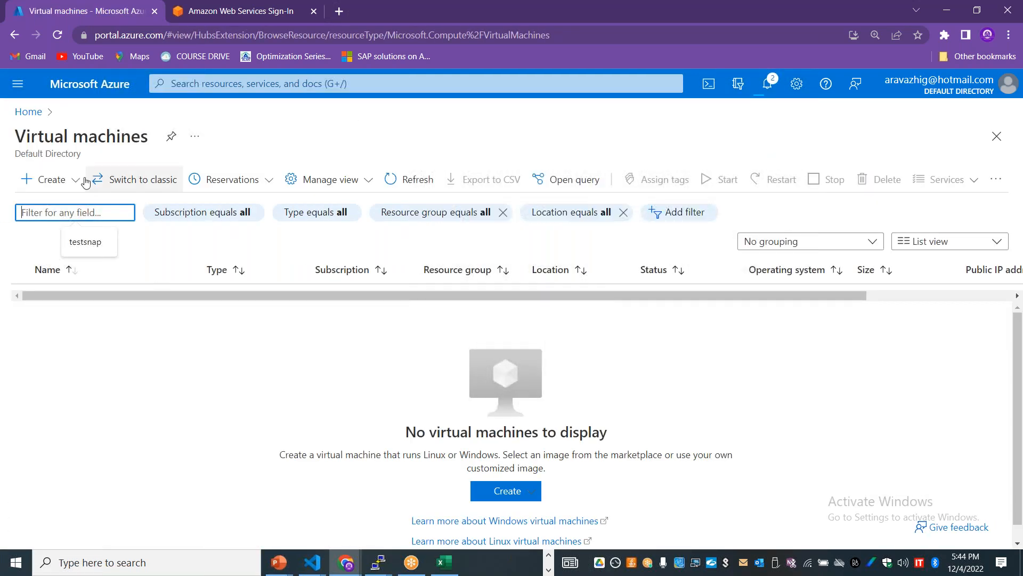
pyautogui.click(28, 111)
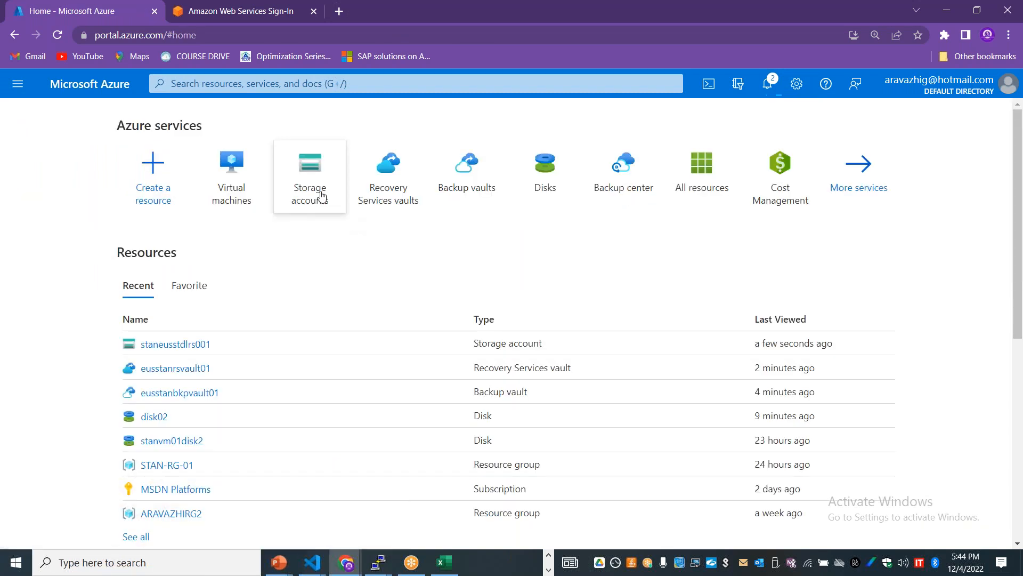
pyautogui.click(395, 192)
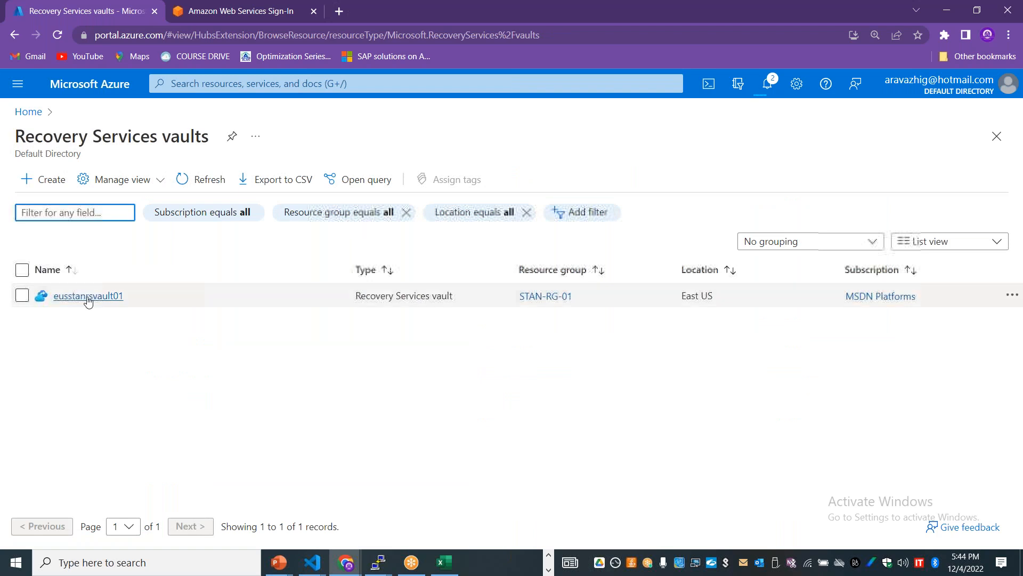
pyautogui.click(88, 299)
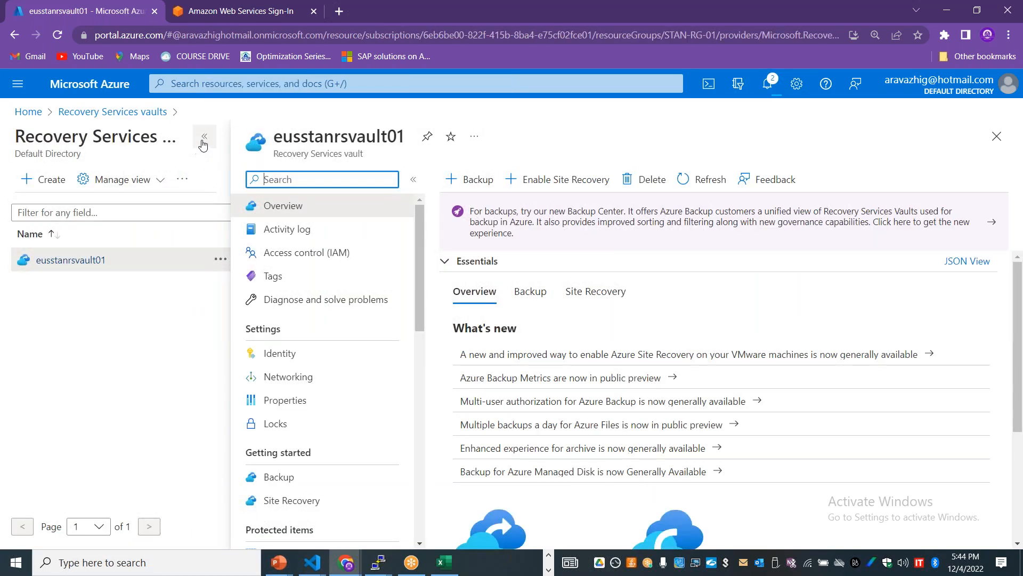
# Step: Open the Backup Jobs list of the vault eusstanrsvault01
pyautogui.click(205, 137)
pyautogui.moveTo(212, 260); pyautogui.dragTo(208, 389)
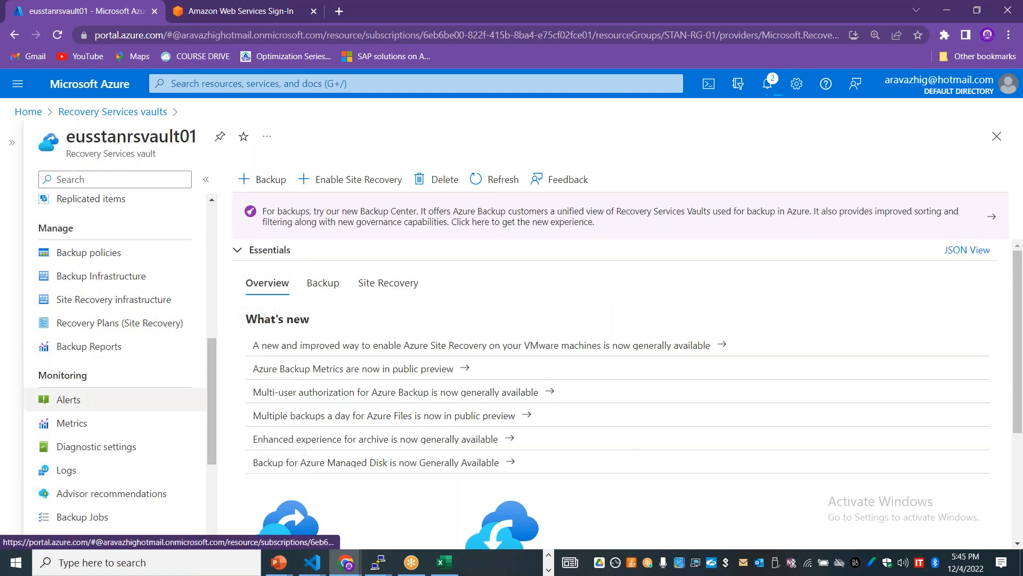
pyautogui.moveTo(207, 392); pyautogui.dragTo(85, 424)
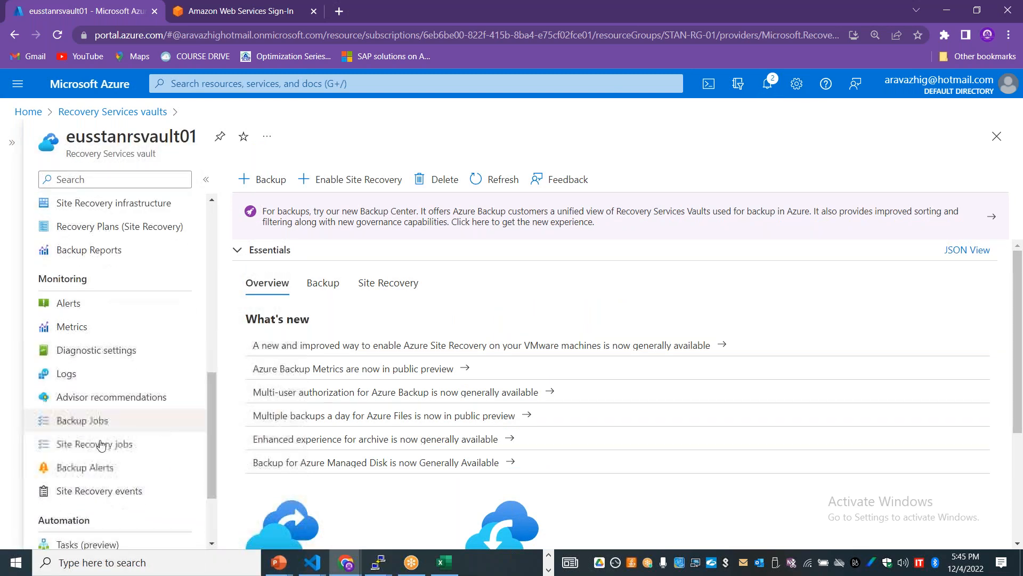
pyautogui.click(85, 424)
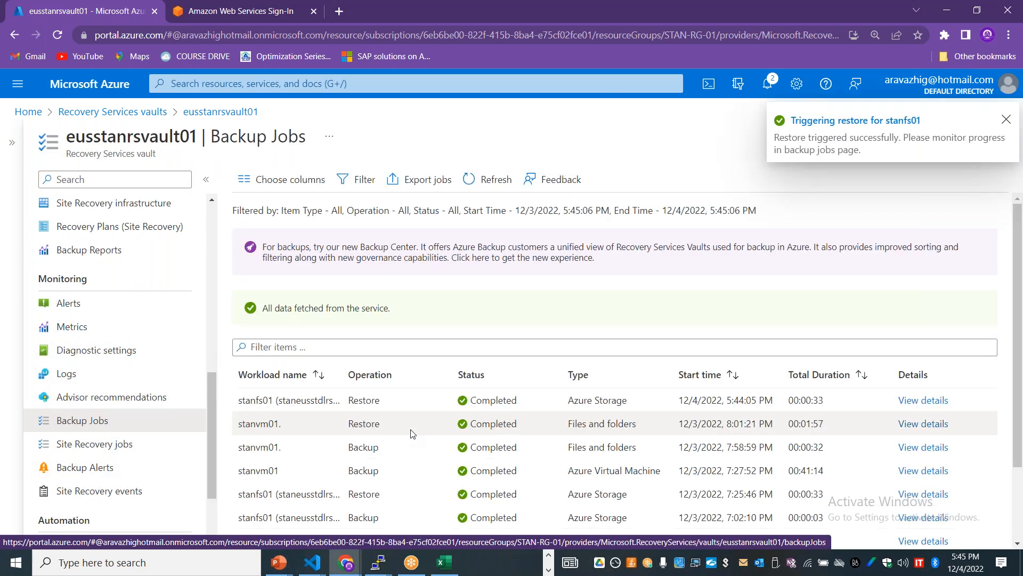
# Step: Review the operations, types and available columns of the vault's backup jobs, through to the end of the list
pyautogui.moveTo(384, 426); pyautogui.dragTo(347, 426)
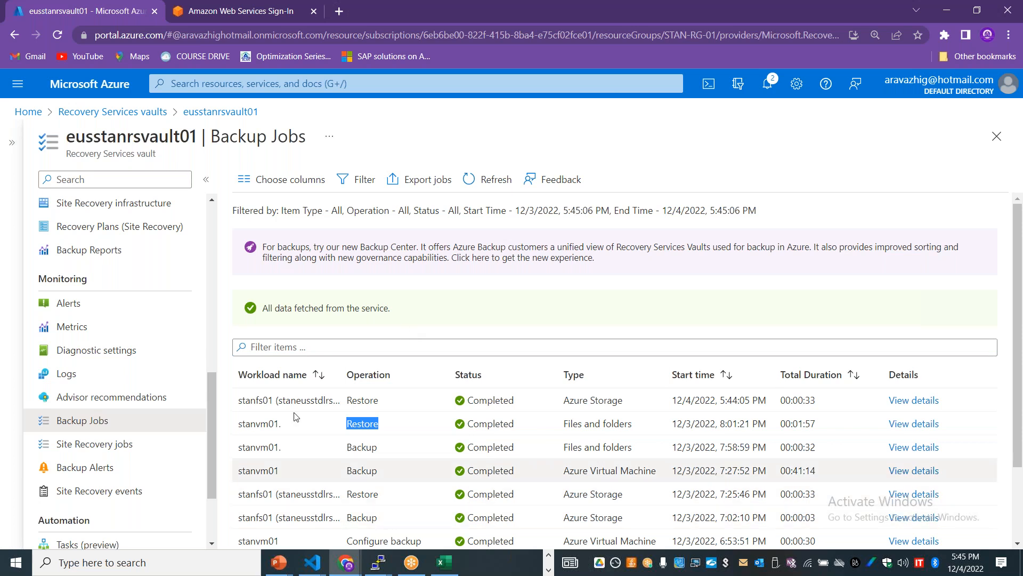
pyautogui.click(278, 182)
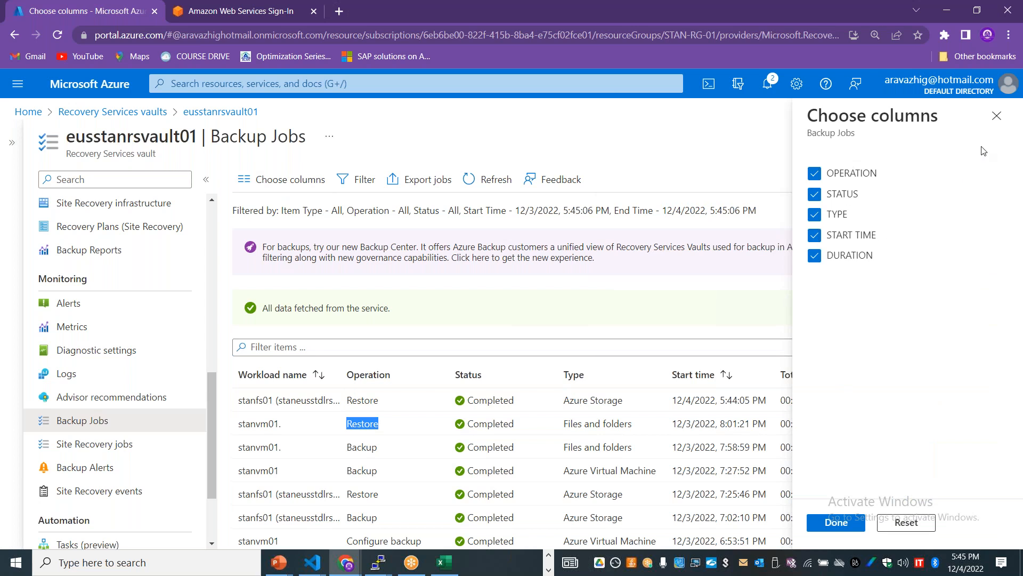
pyautogui.click(998, 122)
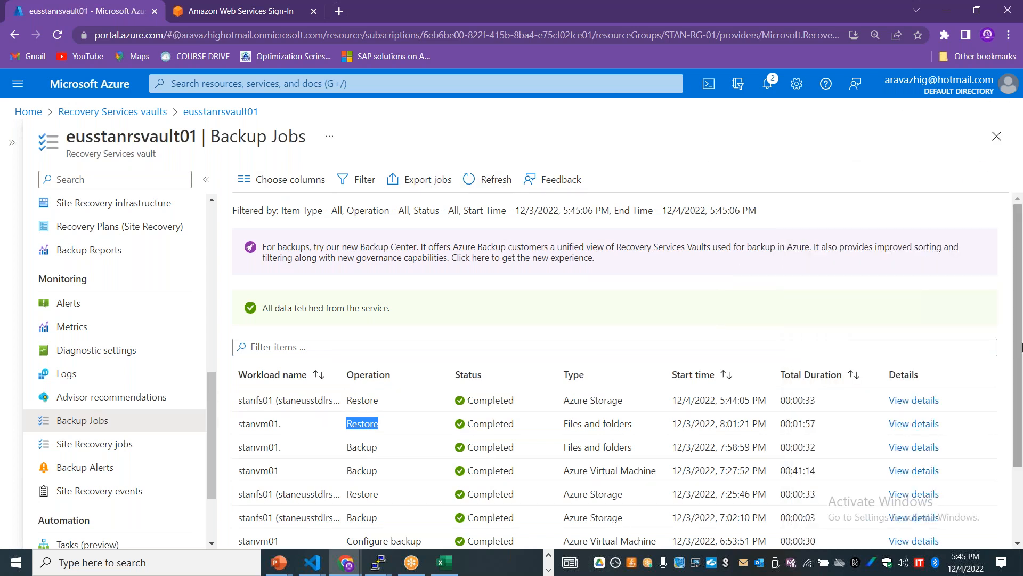
pyautogui.scroll(-2, 414, 422)
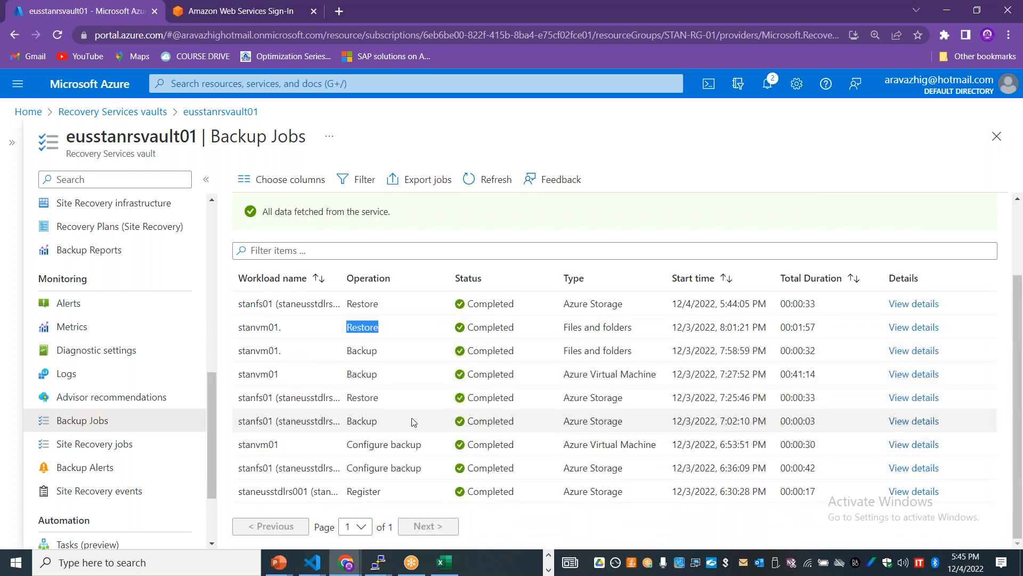
# Step: Point out the backup and restore operations of the stanfs01 file share in the jobs list
pyautogui.moveTo(413, 422); pyautogui.dragTo(335, 423)
pyautogui.moveTo(389, 396); pyautogui.dragTo(324, 397)
pyautogui.moveTo(392, 351); pyautogui.dragTo(364, 305)
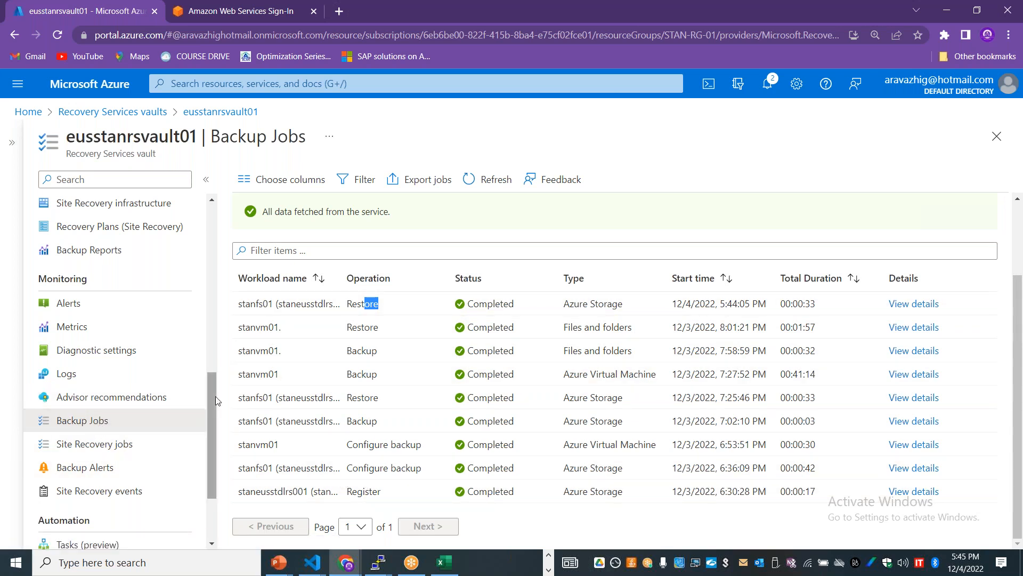
# Step: Open the vault's backup items of the Azure Virtual Machine type
pyautogui.moveTo(214, 402); pyautogui.dragTo(218, 311)
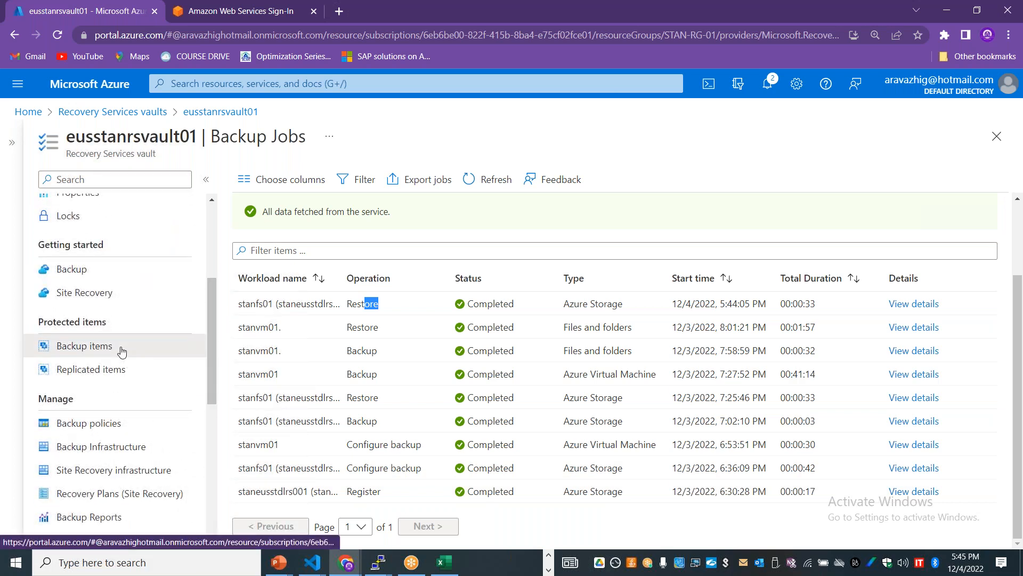
pyautogui.click(119, 347)
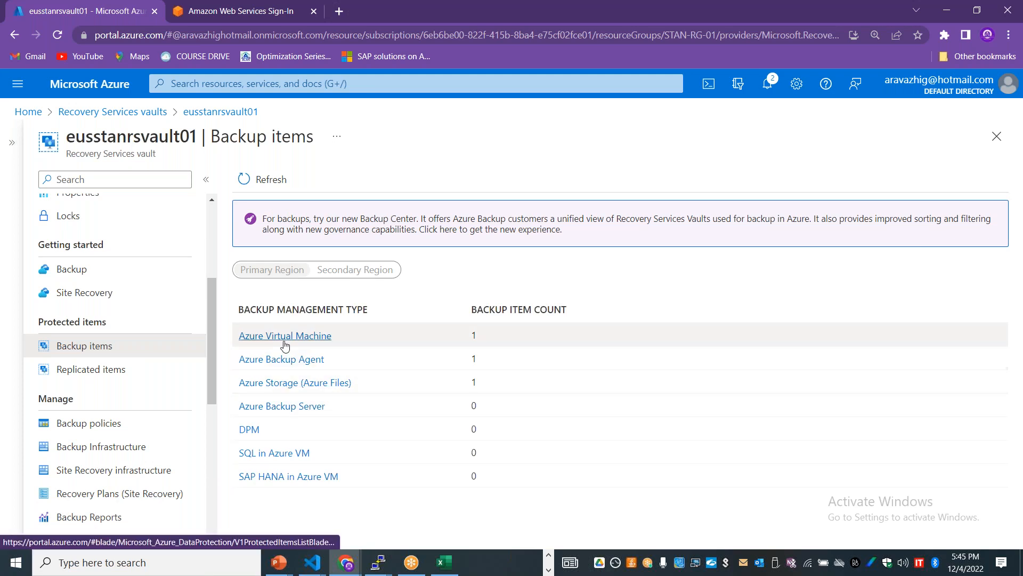
pyautogui.click(281, 338)
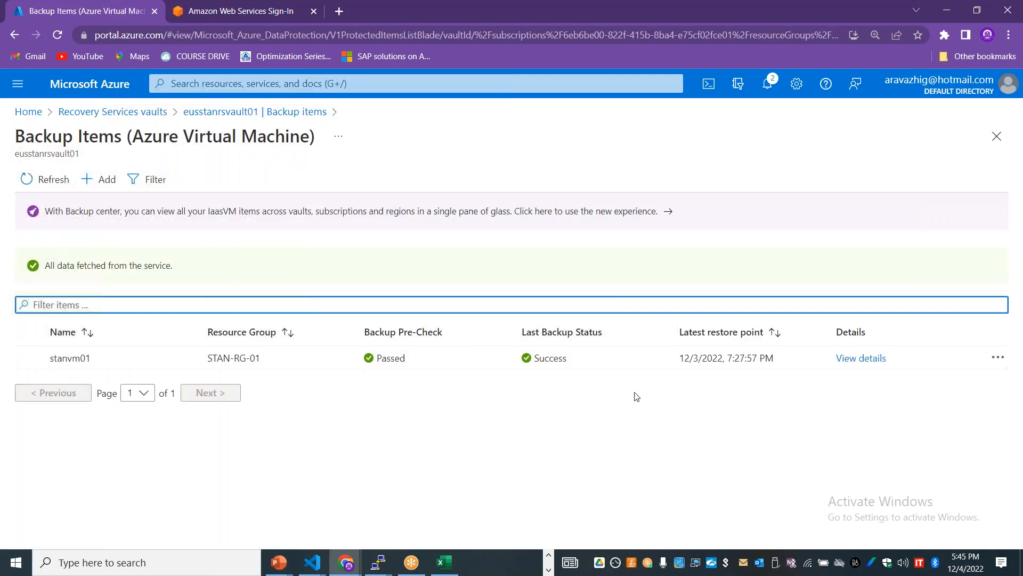
# Step: Start a VM restore for stanvm01 and select the restore point of 12/3/2022, 7:27:57 PM
pyautogui.click(999, 359)
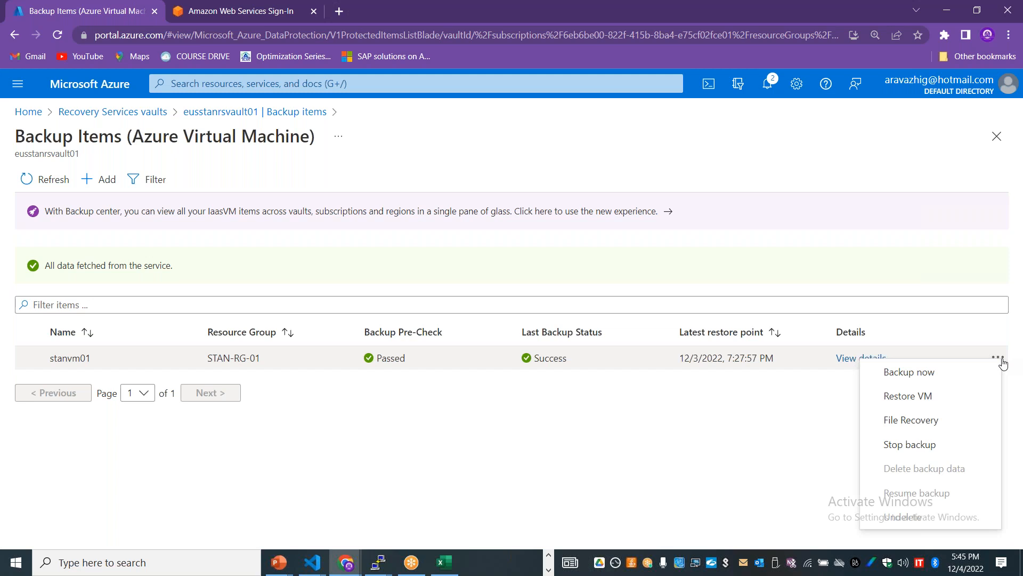
pyautogui.click(926, 403)
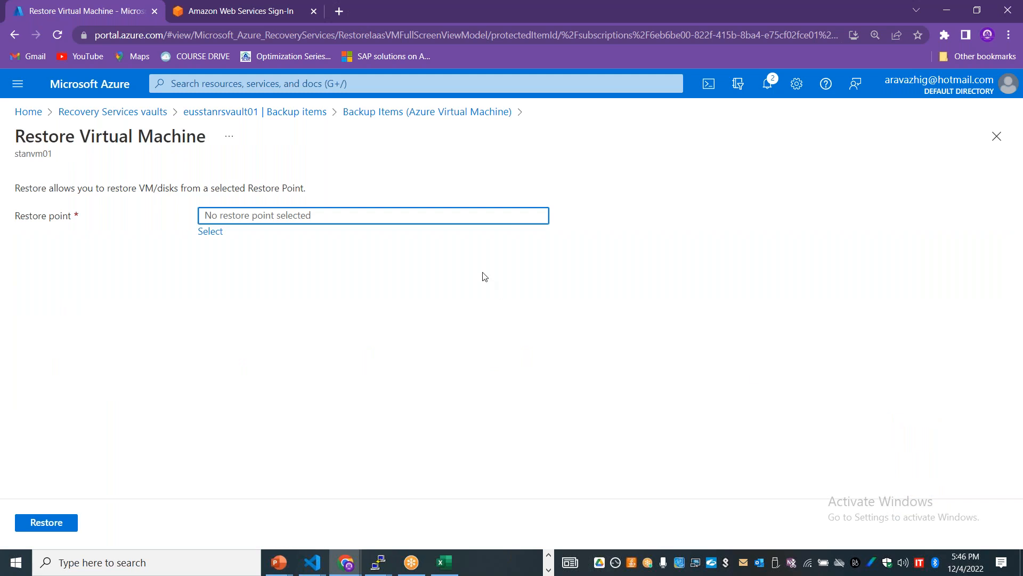
pyautogui.click(212, 231)
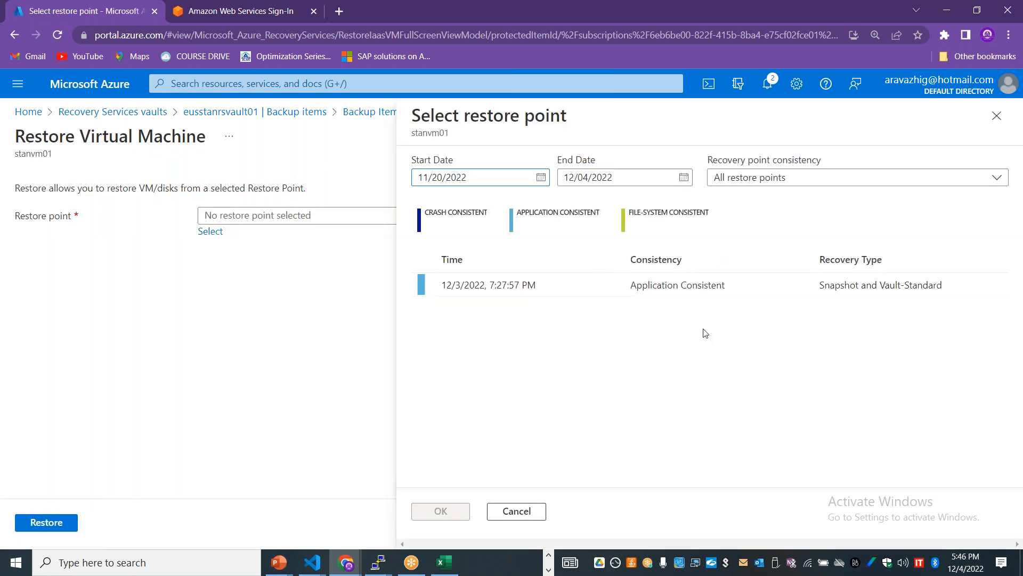
pyautogui.click(721, 286)
# Step: Compare the restore point's consistency level with the crash-consistent and file-system-consistent categories in the legend
pyautogui.moveTo(725, 287); pyautogui.dragTo(629, 289)
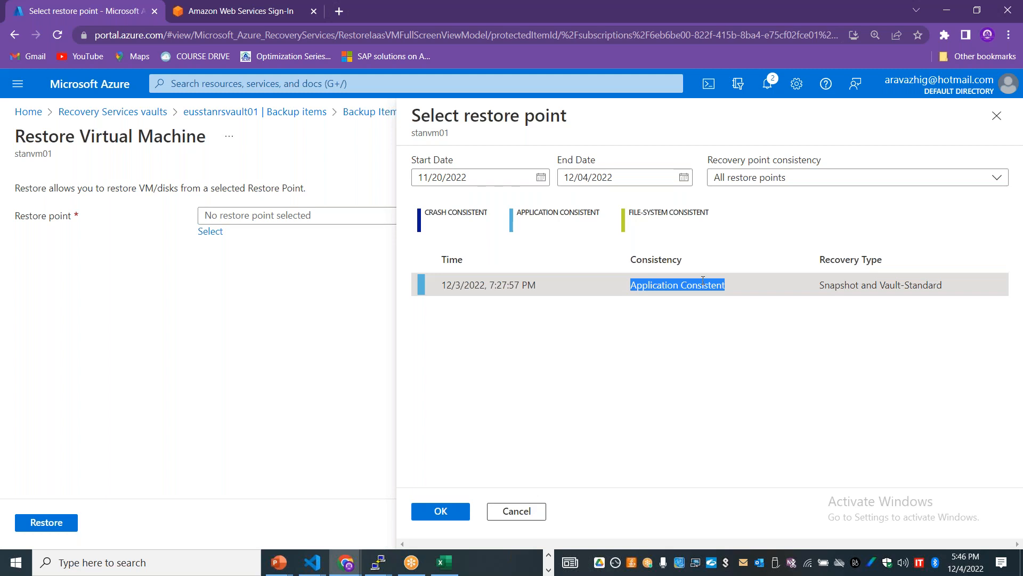
pyautogui.moveTo(490, 211); pyautogui.dragTo(444, 211)
pyautogui.click(476, 212)
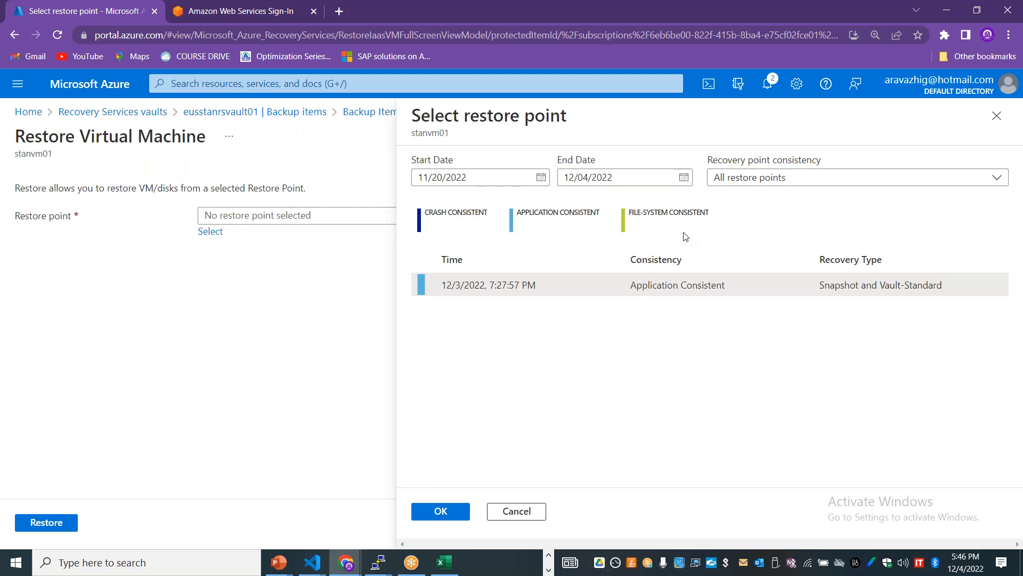
pyautogui.moveTo(626, 213); pyautogui.dragTo(709, 214)
pyautogui.click(712, 216)
pyautogui.moveTo(727, 288); pyautogui.dragTo(639, 288)
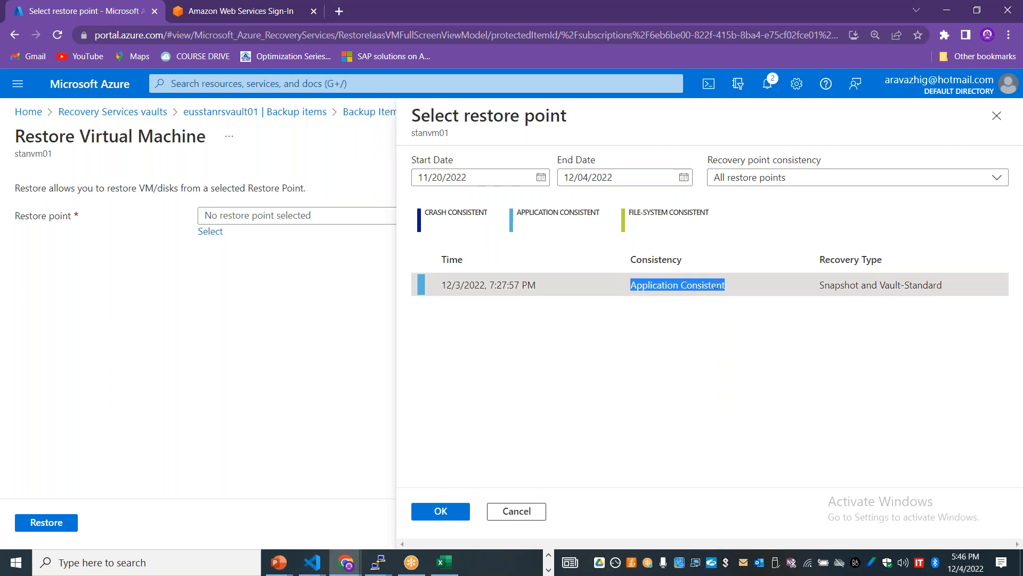
pyautogui.moveTo(491, 206); pyautogui.dragTo(444, 208)
pyautogui.tripleClick(489, 214)
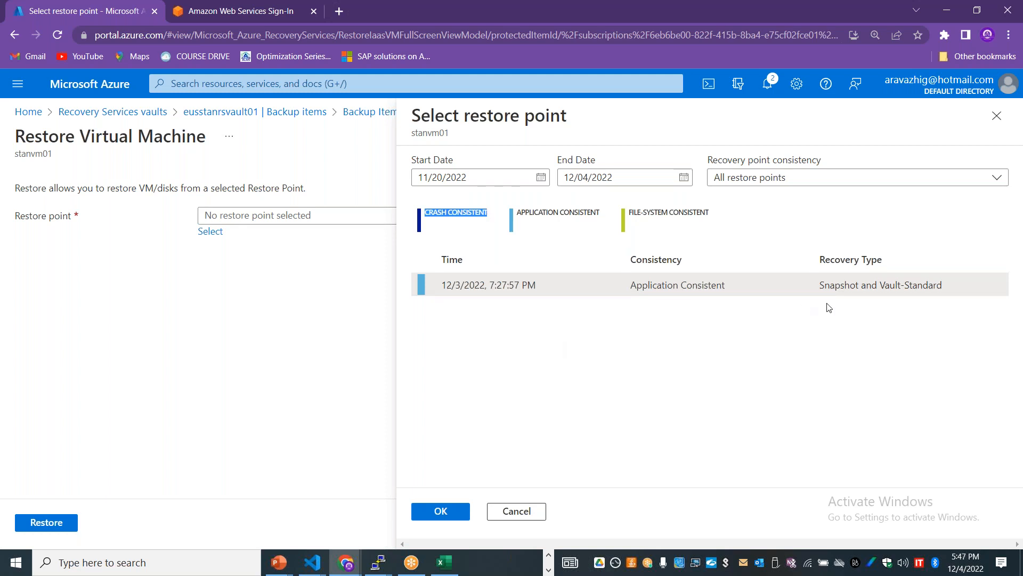
# Step: Examine the snapshot and vault tiers in the restore point's recovery type and accept the selected restore point
pyautogui.moveTo(957, 283); pyautogui.dragTo(825, 285)
pyautogui.click(836, 288)
pyautogui.doubleClick(833, 288)
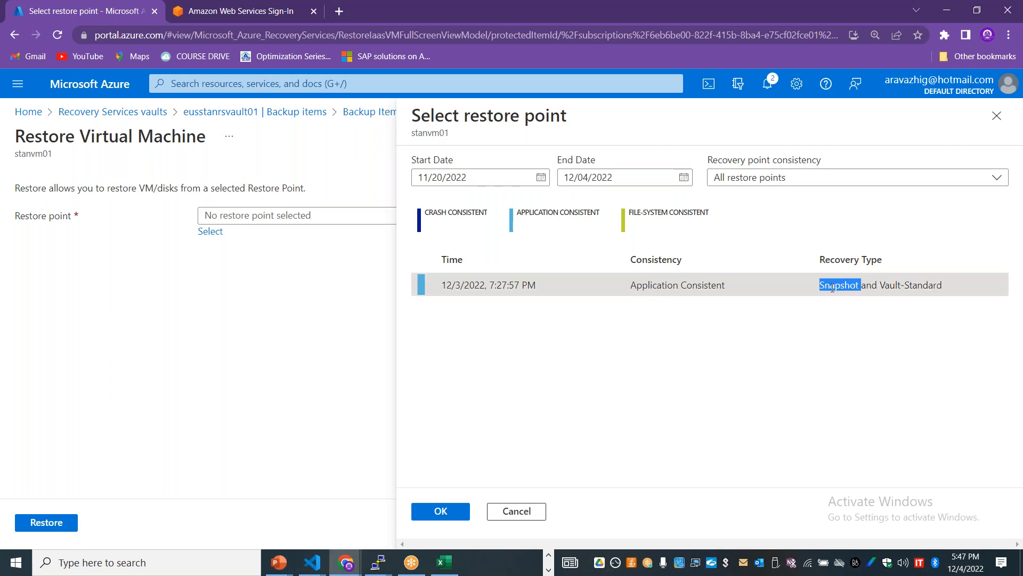
pyautogui.doubleClick(890, 284)
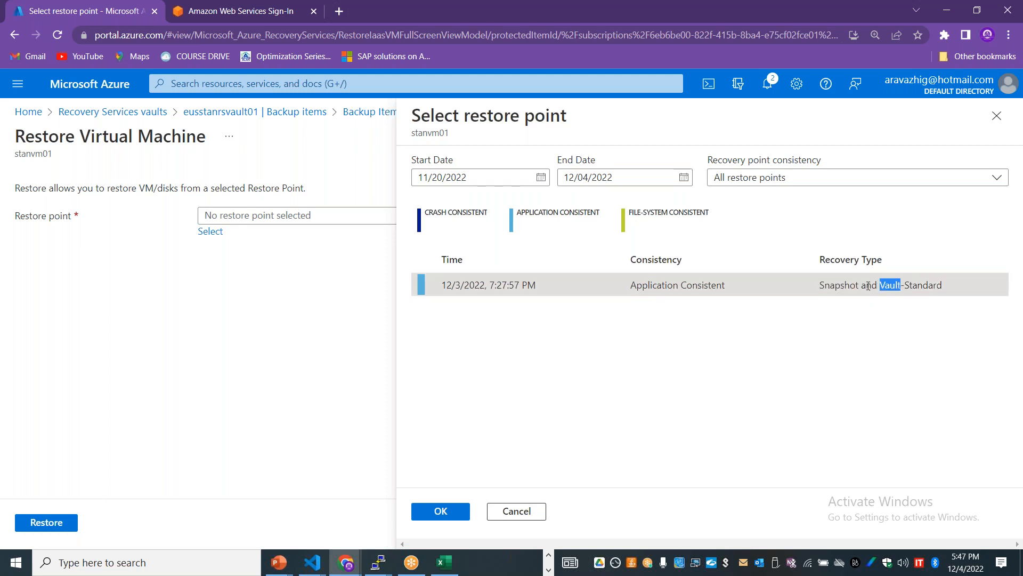
pyautogui.moveTo(861, 285); pyautogui.dragTo(819, 295)
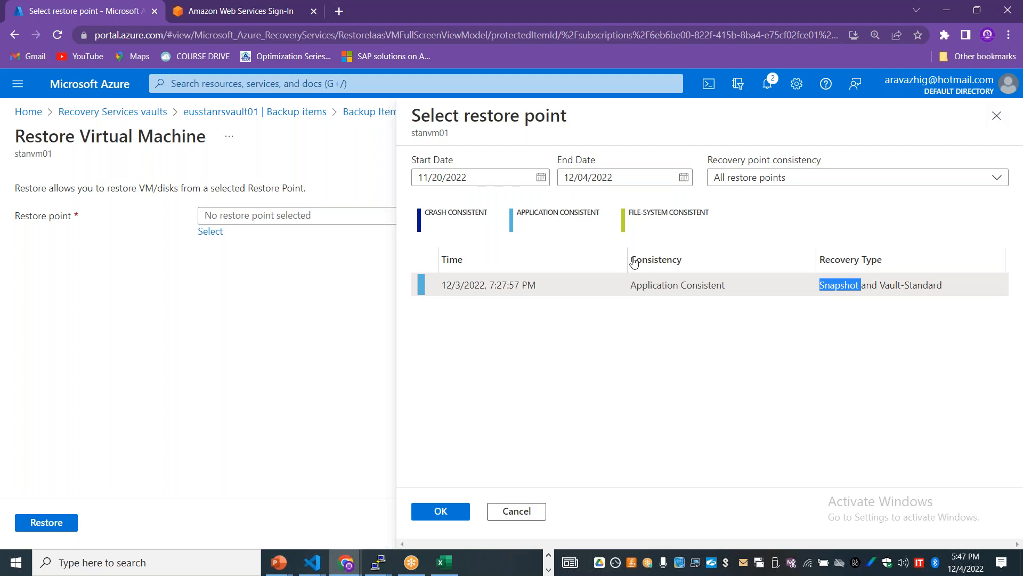
pyautogui.click(424, 508)
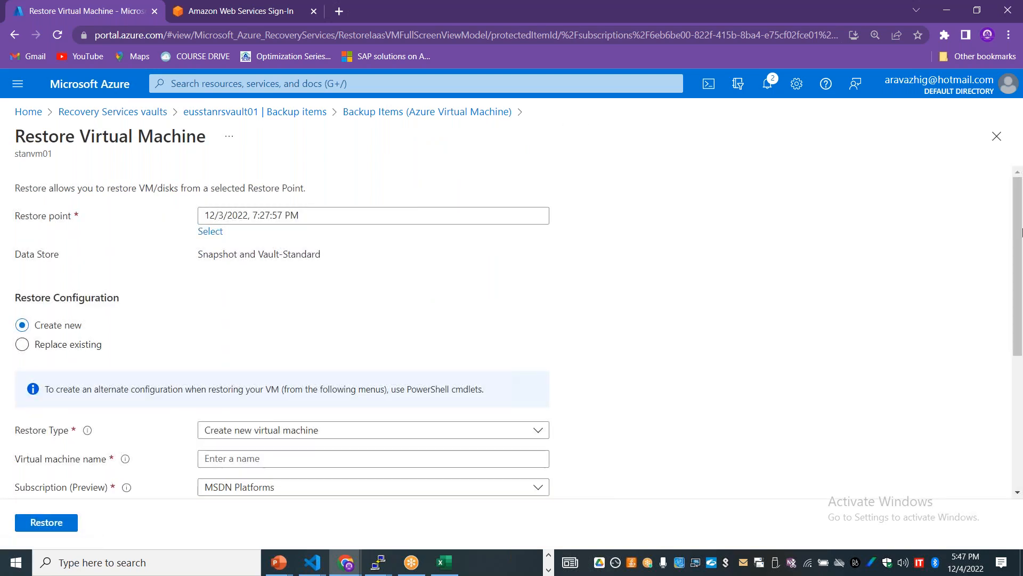
# Step: Keep the restore configuration as a new virtual machine and name it stanvm02
pyautogui.moveTo(1020, 239)
pyautogui.mouseDown()
pyautogui.moveTo(1022, 333)
pyautogui.moveTo(1017, 252)
pyautogui.mouseUp()
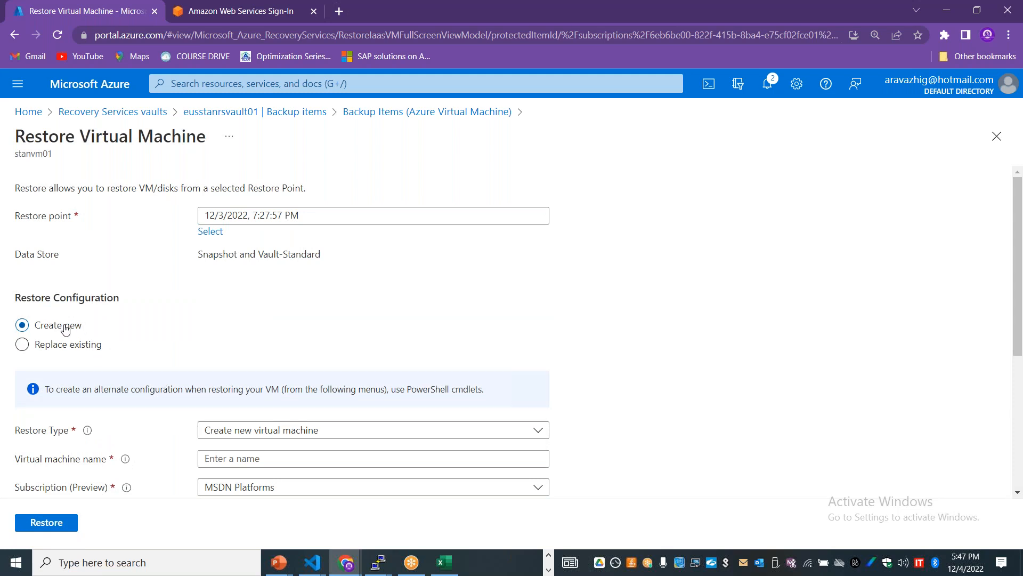
pyautogui.moveTo(1022, 232); pyautogui.dragTo(1022, 316)
pyautogui.click(293, 302)
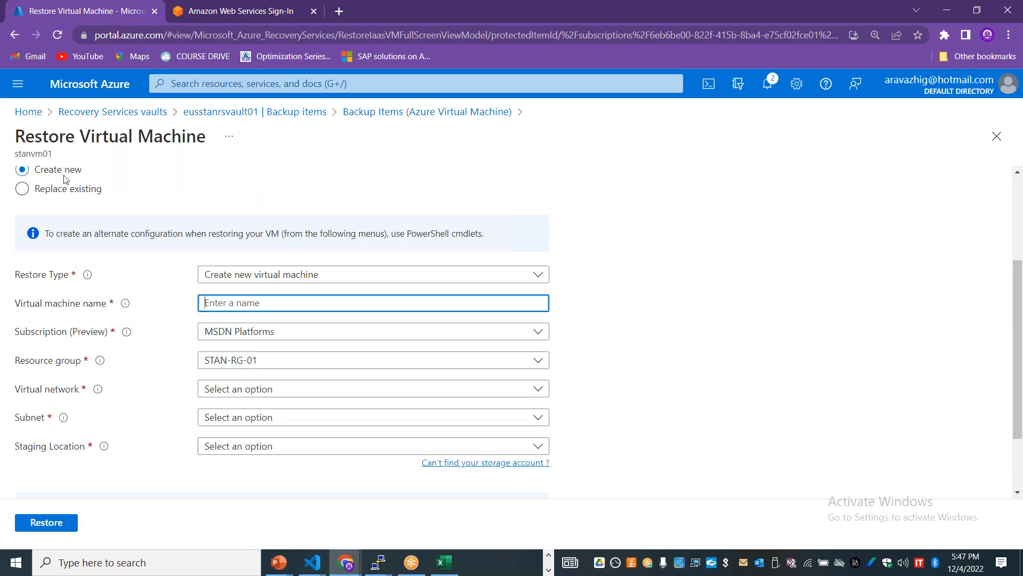
pyautogui.doubleClick(33, 153)
pyautogui.hotkey('ctrl', 'c')
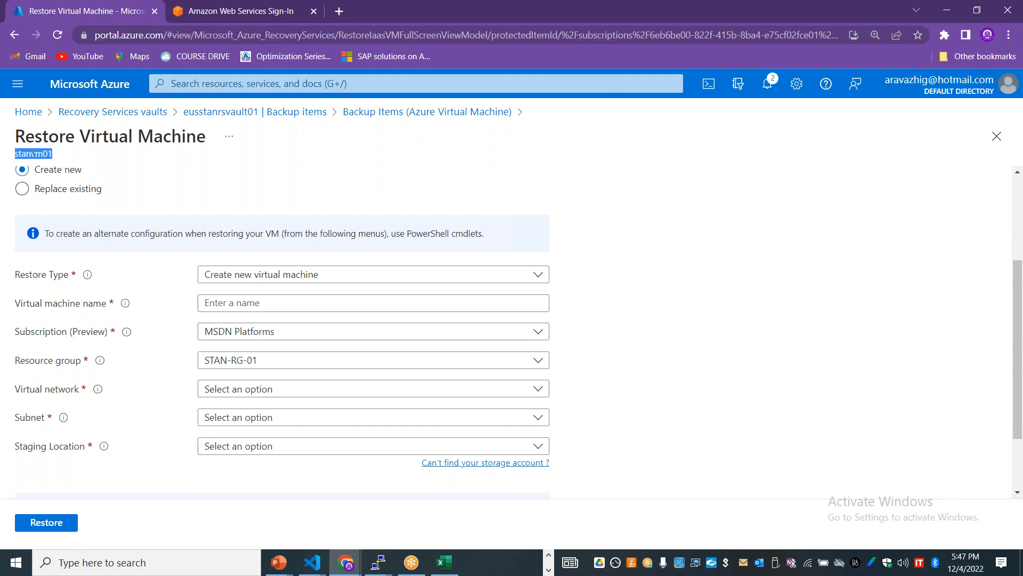
pyautogui.click(210, 308)
pyautogui.hotkey('ctrl', 'v')
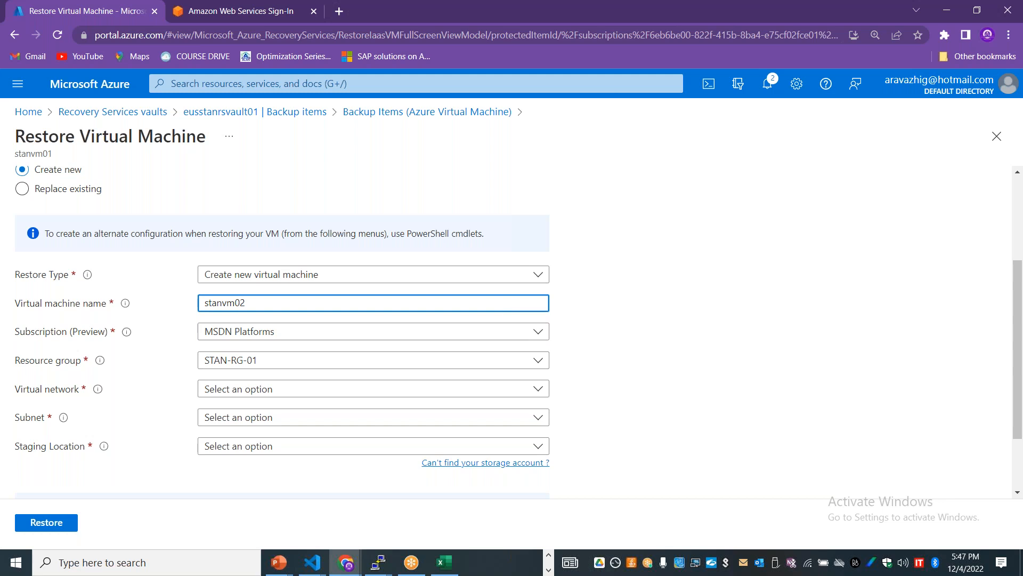
# Step: Set the restored VM's virtual network to STAN-RG-01-vnet (STAN-RG-01) with the default subnet
pyautogui.click(283, 389)
pyautogui.click(272, 462)
pyautogui.click(313, 412)
pyautogui.click(723, 370)
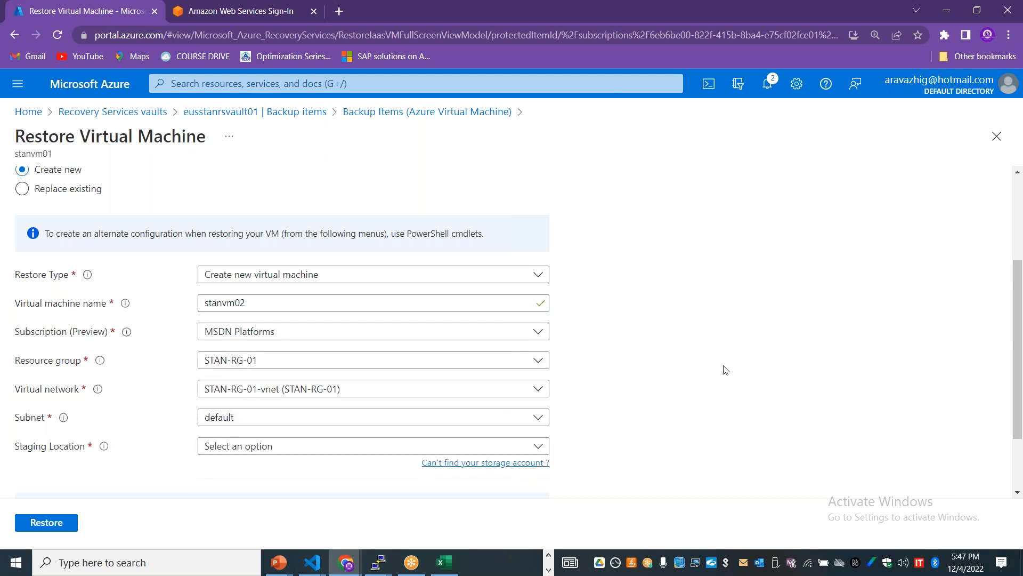
# Step: Choose staneusstdlrs001 (StandardLRS) as the staging location and start the restore of the virtual machine
pyautogui.click(245, 452)
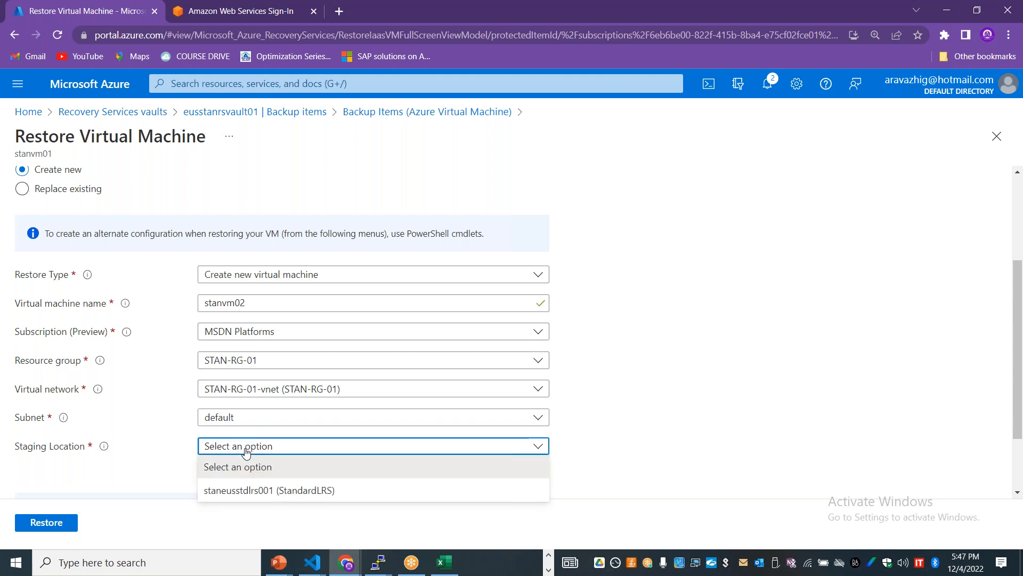
pyautogui.click(263, 490)
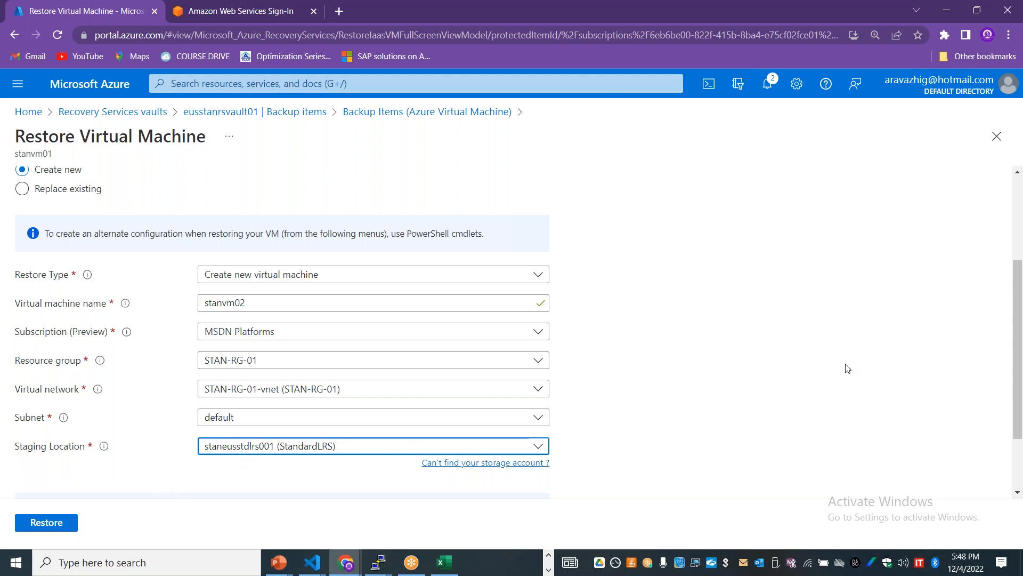
pyautogui.scroll(-2, 306, 416)
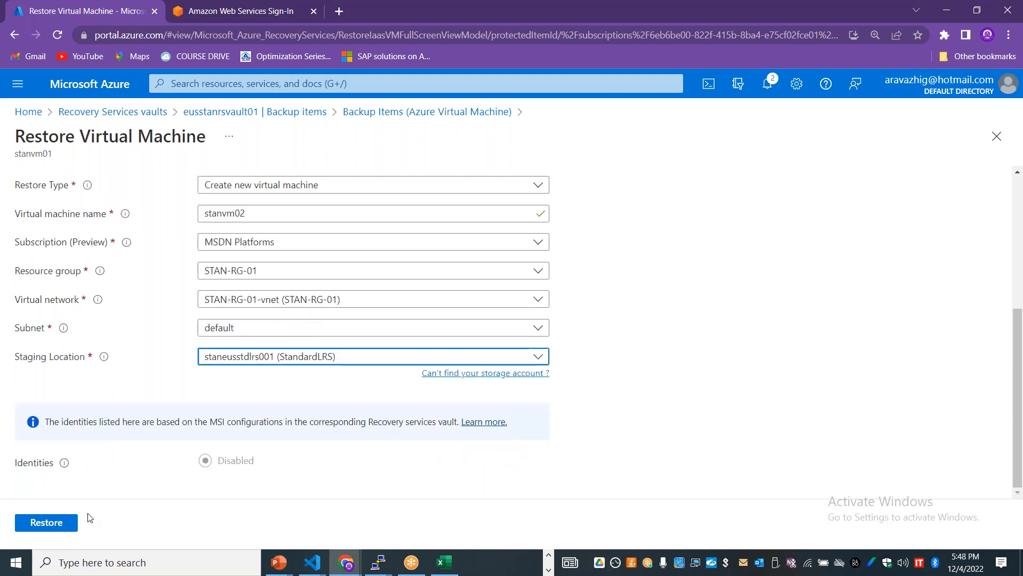
pyautogui.click(46, 523)
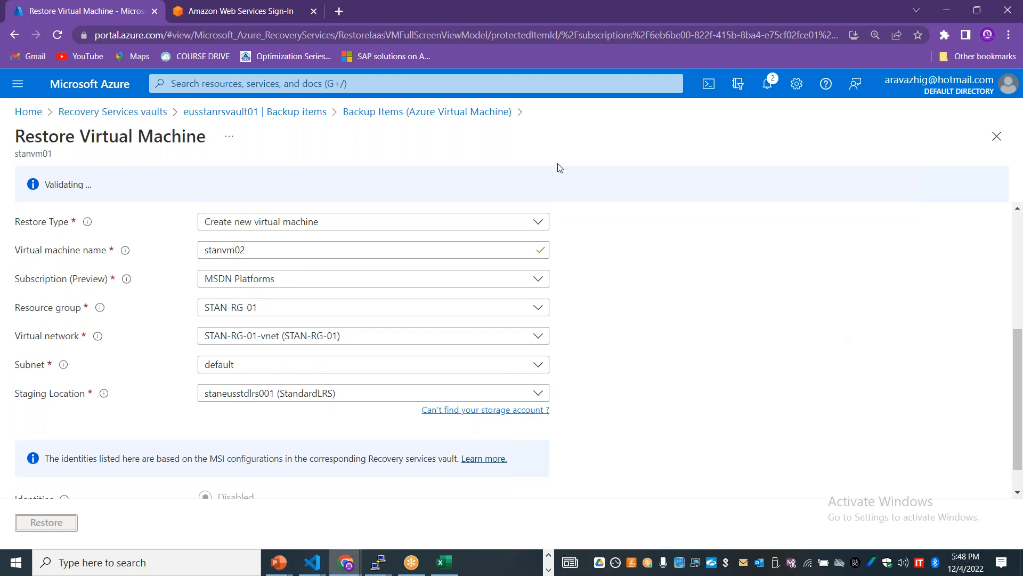
# Step: Duplicate the portal in a second browser tab, sign in with the existing account and go to the Azure home page
pyautogui.rightClick(87, 14)
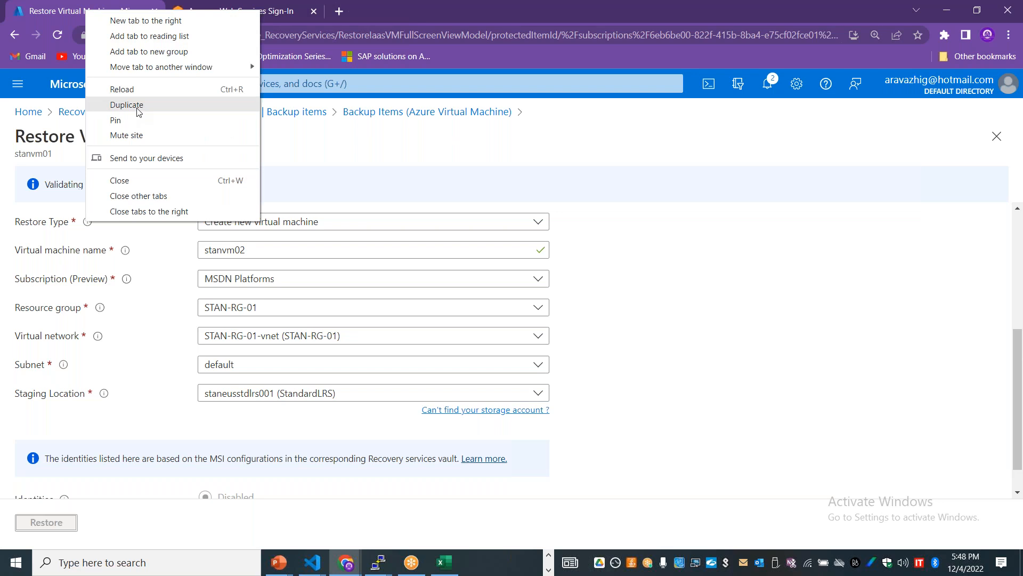
pyautogui.click(138, 105)
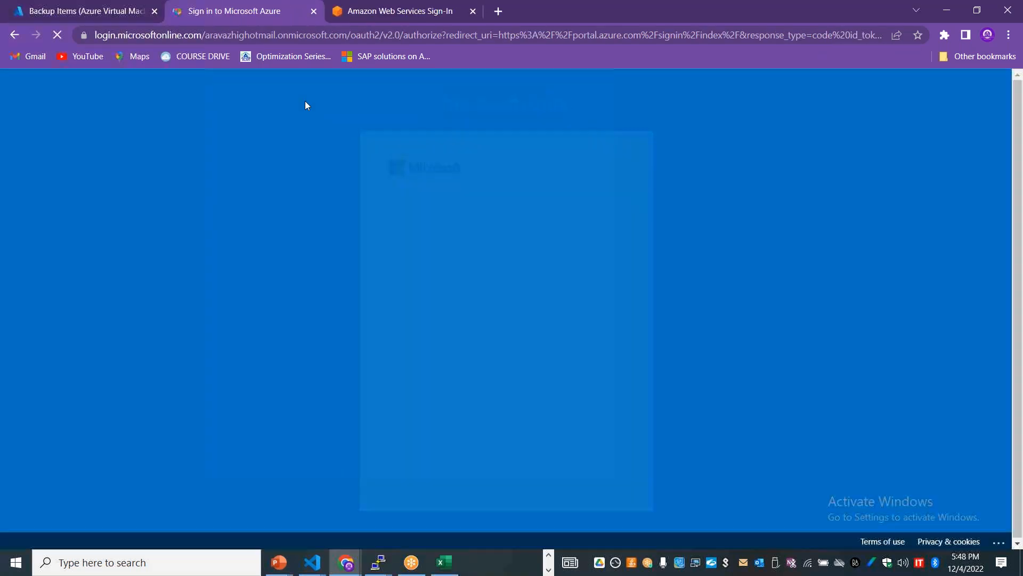
pyautogui.click(469, 250)
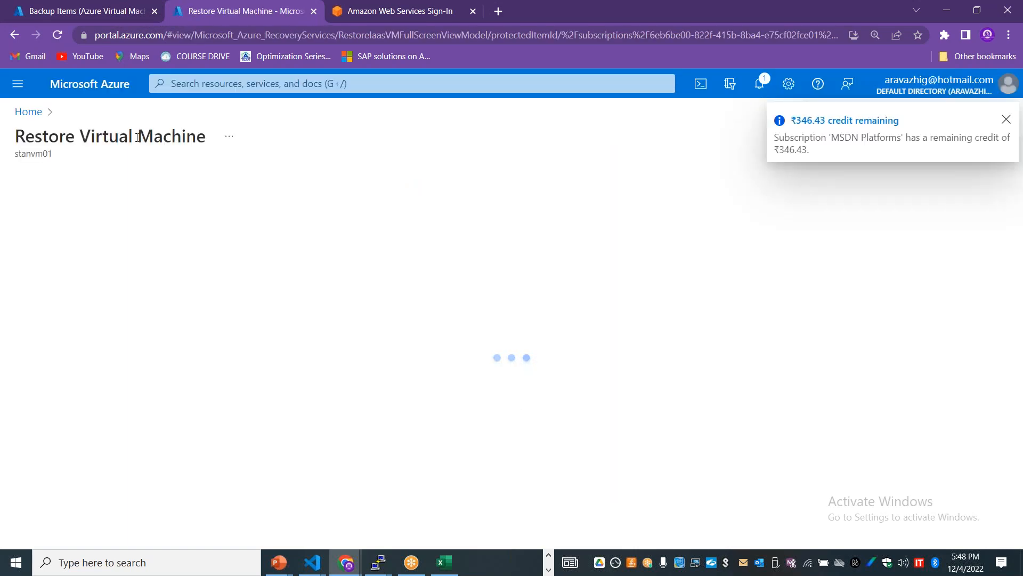
pyautogui.click(28, 111)
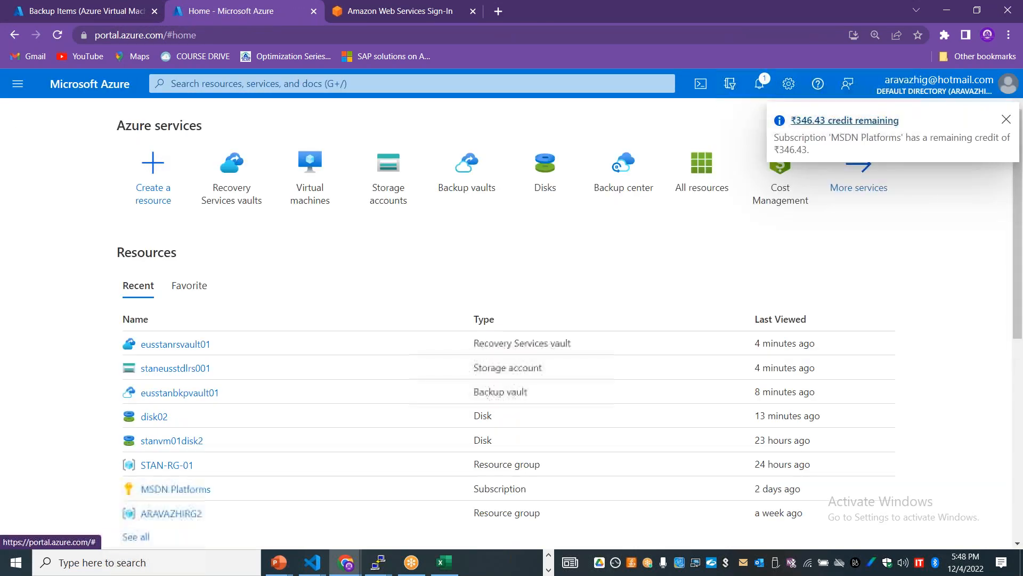
pyautogui.click(1007, 118)
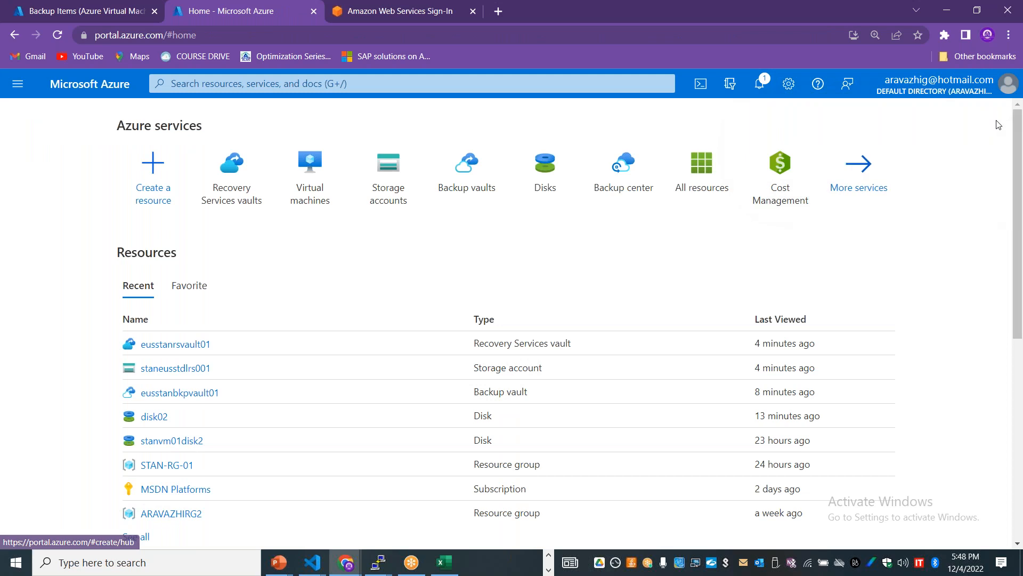
# Step: Open the Recovery Services vault eusstanrsvault01 from the vault list and collapse that list
pyautogui.click(232, 192)
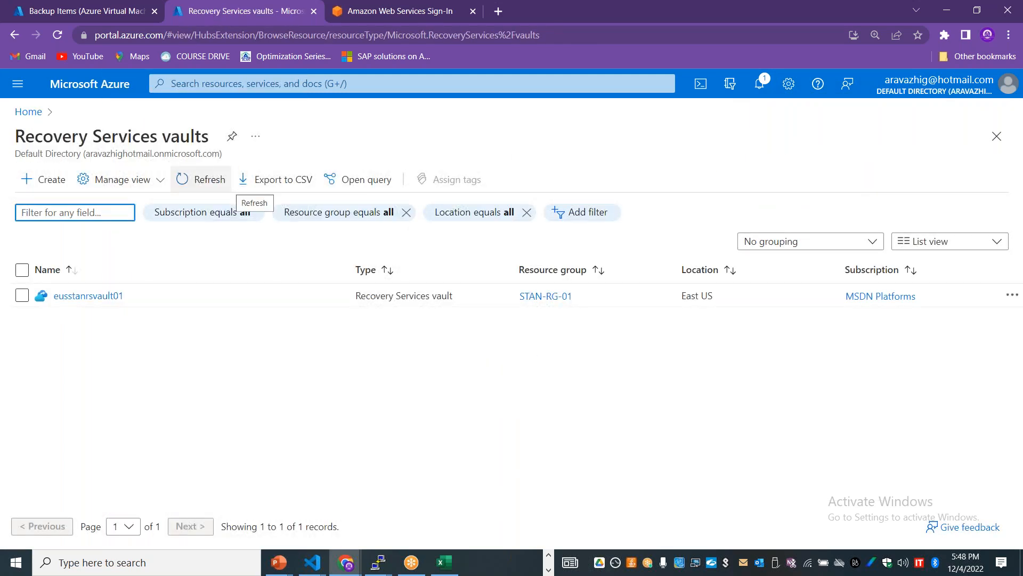
pyautogui.click(89, 297)
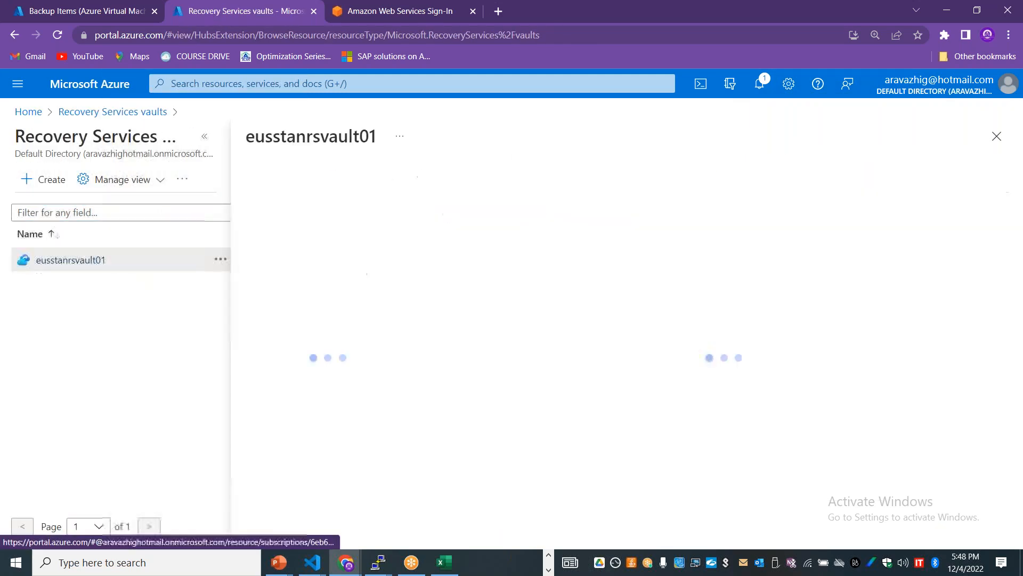
pyautogui.click(204, 137)
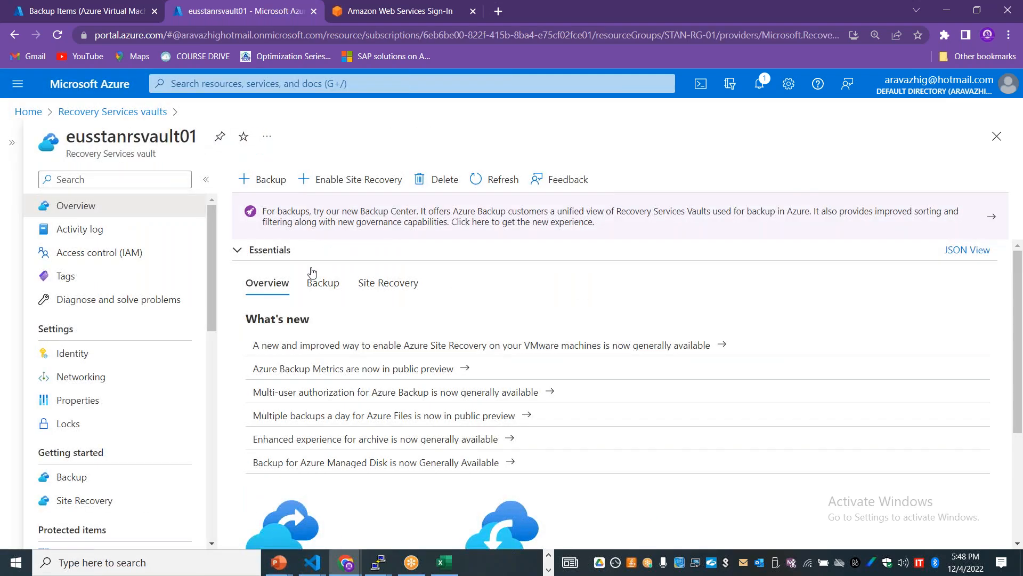
# Step: Start a new backup in the vault and open its Configure Backup page for Azure virtual machines
pyautogui.moveTo(212, 264); pyautogui.dragTo(212, 329)
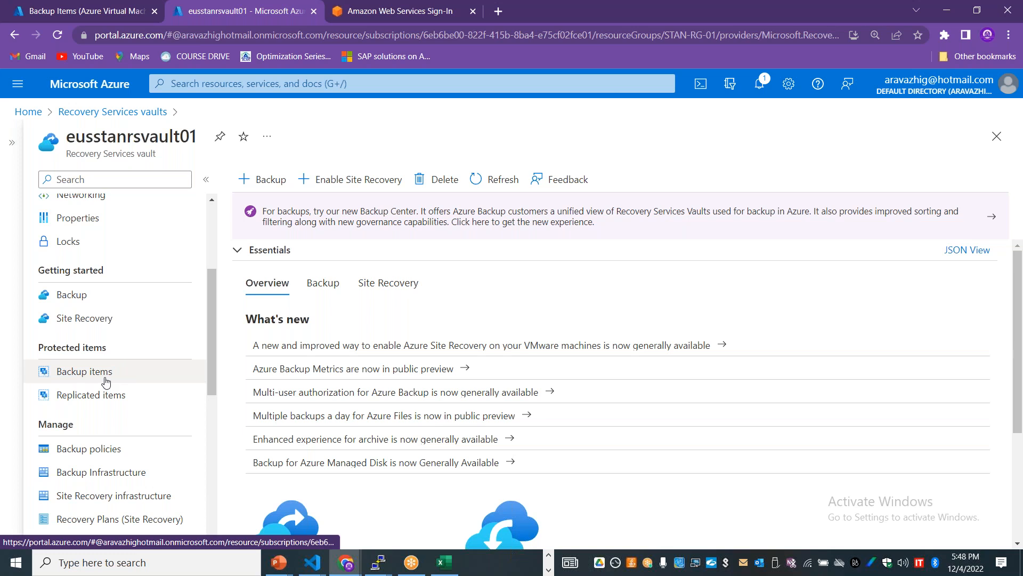
pyautogui.click(264, 179)
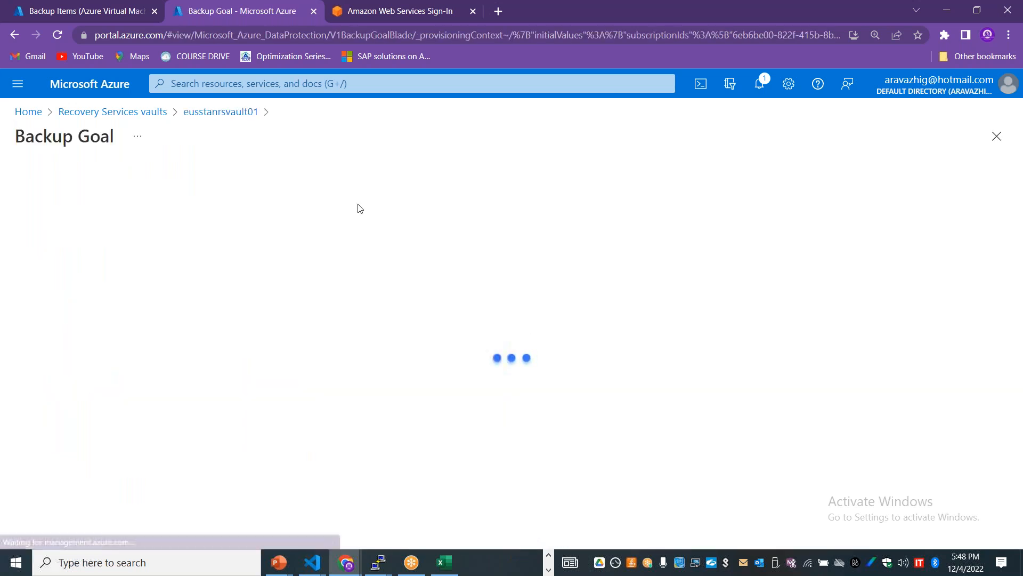
pyautogui.click(74, 321)
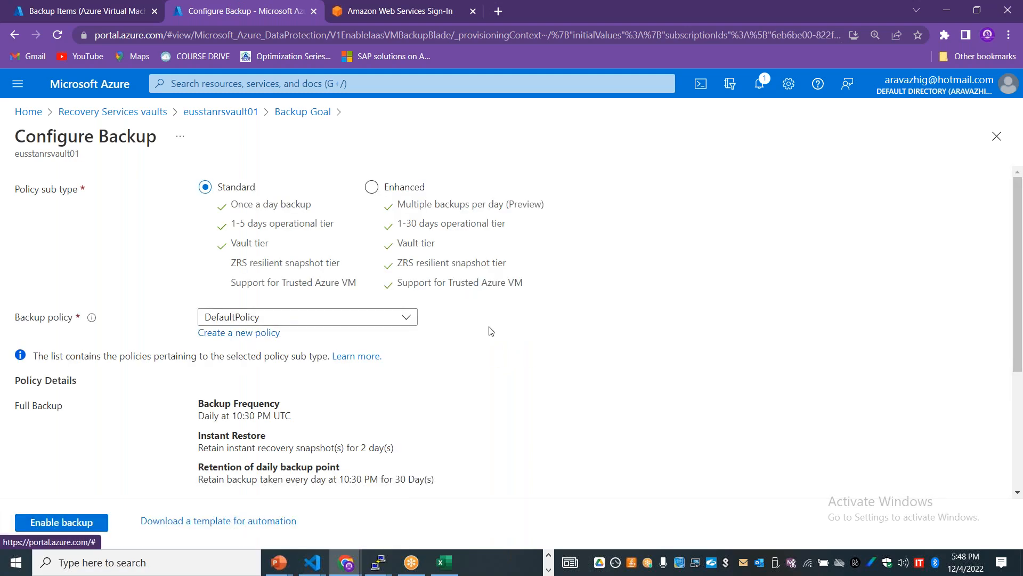
# Step: Examine the instant recovery snapshot retention of DefaultPolicy under the Standard policy sub type
pyautogui.moveTo(267, 435); pyautogui.dragTo(197, 444)
pyautogui.click(200, 441)
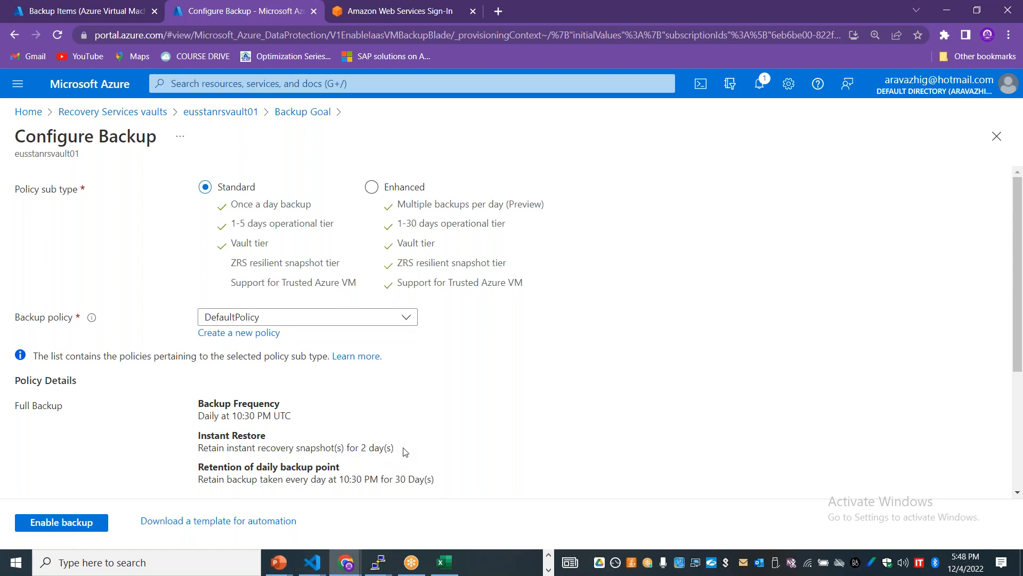
pyautogui.moveTo(403, 451); pyautogui.dragTo(201, 438)
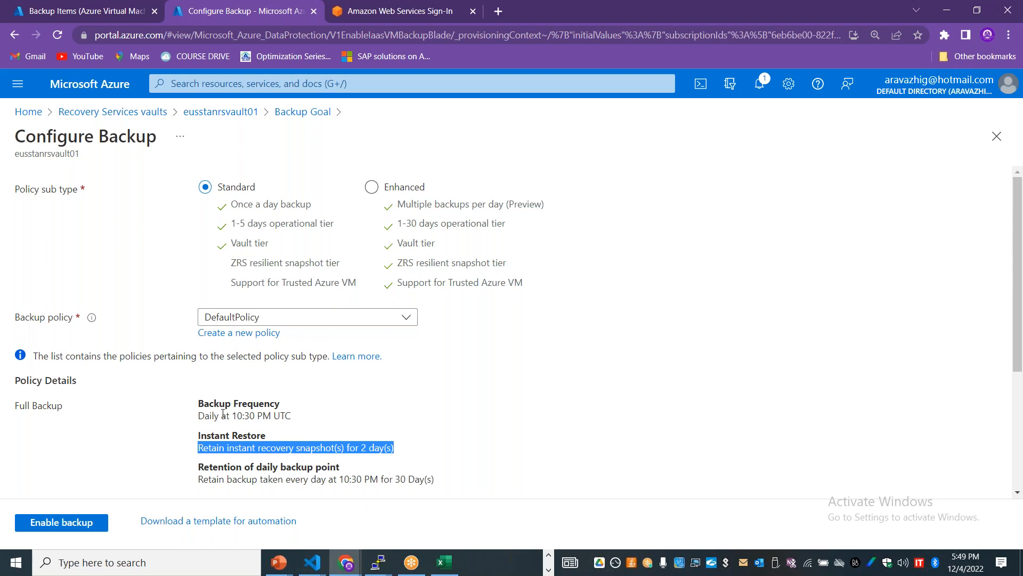
# Step: Review the vault tier and Instant Restore retention of the Enhanced policy sub type and close the Configure Backup page
pyautogui.moveTo(440, 246); pyautogui.dragTo(392, 254)
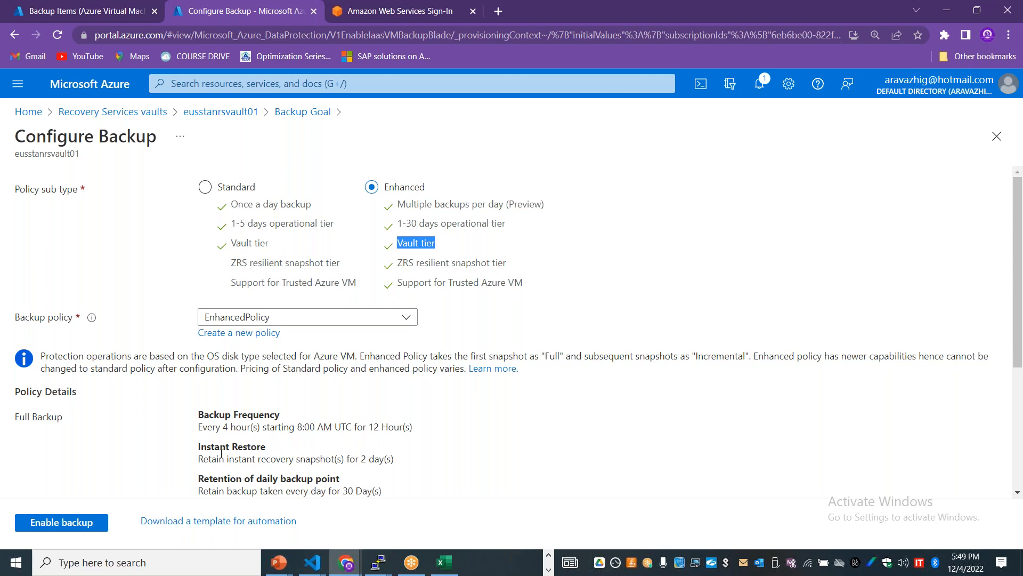
pyautogui.moveTo(266, 448); pyautogui.dragTo(202, 451)
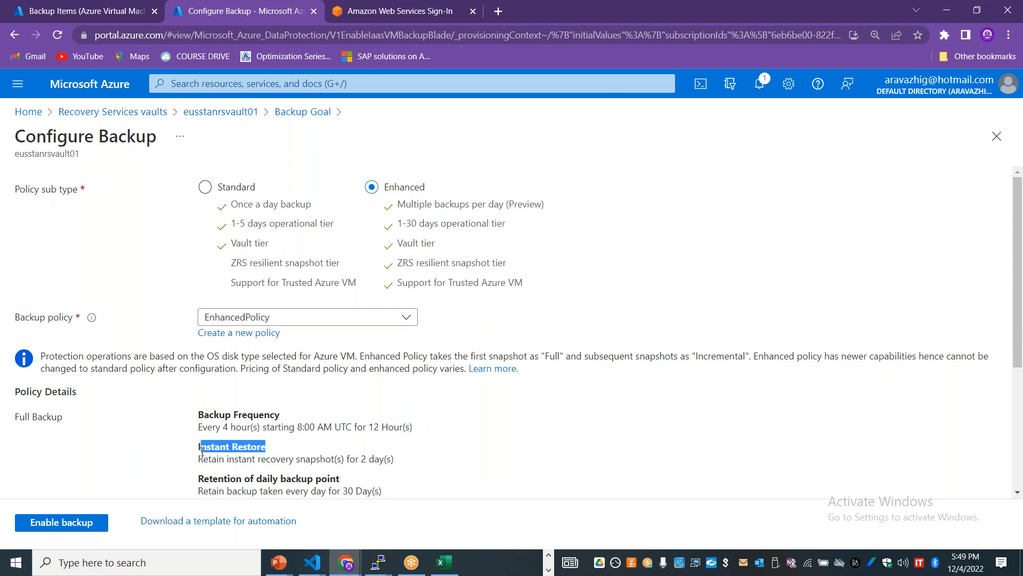
pyautogui.click(200, 453)
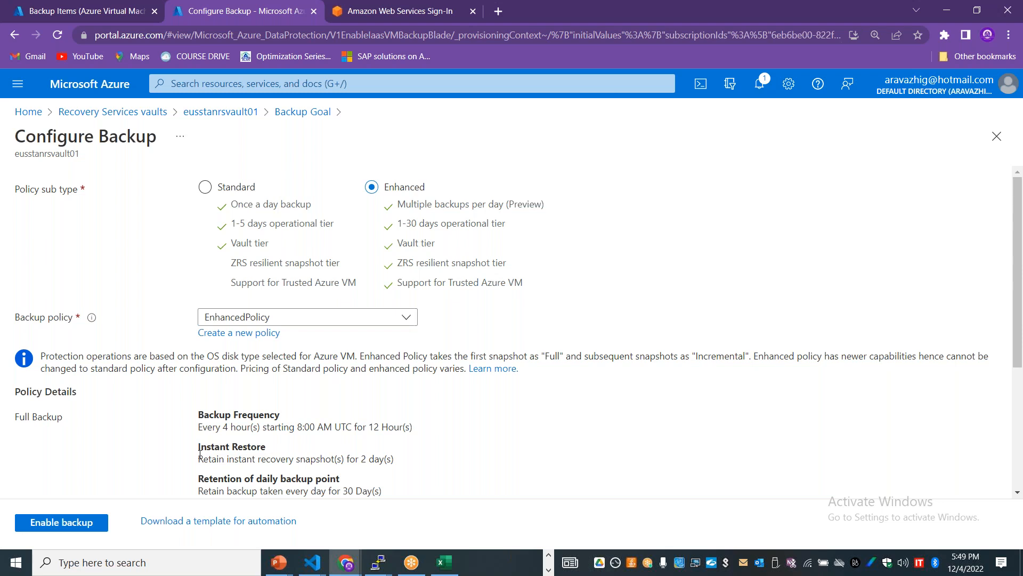
pyautogui.moveTo(392, 454); pyautogui.dragTo(344, 455)
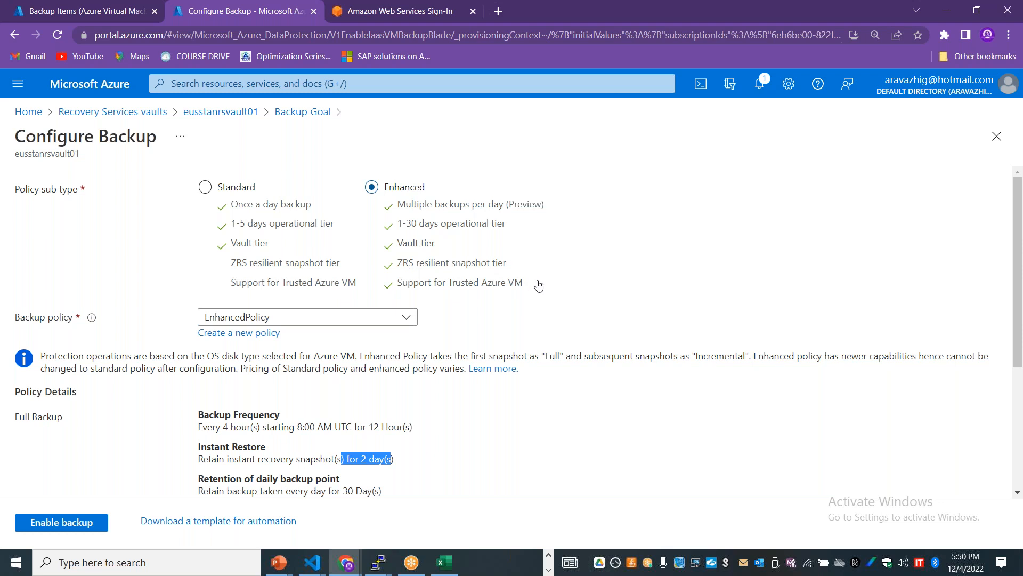
pyautogui.moveTo(1022, 224); pyautogui.dragTo(1006, 167)
pyautogui.click(996, 136)
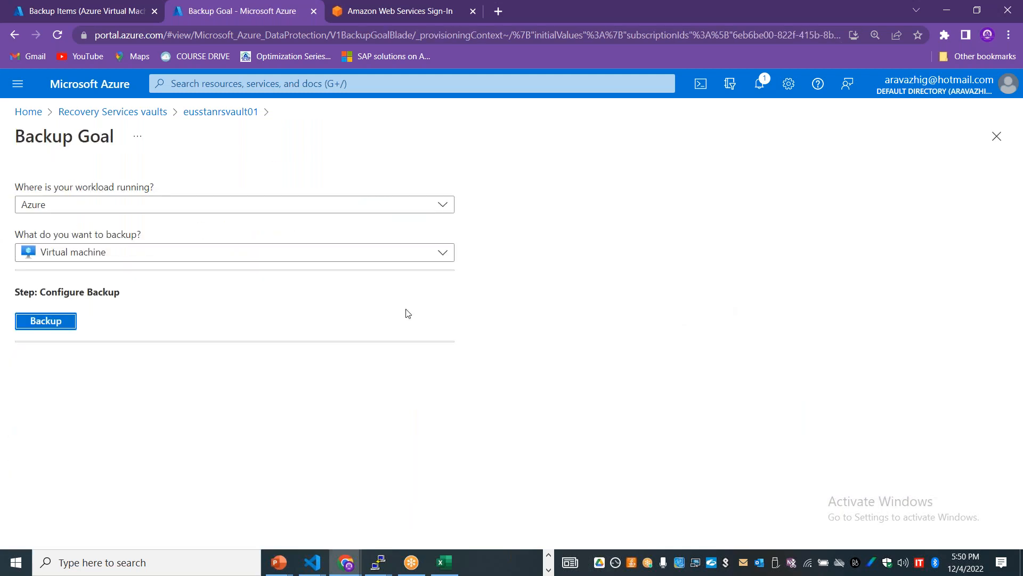
# Step: Return to the Azure Virtual Machine backup items, open stanvm01 and view its backup jobs
pyautogui.click(69, 11)
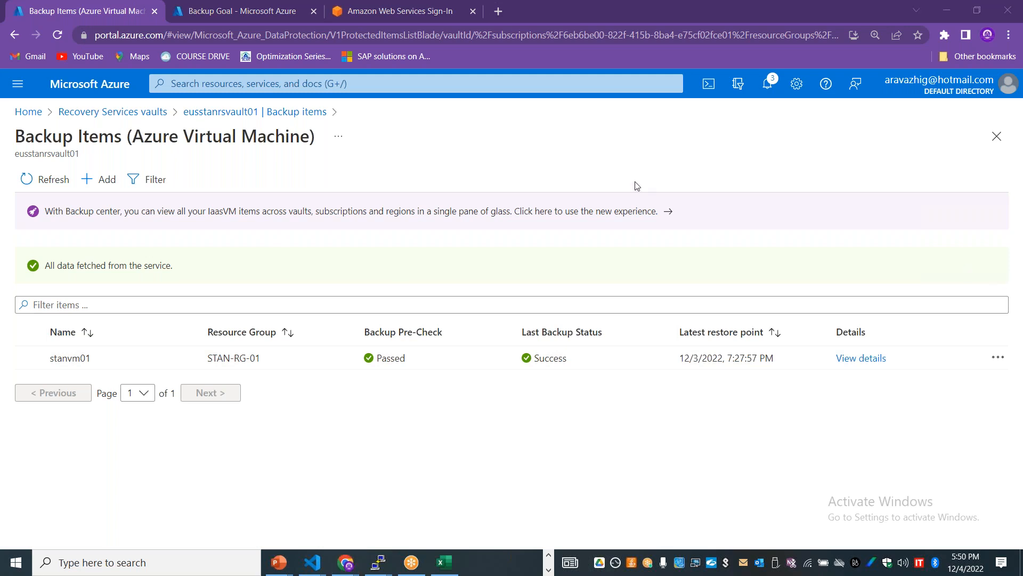
pyautogui.click(479, 357)
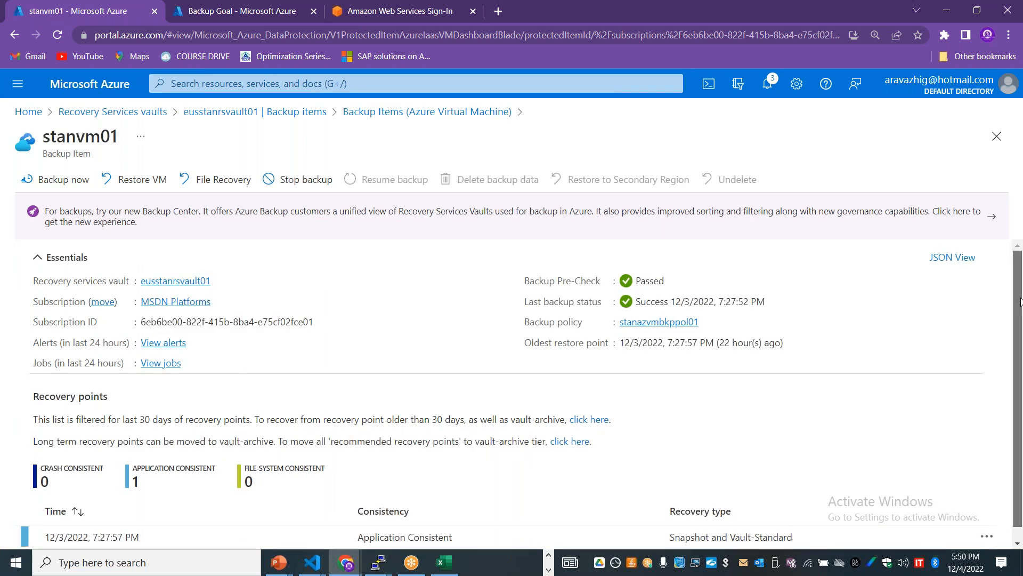
pyautogui.scroll(-1, 1020, 301)
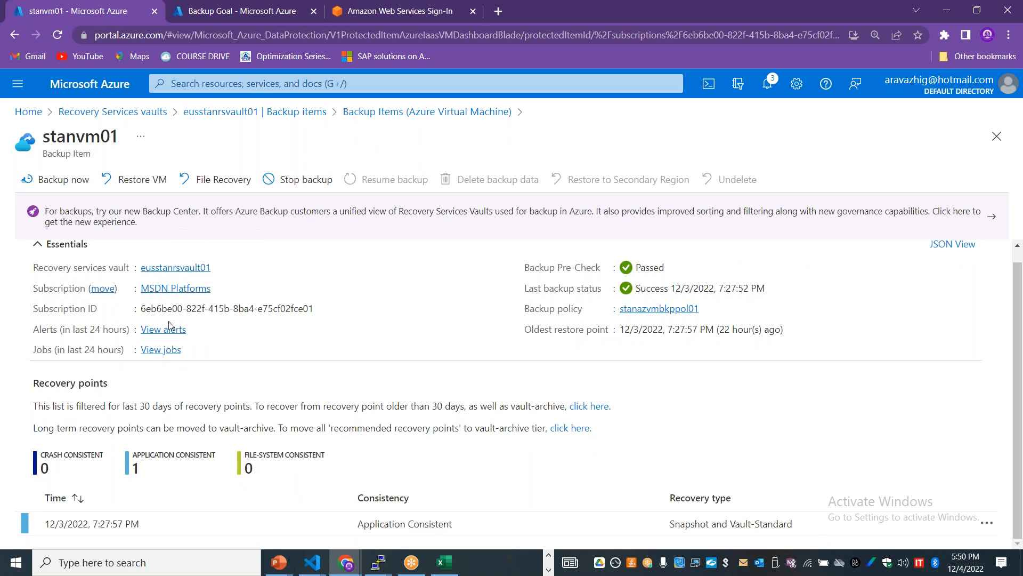
pyautogui.click(146, 351)
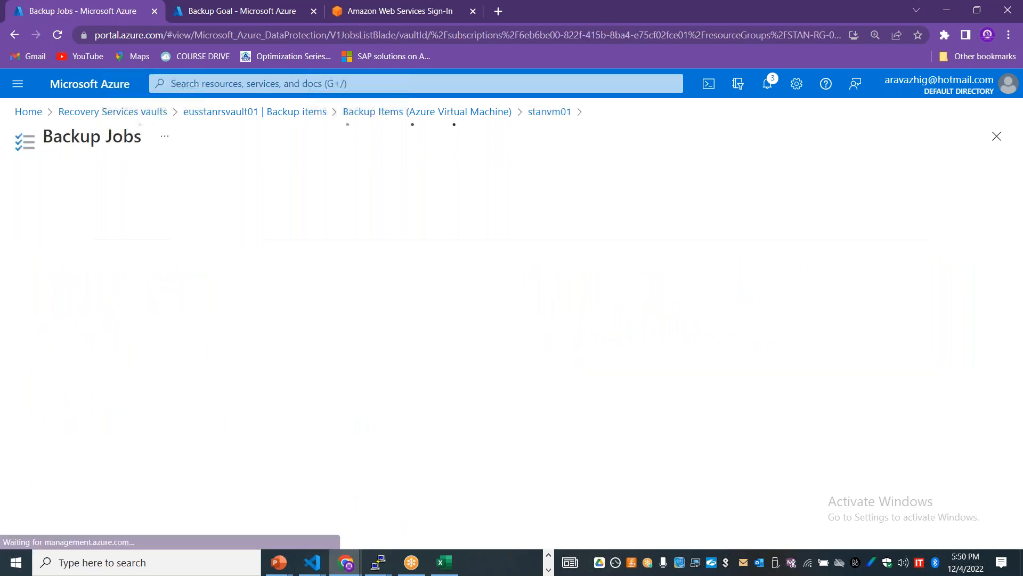
# Step: Examine the latest stanvm01 restore job's operation, start time and total duration, and close the Backup Jobs page
pyautogui.moveTo(200, 408); pyautogui.dragTo(152, 409)
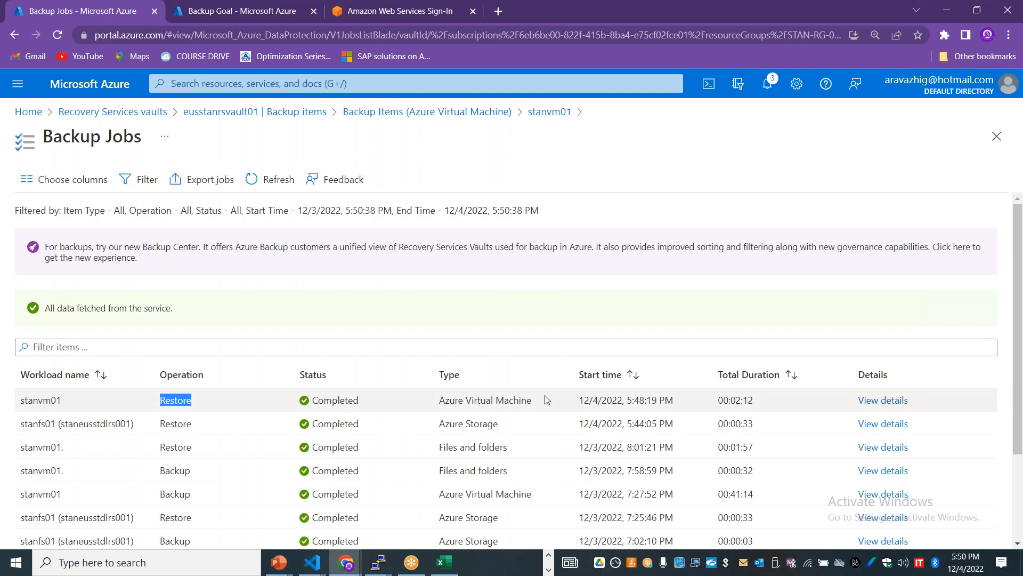
pyautogui.moveTo(762, 400); pyautogui.dragTo(700, 399)
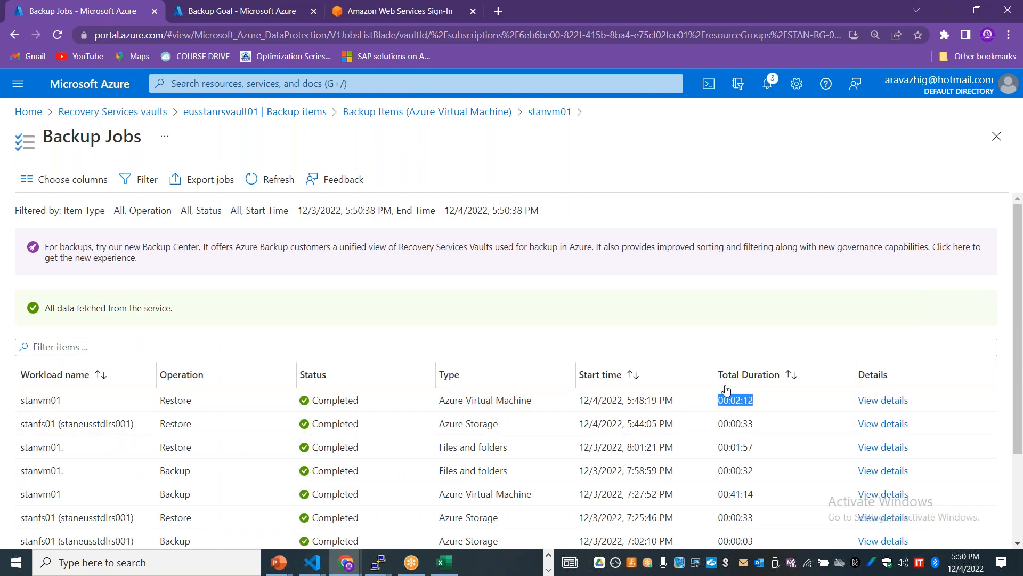
pyautogui.moveTo(19, 399); pyautogui.dragTo(679, 395)
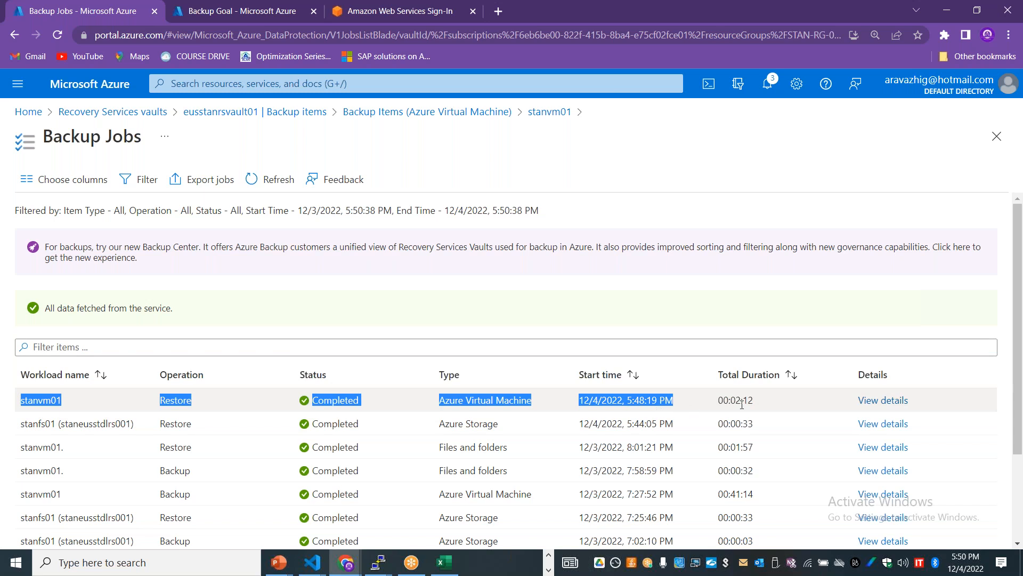
pyautogui.click(996, 137)
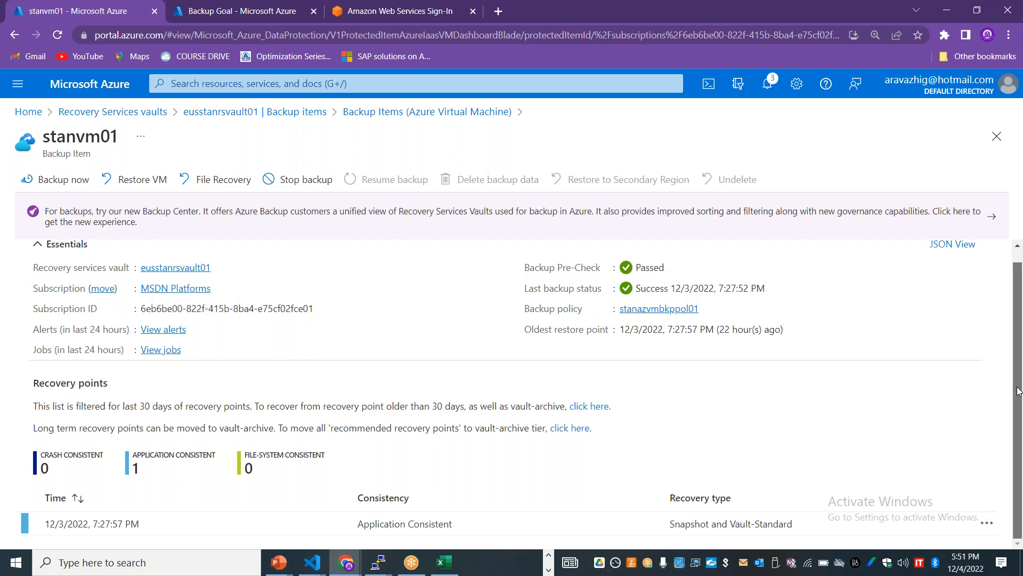
# Step: Examine the stanvm01 recovery point's date, consistency and recovery type, and return to the Backup items page of eusstanrsvault01
pyautogui.scroll(1, 688, 293)
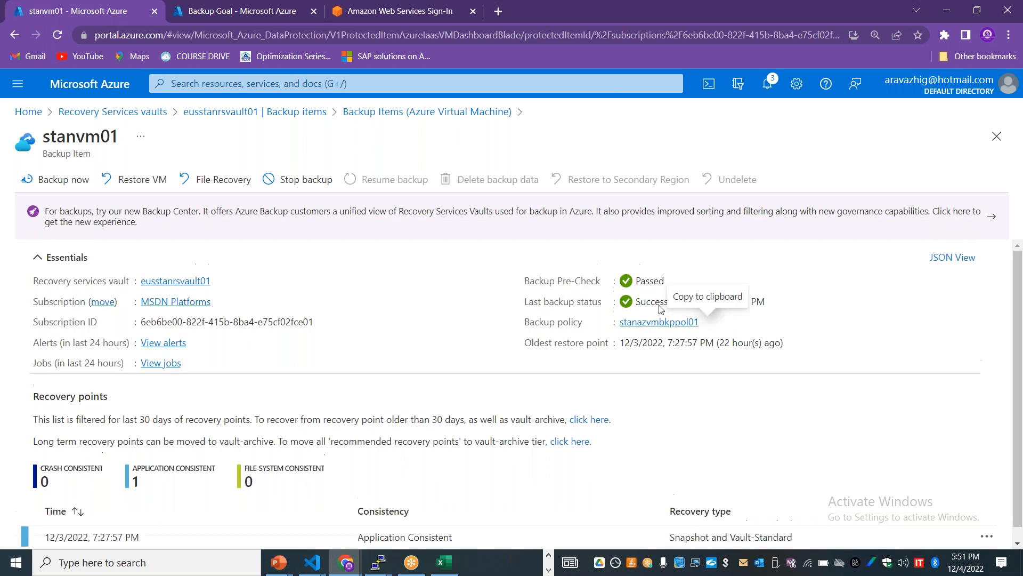
pyautogui.scroll(-1, 1018, 331)
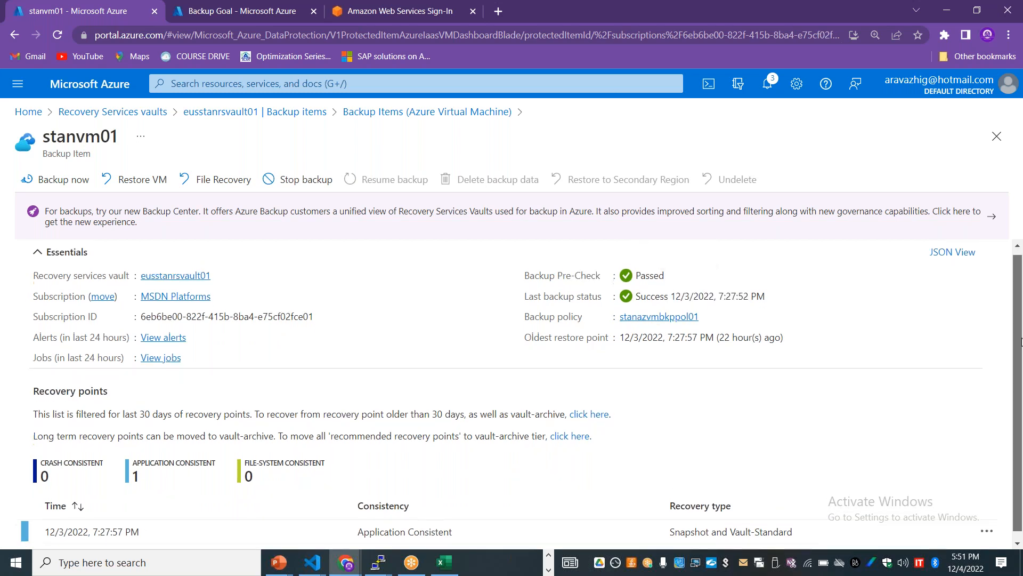
pyautogui.moveTo(479, 527); pyautogui.dragTo(352, 525)
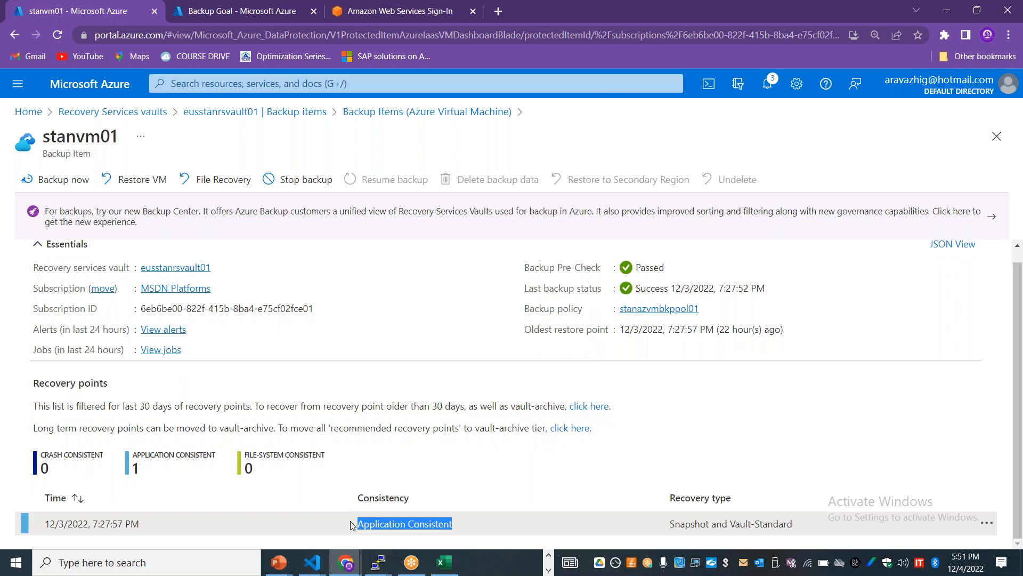
pyautogui.moveTo(51, 523); pyautogui.dragTo(88, 524)
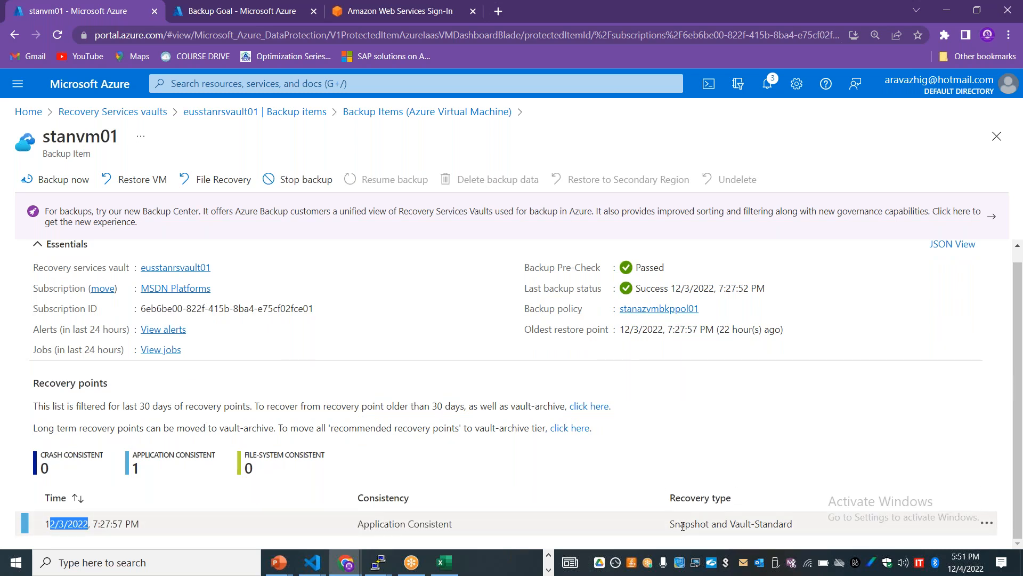
pyautogui.moveTo(671, 524); pyautogui.dragTo(713, 525)
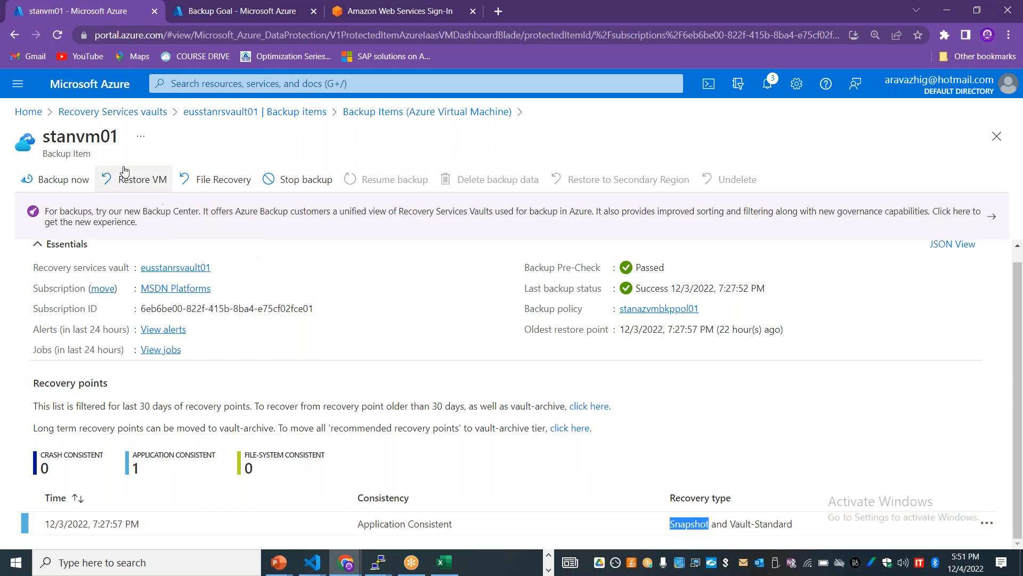
pyautogui.moveTo(794, 523); pyautogui.dragTo(736, 524)
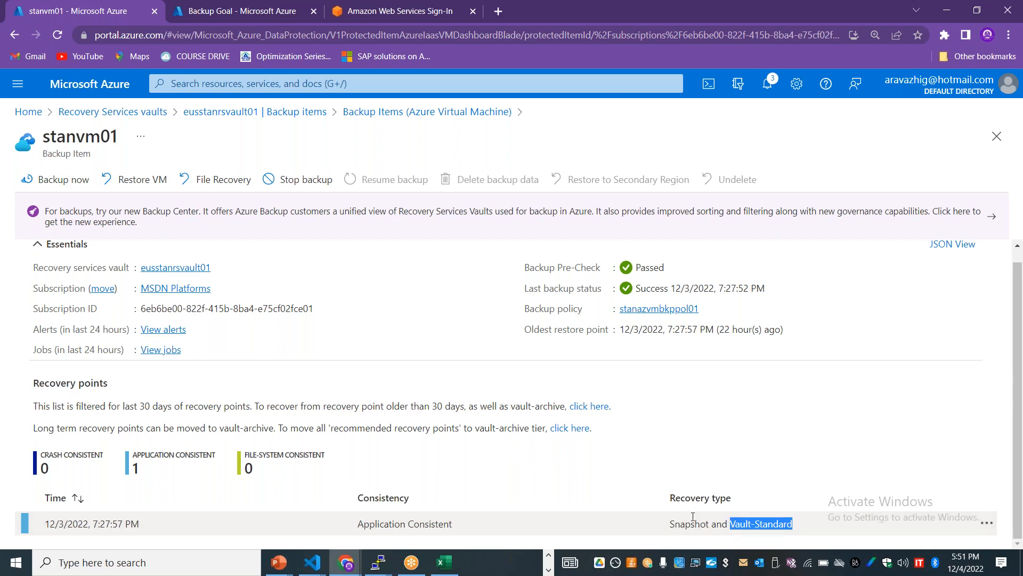
pyautogui.moveTo(65, 524); pyautogui.dragTo(51, 527)
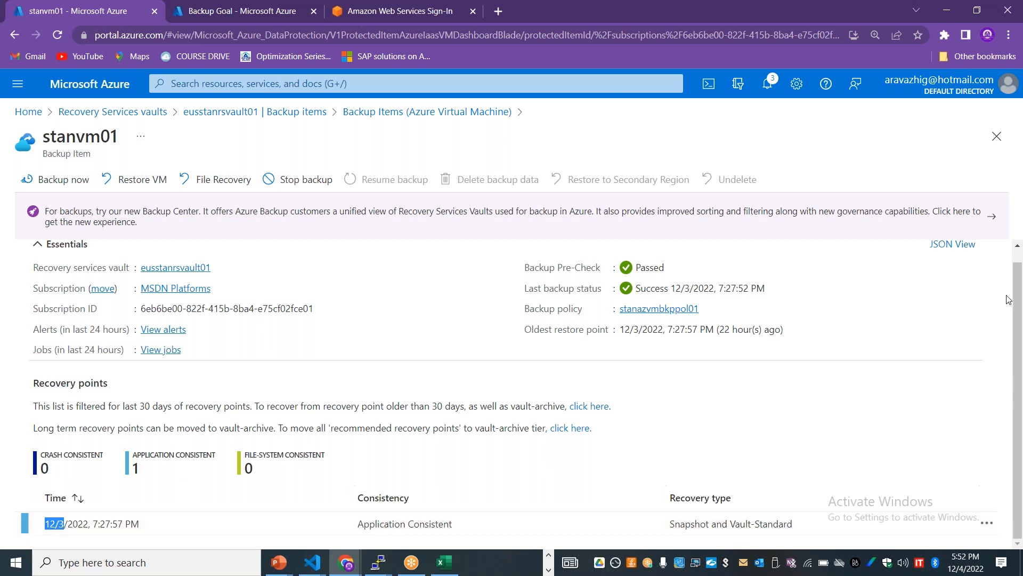
pyautogui.click(996, 136)
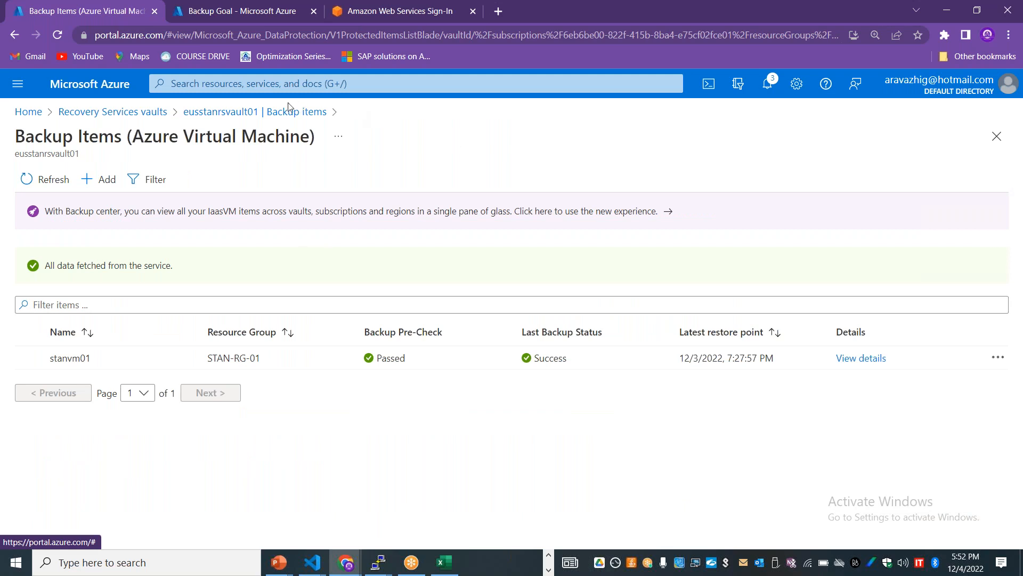
pyautogui.click(255, 113)
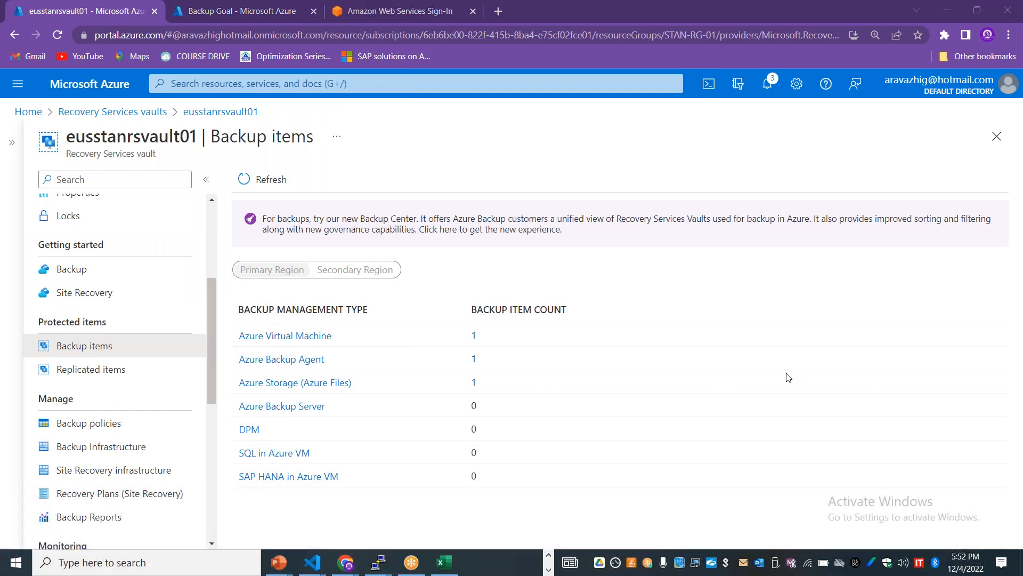
# Step: Switch to the Amazon Web Services tab and sign in as root user with the account's saved e-mail address
pyautogui.click(397, 9)
pyautogui.click(310, 341)
pyautogui.click(295, 365)
pyautogui.click(296, 370)
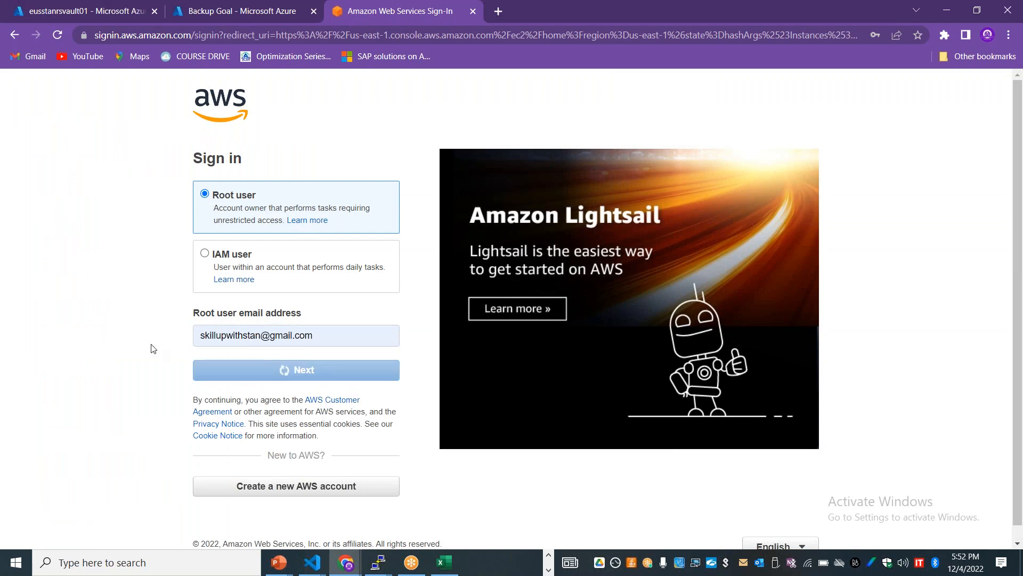
pyautogui.click(262, 274)
pyautogui.click(261, 273)
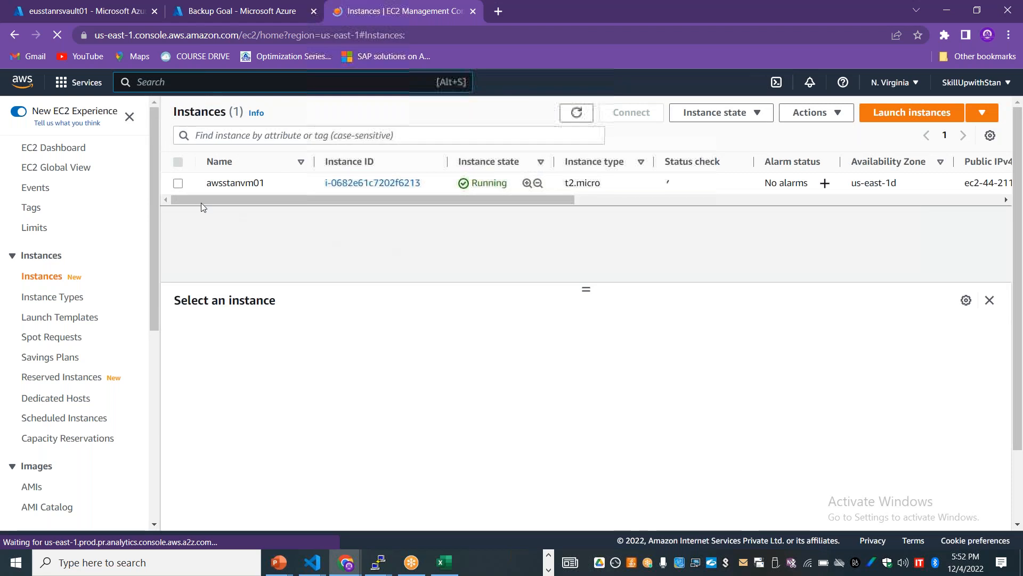
# Step: Copy the public IPv4 address of the EC2 instance awsstanvm01 and start a Remote Desktop connection to it
pyautogui.click(179, 184)
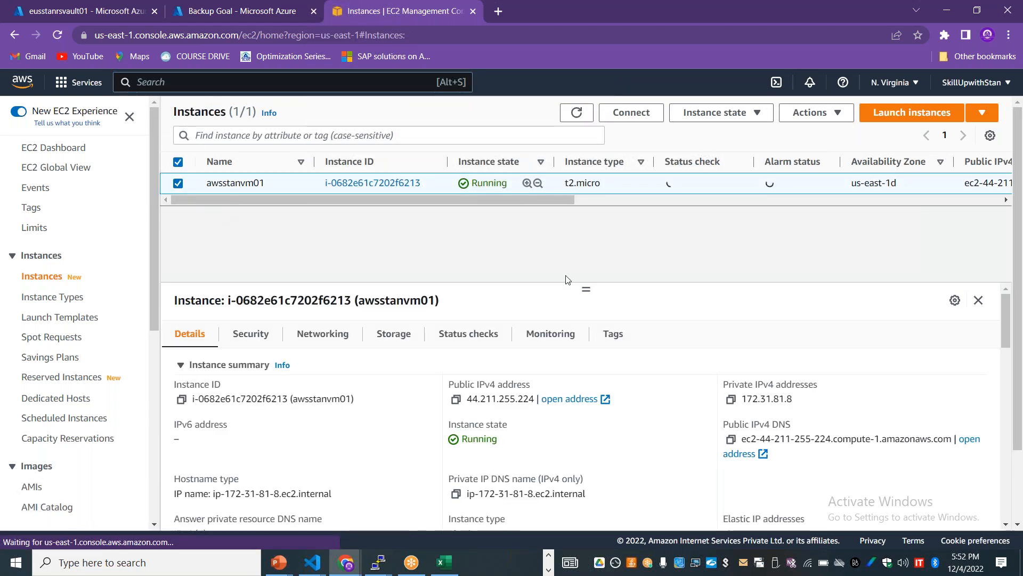
pyautogui.click(456, 401)
pyautogui.press('super')
pyautogui.write('mstsc')
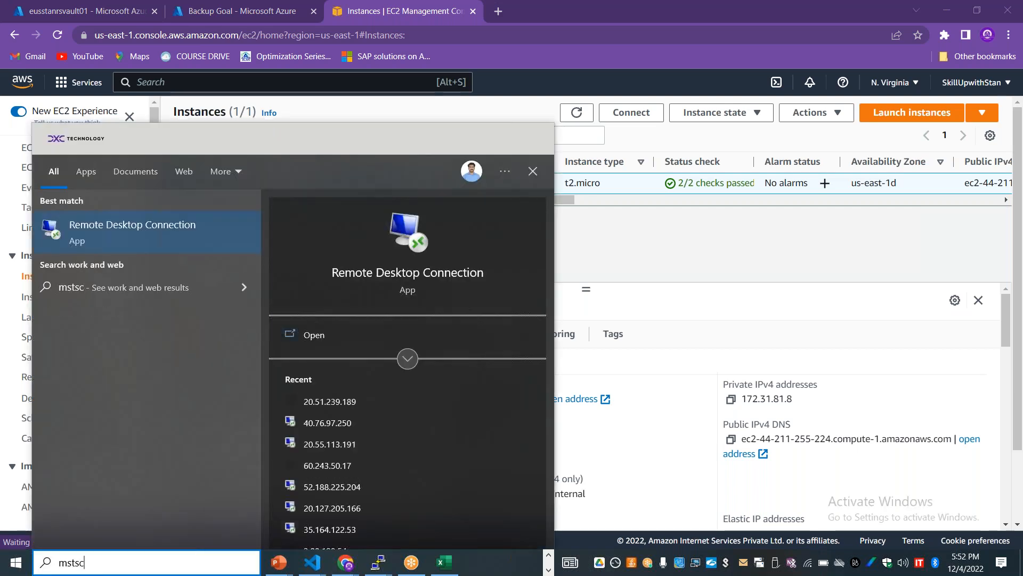
pyautogui.press('Return')
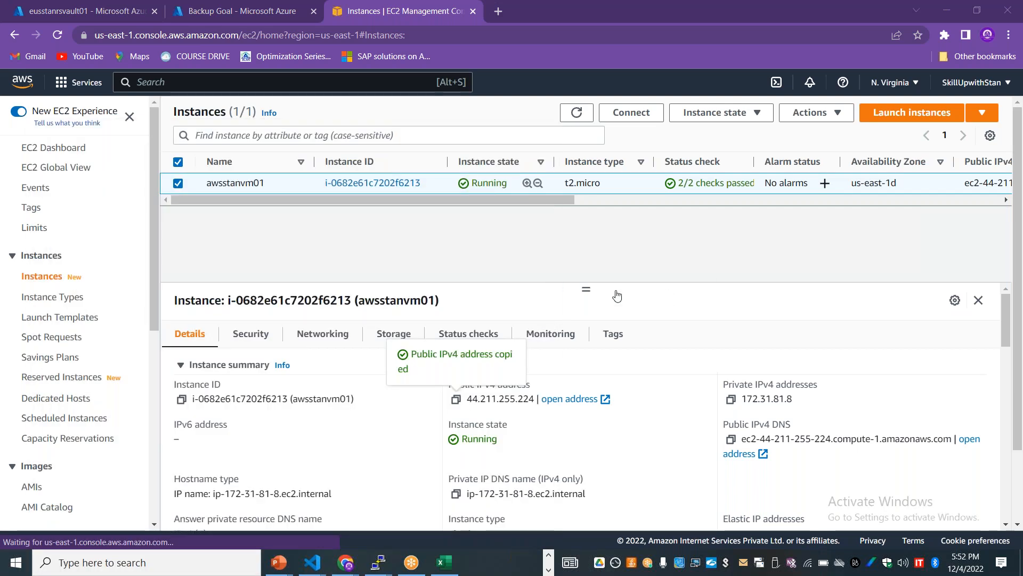
pyautogui.hotkey('ctrl', 'v')
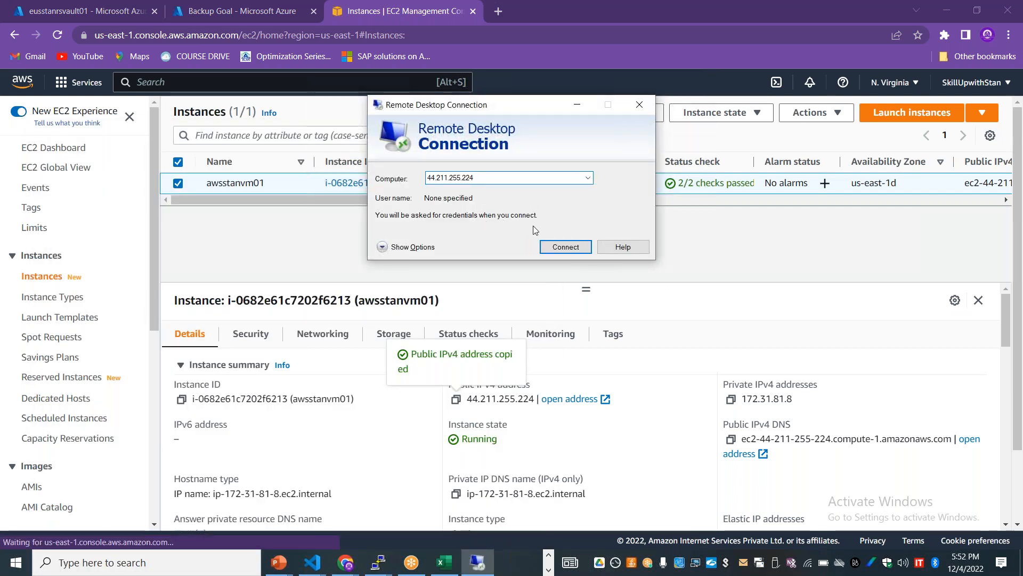
pyautogui.click(546, 249)
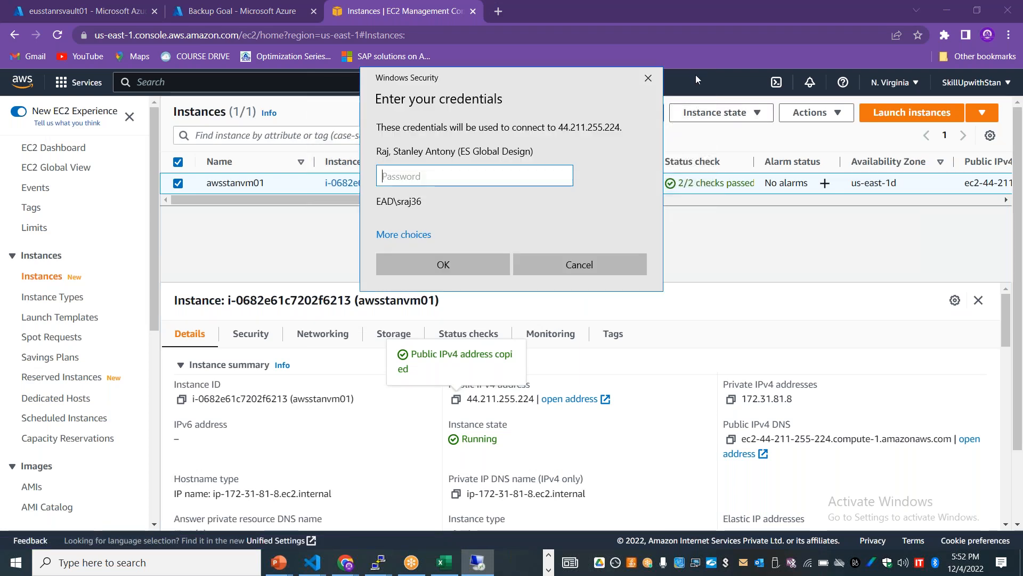
# Step: Use a different account for the remote connection and enter Administrator as its user name
pyautogui.click(429, 236)
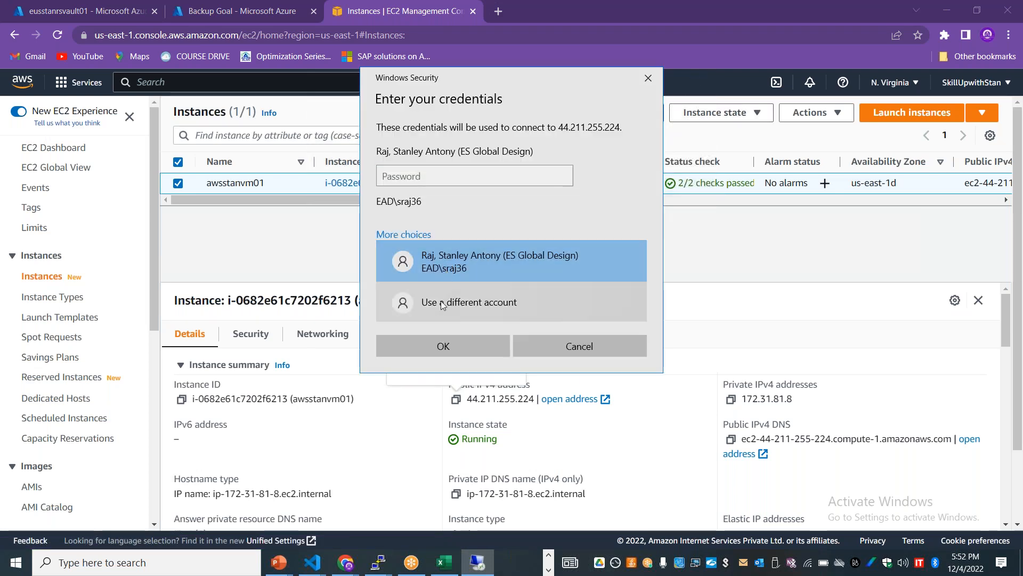
pyautogui.click(469, 321)
pyautogui.write('Administrator')
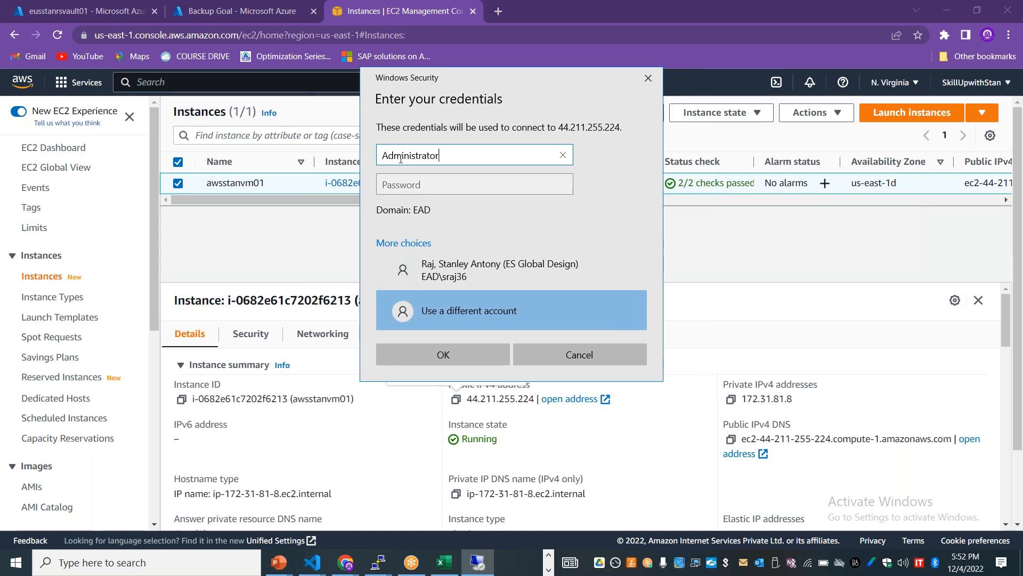
pyautogui.press('Tab')
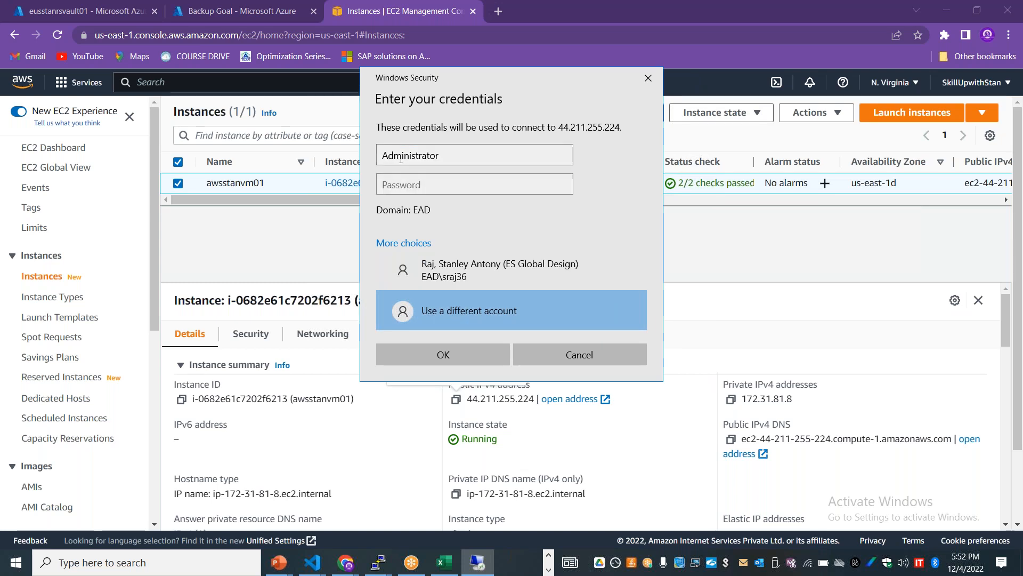
# Step: Return to the EC2 console, open the RDP client connection details for awsstanvm01 and start retrieving its Windows password
pyautogui.hotkey('alt', 'Tab')
pyautogui.click(643, 114)
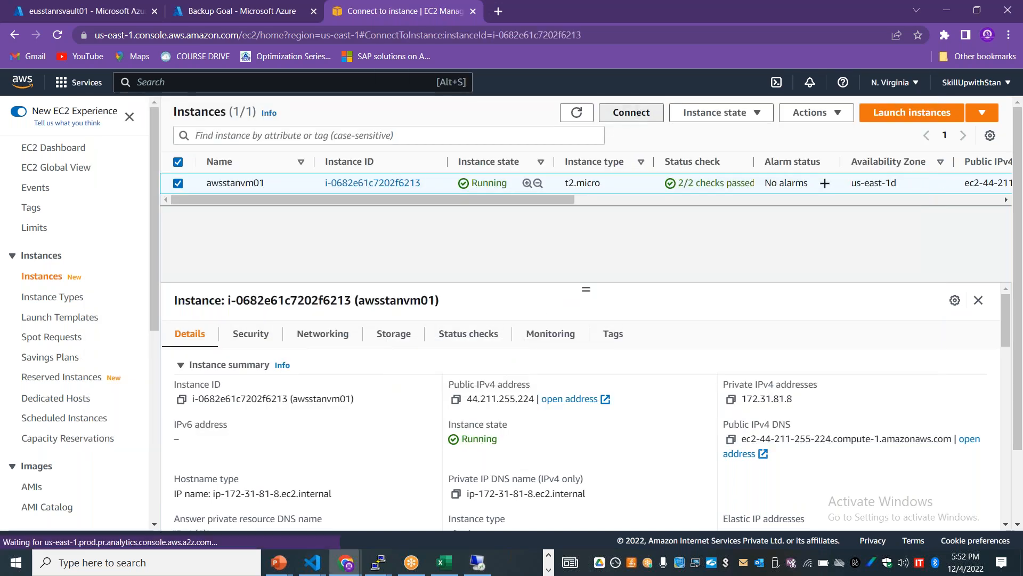
pyautogui.click(209, 221)
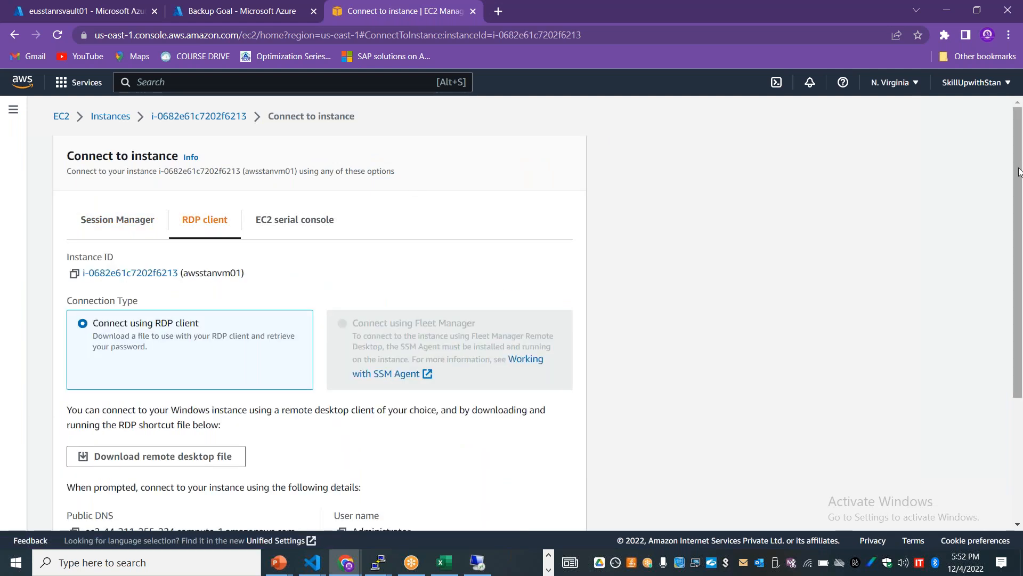
pyautogui.scroll(-5, 170, 384)
pyautogui.click(169, 386)
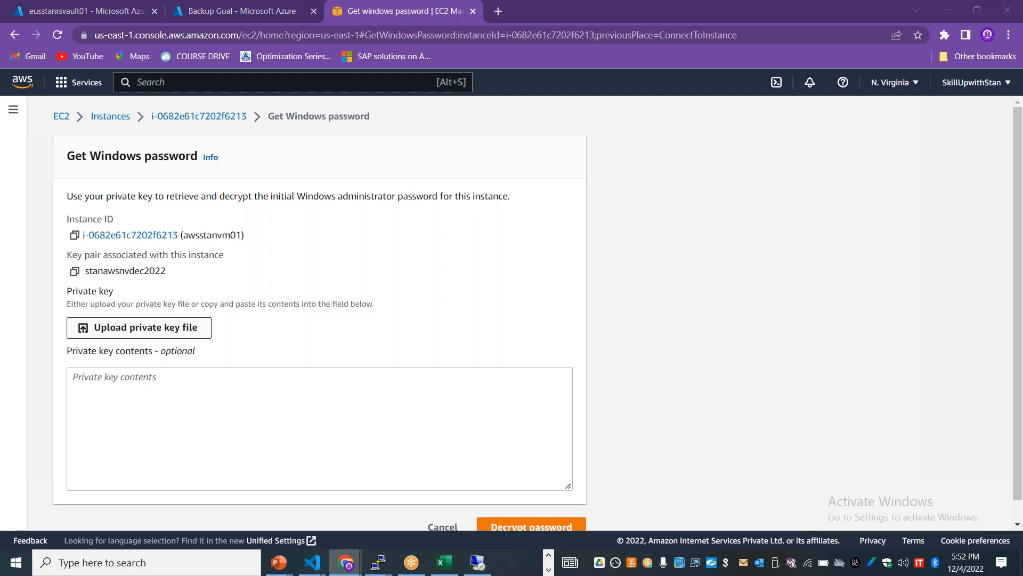
# Step: Upload the private key file stanawsnvdec2022.pem and decrypt the instance's Windows administrator password
pyautogui.click(139, 327)
pyautogui.click(270, 168)
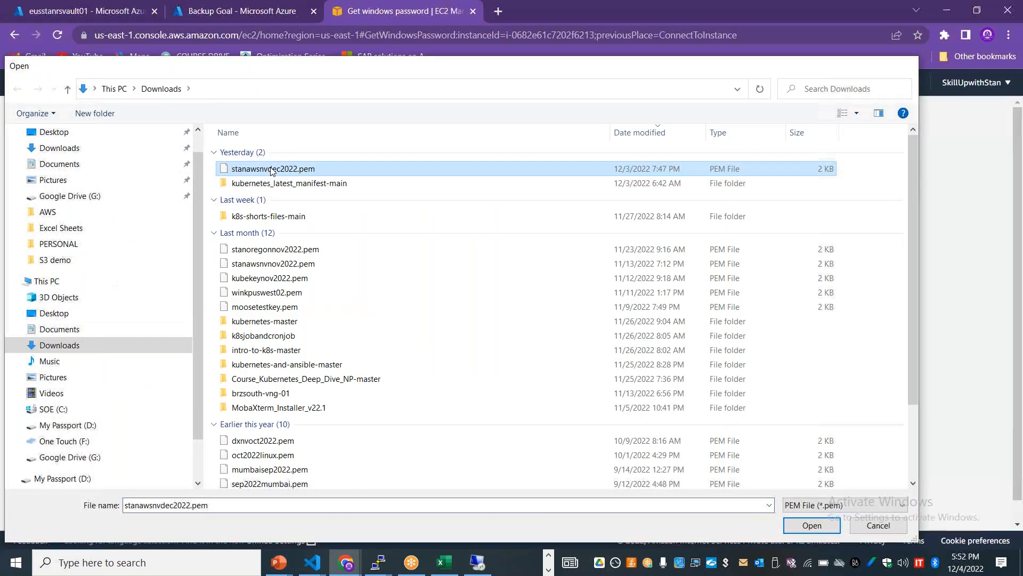
pyautogui.doubleClick(270, 169)
pyautogui.scroll(-1, 565, 480)
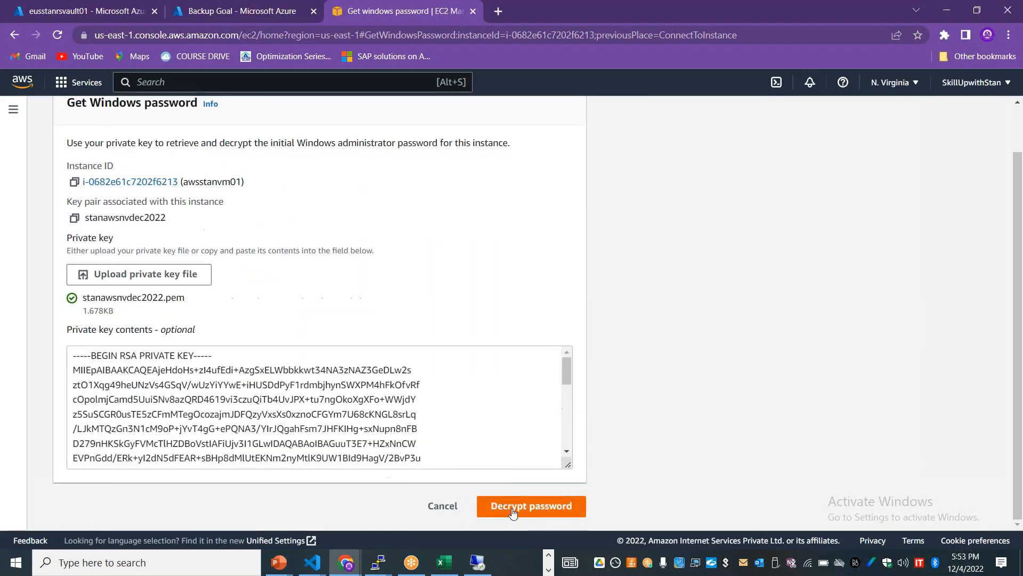
pyautogui.click(570, 504)
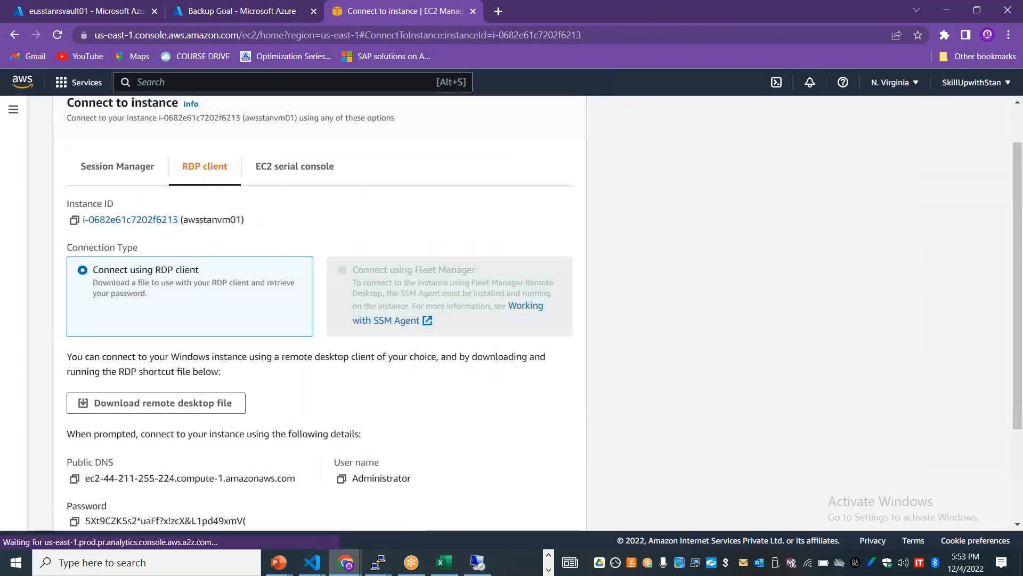
# Step: Copy the decrypted administrator password and paste it into a new Notepad document
pyautogui.click(74, 520)
pyautogui.press('super+r')
pyautogui.write('mstsc')
pyautogui.press('Return')
pyautogui.hotkey('ctrl', 'v')
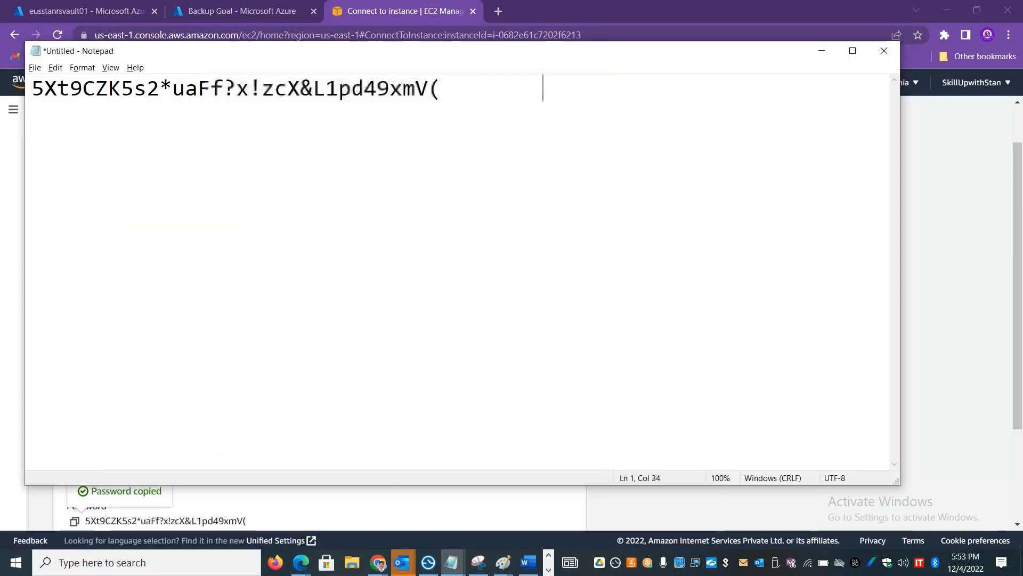
# Step: Enter the administrator password in the Remote Desktop credentials prompt, submit it and minimize Notepad
pyautogui.hotkey('alt', 'Tab')
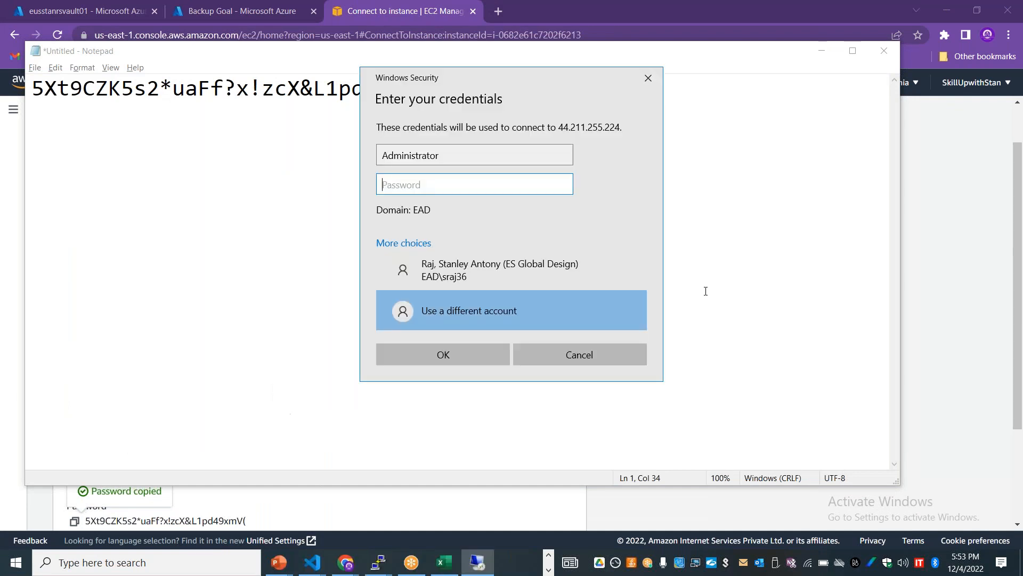
pyautogui.hotkey('ctrl', 'v')
pyautogui.click(470, 351)
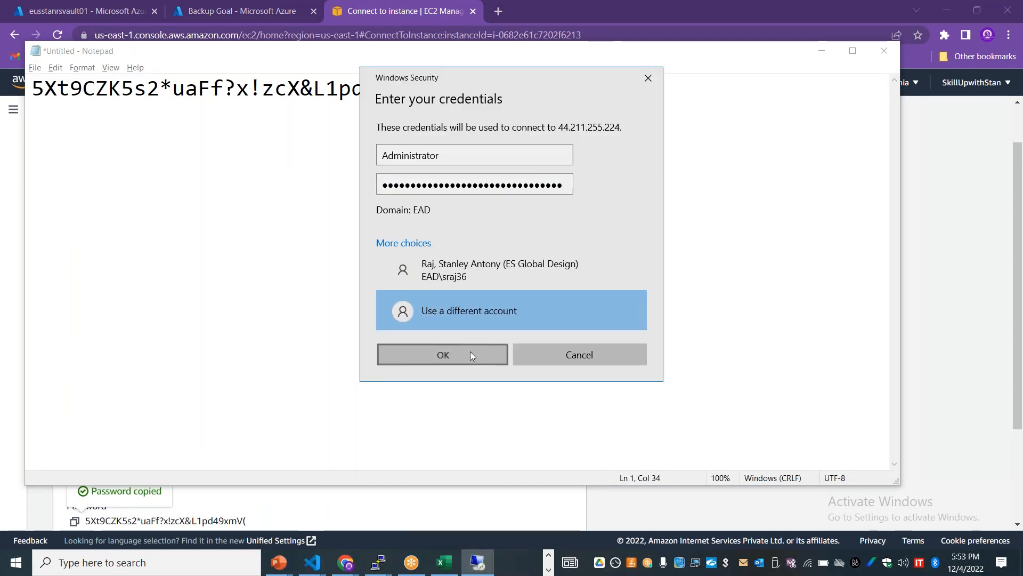
pyautogui.click(822, 56)
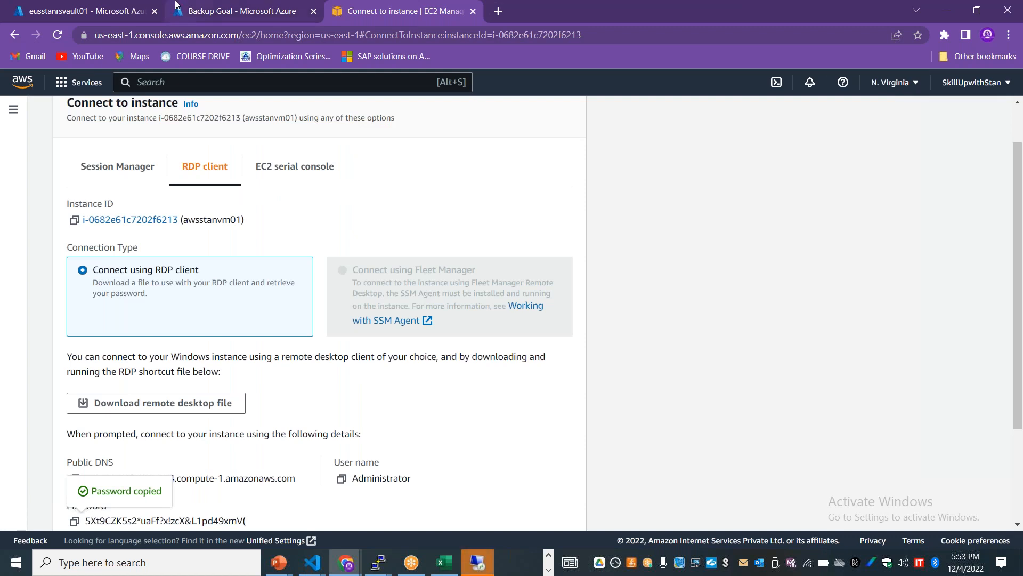
# Step: Switch to the eusstanrsvault01 browser tab and examine the backup item counts per management type and the vault's menu sections
pyautogui.click(85, 11)
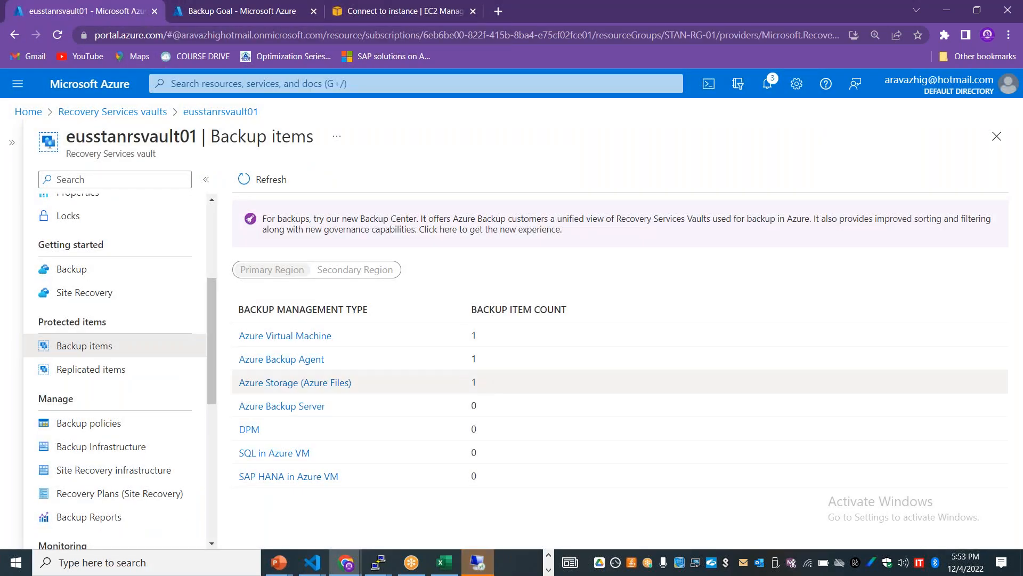
pyautogui.moveTo(475, 357); pyautogui.dragTo(464, 366)
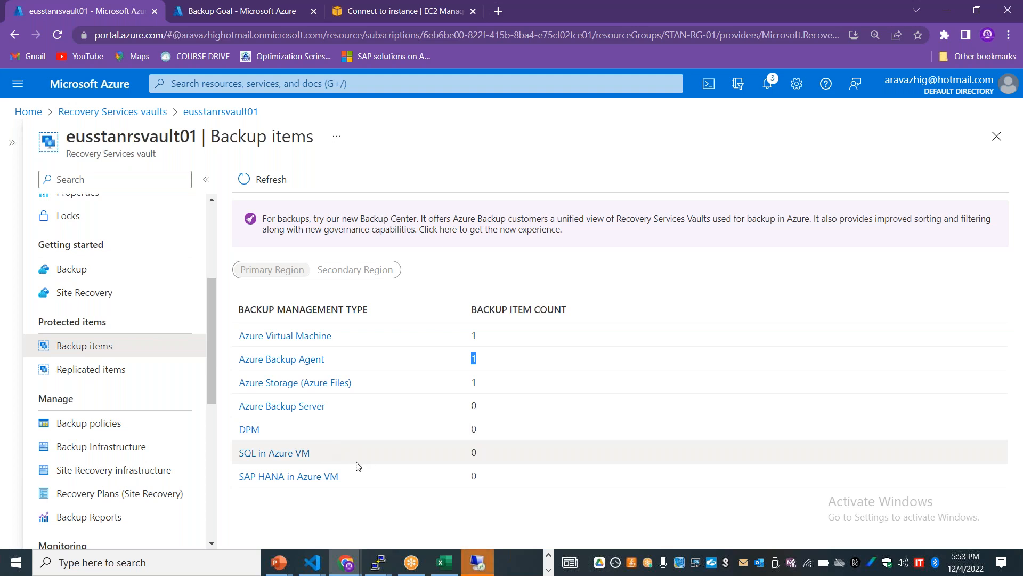
pyautogui.moveTo(490, 436); pyautogui.dragTo(238, 409)
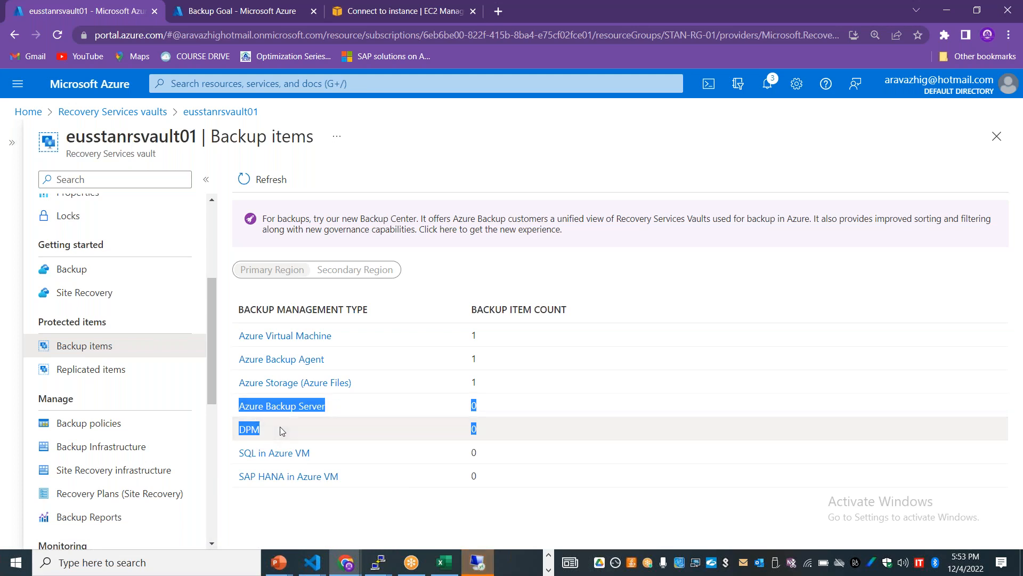
pyautogui.click(315, 516)
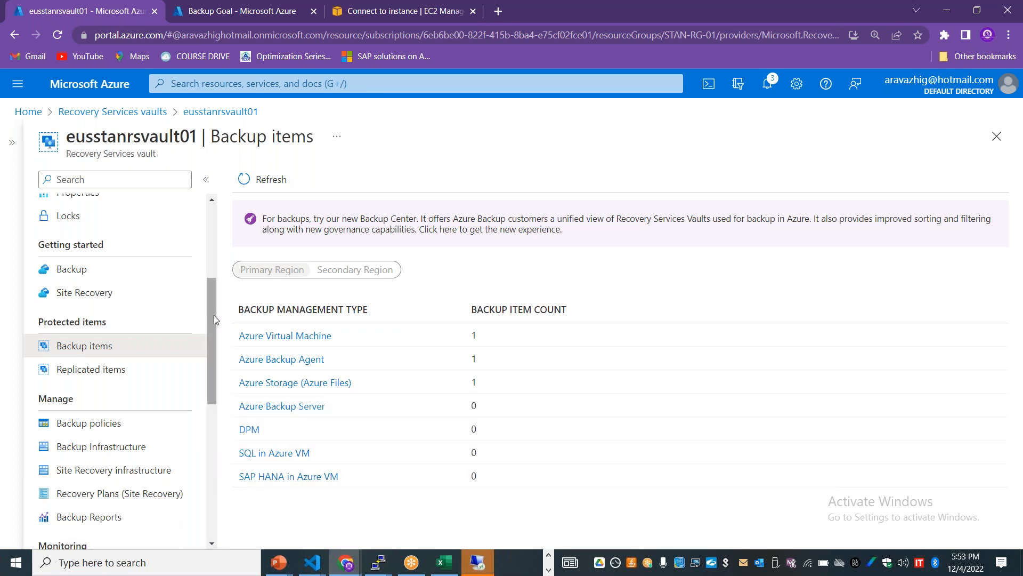
pyautogui.moveTo(213, 315); pyautogui.dragTo(213, 312)
pyautogui.scroll(3, 213, 312)
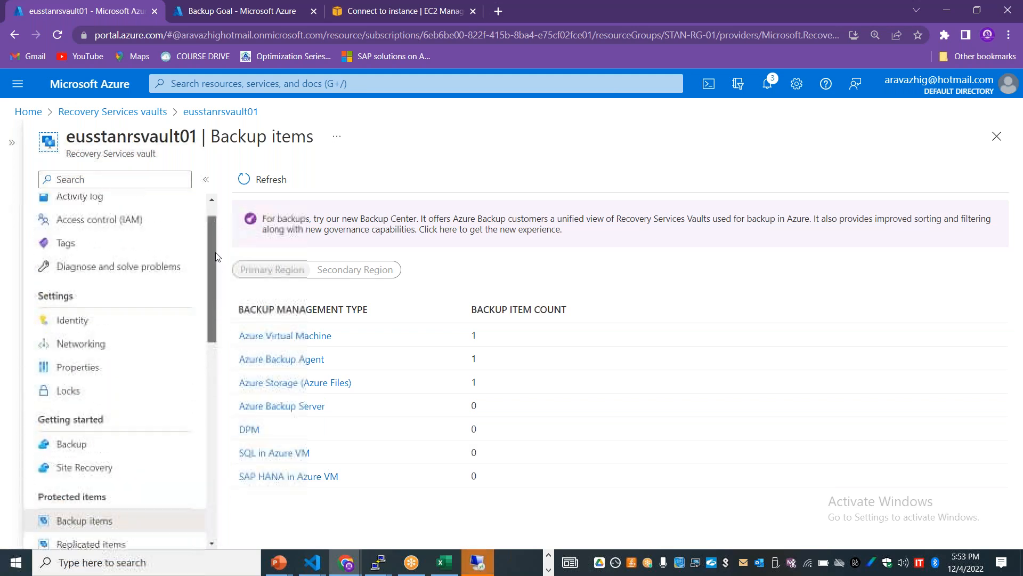
pyautogui.scroll(-9, 221, 320)
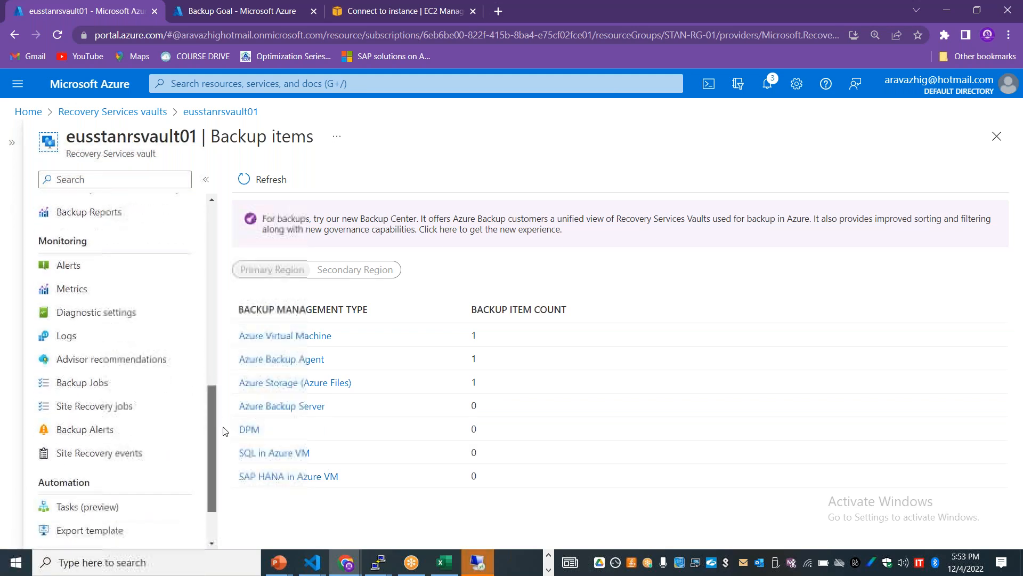
pyautogui.scroll(2, 160, 405)
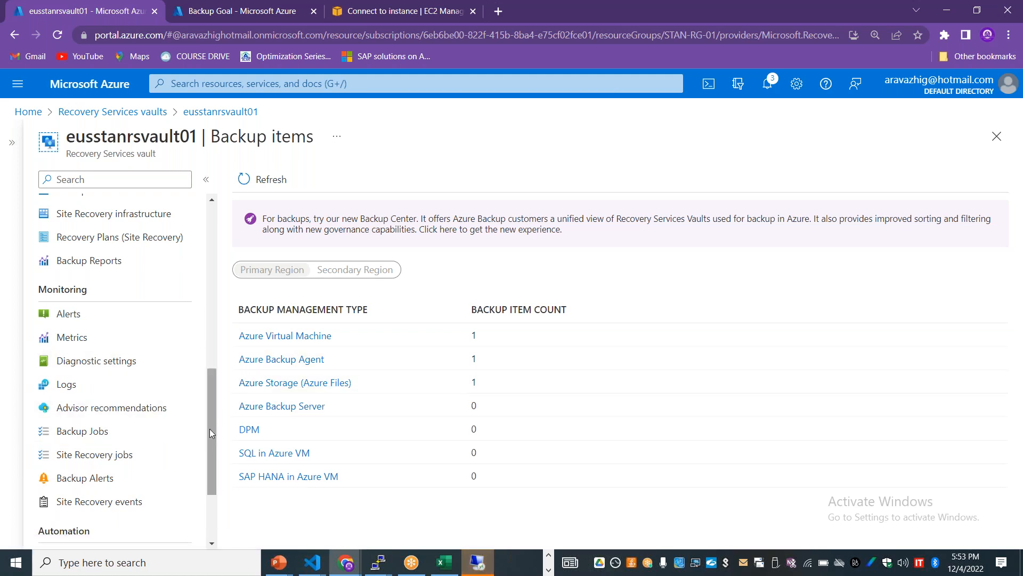
pyautogui.scroll(3, 212, 421)
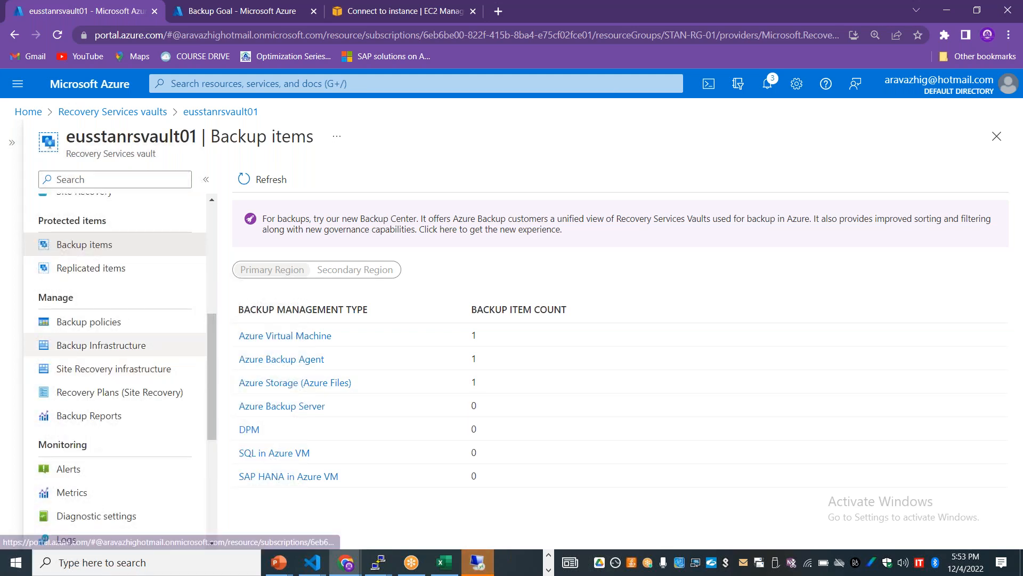
# Step: View the Azure Backup Agent backup items, check the protected server of the C:\ item and return to Backup items
pyautogui.click(300, 360)
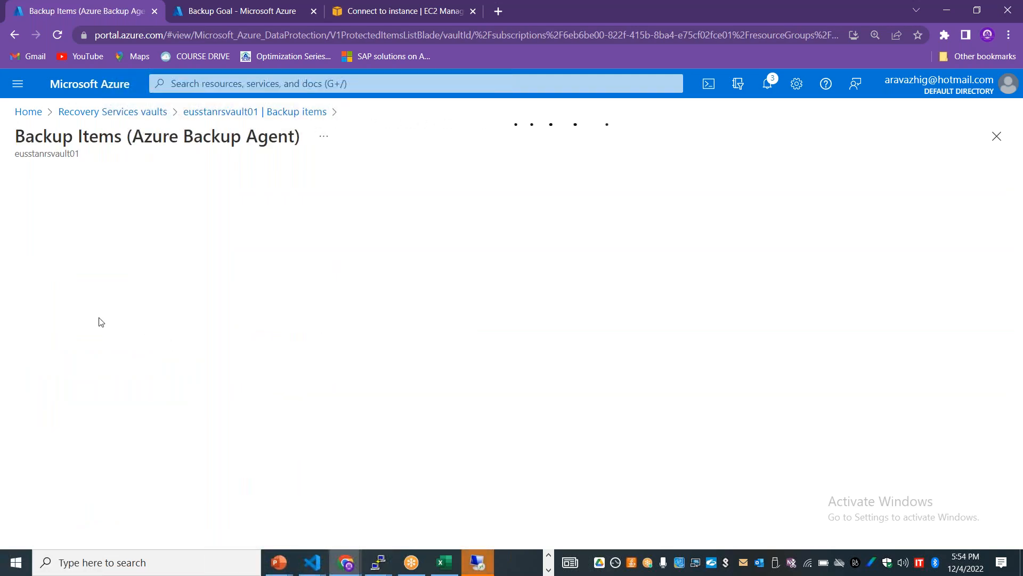
pyautogui.moveTo(300, 331); pyautogui.dragTo(238, 321)
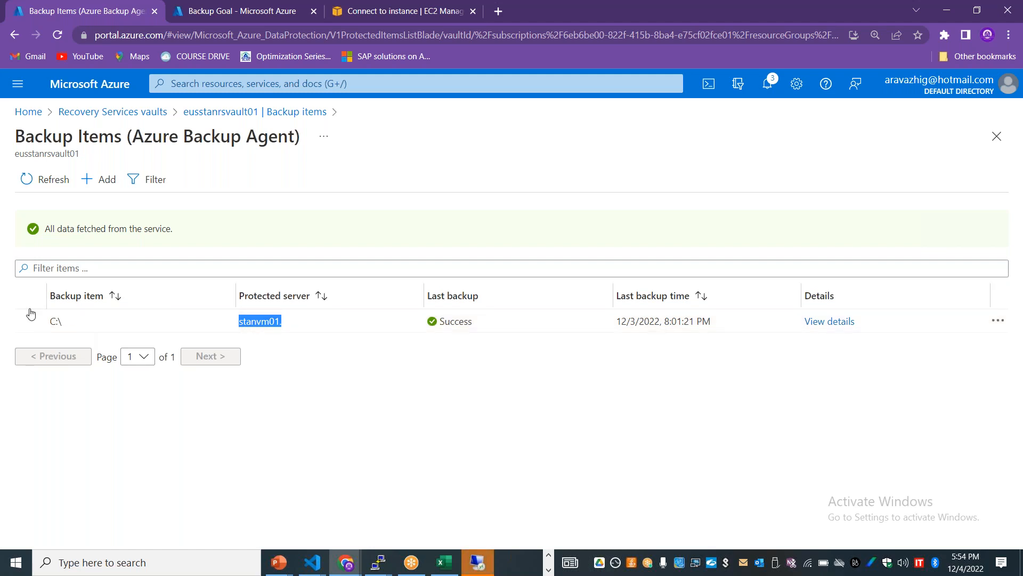
pyautogui.click(1001, 136)
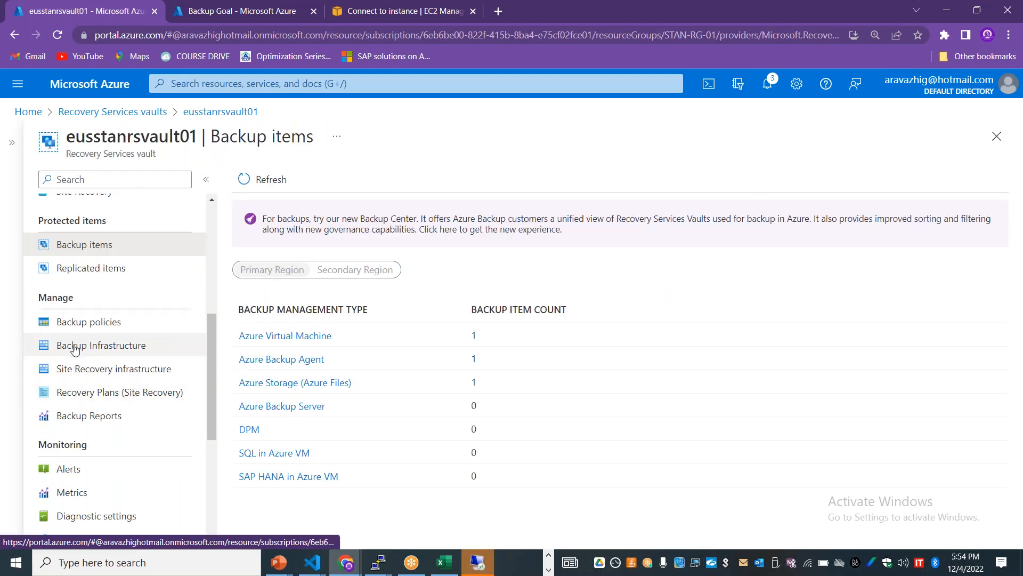
# Step: Open the vault's Backup Infrastructure, examine the protected server counts and list the servers protected by Azure Backup Agent
pyautogui.click(74, 353)
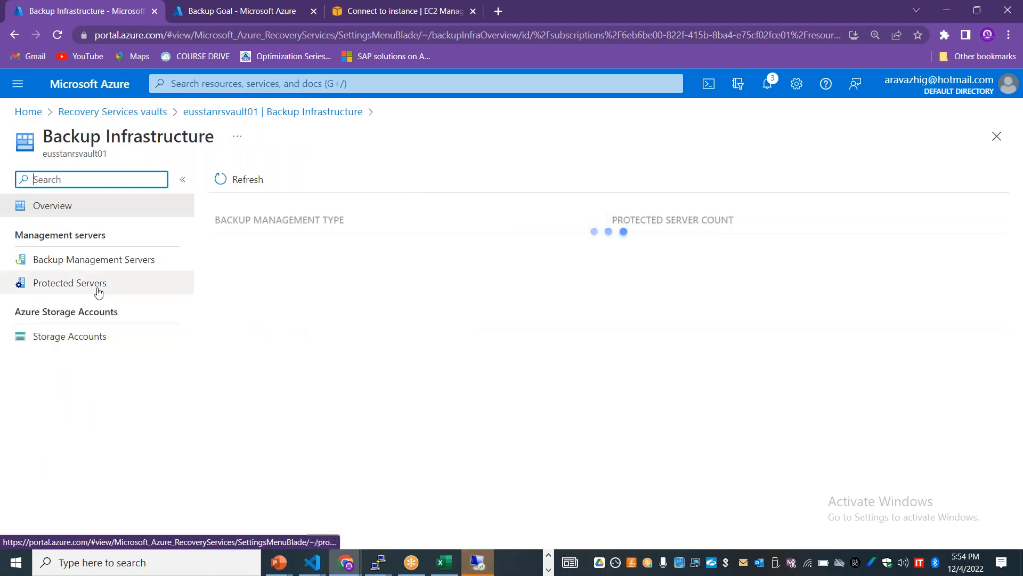
pyautogui.click(90, 290)
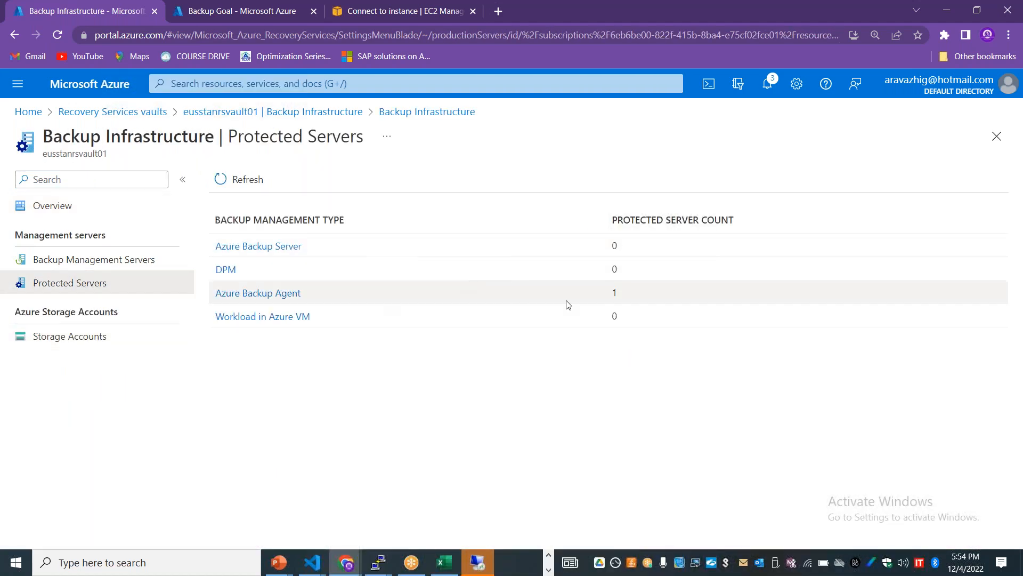
pyautogui.moveTo(647, 296); pyautogui.dragTo(213, 242)
pyautogui.moveTo(208, 307); pyautogui.dragTo(217, 293)
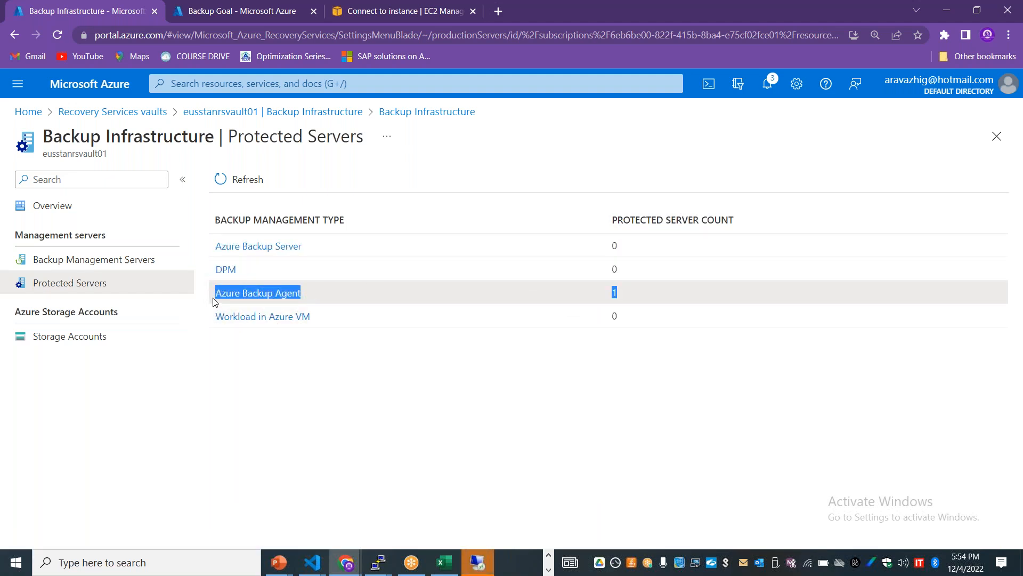
pyautogui.click(372, 371)
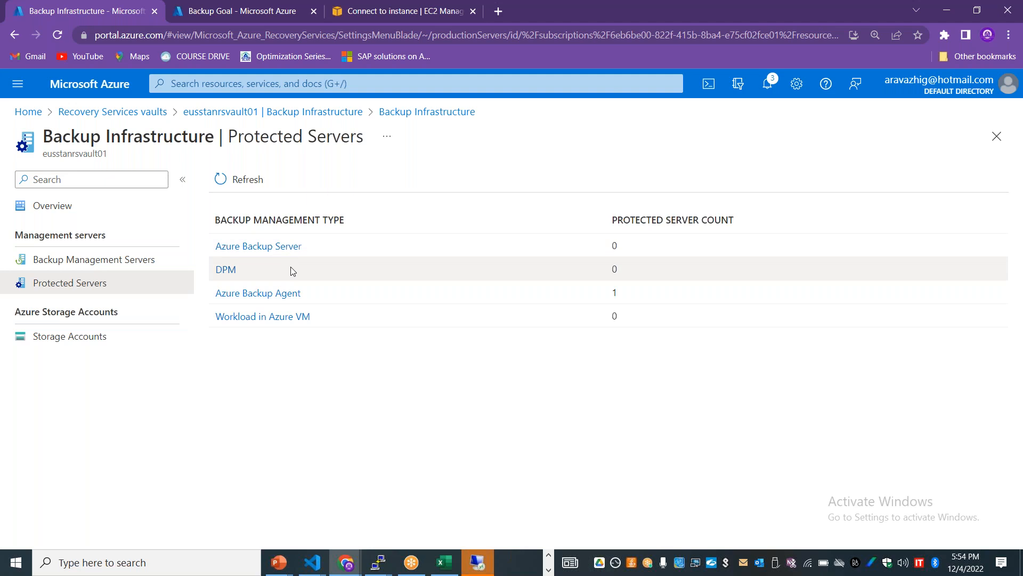
pyautogui.click(265, 293)
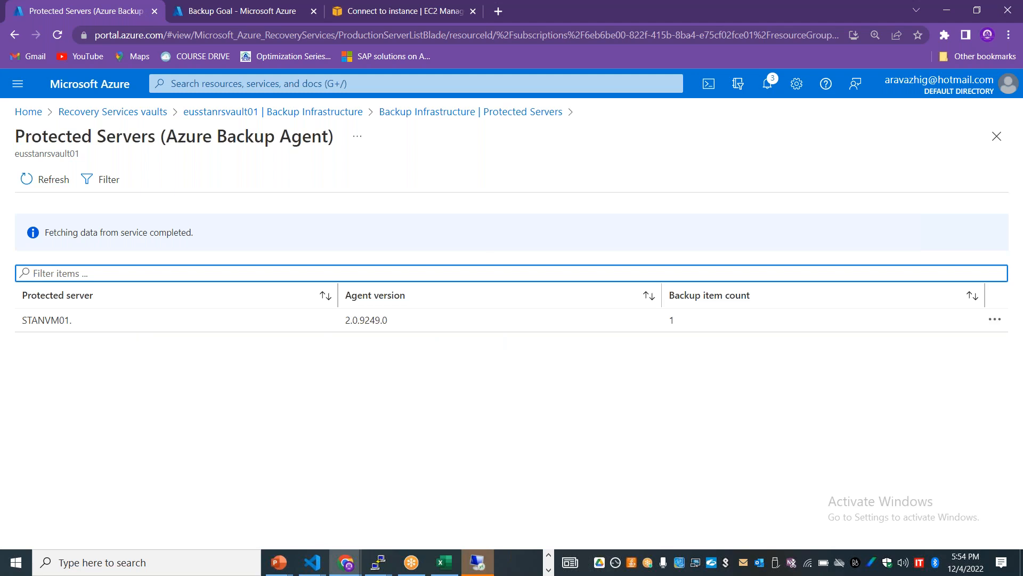
# Step: Switch to Remote Desktop, complete the connection to awsstanvm01, shift the connection bar aside and minimize the session once its desktop loads
pyautogui.click(486, 562)
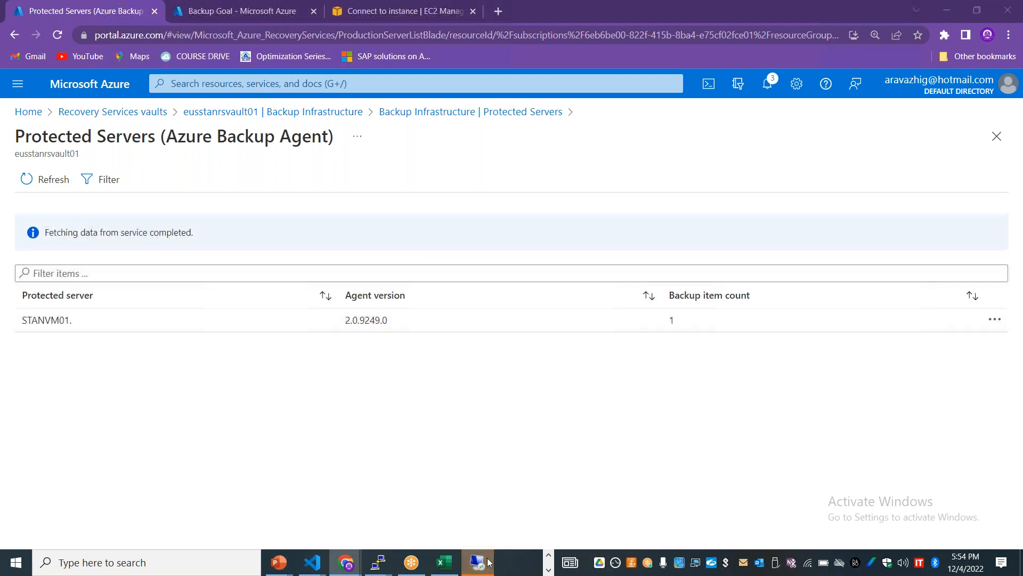
pyautogui.click(547, 290)
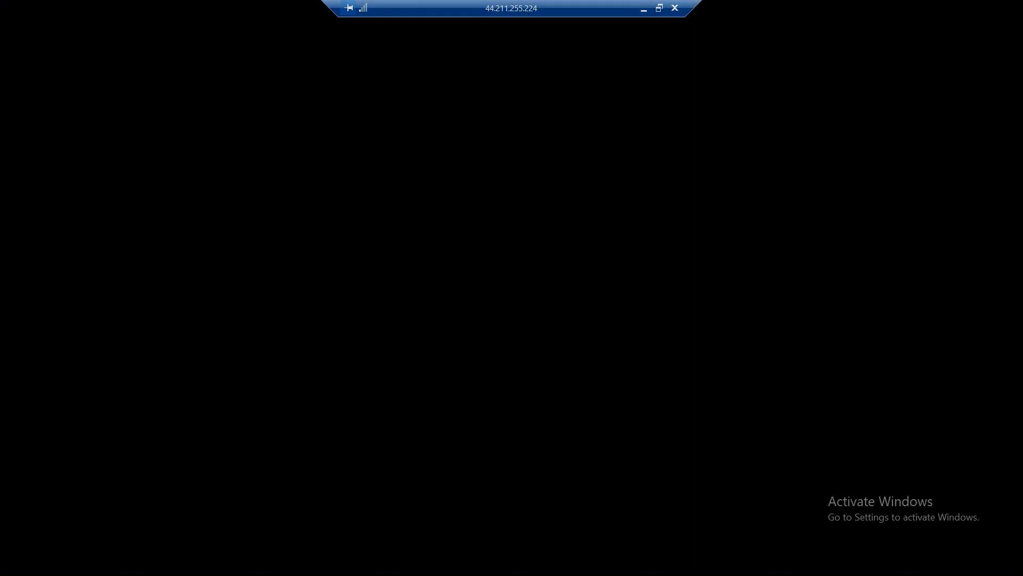
pyautogui.moveTo(545, 9); pyautogui.dragTo(411, 11)
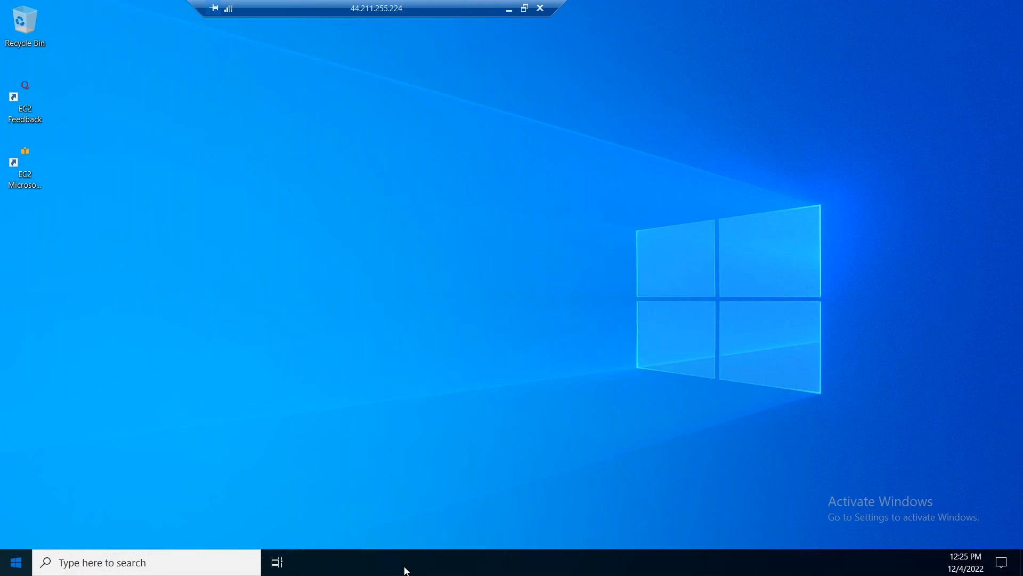
pyautogui.press('super')
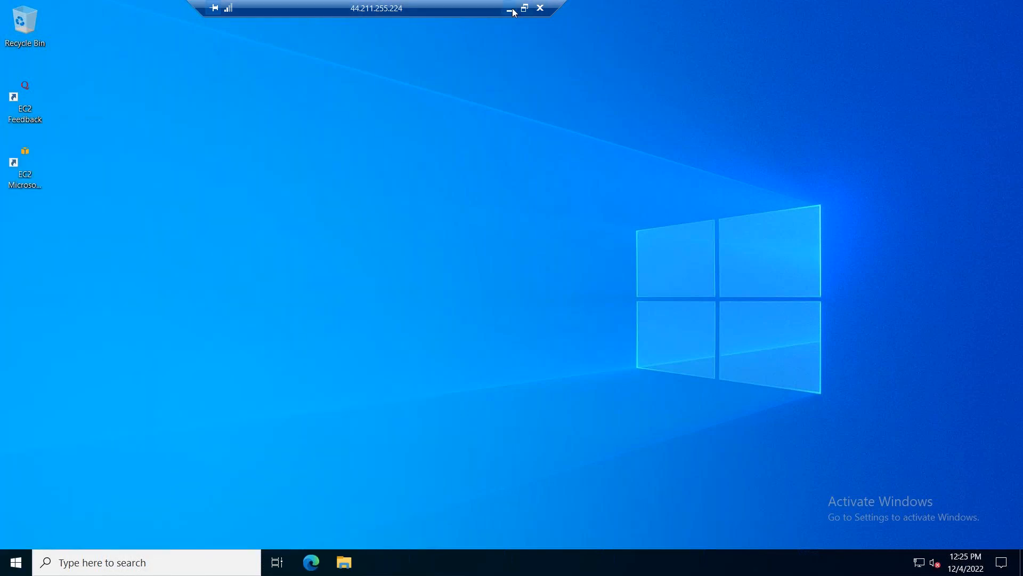
pyautogui.click(509, 8)
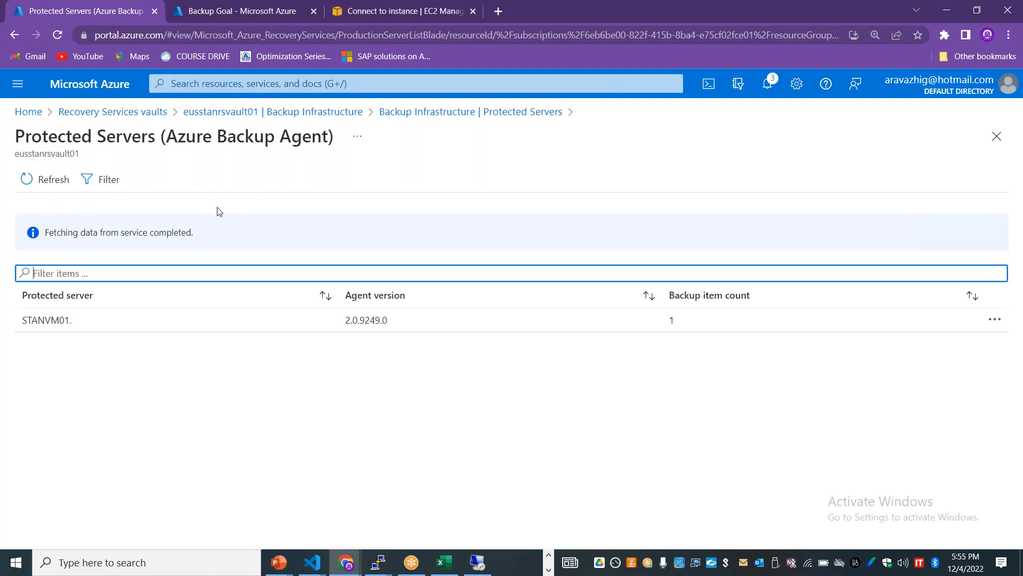
# Step: Start a new backup from the eusstanrsvault01 overview and set the workload location to On-Premises in the Backup Goal
pyautogui.click(108, 112)
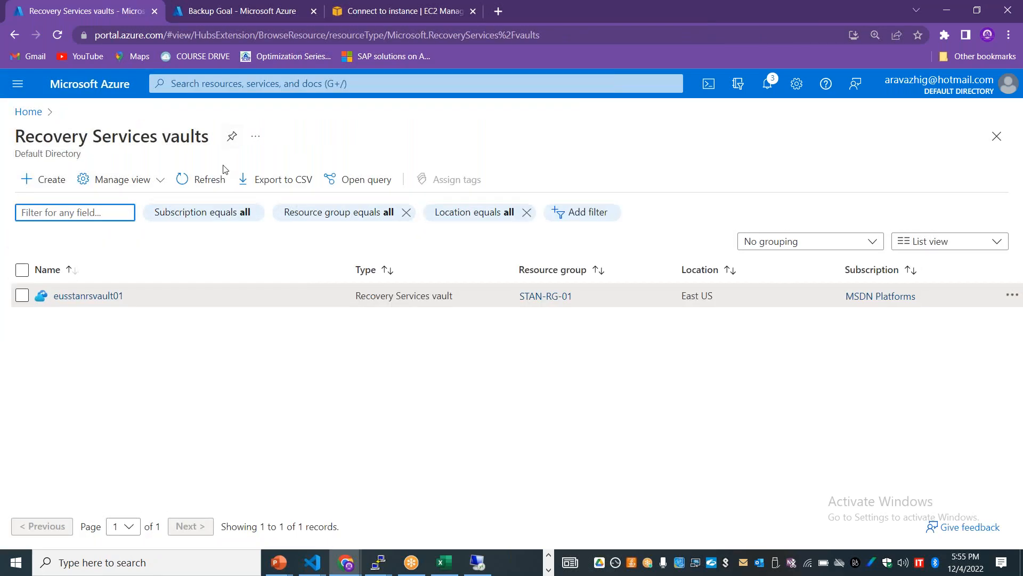
pyautogui.click(99, 296)
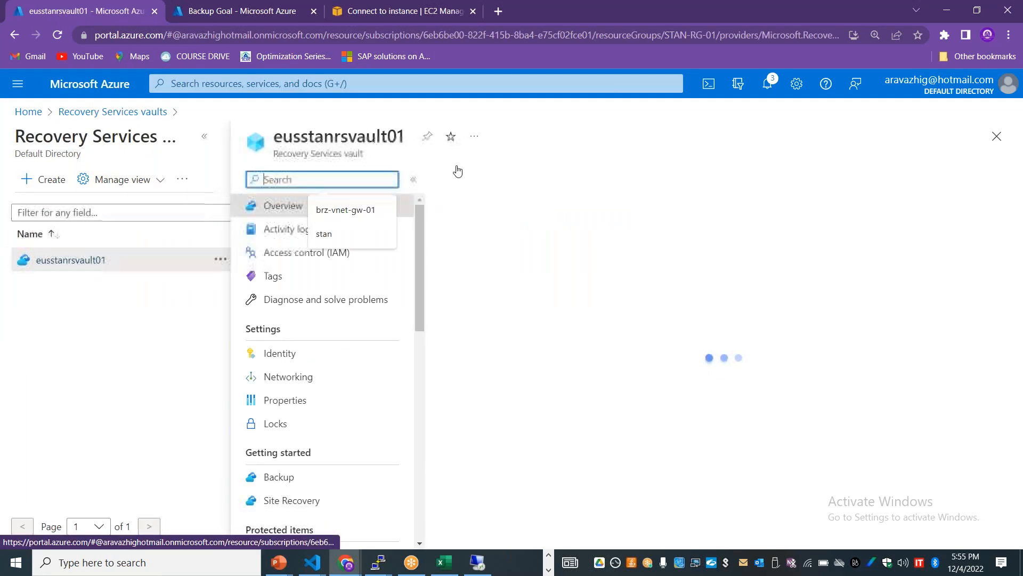
pyautogui.click(475, 176)
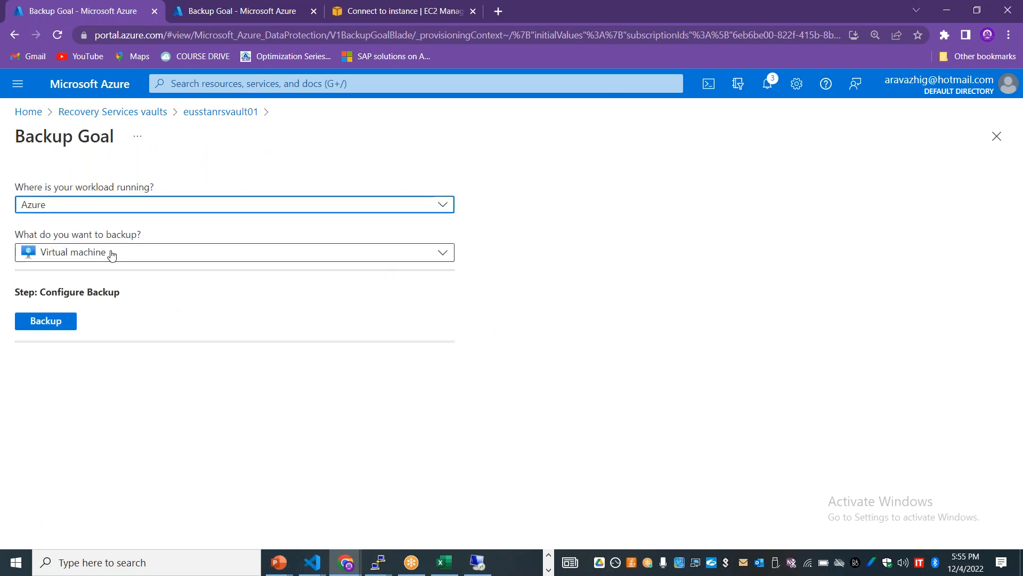
pyautogui.click(103, 207)
pyautogui.click(65, 295)
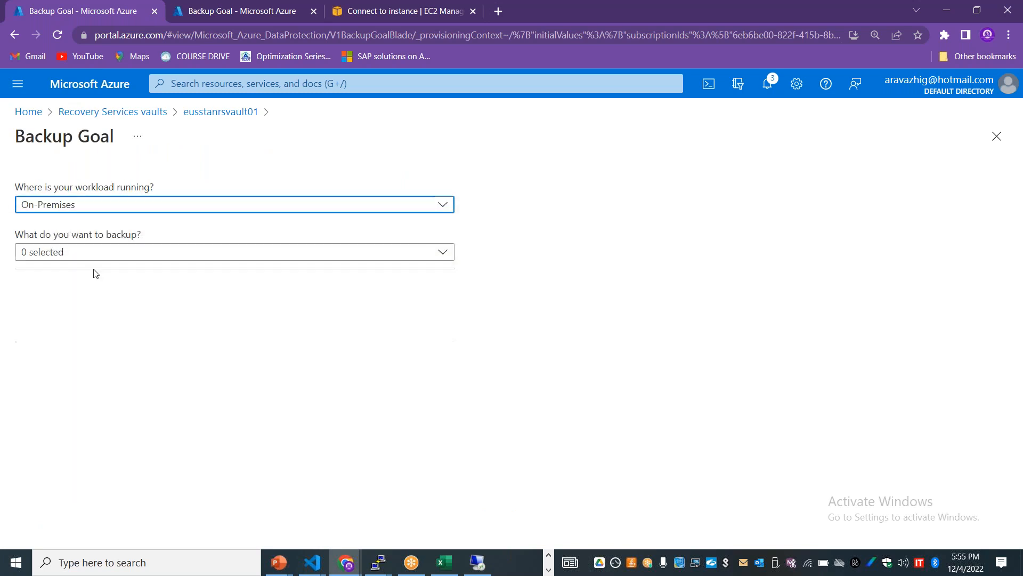
# Step: Choose Files and folders as the data to back up in the Backup Goal and proceed to Prepare infrastructure
pyautogui.click(116, 258)
pyautogui.click(37, 273)
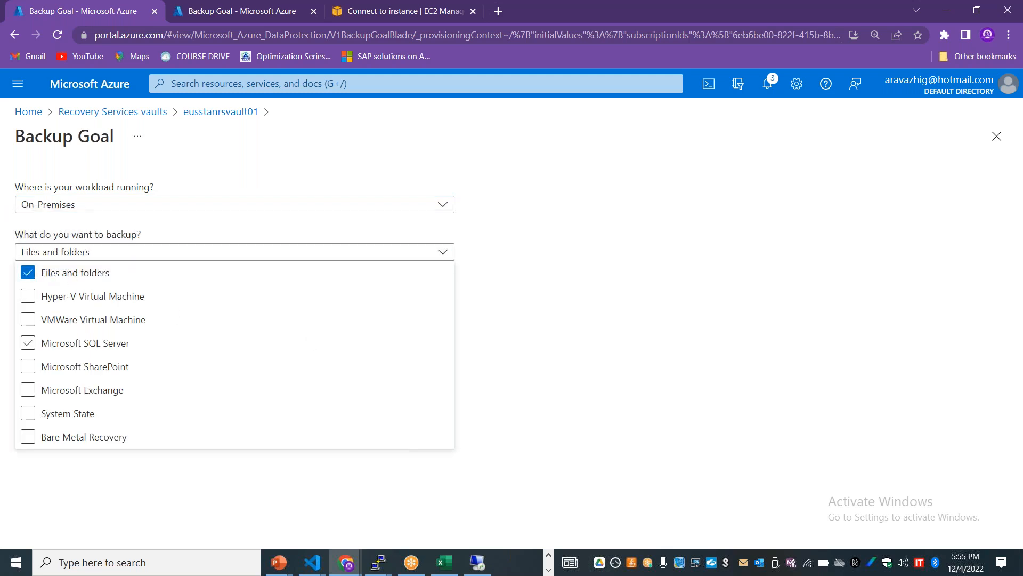
pyautogui.click(593, 358)
pyautogui.click(78, 321)
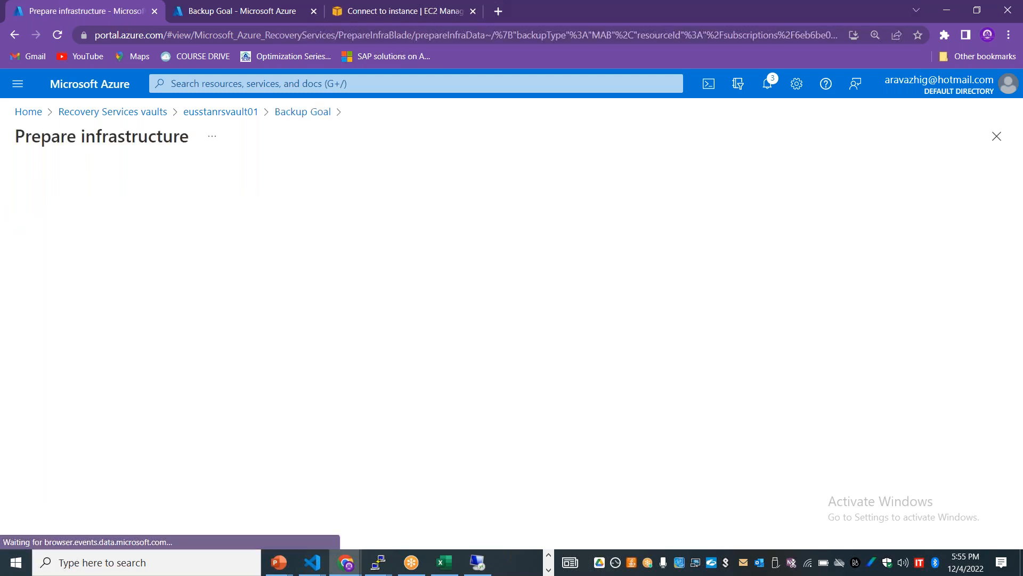
# Step: Copy the download link of the Recovery Services agent for Windows Server or Windows Client and switch to the Remote Desktop session
pyautogui.rightClick(147, 238)
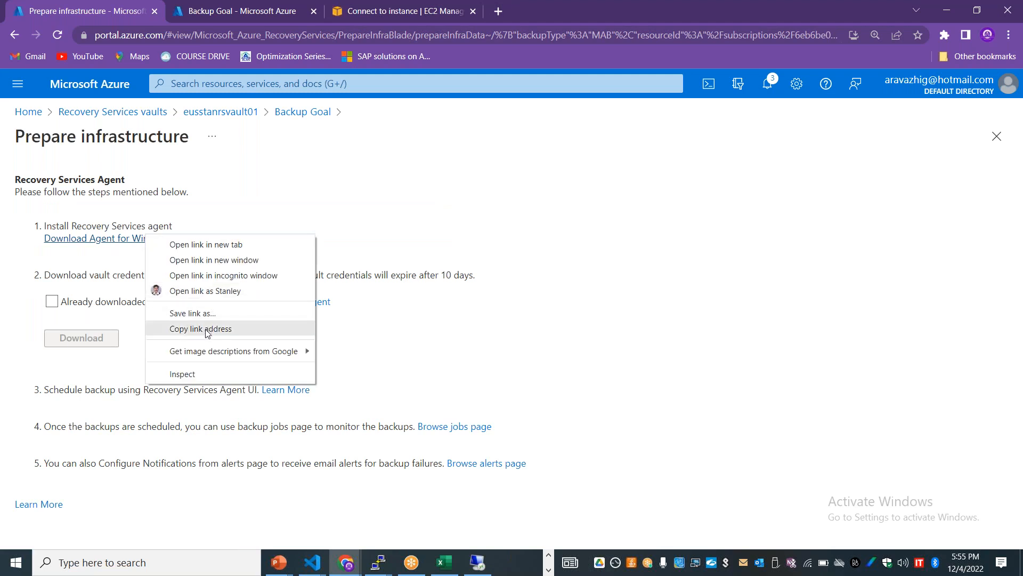
pyautogui.click(207, 328)
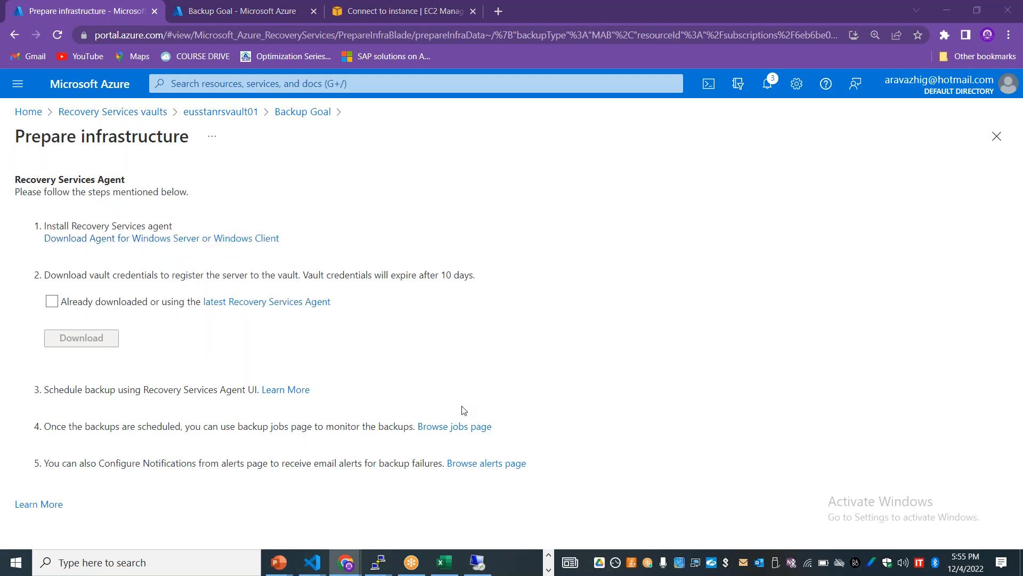
pyautogui.hotkey('alt', 'Tab')
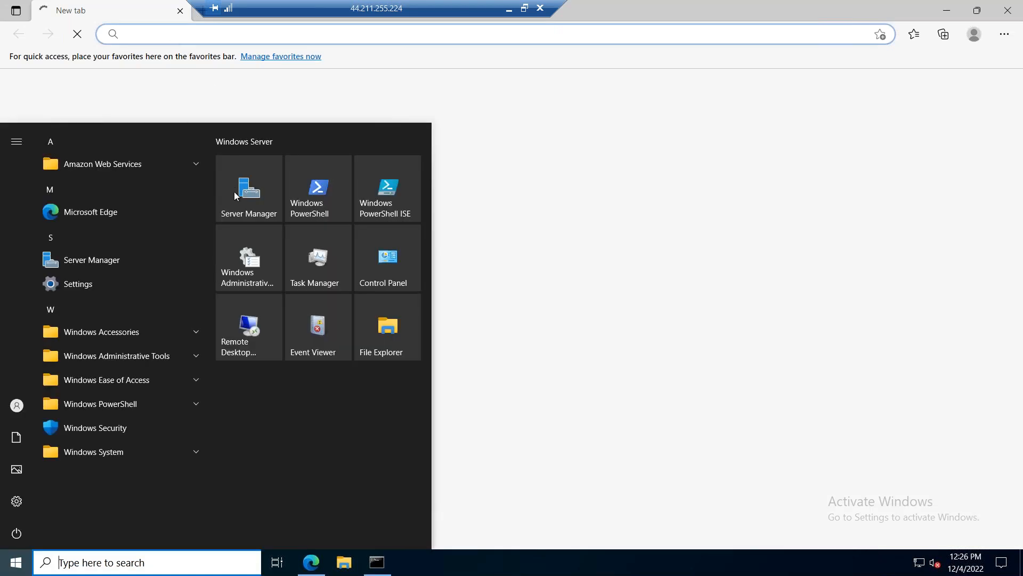
# Step: Launch Server Manager on the remote server and complete Microsoft Edge's first-run setup without signing in or importing Google data
pyautogui.click(237, 195)
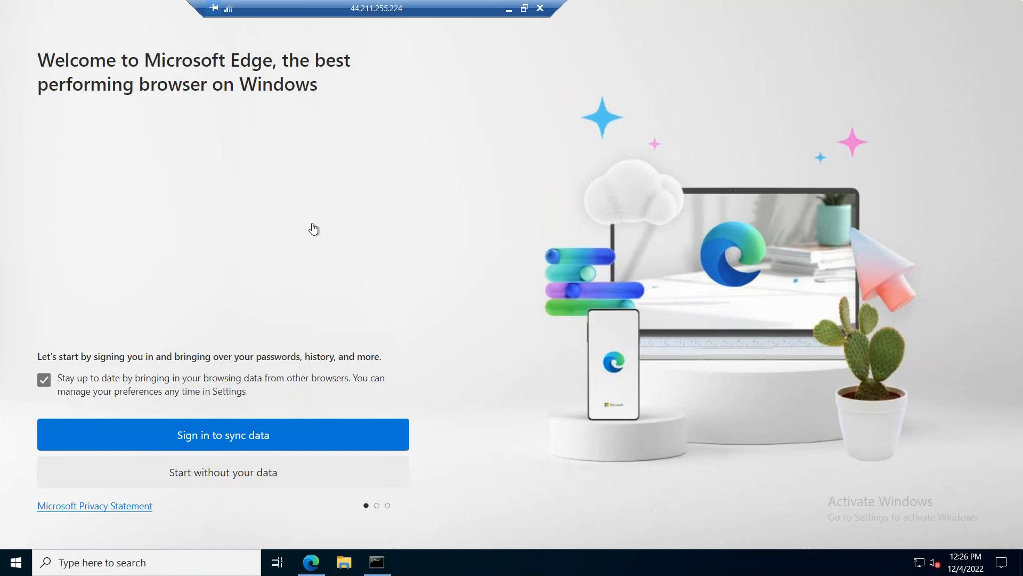
pyautogui.click(261, 472)
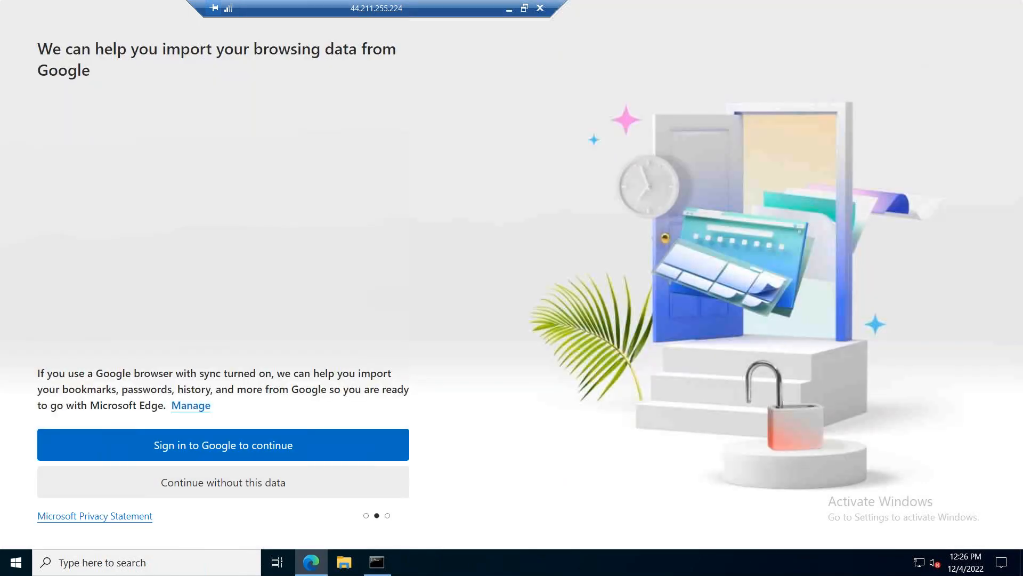
pyautogui.click(222, 489)
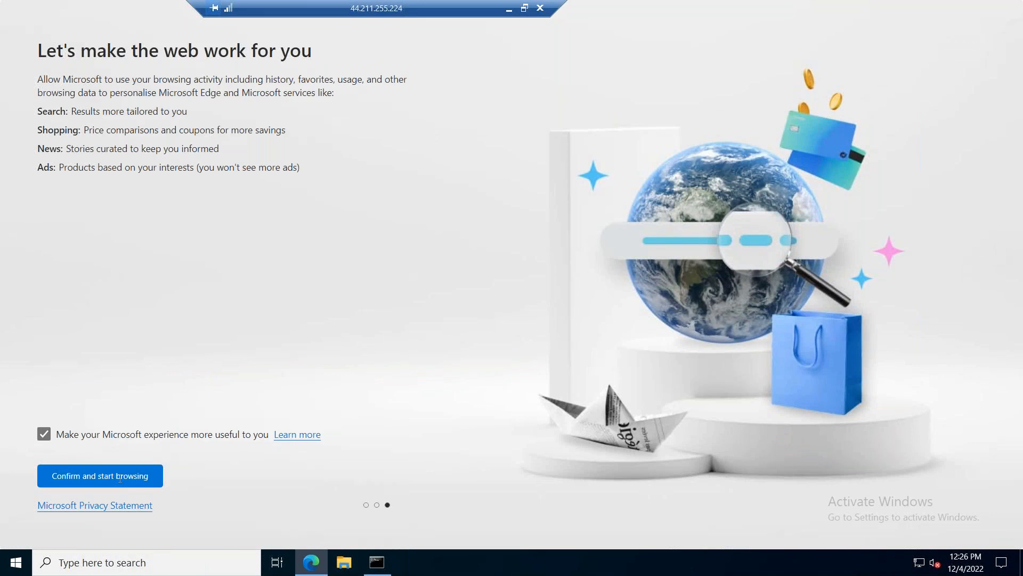
pyautogui.click(100, 476)
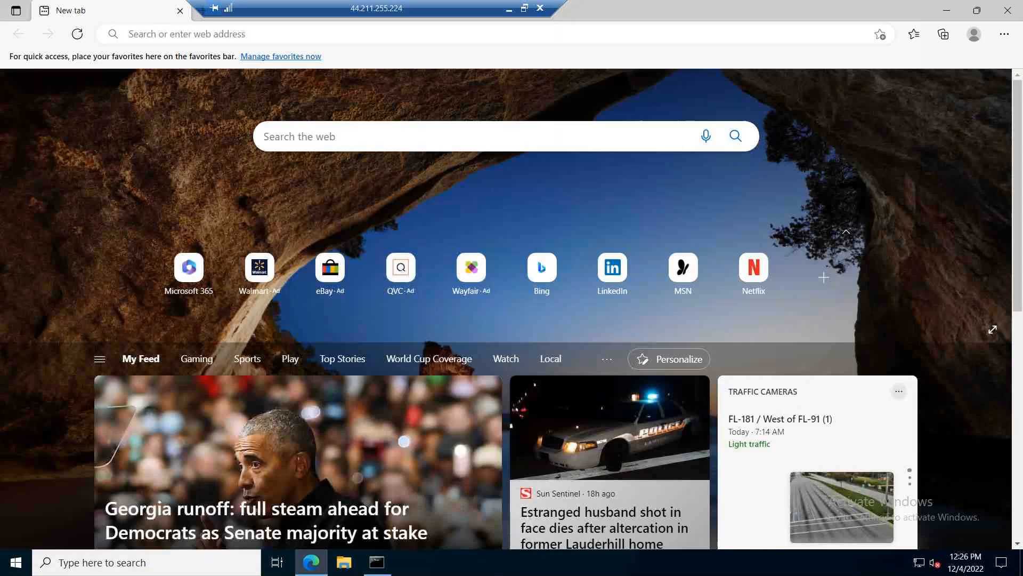
pyautogui.click(203, 35)
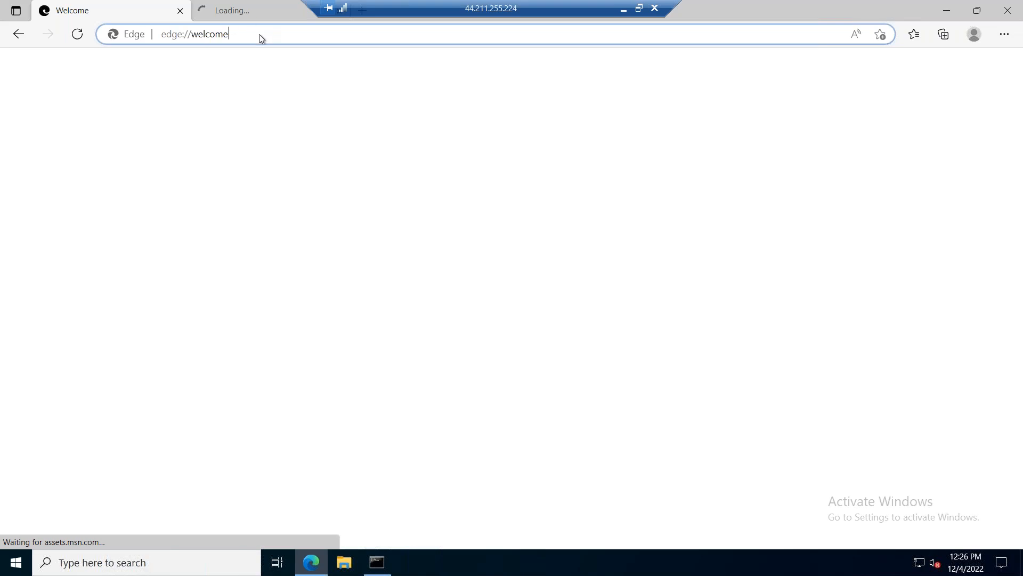
pyautogui.moveTo(275, 35); pyautogui.dragTo(153, 33)
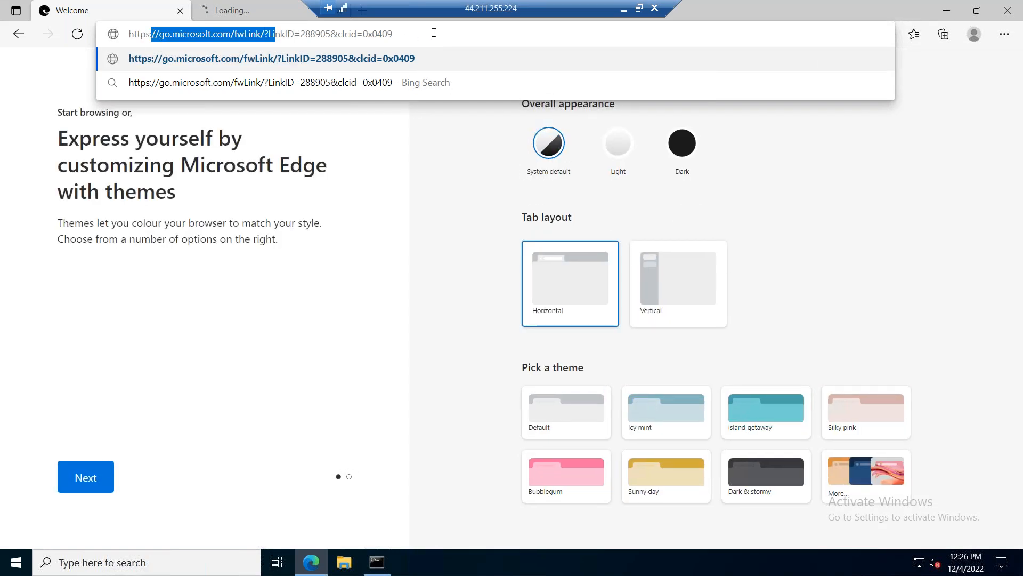
pyautogui.press('Return')
pyautogui.moveTo(468, 9); pyautogui.dragTo(593, 9)
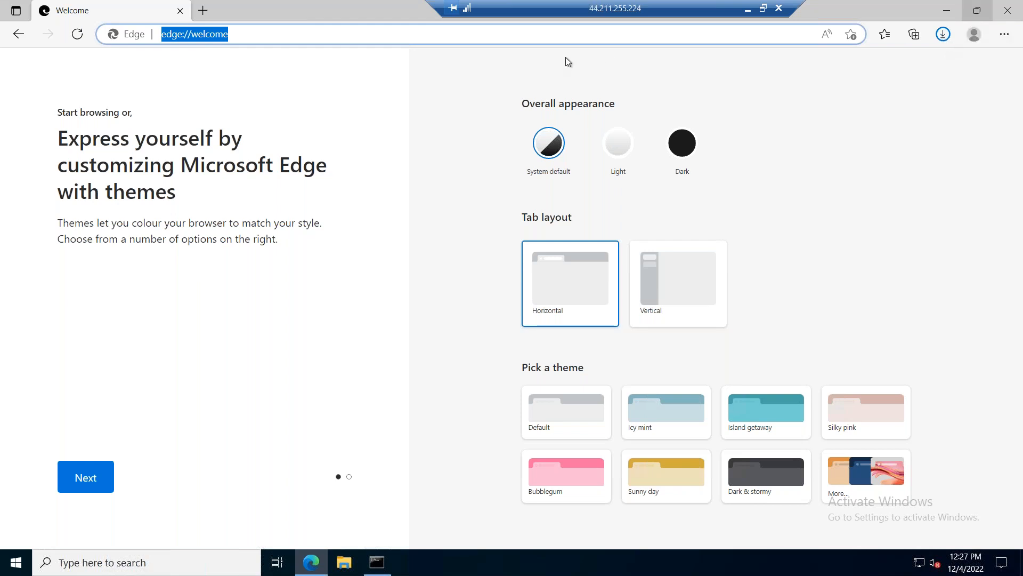
pyautogui.moveTo(591, 5); pyautogui.dragTo(446, 5)
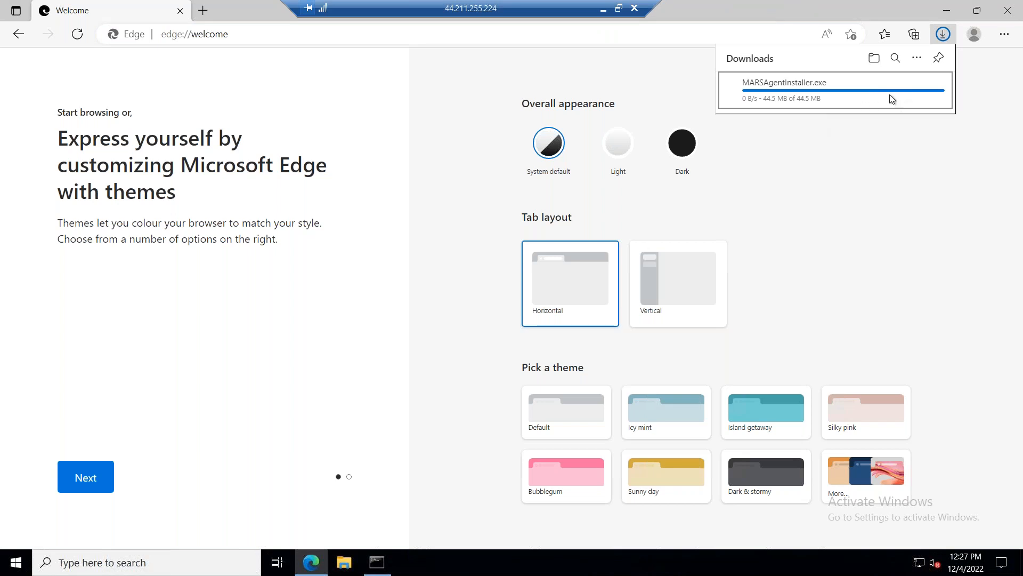
pyautogui.moveTo(888, 95)
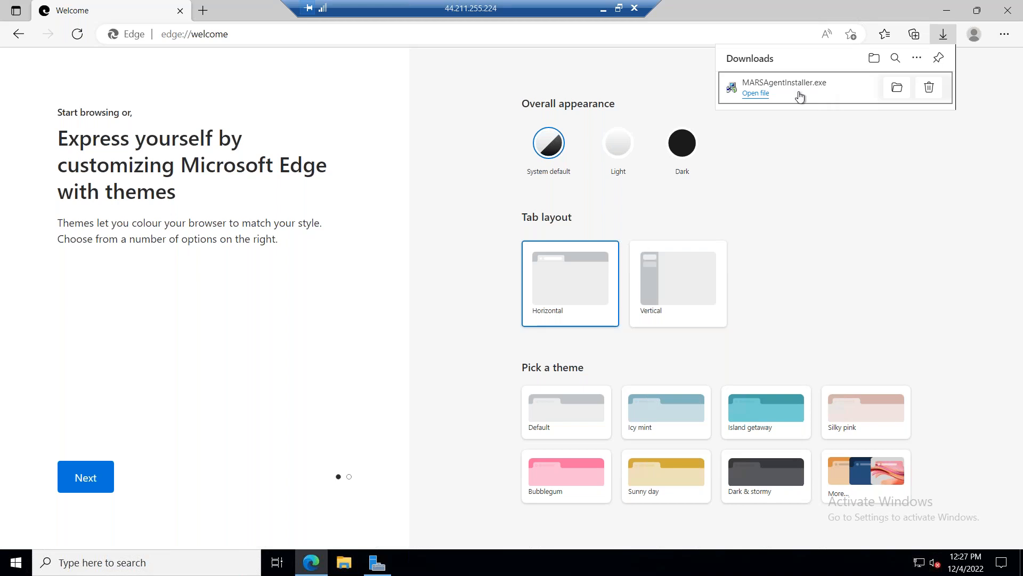
pyautogui.click(764, 98)
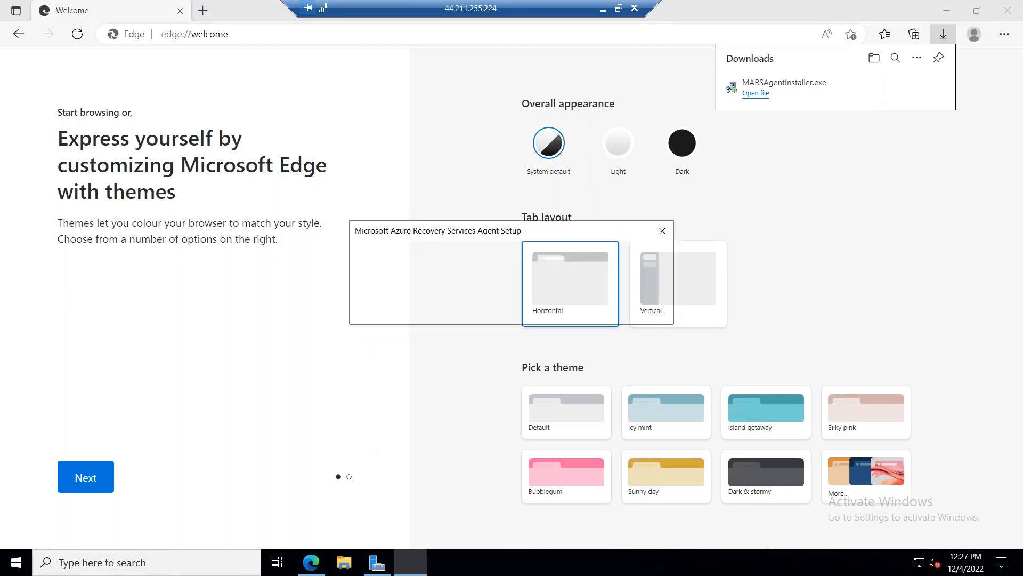
# Step: Bring up Server Manager, dismiss the Windows Admin Center message and open the Local Server properties
pyautogui.click(376, 564)
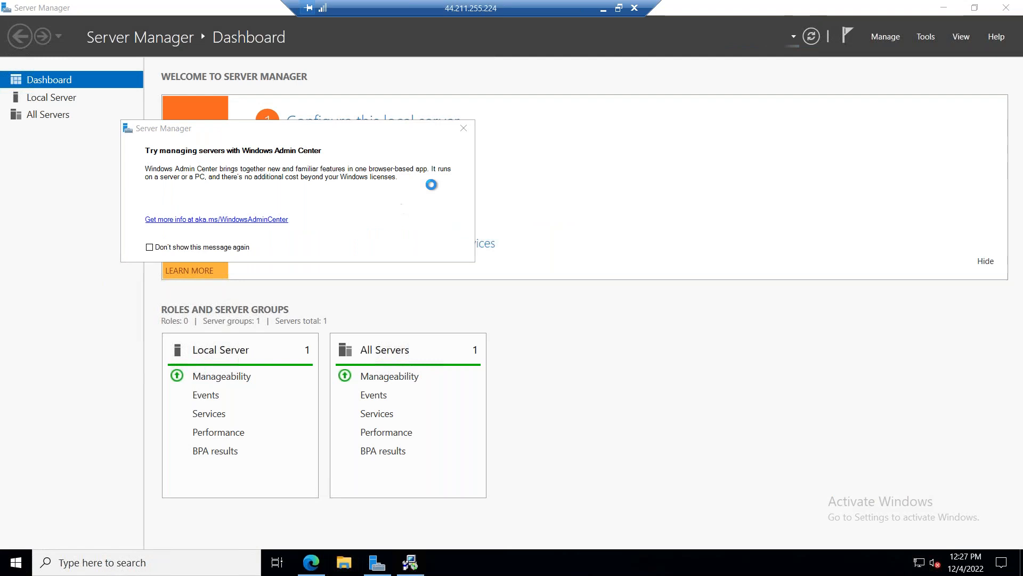
pyautogui.click(464, 128)
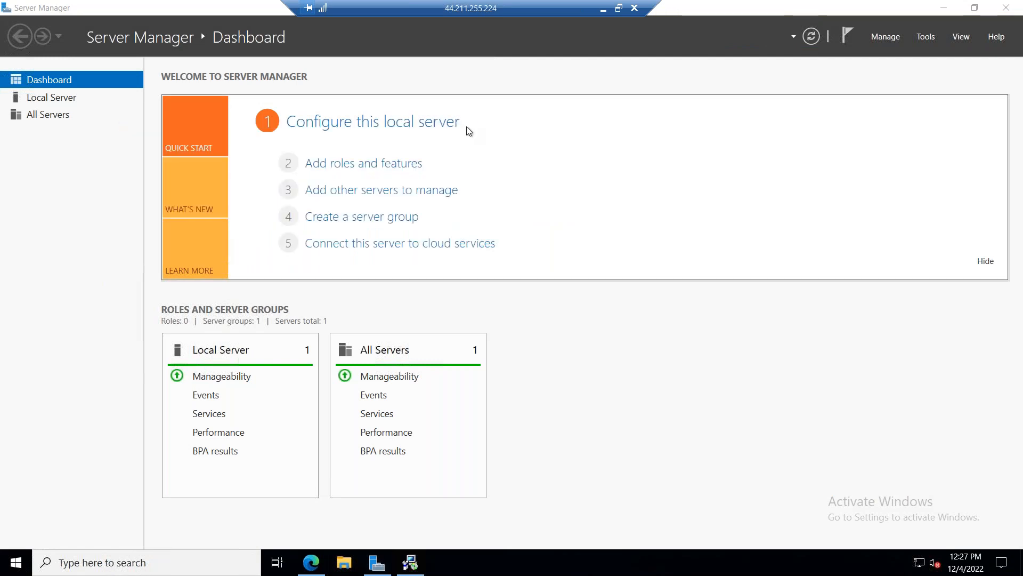
pyautogui.click(78, 97)
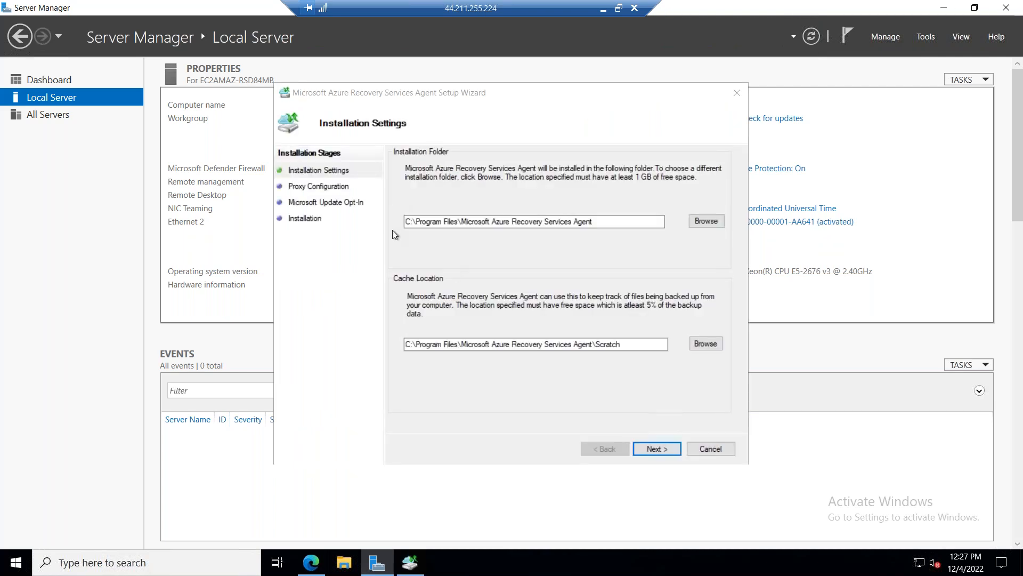
# Step: Accept the agent setup's default folders and proxy configuration, opt in to Microsoft Update when checking for updates, and start the installation
pyautogui.click(648, 448)
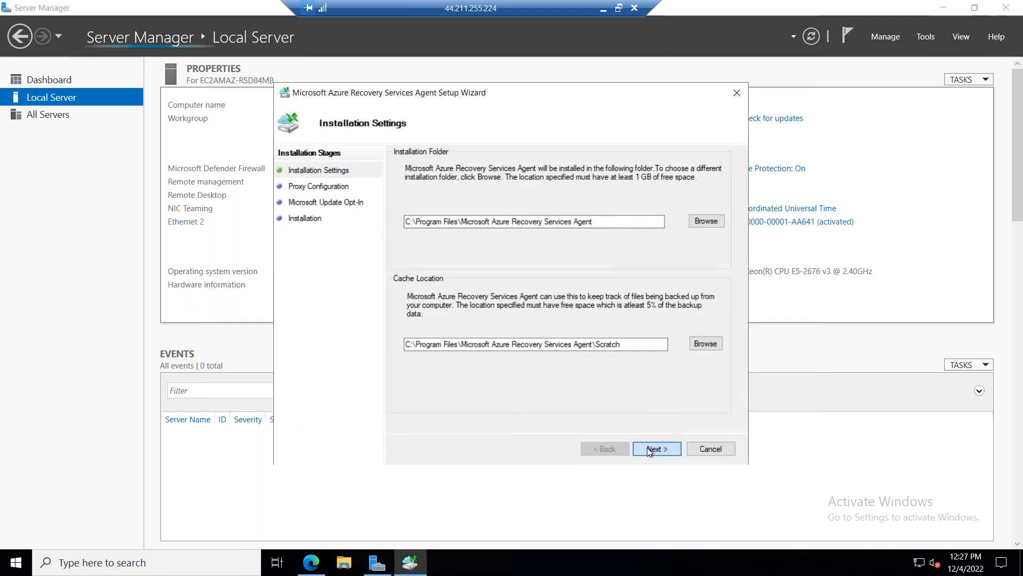
pyautogui.click(648, 448)
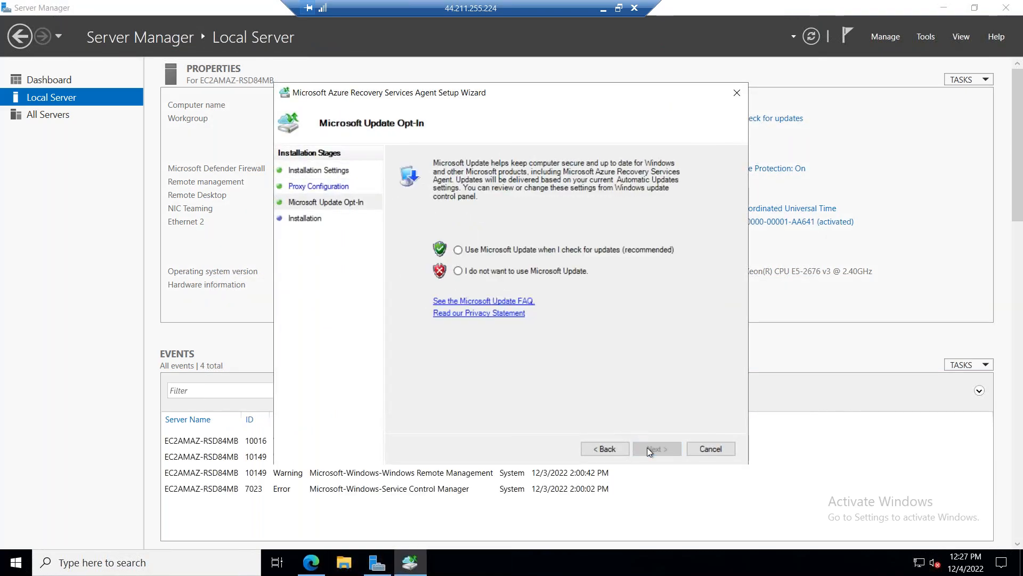
pyautogui.click(458, 249)
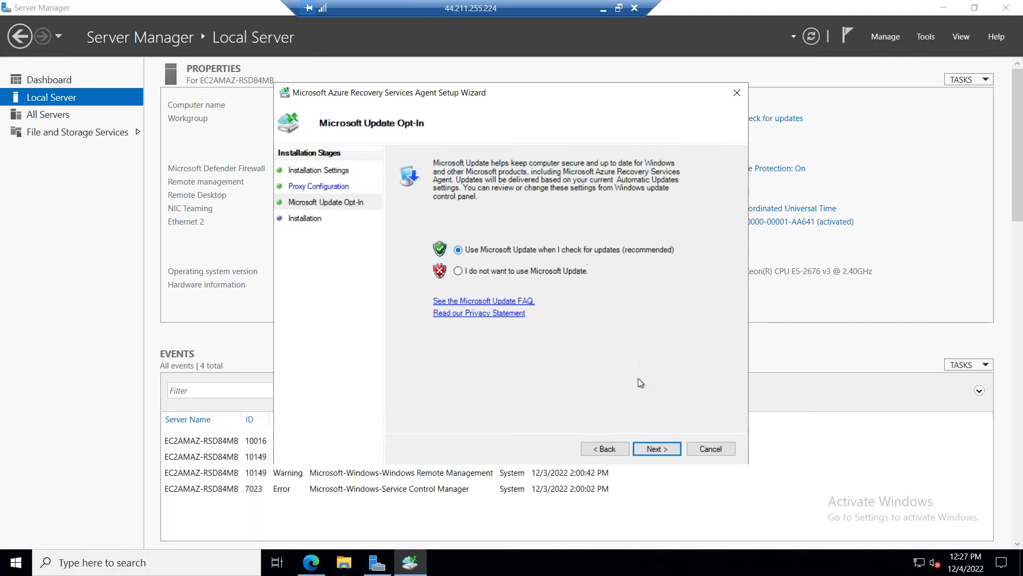
pyautogui.click(650, 446)
pyautogui.click(654, 448)
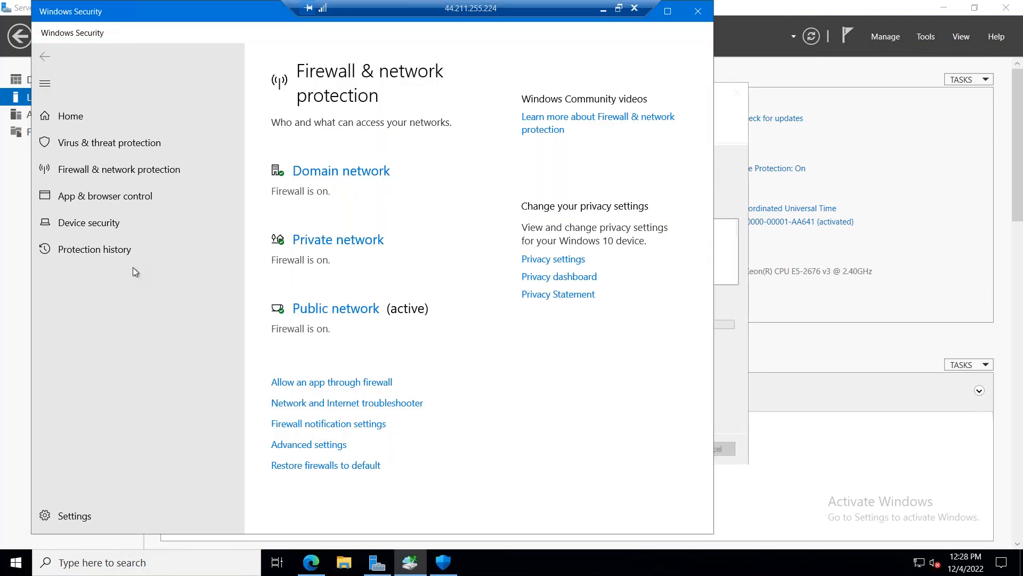
# Step: Turn off Microsoft Defender Firewall for the private and public networks and return to the Local Server properties
pyautogui.click(316, 158)
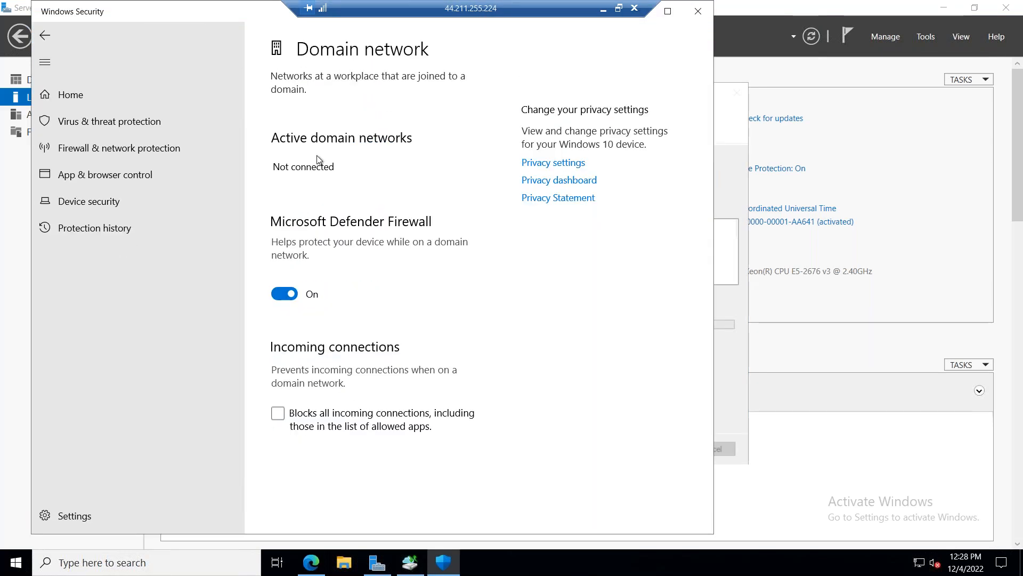
pyautogui.click(46, 35)
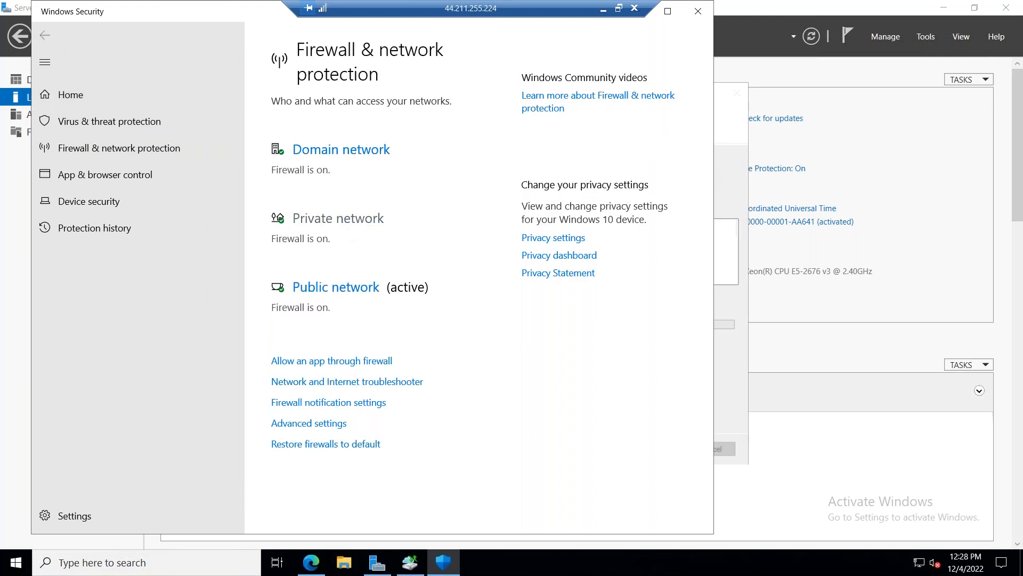
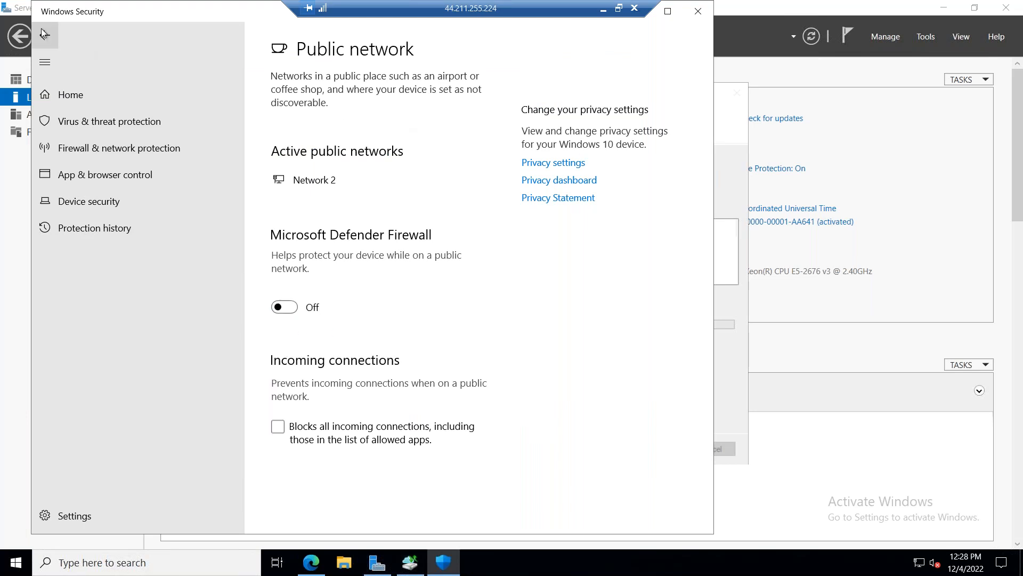
pyautogui.click(41, 30)
pyautogui.moveTo(146, 17); pyautogui.dragTo(144, 22)
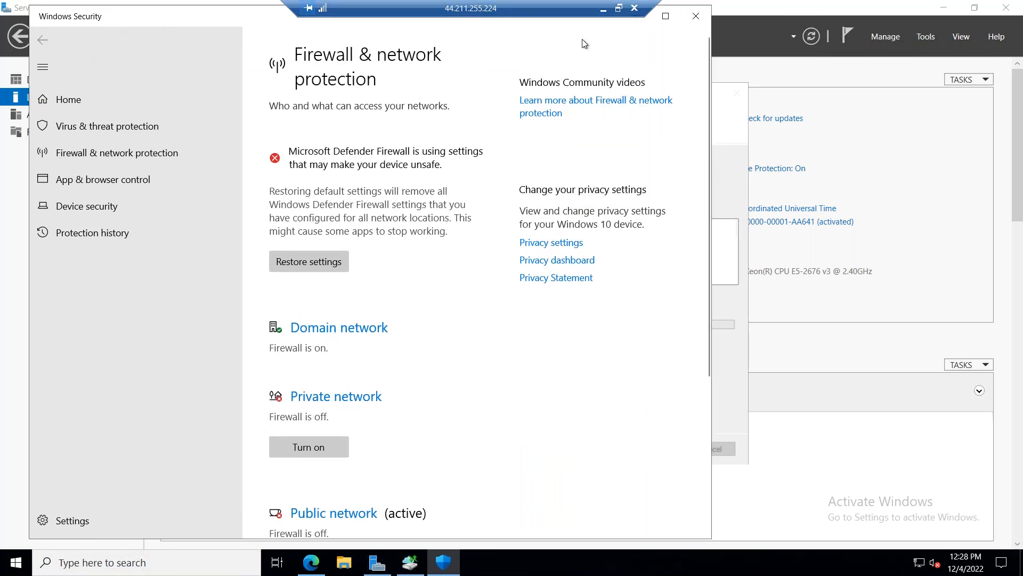
pyautogui.moveTo(570, 41); pyautogui.dragTo(477, 183)
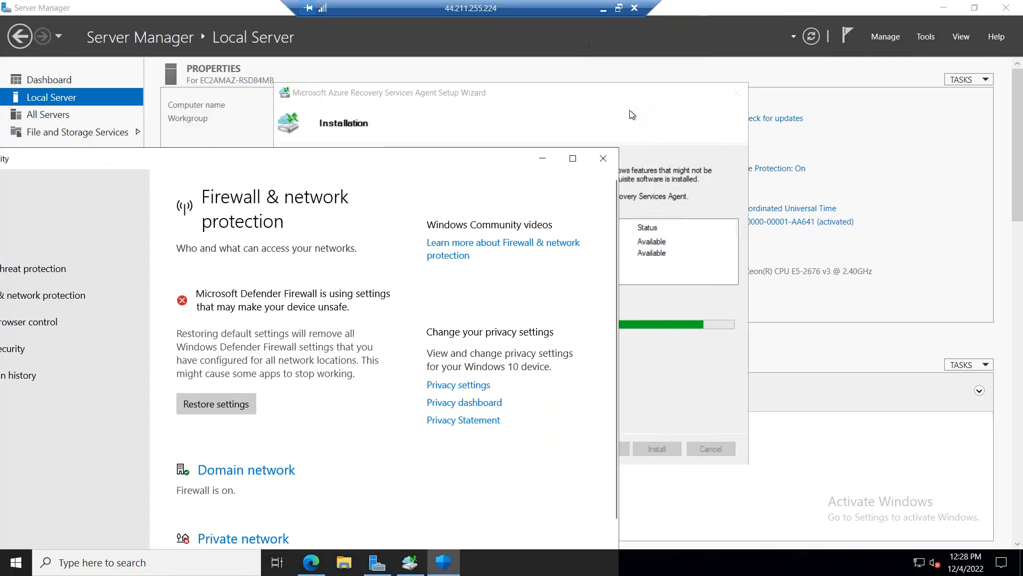
pyautogui.click(941, 201)
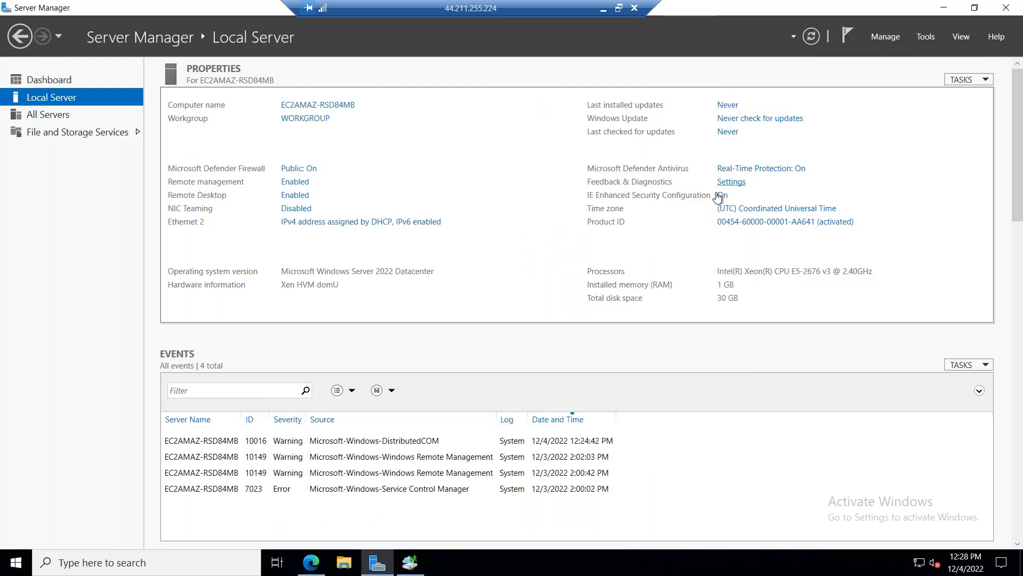
# Step: Set IE Enhanced Security Configuration to Off for both Administrators and Users, and close Server Manager
pyautogui.click(722, 195)
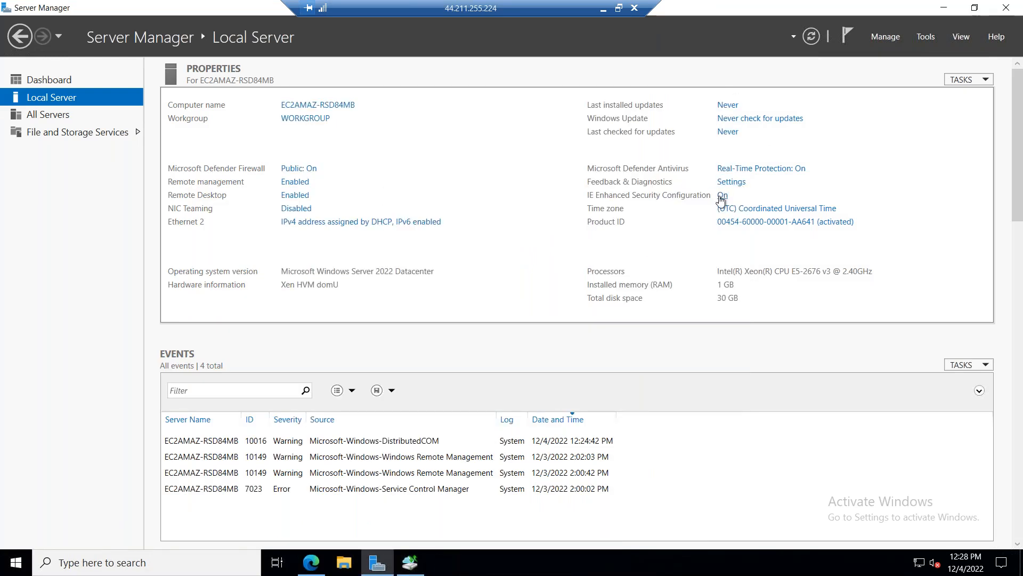
pyautogui.click(426, 263)
pyautogui.click(437, 342)
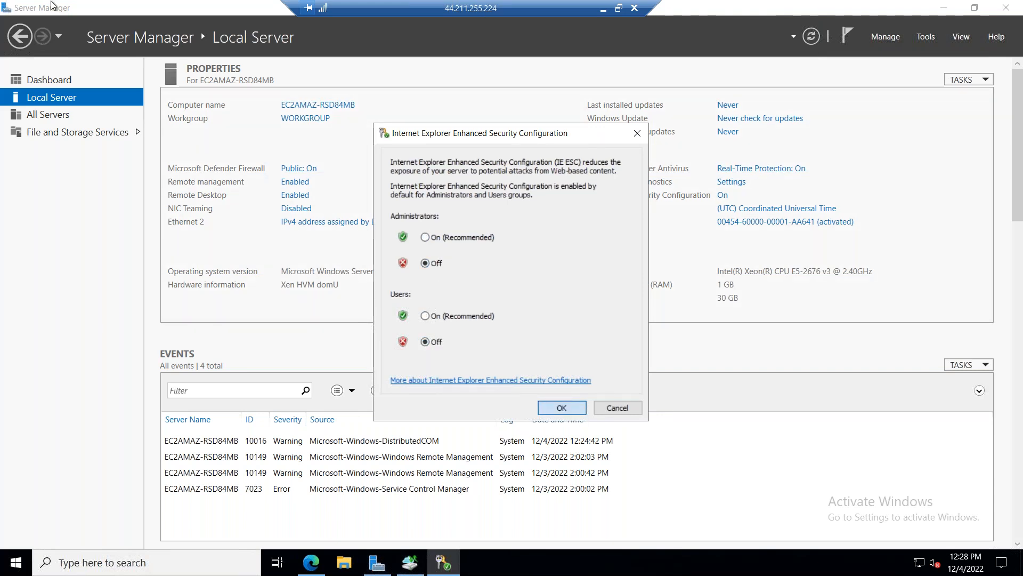
pyautogui.press('Return')
pyautogui.moveTo(35, 6); pyautogui.dragTo(147, 97)
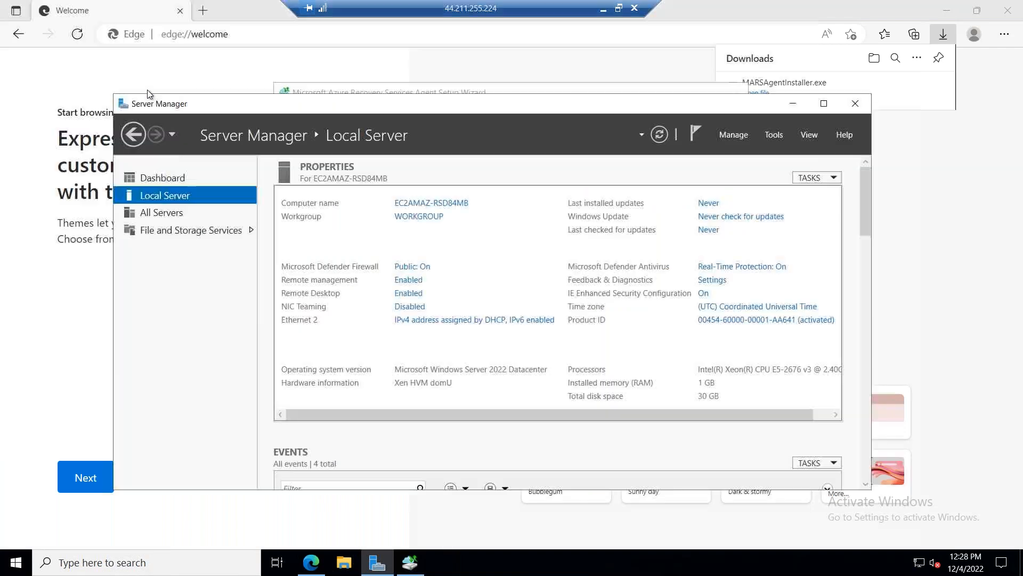
pyautogui.doubleClick(122, 104)
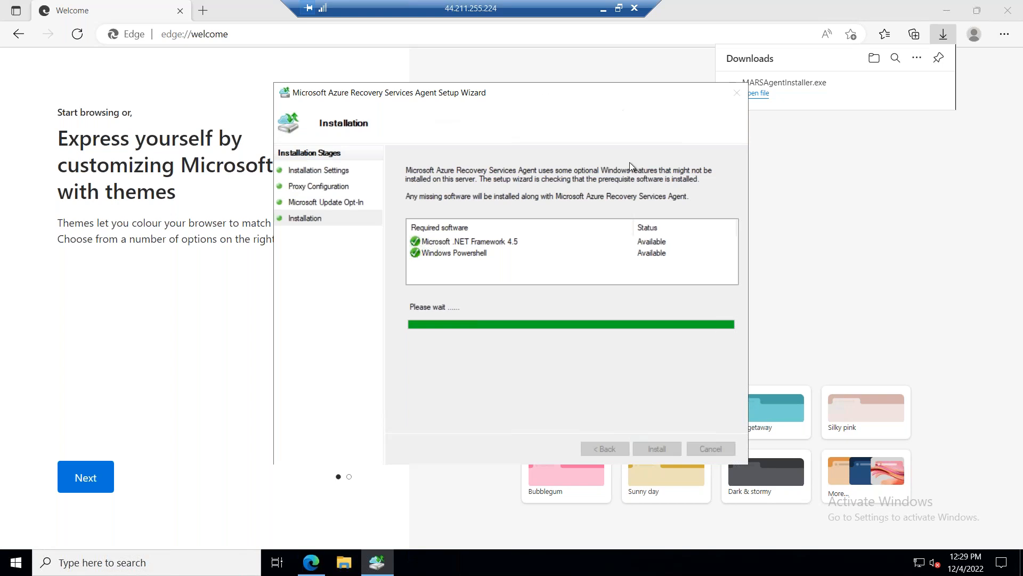
# Step: Switch to the Azure portal, mark the latest Recovery Services Agent as already downloaded, and download the vault credentials
pyautogui.click(603, 11)
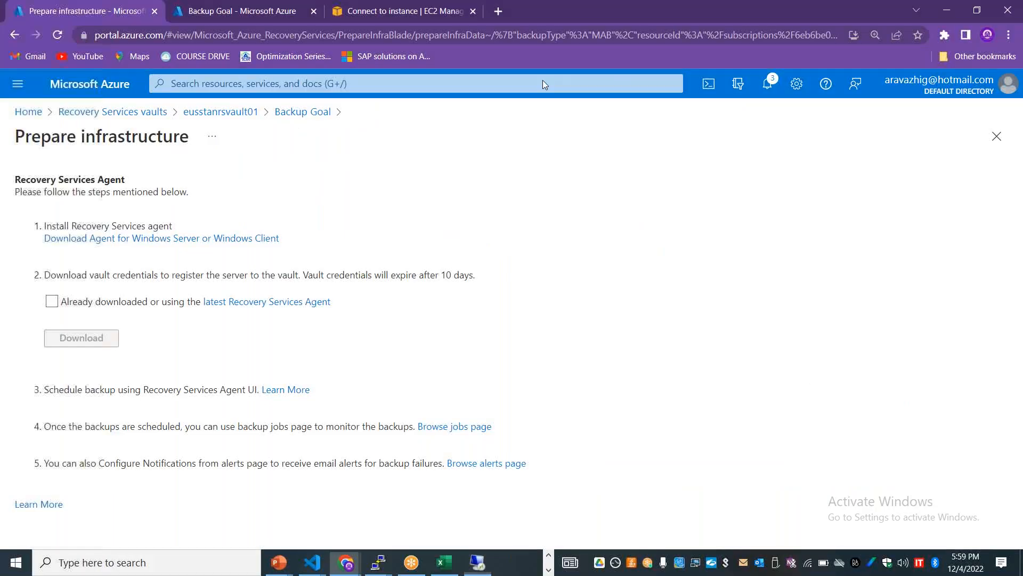
pyautogui.click(52, 302)
pyautogui.moveTo(294, 274); pyautogui.dragTo(44, 275)
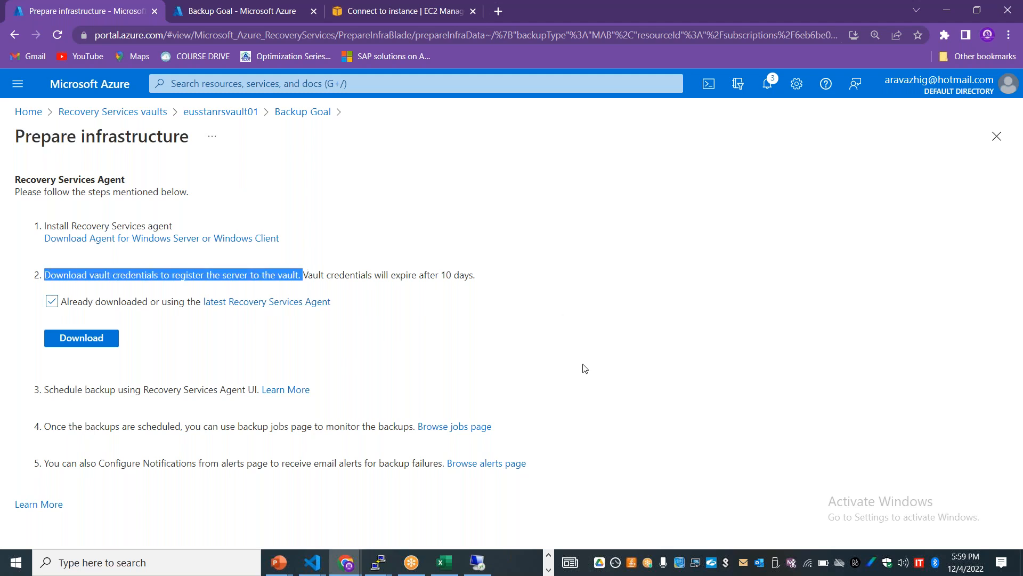
pyautogui.click(99, 342)
# Step: Show the downloaded VaultCredentials file in its folder, copy it, and minimize File Explorer
pyautogui.click(143, 535)
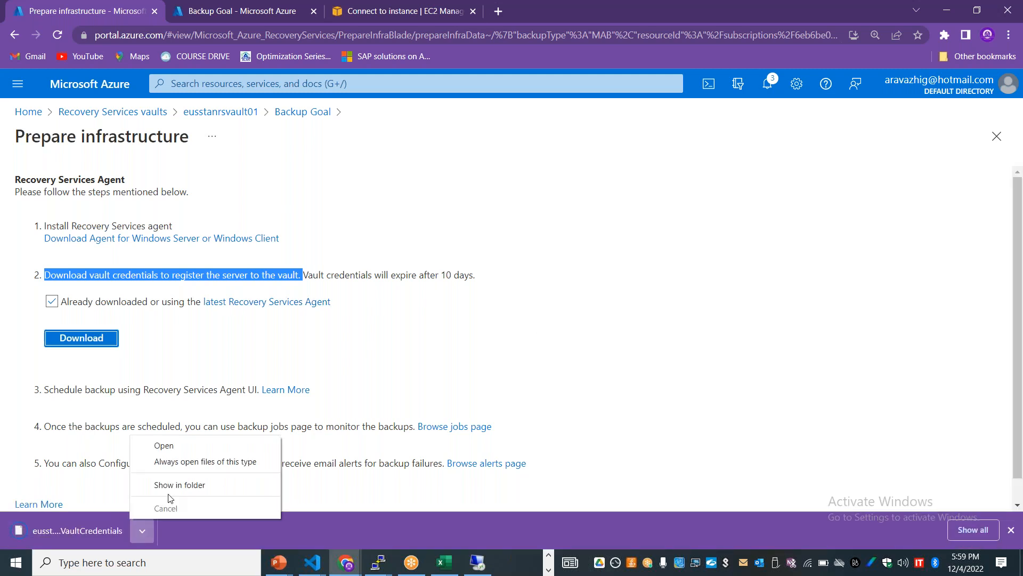
pyautogui.click(170, 491)
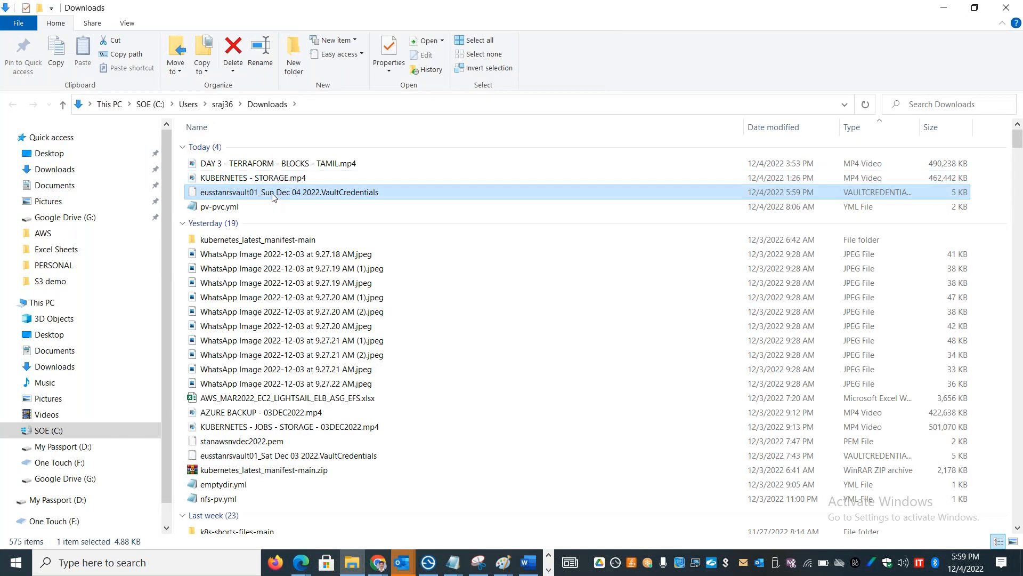
pyautogui.rightClick(272, 196)
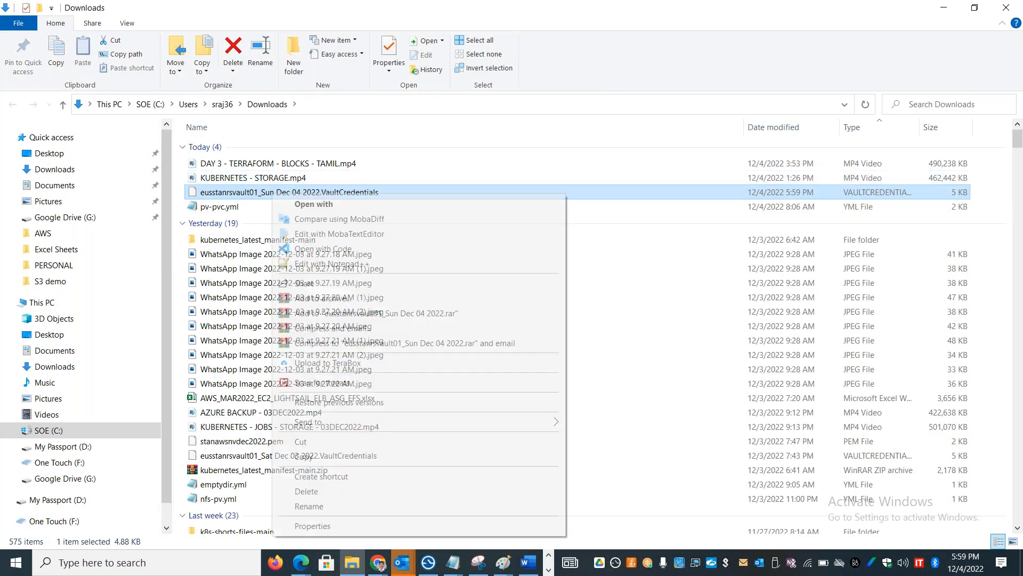
pyautogui.click(318, 458)
pyautogui.moveTo(461, 16); pyautogui.dragTo(332, 176)
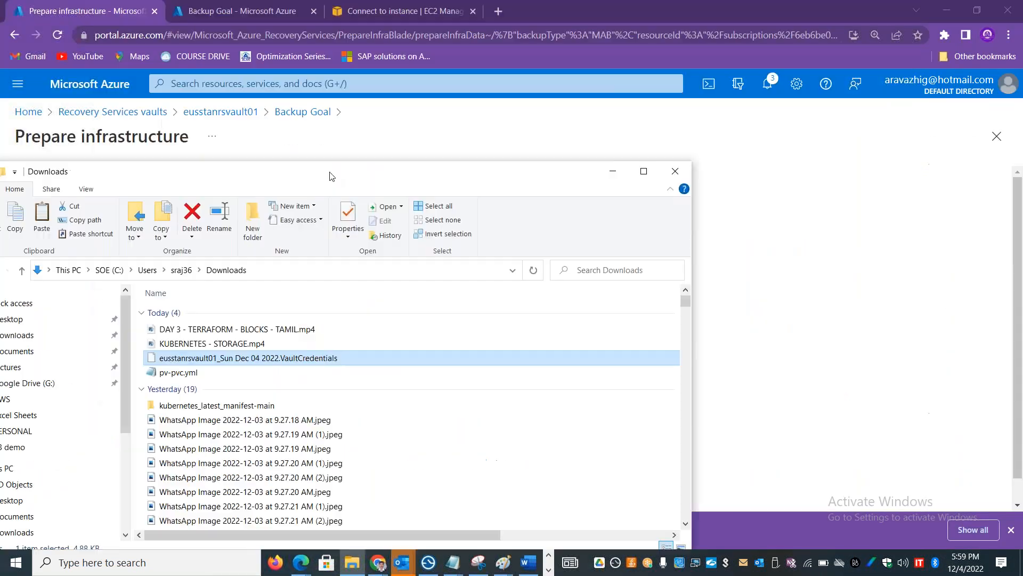
pyautogui.click(612, 171)
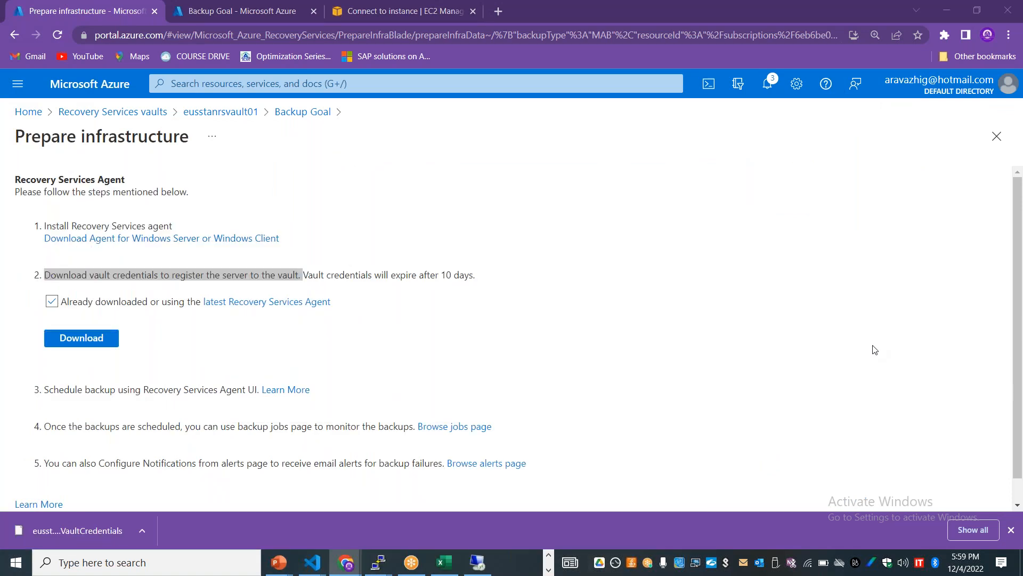
# Step: Return to the remote AWS instance, minimize the browser, and paste the copied VaultCredentials file onto its desktop
pyautogui.hotkey('alt', 'Tab')
pyautogui.press('Tab')
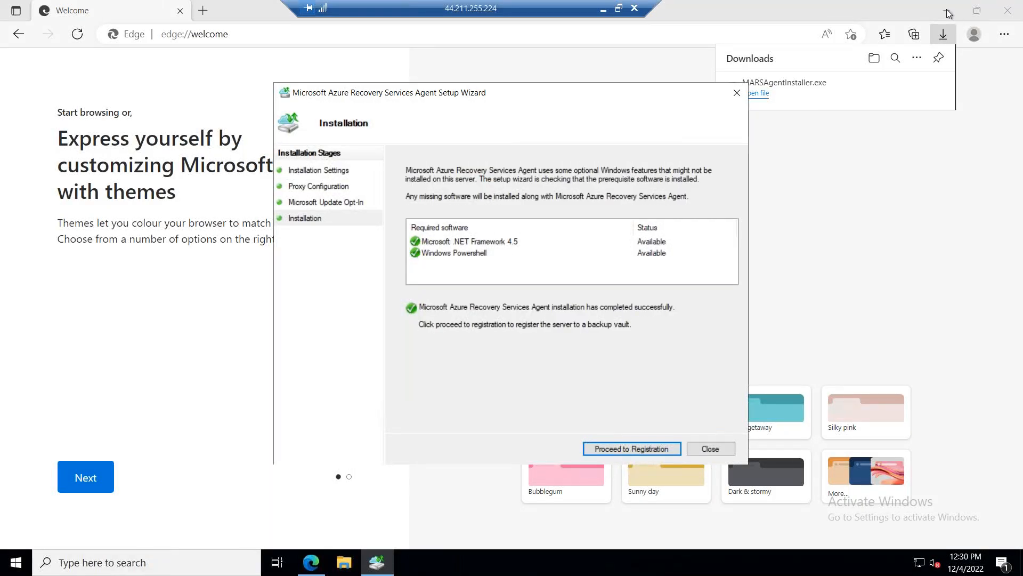
pyautogui.click(949, 14)
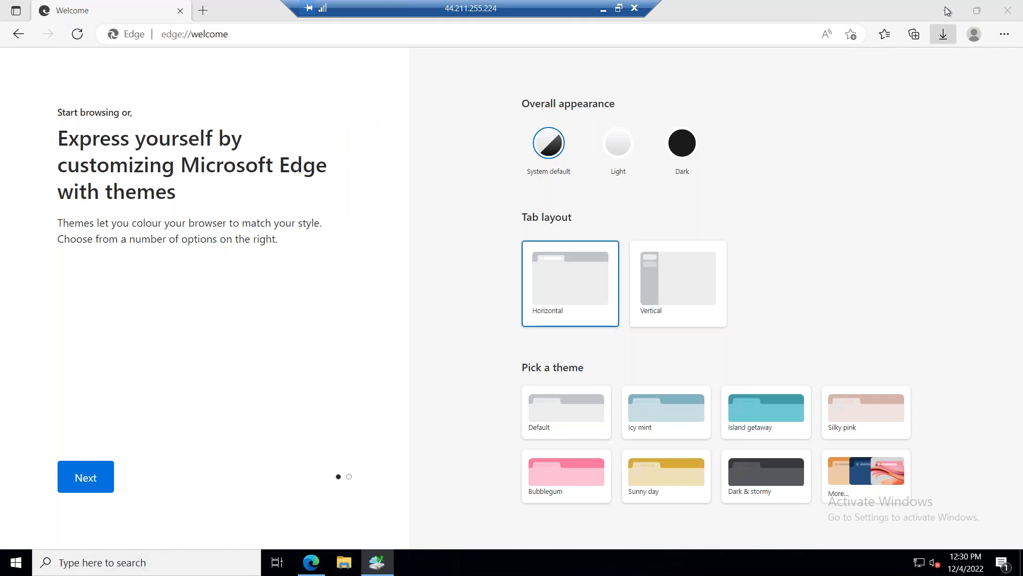
pyautogui.click(947, 11)
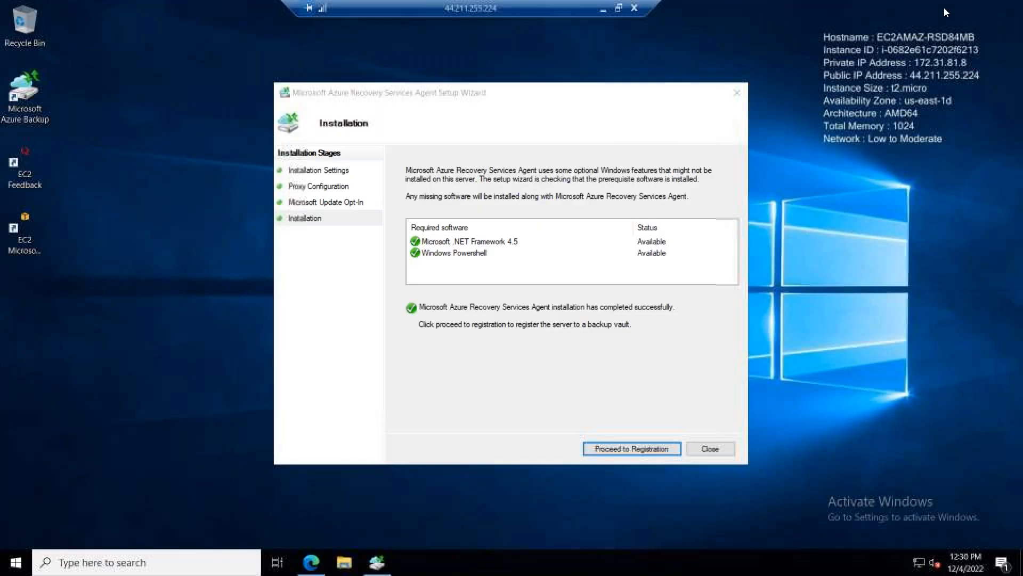
pyautogui.rightClick(83, 313)
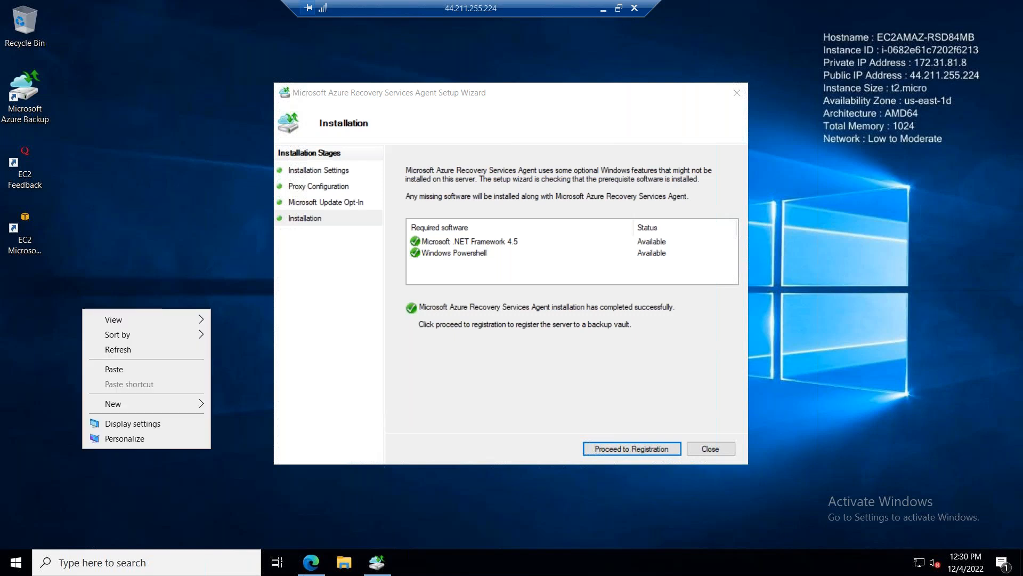
pyautogui.click(114, 370)
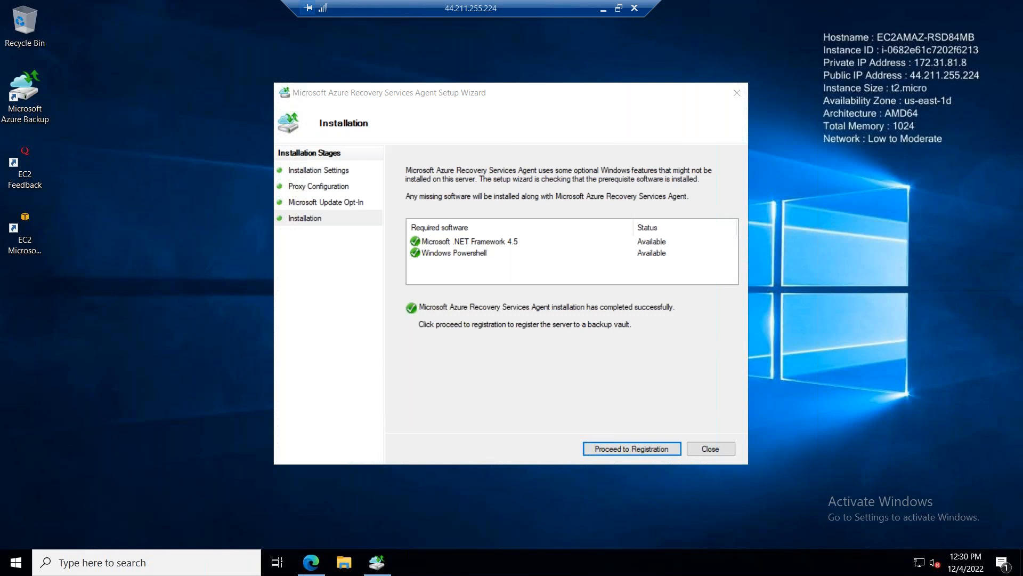
pyautogui.hotkey('ctrl', 'v')
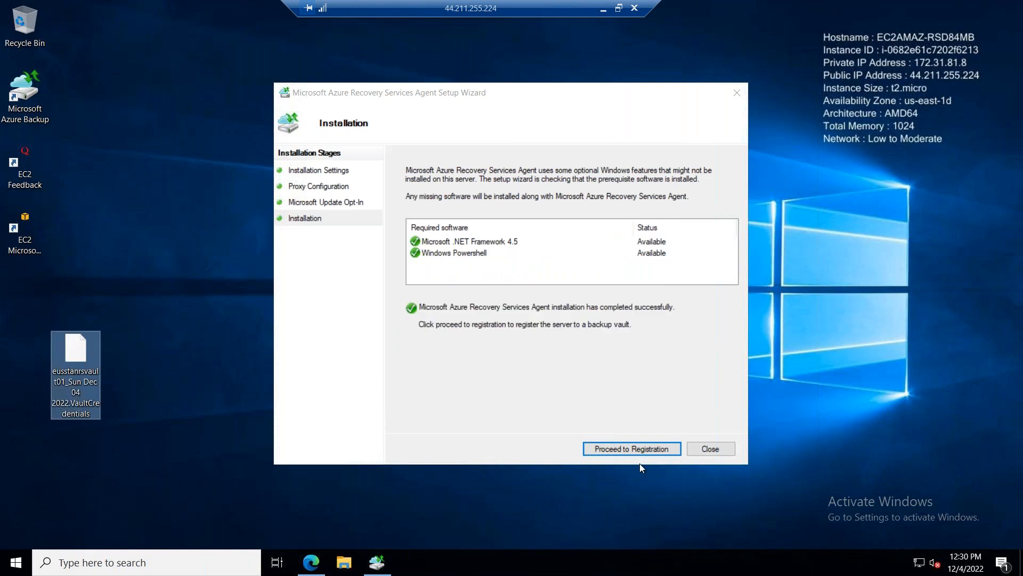
# Step: Proceed to server registration, load the eusstanrsvault01 VaultCredentials file from the Desktop, and continue to the encryption settings
pyautogui.click(643, 449)
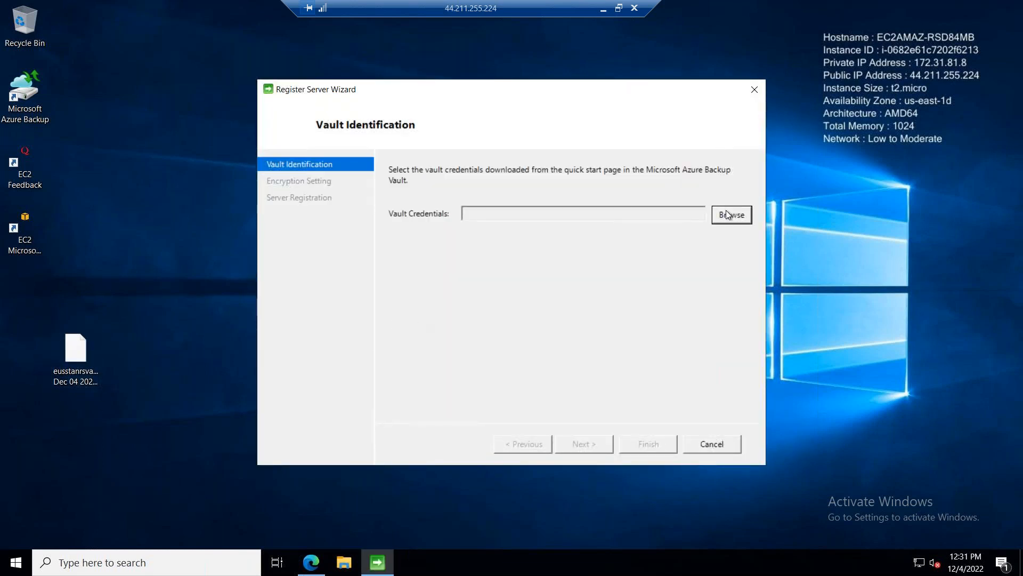
pyautogui.click(729, 216)
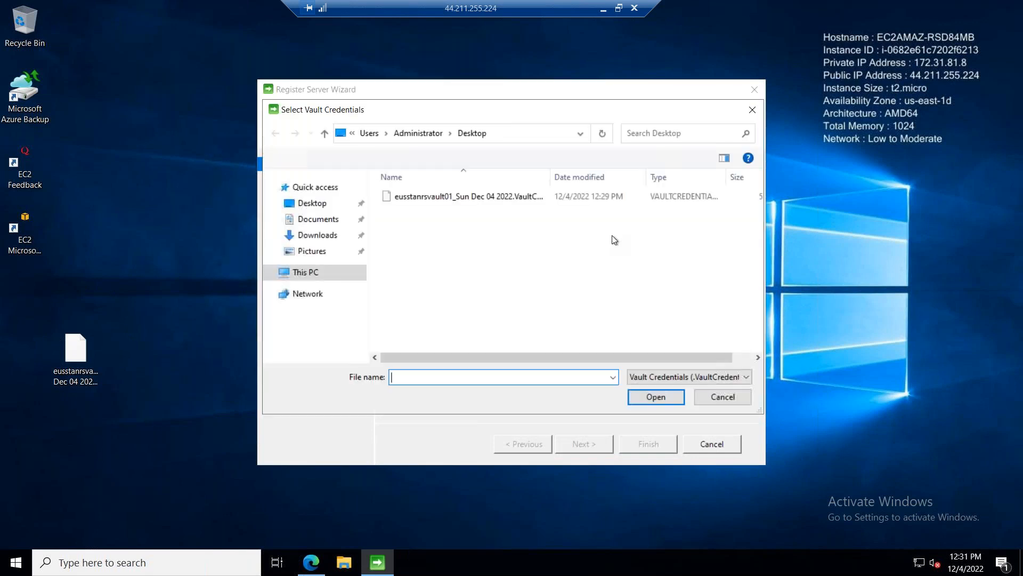
pyautogui.doubleClick(499, 197)
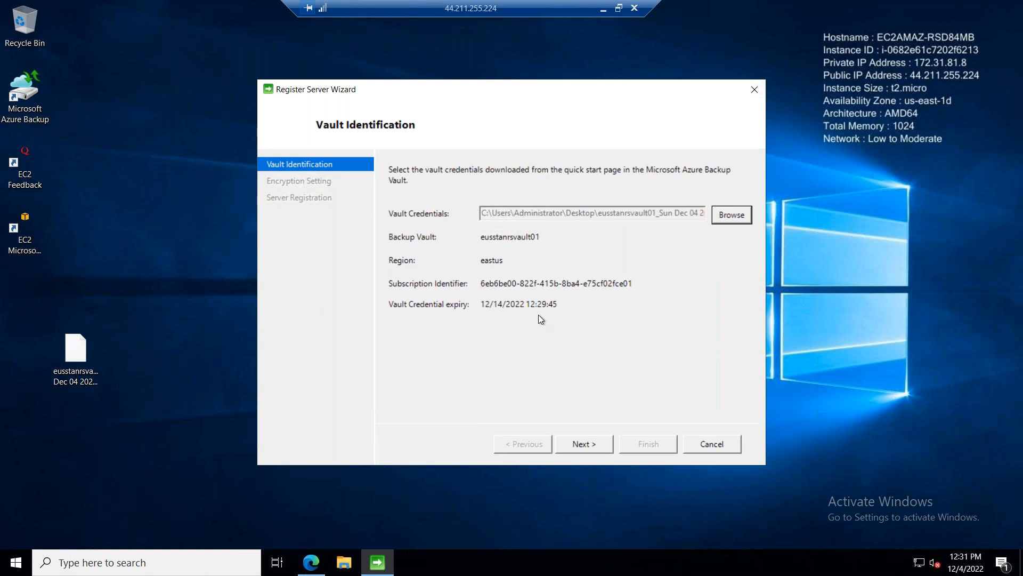
pyautogui.click(578, 444)
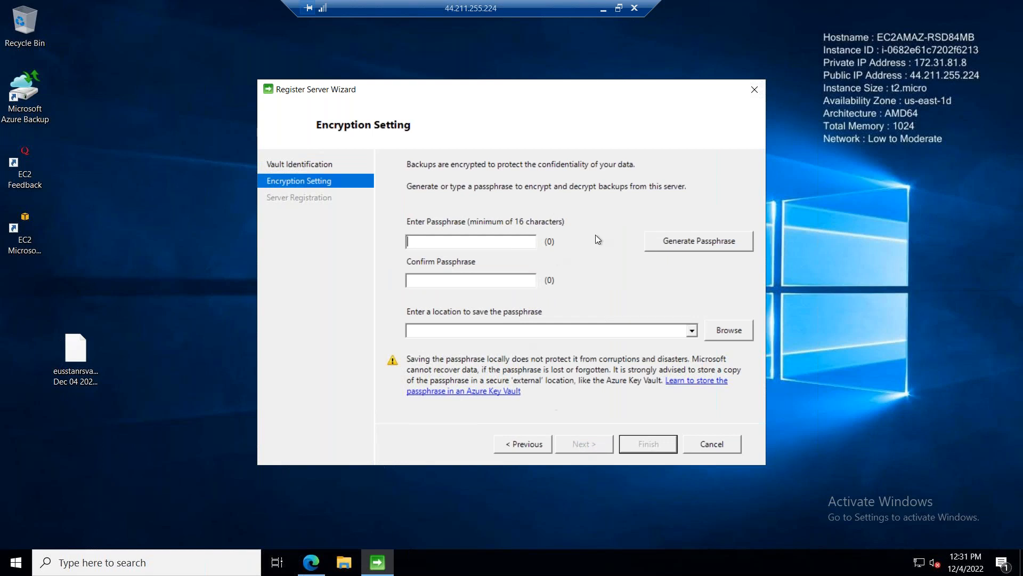
# Step: Generate an encryption passphrase, choose Desktop as its save location, and finish registration, accepting the local storage warning
pyautogui.click(673, 242)
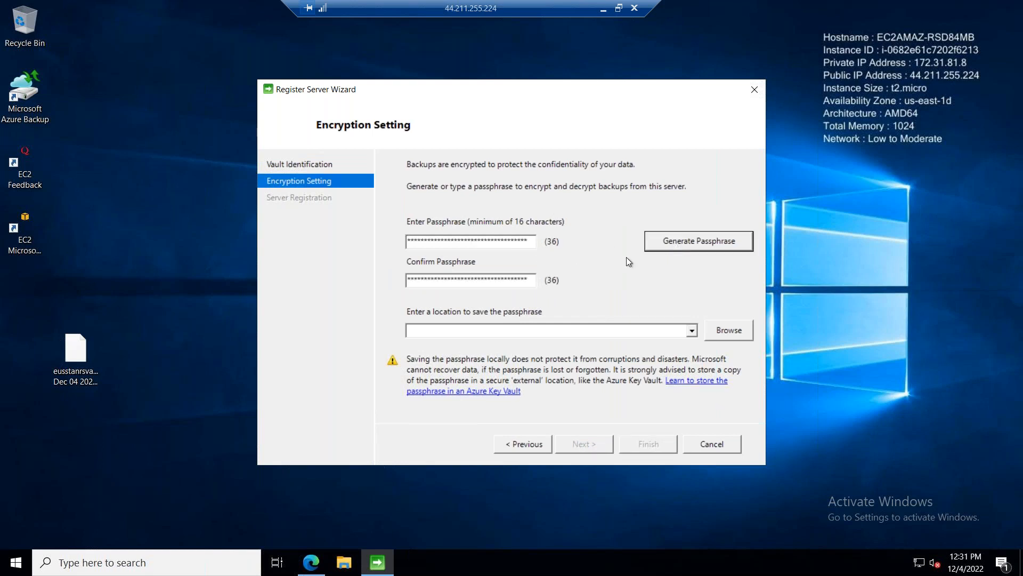
pyautogui.click(722, 330)
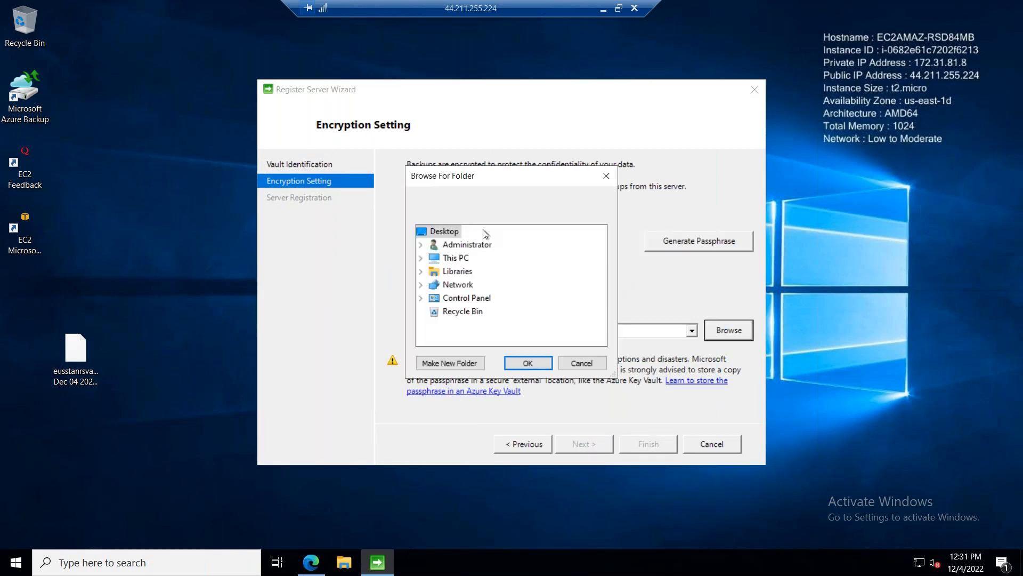
pyautogui.click(517, 362)
pyautogui.click(629, 446)
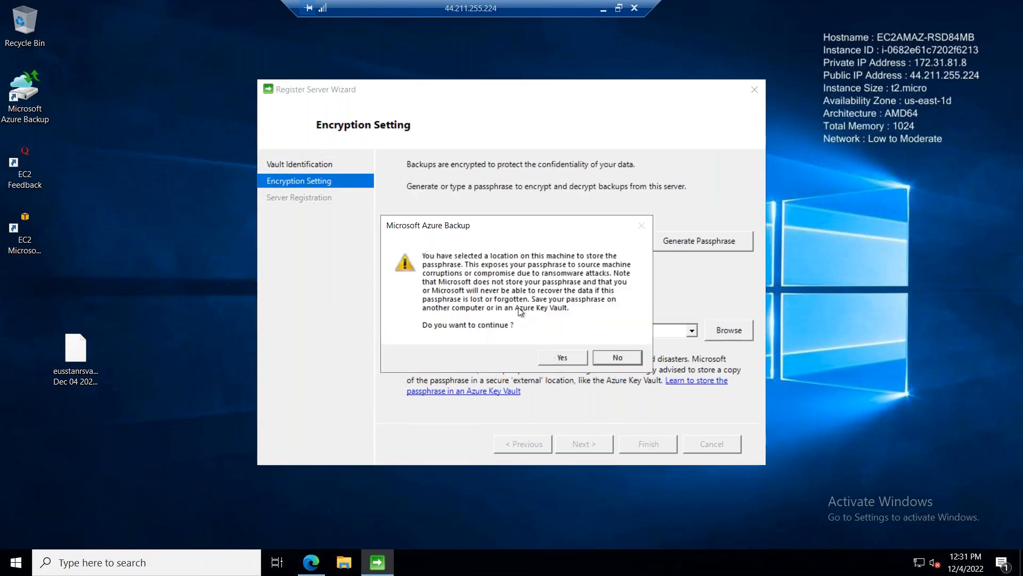
pyautogui.click(561, 357)
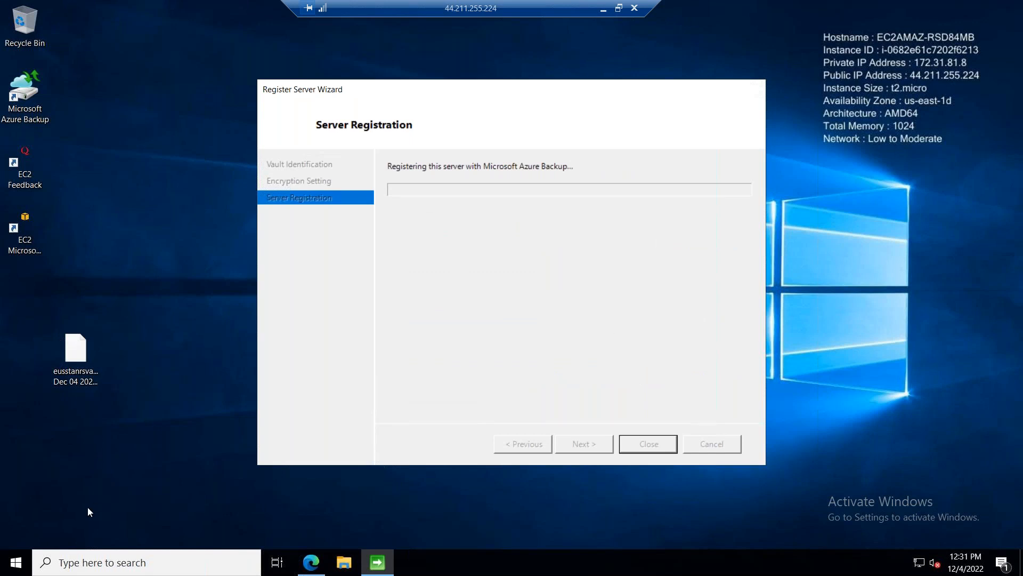
# Step: Run the hostname command in a Command Prompt to check the server's name, and return to the Register Server Wizard
pyautogui.click(13, 570)
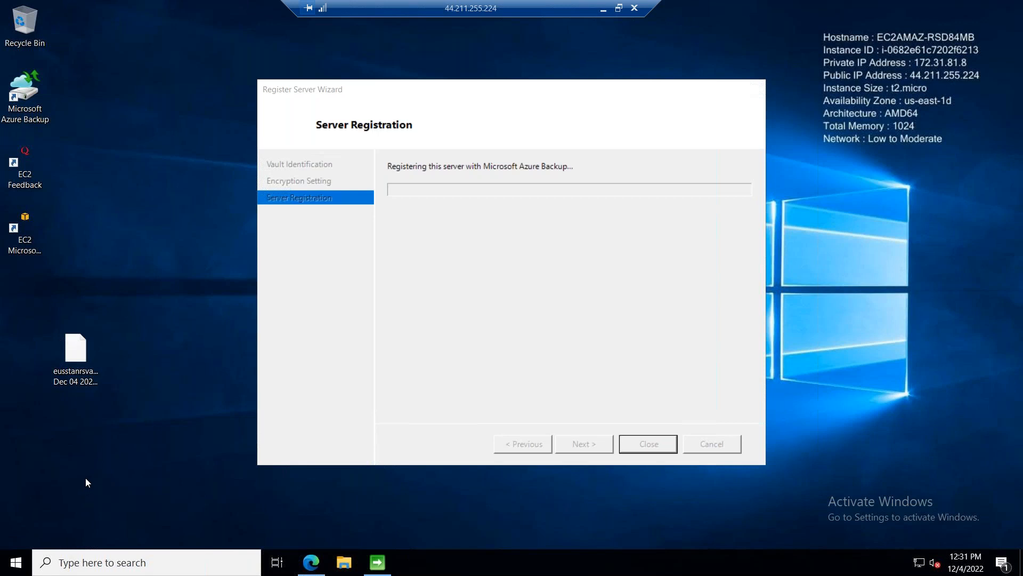
pyautogui.rightClick(15, 562)
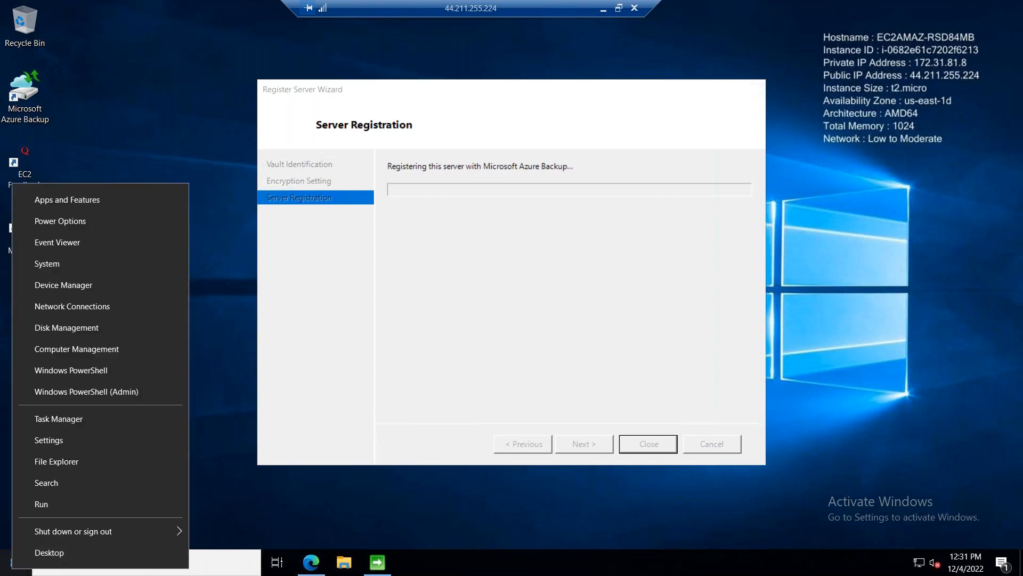
pyautogui.click(82, 503)
pyautogui.write('cmd')
pyautogui.press('Return')
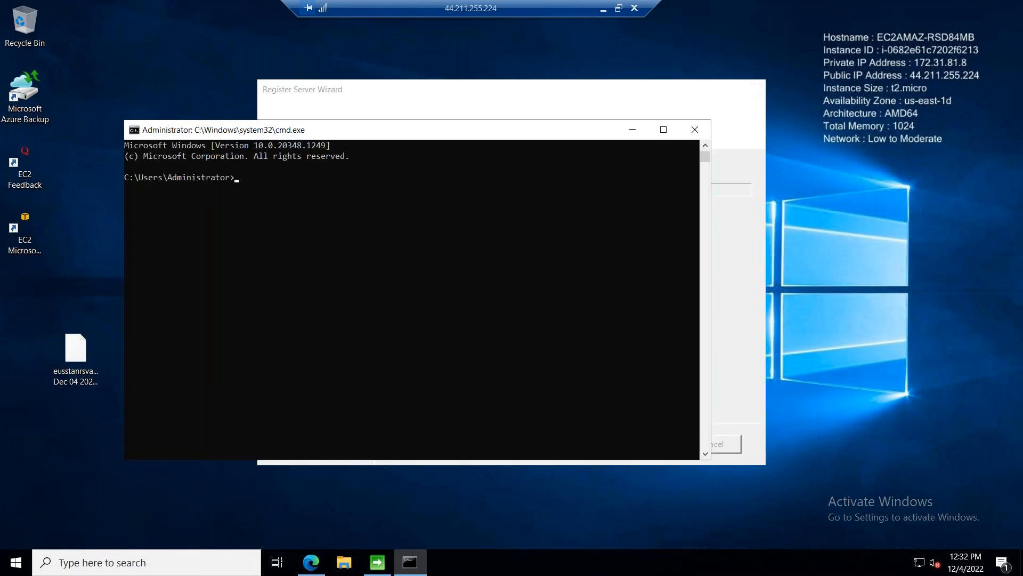
pyautogui.write('host')
pyautogui.write('nae')
pyautogui.write('e')
pyautogui.press('Return')
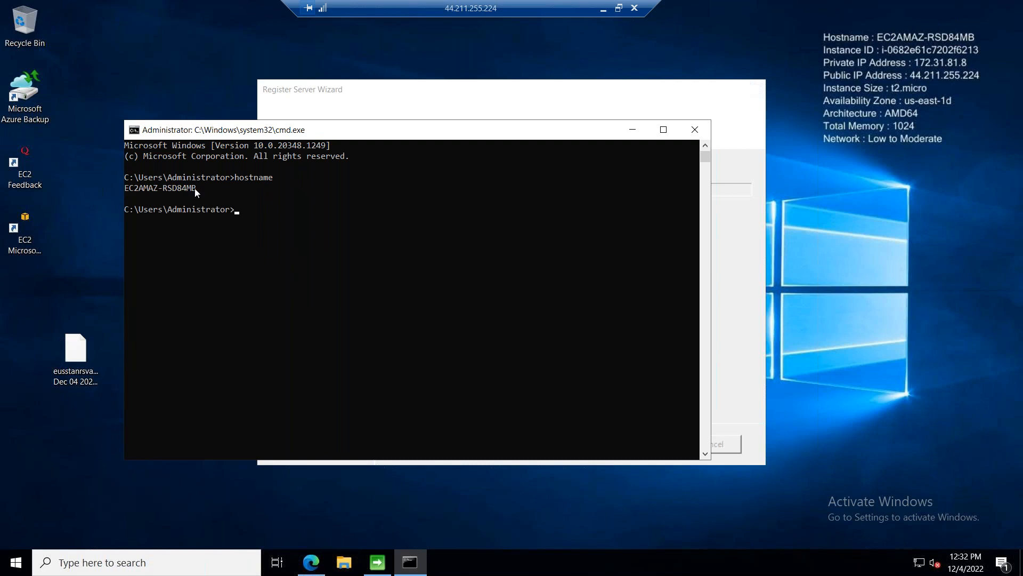
pyautogui.click(491, 99)
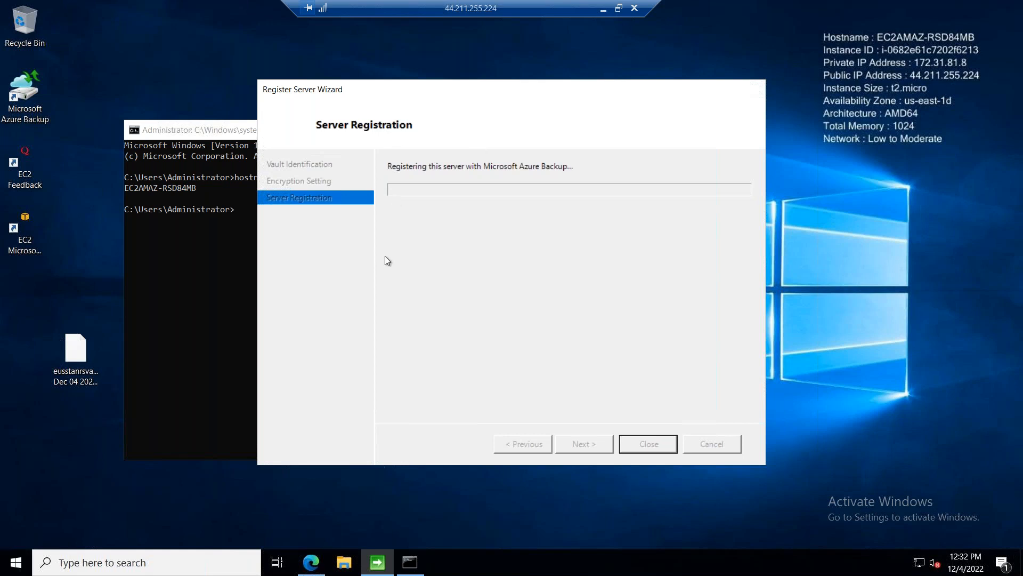
pyautogui.click(16, 561)
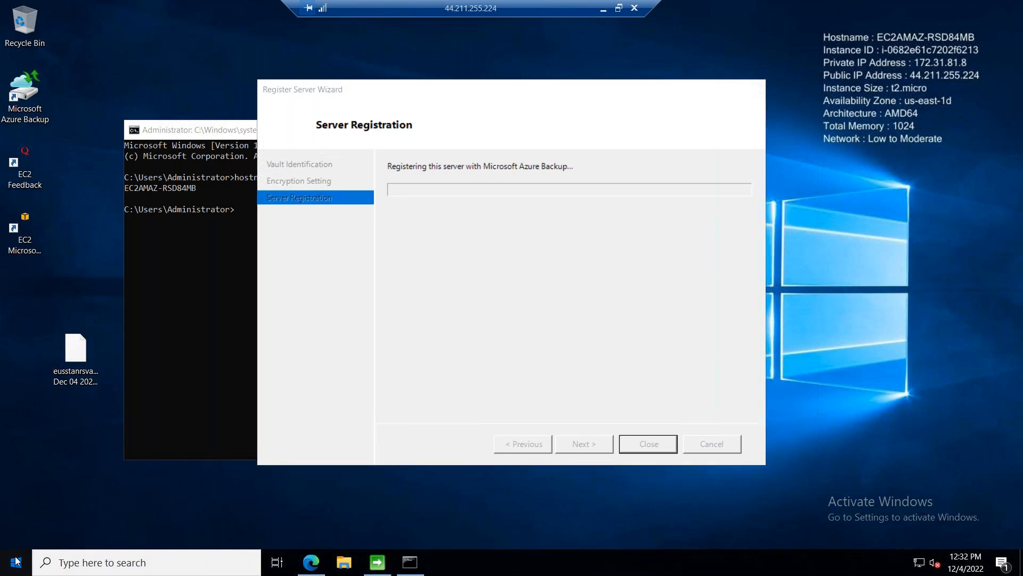
pyautogui.click(16, 560)
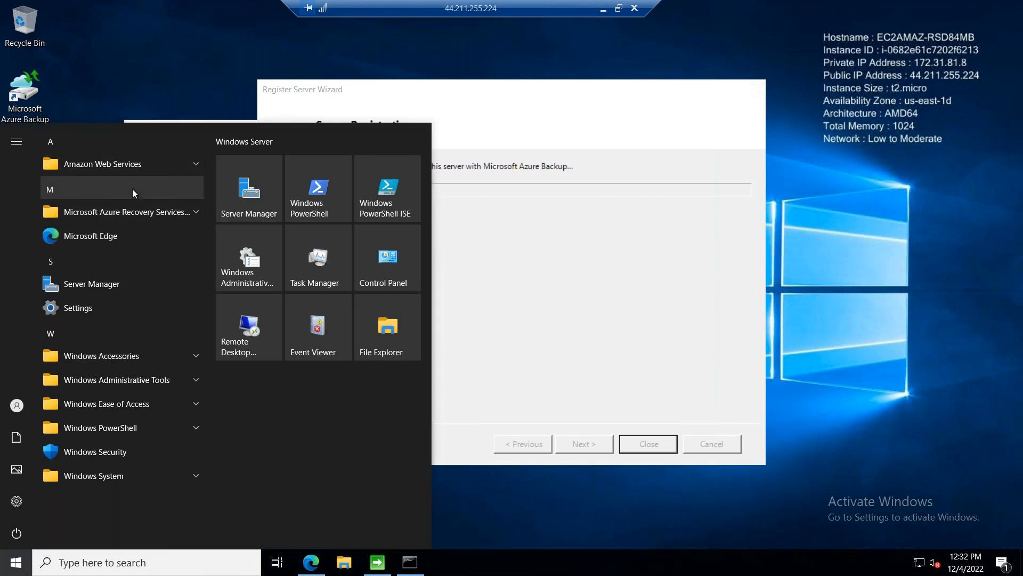
# Step: Switch to the Azure portal, check the stanvm02 virtual machine's running status and size in the list, and open its overview
pyautogui.click(603, 8)
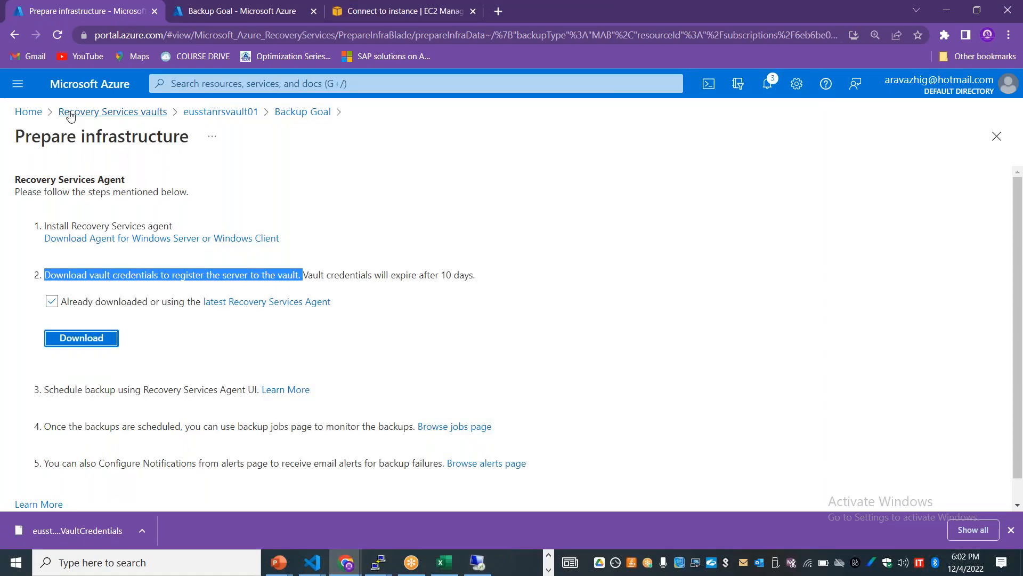
pyautogui.click(28, 112)
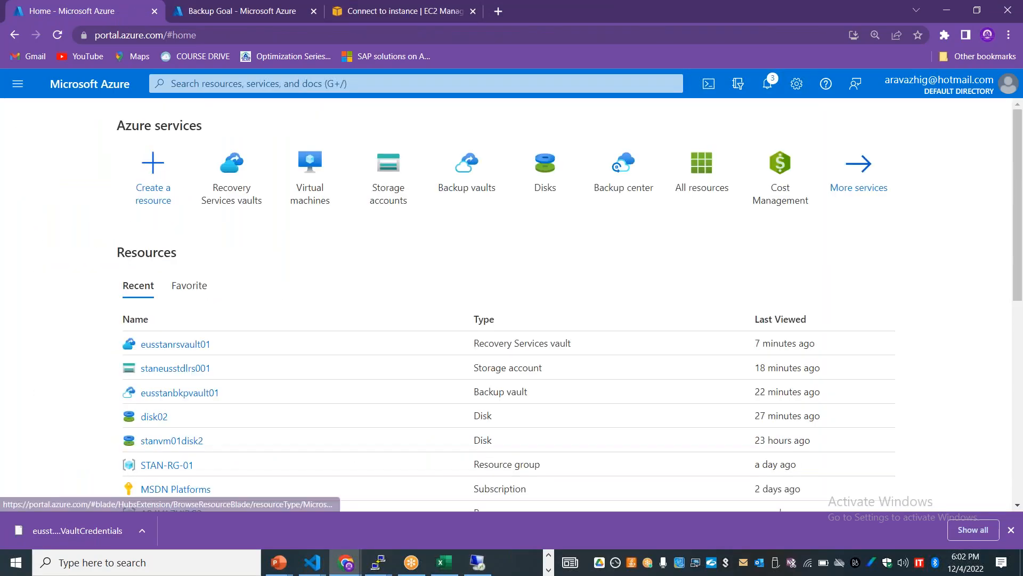
pyautogui.click(319, 168)
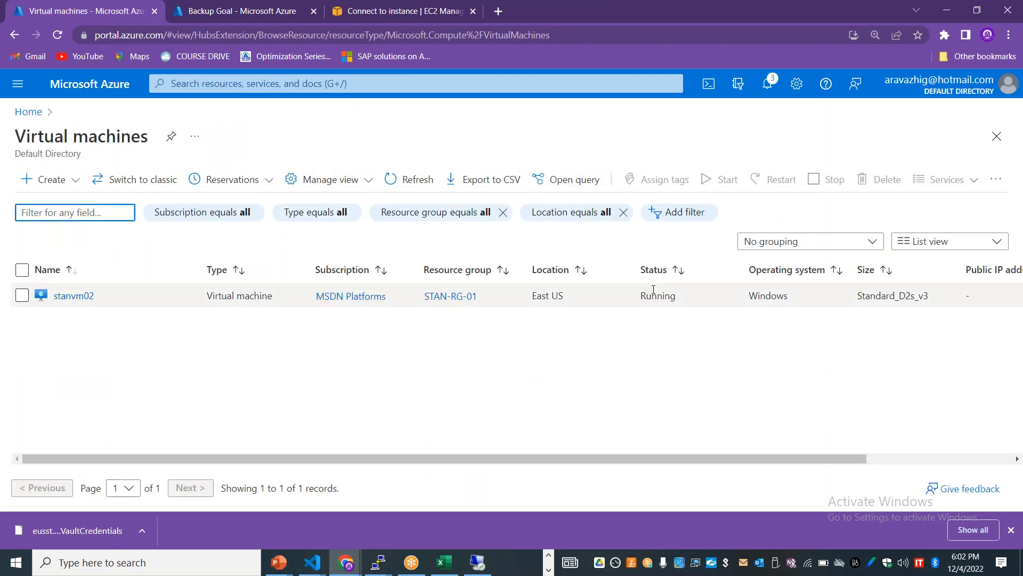
pyautogui.doubleClick(661, 296)
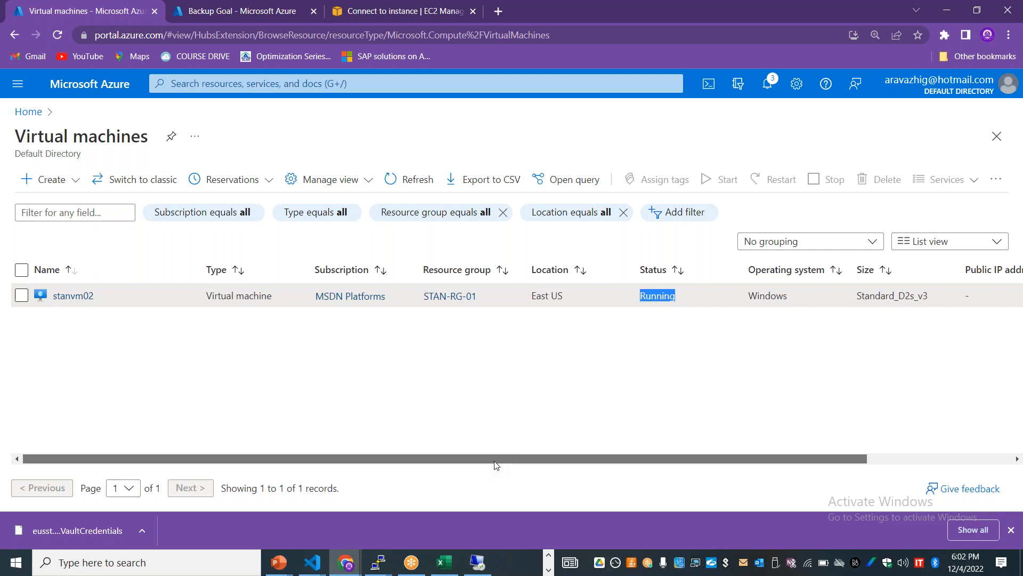
pyautogui.moveTo(491, 460); pyautogui.dragTo(735, 423)
pyautogui.click(701, 292)
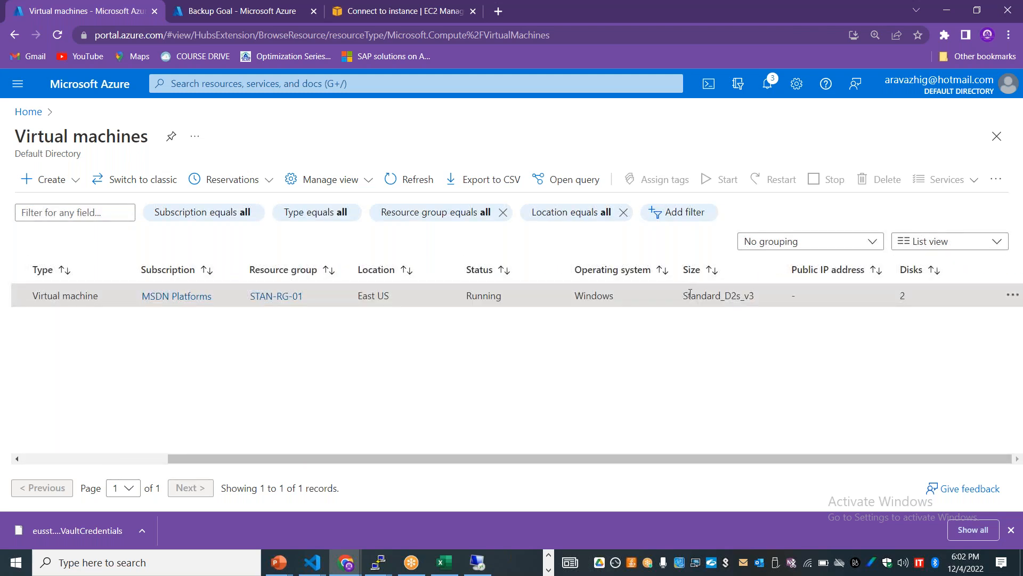
pyautogui.moveTo(593, 461); pyautogui.dragTo(389, 429)
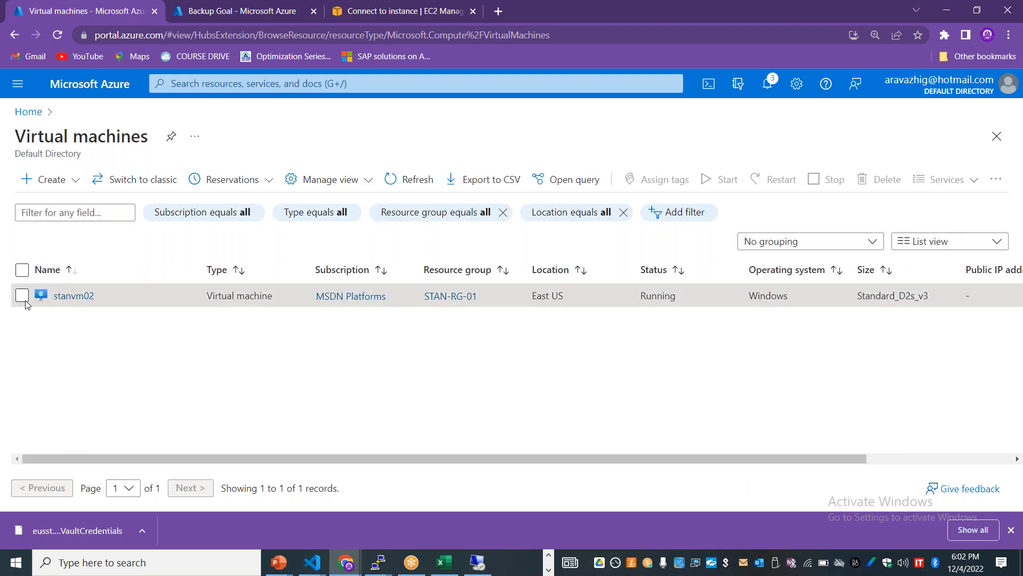
pyautogui.click(23, 299)
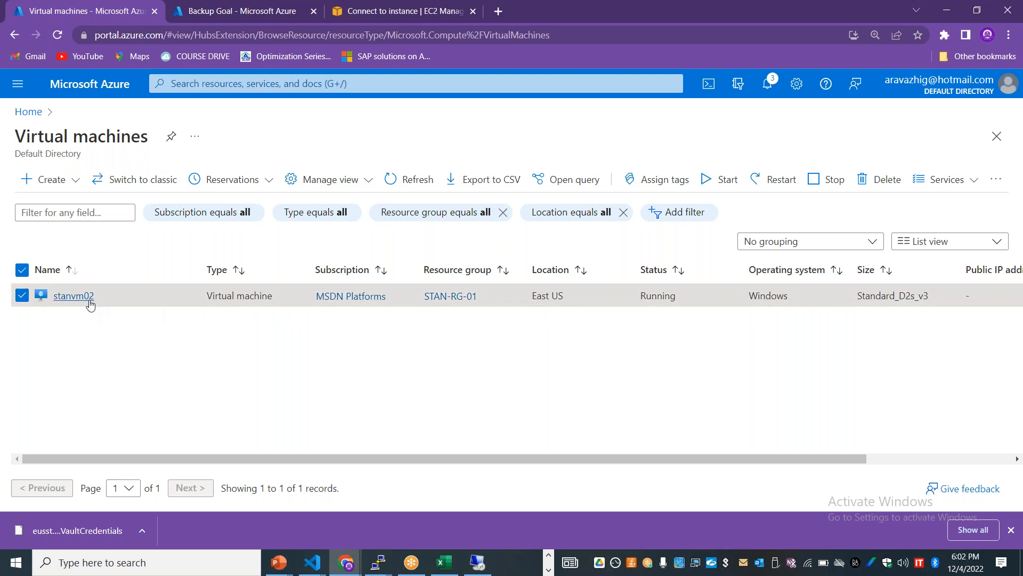
pyautogui.click(74, 296)
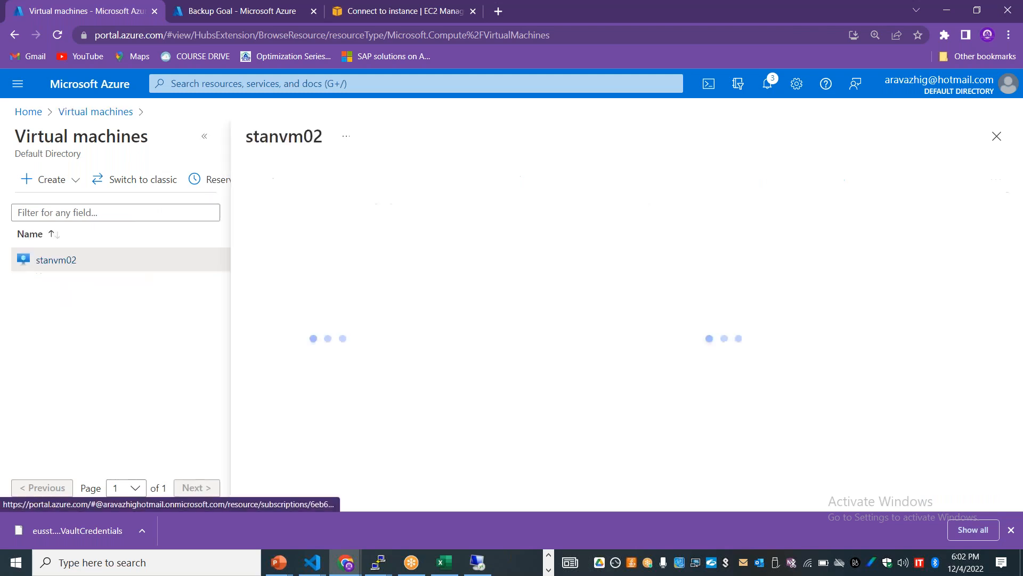
pyautogui.click(204, 137)
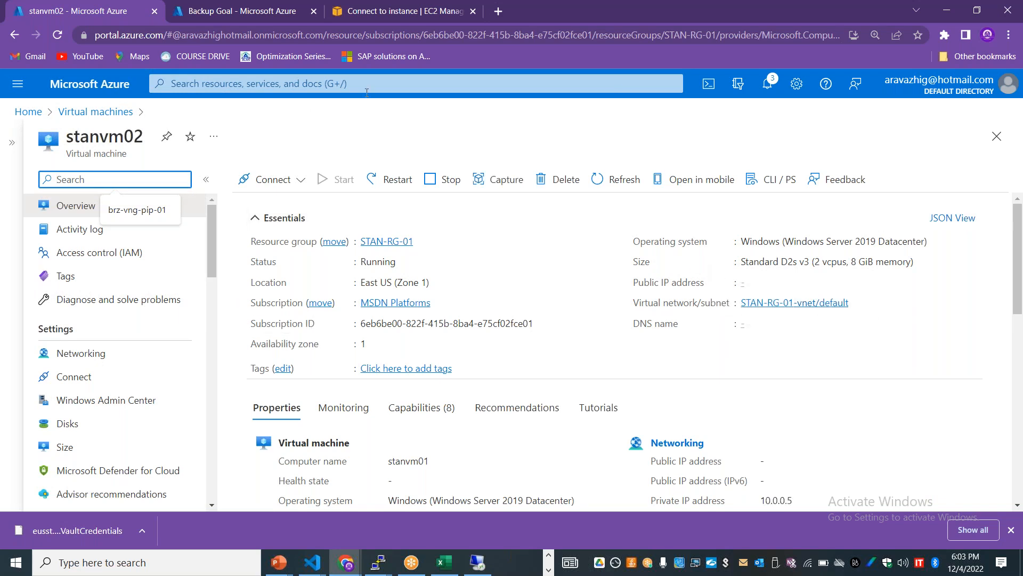
# Step: Search the portal for public IP addresses and open the stanvm01-ip resource
pyautogui.click(267, 81)
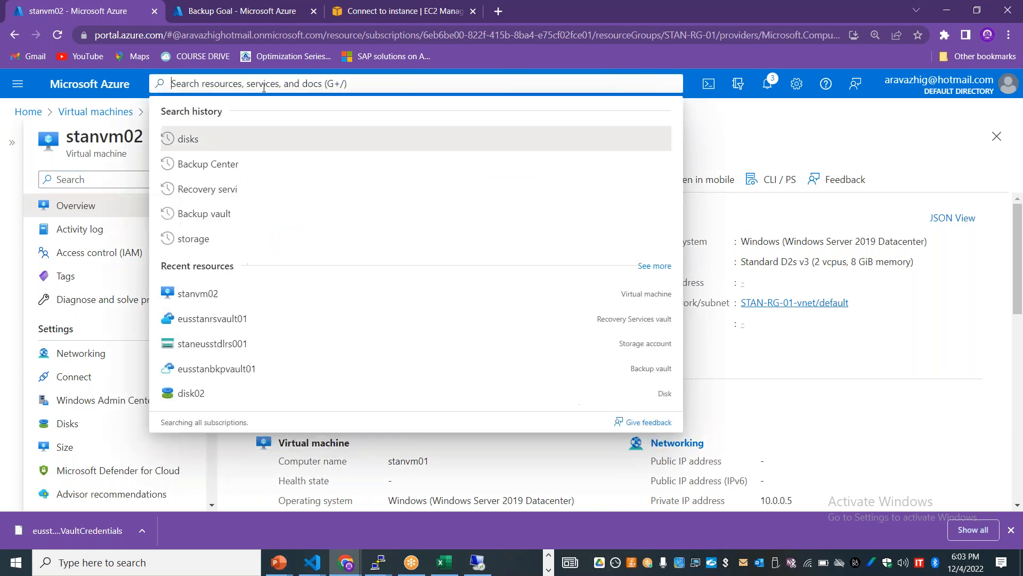
pyautogui.write('public ip')
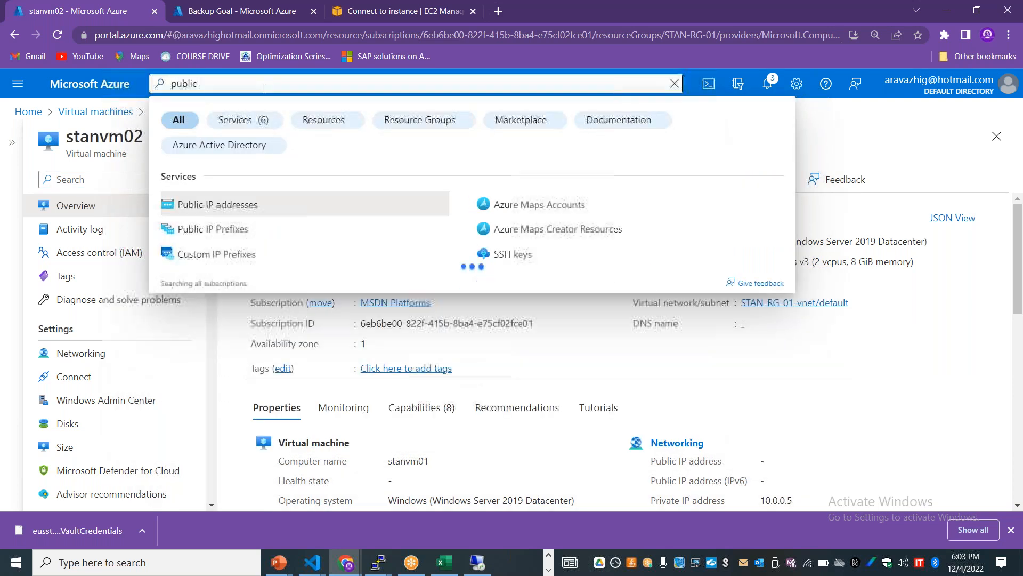
pyautogui.click(258, 207)
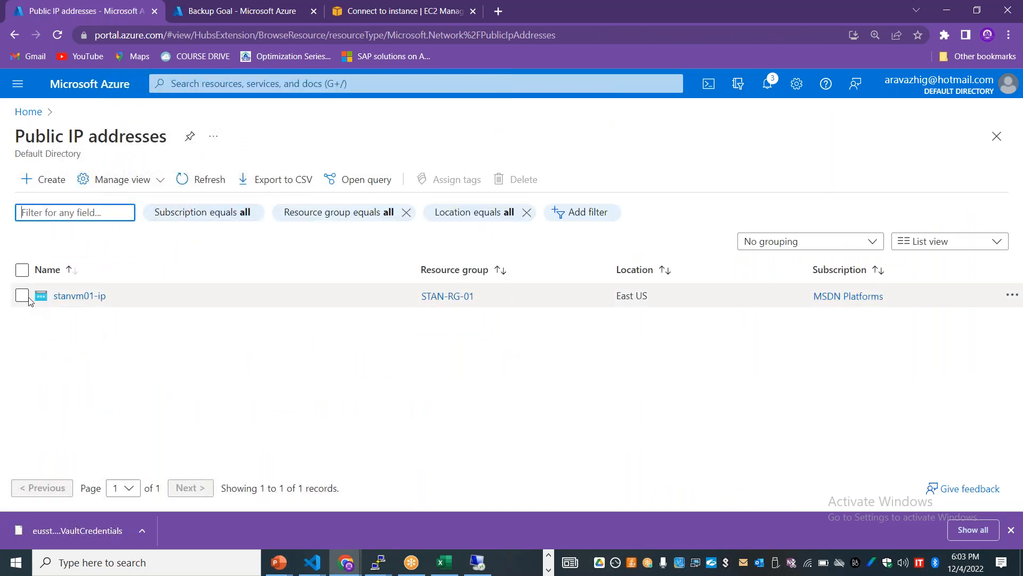
pyautogui.click(25, 297)
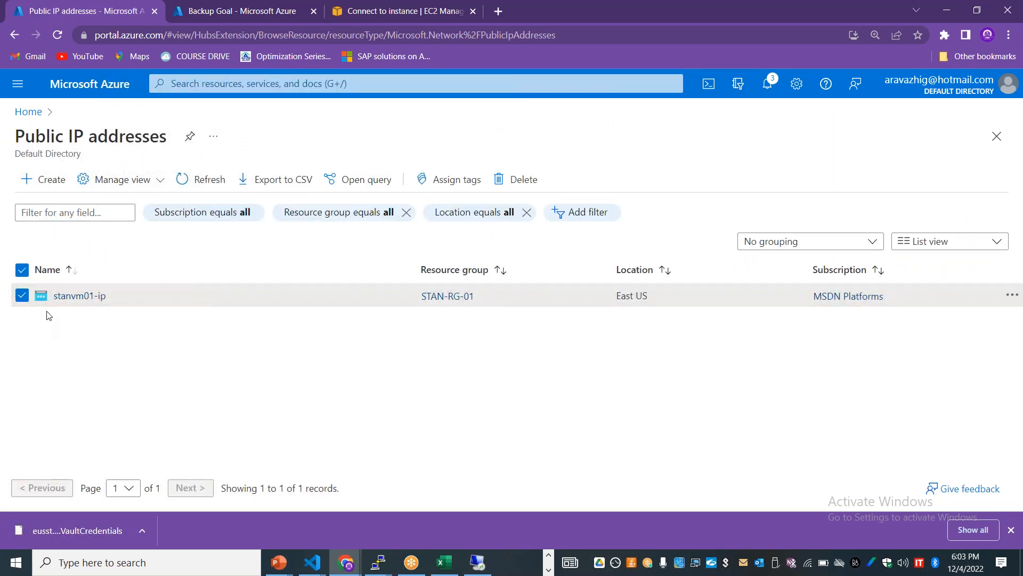
pyautogui.click(88, 299)
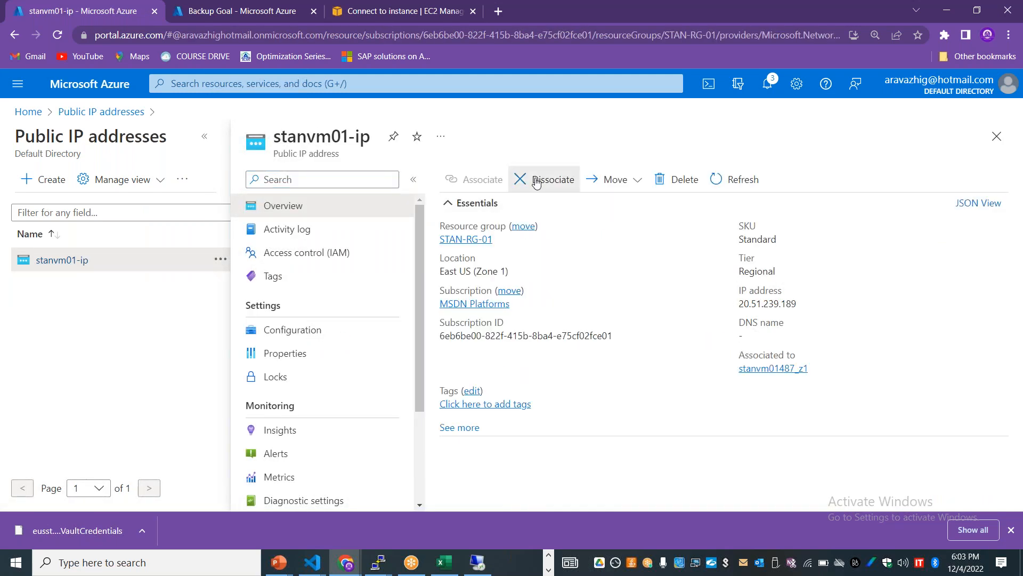
# Step: Dissociate the stanvm01-ip public IP address from network interface stanvm01487_z1 and dismiss the notification
pyautogui.click(534, 180)
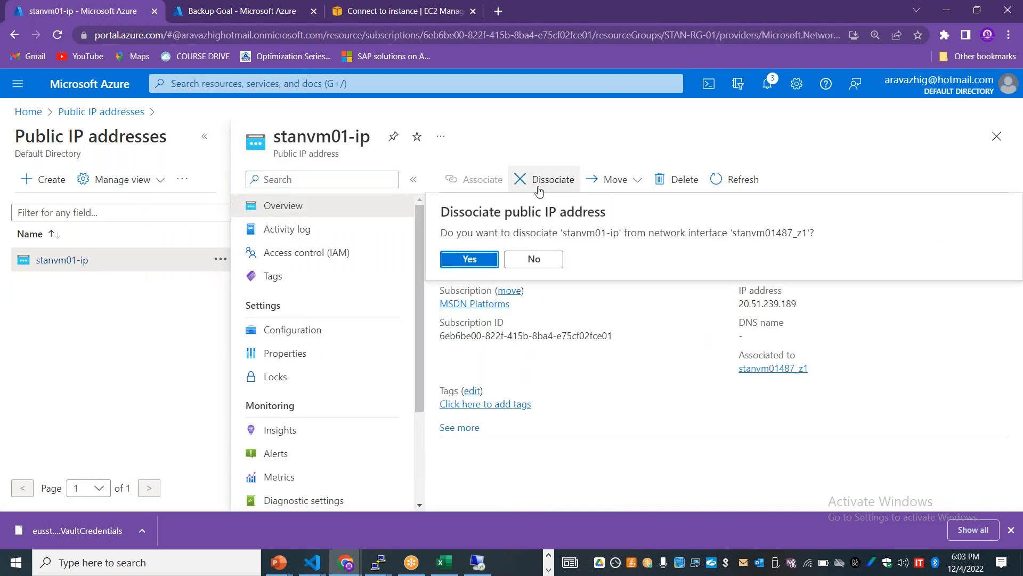
pyautogui.click(469, 259)
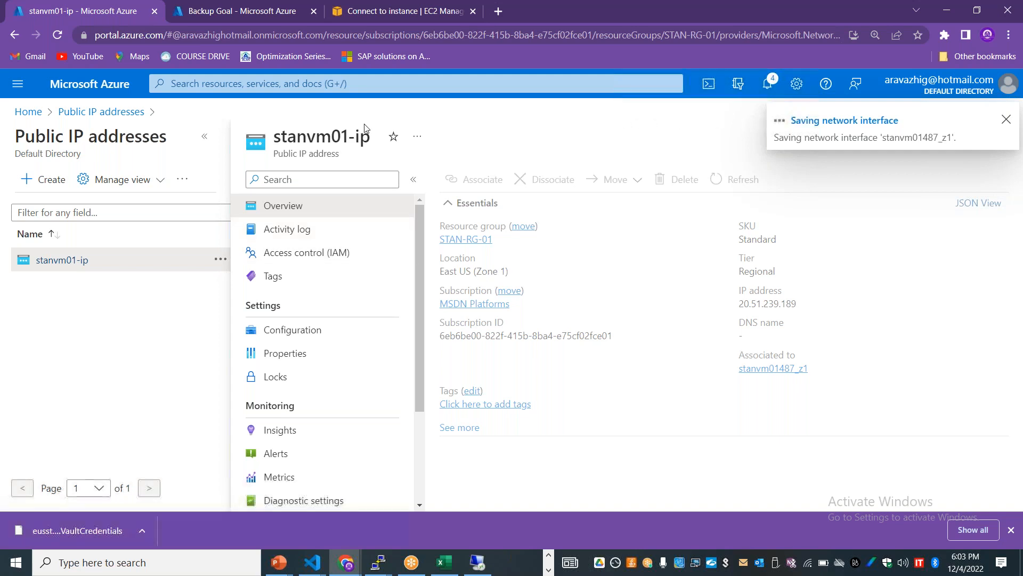
pyautogui.moveTo(371, 137); pyautogui.dragTo(268, 134)
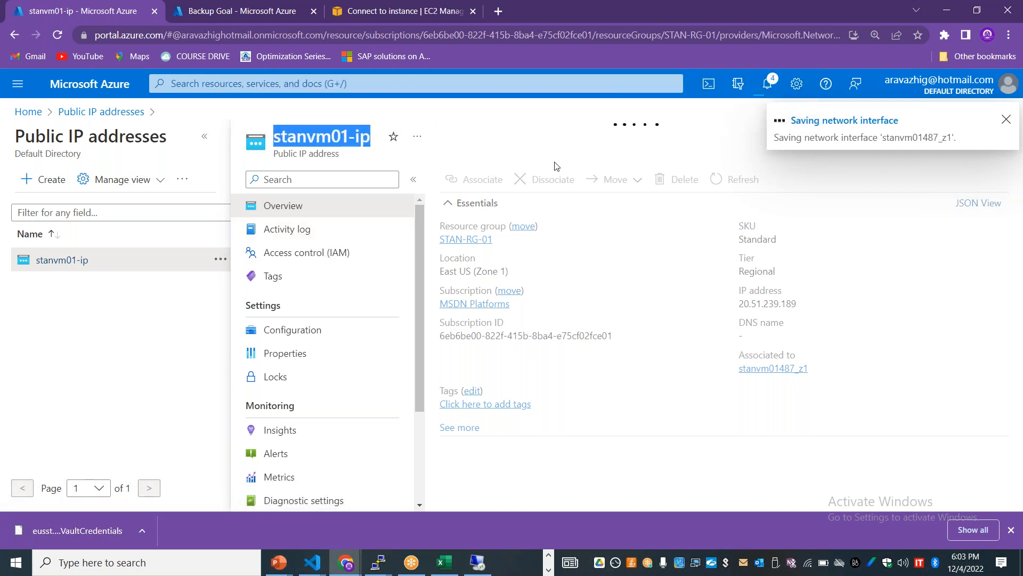
pyautogui.click(799, 305)
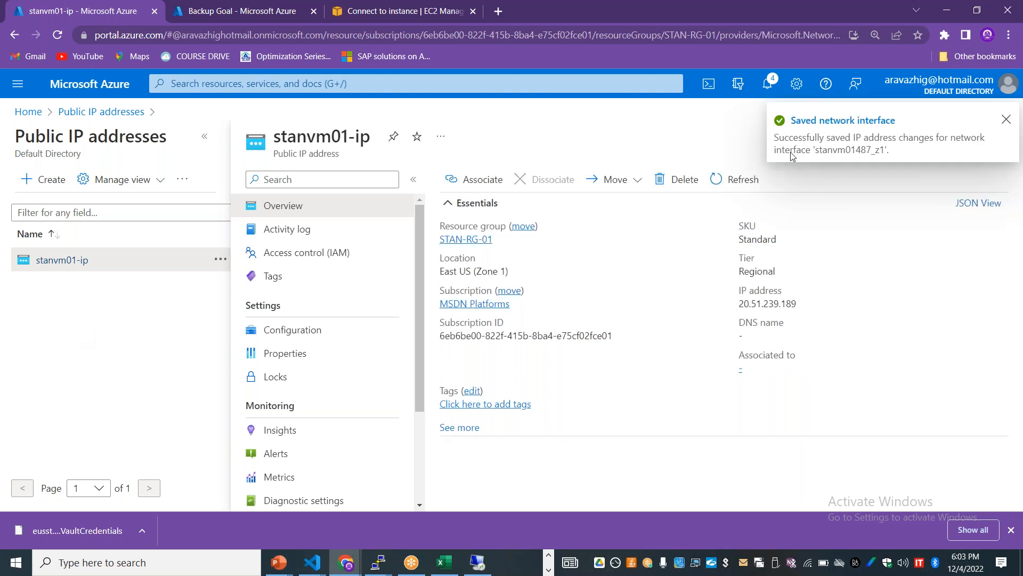
pyautogui.click(1007, 120)
# Step: Associate the stanvm01-ip public IP address with the stanvm02 network interface in resource group STAN-RG-01
pyautogui.click(480, 180)
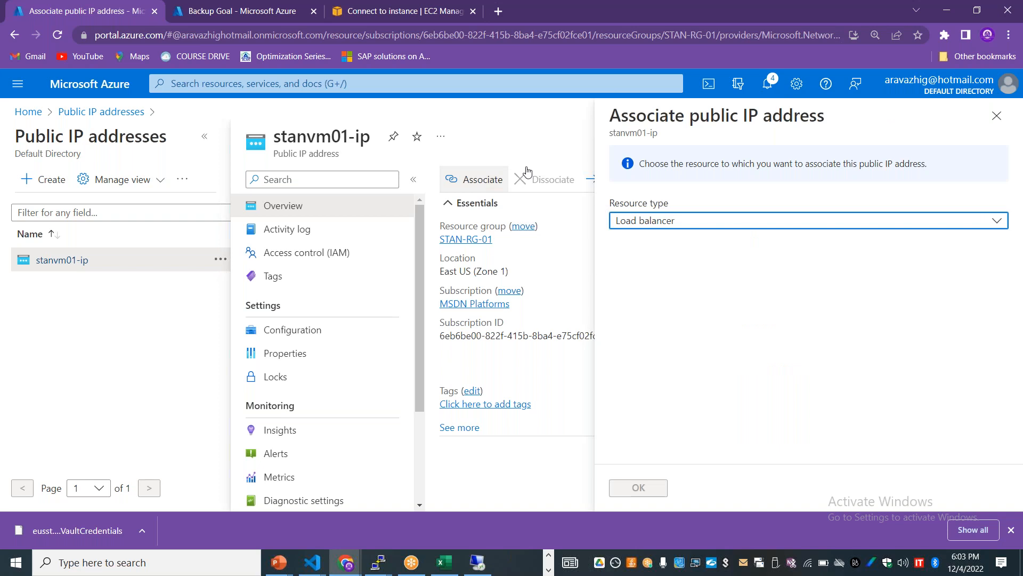
pyautogui.click(679, 222)
pyautogui.click(647, 265)
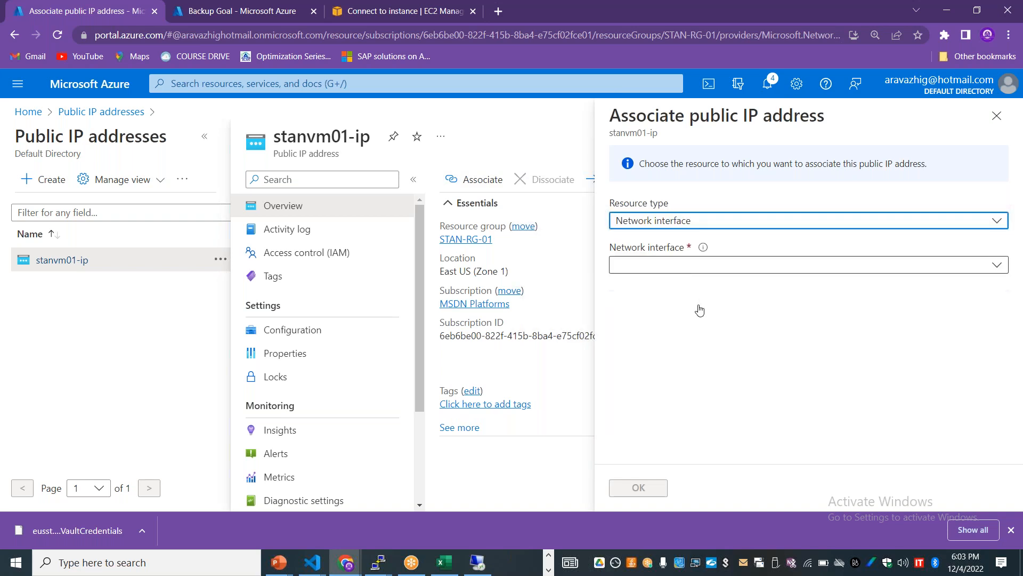
pyautogui.click(670, 265)
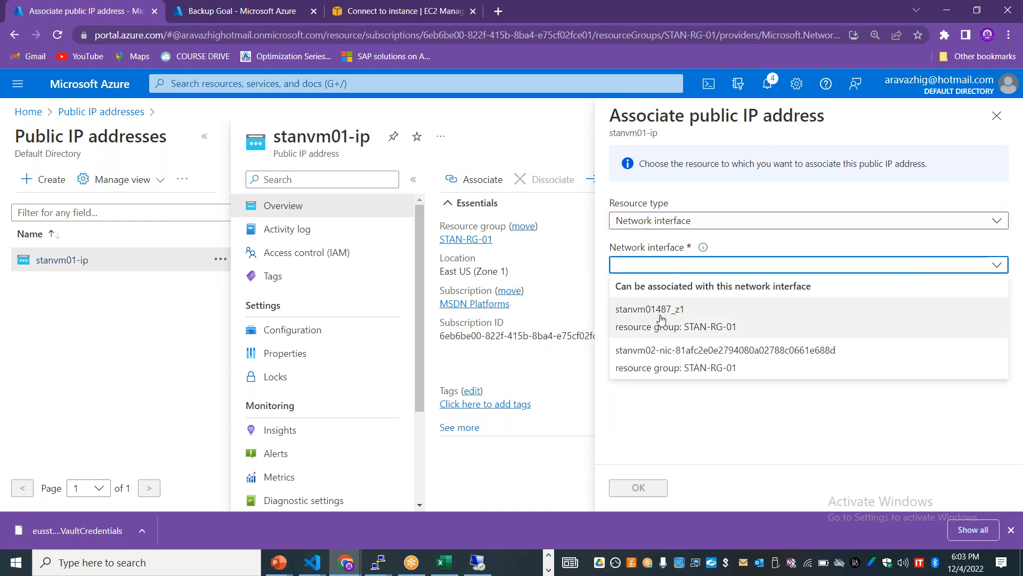
pyautogui.click(652, 358)
pyautogui.click(622, 488)
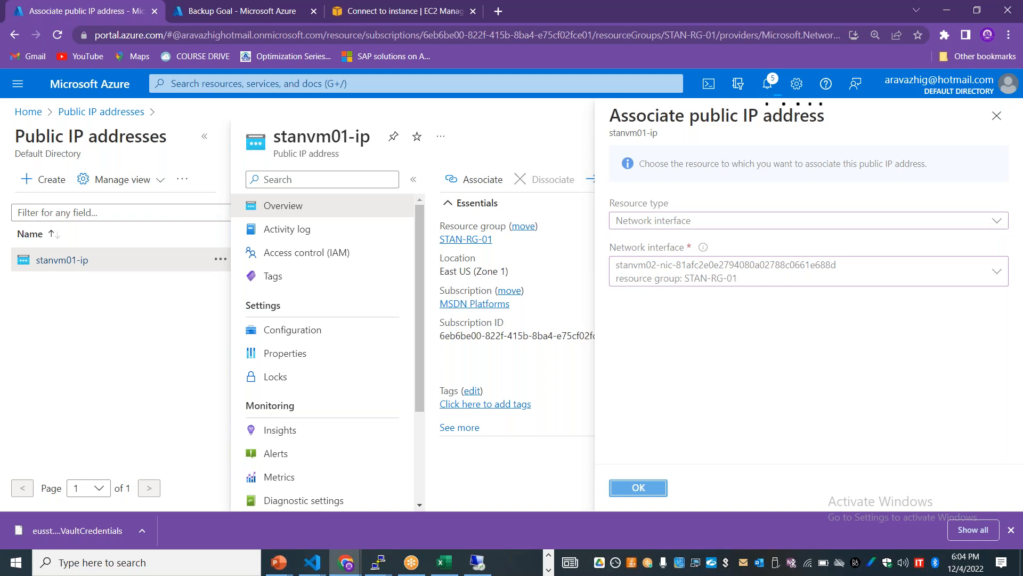
# Step: Return to the remote AWS instance, open the saved passphrase text file from the registration wizard, and copy its full contents
pyautogui.click(477, 562)
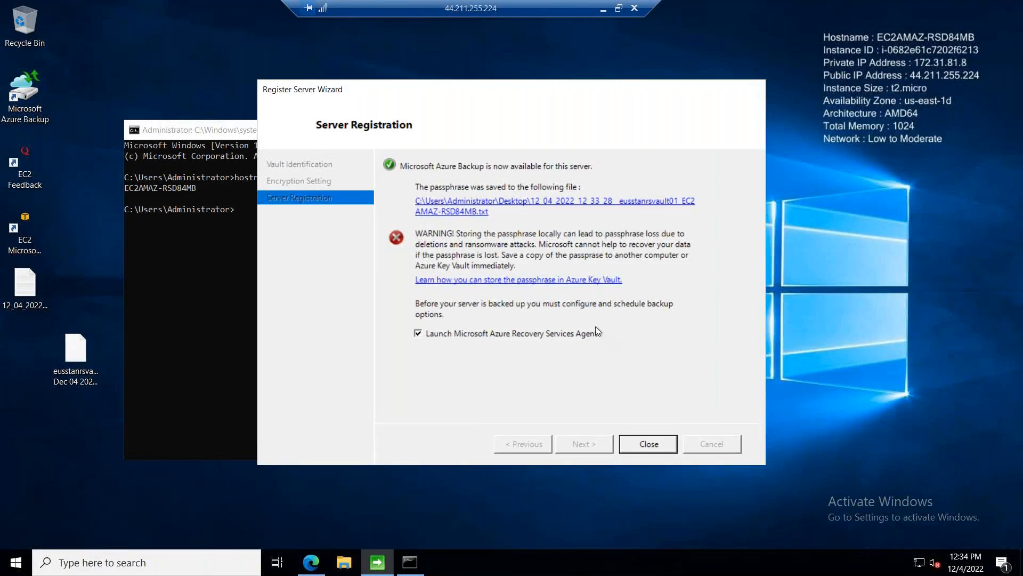
pyautogui.click(458, 208)
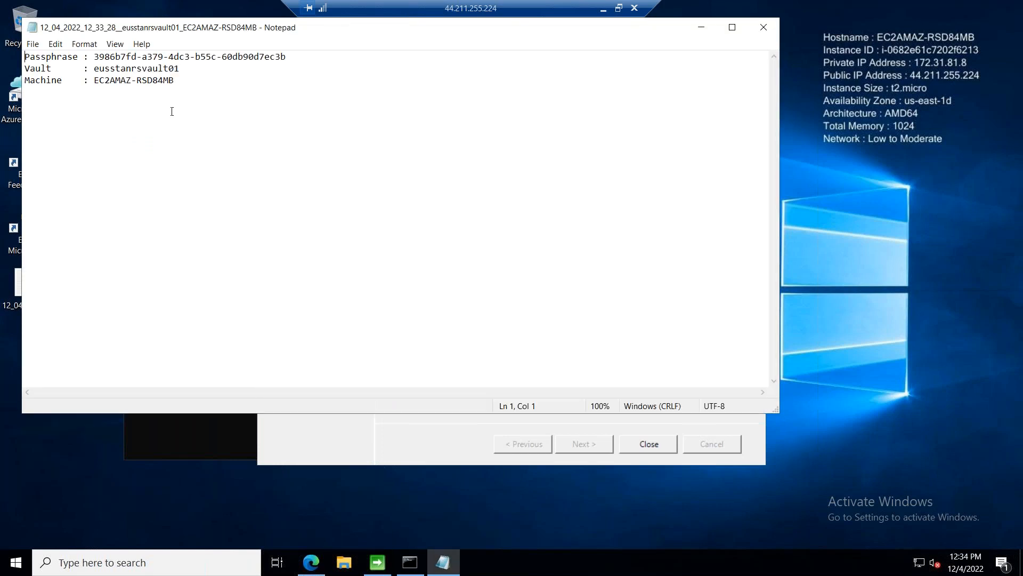
pyautogui.keyDown('shift'); pyautogui.click(30, 57); pyautogui.keyUp('shift')
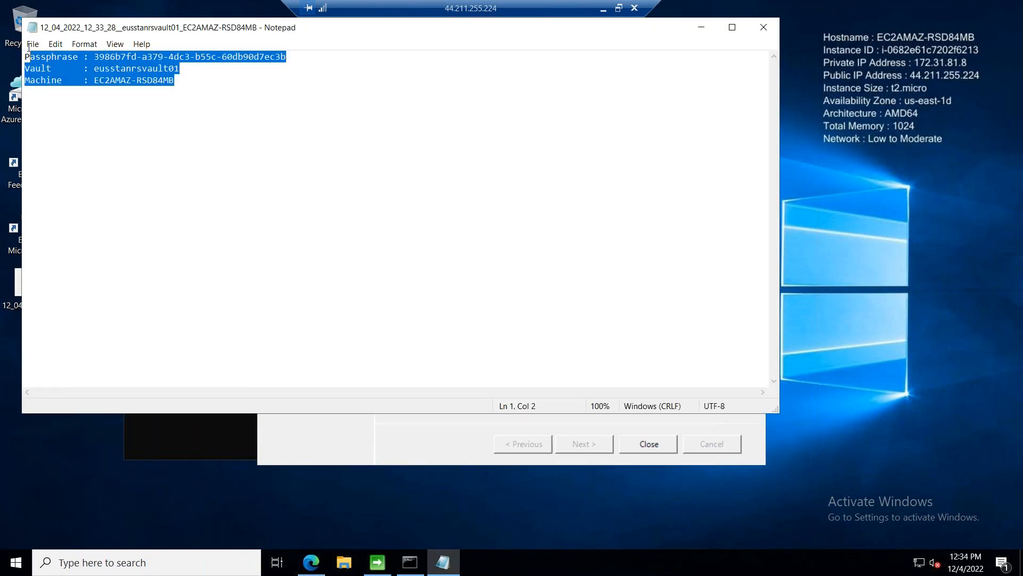
pyautogui.moveTo(185, 84); pyautogui.dragTo(28, 54)
# Step: Paste the copied encryption passphrase details into the local Notepad note, and close the remote passphrase file and registration wizard
pyautogui.click(603, 10)
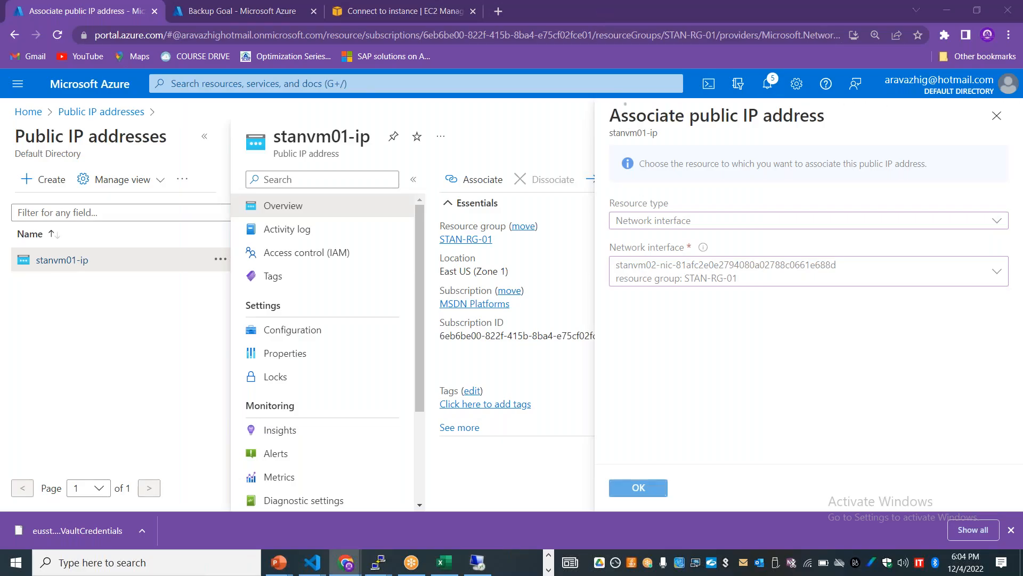
pyautogui.hotkey('alt', 'Tab')
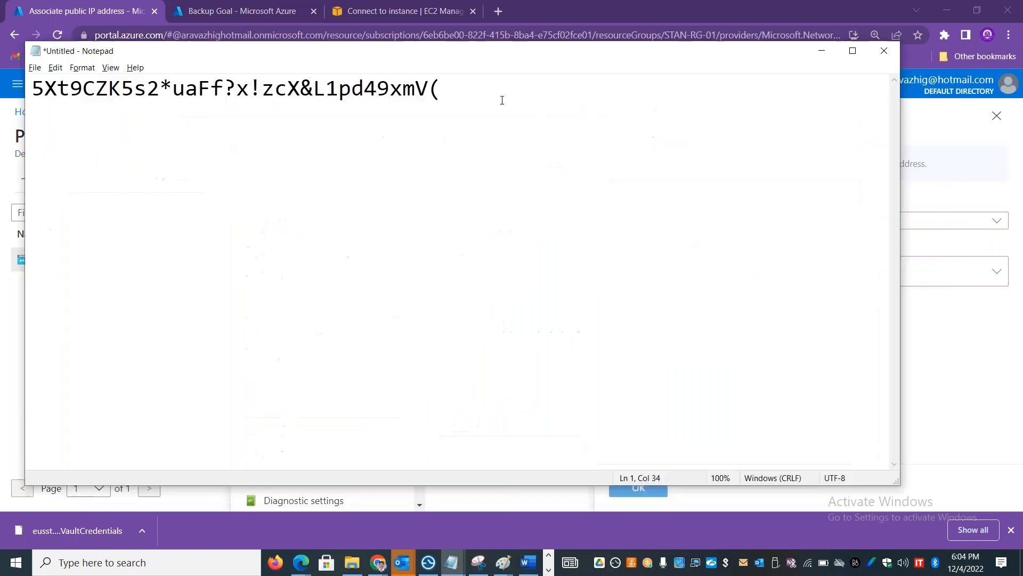
pyautogui.hotkey('ctrl', 'v')
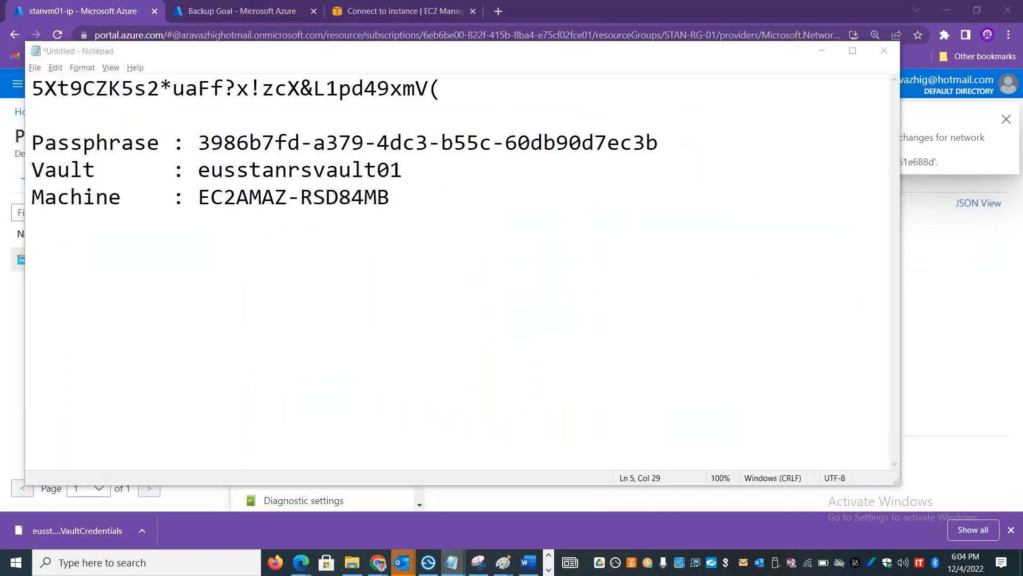
pyautogui.hotkey('alt', 'Tab')
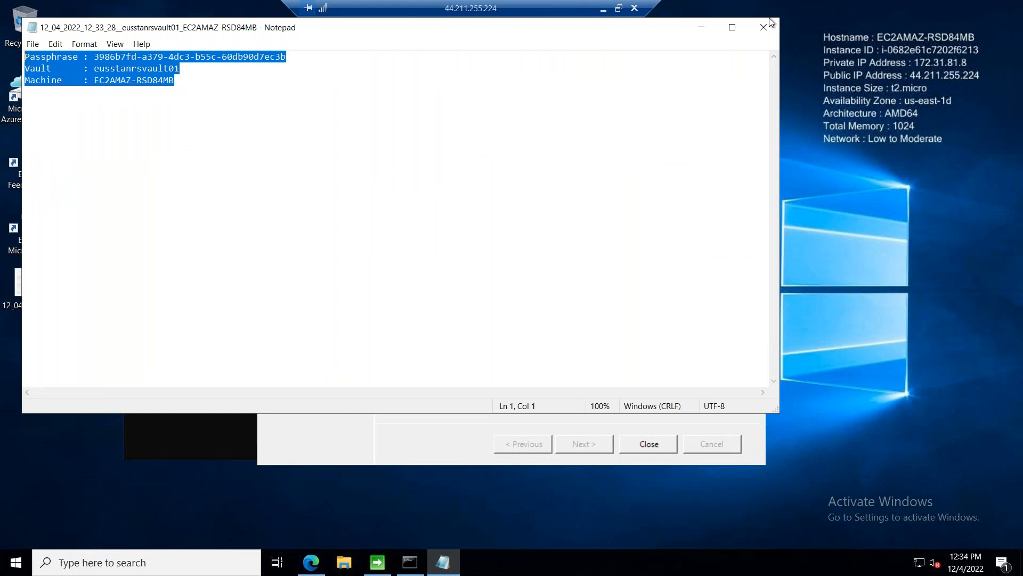
pyautogui.click(764, 27)
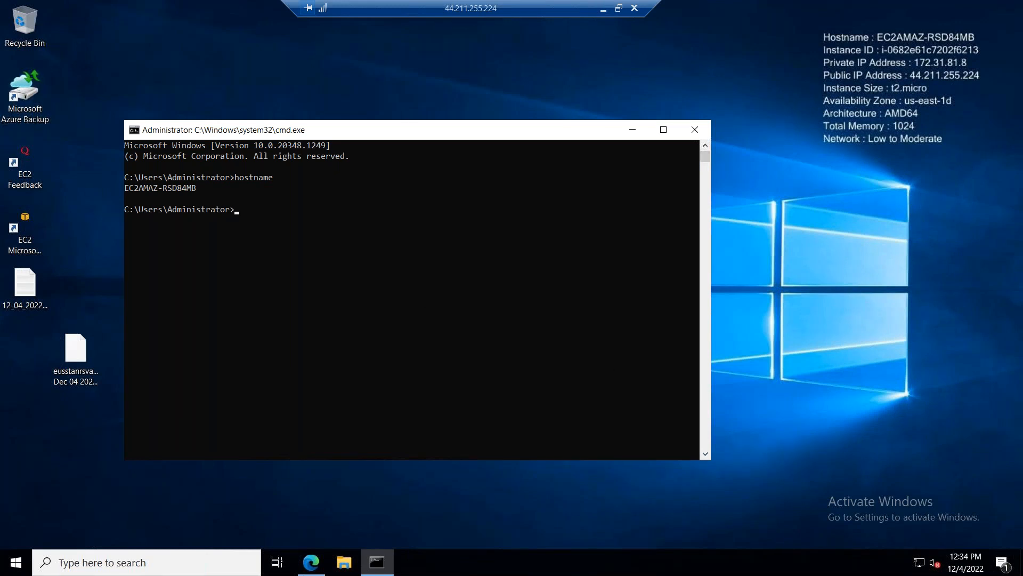
# Step: Start scheduling a backup in Microsoft Azure Backup on the AWS instance and add the C:\Boot folder as the backup item
pyautogui.doubleClick(27, 98)
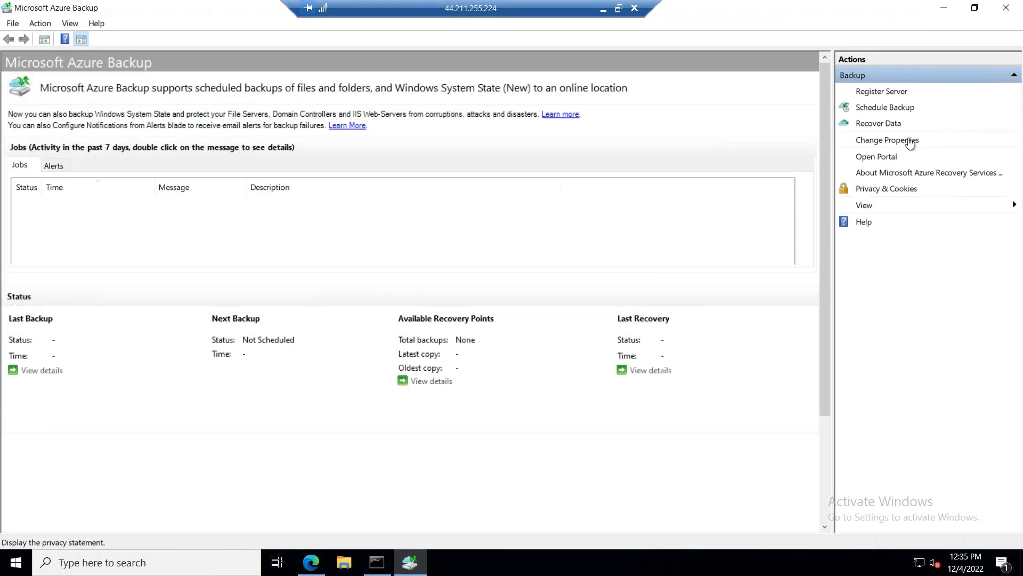
pyautogui.click(882, 108)
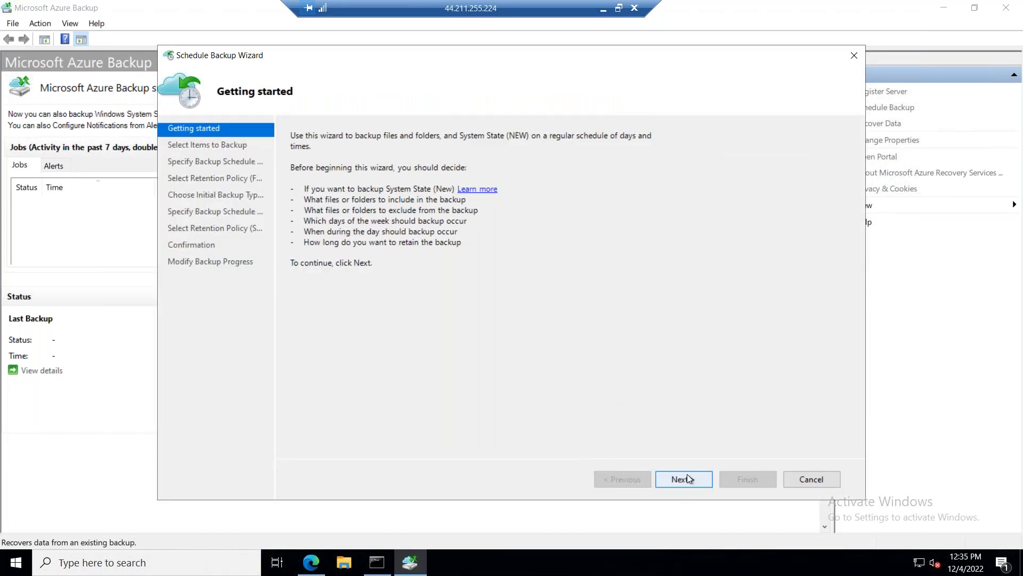
pyautogui.click(683, 479)
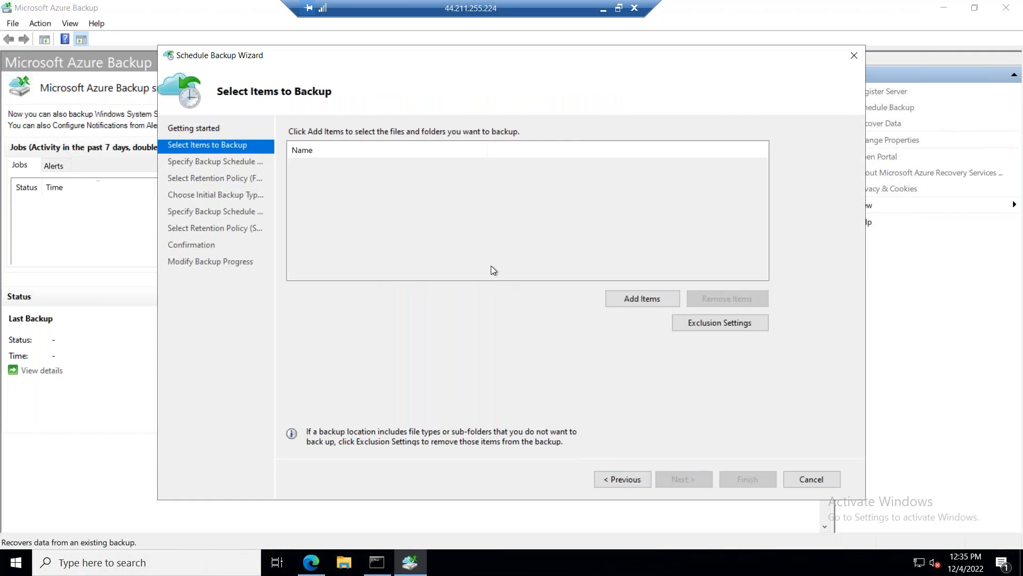
pyautogui.click(625, 300)
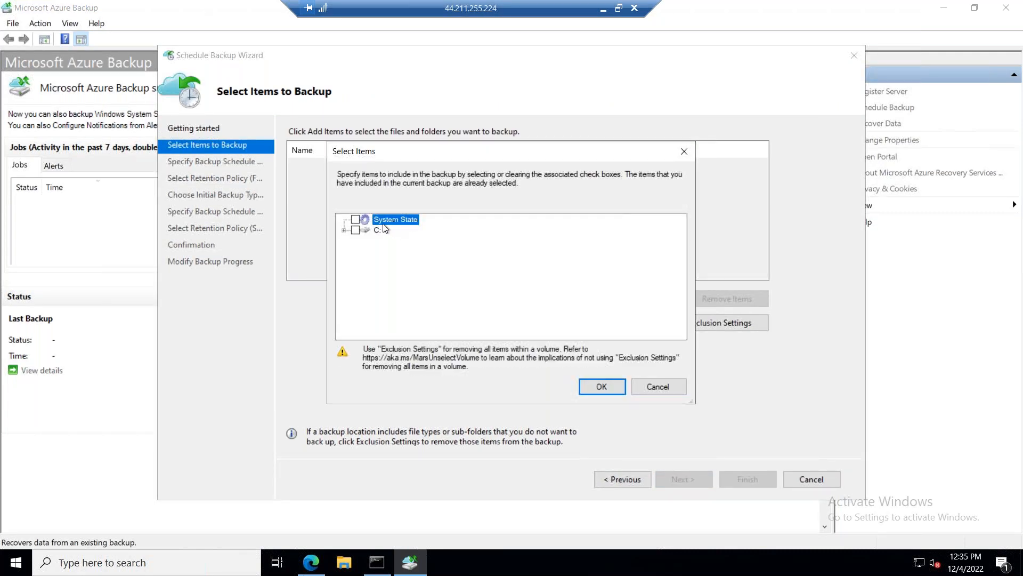
pyautogui.click(344, 230)
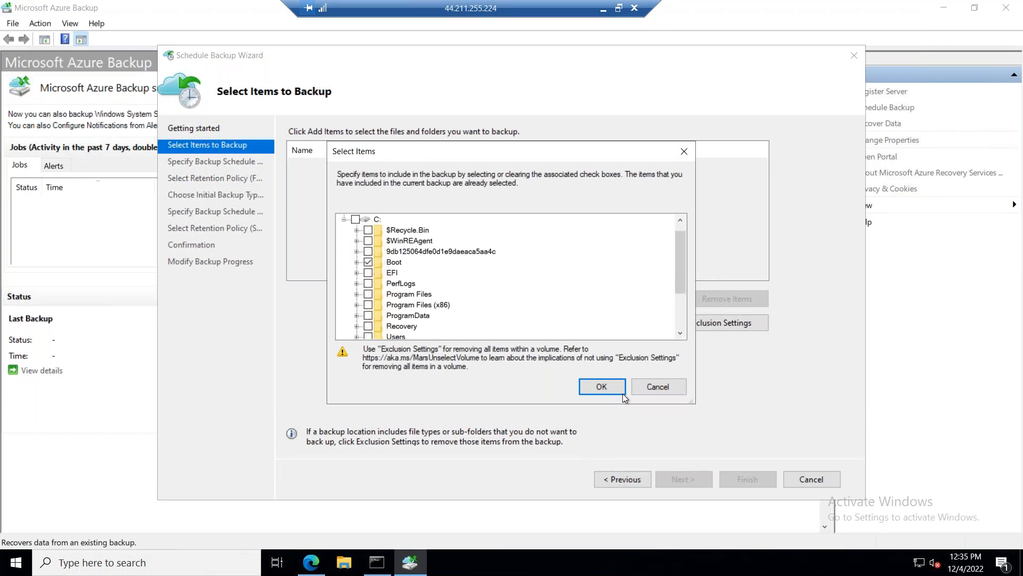
pyautogui.click(602, 387)
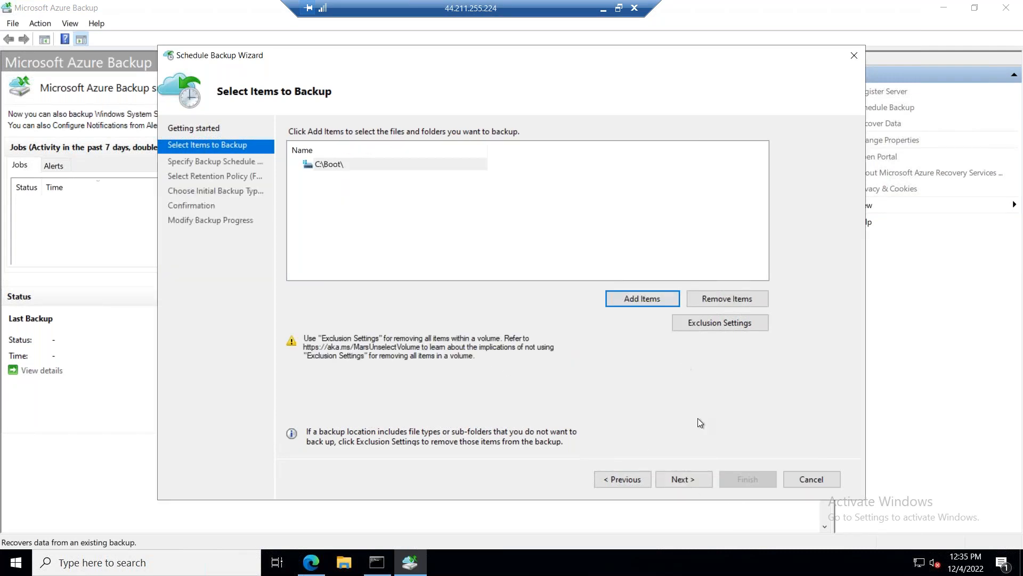
# Step: Accept the daily 6:30 AM backup schedule and disable the weekly, monthly and yearly retention policies
pyautogui.click(694, 479)
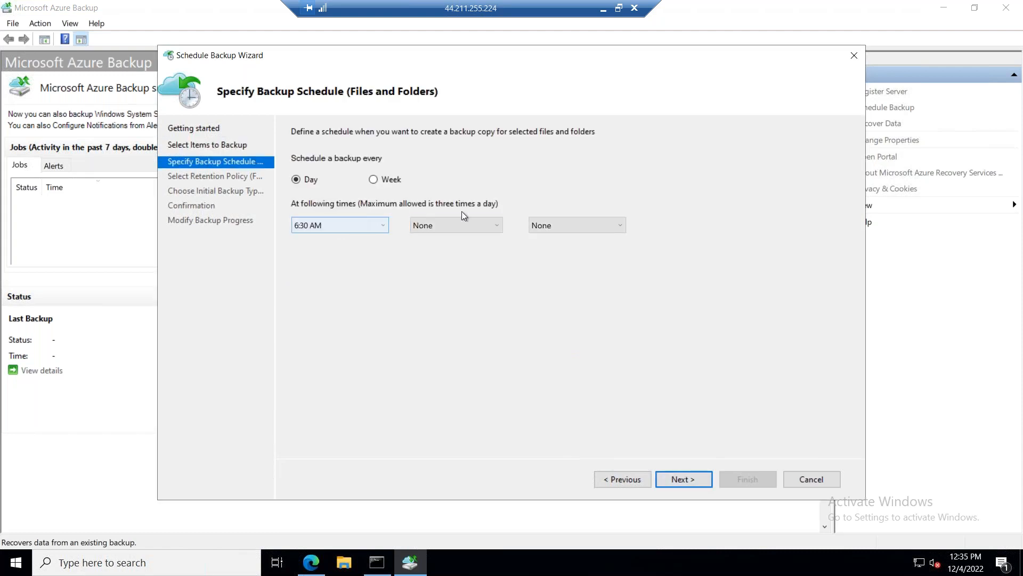
pyautogui.click(688, 484)
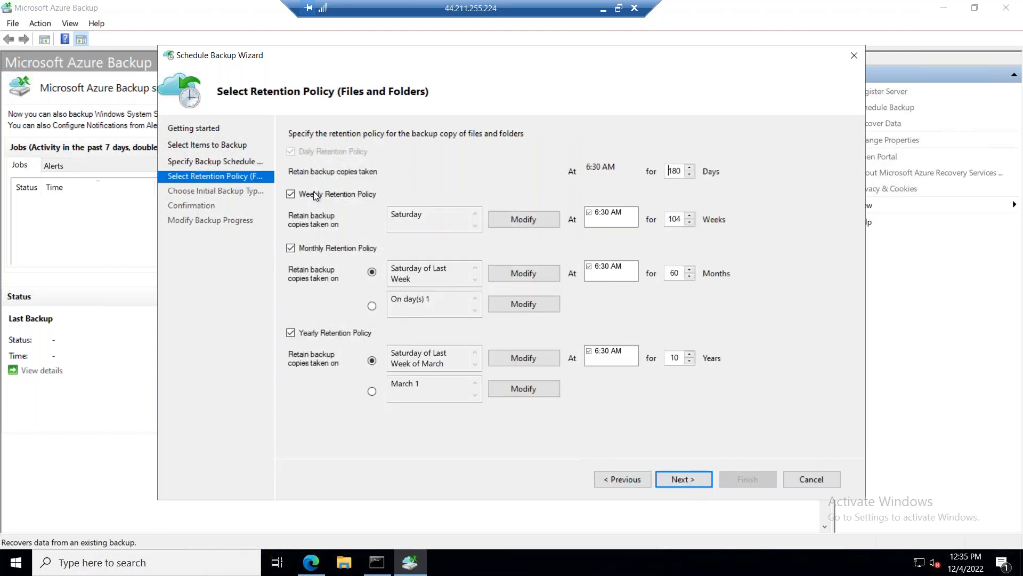
pyautogui.click(315, 194)
pyautogui.click(309, 247)
pyautogui.click(315, 332)
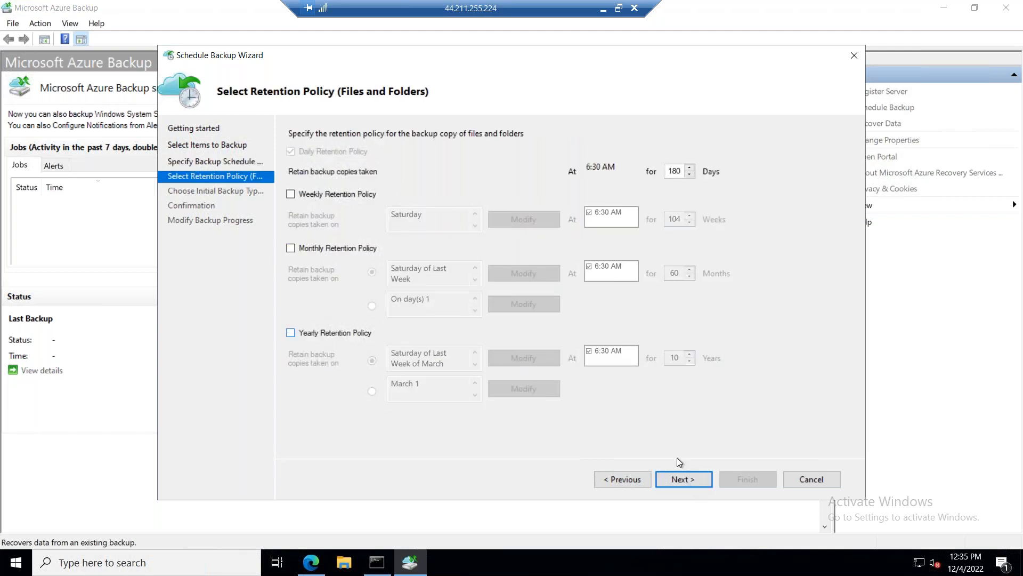
pyautogui.click(689, 482)
# Step: Return to the files-and-folders retention policy and set daily retention to 1 day
pyautogui.click(617, 480)
pyautogui.moveTo(670, 171); pyautogui.dragTo(742, 181)
pyautogui.write('1')
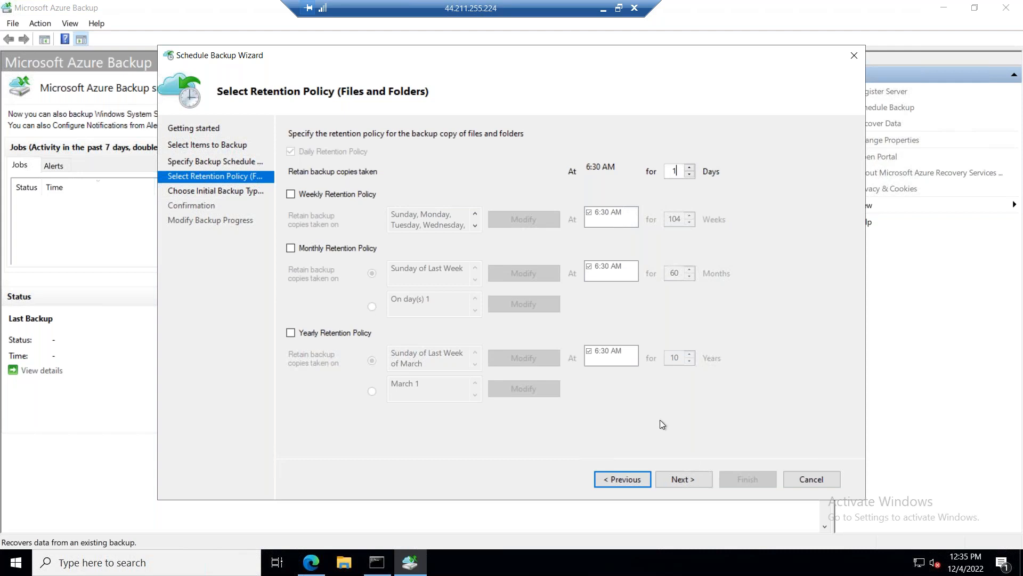
pyautogui.click(680, 484)
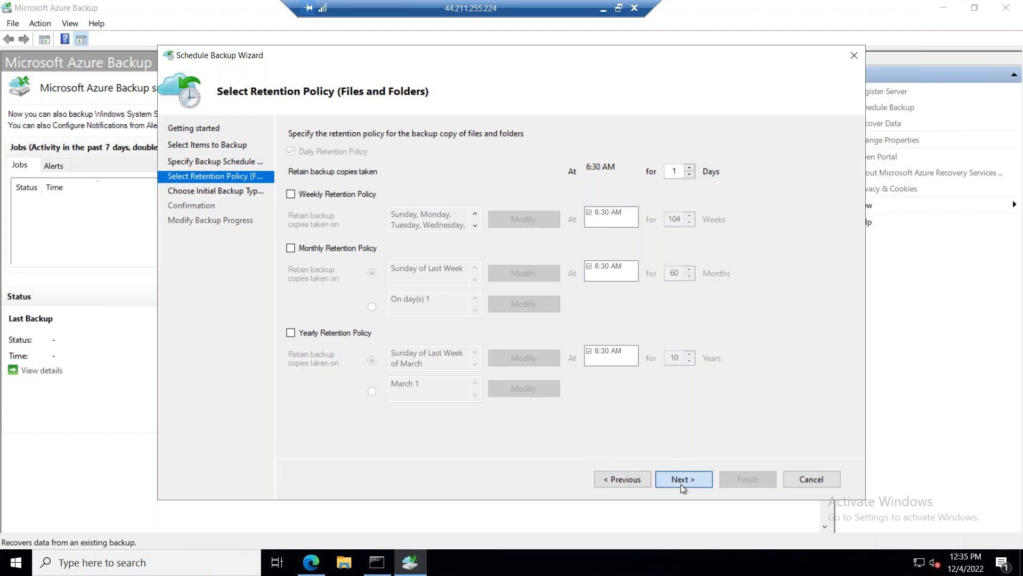
pyautogui.click(645, 480)
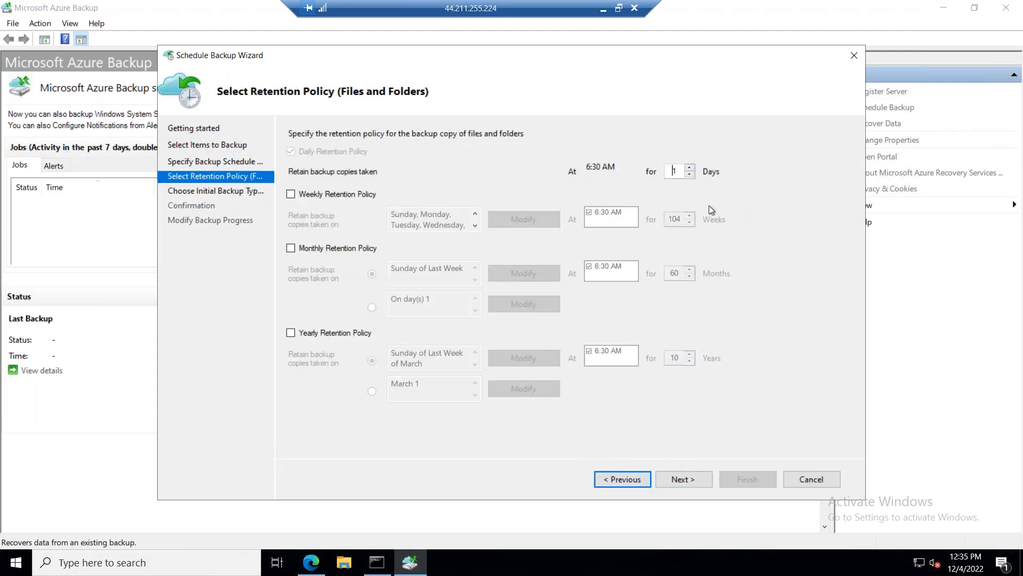
# Step: Keep the initial backup as an online transfer over the network and create the files-and-folders backup schedule
pyautogui.click(684, 479)
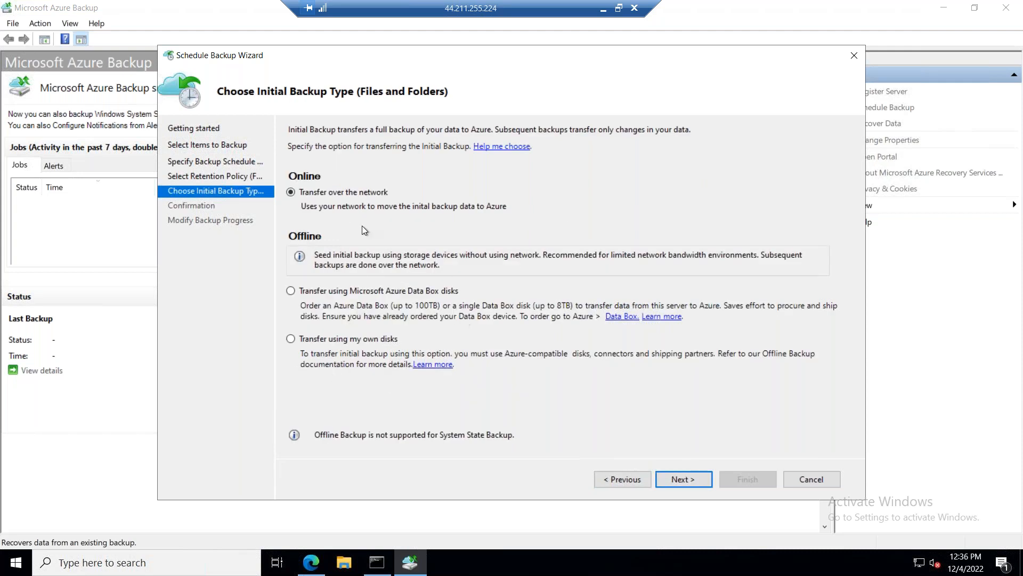
pyautogui.click(688, 480)
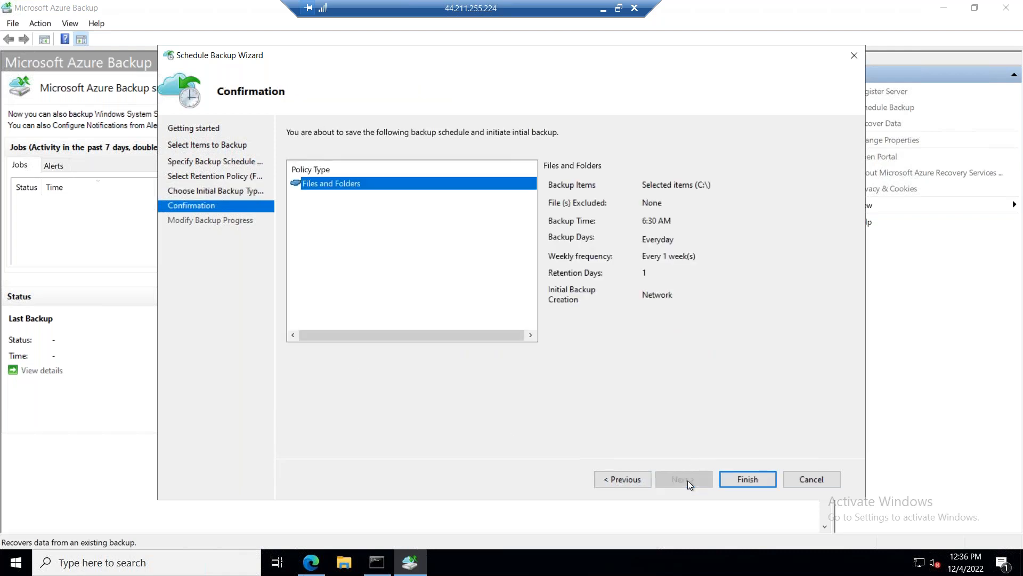
pyautogui.click(739, 476)
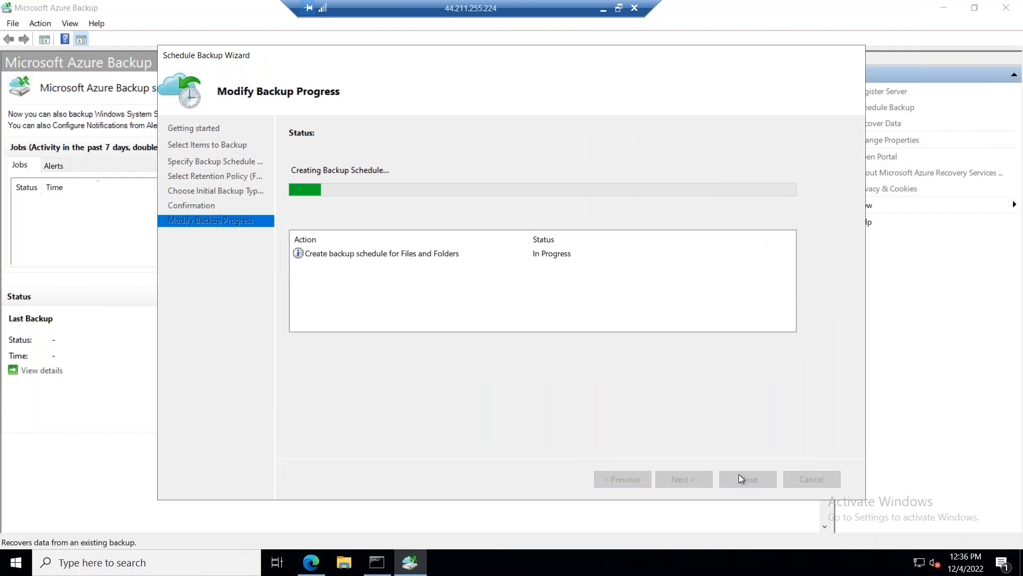
# Step: Switch to the local Azure portal, copy the stanvm01-ip address, and start a Remote Desktop connection to 20.51.239.189
pyautogui.click(603, 8)
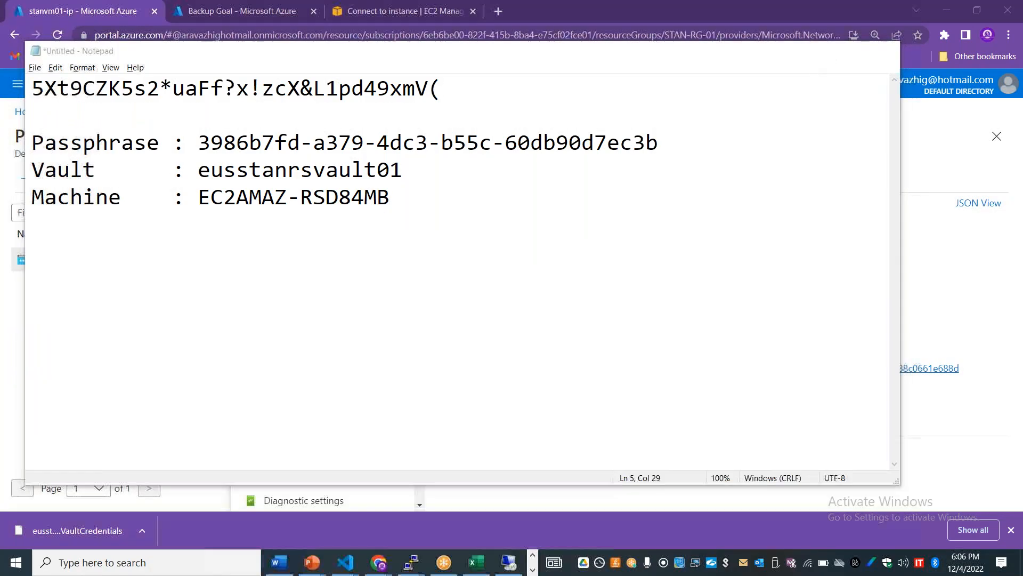
pyautogui.click(822, 51)
pyautogui.click(805, 304)
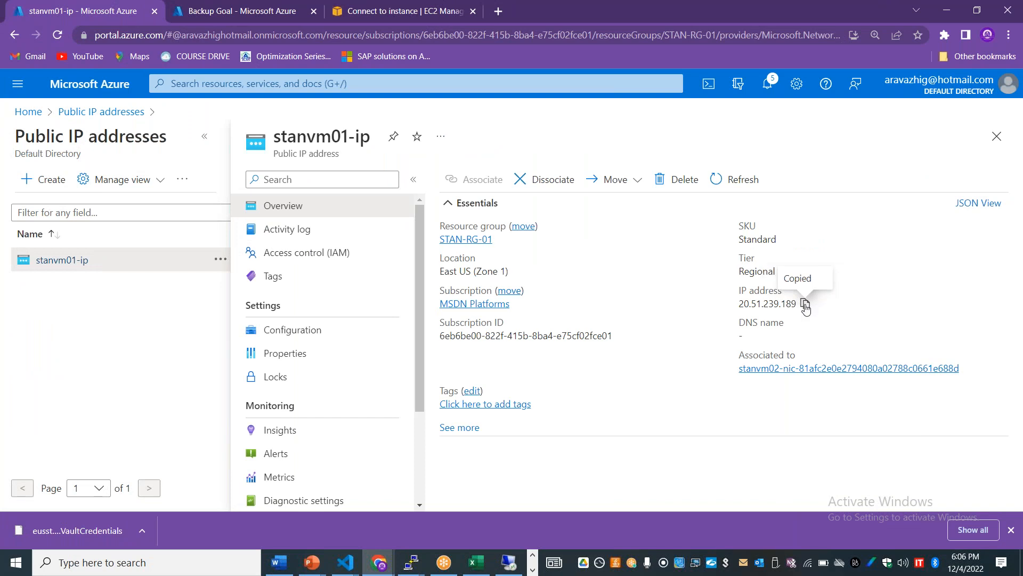
pyautogui.press('super')
pyautogui.write('mstsc')
pyautogui.press('Return')
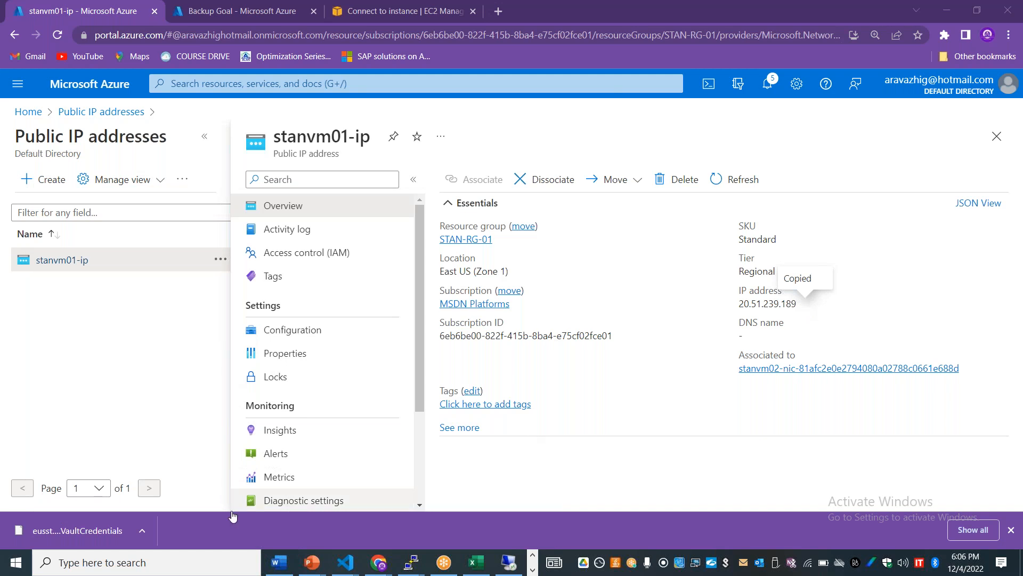
pyautogui.hotkey('ctrl', 'v')
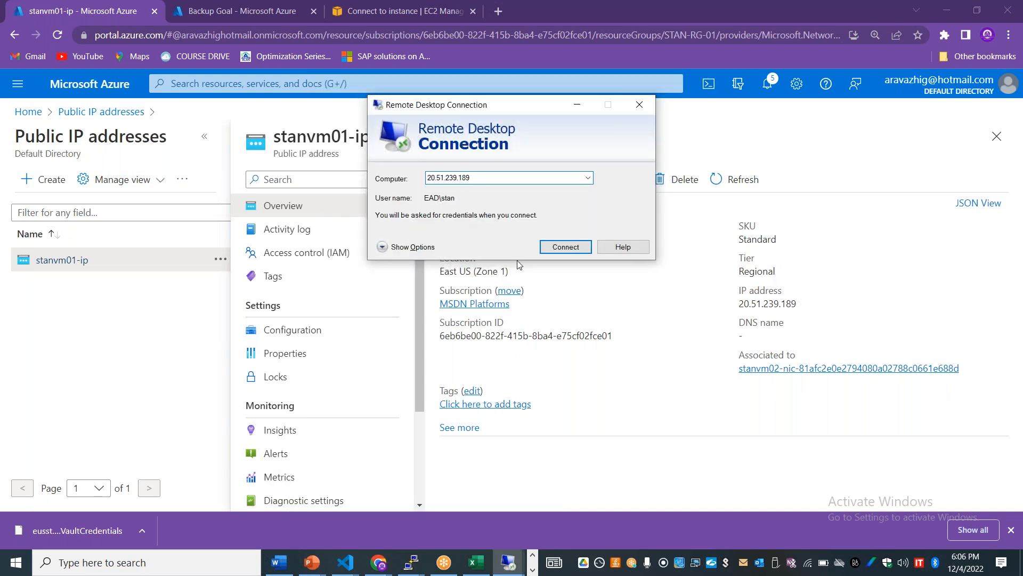
pyautogui.click(555, 246)
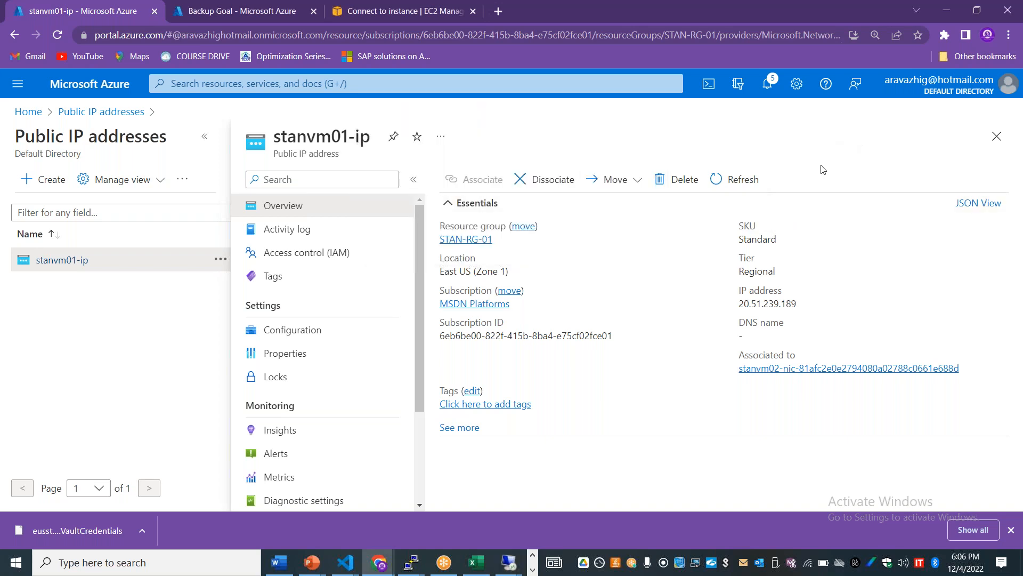
# Step: Refresh the stanvm01-ip details, close them, and open the Virtual machines list from the portal home page
pyautogui.click(717, 179)
pyautogui.click(997, 136)
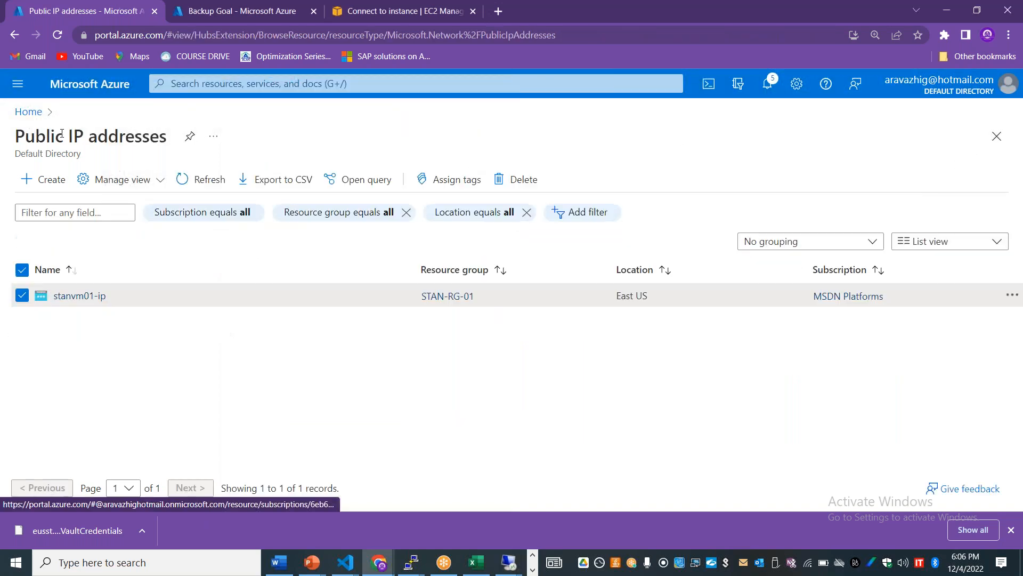
pyautogui.click(28, 112)
pyautogui.click(329, 183)
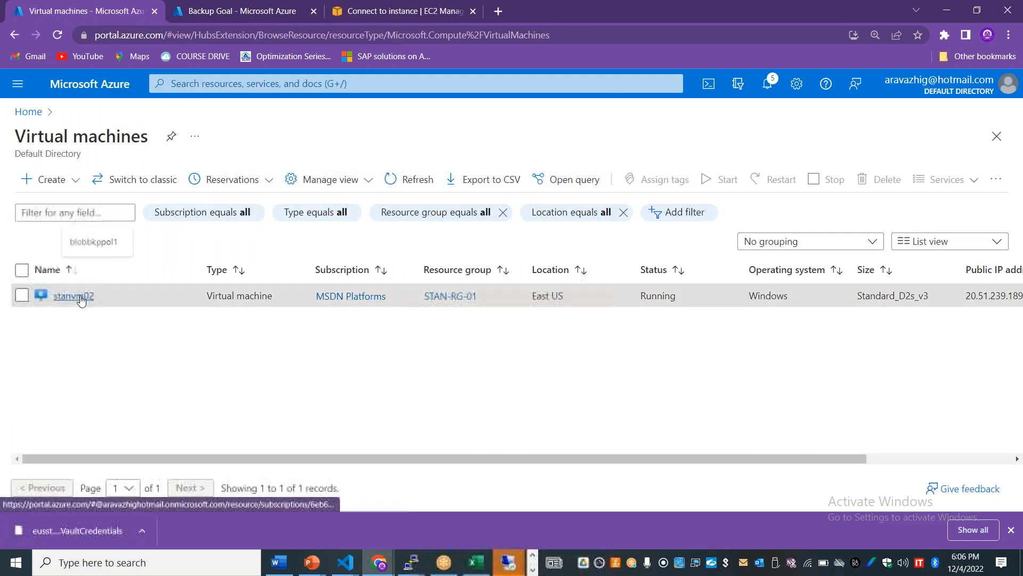
# Step: Open the stanvm02 virtual machine, copy its public IP address, and check its networking settings for inbound port rules
pyautogui.click(75, 296)
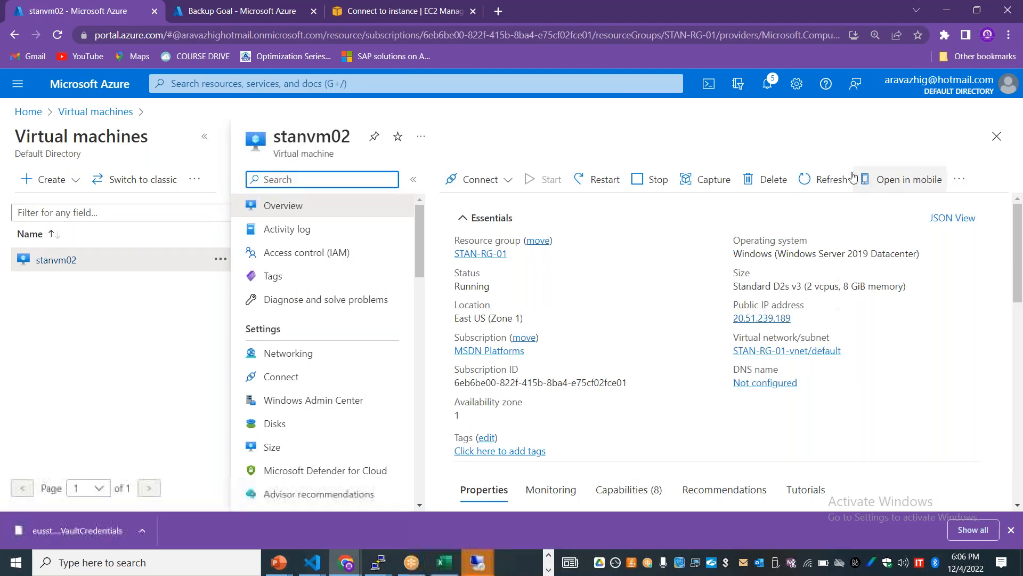
pyautogui.click(799, 318)
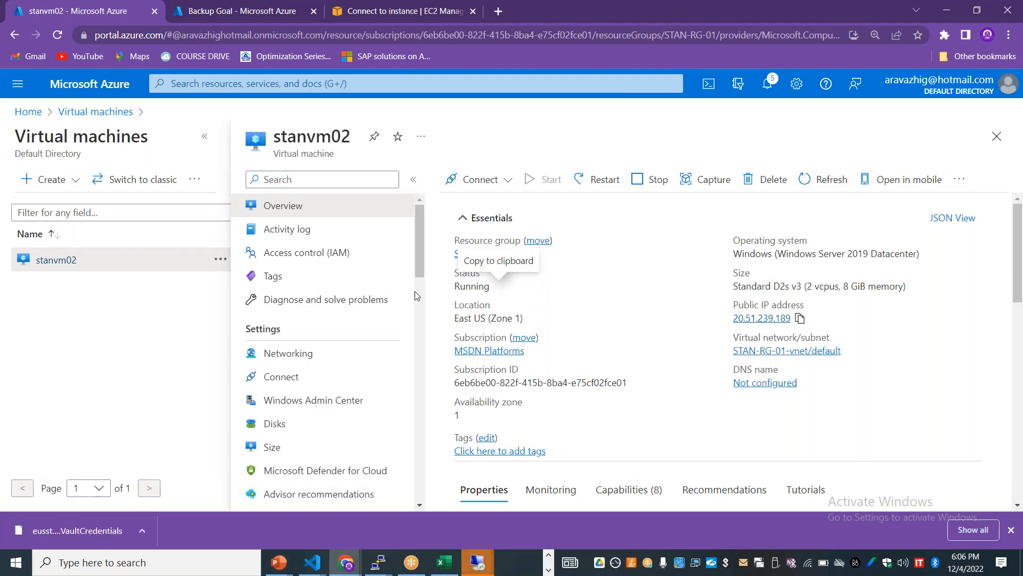
pyautogui.click(315, 354)
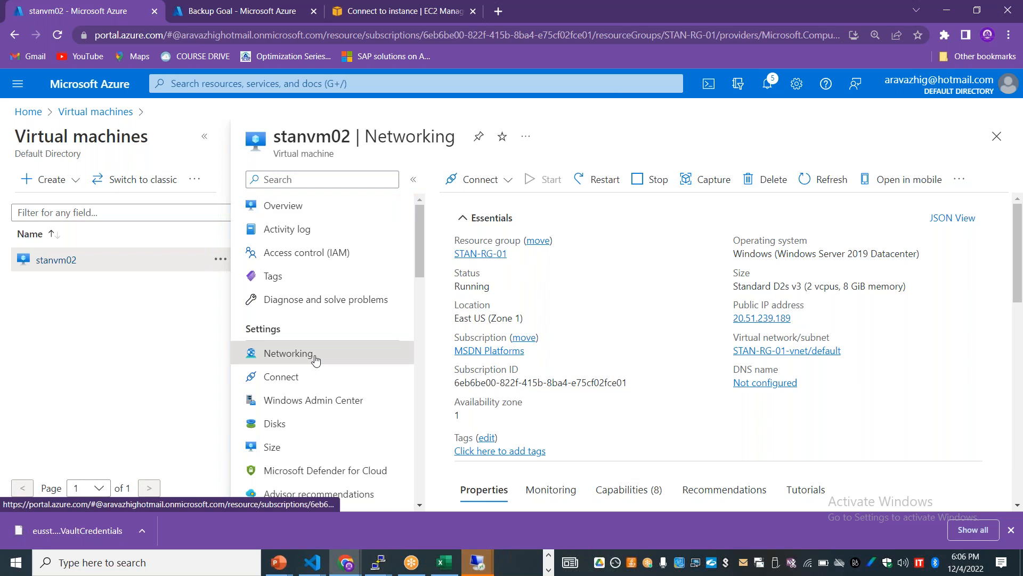
pyautogui.click(204, 137)
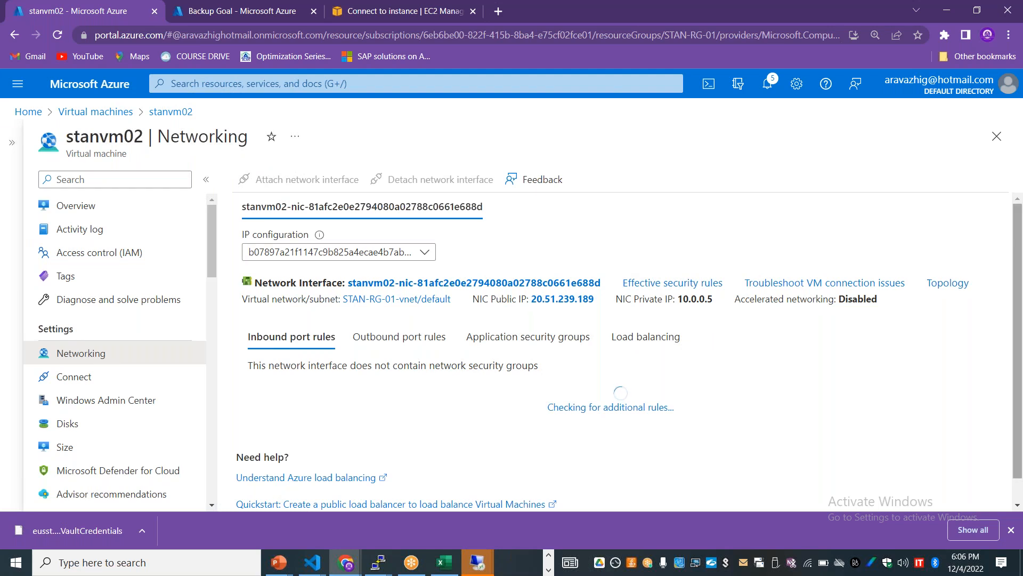
pyautogui.moveTo(1021, 240); pyautogui.dragTo(1019, 265)
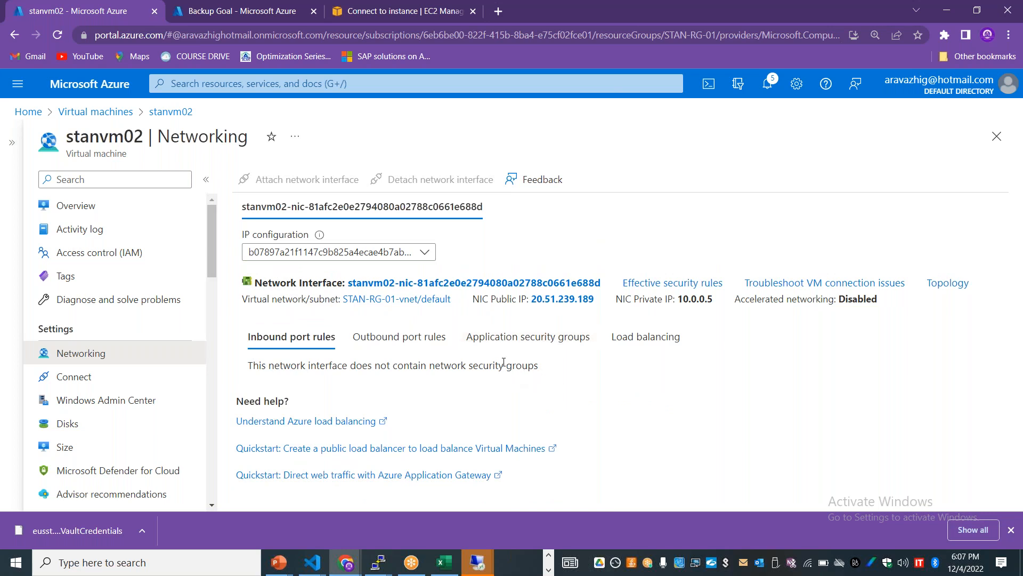
pyautogui.click(413, 252)
pyautogui.click(661, 237)
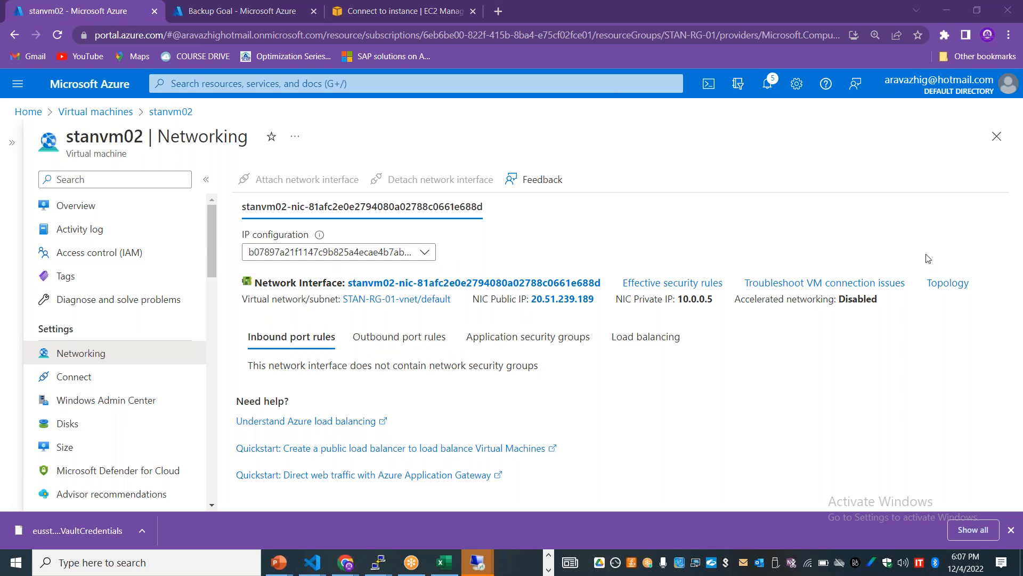
# Step: Search the portal for network security groups and open stanvm01-nsg
pyautogui.click(223, 88)
pyautogui.write('netw')
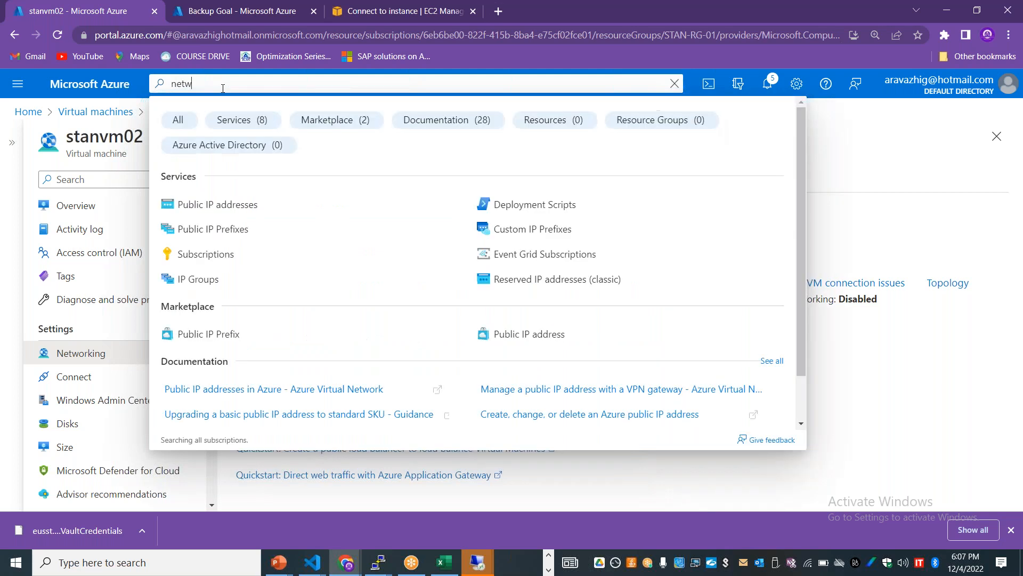
pyautogui.write('ork security groups')
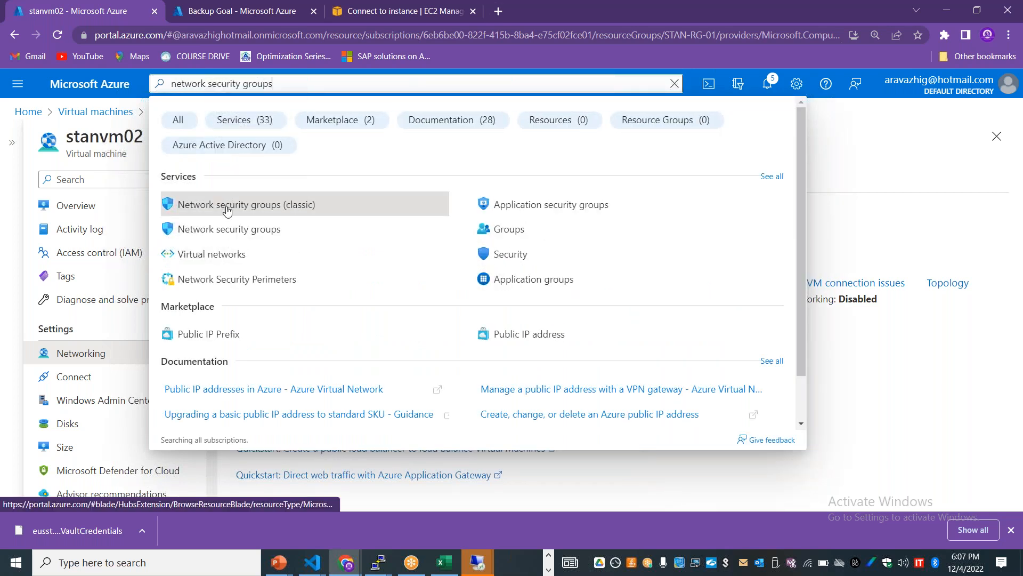
pyautogui.click(229, 204)
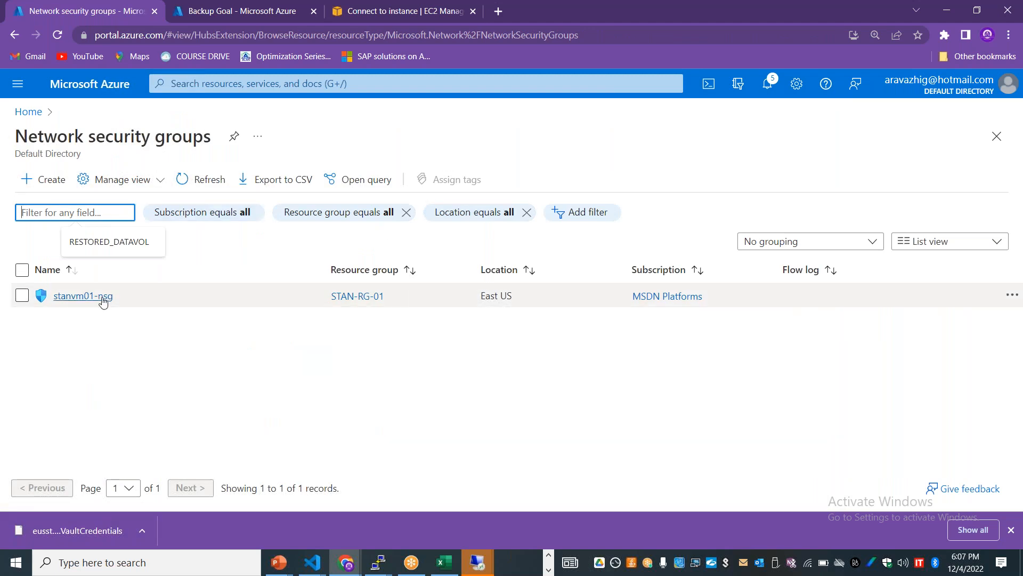
pyautogui.click(60, 303)
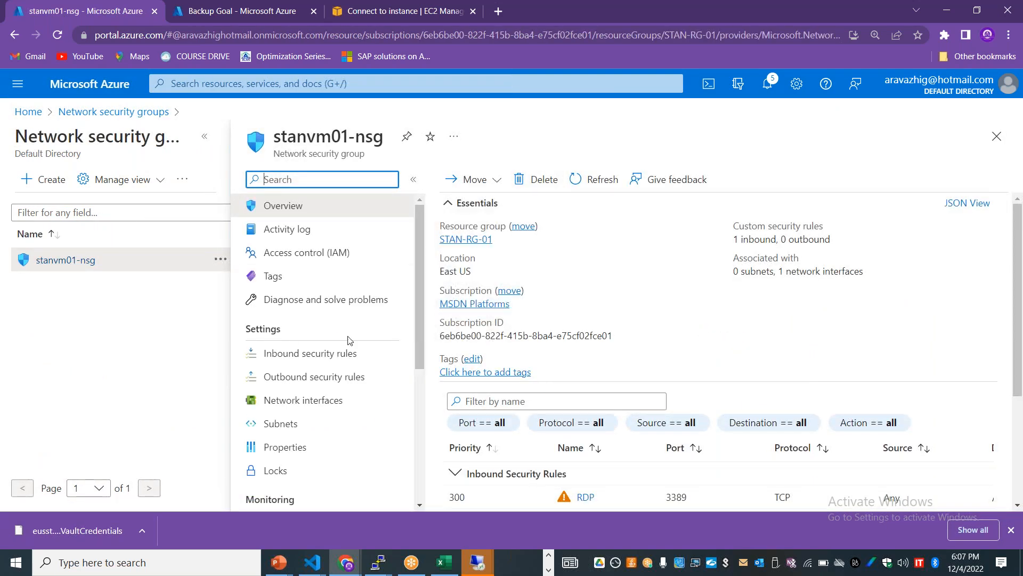
# Step: Associate the network interface stanvm02-nic-81afc2e0e2794080a02788c0661e688d with the stanvm01-nsg network security group
pyautogui.click(333, 410)
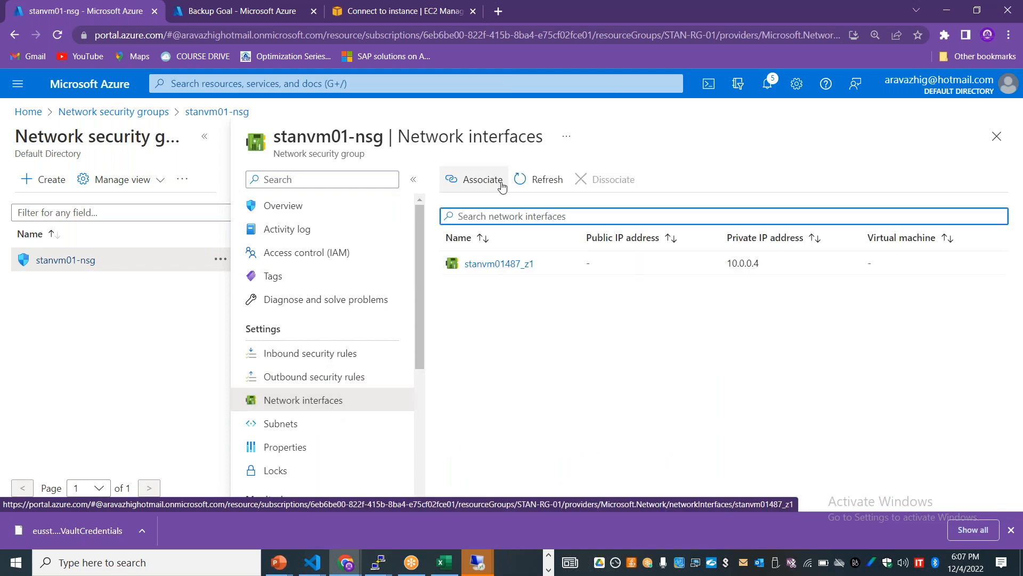
pyautogui.click(478, 180)
pyautogui.click(696, 183)
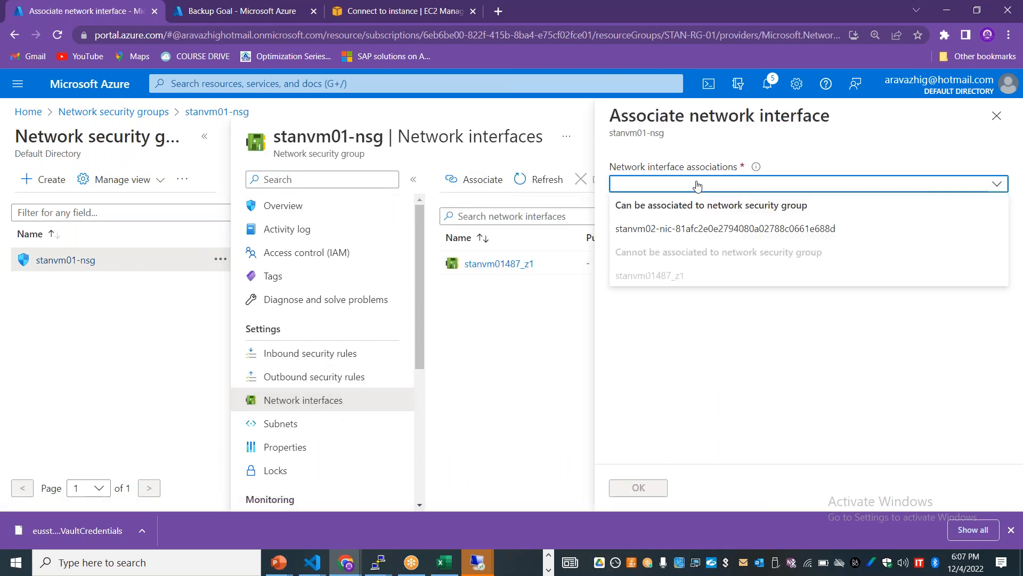
pyautogui.click(685, 230)
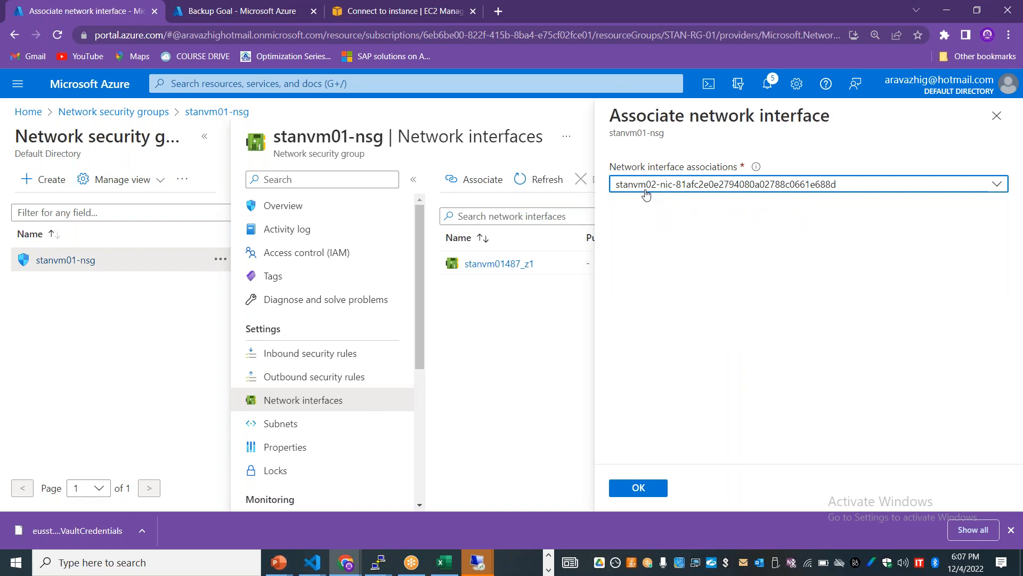
pyautogui.click(621, 491)
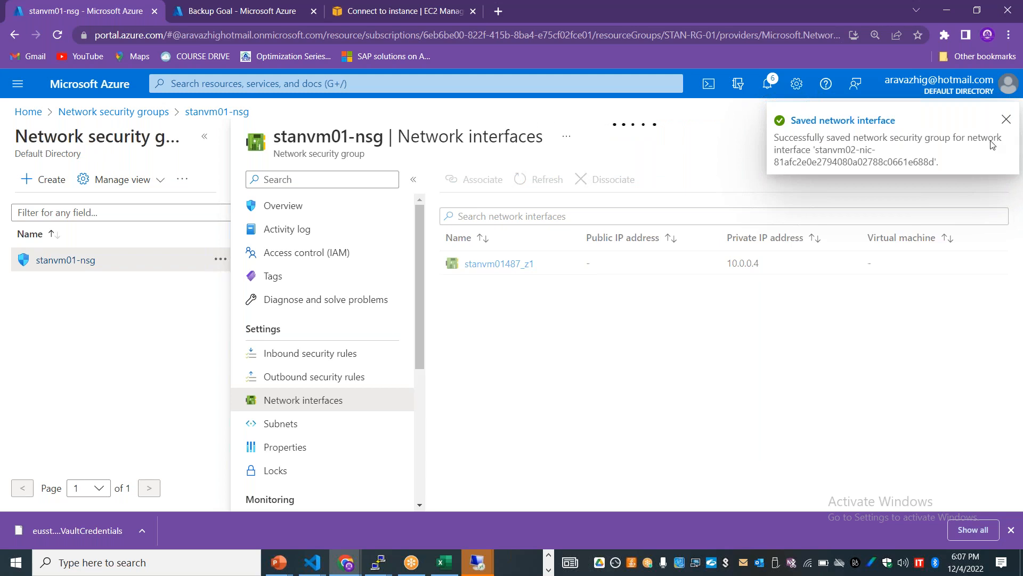
# Step: Check the RDP rule in the inbound security rules of stanvm01-nsg and try a Remote Desktop connection to 20.51.239.189
pyautogui.click(345, 352)
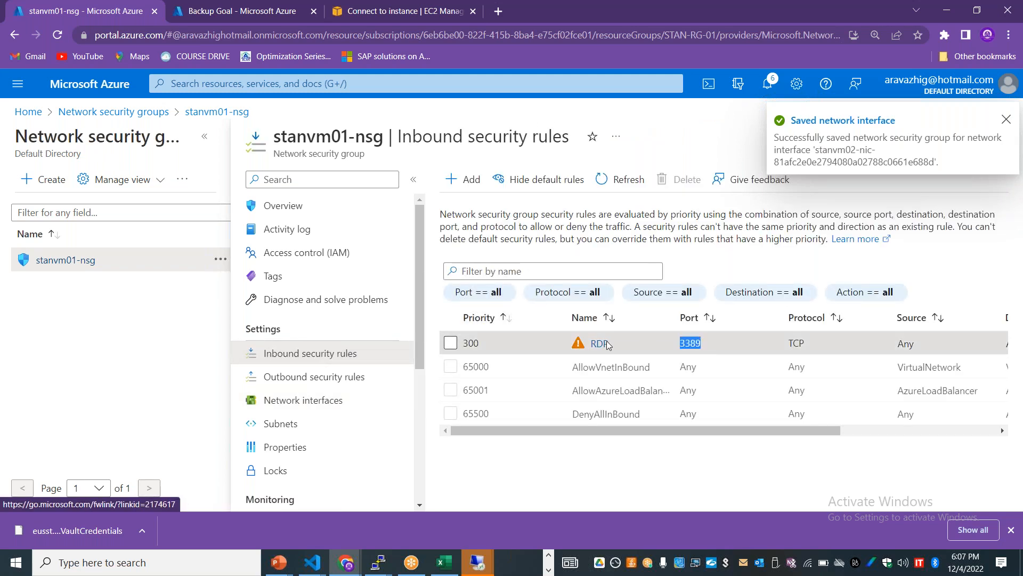
pyautogui.moveTo(648, 342); pyautogui.dragTo(578, 343)
pyautogui.click(481, 558)
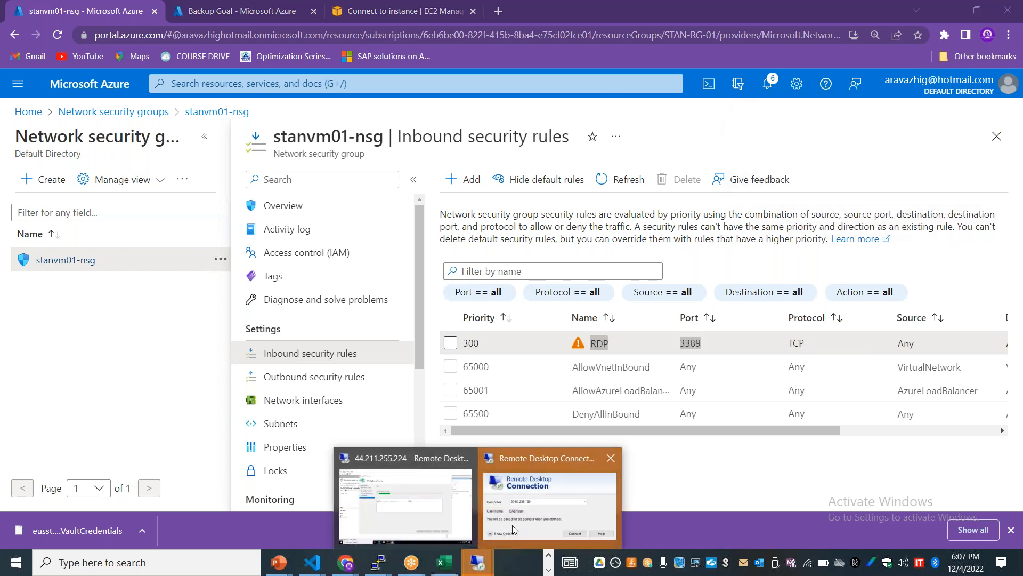
pyautogui.click(513, 526)
pyautogui.click(599, 316)
pyautogui.click(555, 249)
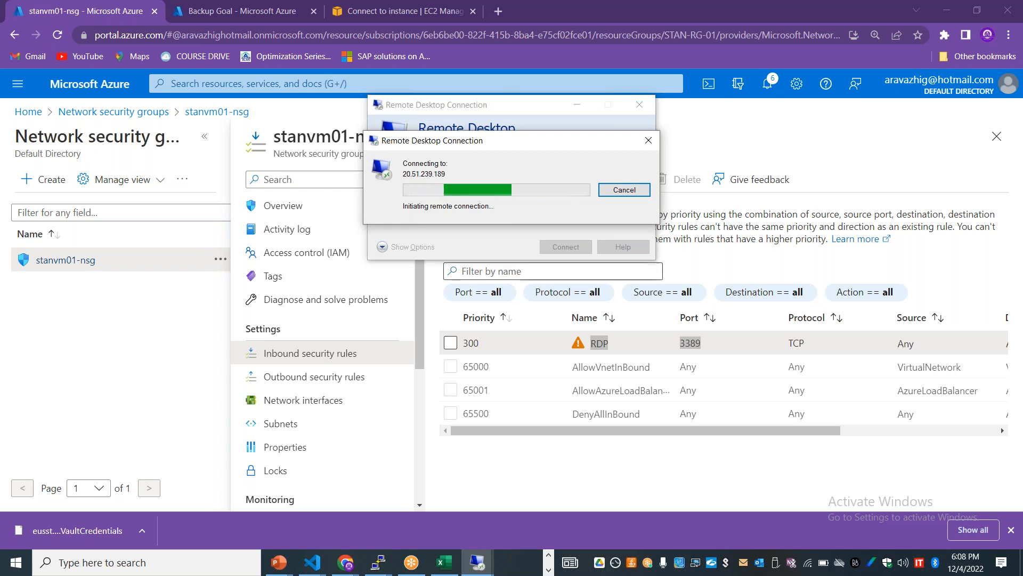
# Step: Return to the stanvm02 virtual machine and examine the inbound port rules and their actions in its networking settings
pyautogui.click(217, 111)
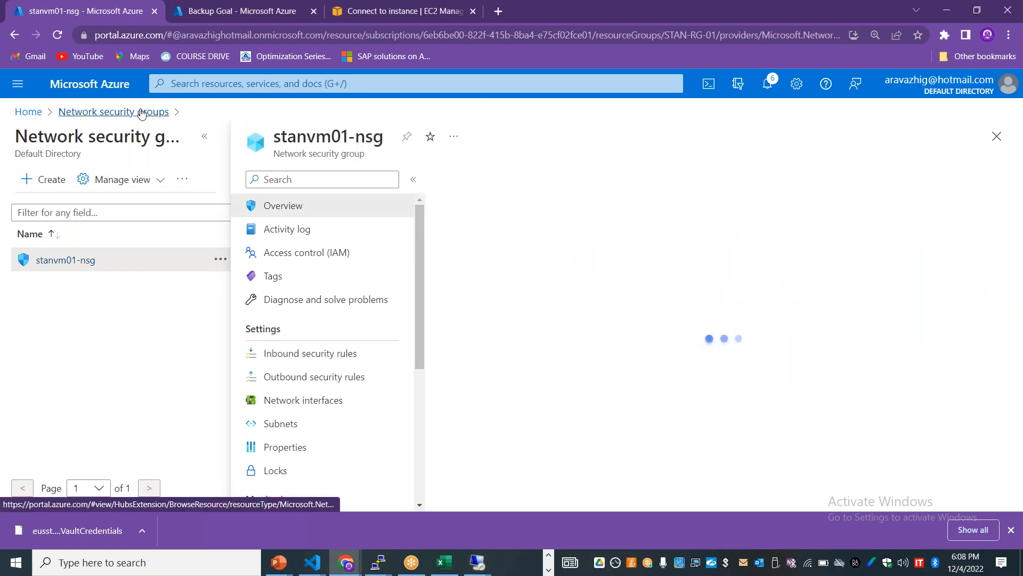
pyautogui.click(29, 111)
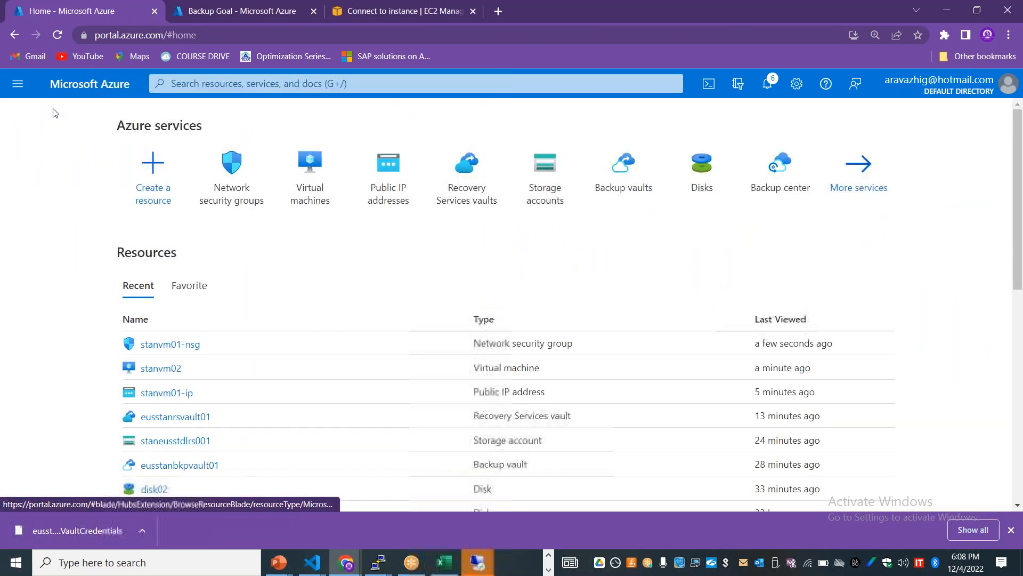
pyautogui.click(314, 185)
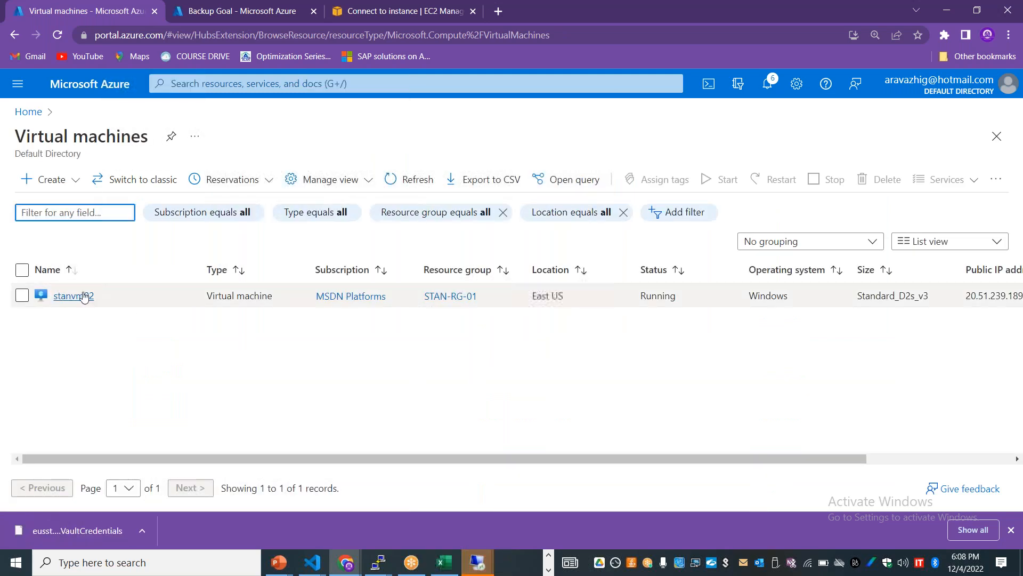
pyautogui.click(84, 296)
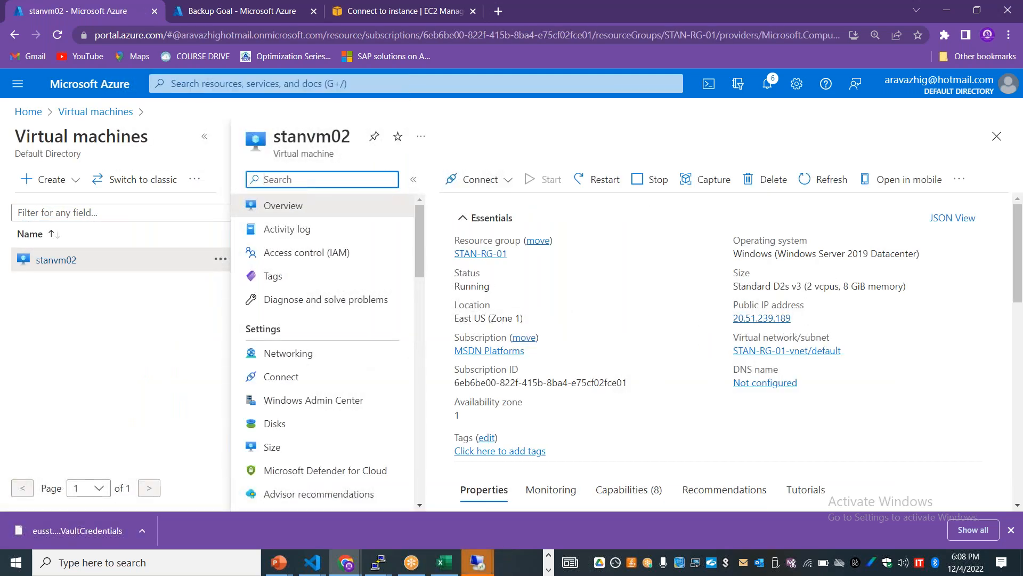
pyautogui.click(338, 352)
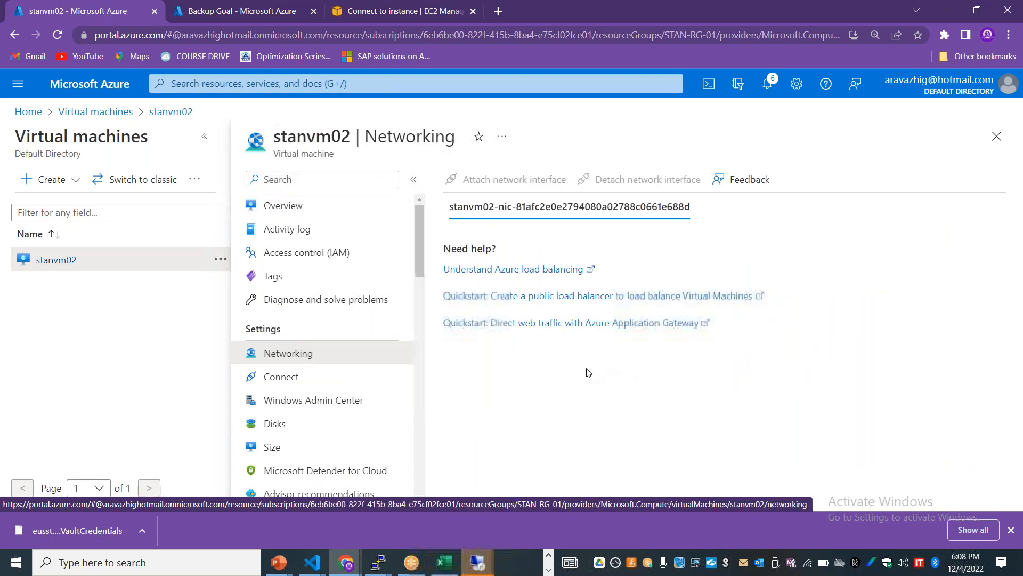
pyautogui.scroll(-3, 1018, 312)
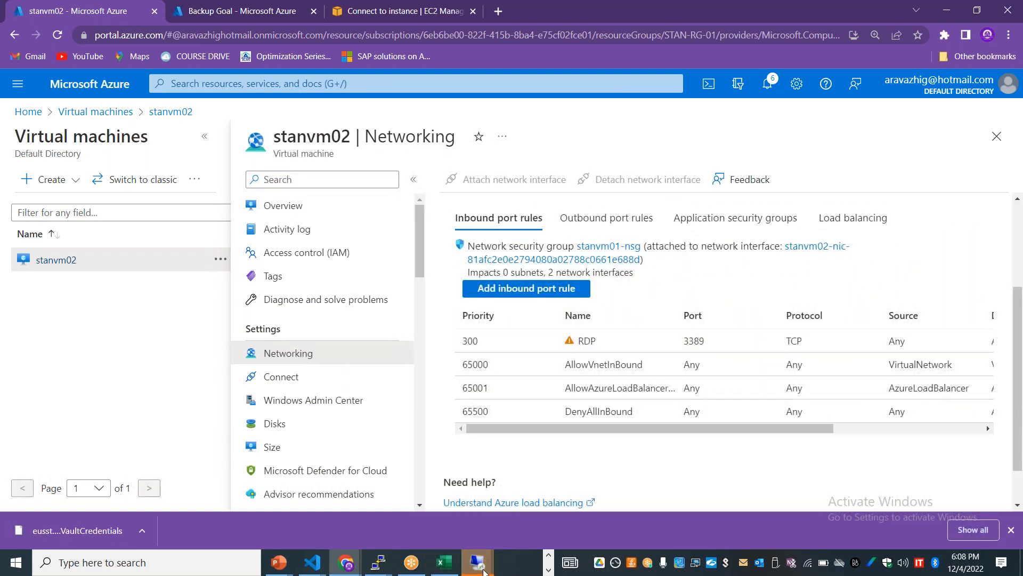
pyautogui.moveTo(634, 428); pyautogui.dragTo(757, 426)
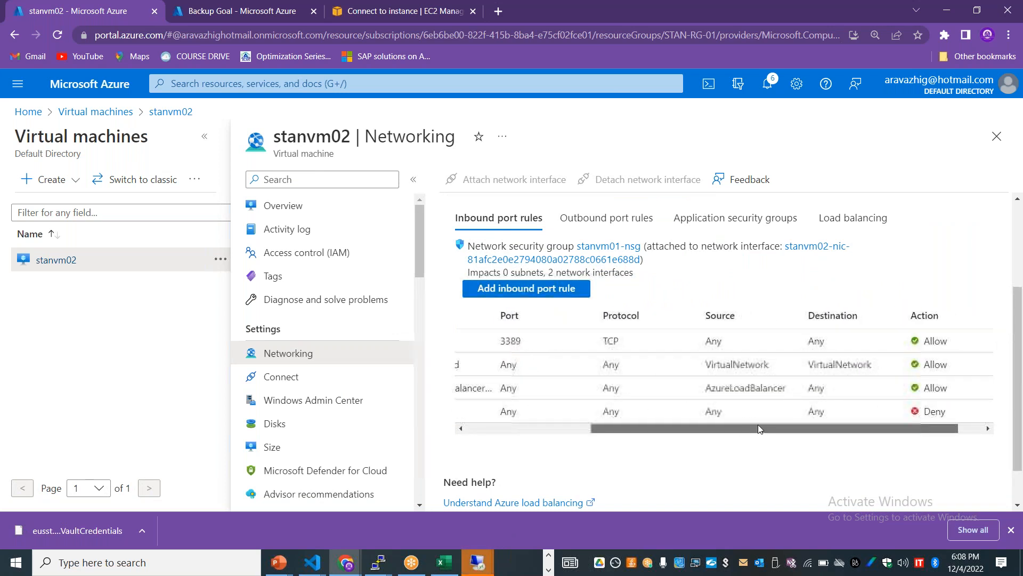
# Step: Dismiss the previous Remote Desktop attempt and copy the public IP address from the stanvm02 overview
pyautogui.moveTo(482, 556)
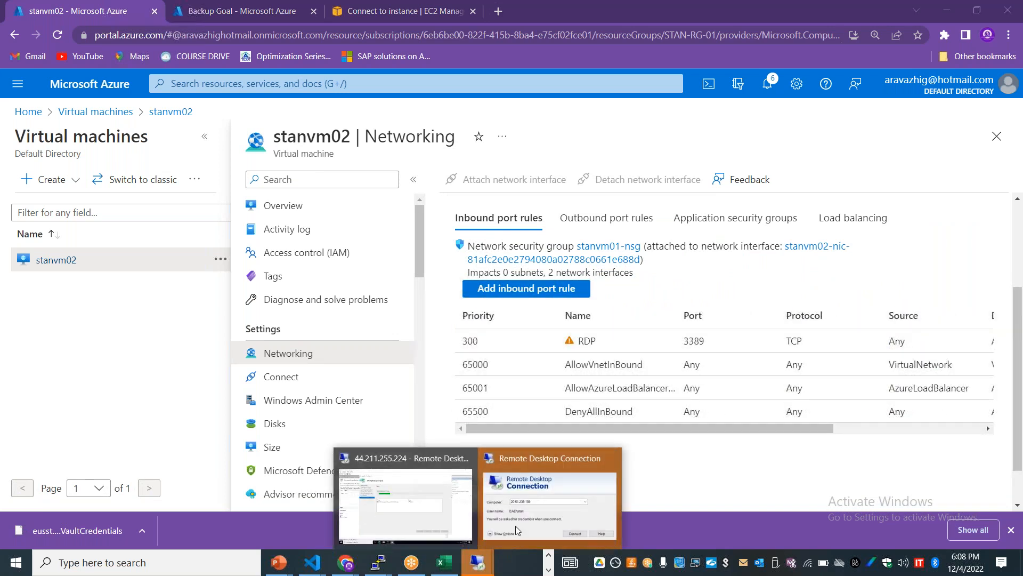
pyautogui.click(524, 517)
pyautogui.click(605, 313)
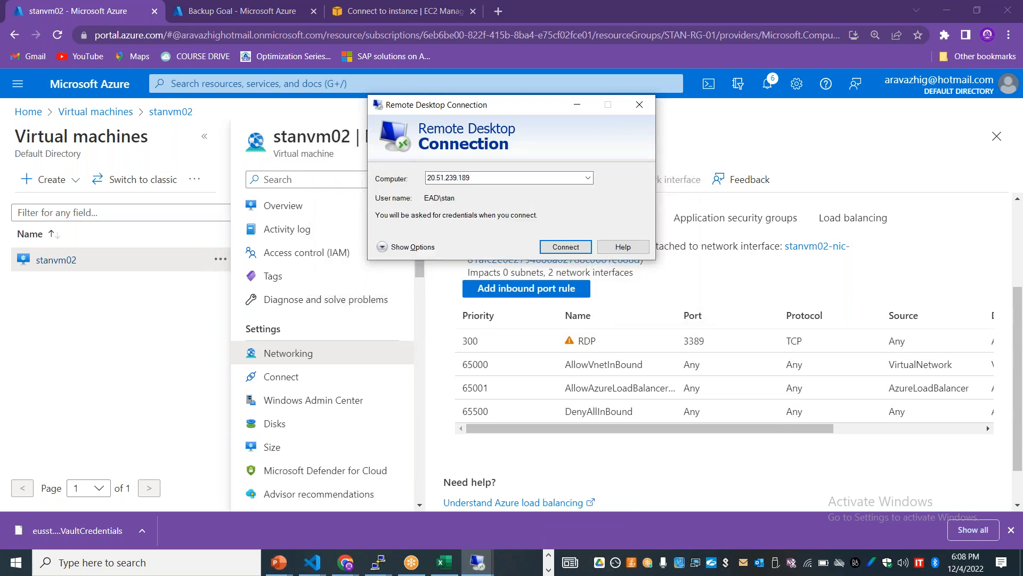
pyautogui.click(312, 211)
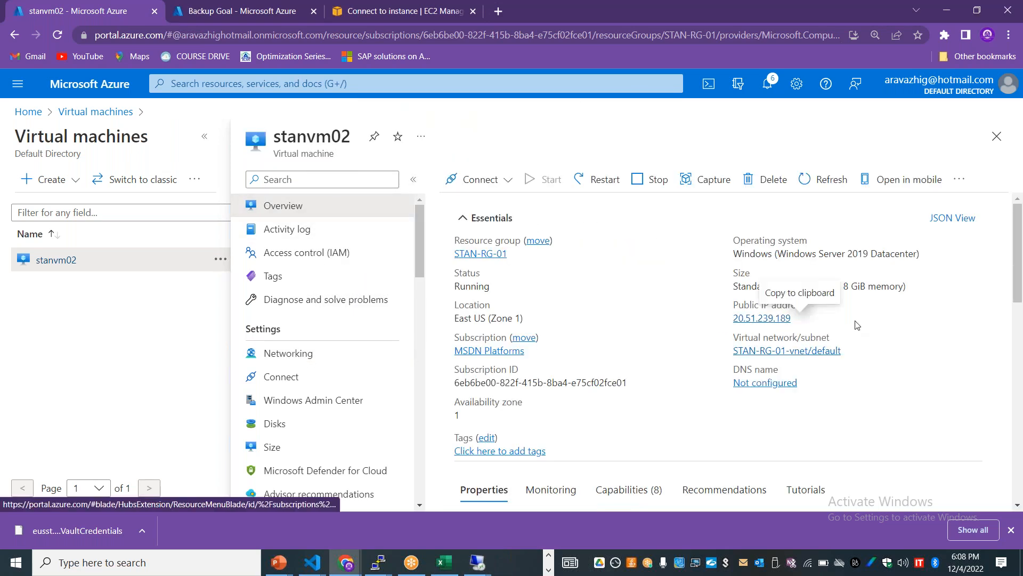
pyautogui.hotkey('alt', 'Tab')
# Step: Connect to 20.51.239.189 over Remote Desktop by entering the account password, and shift the full-screen connection bar aside
pyautogui.click(557, 248)
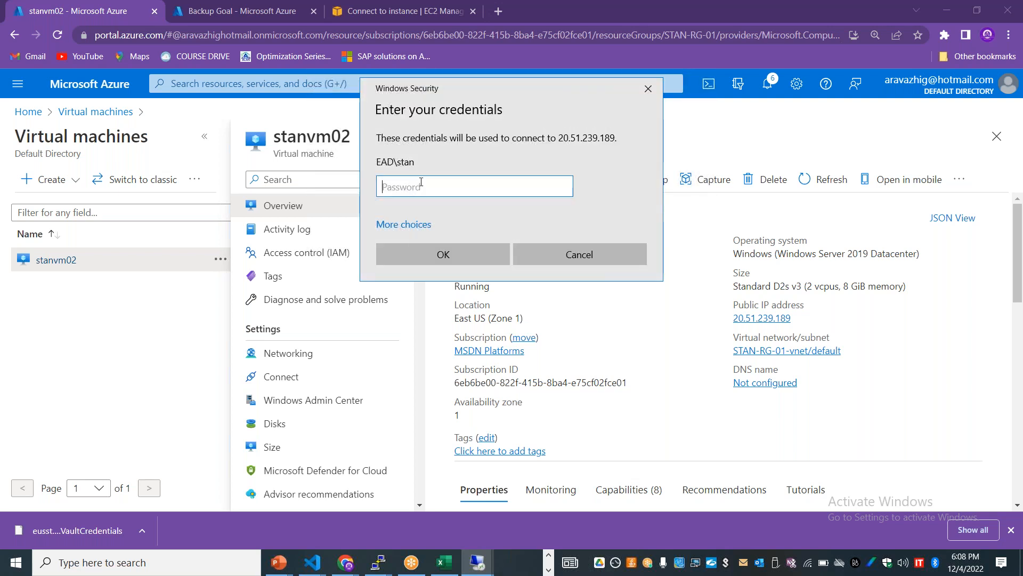
pyautogui.write('•••••••••••')
pyautogui.press('Return')
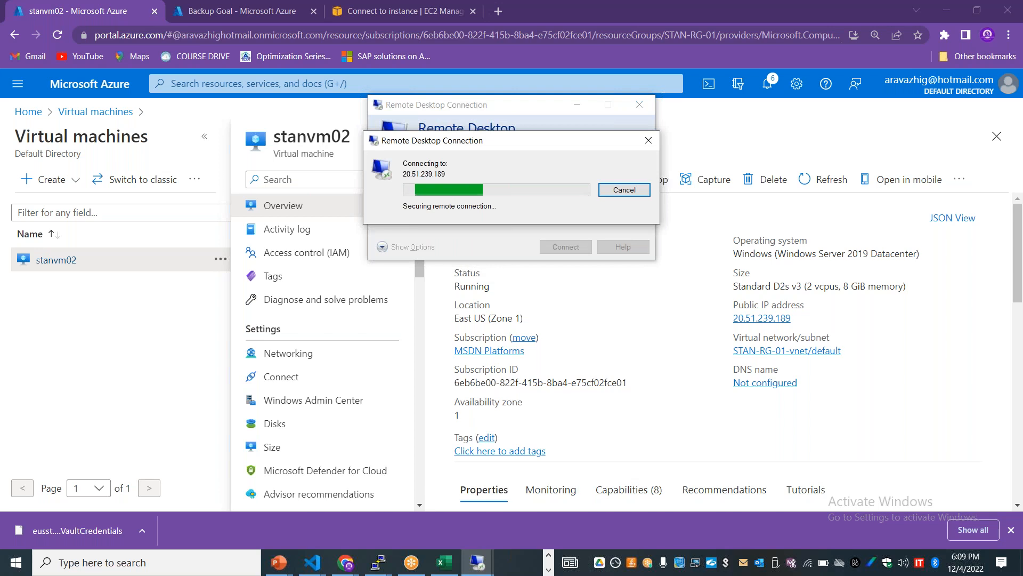
pyautogui.click(555, 292)
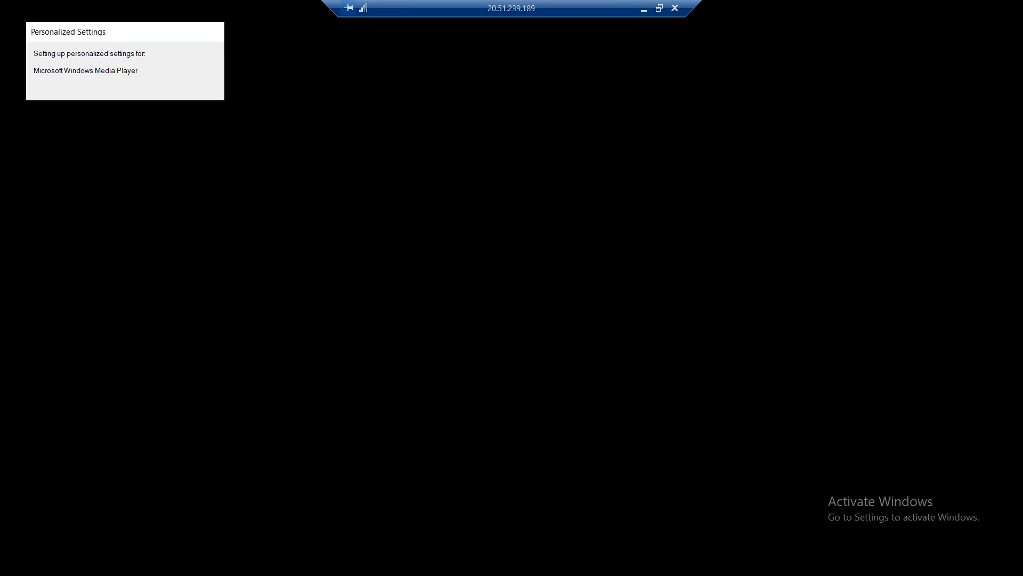
pyautogui.moveTo(491, 8); pyautogui.dragTo(369, 9)
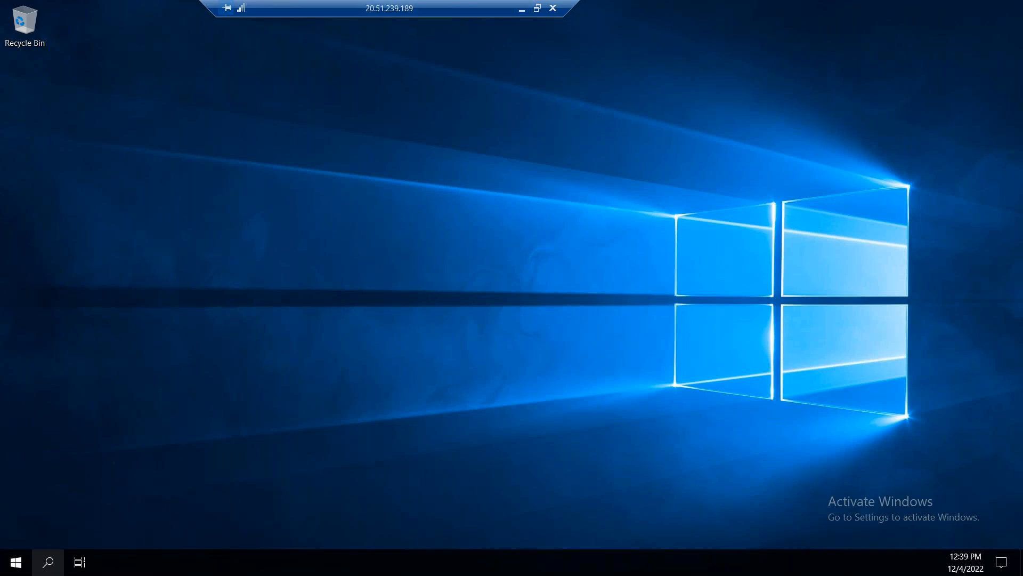
# Step: Open a command prompt on the remote machine by running cmd, and bring its window into focus
pyautogui.rightClick(16, 561)
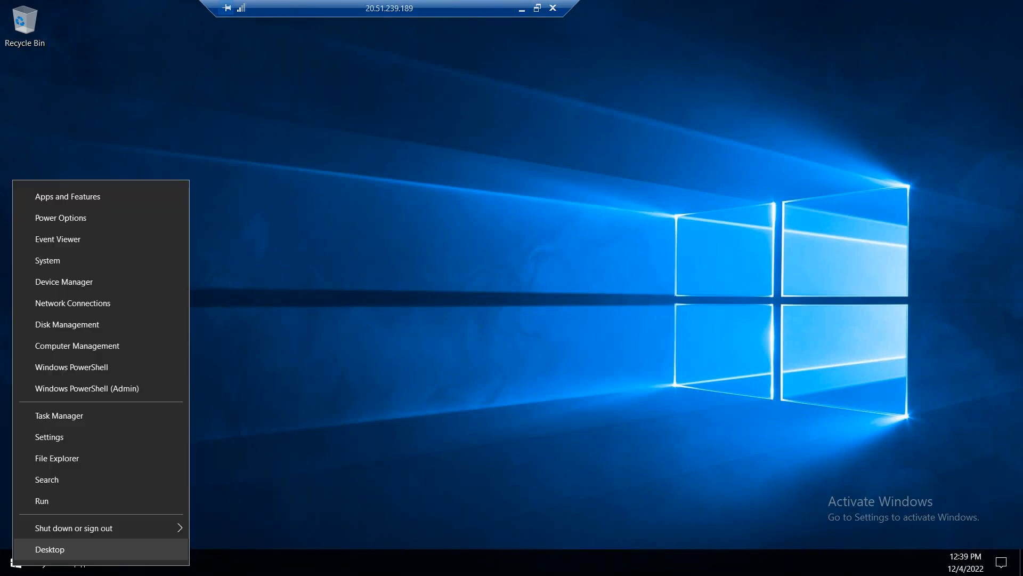
pyautogui.click(71, 501)
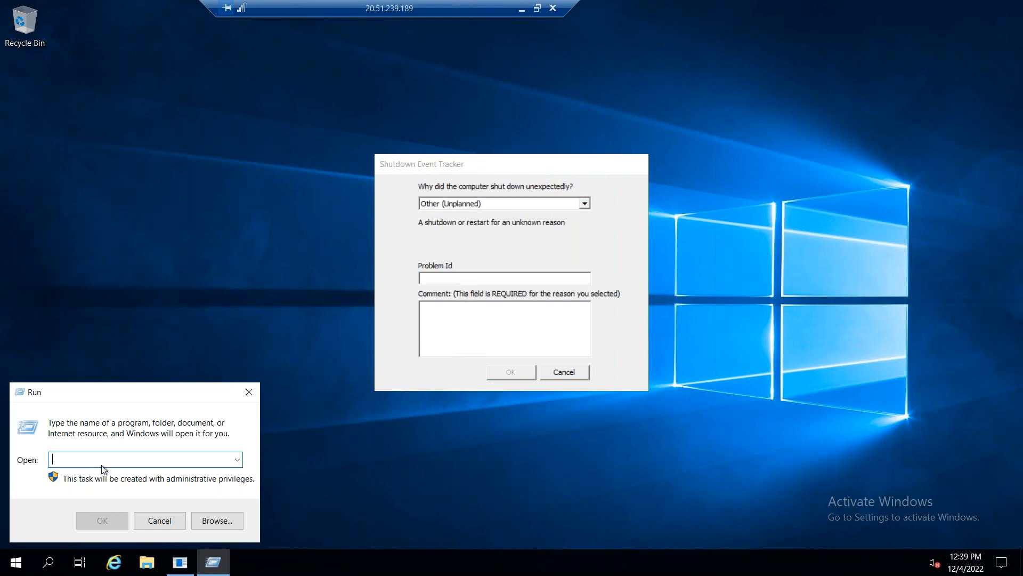
pyautogui.write('cmd')
pyautogui.press('Return')
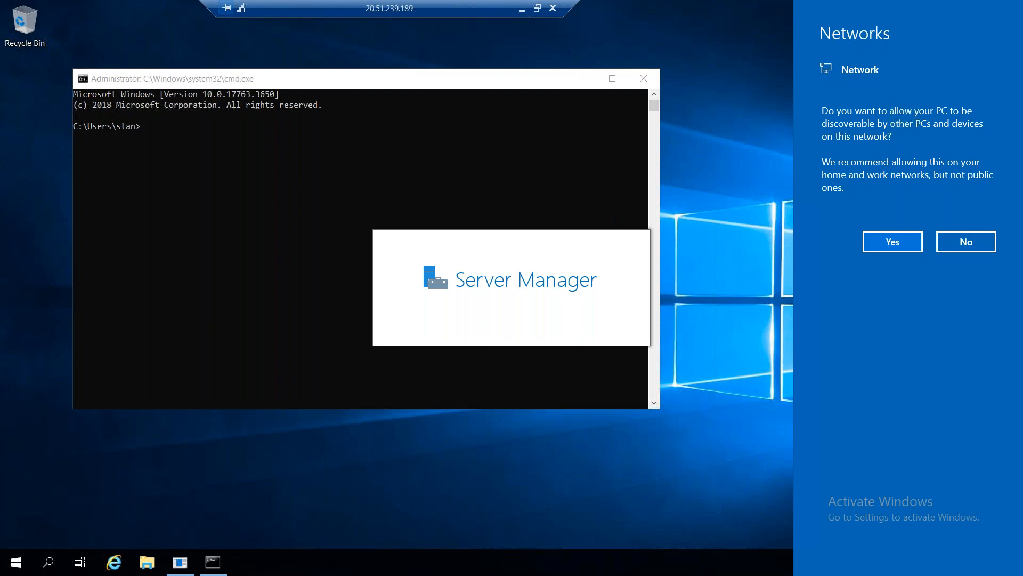
pyautogui.click(261, 205)
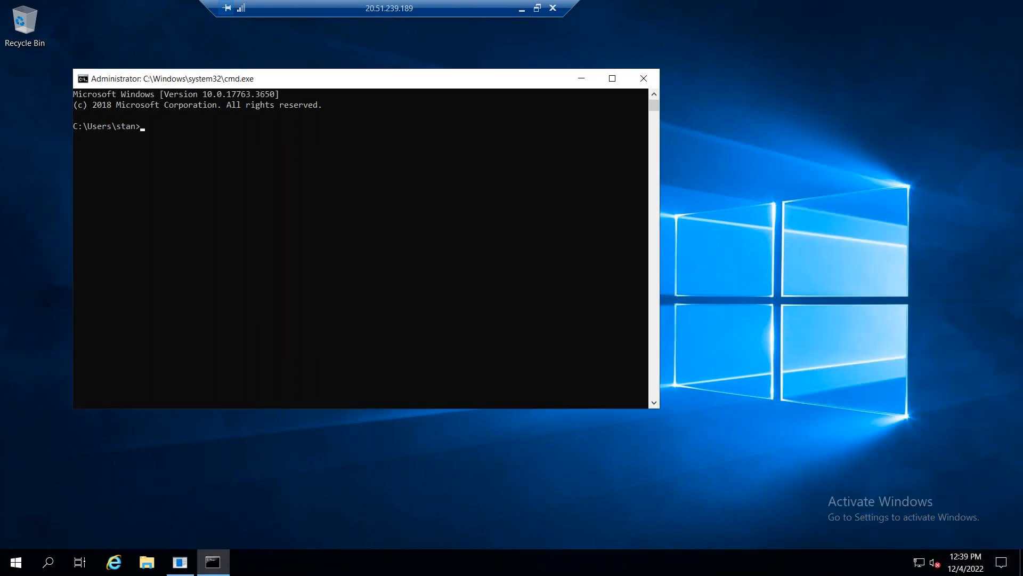
# Step: Check the remote machine's host name with the hostname command and highlight the returned name
pyautogui.write('hostname')
pyautogui.press('Return')
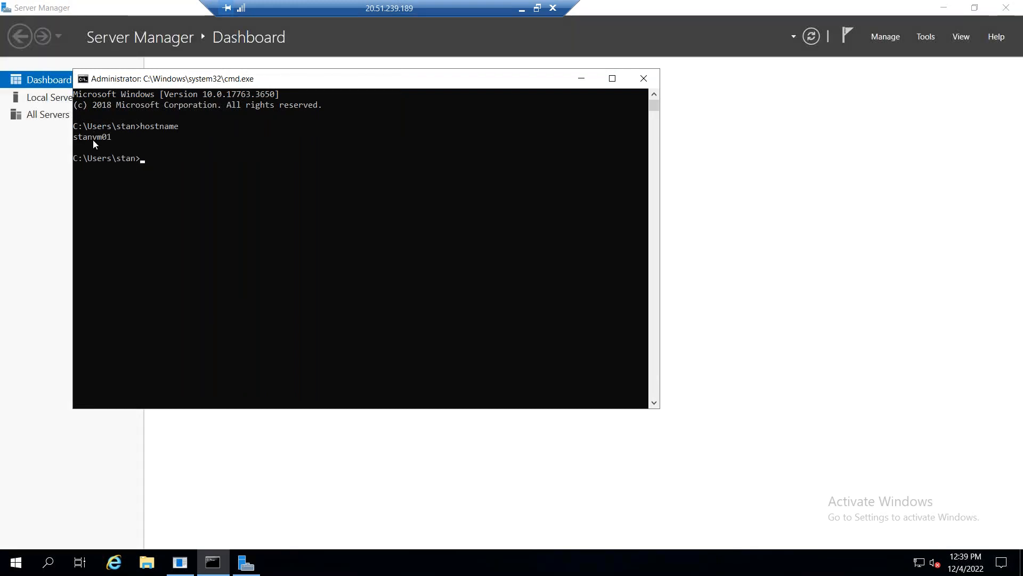
pyautogui.doubleClick(93, 138)
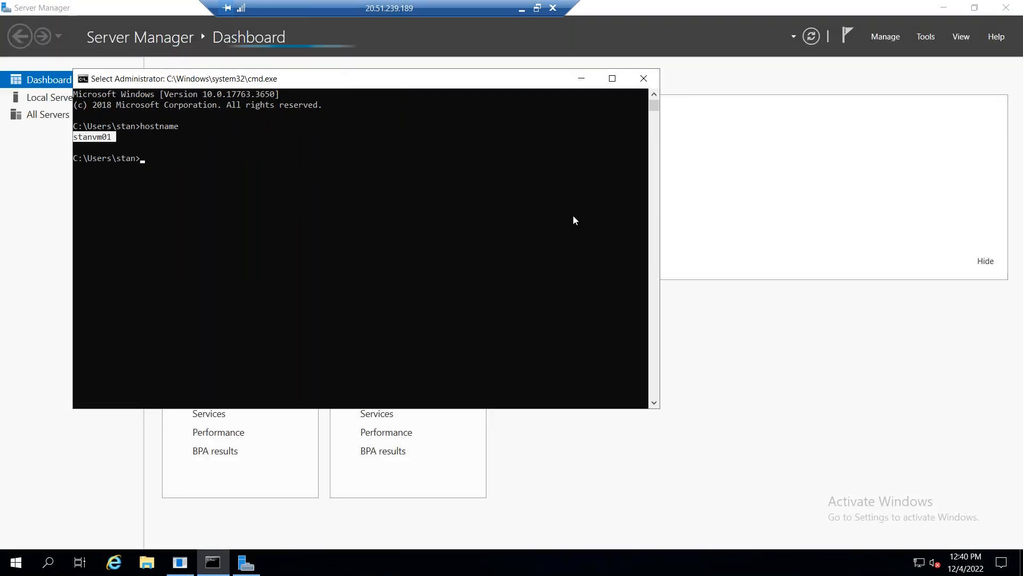
# Step: Minimize the command prompt, dismiss Server Manager and the Shutdown Event Tracker without giving a reason, and return to the local desktop
pyautogui.click(582, 78)
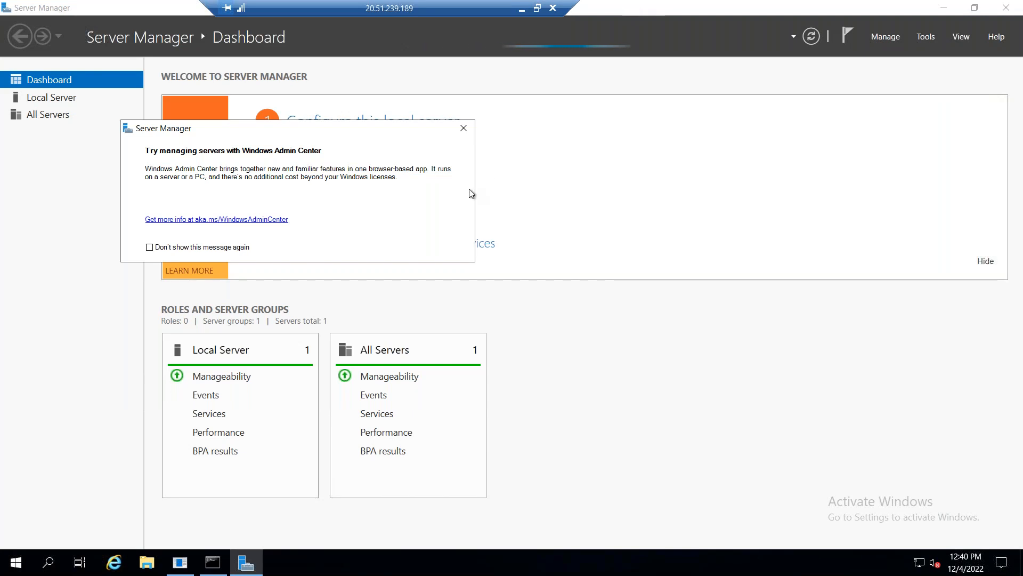
pyautogui.moveTo(618, 8); pyautogui.dragTo(469, 188)
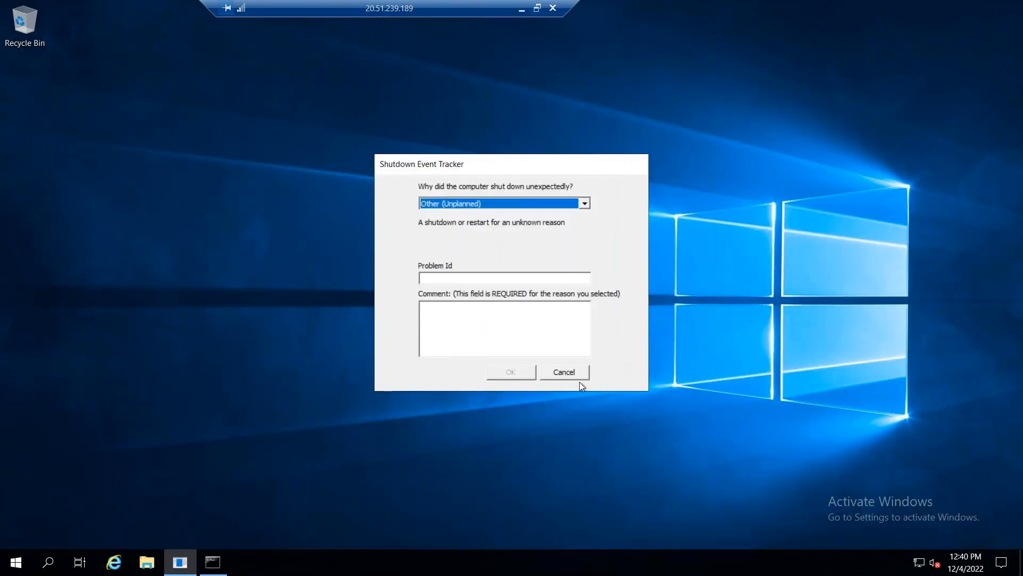
pyautogui.click(581, 373)
pyautogui.click(522, 9)
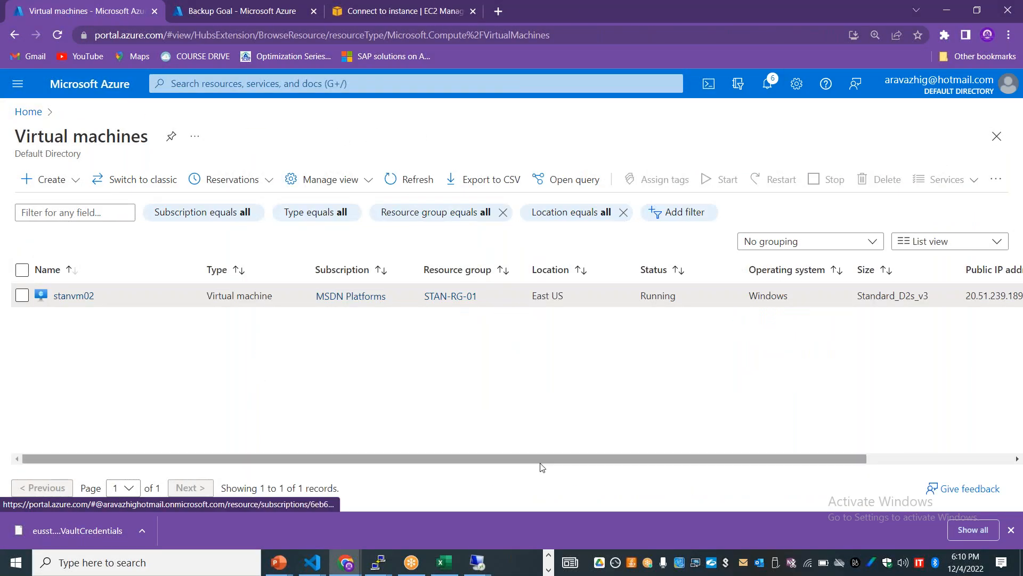
# Step: Switch to the 44.211.255.224 remote session, review the Schedule Backup Wizard's progress, and return to the Azure portal
pyautogui.click(477, 562)
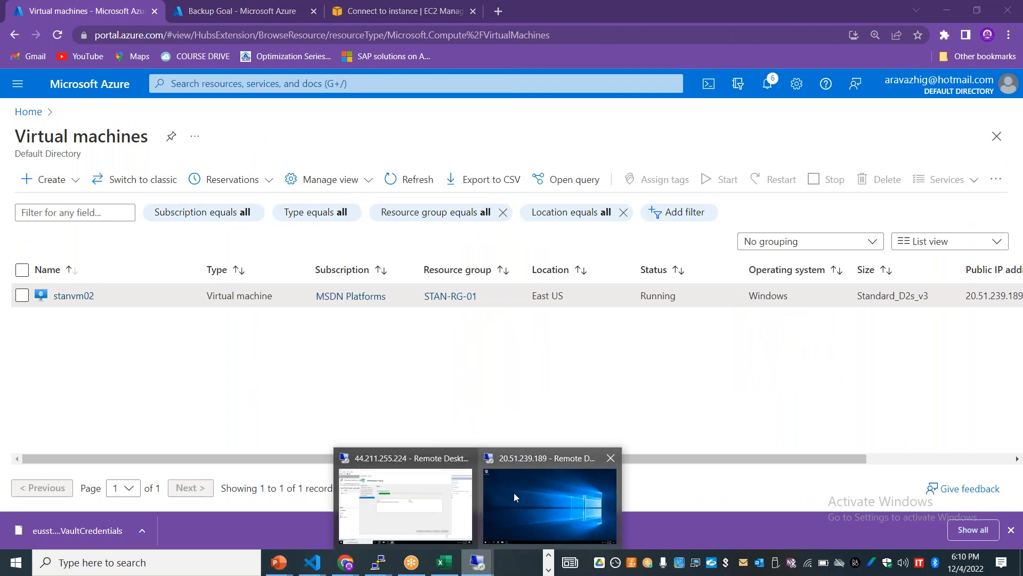
pyautogui.click(405, 504)
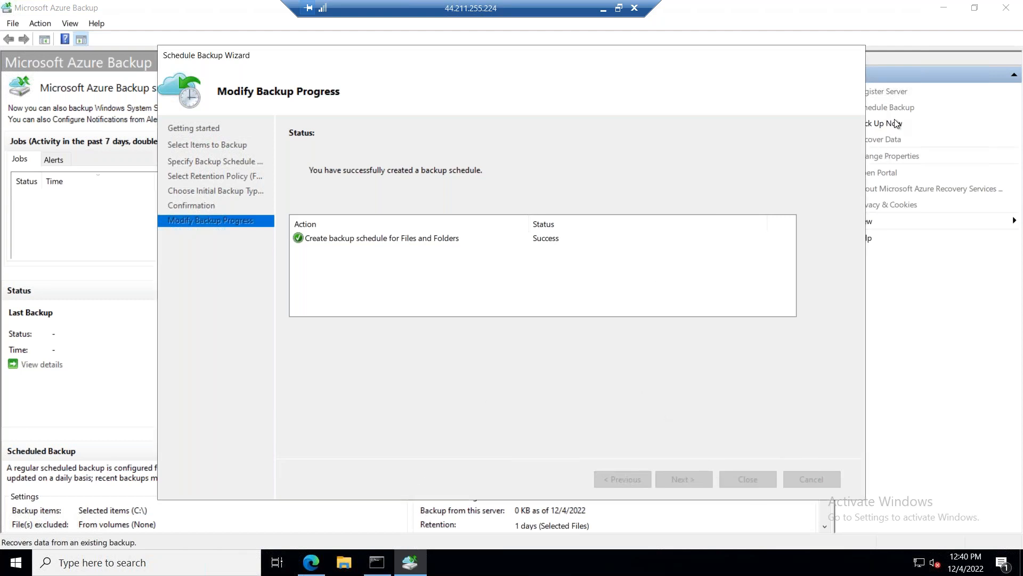
pyautogui.click(605, 9)
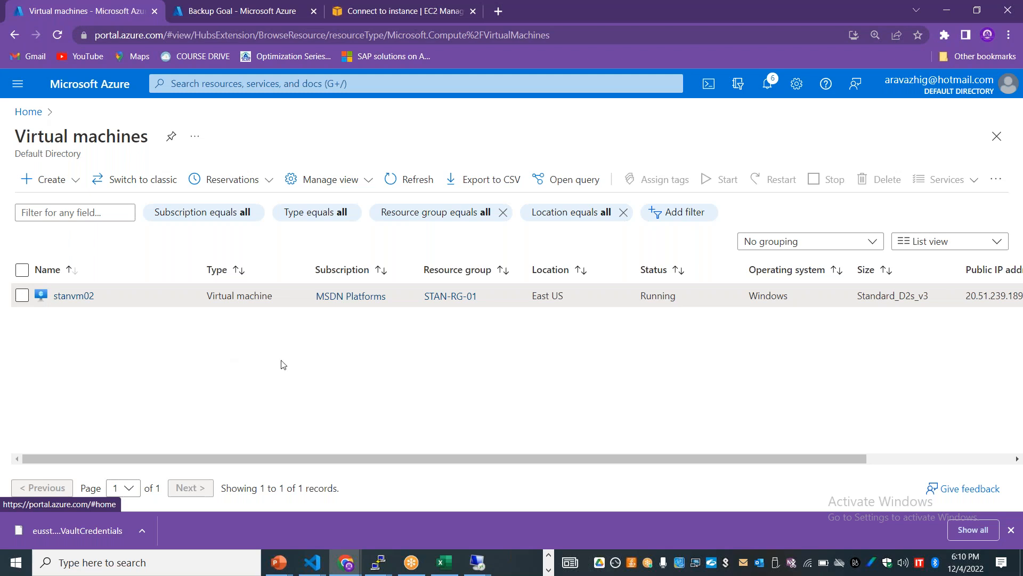
# Step: Open the eusstanrsvault01 Recovery Services vault and bring up its backup items
pyautogui.click(45, 119)
pyautogui.click(465, 188)
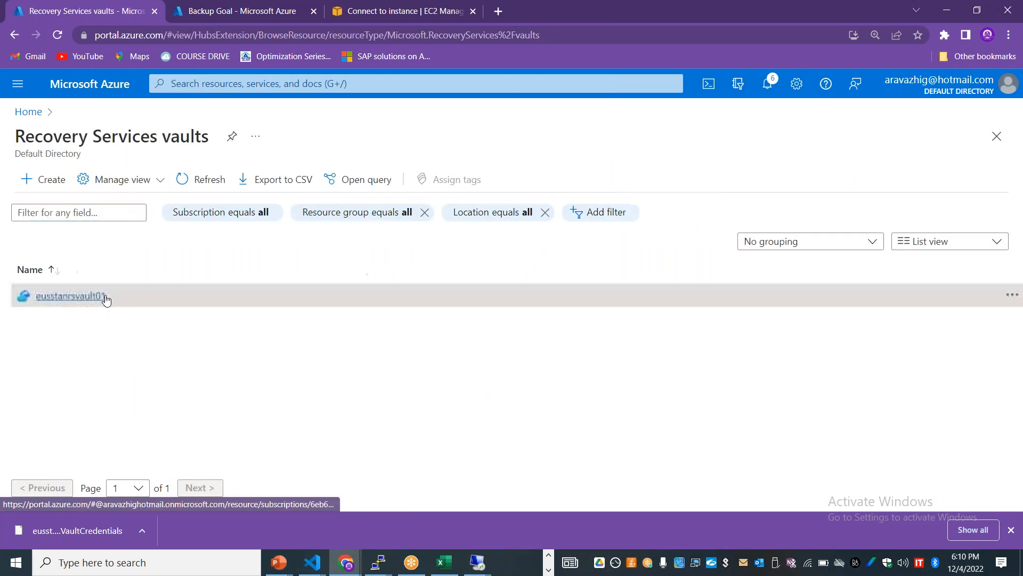
pyautogui.click(106, 299)
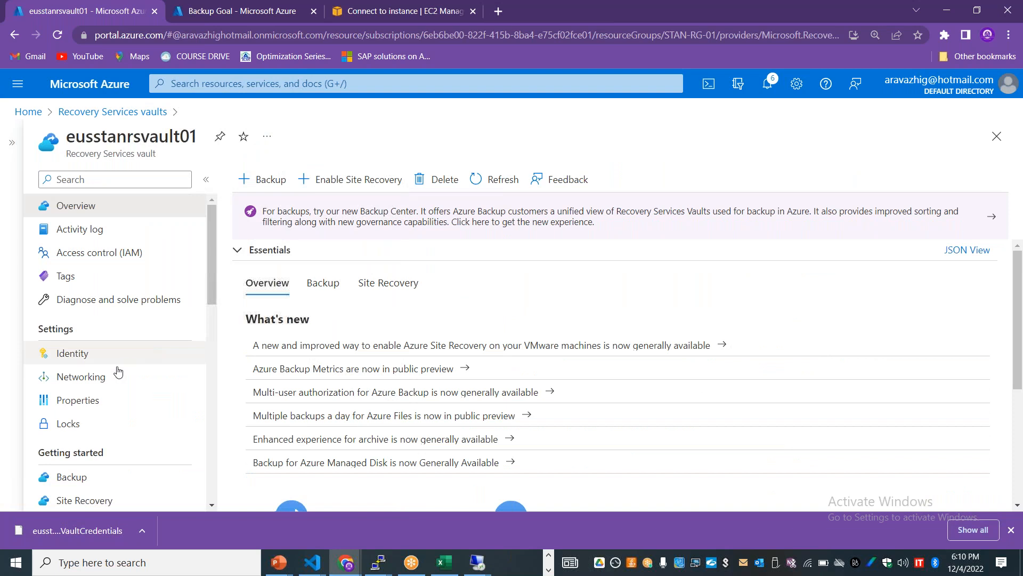
pyautogui.scroll(-5, 209, 334)
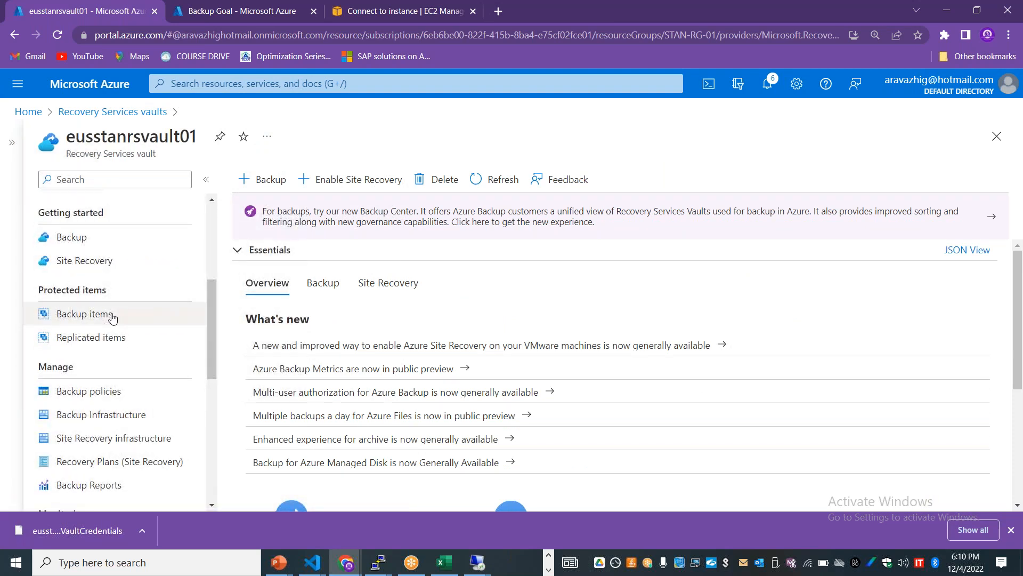
pyautogui.click(112, 317)
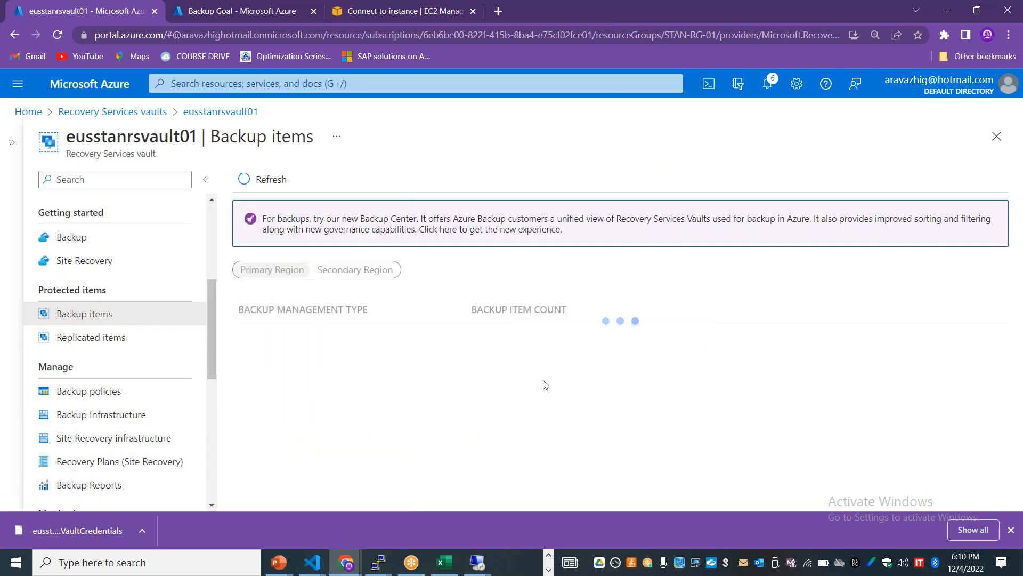
# Step: Examine the vault's Azure Backup Agent items, highlight the ec2amaz-rsd84mb server, and briefly check its remote backup session
pyautogui.doubleClick(490, 334)
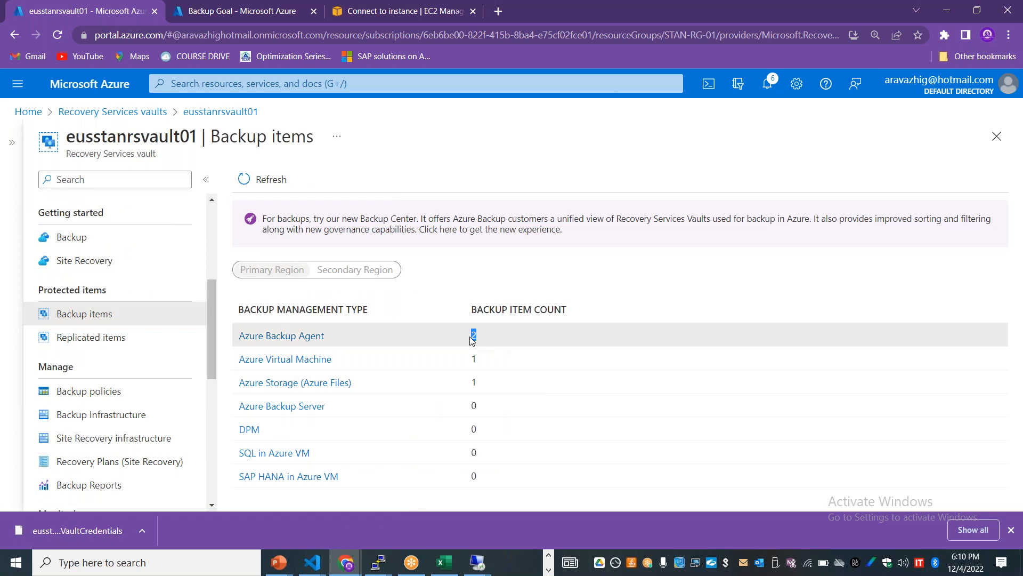
pyautogui.click(309, 337)
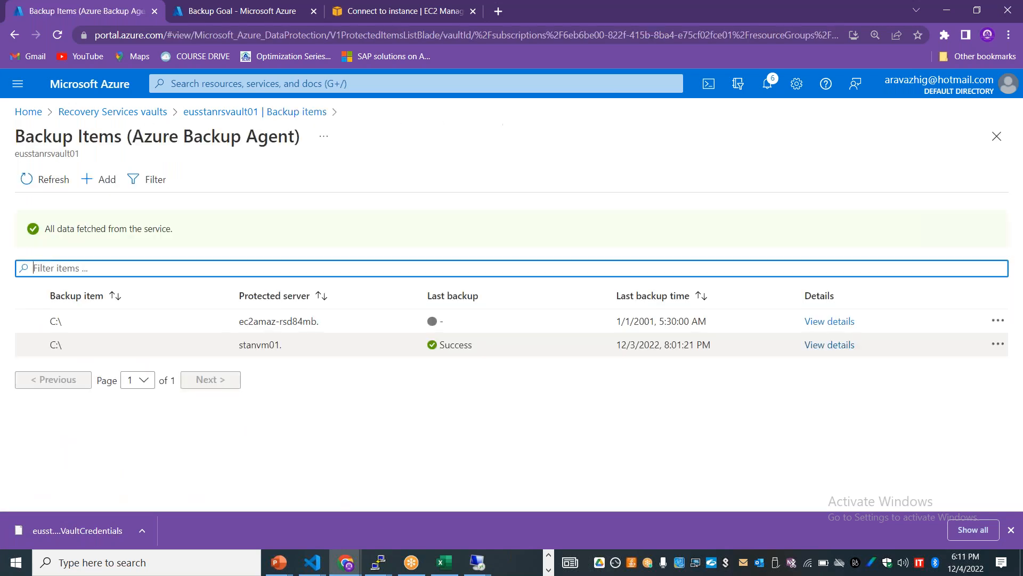
pyautogui.moveTo(321, 321); pyautogui.dragTo(242, 319)
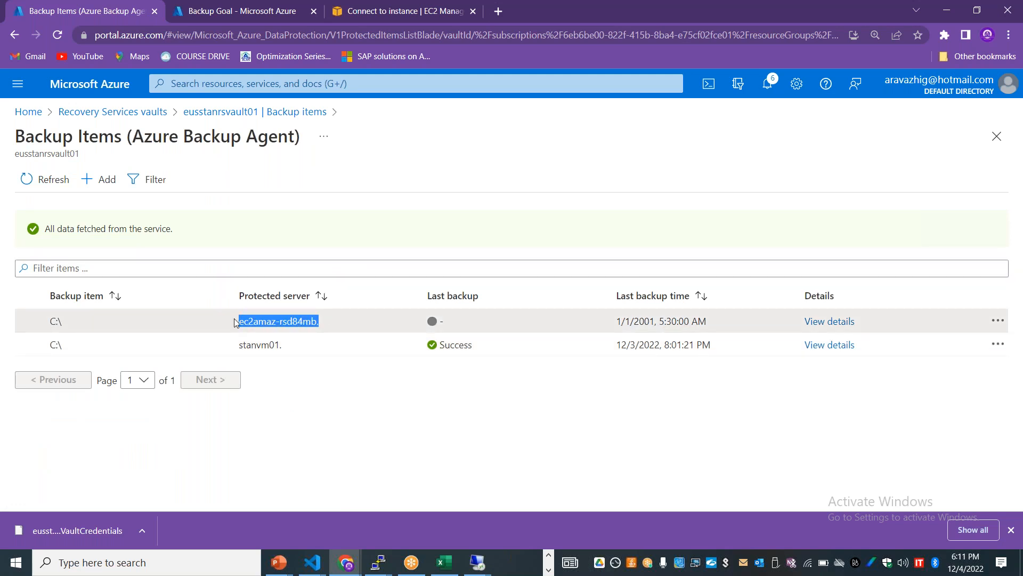
pyautogui.hotkey('alt', 'Tab')
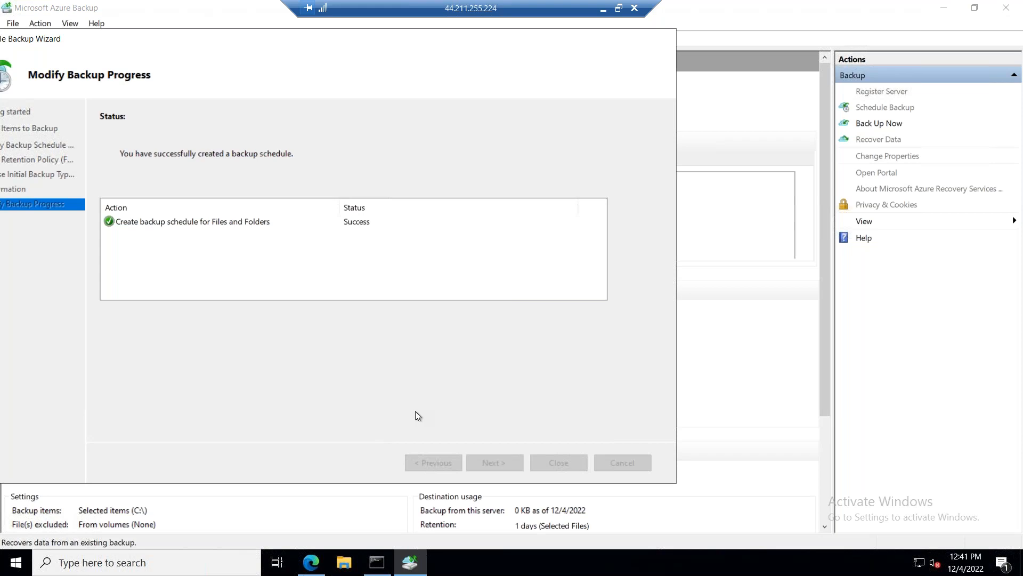
pyautogui.click(604, 11)
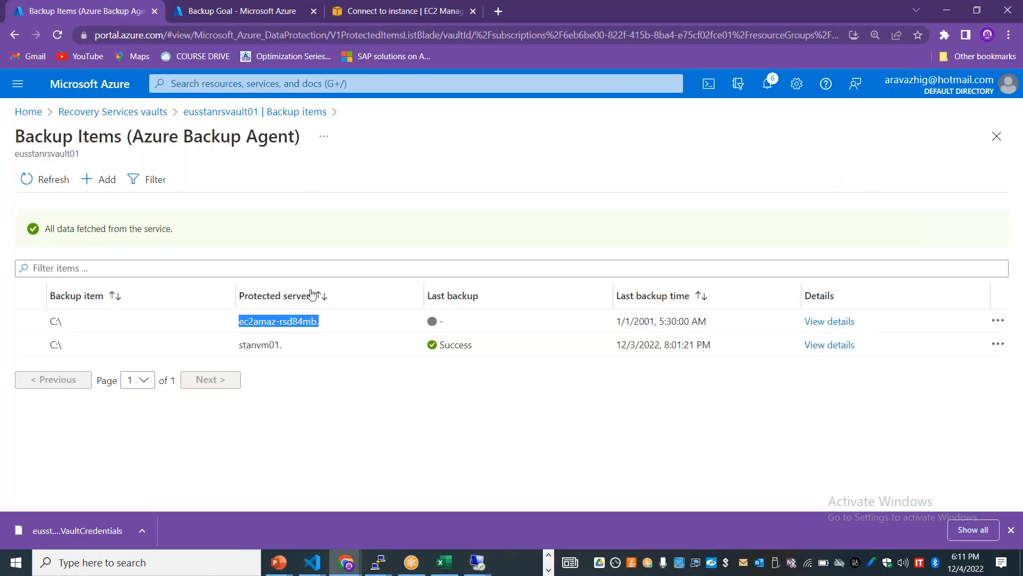
# Step: Examine the Azure Backup Agent protected servers in the vault's backup infrastructure, highlight EC2AMAZ-RSD84MB, and return to the Recovery Services vaults list
pyautogui.click(210, 112)
pyautogui.scroll(-3, 213, 330)
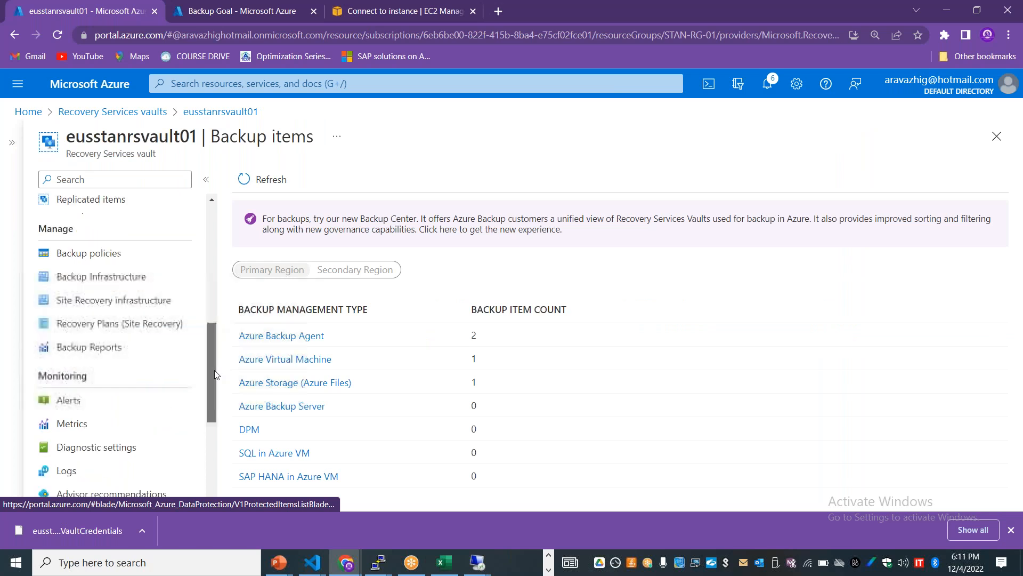
pyautogui.click(118, 280)
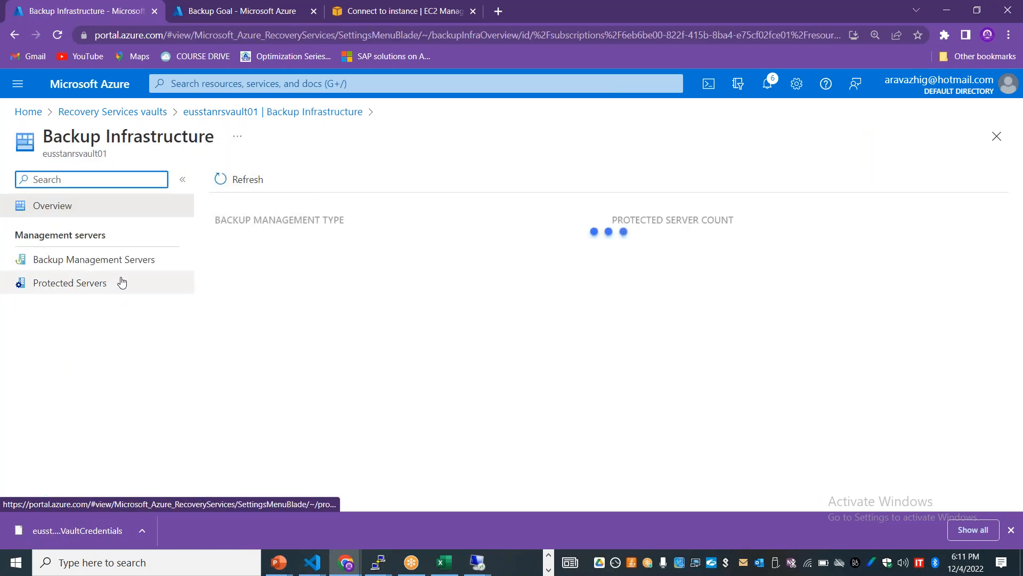
pyautogui.click(100, 289)
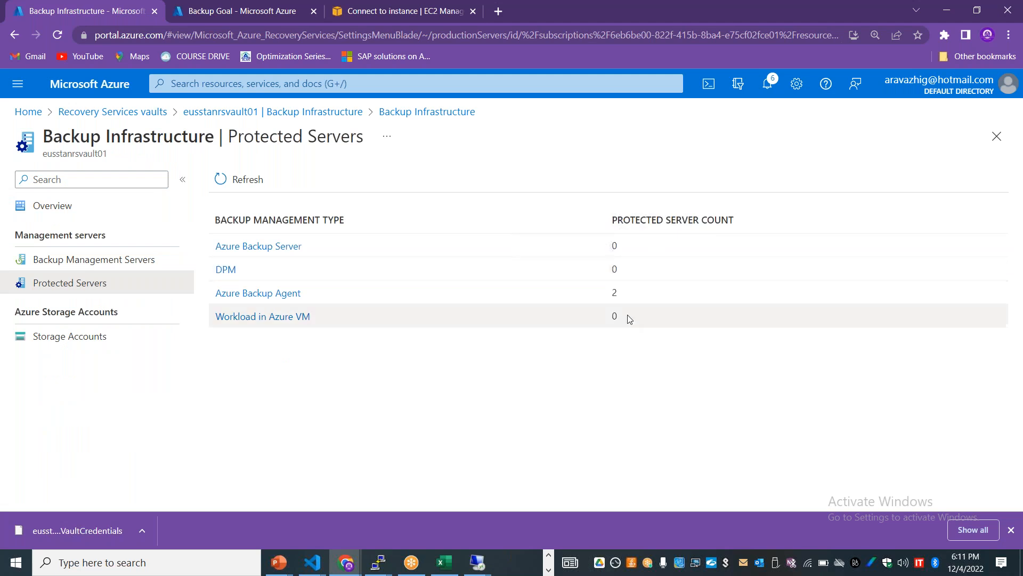
pyautogui.doubleClick(615, 292)
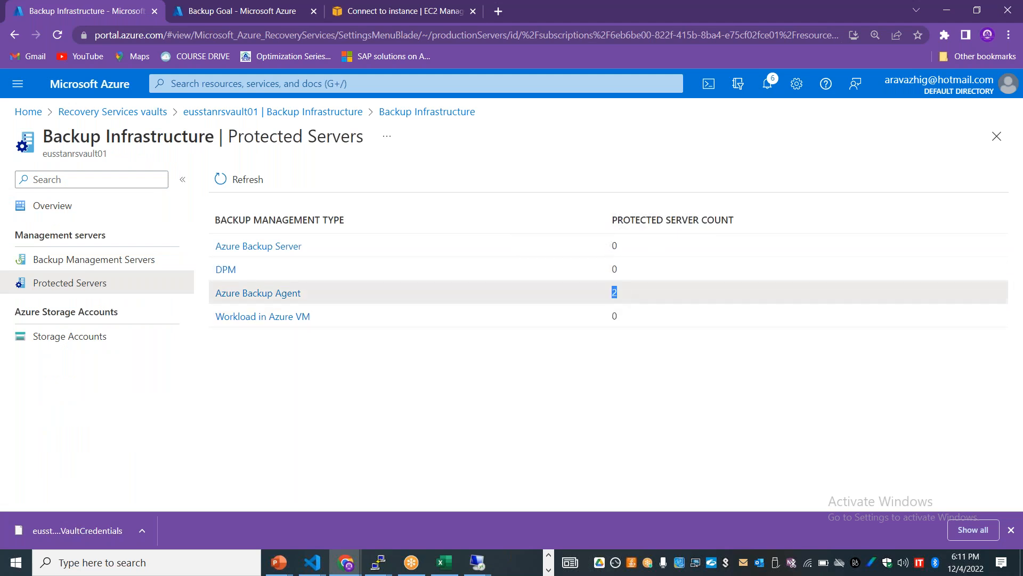
pyautogui.click(297, 292)
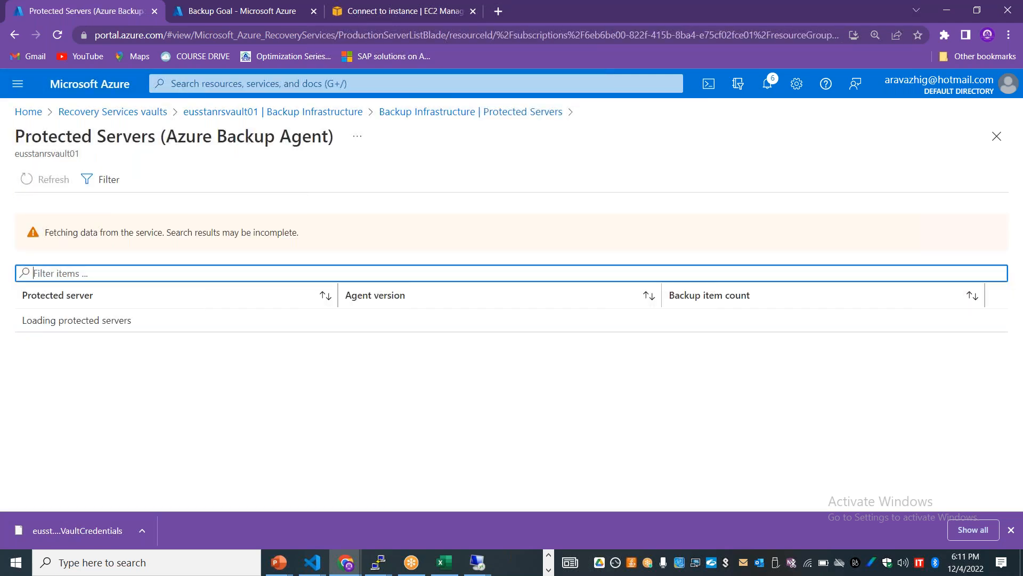
pyautogui.moveTo(171, 313); pyautogui.dragTo(21, 319)
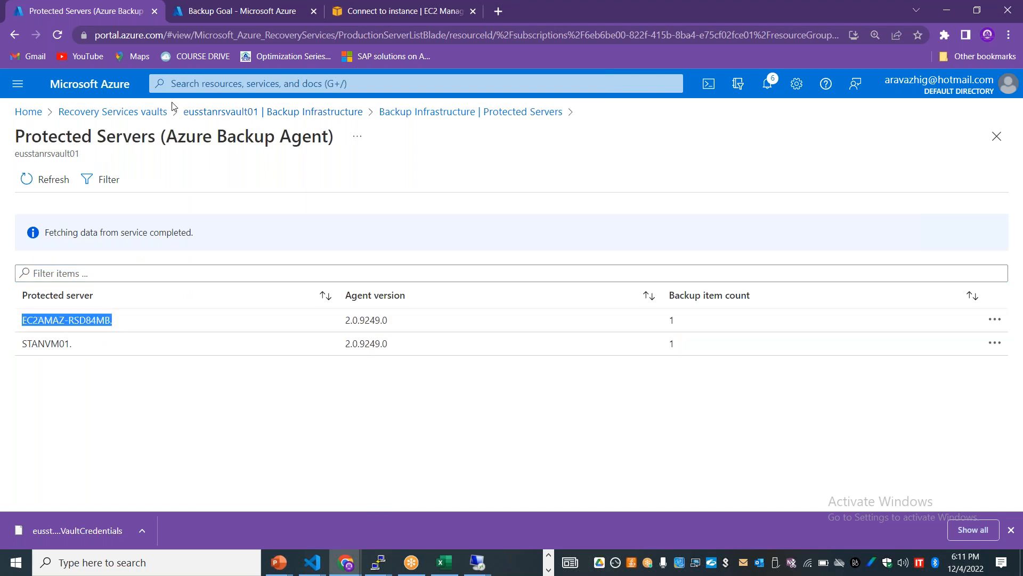
pyautogui.click(224, 112)
pyautogui.click(109, 113)
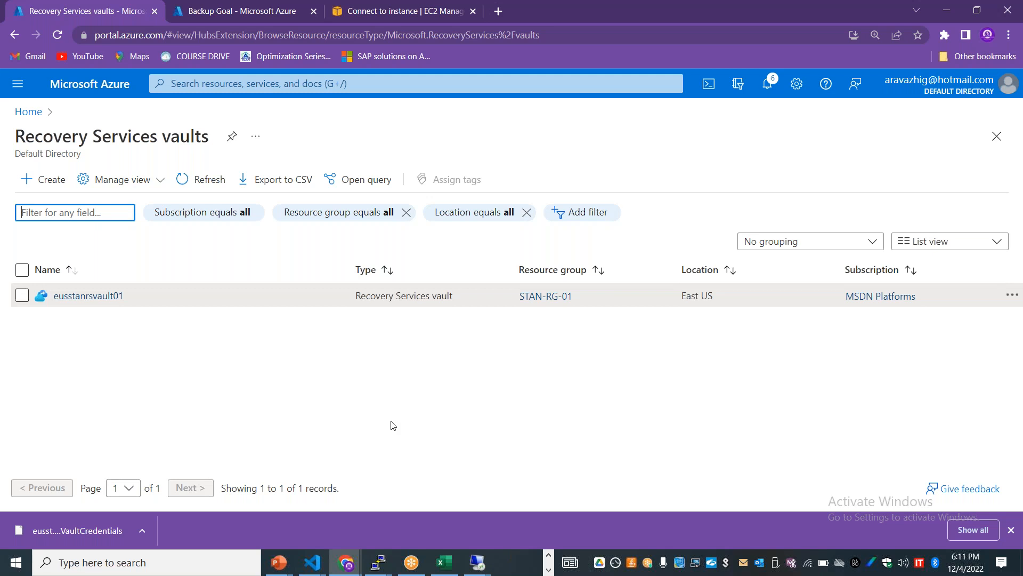
# Step: Switch to the blank Excel workbook and close its Document Recovery list, choosing to keep the unopened recovered files
pyautogui.hotkey('alt', 'Tab')
pyautogui.press('Tab')
pyautogui.press('Tab')
pyautogui.press('Tab')
pyautogui.press('Tab')
pyautogui.press('Tab')
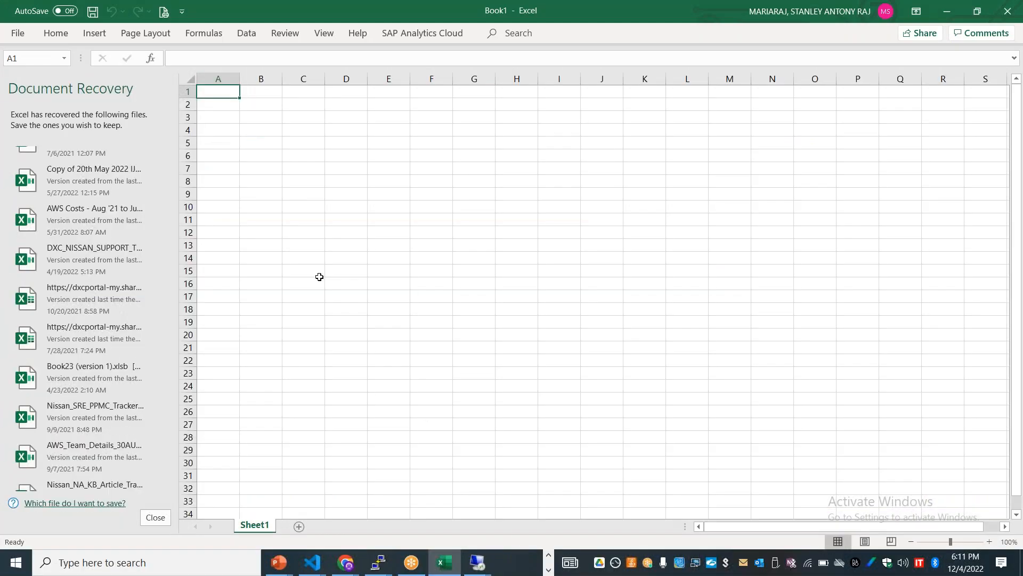
pyautogui.click(155, 517)
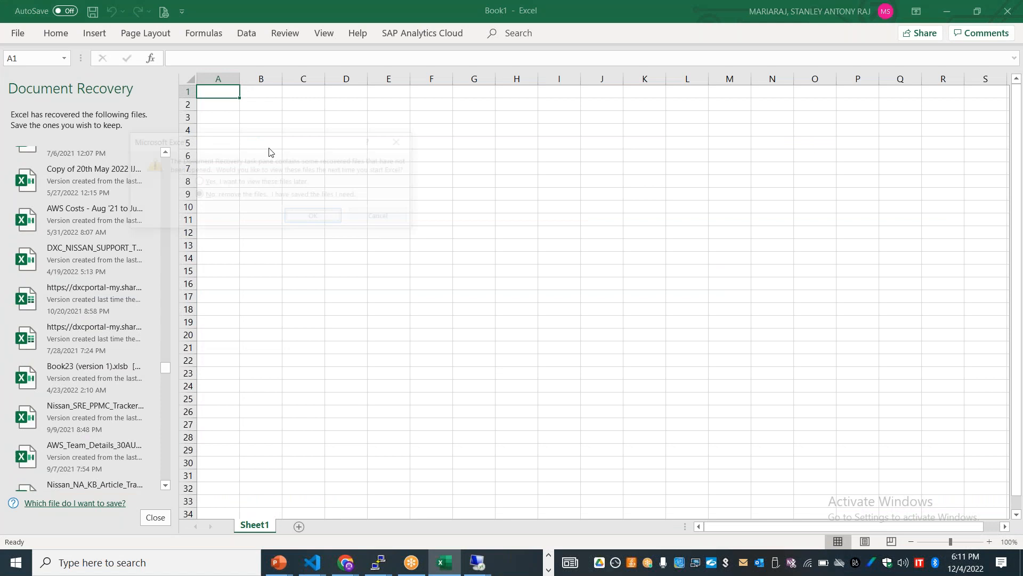
pyautogui.click(255, 183)
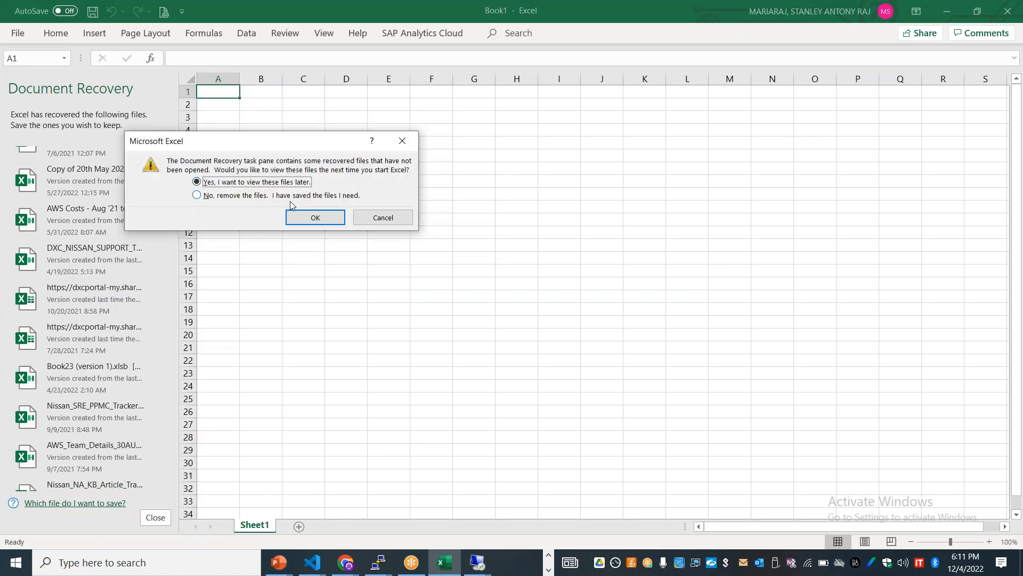
pyautogui.click(318, 217)
# Step: Enter "Online Backup transfer" in cell B3 and widen column B well beyond the text
pyautogui.click(80, 117)
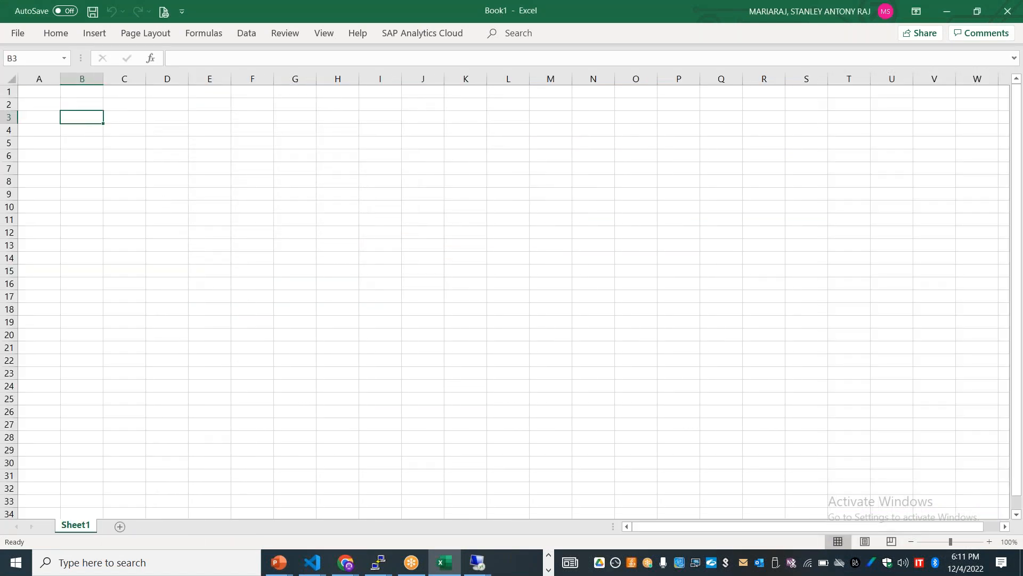
pyautogui.write('Online')
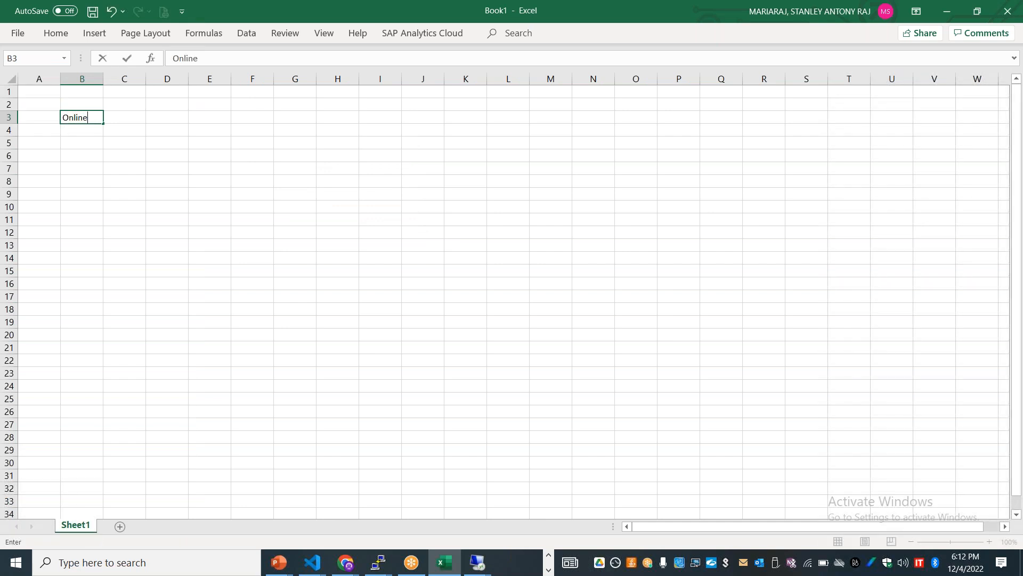
pyautogui.write(' Backup transfer')
pyautogui.press('Return')
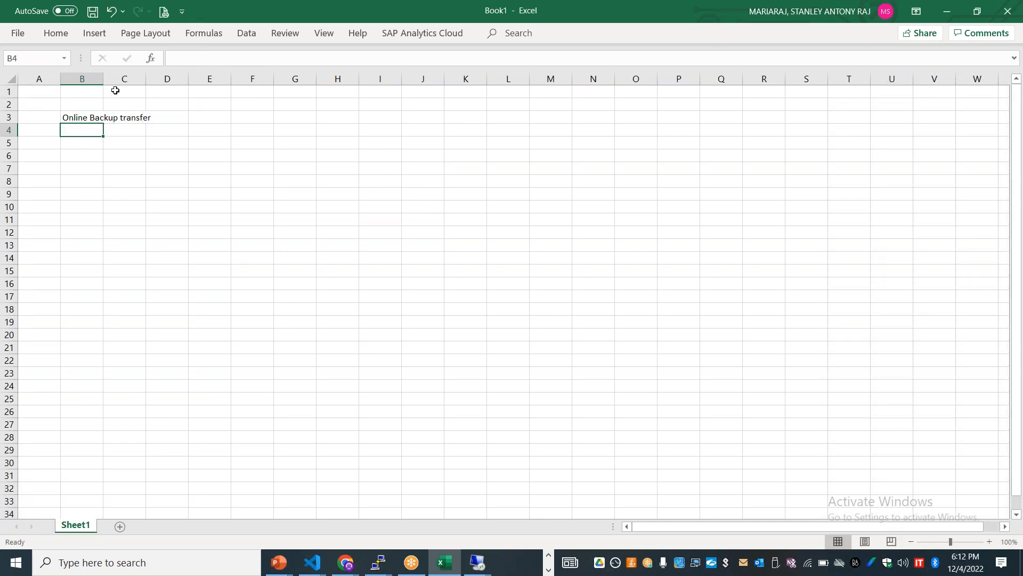
pyautogui.moveTo(102, 79); pyautogui.dragTo(257, 80)
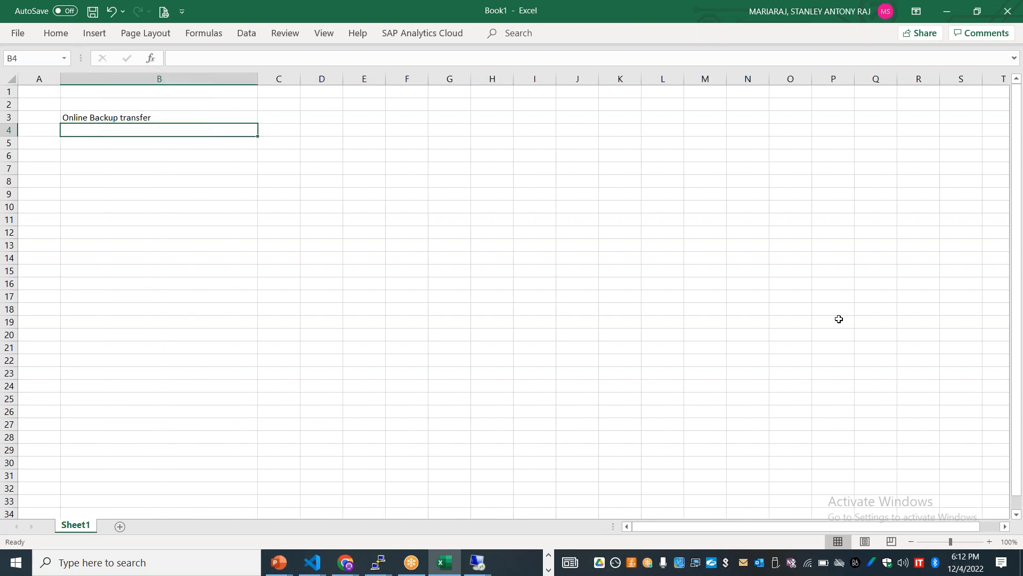
# Step: Enter "Offline backup method" in cell B5, with the sheet magnified to 150%
pyautogui.click(647, 563)
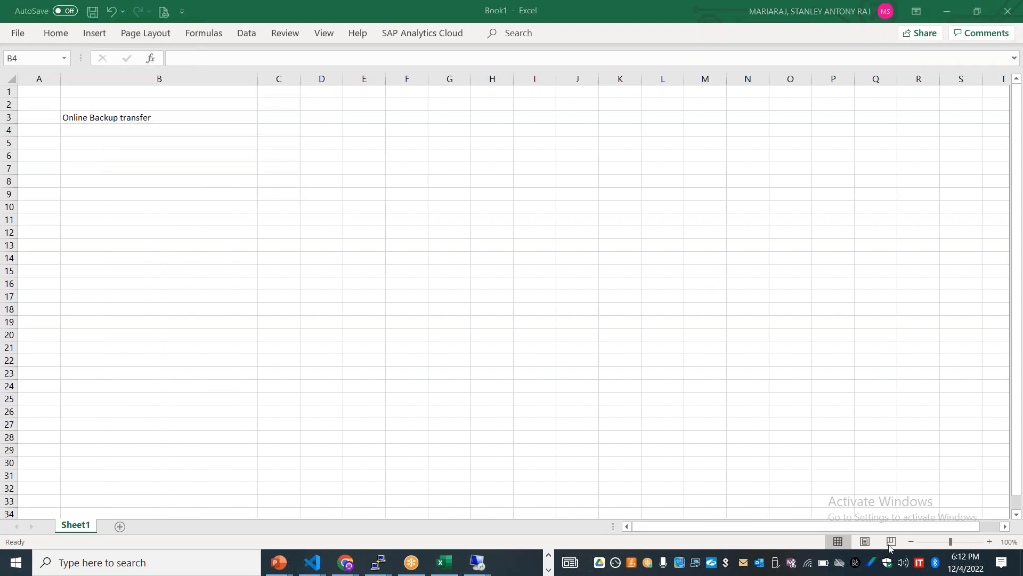
pyautogui.click(989, 541)
pyautogui.click(989, 541)
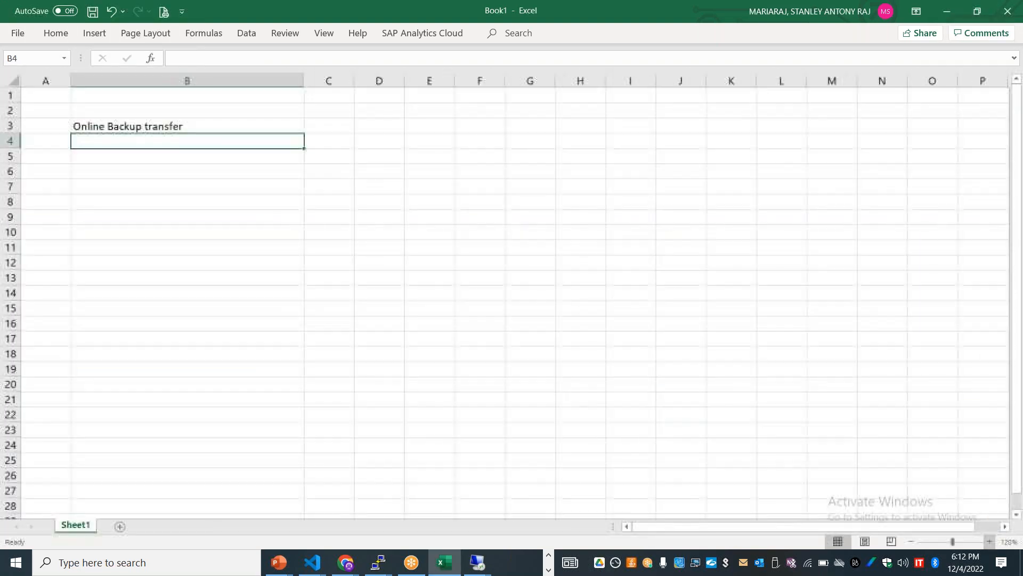
pyautogui.click(990, 541)
pyautogui.click(156, 174)
pyautogui.write('O')
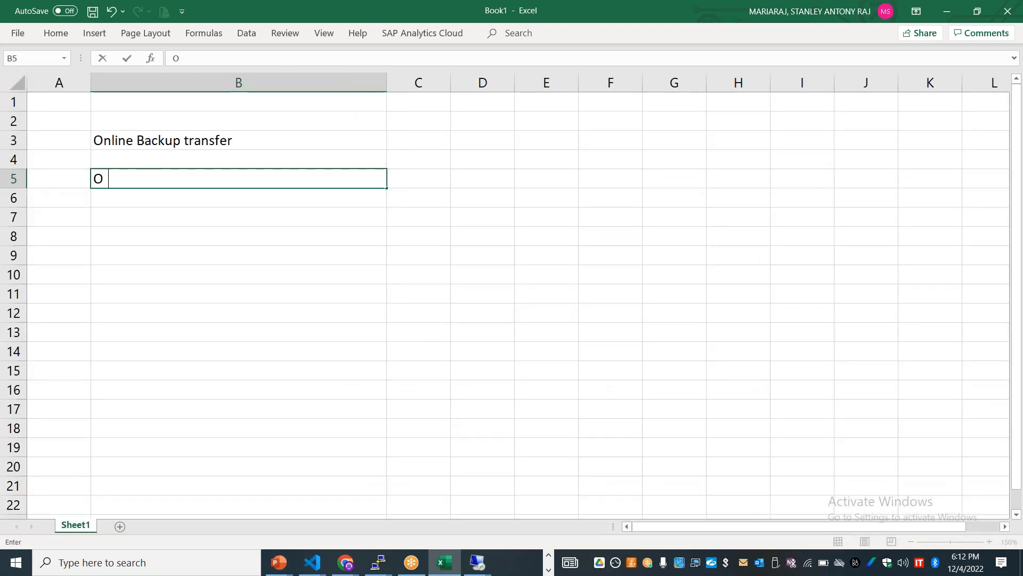
pyautogui.write('ffline backup method')
pyautogui.press('Tab')
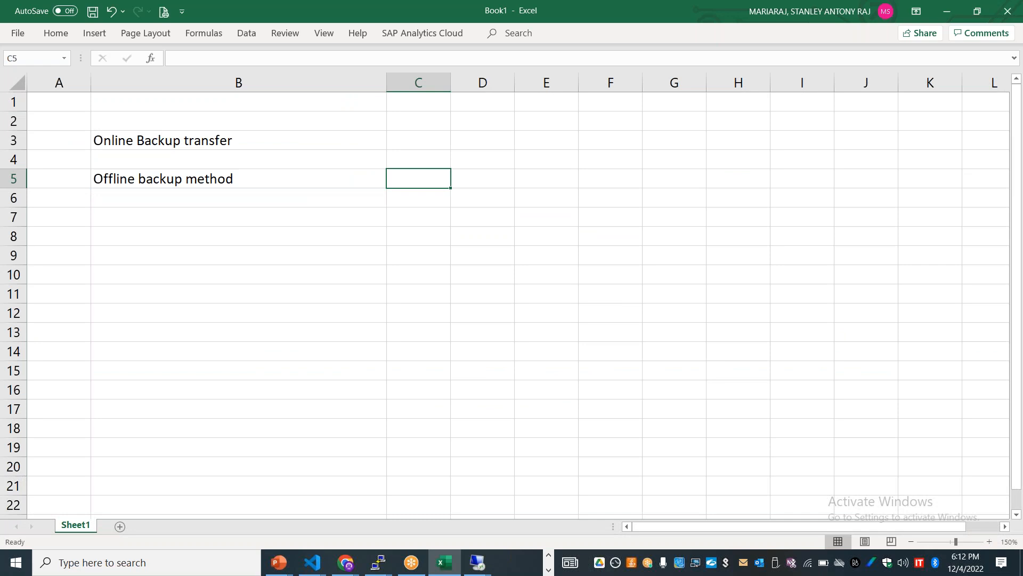
# Step: Enter "IF we don’t have enough internet bandwidht" in cell C5 beside the offline backup method
pyautogui.write('IF we don')
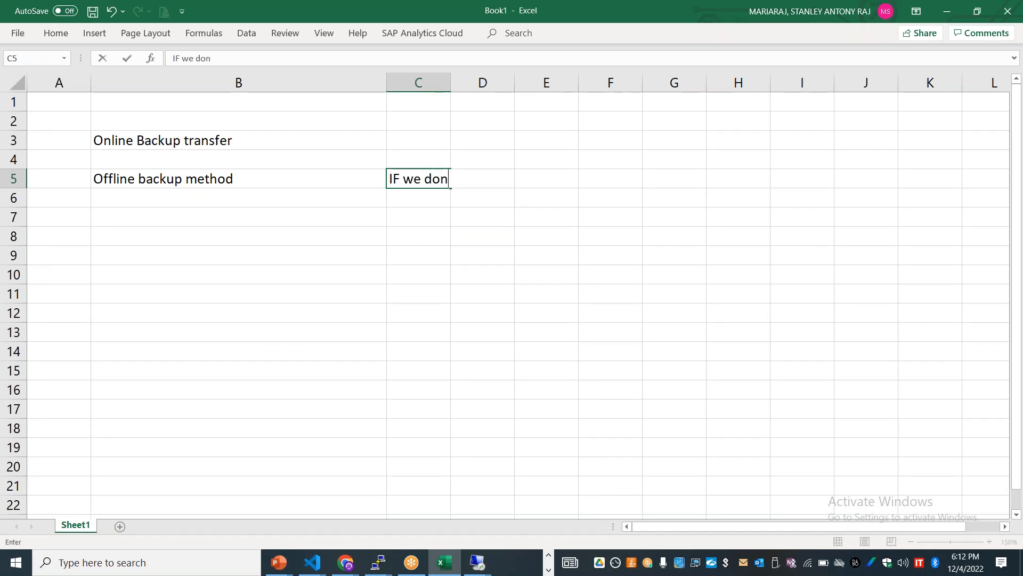
pyautogui.write('’t have engouh')
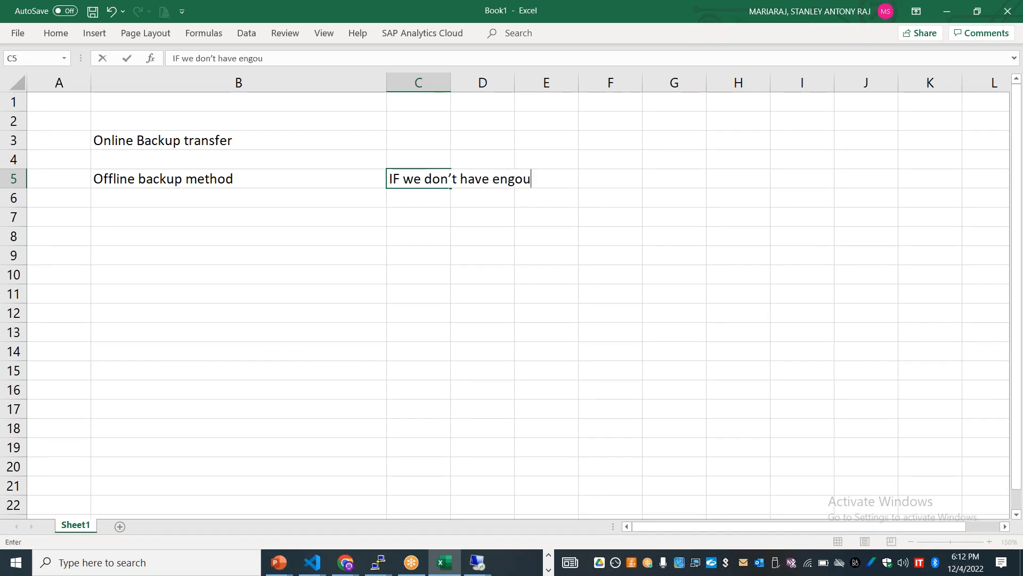
pyautogui.press('BackSpace')
pyautogui.press('BackSpace')
pyautogui.press('BackSpace')
pyautogui.press('BackSpace')
pyautogui.write('ouhg i')
pyautogui.press('BackSpace')
pyautogui.press('BackSpace')
pyautogui.press('BackSpace')
pyautogui.press('BackSpace')
pyautogui.write('gh inte')
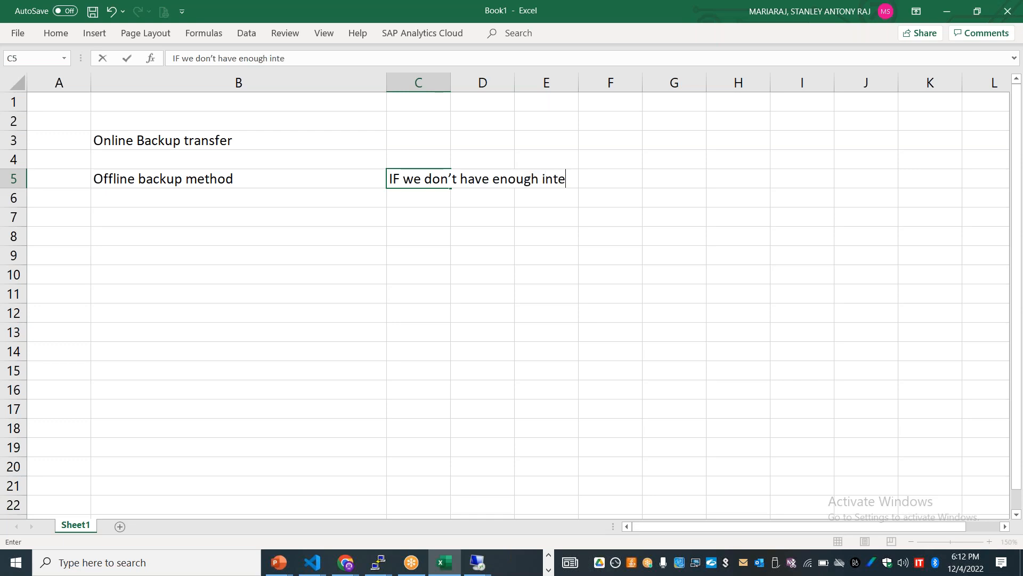
pyautogui.write('rnet bandwidht')
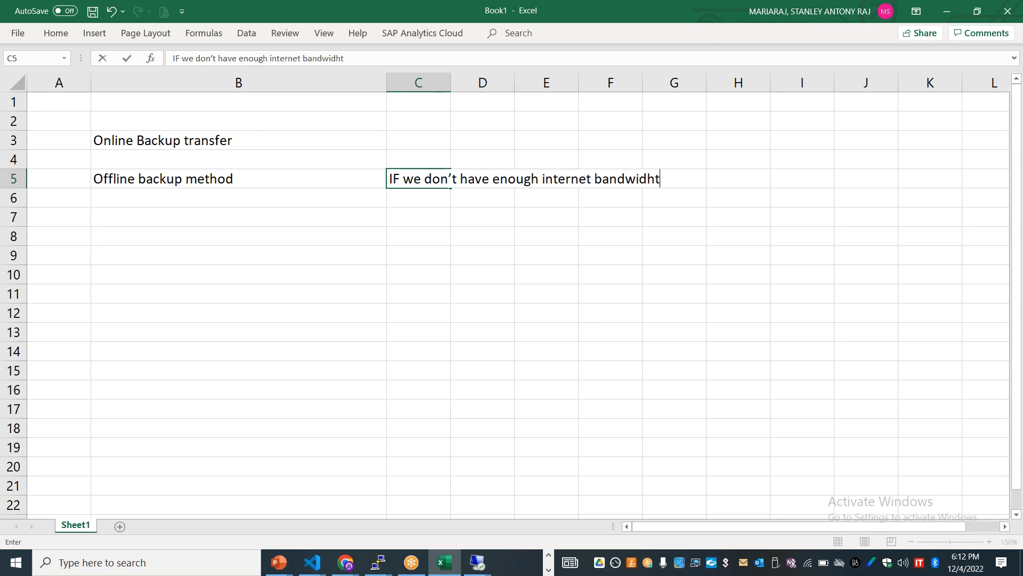
pyautogui.press('Return')
# Step: Enter "IF we have lot of data to transfer" in cell C6
pyautogui.write('if')
pyautogui.press('BackSpace')
pyautogui.press('BackSpace')
pyautogui.press('BackSpace')
pyautogui.write('IF we have lotof')
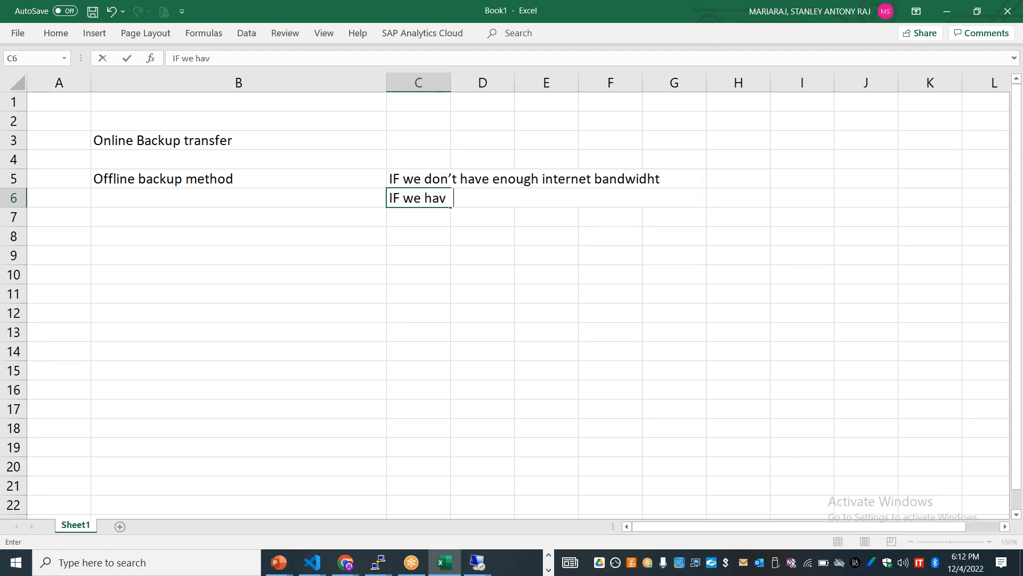
pyautogui.press('BackSpace')
pyautogui.write('of data to transfer')
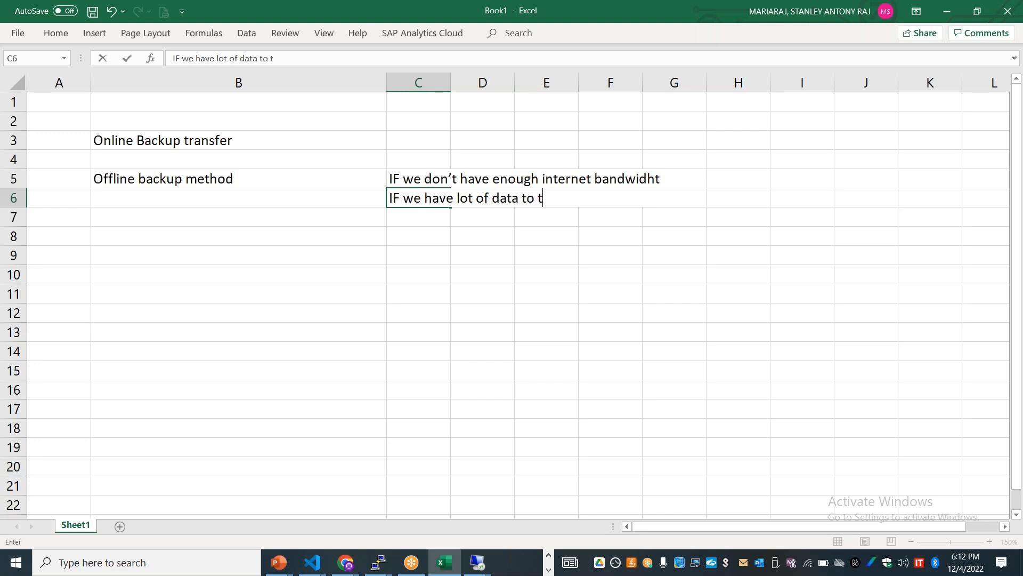
pyautogui.press('Return')
# Step: Enter "Azure Data Disks" in cell C8 and "Use your Data disks to copy the data - Azure Compatible" in cell C9
pyautogui.press('Return')
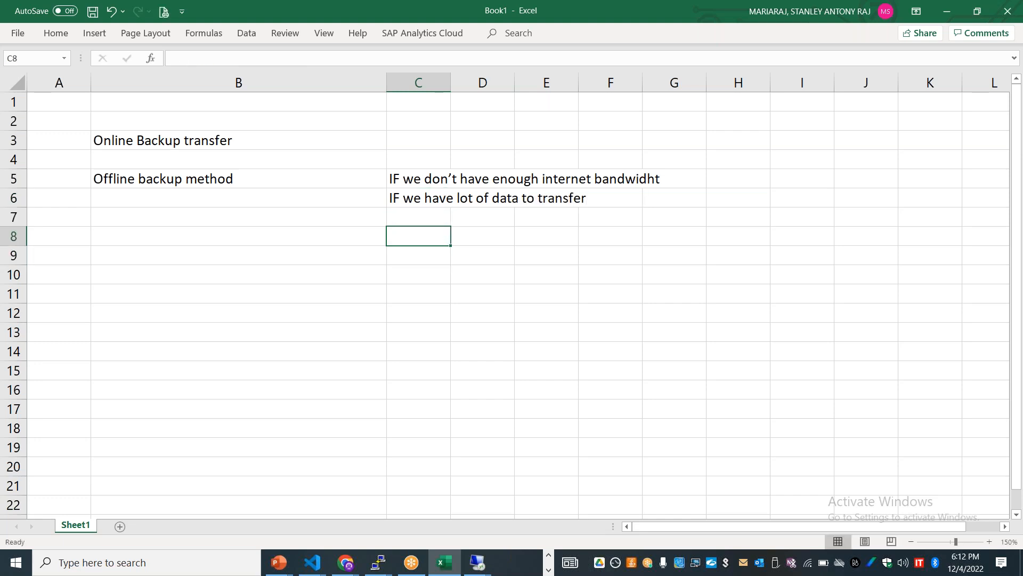
pyautogui.write('Azure Data Disks')
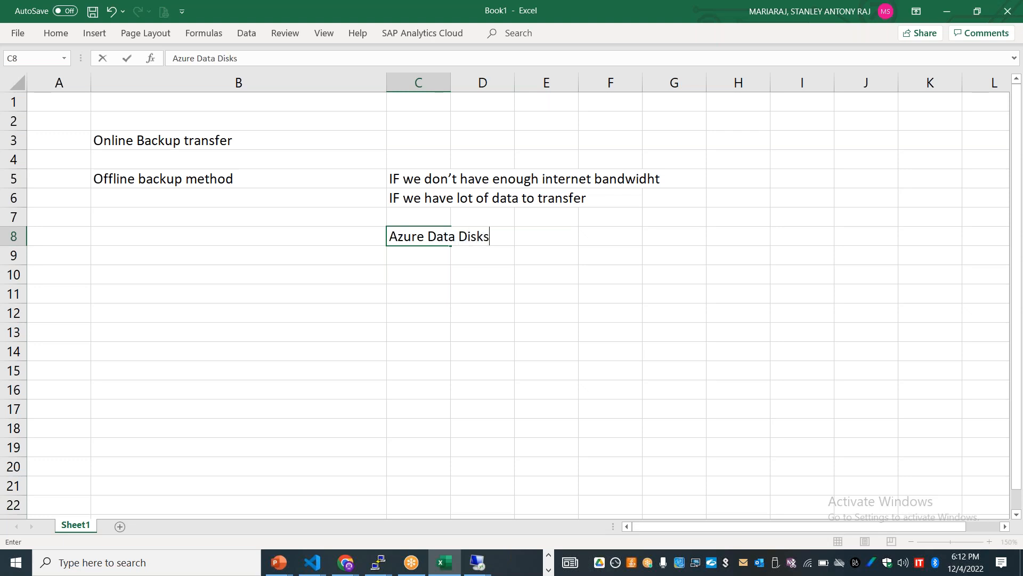
pyautogui.press('Return')
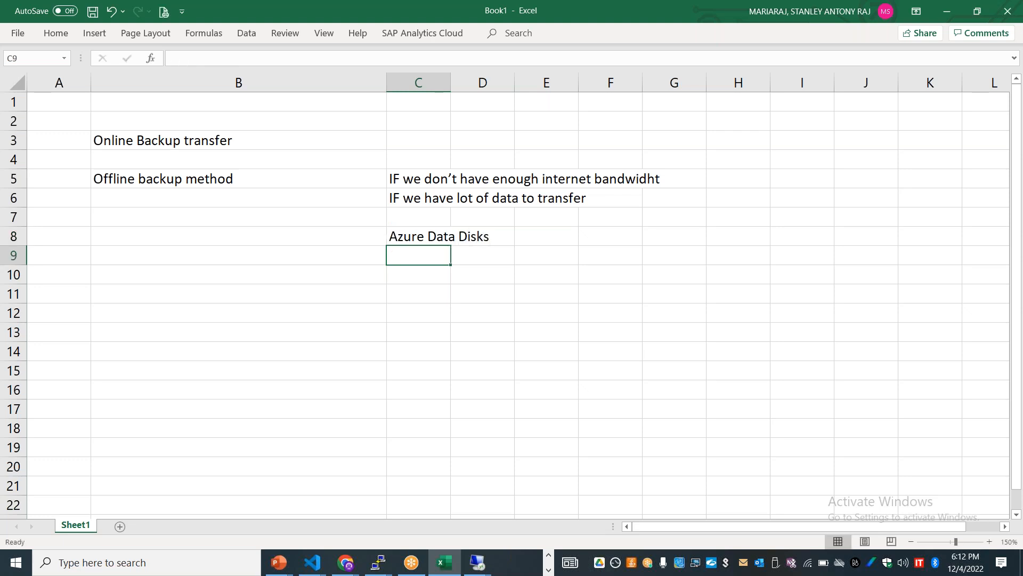
pyautogui.write('Use your ')
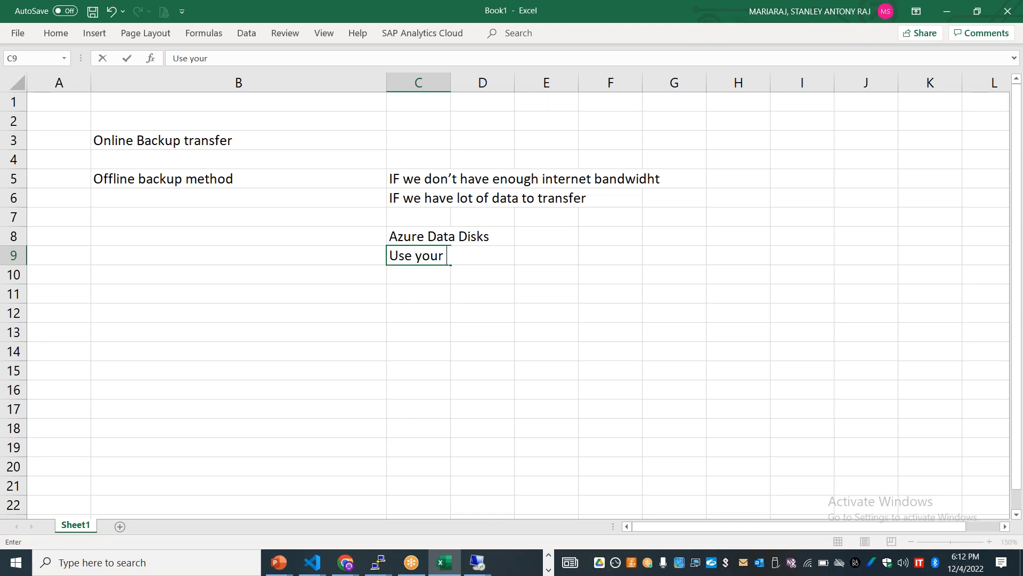
pyautogui.write('Data disks to')
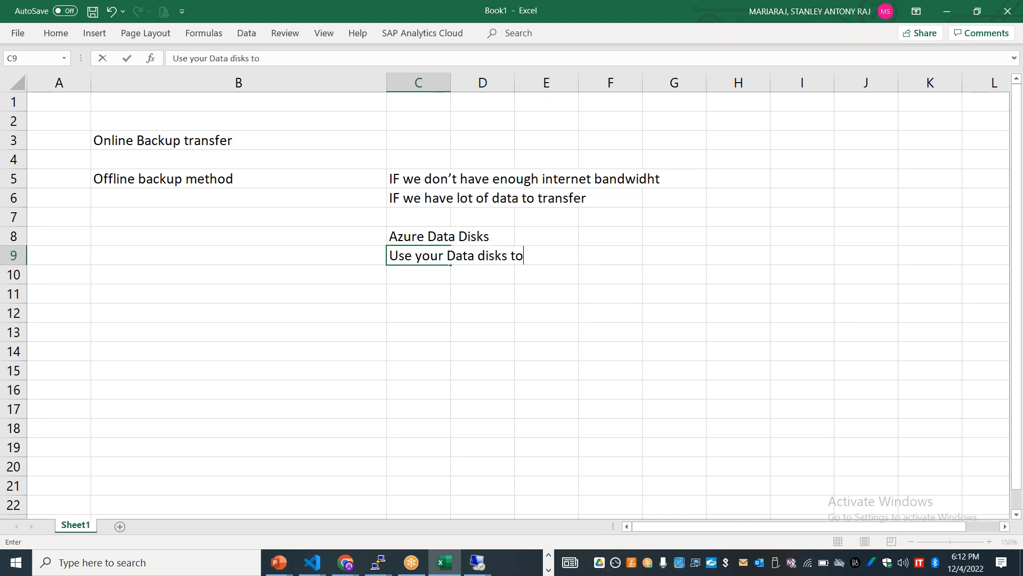
pyautogui.write(' copy the do')
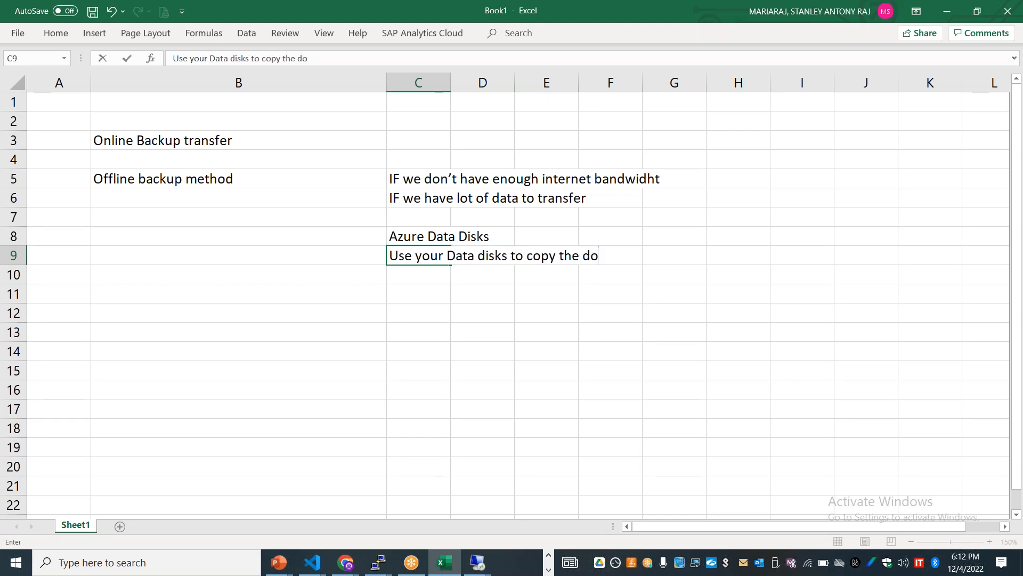
pyautogui.press('BackSpace')
pyautogui.write('ata ')
pyautogui.write('- Azure')
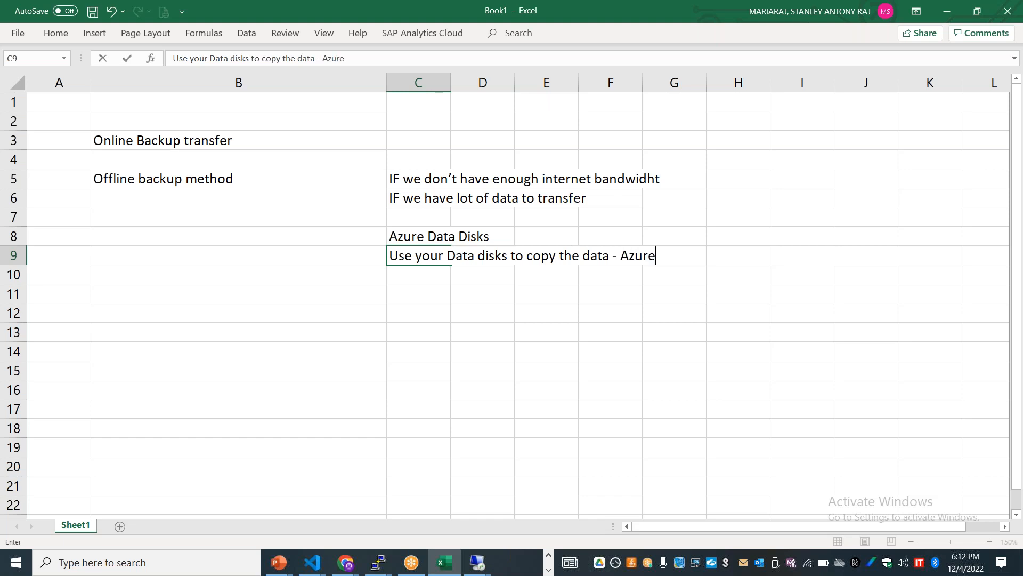
pyautogui.write(' Compatible')
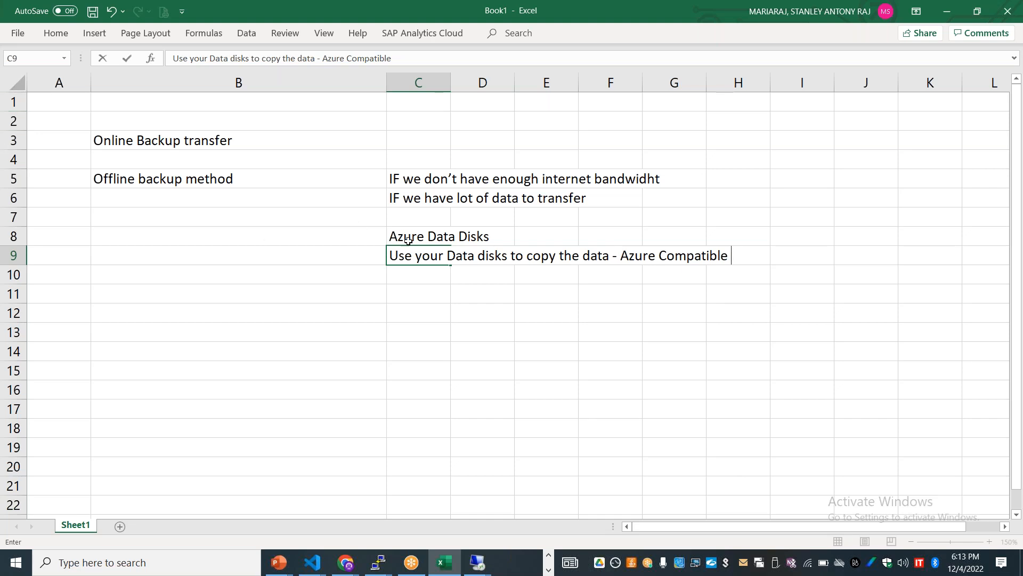
# Step: Switch to Chrome, search Google for "azure data disk" in a new tab, and look through the image results
pyautogui.hotkey('alt', 'Tab')
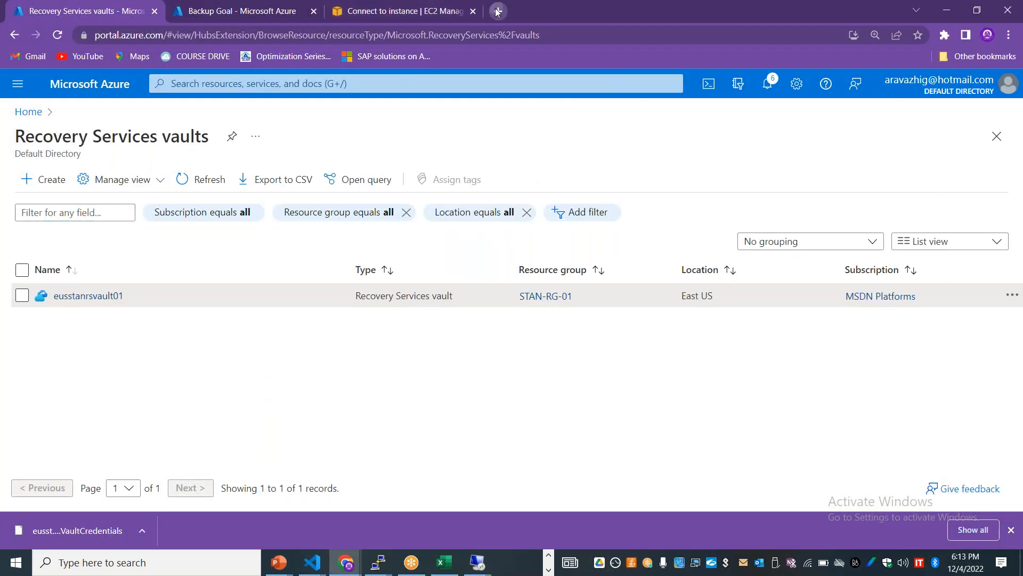
pyautogui.click(496, 12)
pyautogui.write('Azure')
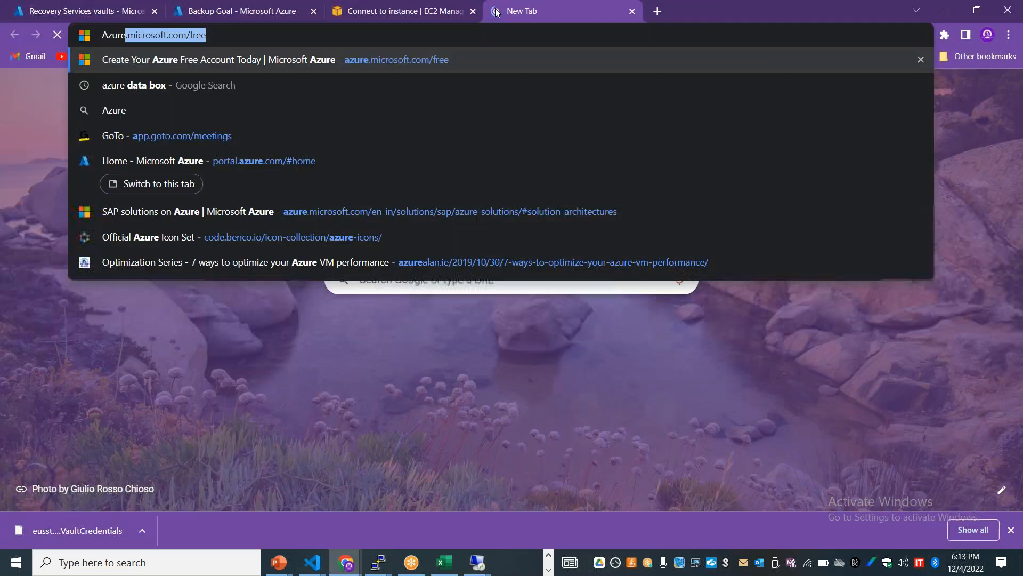
pyautogui.write(' data disk')
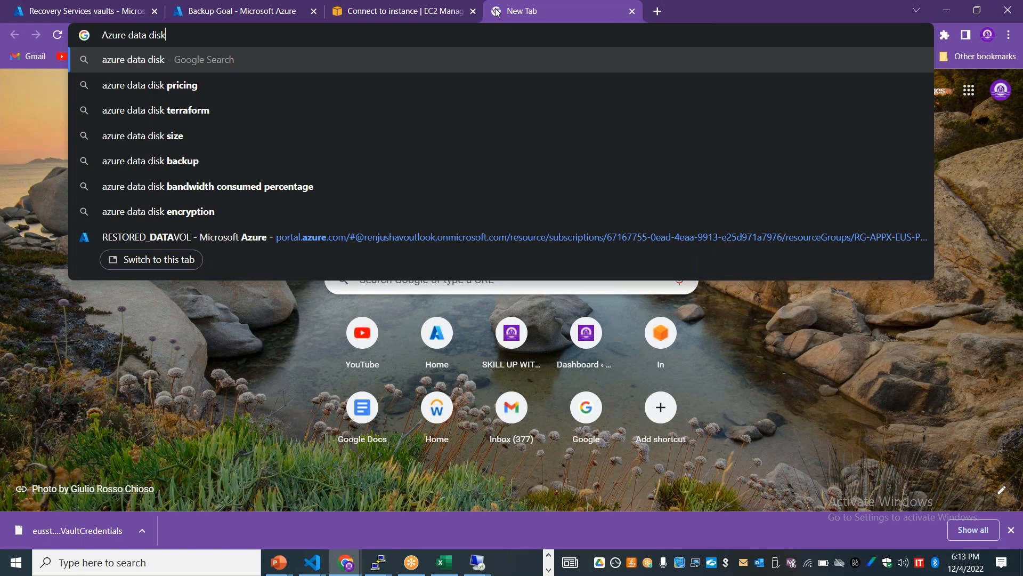
pyautogui.press('Return')
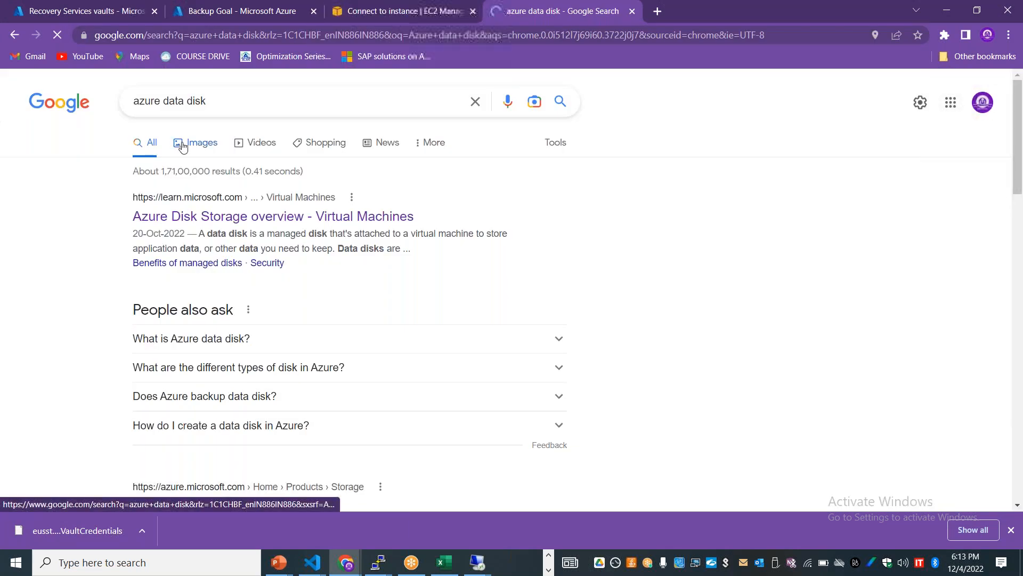
pyautogui.click(196, 142)
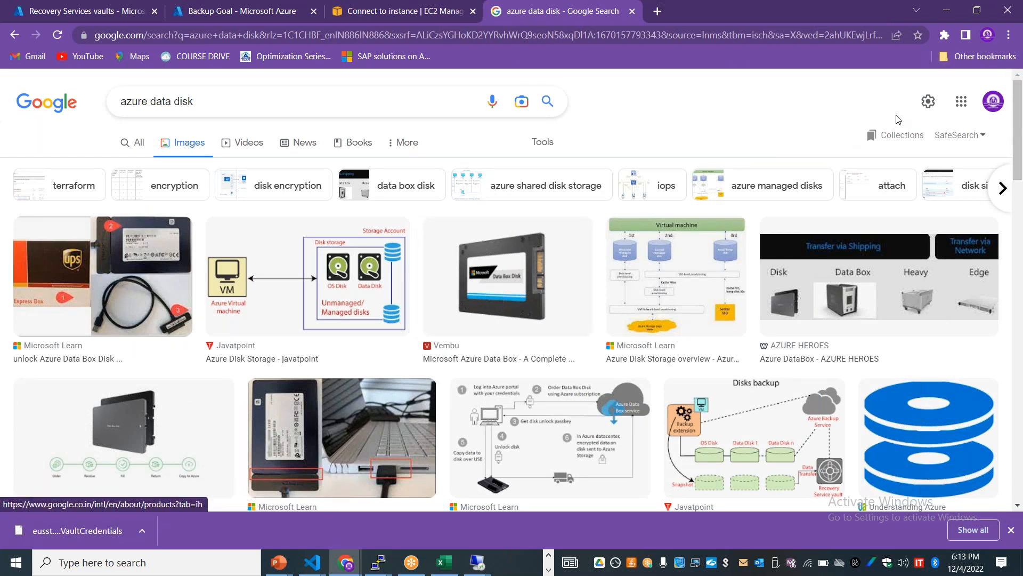
pyautogui.moveTo(1019, 122); pyautogui.dragTo(1021, 322)
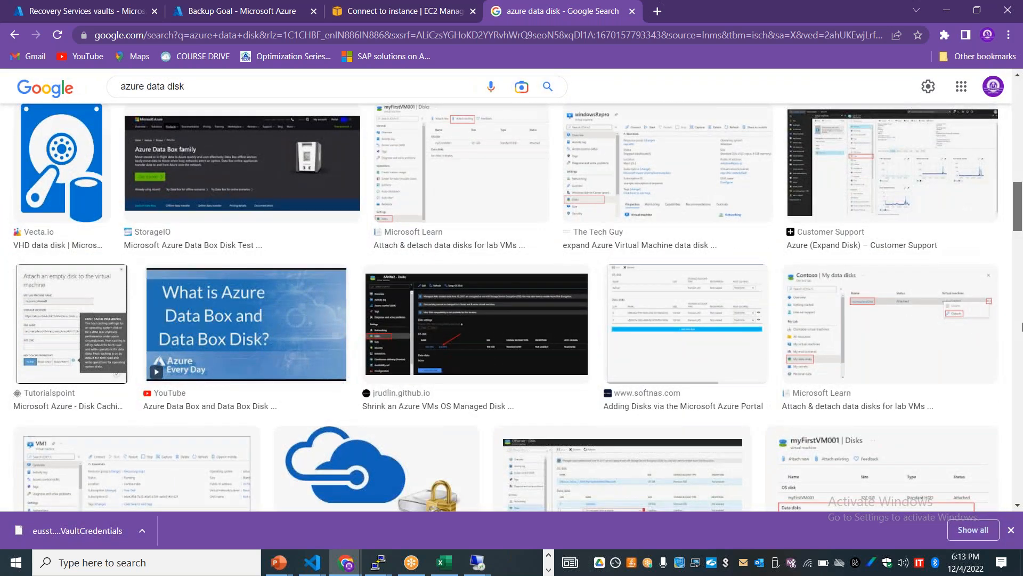
pyautogui.scroll(-3, 1021, 326)
pyautogui.moveTo(1022, 335); pyautogui.dragTo(1022, 164)
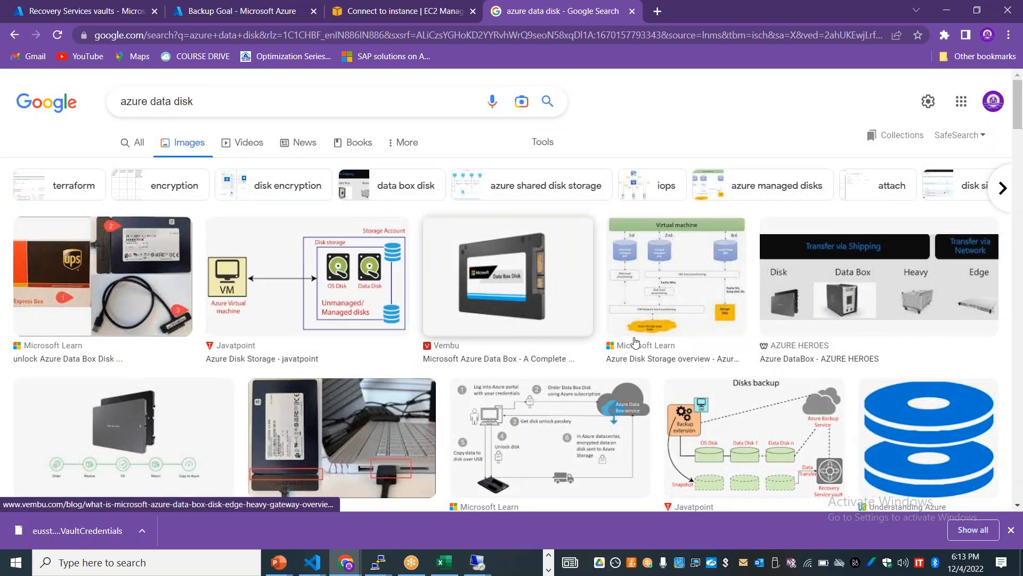
# Step: Return to the Azure portal, find the Azure Data Box service by searching "Azure data", and start creating a data box
pyautogui.click(46, 7)
pyautogui.click(30, 110)
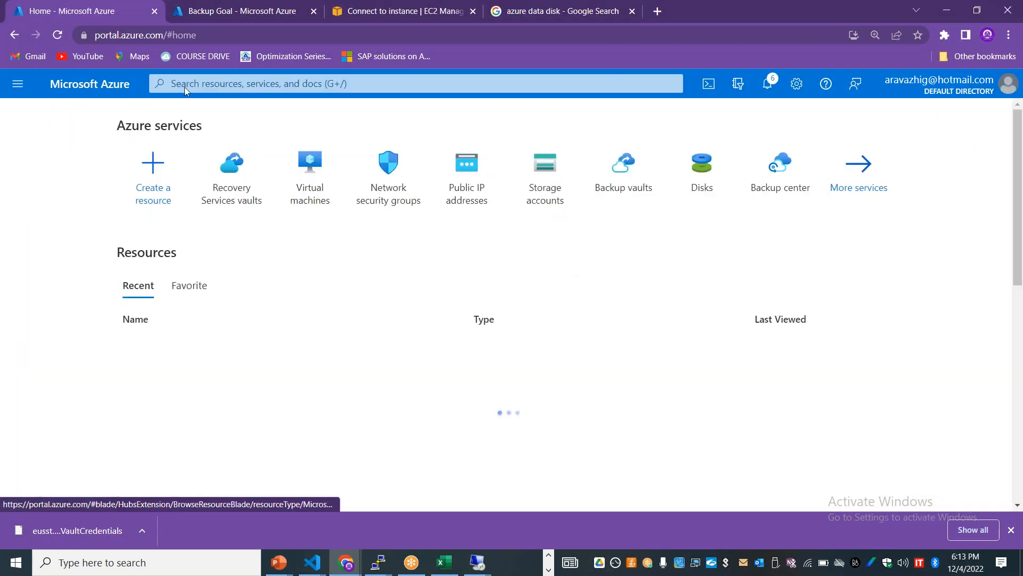
pyautogui.click(185, 89)
pyautogui.write('A')
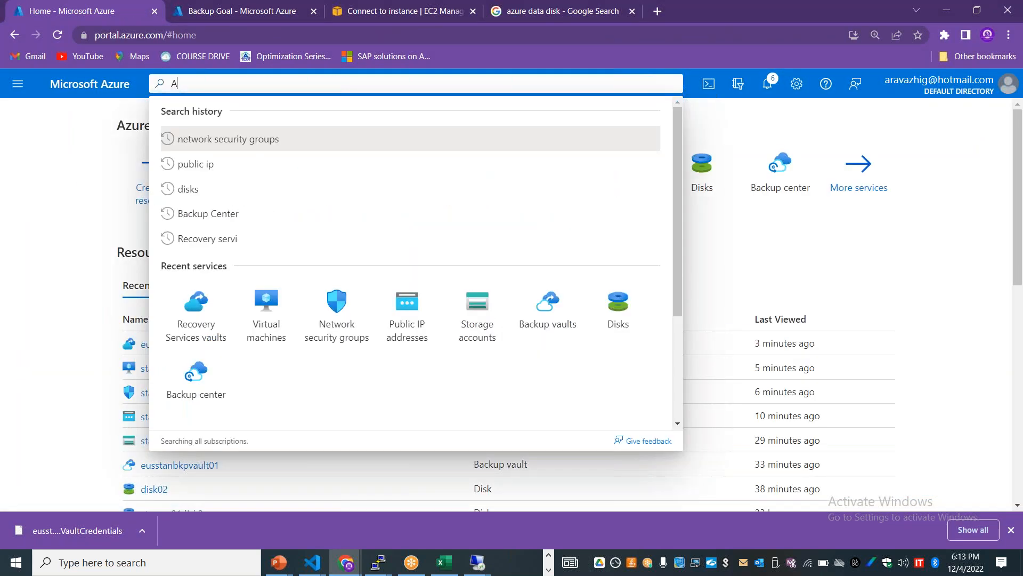
pyautogui.write('zure data')
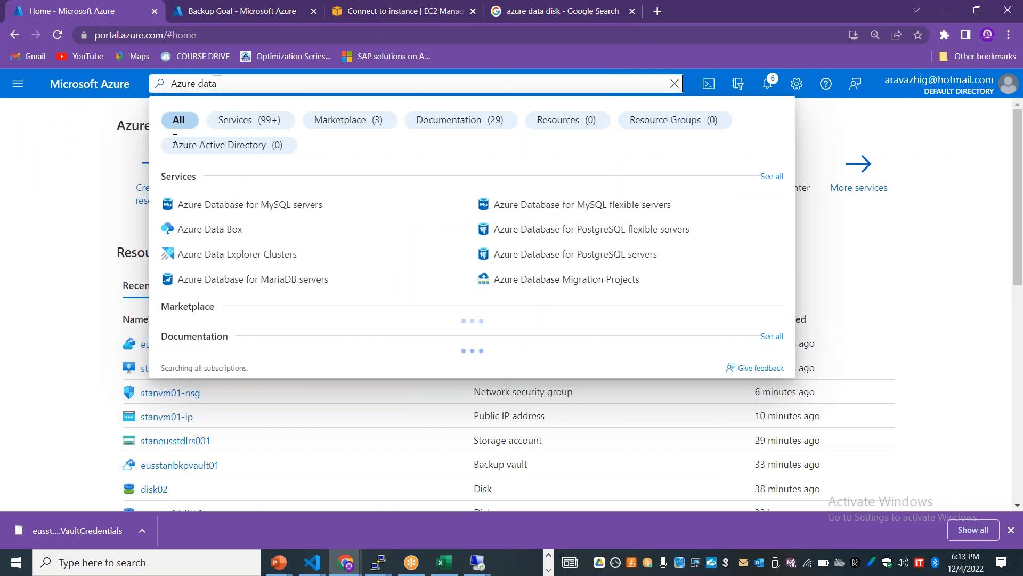
pyautogui.click(233, 231)
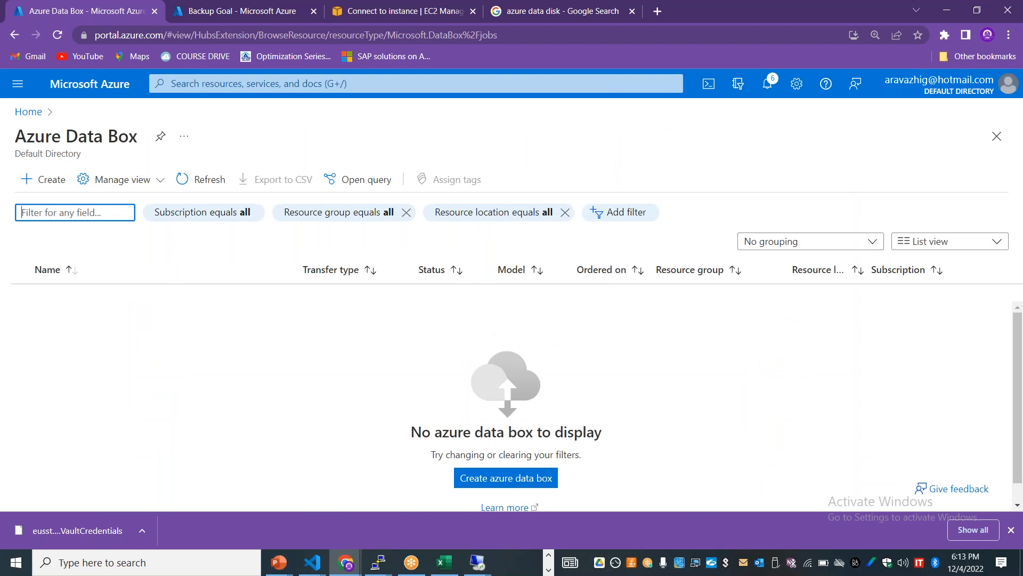
pyautogui.click(521, 480)
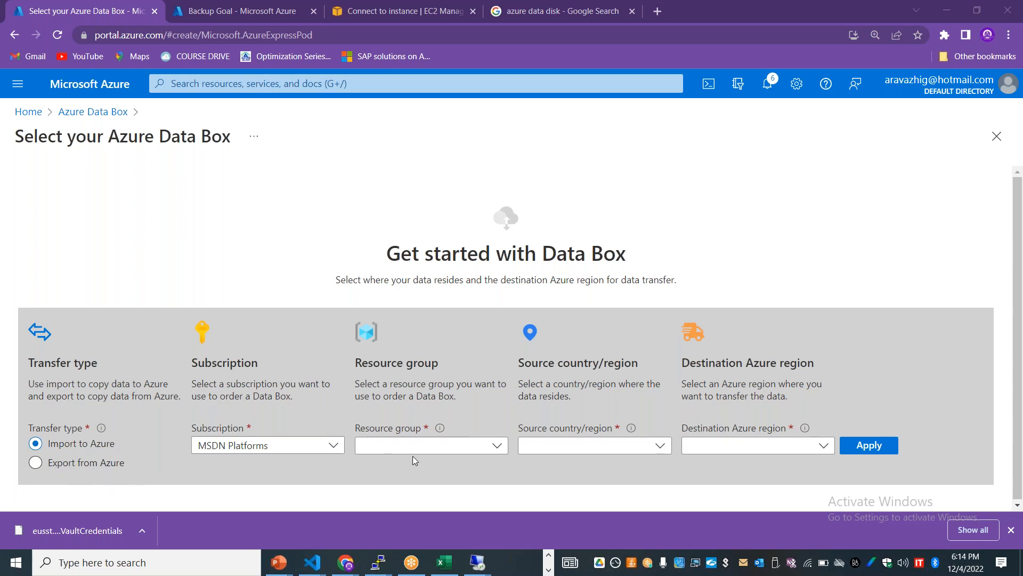
# Step: Set the Data Box resource group to STAN-RG-01 and the source country/region to United States
pyautogui.click(469, 448)
pyautogui.click(421, 396)
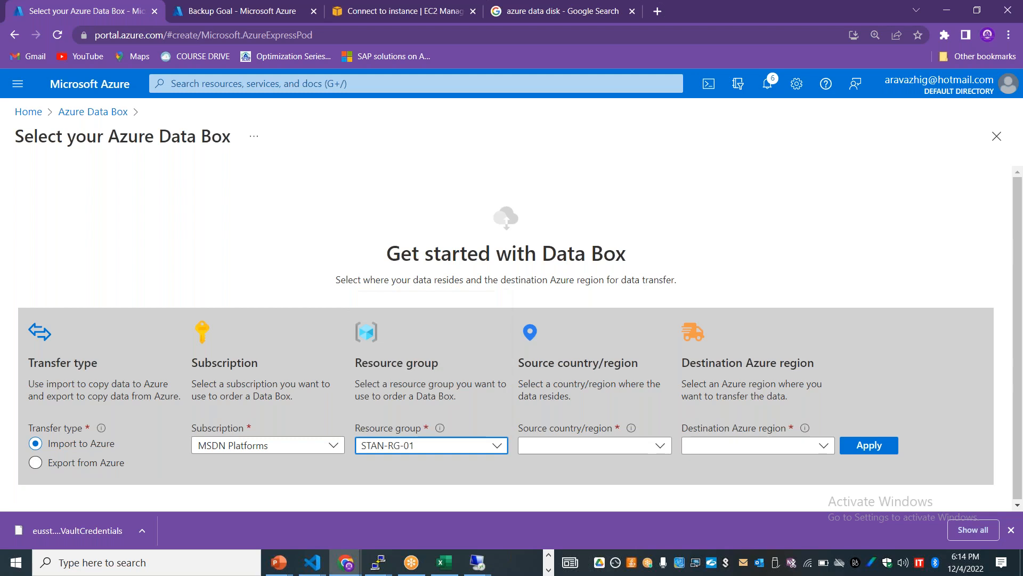
pyautogui.click(617, 449)
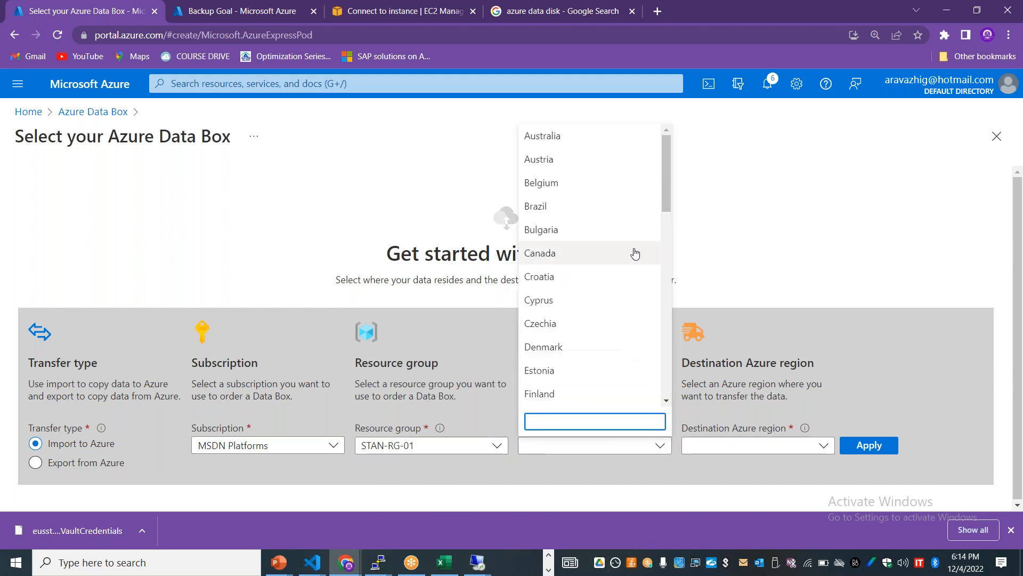
pyautogui.write('Unit')
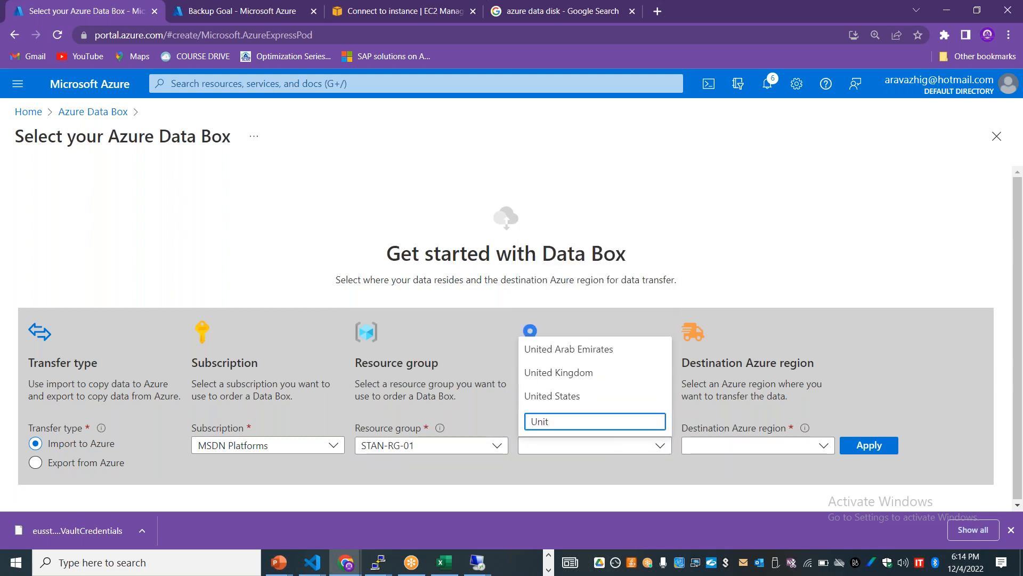
pyautogui.click(586, 397)
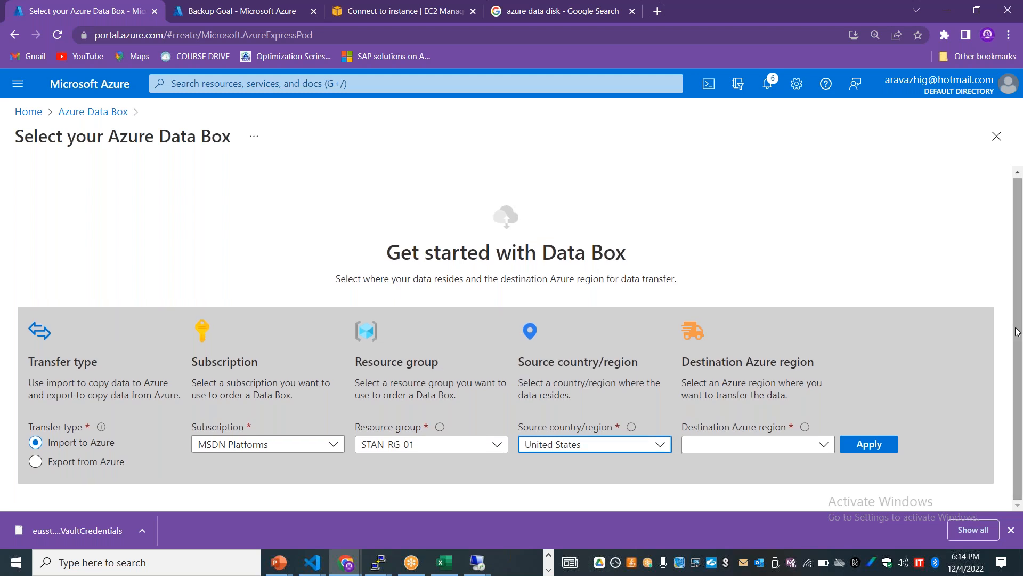
# Step: Set the destination Azure region to East US and highlight the Source country/region heading
pyautogui.click(819, 445)
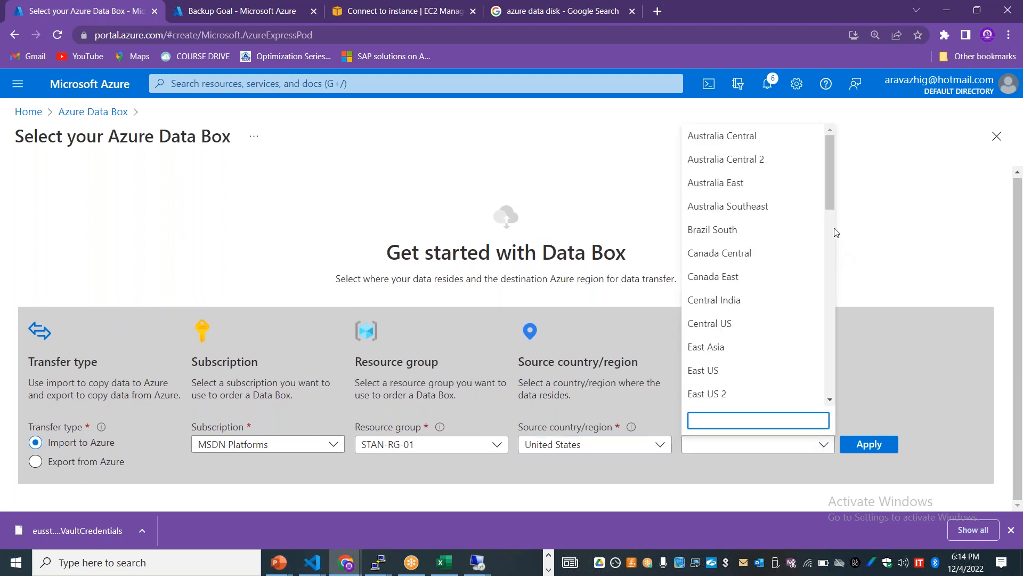
pyautogui.moveTo(831, 206); pyautogui.dragTo(832, 273)
pyautogui.click(759, 419)
pyautogui.write('Uni')
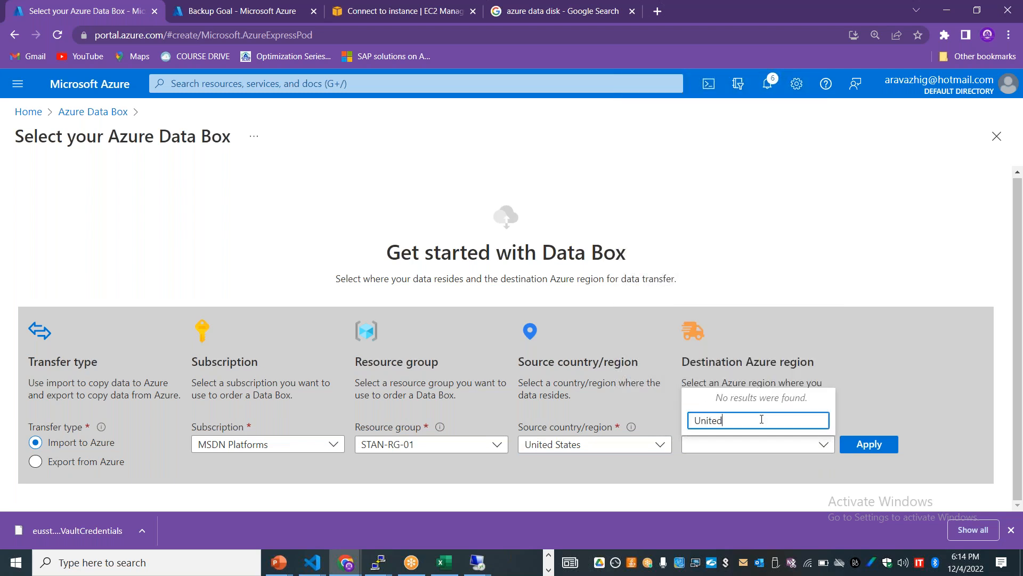
pyautogui.write('te')
pyautogui.press('BackSpace')
pyautogui.press('BackSpace')
pyautogui.press('BackSpace')
pyautogui.press('BackSpace')
pyautogui.press('BackSpace')
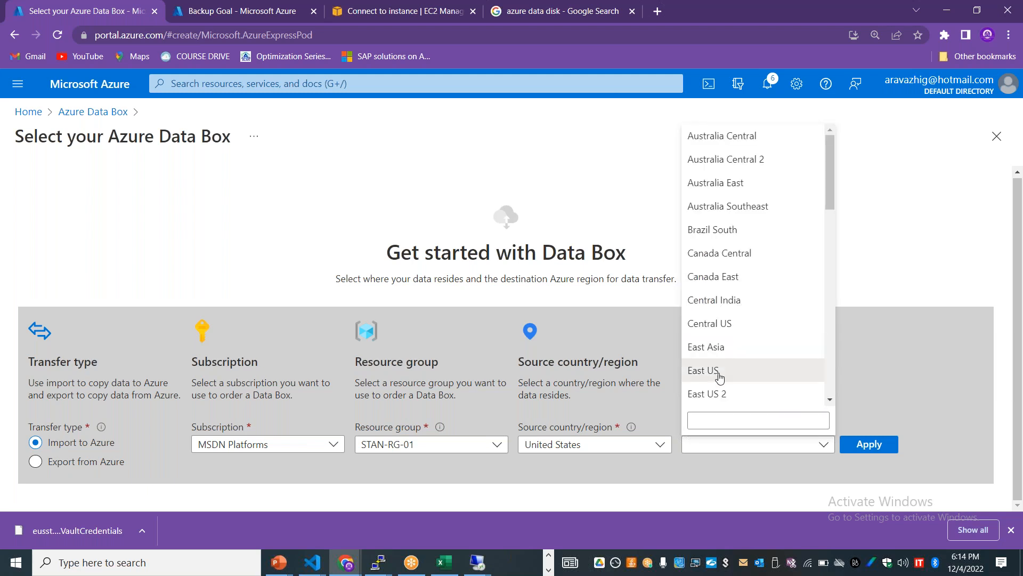
pyautogui.click(703, 370)
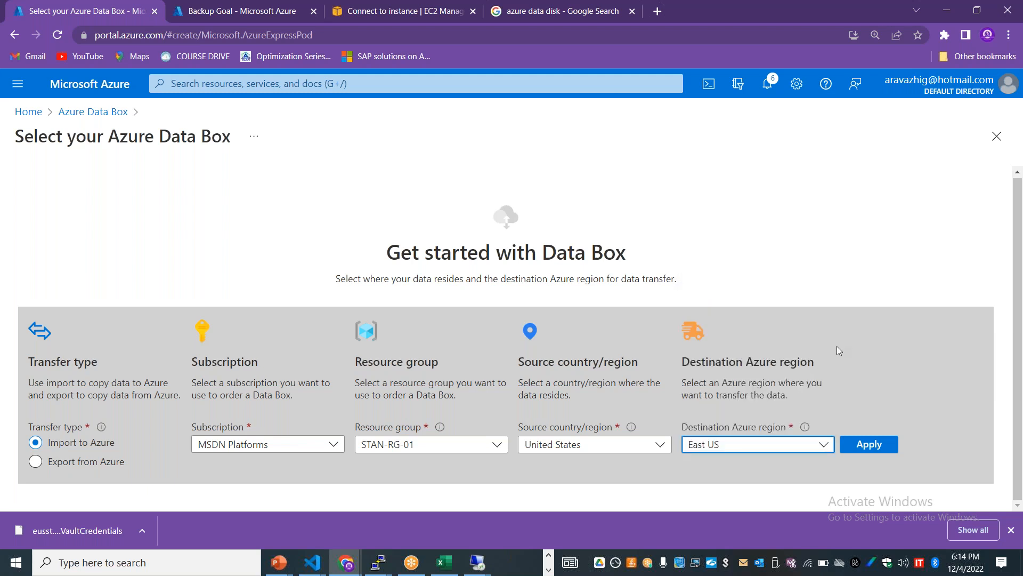
pyautogui.moveTo(820, 357); pyautogui.dragTo(745, 366)
pyautogui.moveTo(641, 370); pyautogui.dragTo(516, 367)
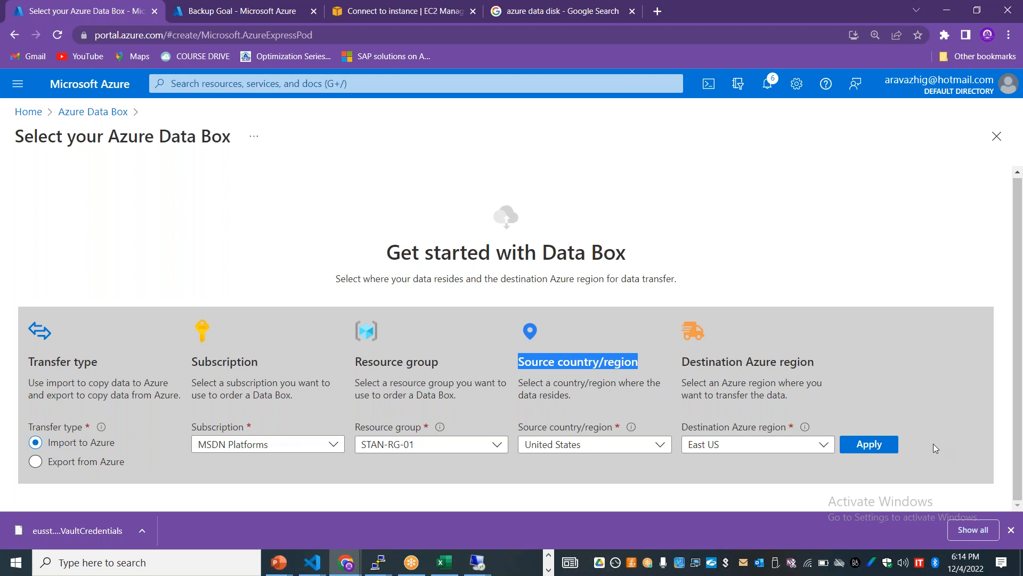
# Step: Apply the Data Box transfer settings and highlight the Data Box Disk and Data Box option names
pyautogui.click(869, 447)
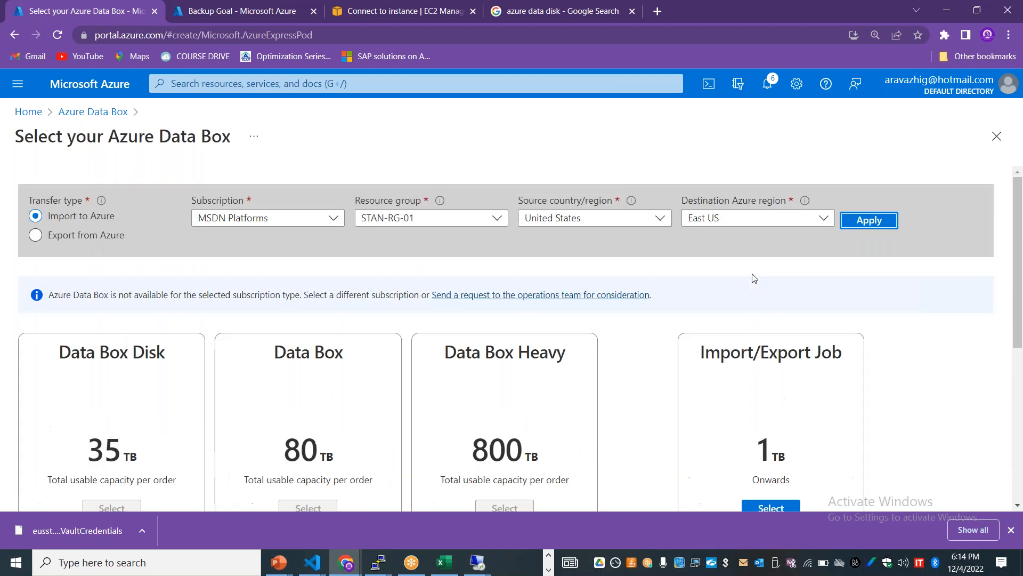
pyautogui.moveTo(1021, 195); pyautogui.dragTo(1020, 273)
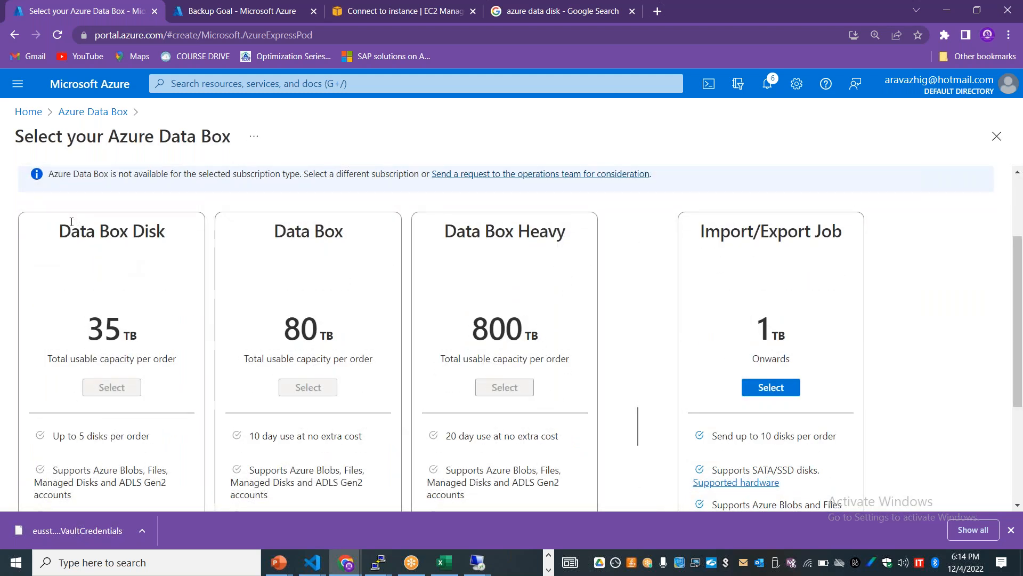
pyautogui.moveTo(64, 228); pyautogui.dragTo(171, 243)
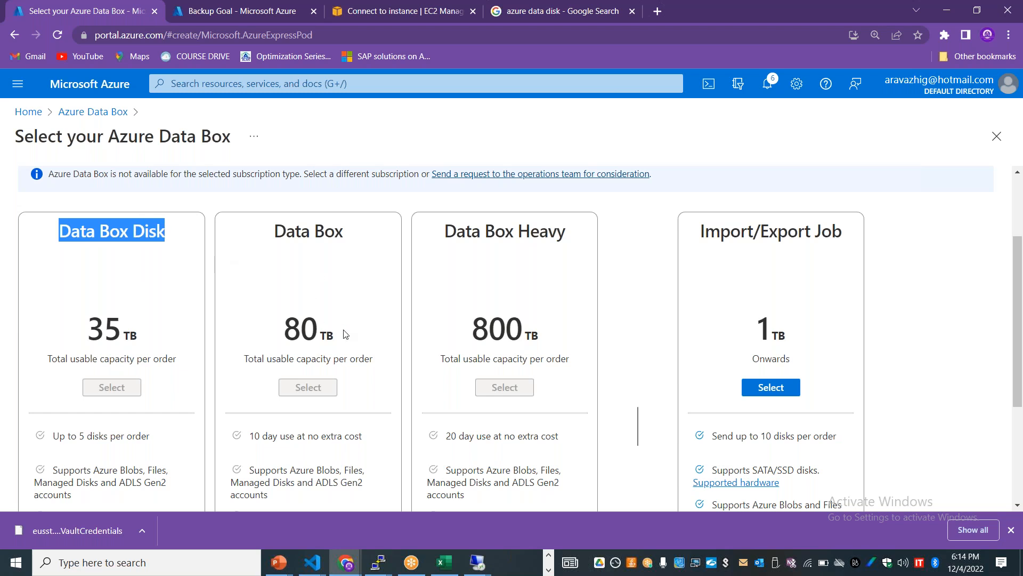
pyautogui.moveTo(346, 232); pyautogui.dragTo(272, 231)
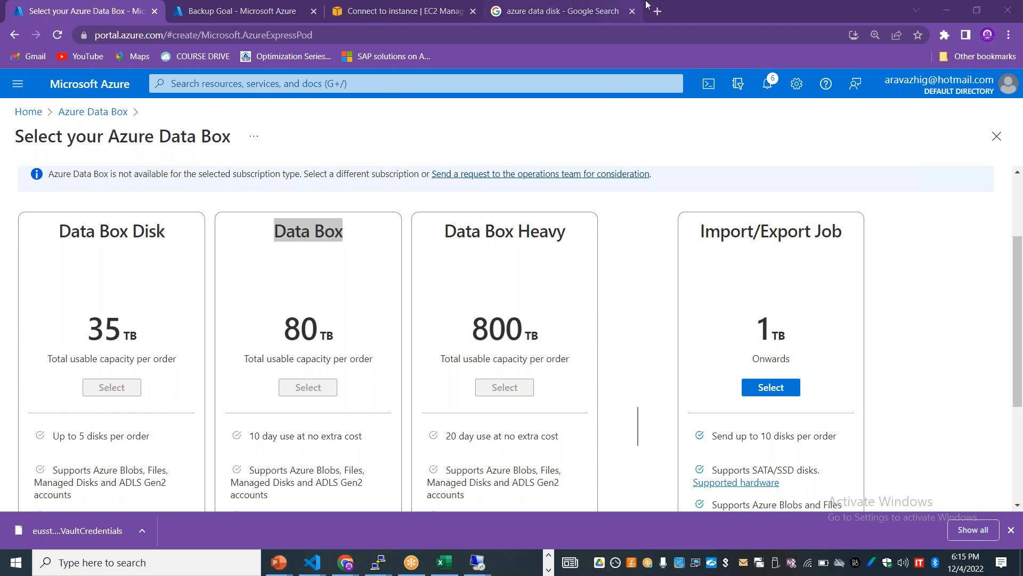
# Step: Switch to the Google image results and search for "azure data box"
pyautogui.click(551, 4)
pyautogui.doubleClick(187, 101)
pyautogui.write('b')
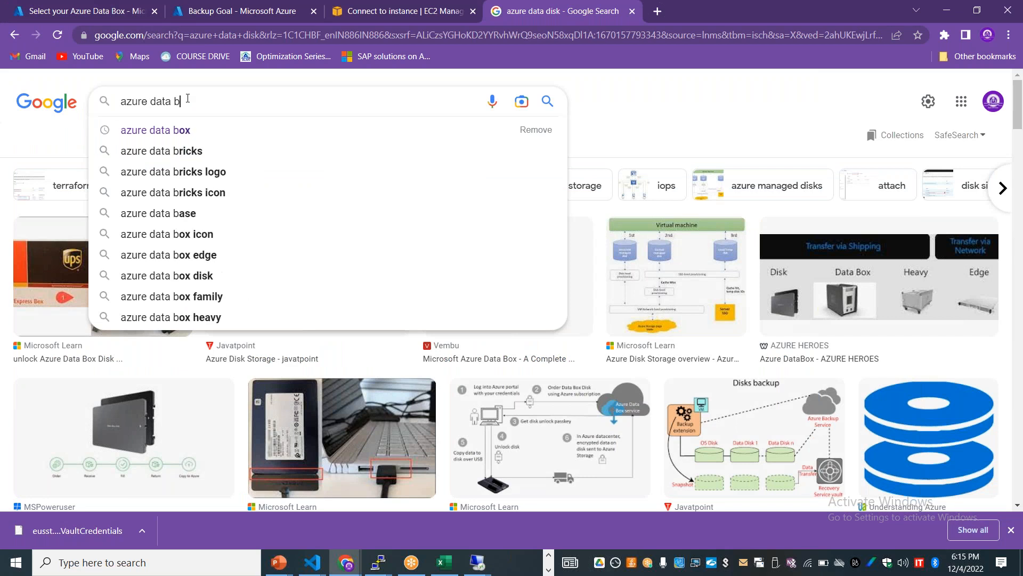
pyautogui.write('ox')
pyautogui.press('Return')
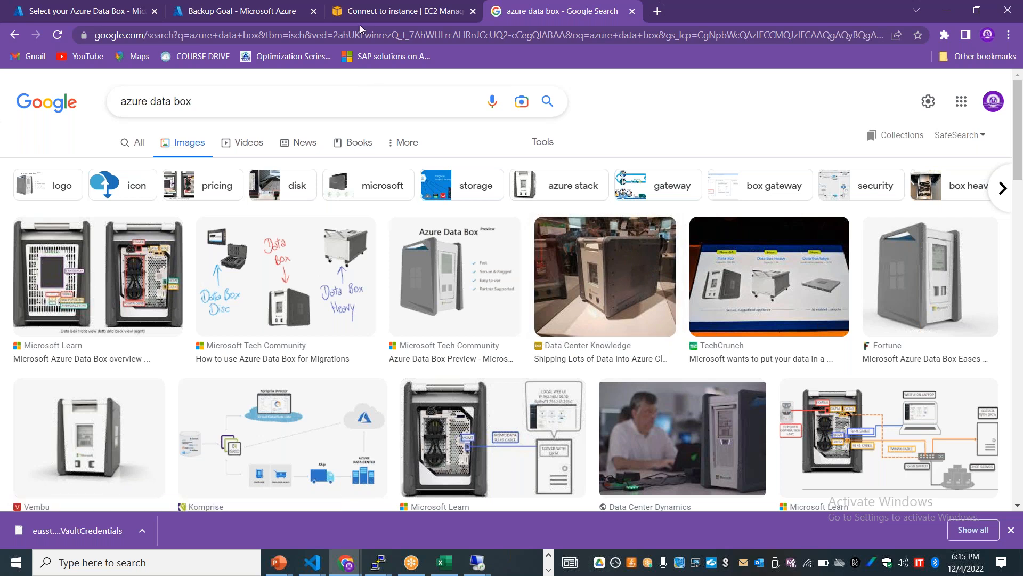
# Step: Search Google Images for "azure data box heavy" and look through the pictures of the device
pyautogui.doubleClick(179, 101)
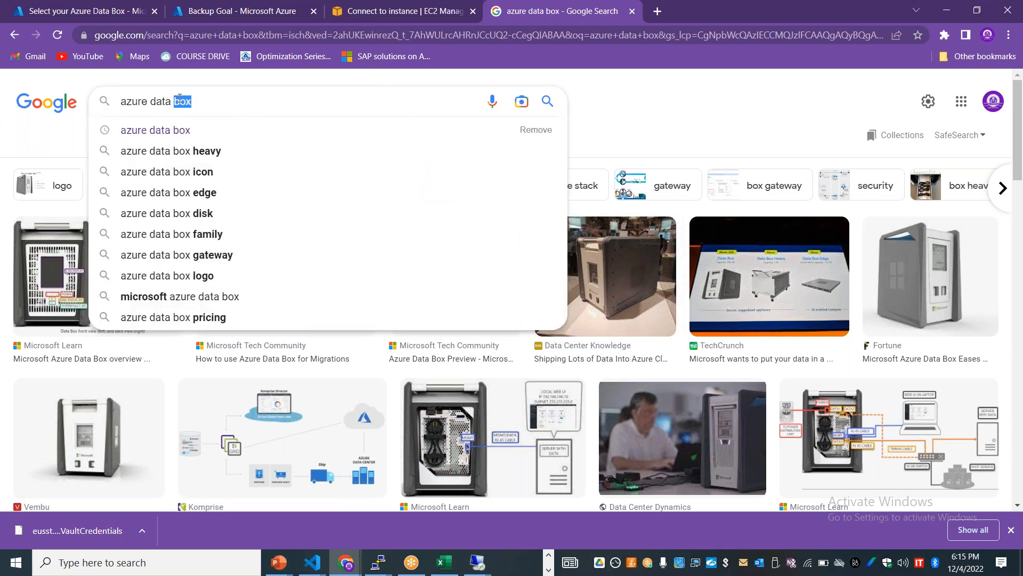
pyautogui.write('box heavy')
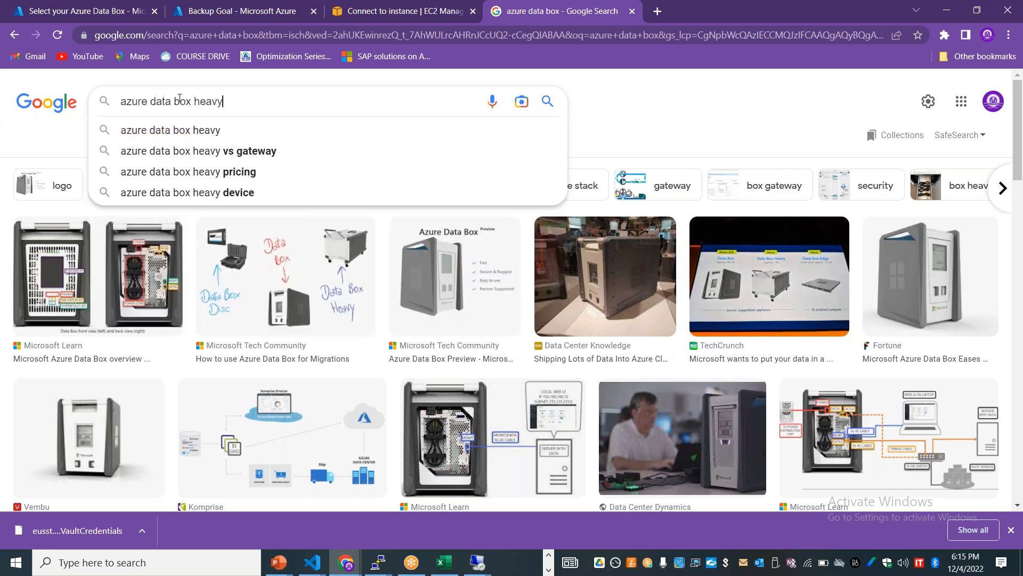
pyautogui.press('Return')
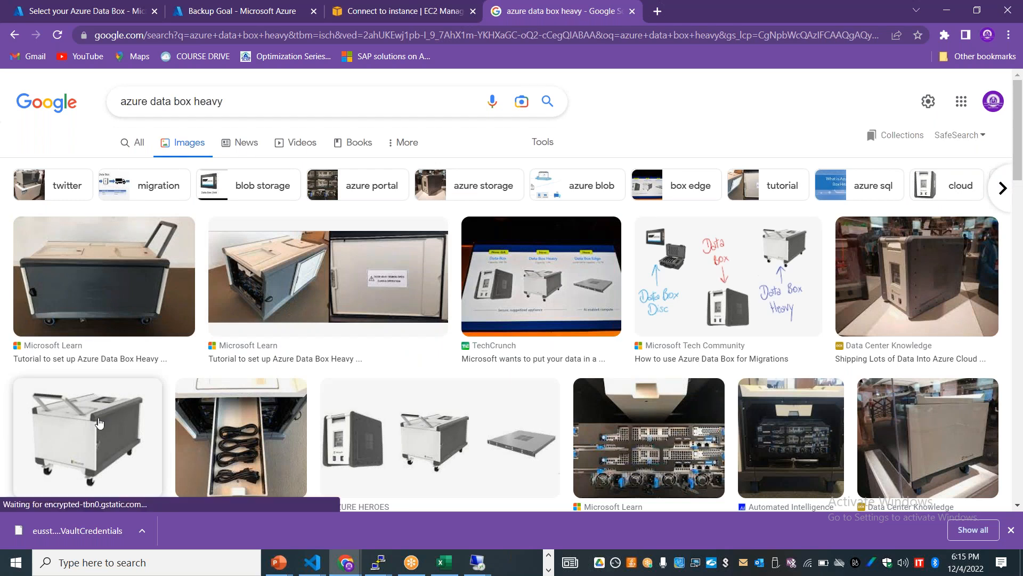
pyautogui.moveTo(1019, 122); pyautogui.dragTo(1020, 193)
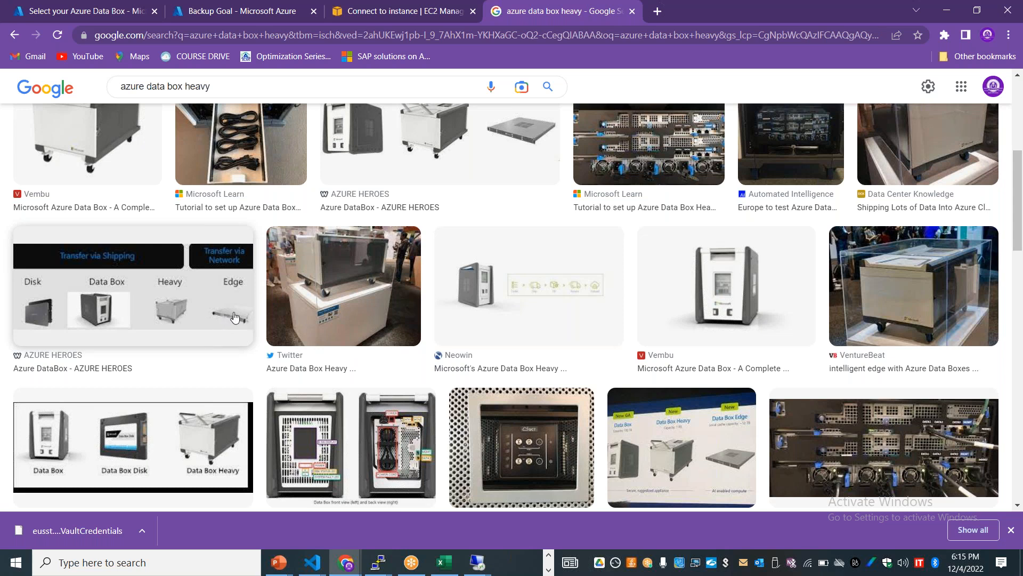
pyautogui.moveTo(1021, 198); pyautogui.dragTo(1020, 245)
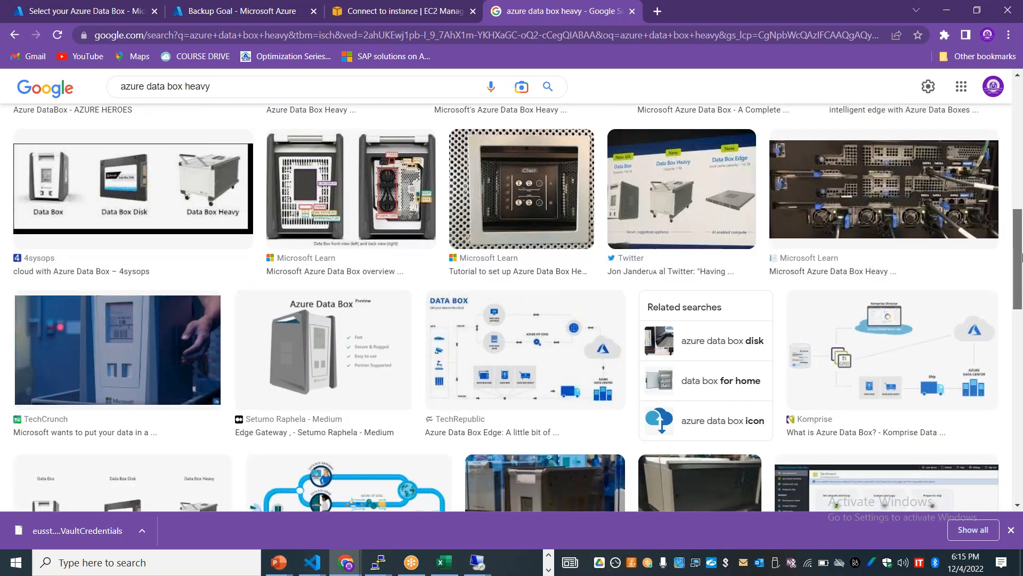
# Step: Preview the TechRepublic Data Box diagram, browse more image results, and open the Microsoft Learn picture of the Data Box front and back
pyautogui.click(565, 355)
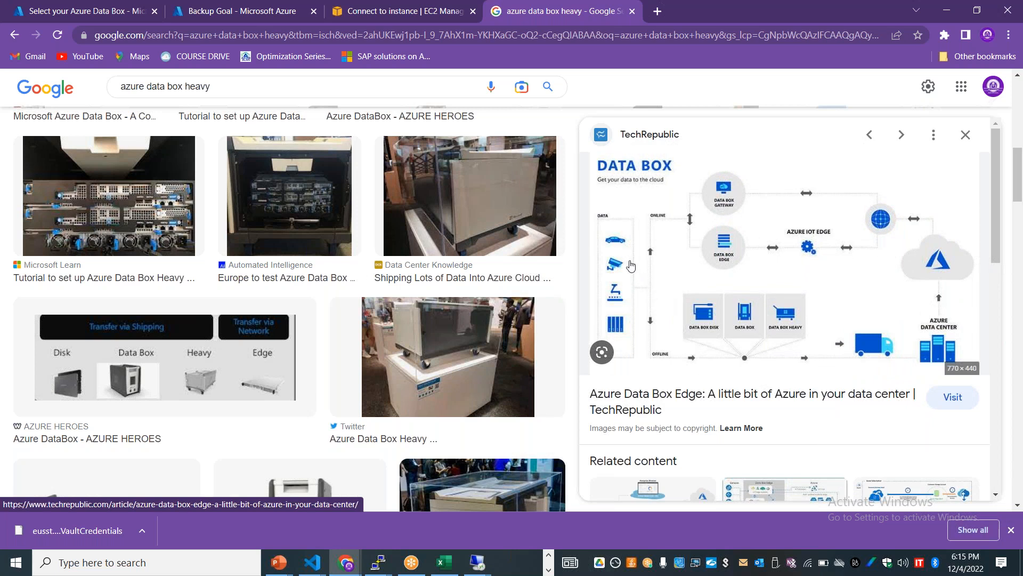
pyautogui.click(964, 134)
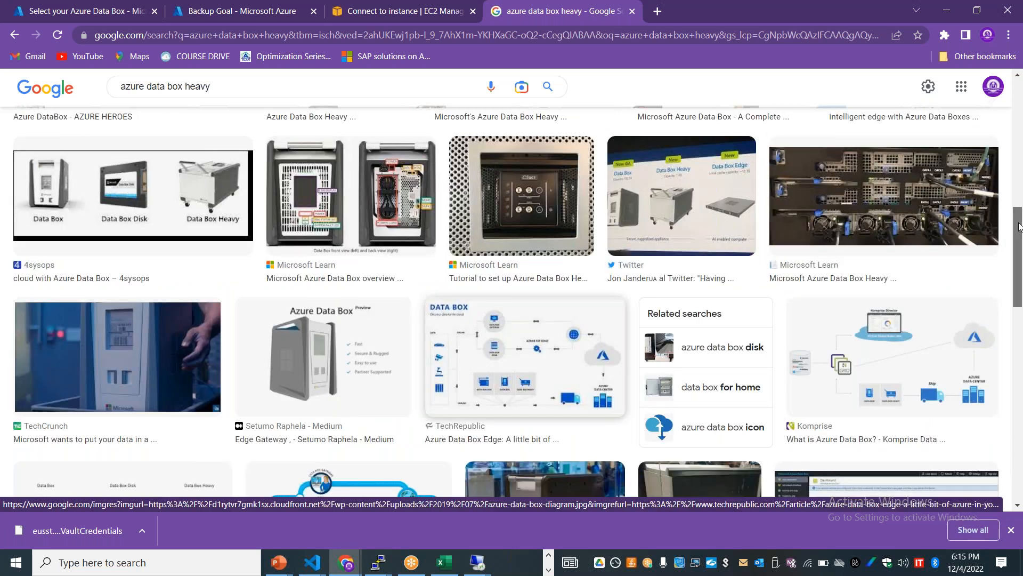
pyautogui.scroll(-2, 1021, 255)
pyautogui.scroll(-4, 1020, 256)
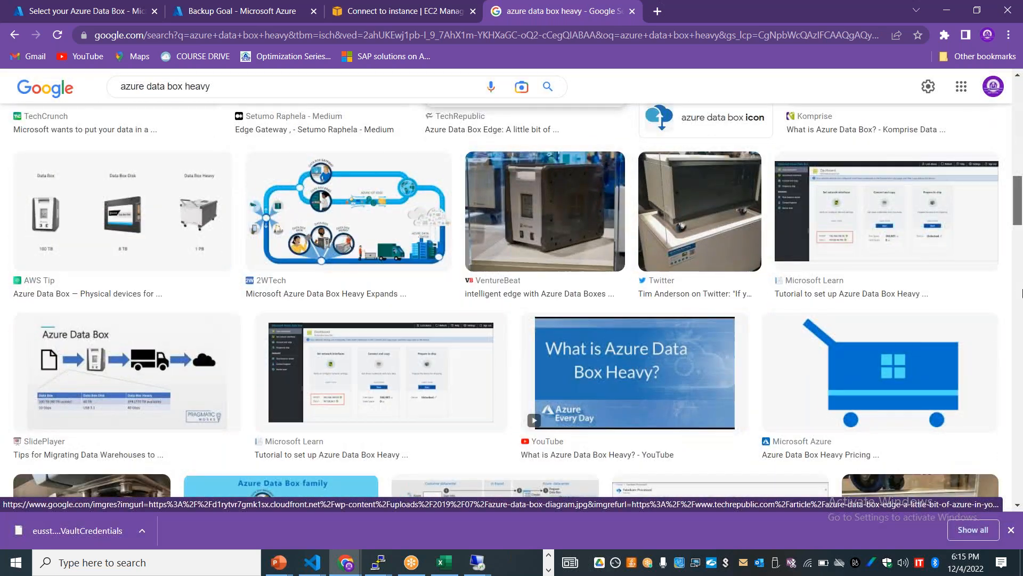
pyautogui.scroll(-3, 1021, 292)
pyautogui.scroll(1, 879, 240)
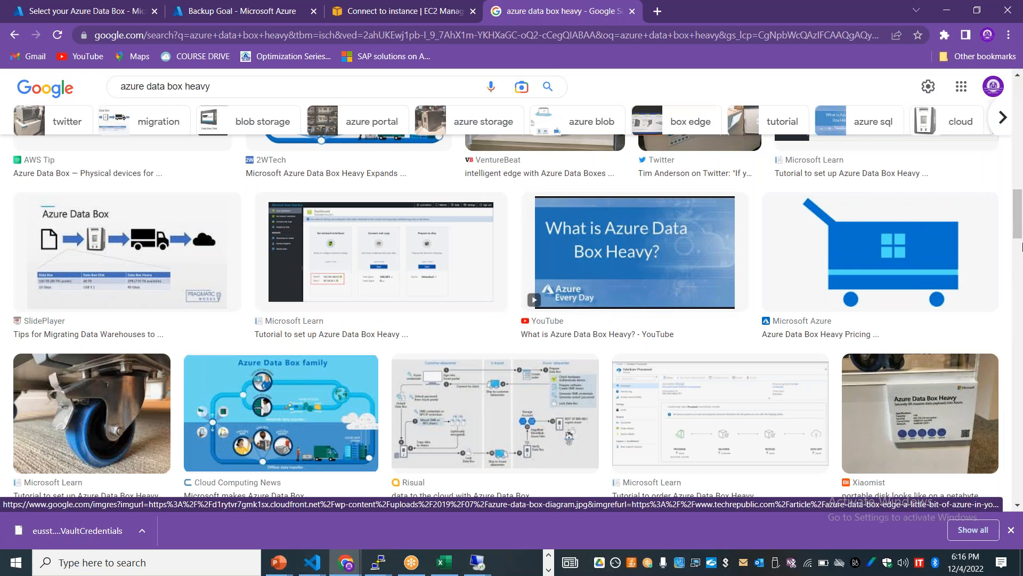
pyautogui.moveTo(1020, 237); pyautogui.dragTo(1020, 188)
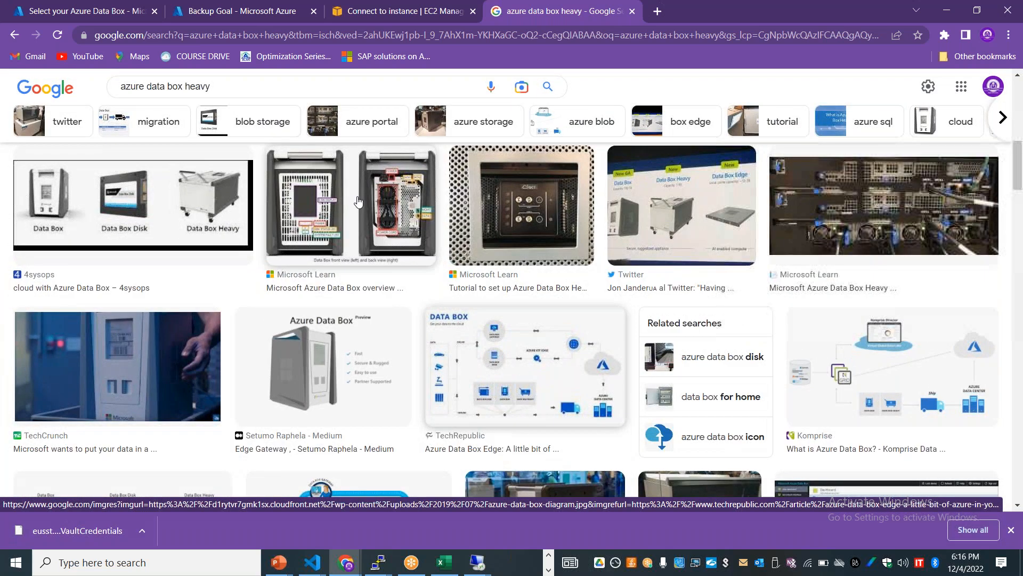
pyautogui.click(357, 201)
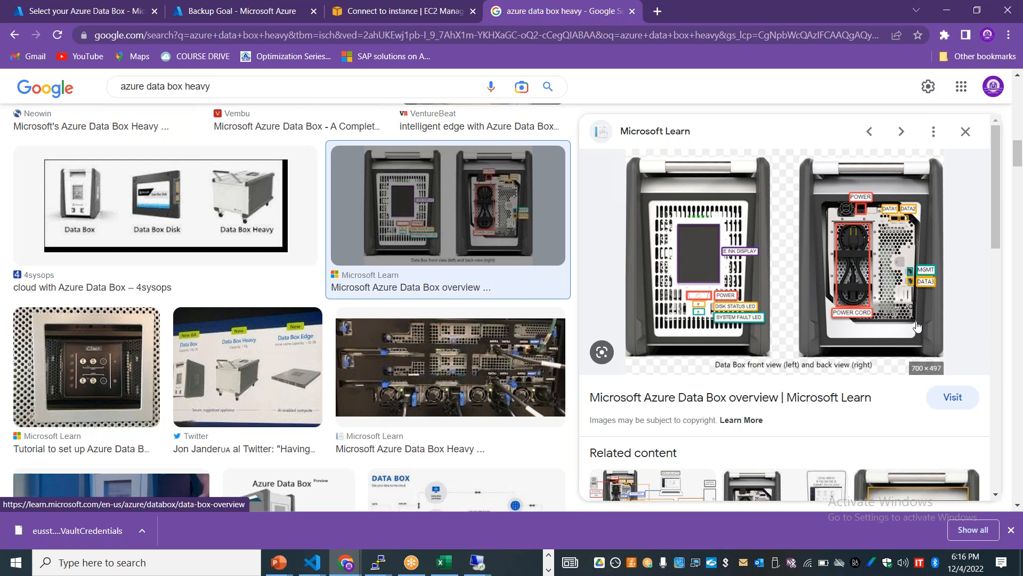
# Step: Return to the Azure portal, compare the Data Box options' features, and highlight the Import/Export Job heading
pyautogui.click(64, 6)
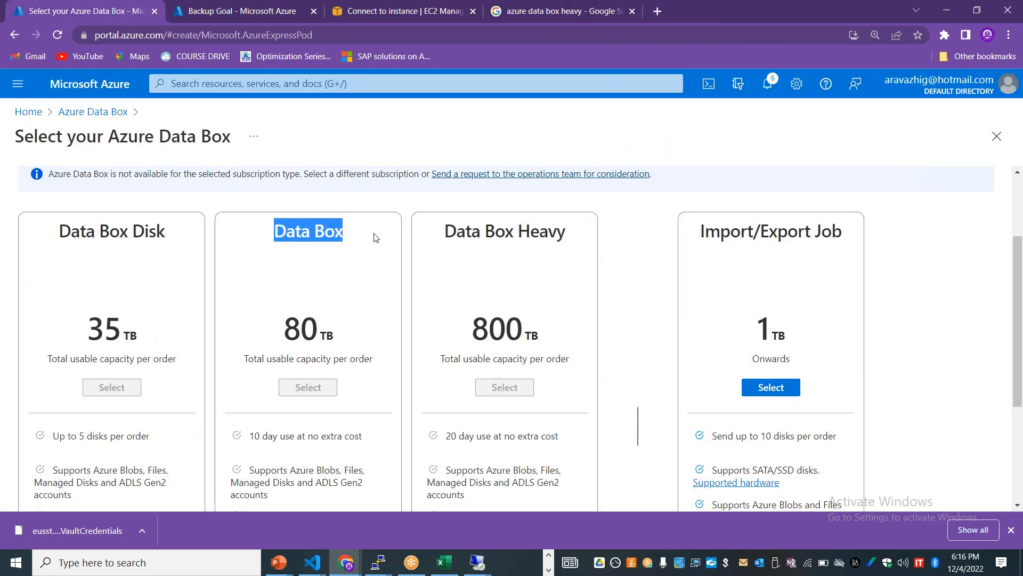
pyautogui.moveTo(1019, 251); pyautogui.dragTo(1022, 322)
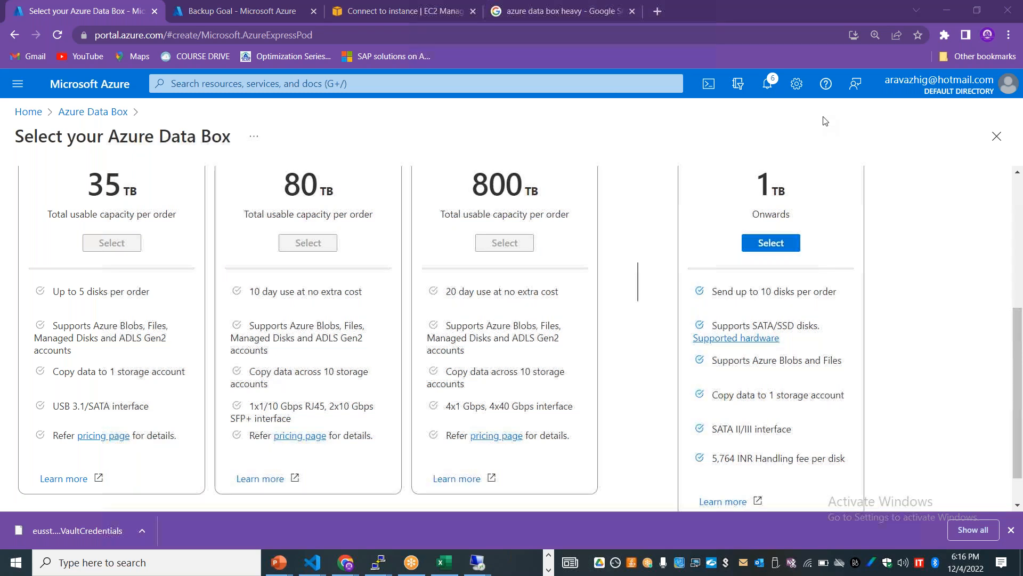
pyautogui.moveTo(1018, 336); pyautogui.dragTo(1019, 231)
pyautogui.moveTo(843, 299); pyautogui.dragTo(702, 300)
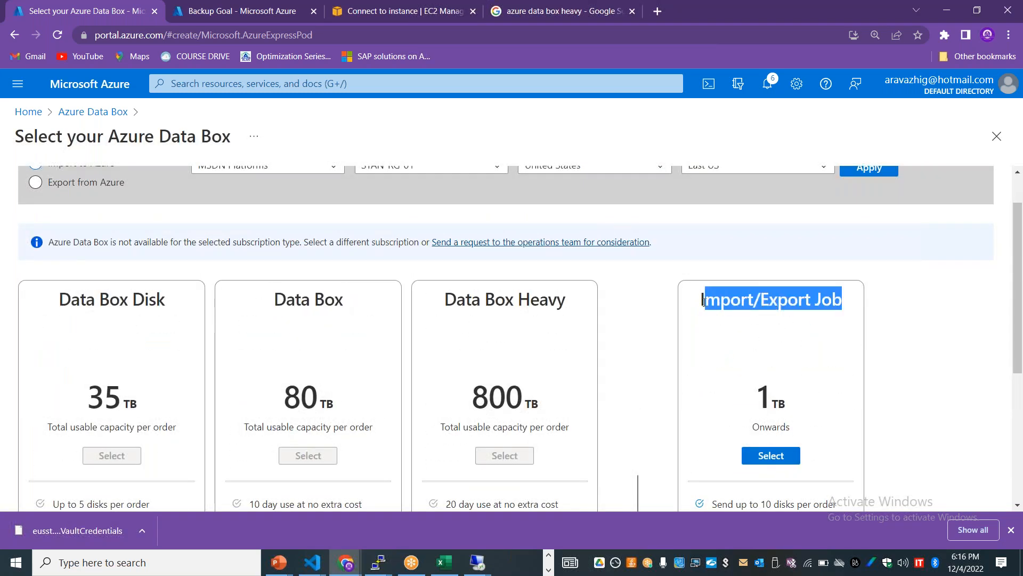
# Step: Highlight the Import/Export Job's disks per order, Blobs and Files support, storage account limit and handling fee per disk
pyautogui.moveTo(1016, 273); pyautogui.dragTo(1016, 401)
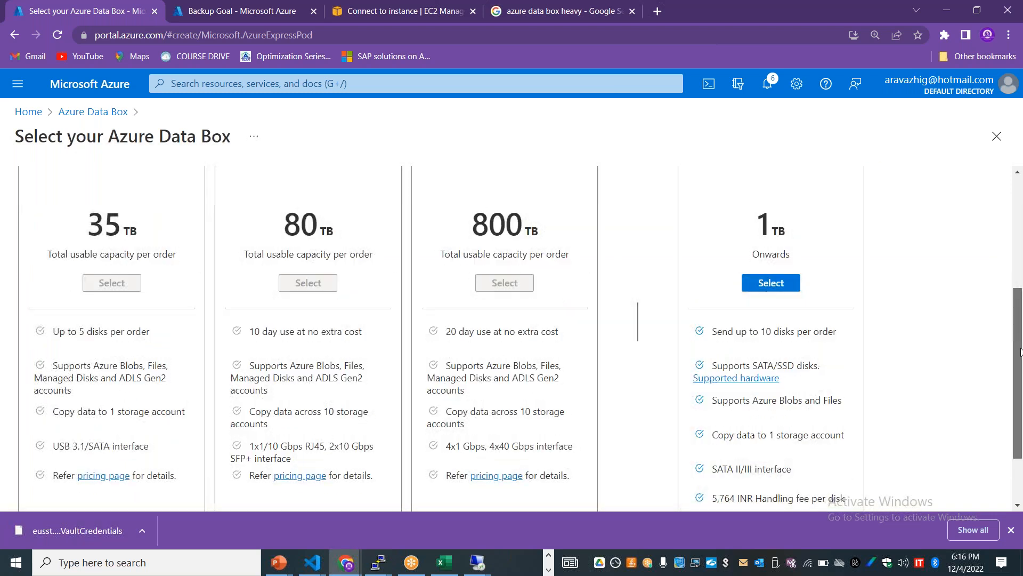
pyautogui.moveTo(837, 248); pyautogui.dragTo(762, 248)
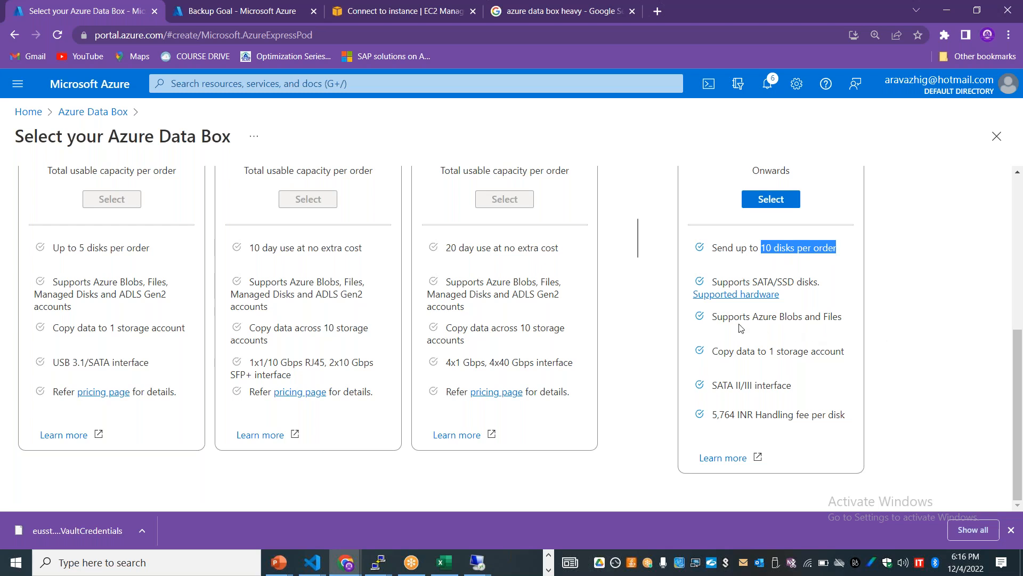
pyautogui.doubleClick(792, 318)
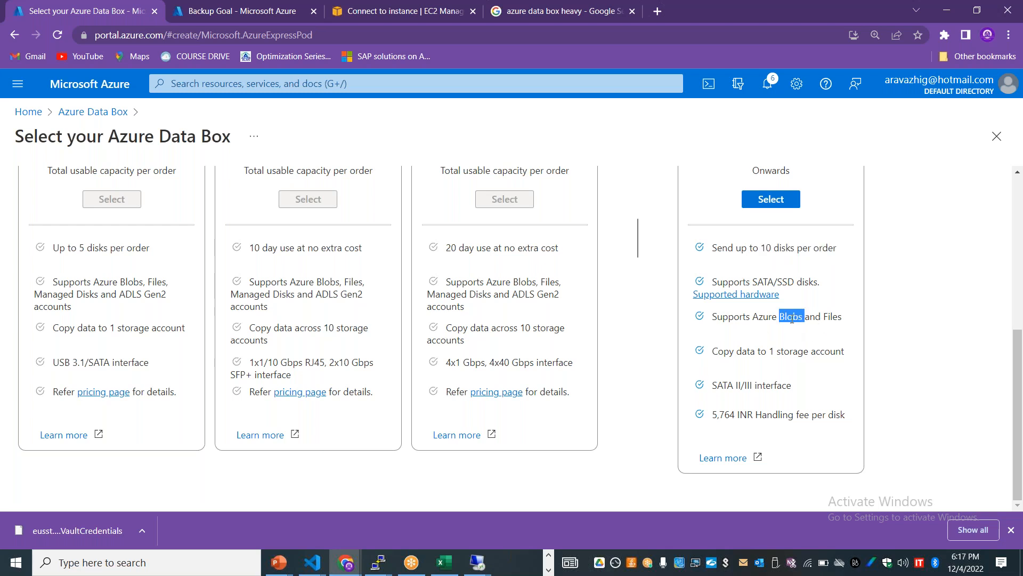
pyautogui.doubleClick(835, 318)
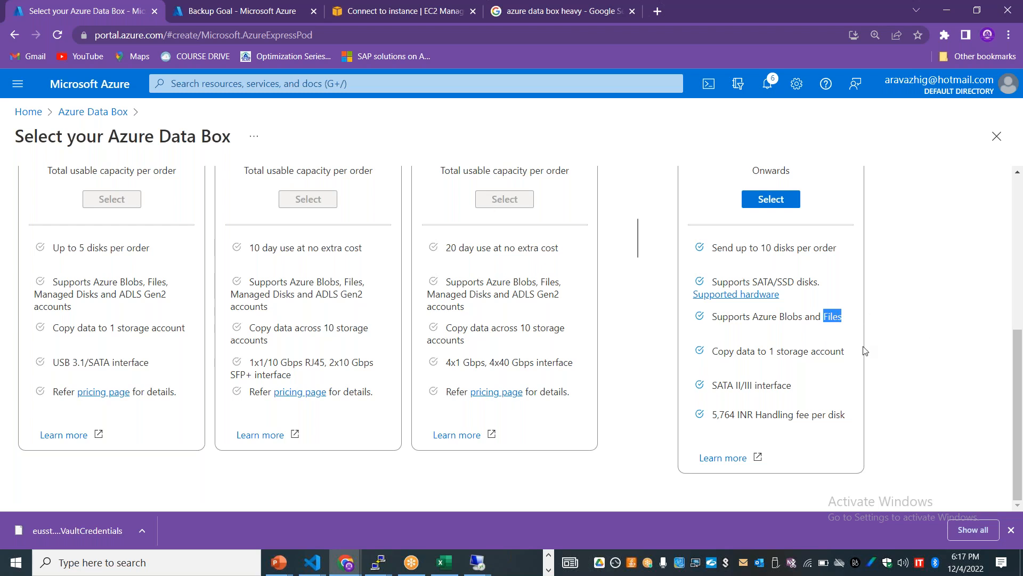
pyautogui.moveTo(846, 353); pyautogui.dragTo(769, 352)
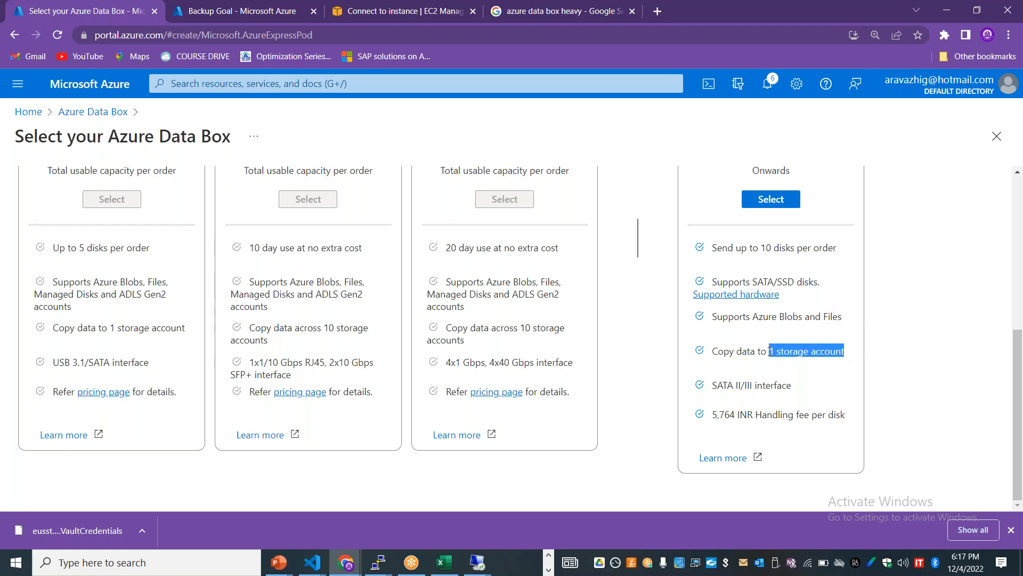
pyautogui.moveTo(836, 245); pyautogui.dragTo(752, 245)
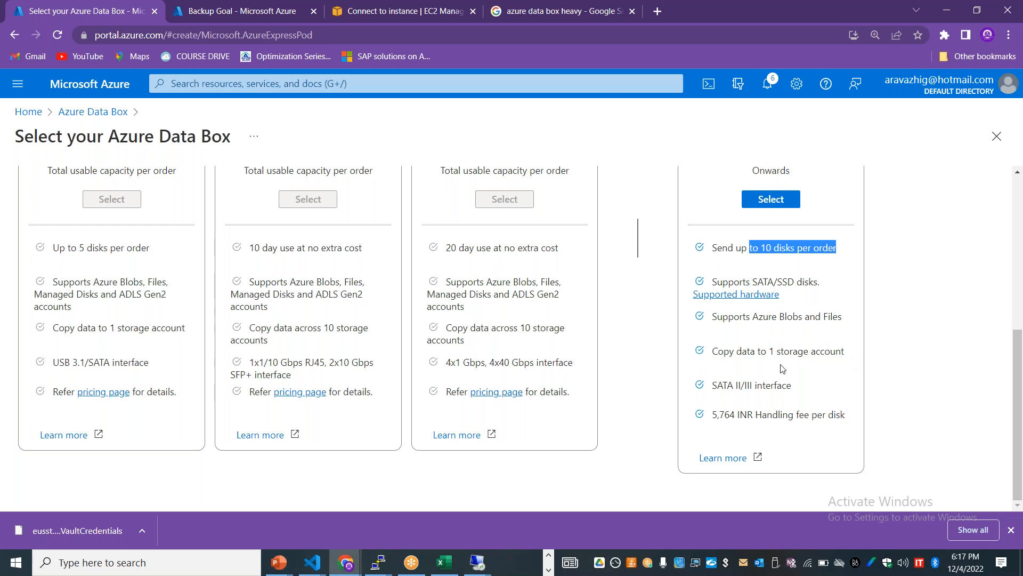
pyautogui.moveTo(766, 350); pyautogui.dragTo(862, 344)
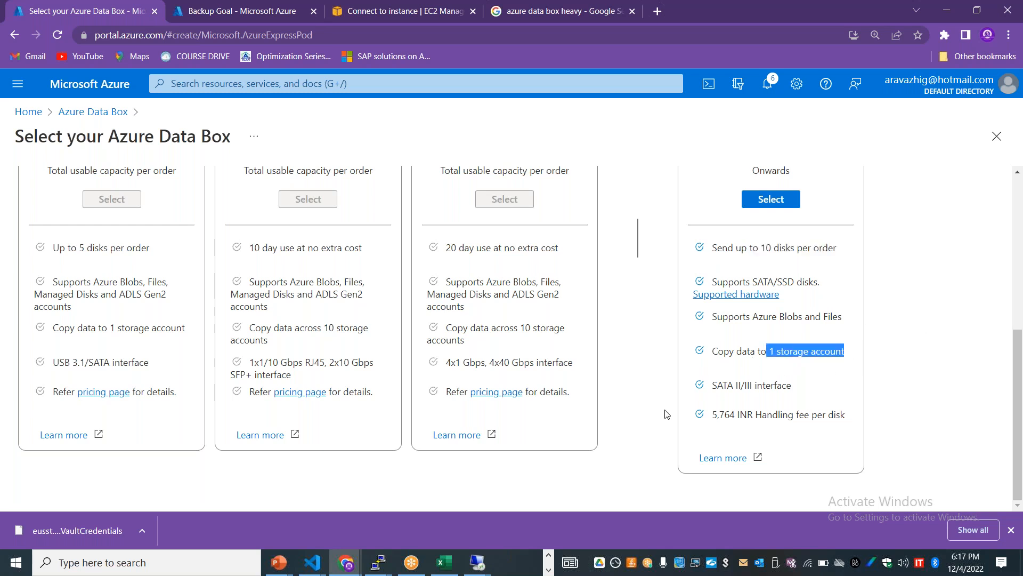
pyautogui.click(716, 415)
pyautogui.moveTo(717, 415); pyautogui.dragTo(751, 415)
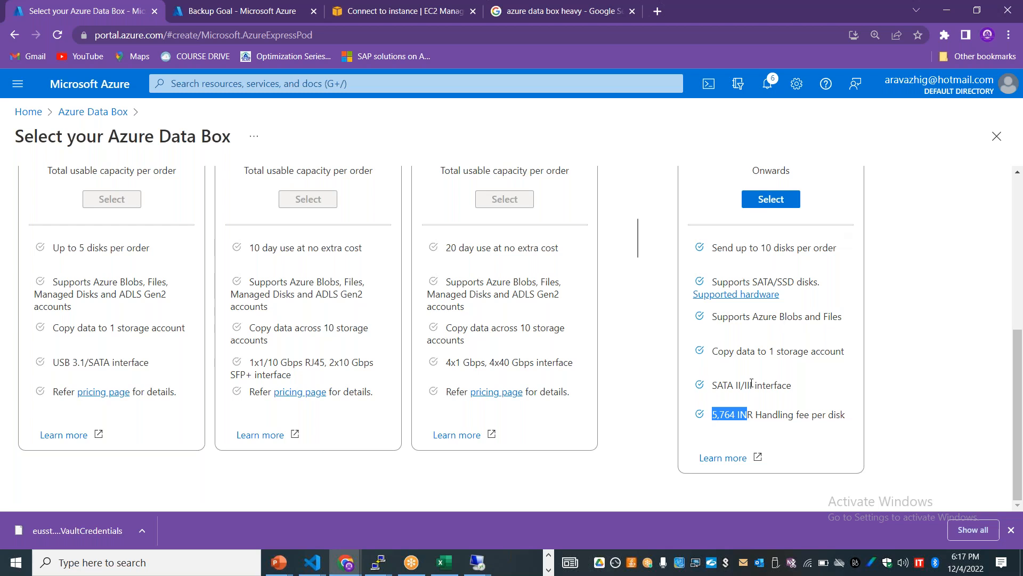
pyautogui.click(732, 415)
pyautogui.moveTo(728, 414); pyautogui.dragTo(706, 418)
# Step: Leave the Data Box order for the portal home page and open the storage account staneusstdlrs001
pyautogui.moveTo(1017, 379); pyautogui.dragTo(1015, 207)
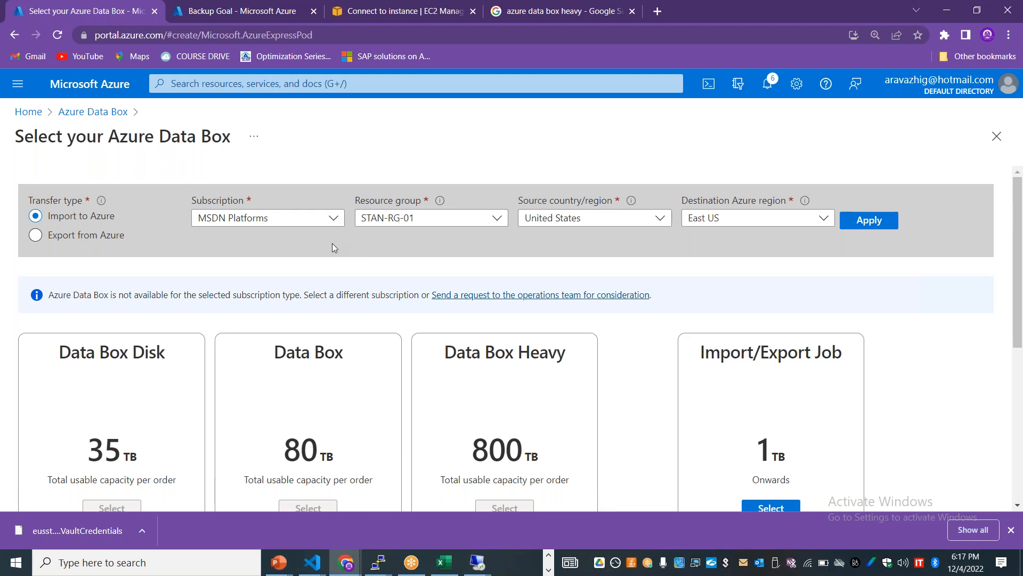
pyautogui.click(83, 112)
pyautogui.click(28, 112)
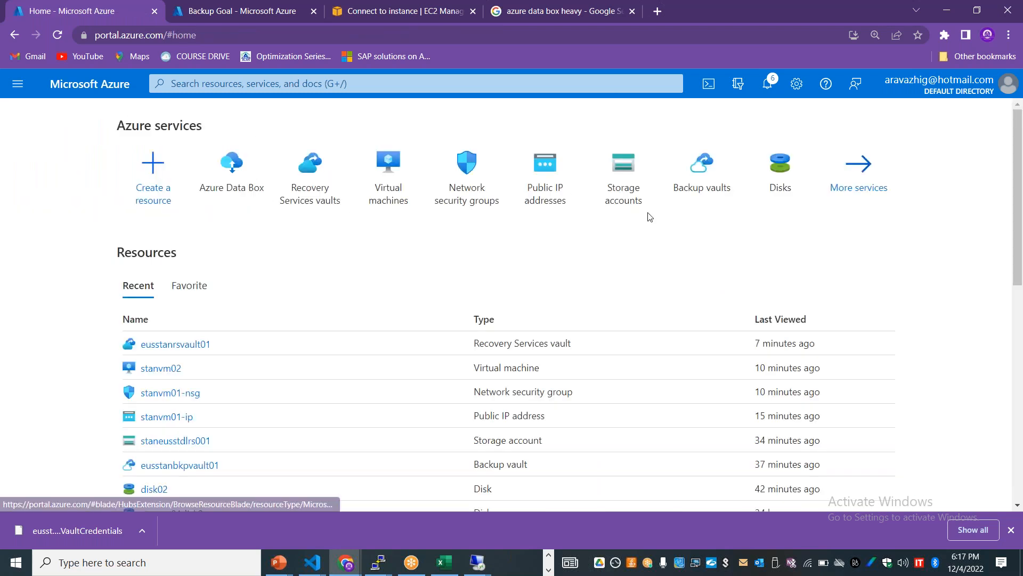
pyautogui.click(617, 195)
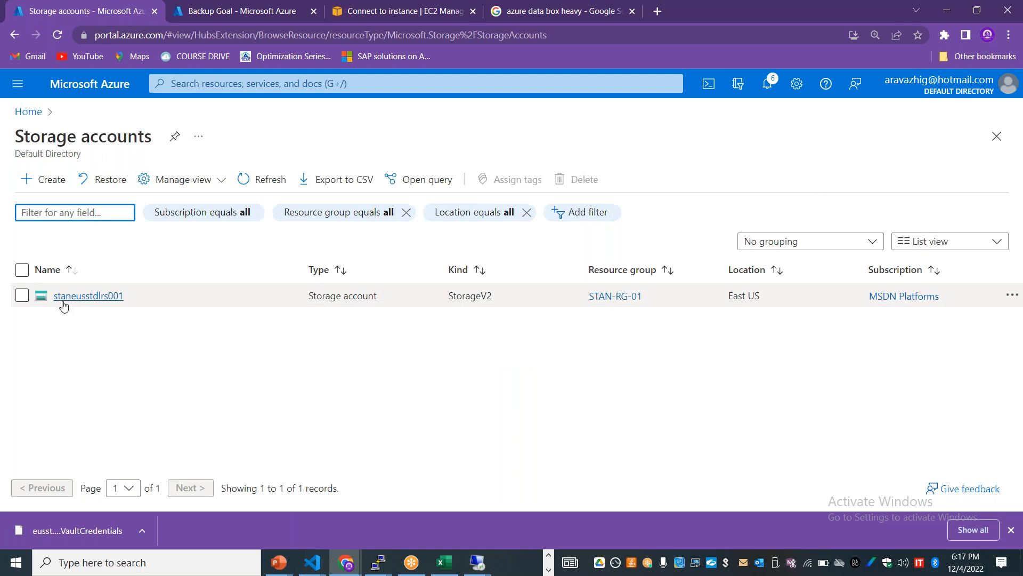
pyautogui.click(63, 297)
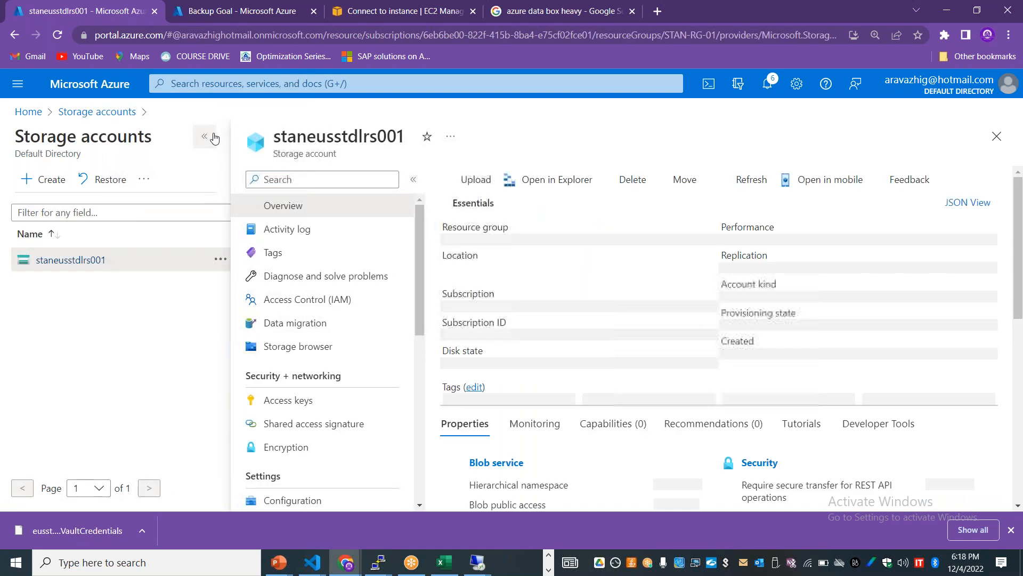
# Step: Open the storage account's Data migration page and view the recommendation for resource type Storage Account with scenario Move account to new region
pyautogui.click(204, 137)
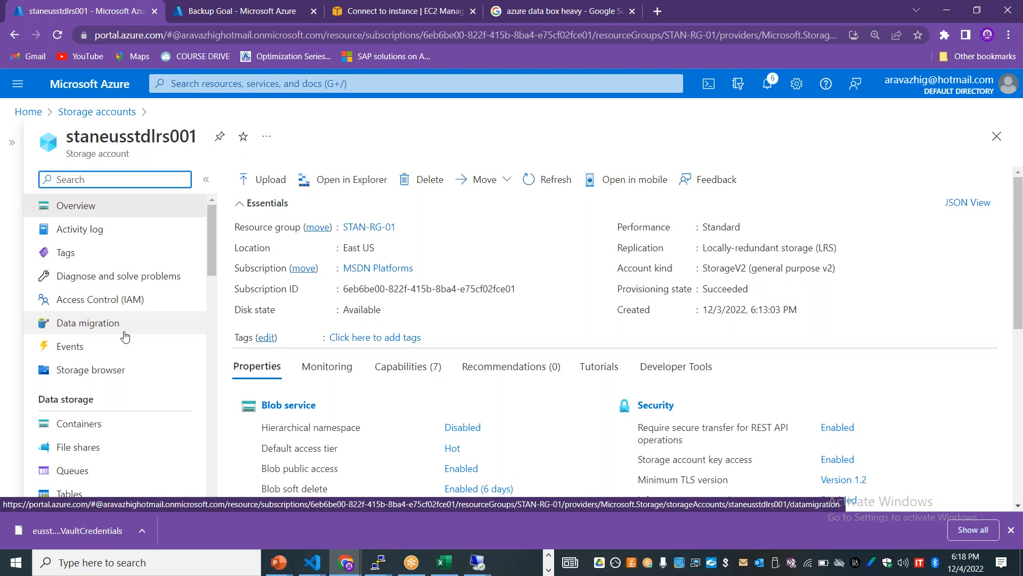
pyautogui.click(102, 325)
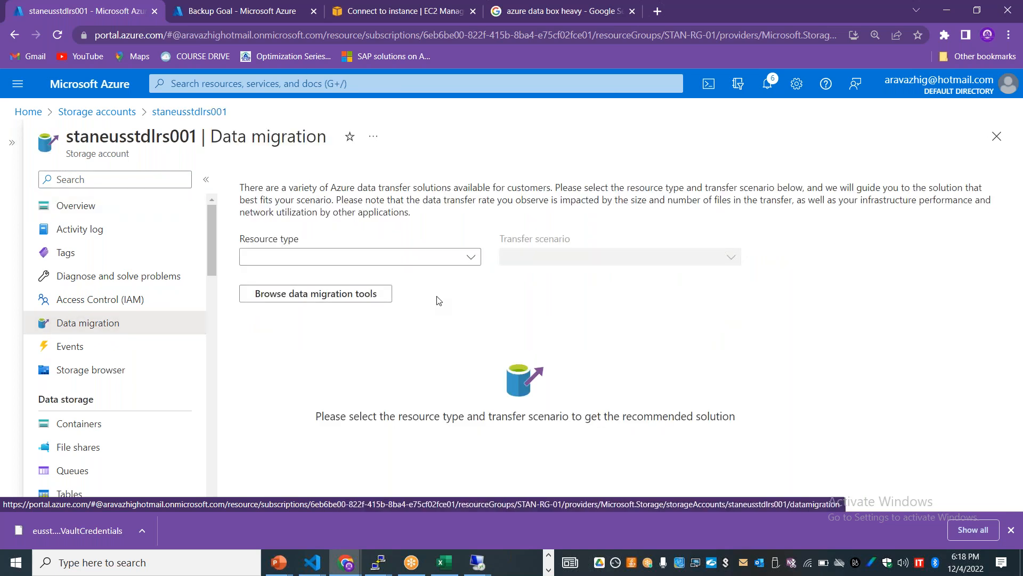
pyautogui.click(424, 258)
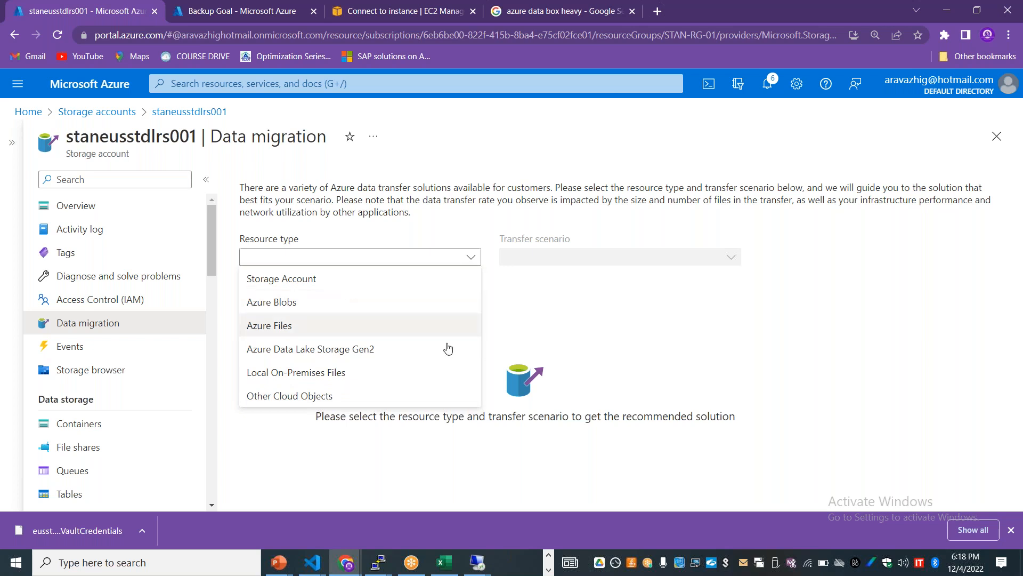
pyautogui.click(332, 283)
pyautogui.click(606, 261)
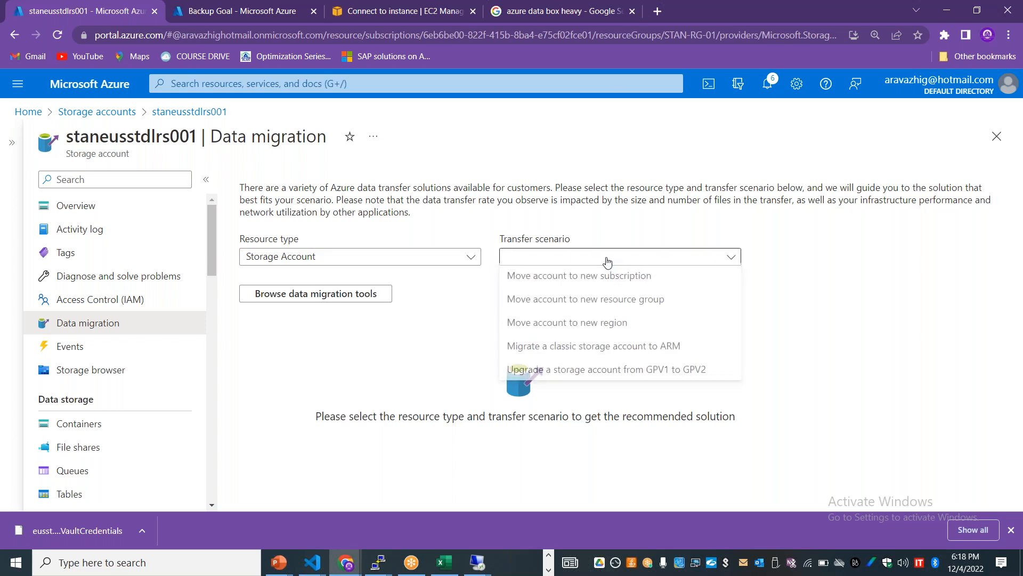
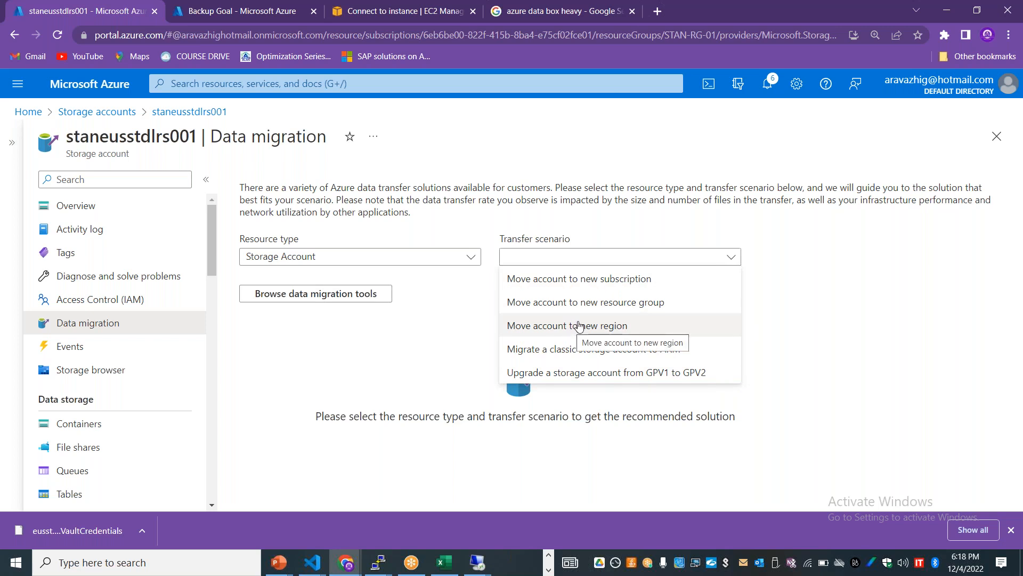
pyautogui.click(580, 326)
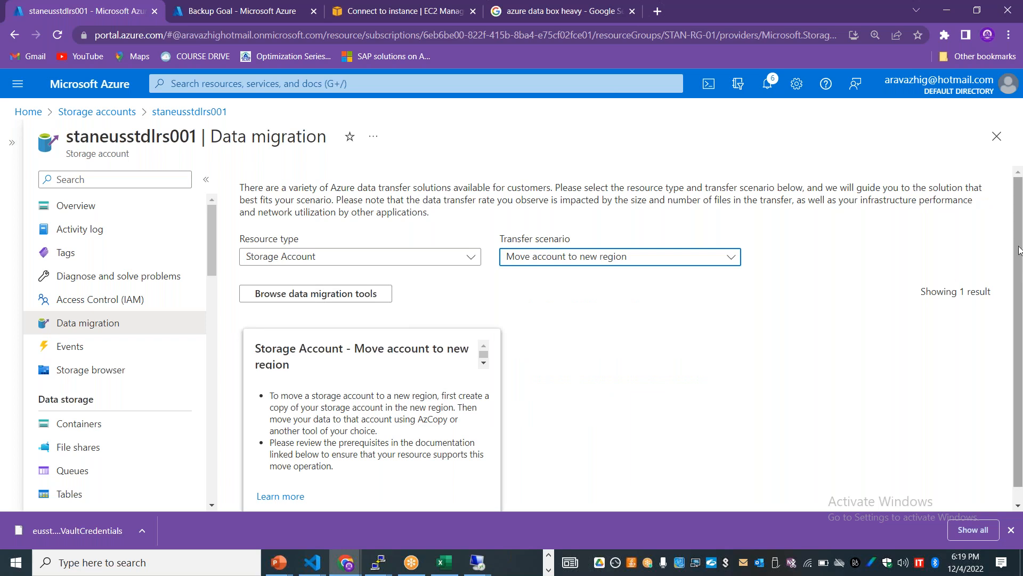
pyautogui.scroll(-1, 374, 356)
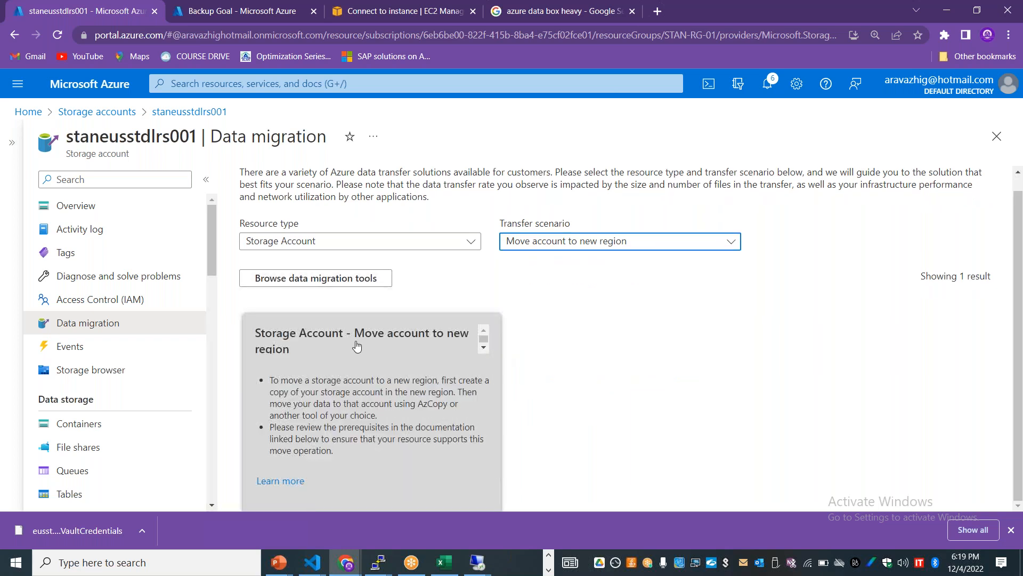
# Step: Browse all data migration tools and examine their descriptions, from AzCopy through the Data Box devices to Azure Import/Export and File Sync
pyautogui.click(337, 277)
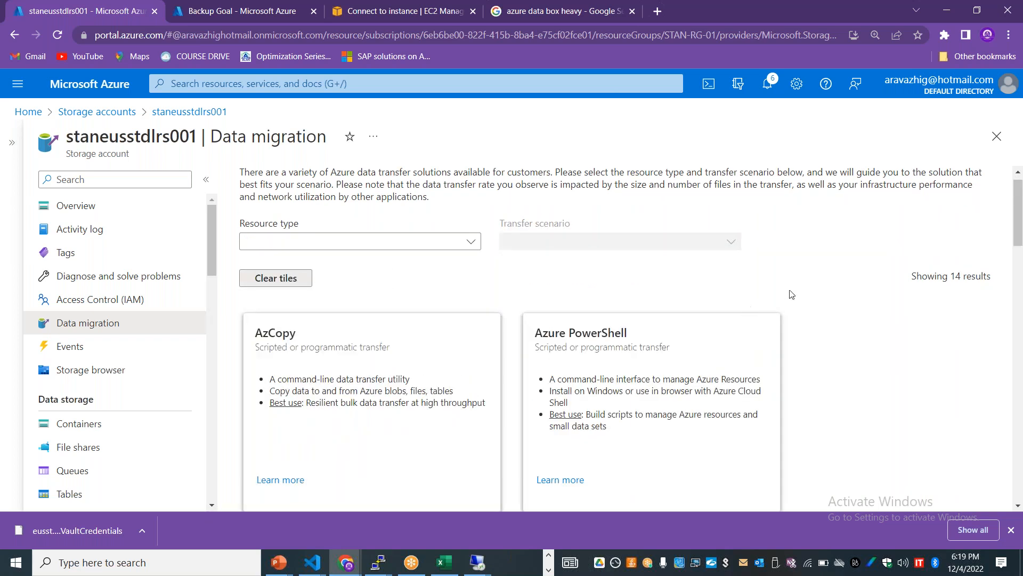
pyautogui.moveTo(1019, 236); pyautogui.dragTo(1022, 268)
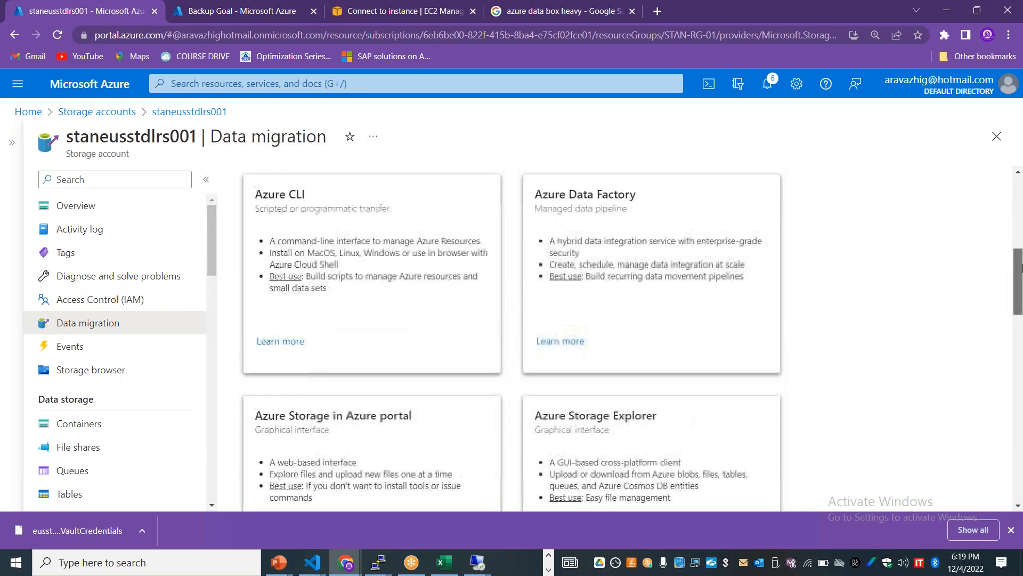
pyautogui.moveTo(1021, 303); pyautogui.dragTo(1022, 418)
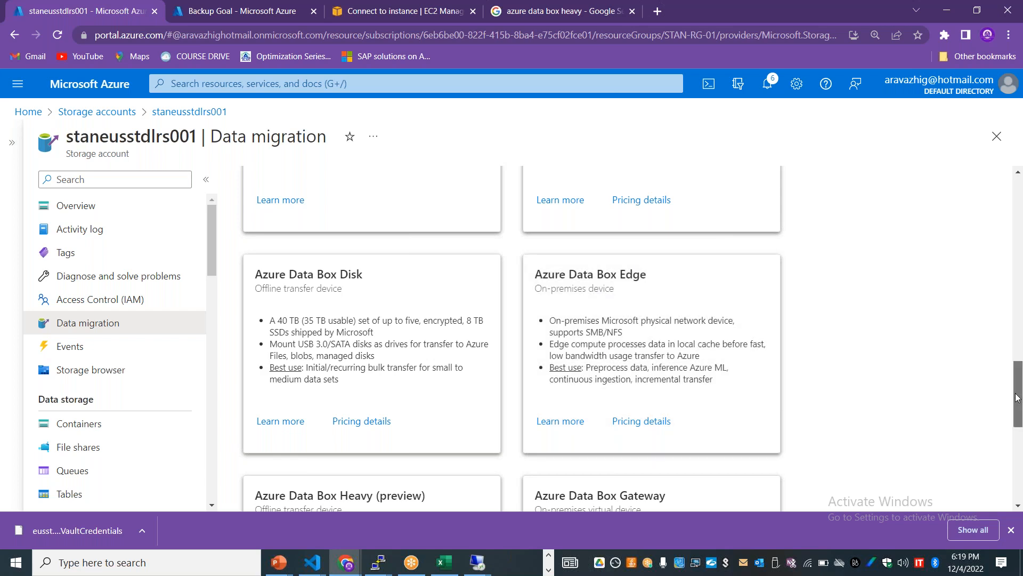
pyautogui.scroll(-3, 337, 402)
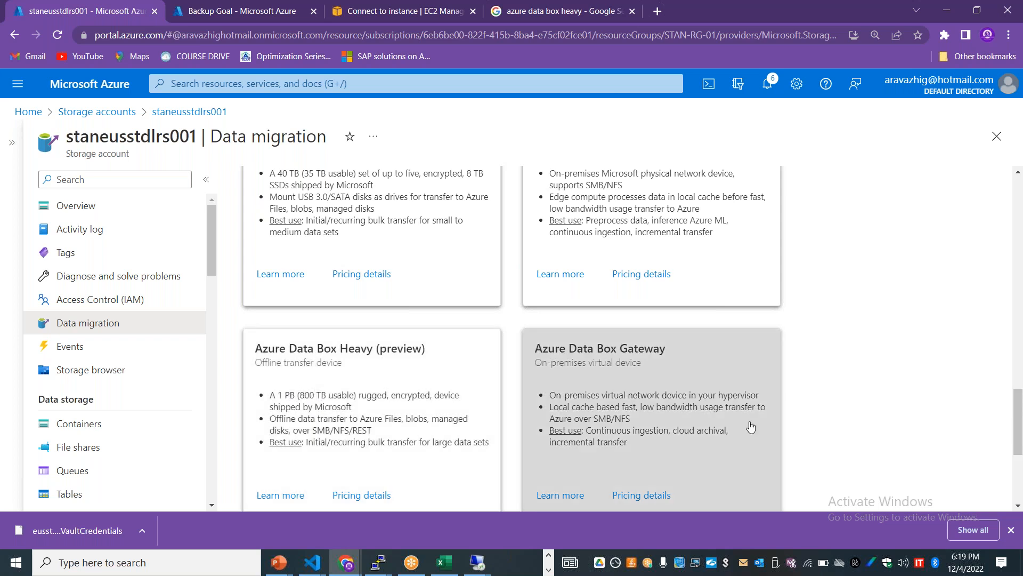
pyautogui.moveTo(1019, 413); pyautogui.dragTo(1019, 463)
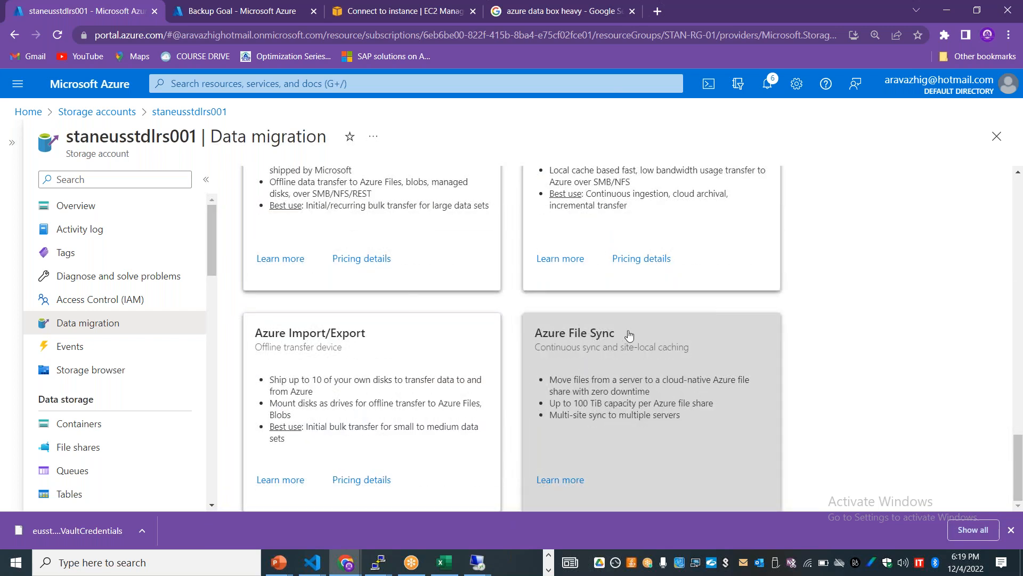
pyautogui.moveTo(1019, 455); pyautogui.dragTo(1020, 197)
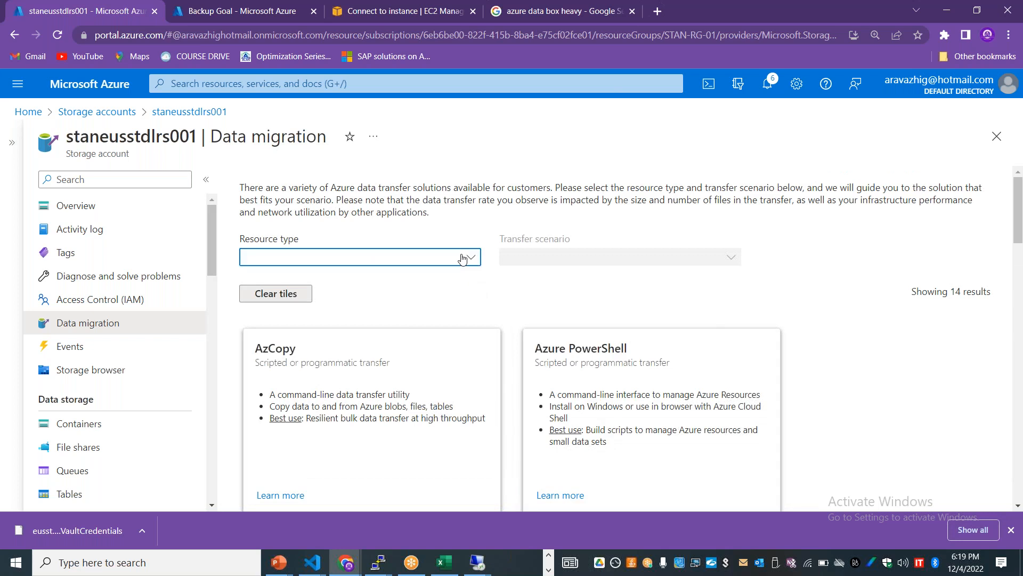
# Step: View the recommendation for resource type Azure Blobs with transfer scenario Data migration using Data Movement library
pyautogui.click(462, 259)
pyautogui.click(311, 304)
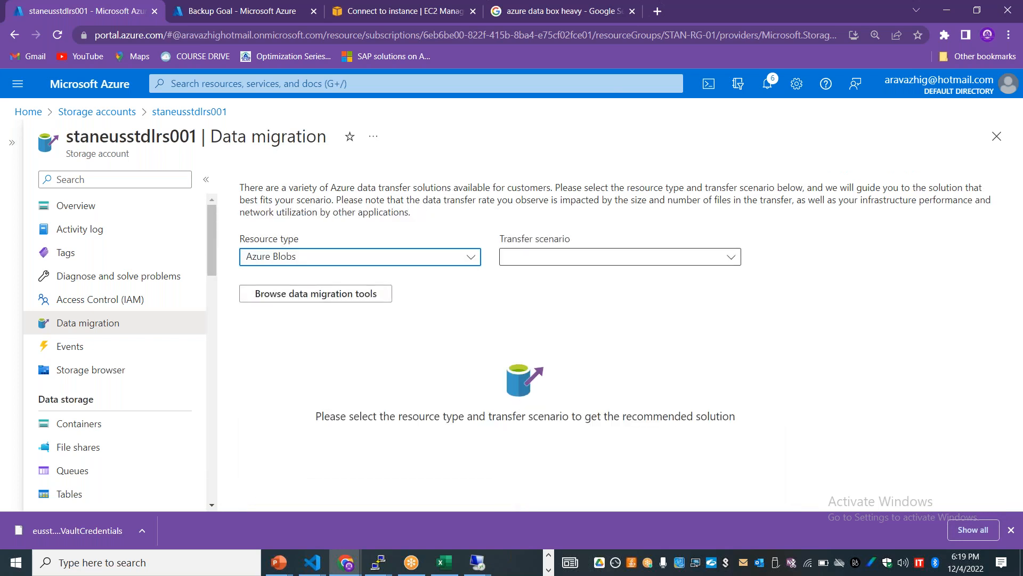
pyautogui.click(613, 257)
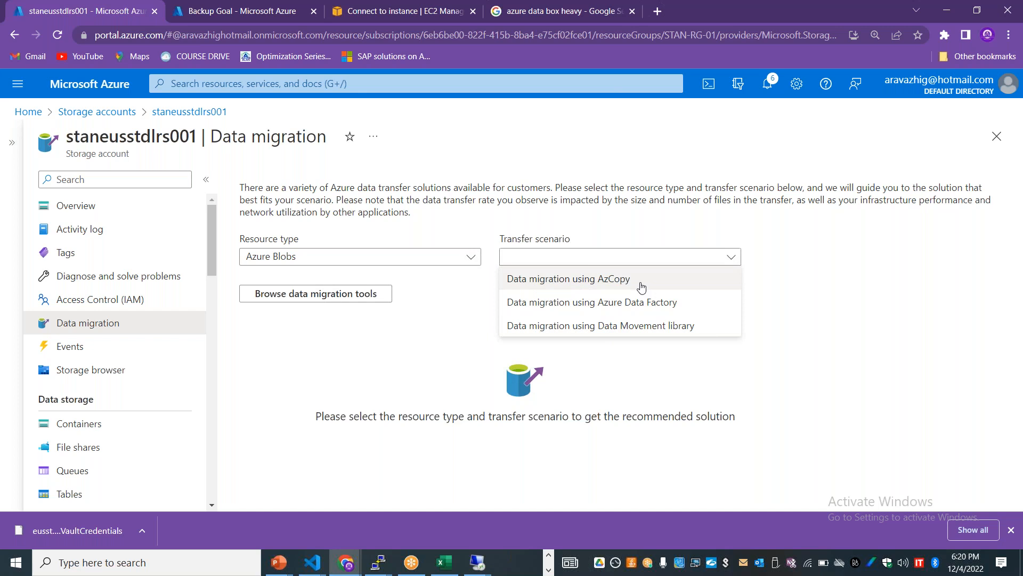
pyautogui.click(617, 331)
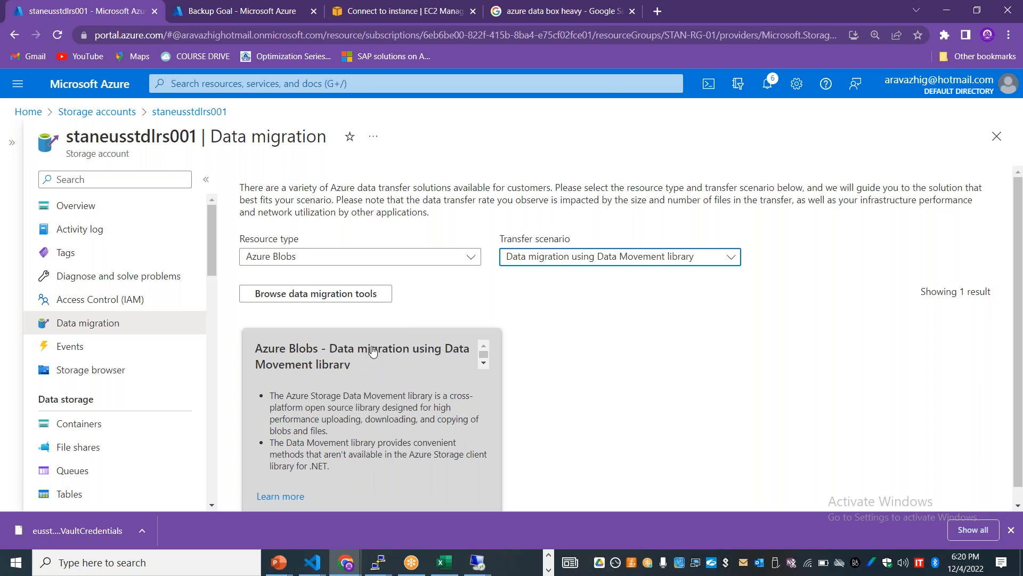
# Step: View the recommendation for resource type Other Cloud Objects with transfer scenario Copy files from Amazon S3 to Azure Blobs
pyautogui.click(469, 257)
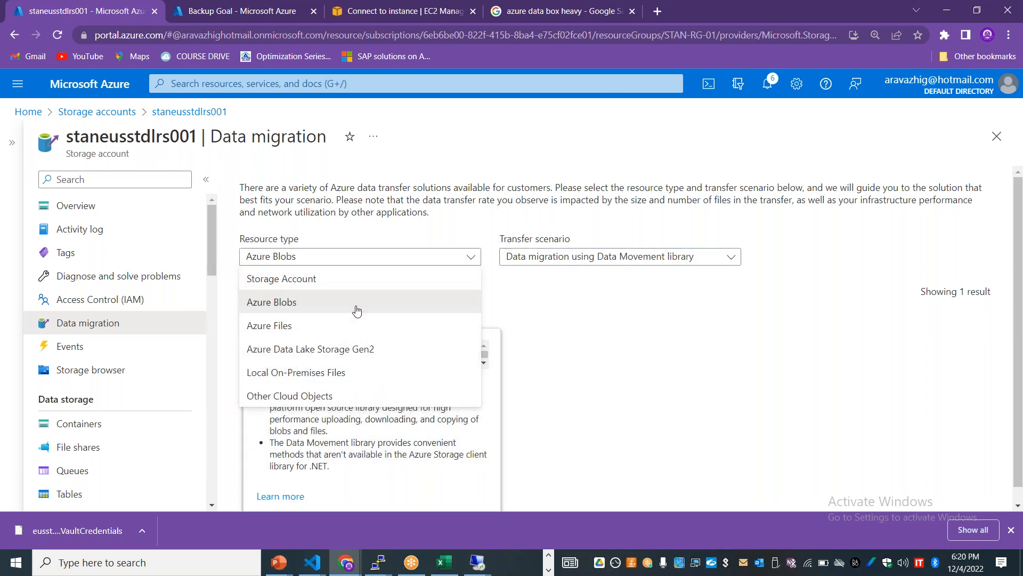
pyautogui.click(331, 395)
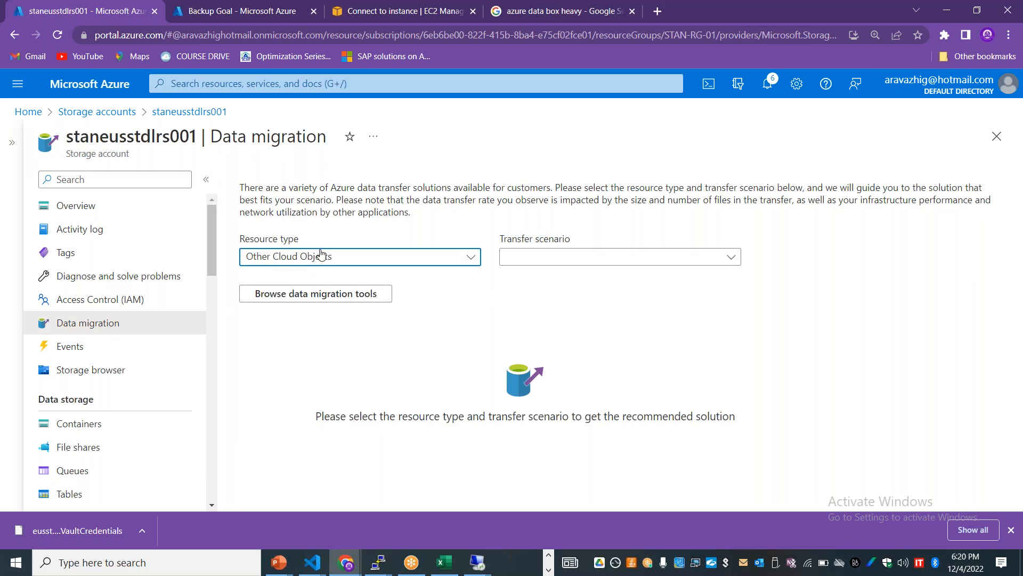
pyautogui.click(578, 257)
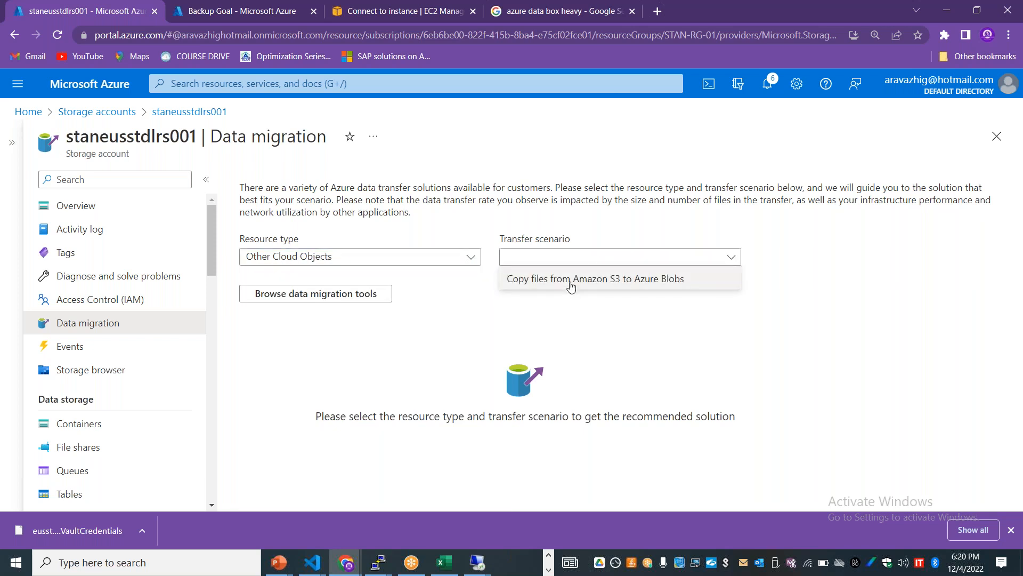
pyautogui.click(655, 282)
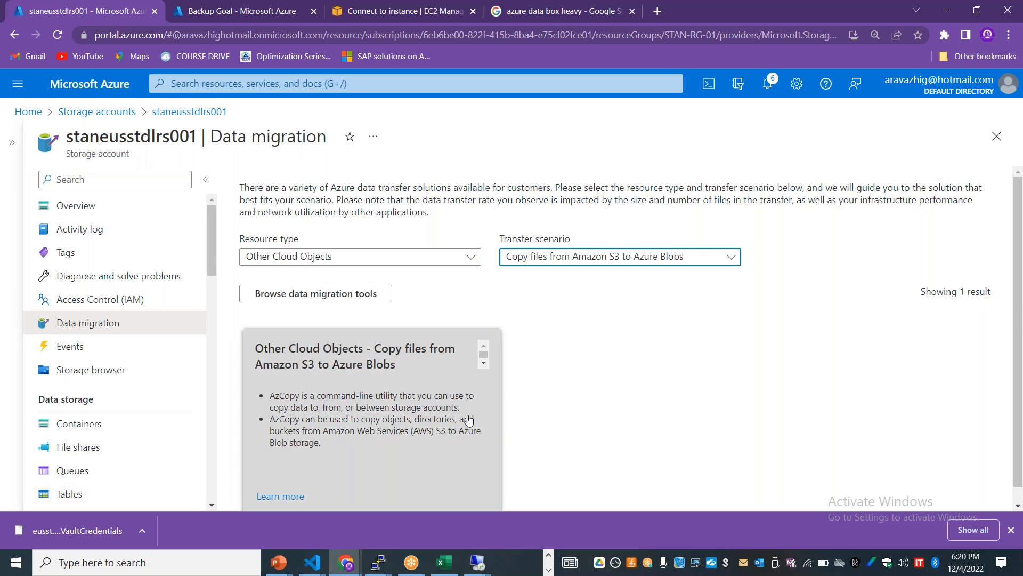
pyautogui.scroll(-1, 437, 431)
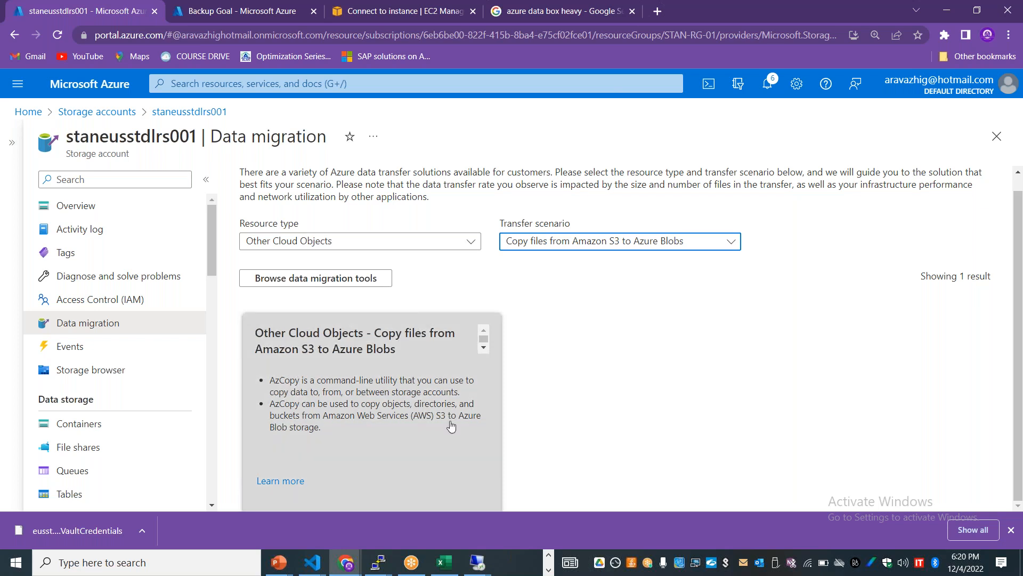
# Step: Switch to the 20.51.239.189 Remote Desktop session and launch Microsoft Edge there
pyautogui.click(477, 562)
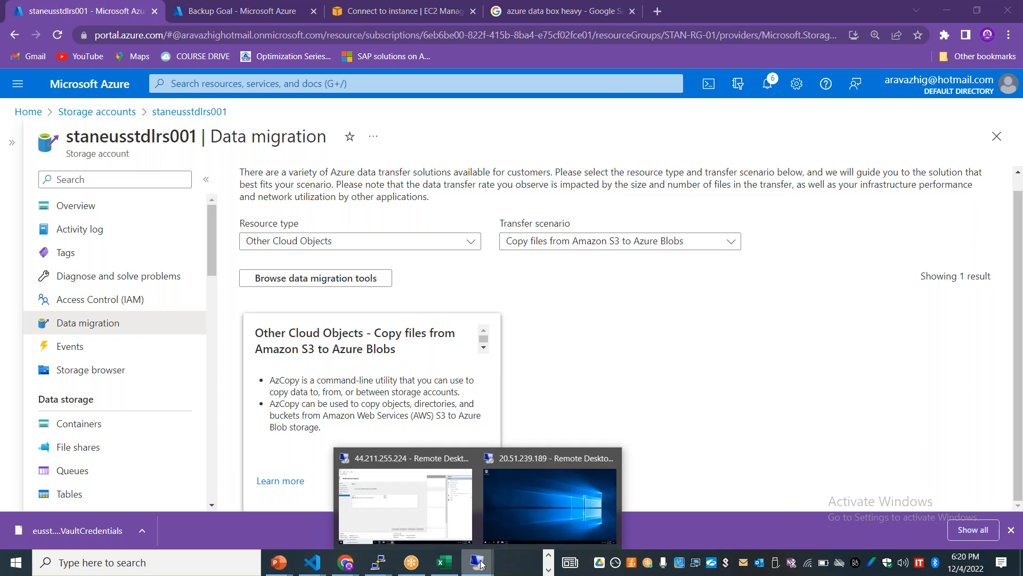
pyautogui.click(549, 501)
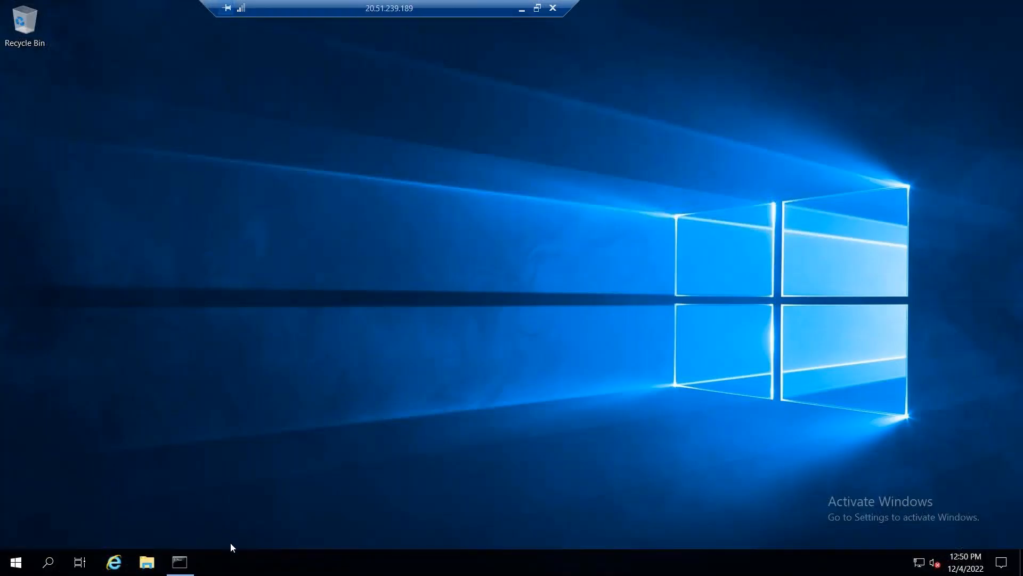
pyautogui.click(7, 559)
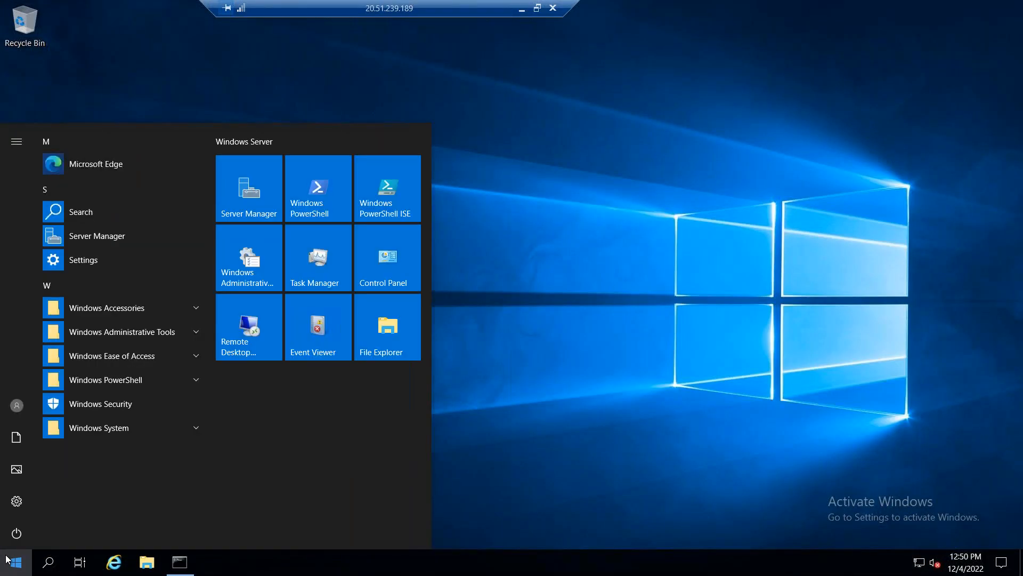
pyautogui.click(109, 163)
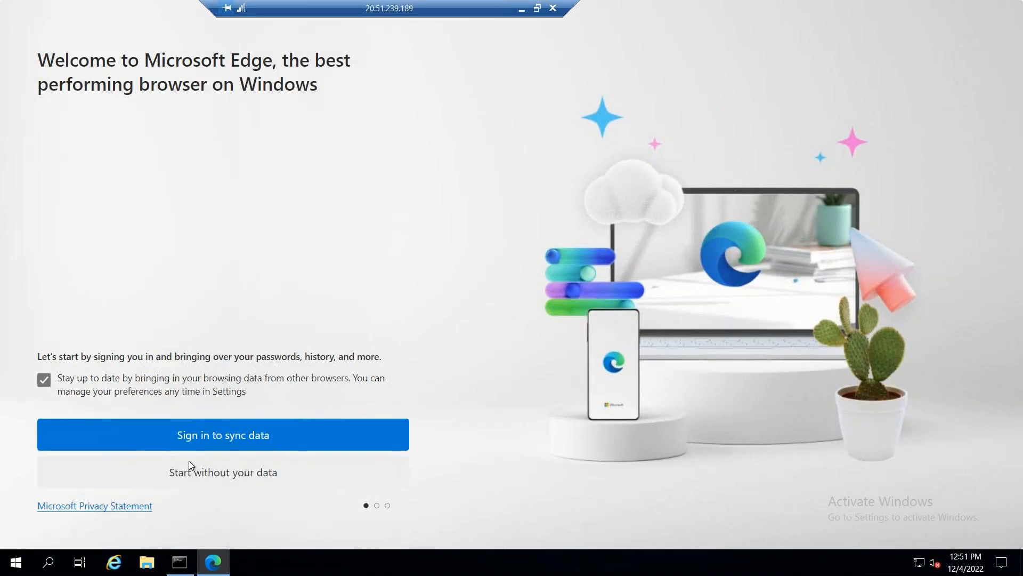
# Step: Complete Edge's first-run setup without importing data and close the theme customization Welcome page
pyautogui.click(213, 473)
pyautogui.click(241, 488)
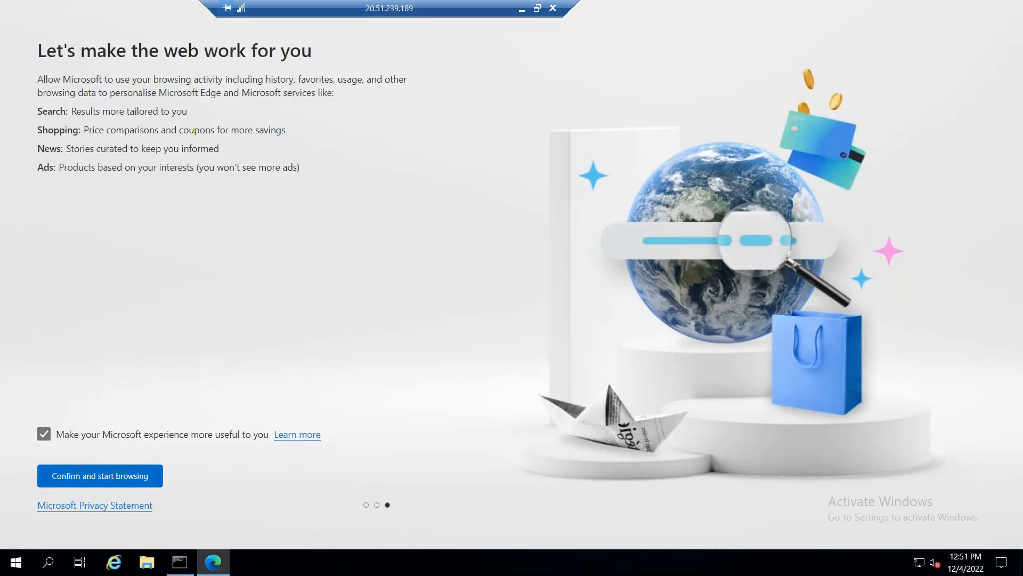
pyautogui.click(100, 476)
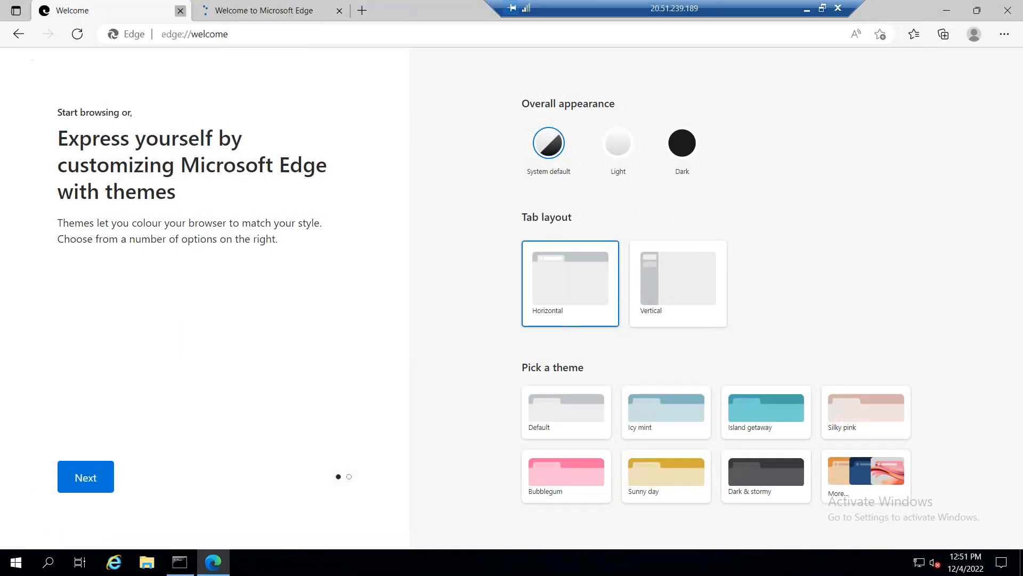
pyautogui.click(180, 10)
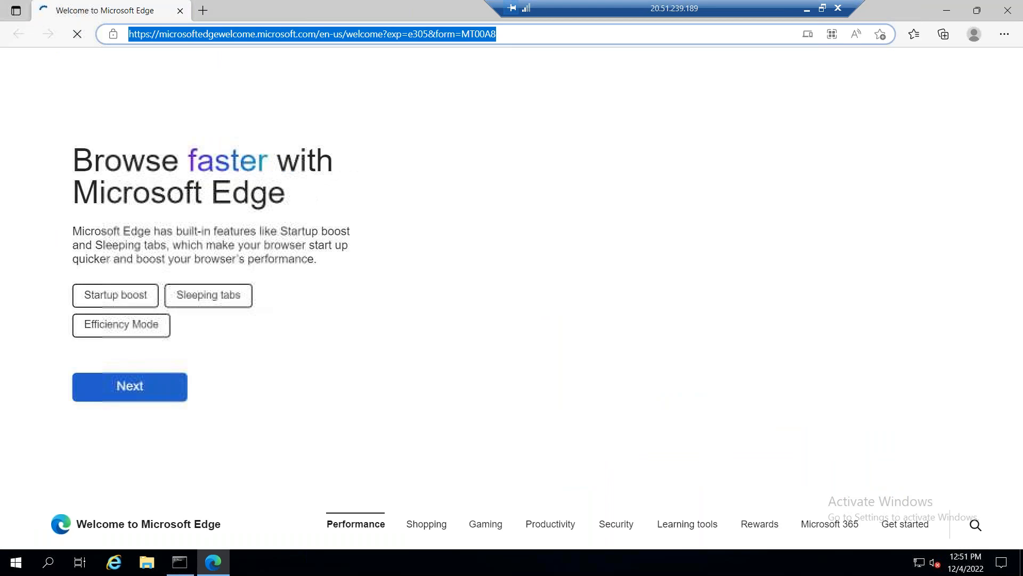
# Step: Go to the Azure downloads page at azure.microsoft.com/downloads
pyautogui.write('azure.microsofot.')
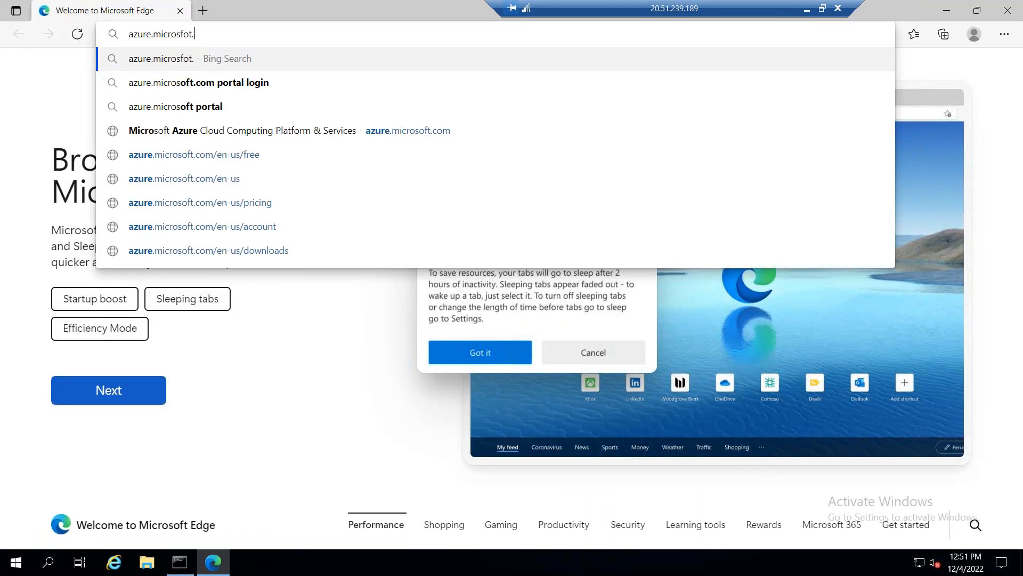
pyautogui.press('BackSpace')
pyautogui.press('BackSpace')
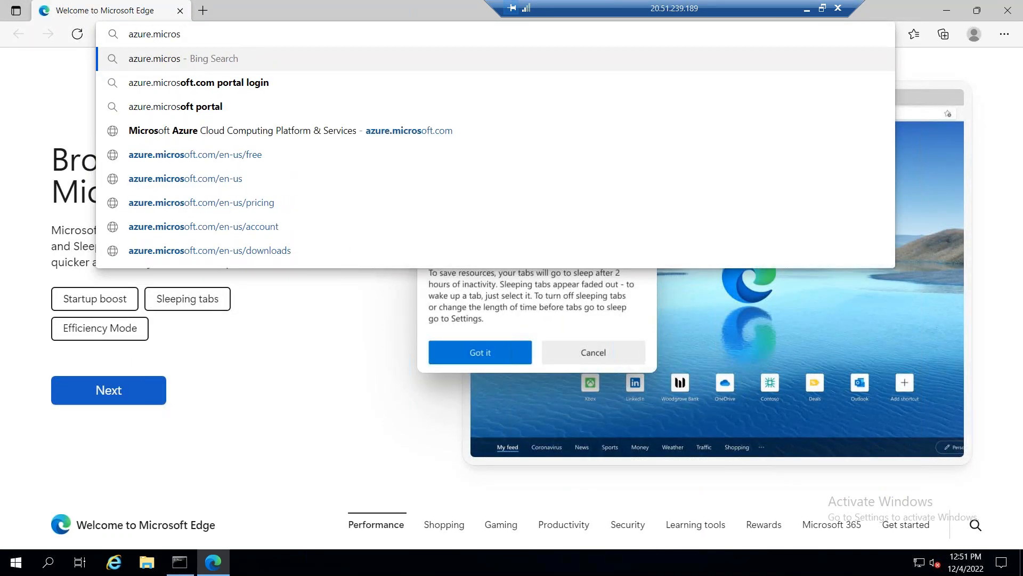
pyautogui.write('t.com/downloads')
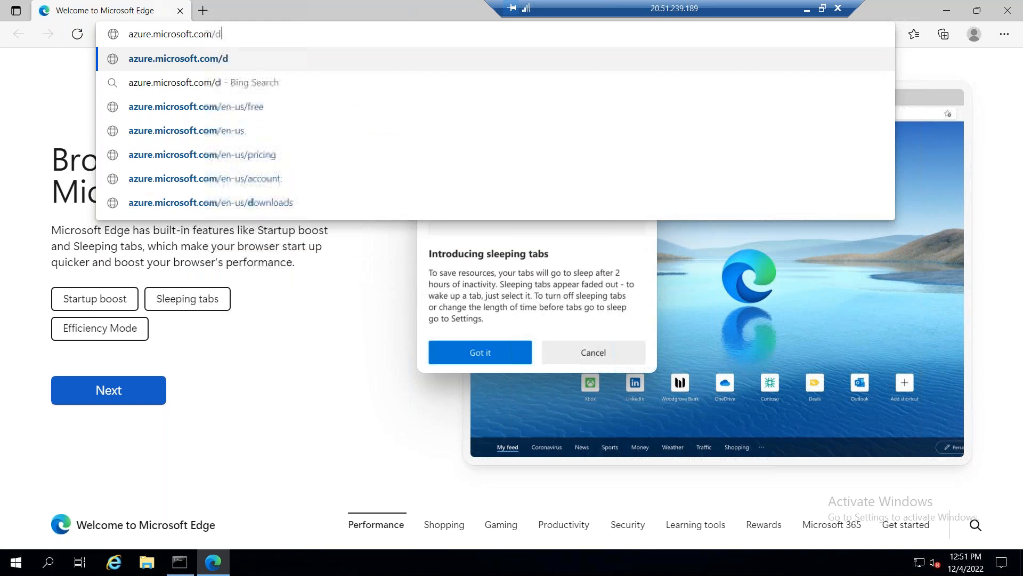
pyautogui.press('Return')
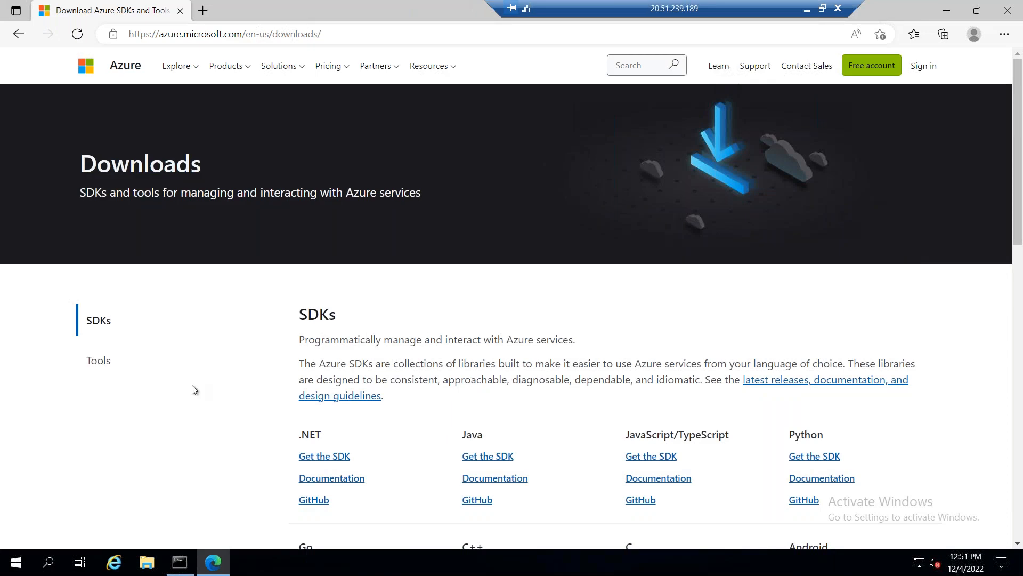
# Step: Show the Azure Tools downloads, dismiss the survey invitation, and locate the AzCopy install links
pyautogui.click(99, 360)
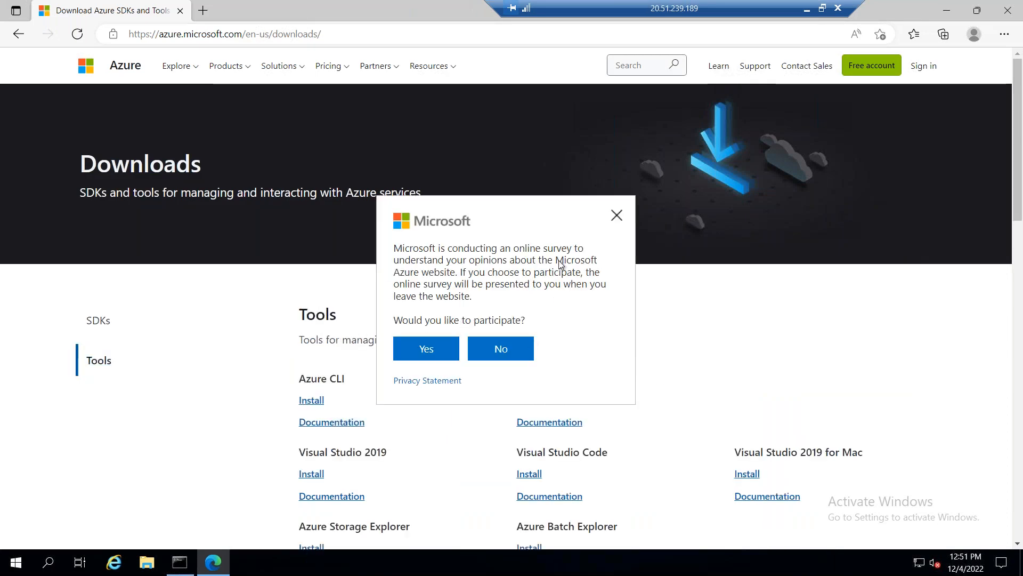
pyautogui.click(617, 215)
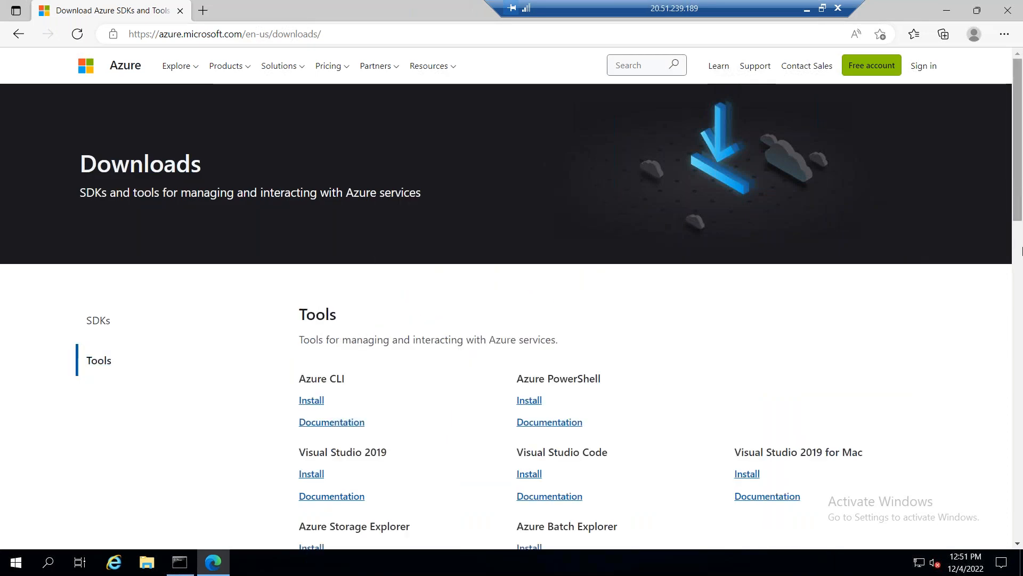
pyautogui.moveTo(1020, 194); pyautogui.dragTo(1022, 260)
pyautogui.scroll(-2, 527, 350)
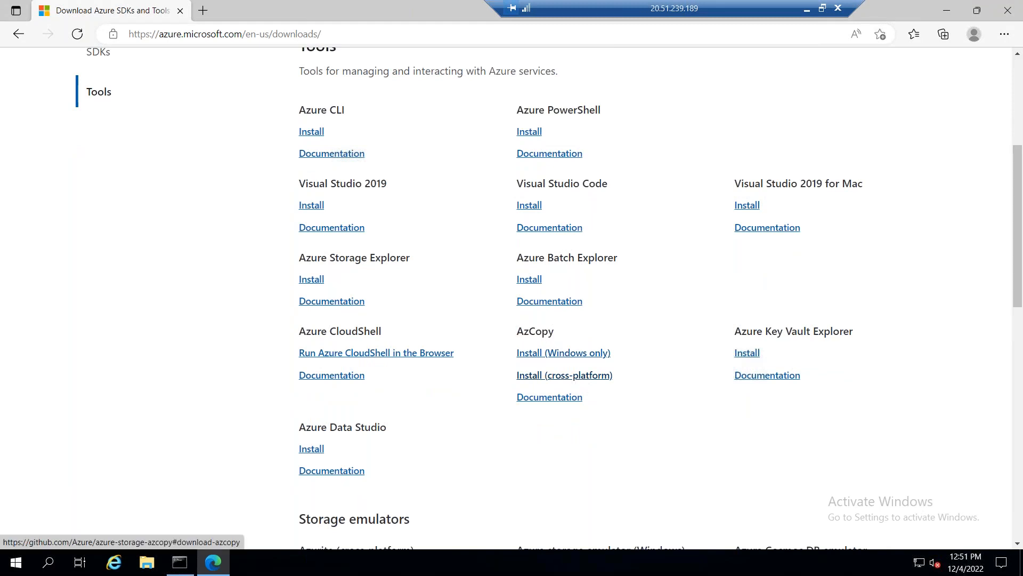
# Step: Download the Windows-only AzCopy installer, MicrosoftAzureStorageAzCopy_netcore_x64.msi, and launch it
pyautogui.click(559, 353)
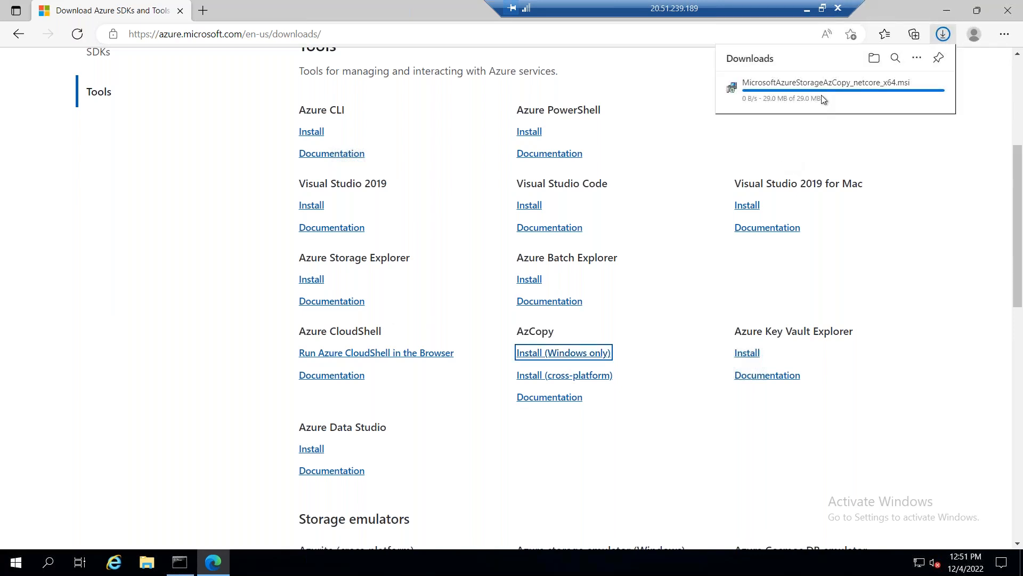
pyautogui.moveTo(810, 91)
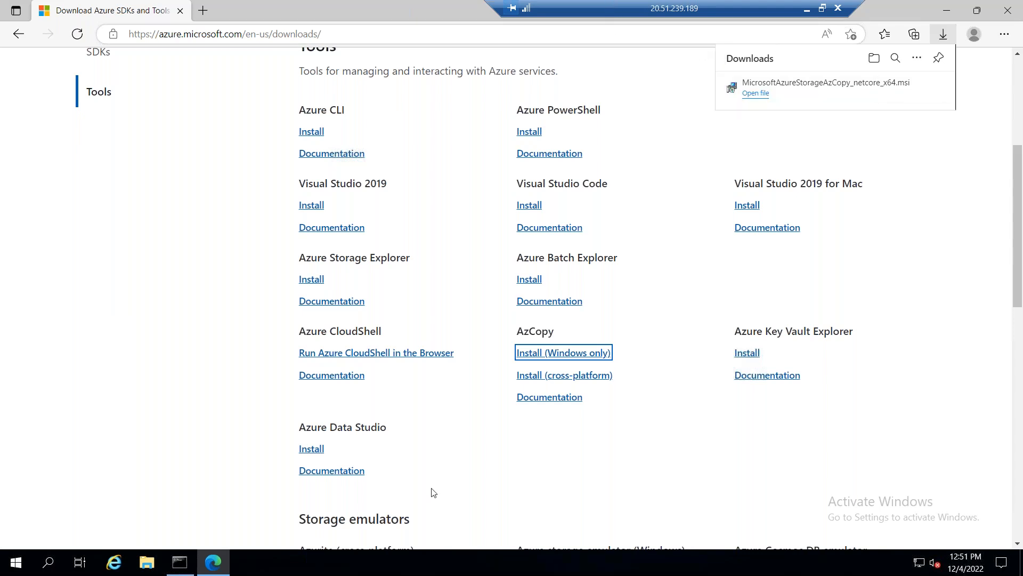
pyautogui.click(756, 94)
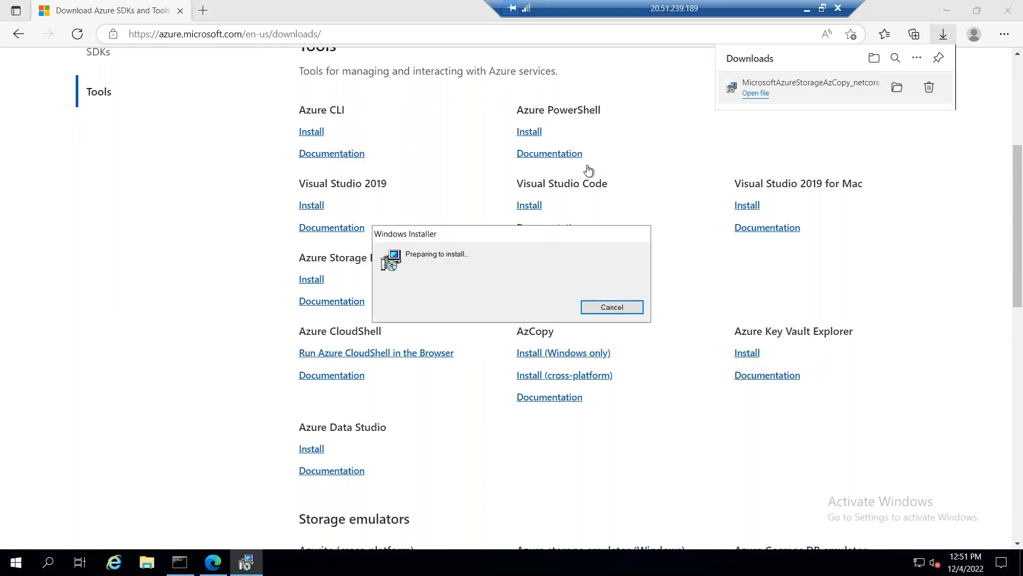
# Step: Accept the license agreement and install Microsoft Azure Storage AzCopy v8.1.0-netcore with the default settings, then exit the setup wizard
pyautogui.click(581, 384)
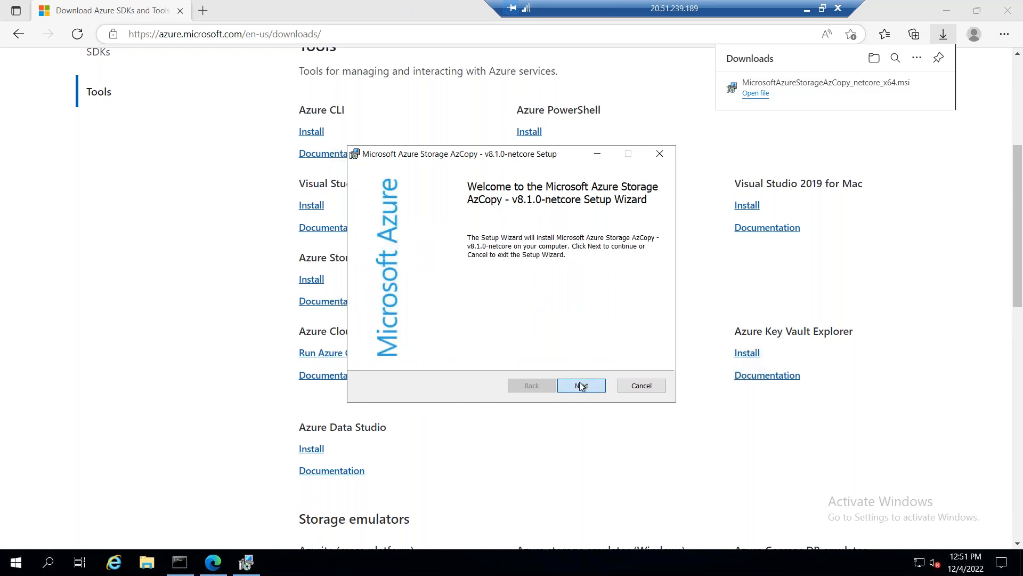
pyautogui.click(377, 354)
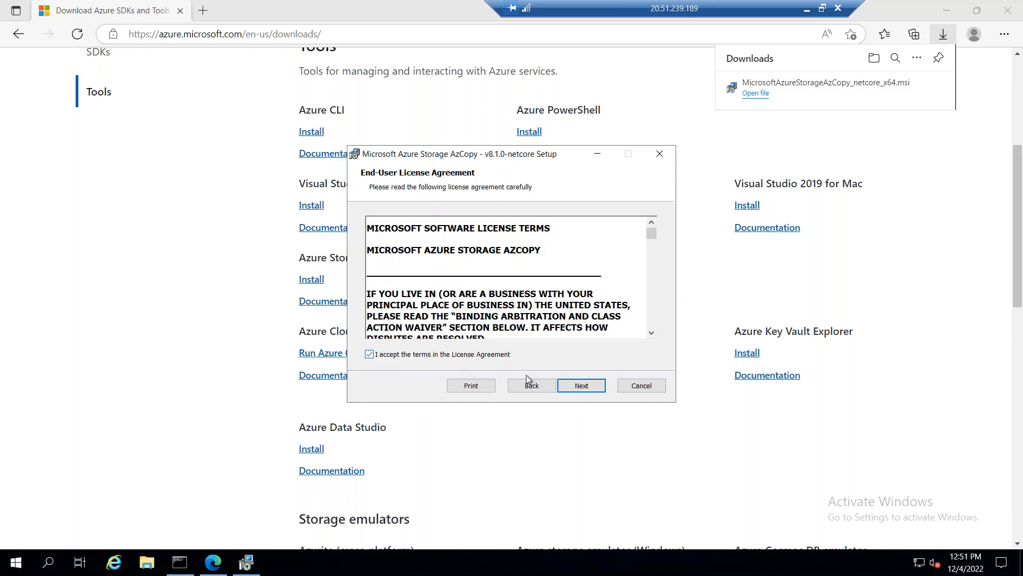
pyautogui.click(580, 391)
pyautogui.click(579, 392)
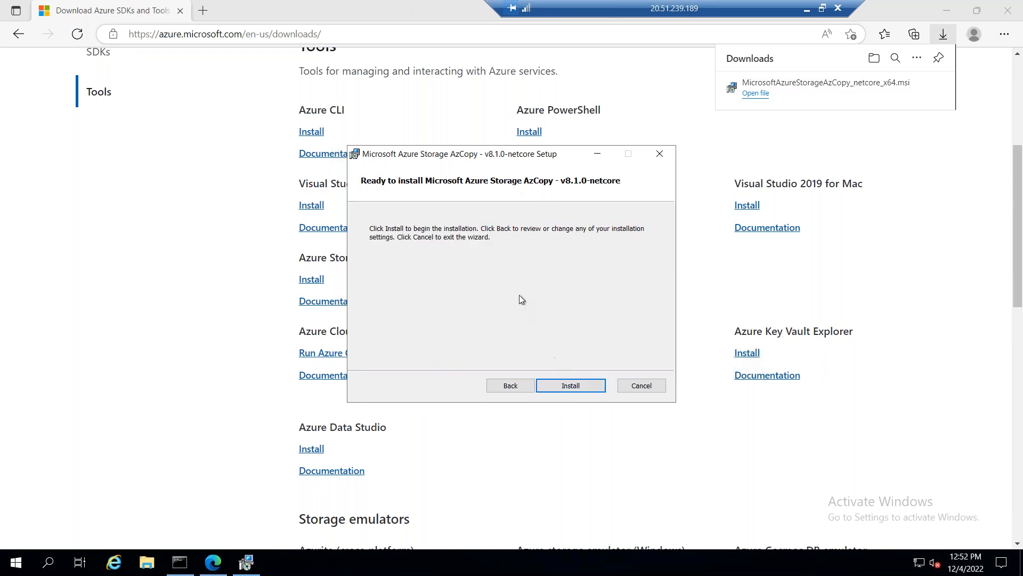
pyautogui.click(568, 382)
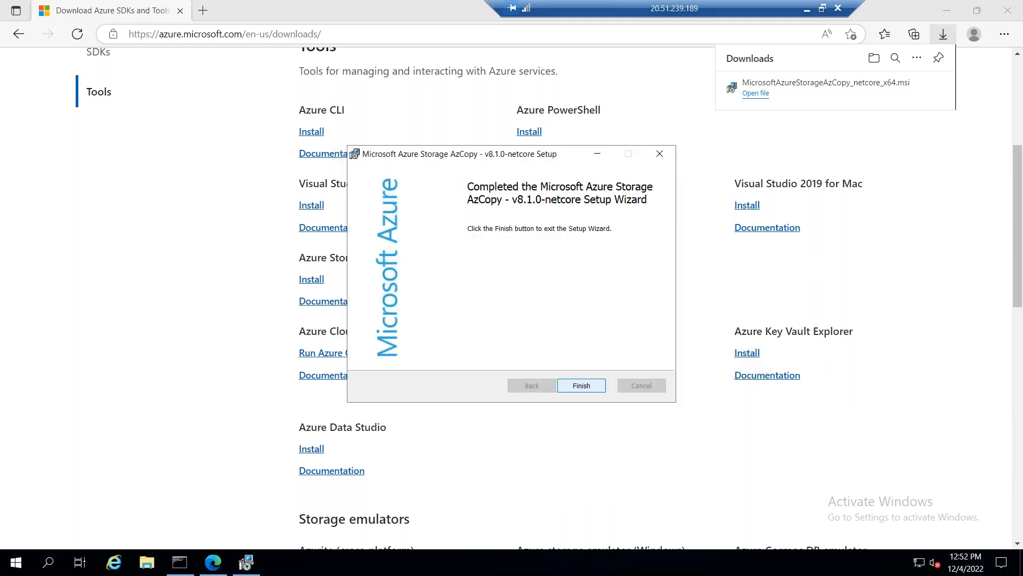
pyautogui.press('Return')
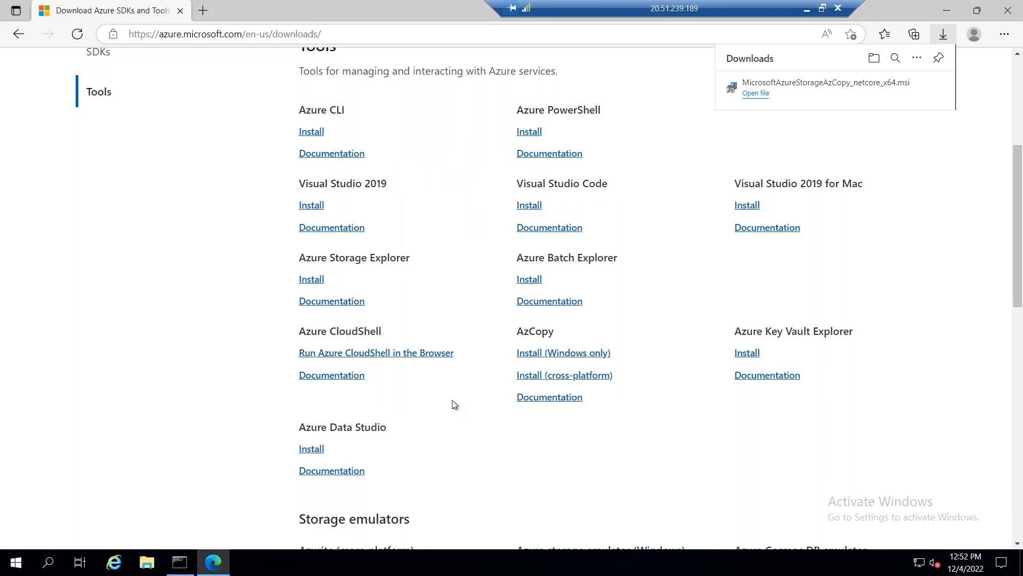
pyautogui.rightClick(3, 571)
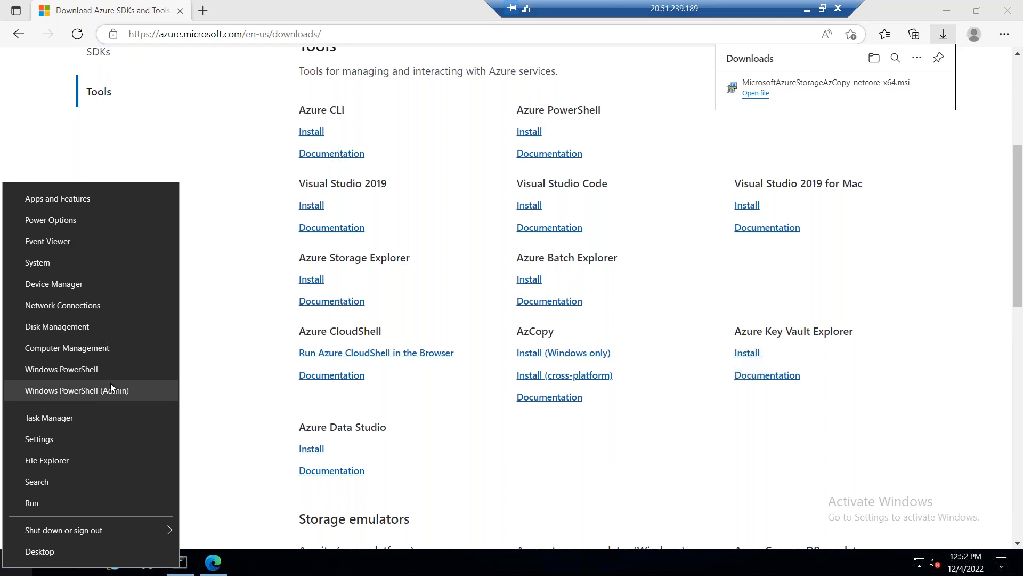
pyautogui.click(65, 505)
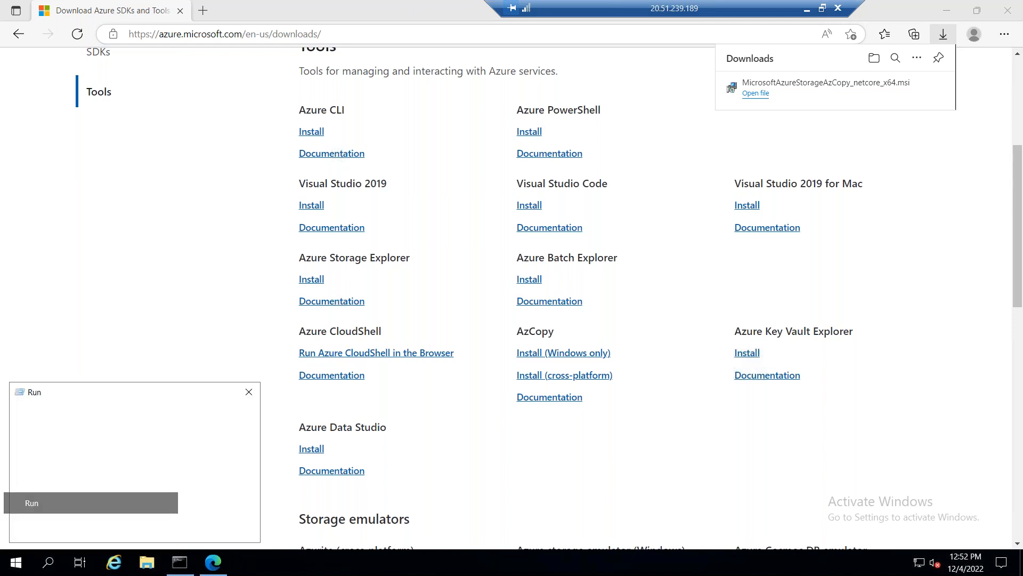
pyautogui.write('comman')
pyautogui.press('BackSpace')
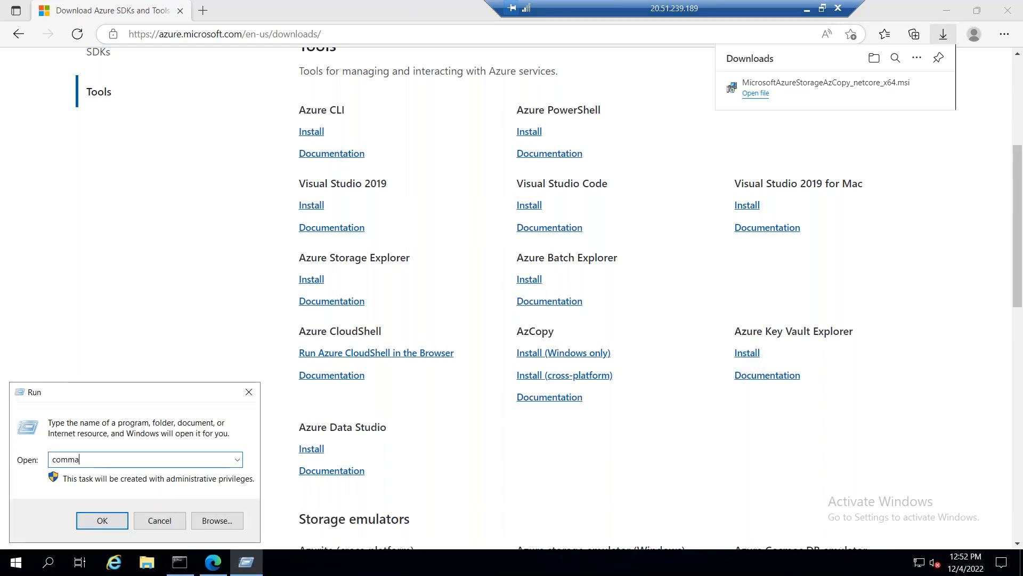
pyautogui.press('BackSpace')
pyautogui.press('BackSpace')
# Step: Search Windows for "command" and run Command Prompt as administrator
pyautogui.click(16, 561)
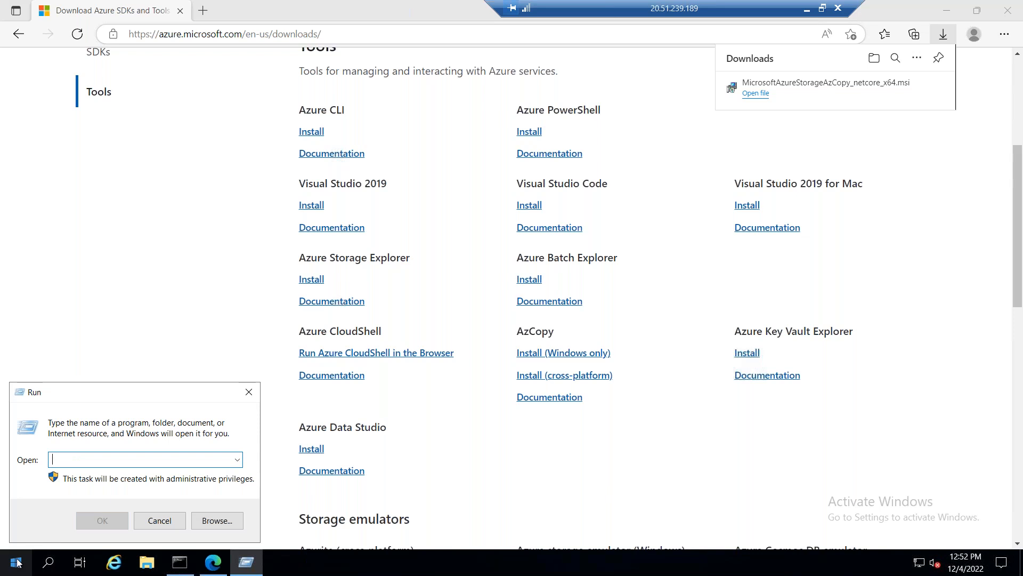
pyautogui.write('c')
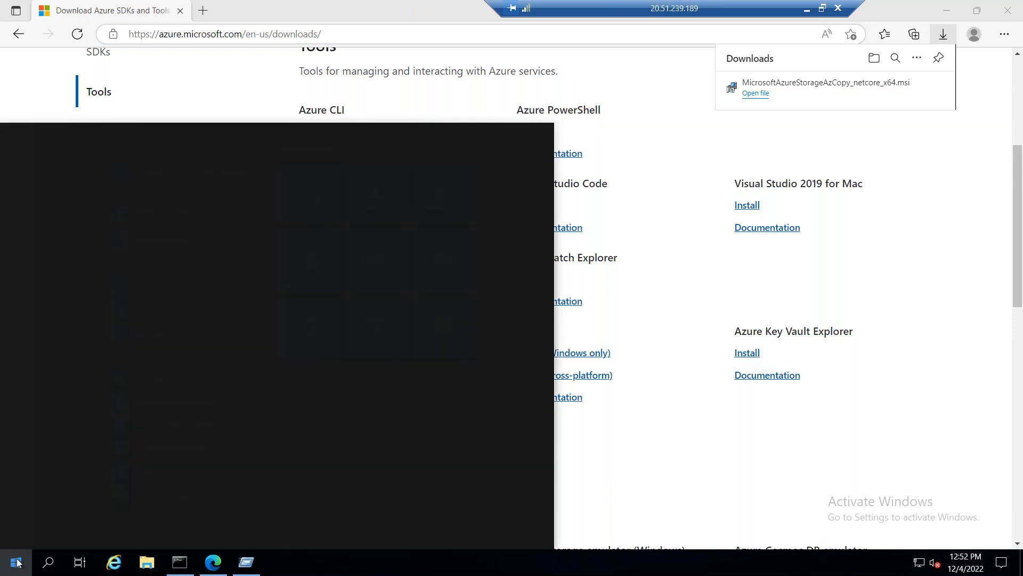
pyautogui.write('o')
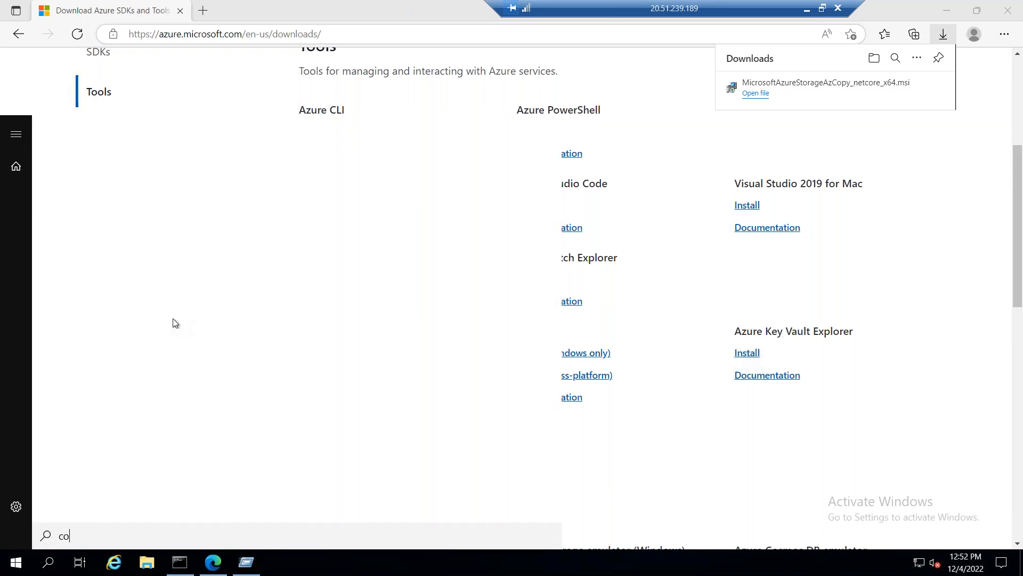
pyautogui.write('mmand')
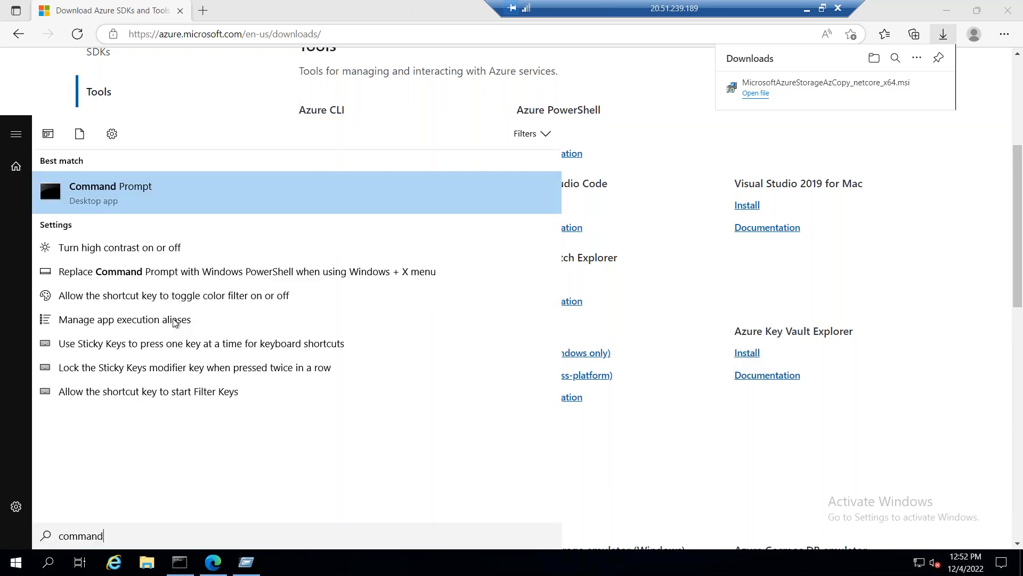
pyautogui.rightClick(162, 186)
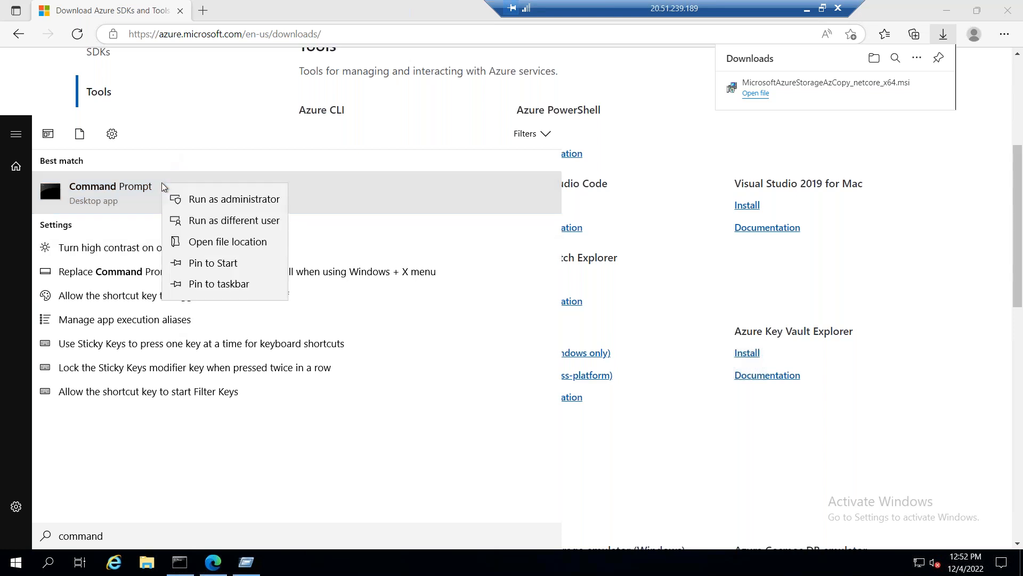
pyautogui.click(242, 199)
# Step: Check AzCopy availability from the command prompt by running azcopy -?
pyautogui.write('azc')
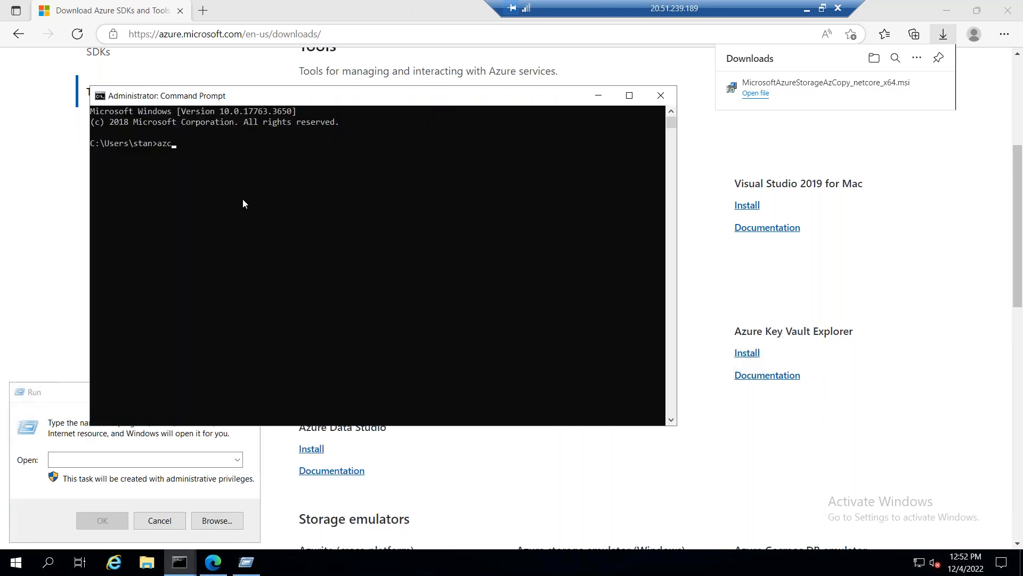
pyautogui.write('opy -?')
pyautogui.press('Return')
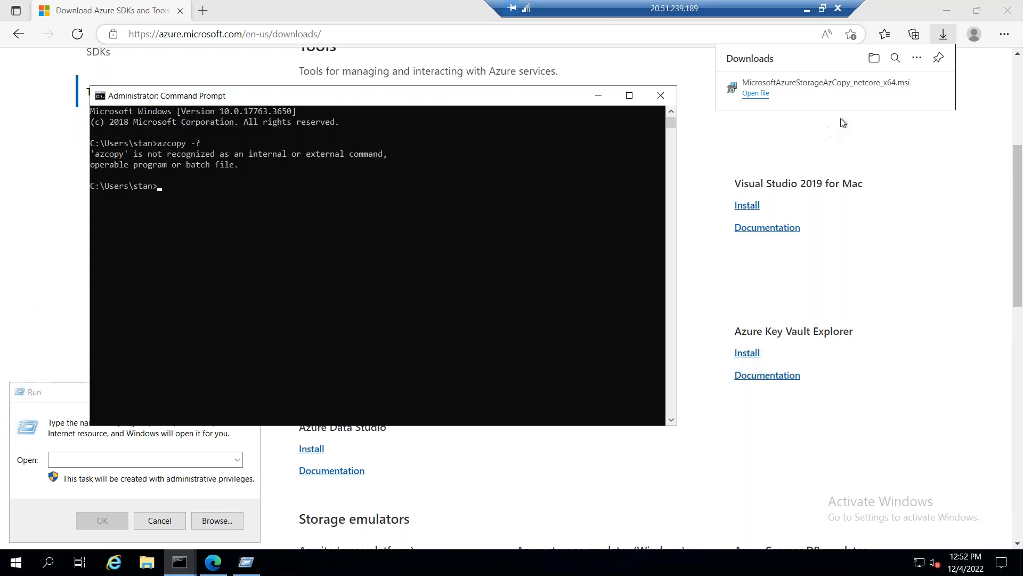
# Step: Minimize the browser and launch Microsoft Azure Storage AzCopy from the Microsoft Azure program folder
pyautogui.click(954, 15)
pyautogui.click(954, 15)
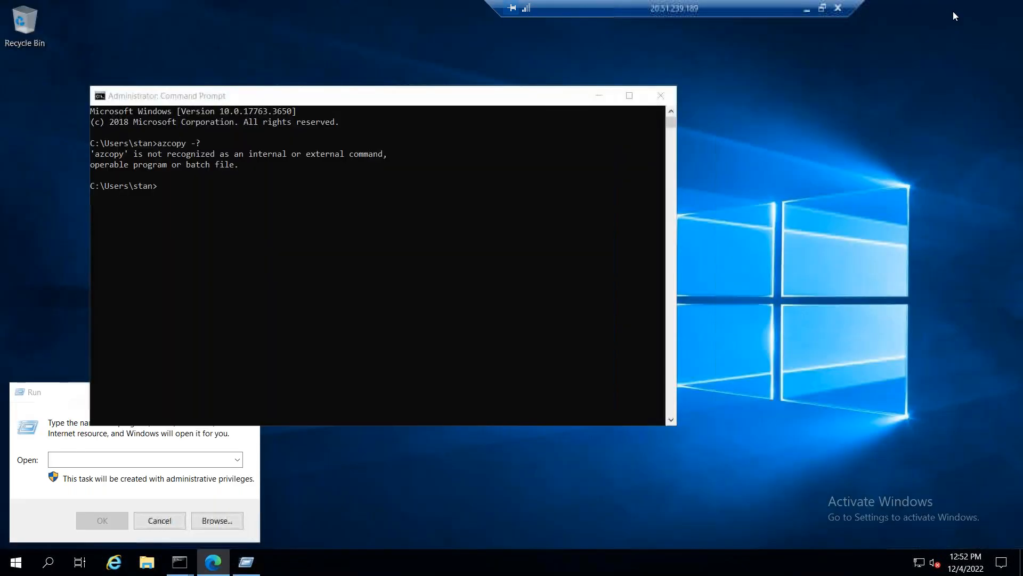
pyautogui.click(18, 564)
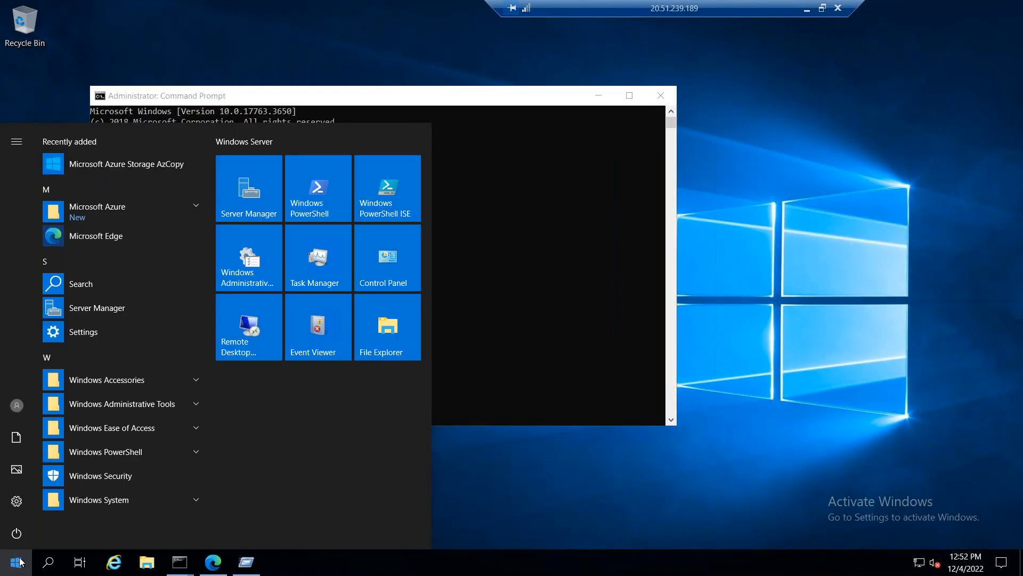
pyautogui.click(198, 207)
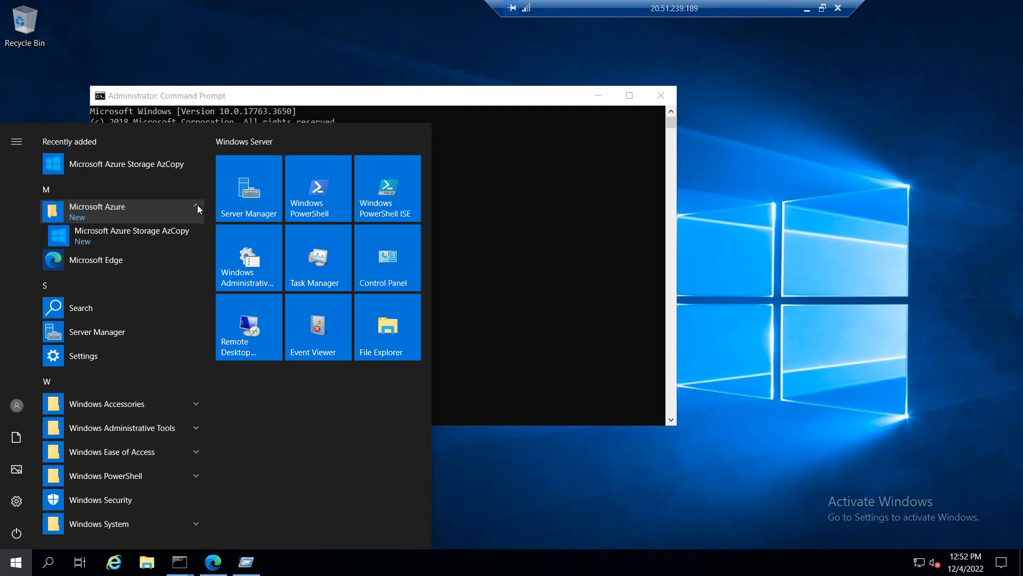
pyautogui.click(154, 237)
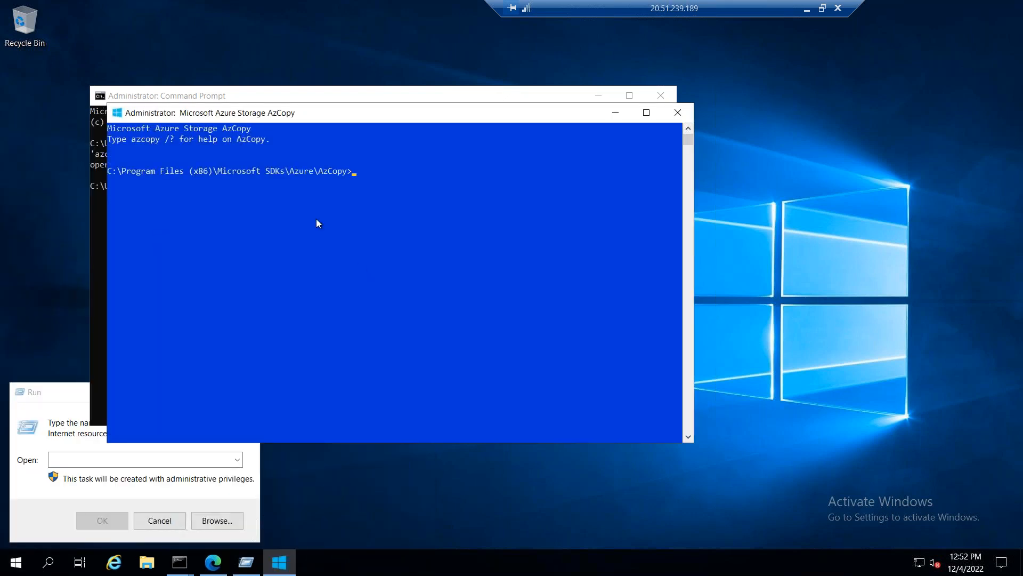
pyautogui.rightClick(16, 563)
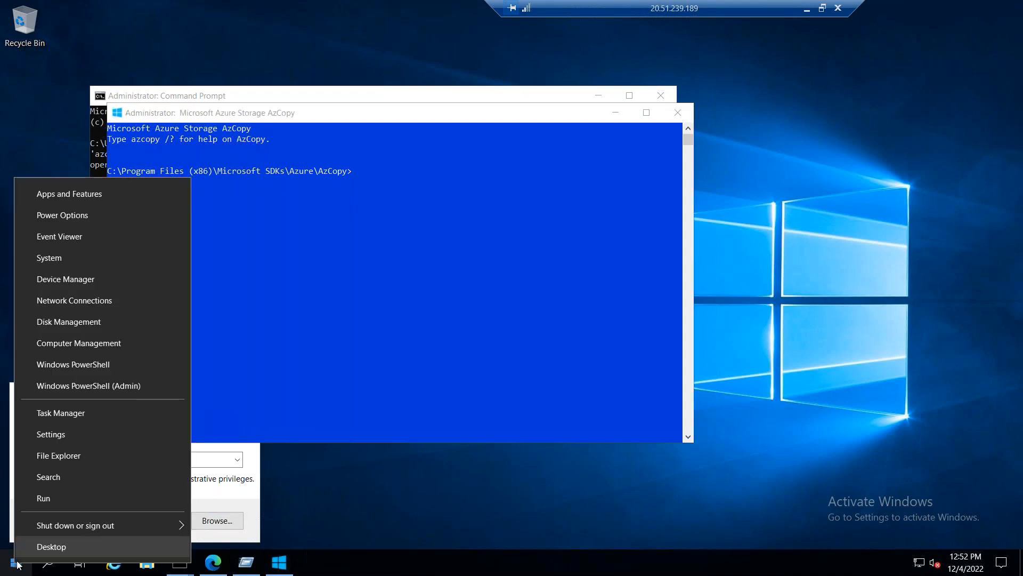
pyautogui.click(366, 550)
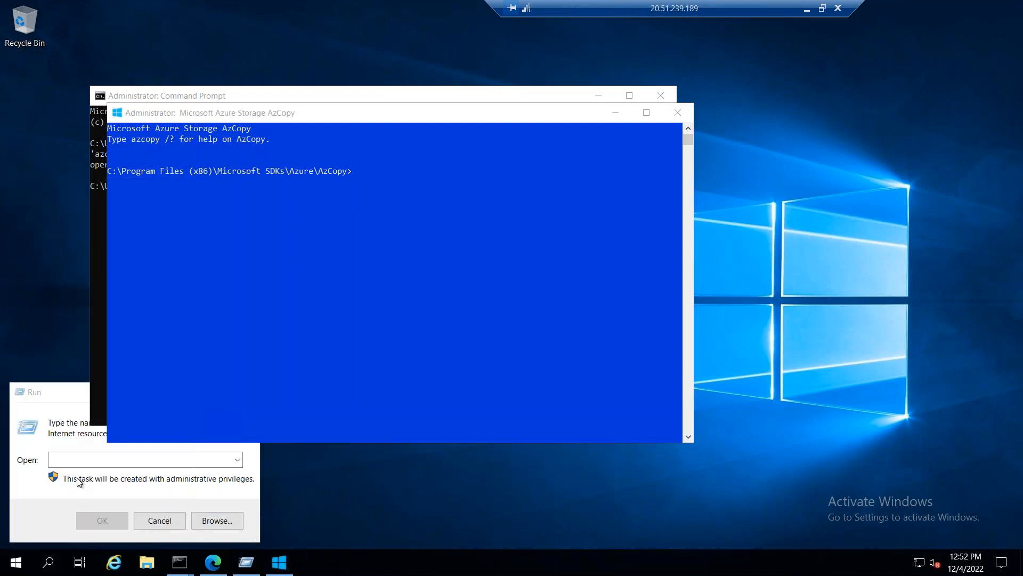
pyautogui.click(69, 456)
pyautogui.write('s')
pyautogui.press('BackSpace')
pyautogui.write('env')
pyautogui.press('Return')
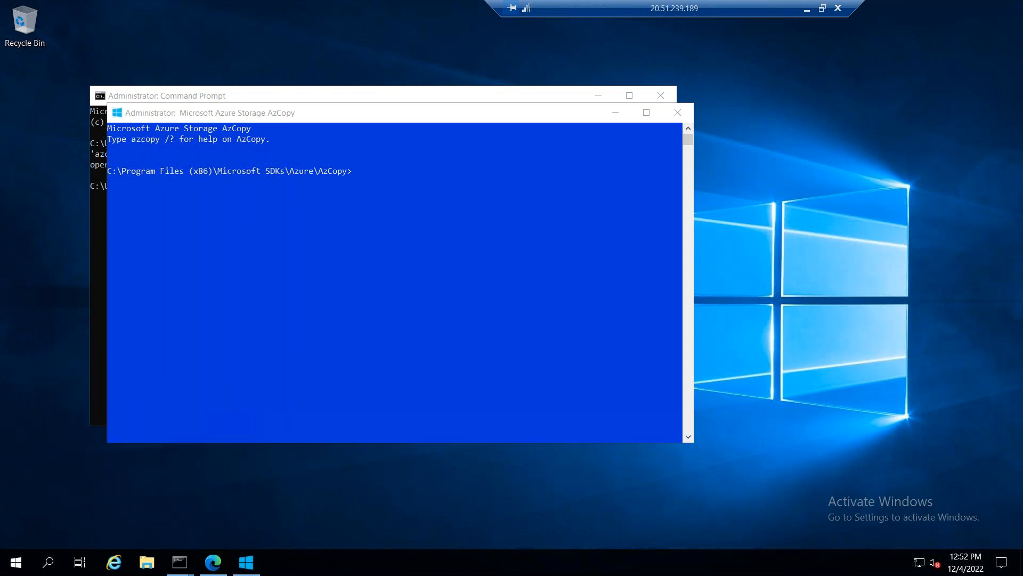
pyautogui.click(634, 278)
# Step: Search Windows for "env", open System Properties from the results, and show the Environment Variables dialog
pyautogui.press('super')
pyautogui.write('evnc')
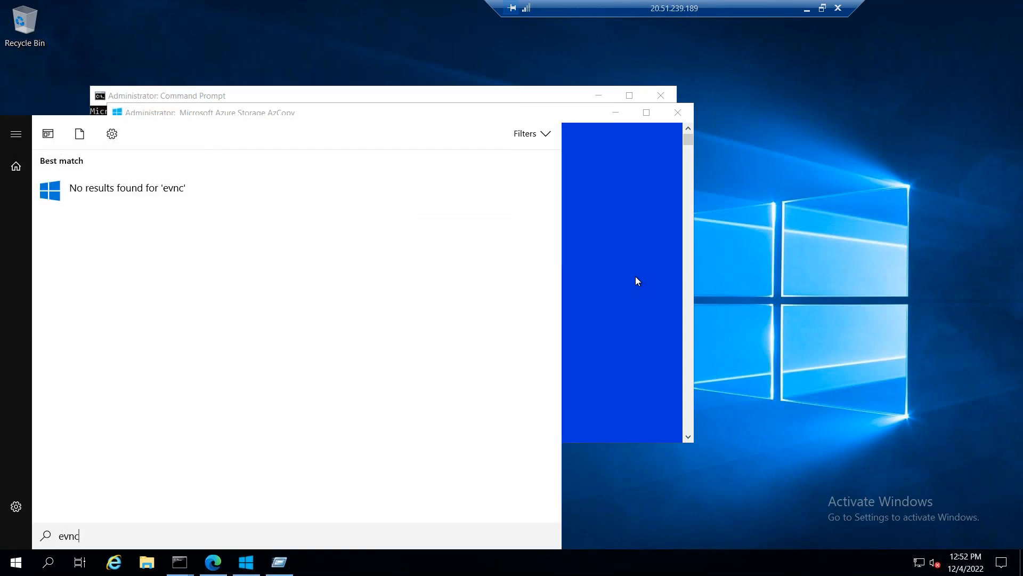
pyautogui.press('BackSpace')
pyautogui.press('BackSpace')
pyautogui.write('nv')
pyautogui.click(238, 186)
pyautogui.moveTo(258, 130); pyautogui.dragTo(666, 126)
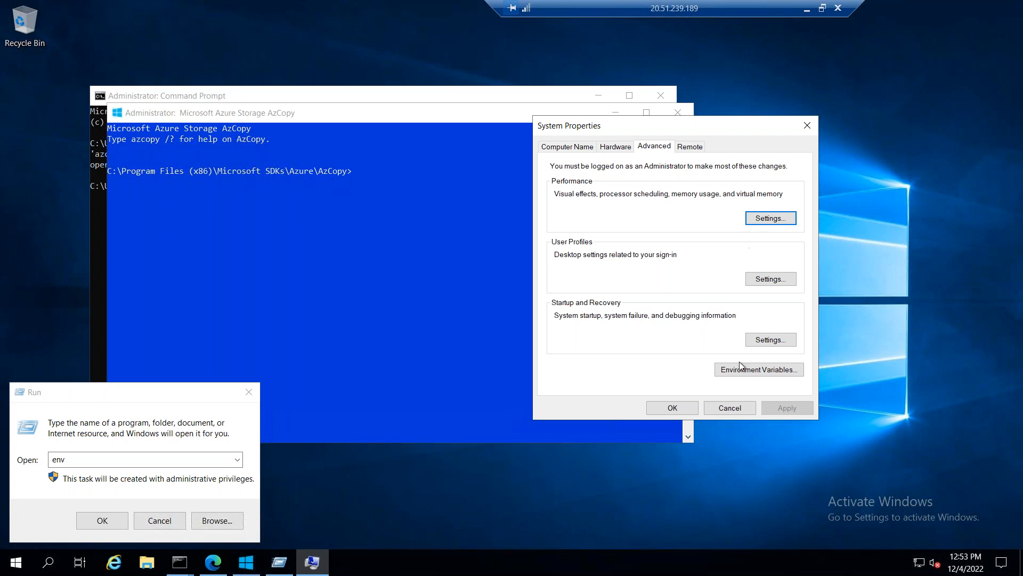
pyautogui.click(759, 369)
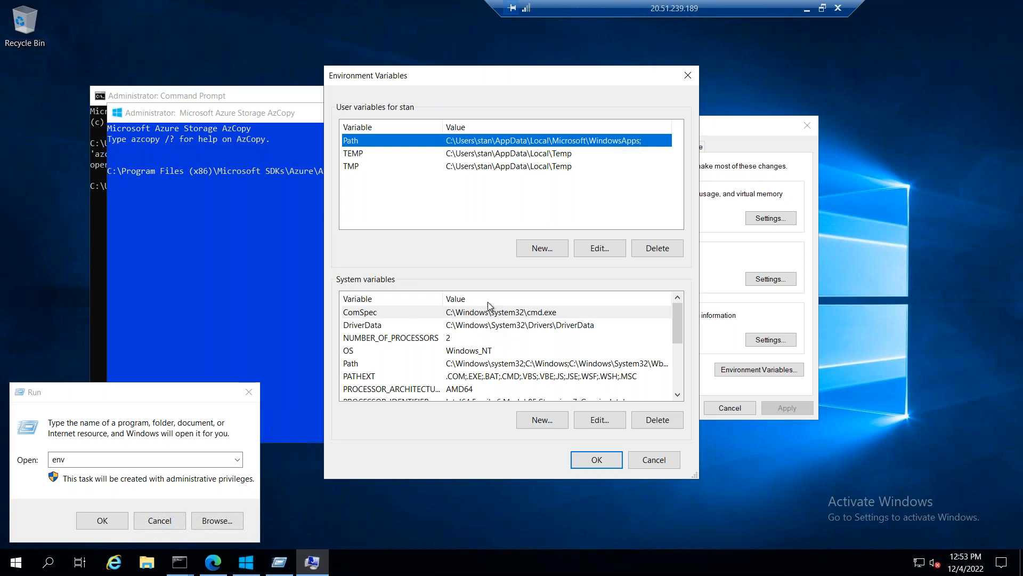
pyautogui.click(583, 248)
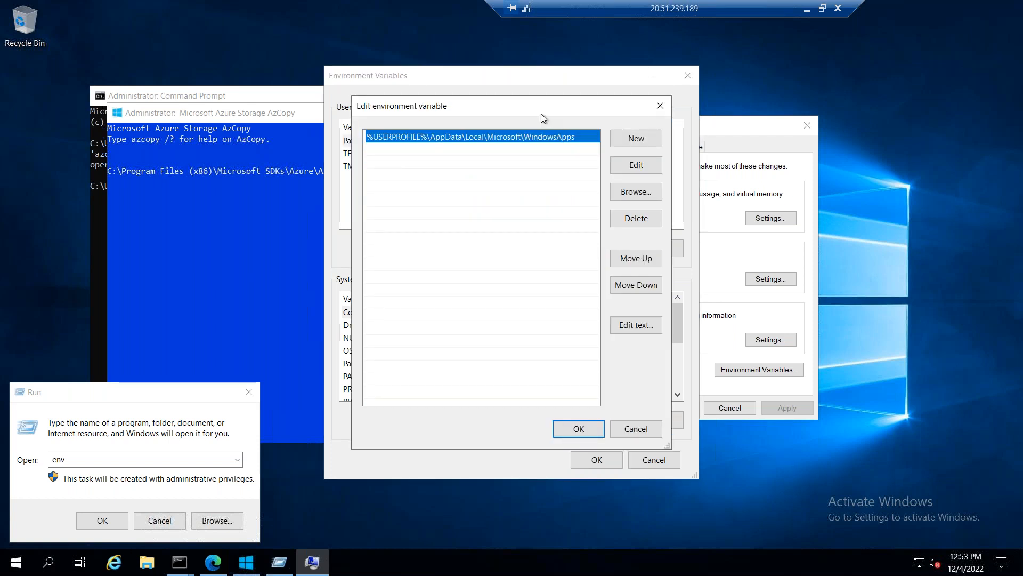
pyautogui.moveTo(653, 104); pyautogui.dragTo(809, 142)
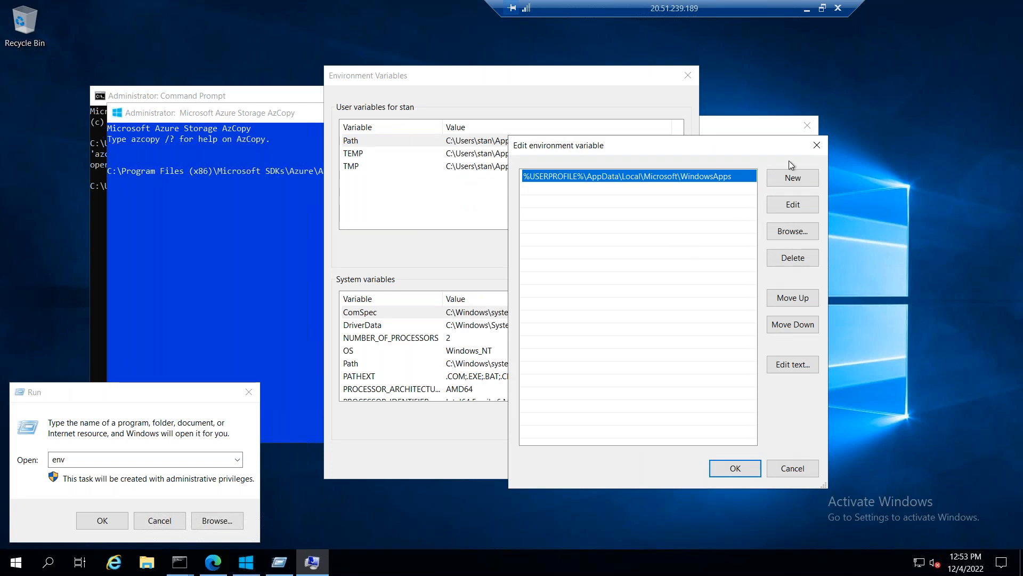
pyautogui.click(817, 144)
pyautogui.click(542, 248)
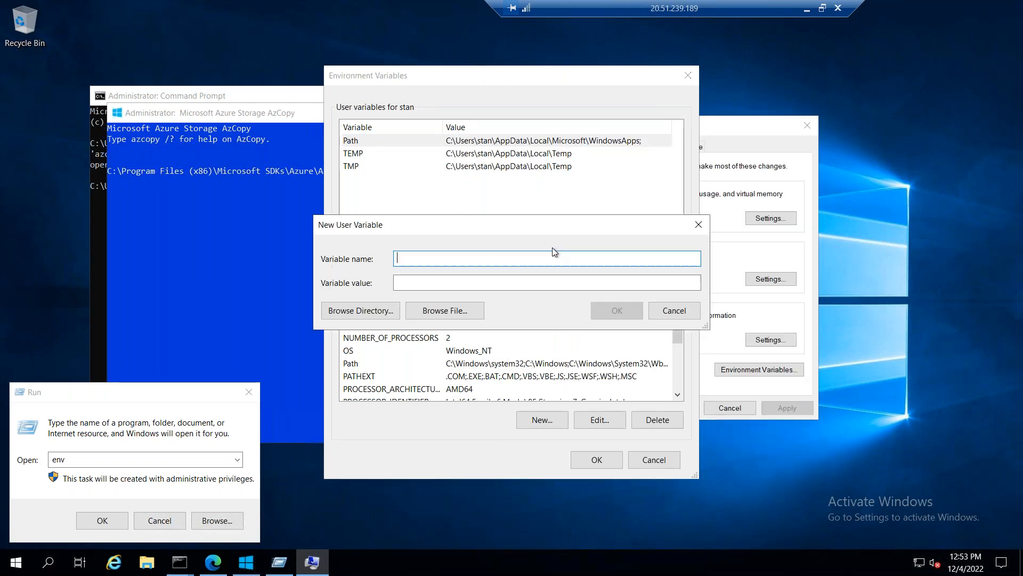
pyautogui.click(698, 224)
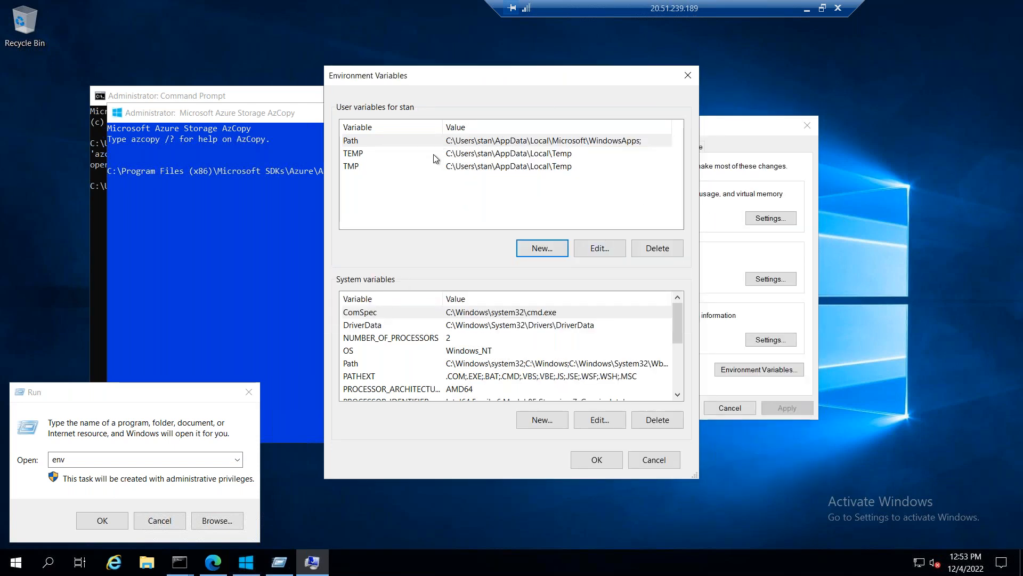
# Step: Add the copied AzCopy folder path C:\Program Files (x86)\Microsoft SDKs\Azure\AzCopy to the user Path variable and confirm the changes
pyautogui.click(599, 248)
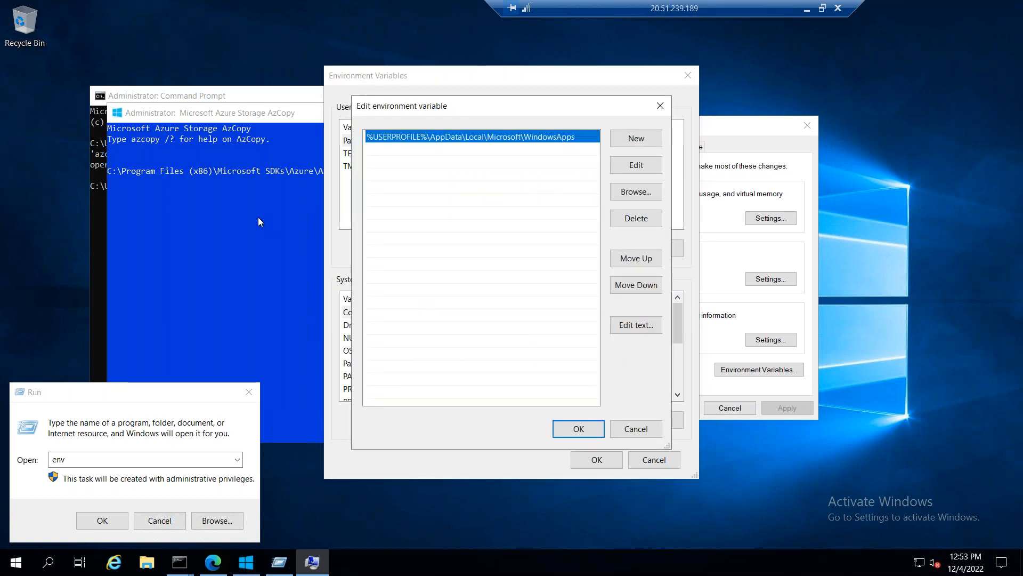
pyautogui.click(228, 213)
pyautogui.moveTo(110, 170); pyautogui.dragTo(346, 172)
pyautogui.hotkey('ctrl', 'c')
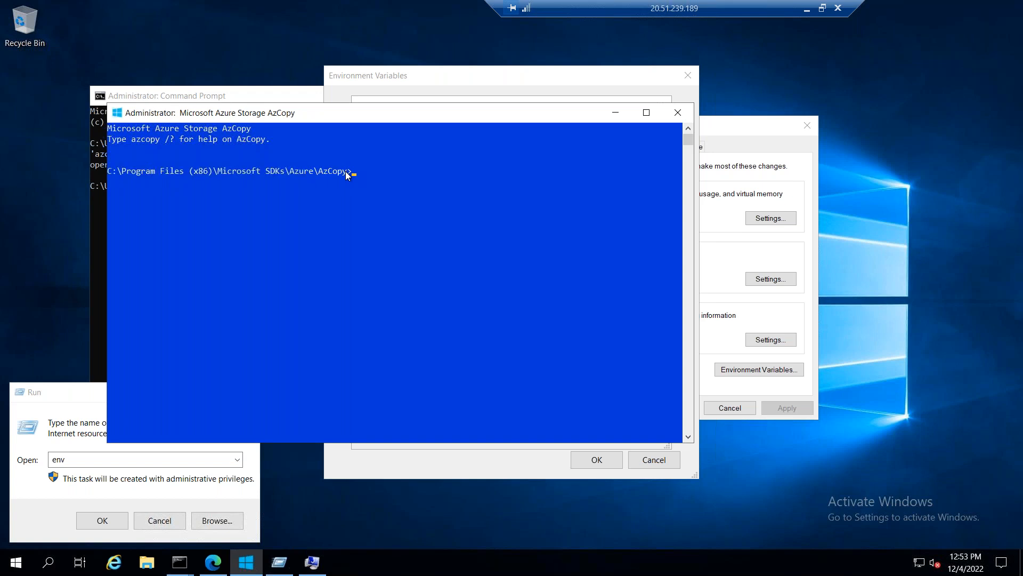
pyautogui.click(460, 79)
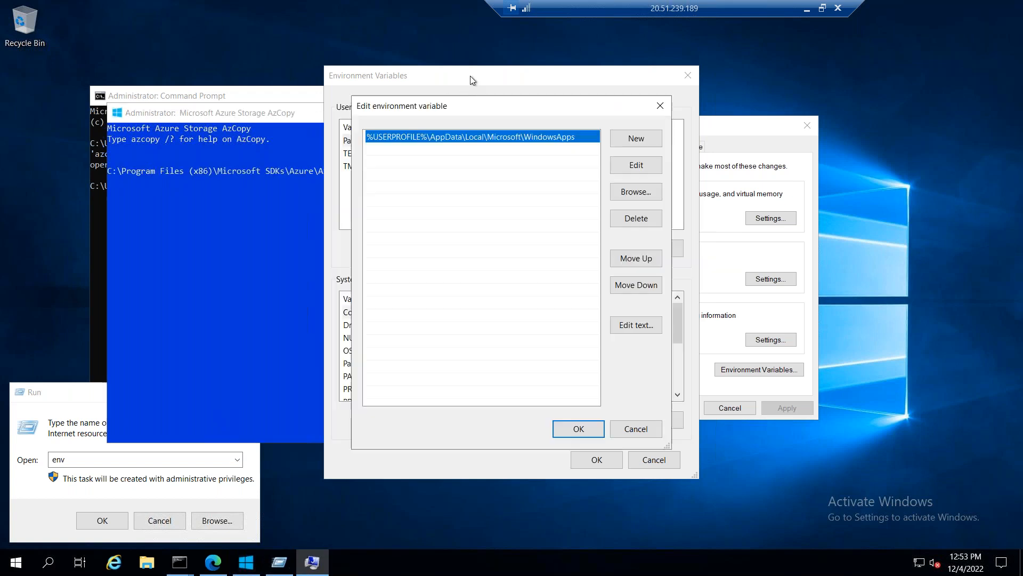
pyautogui.click(638, 141)
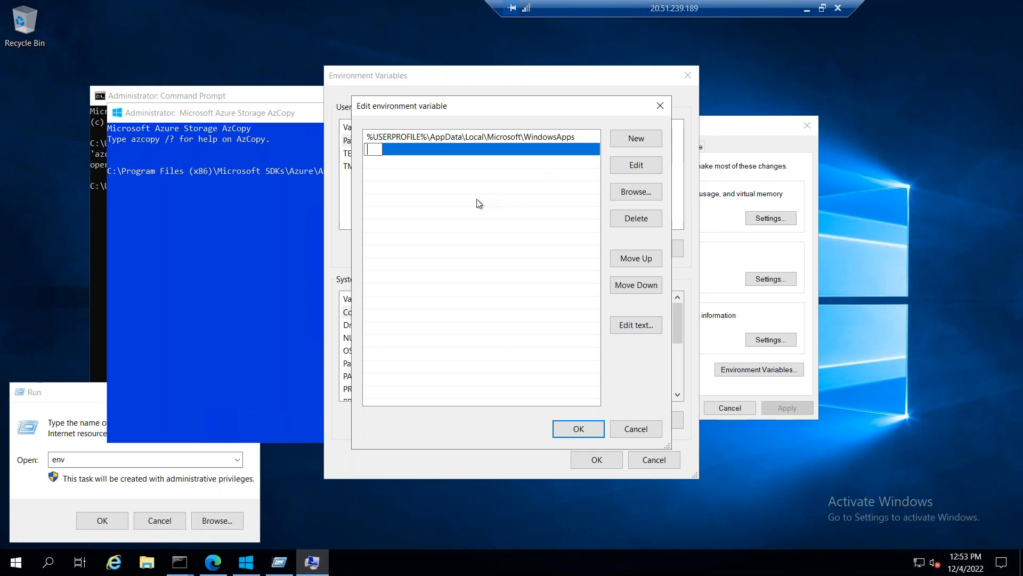
pyautogui.hotkey('ctrl', 'v')
pyautogui.click(578, 426)
pyautogui.click(597, 459)
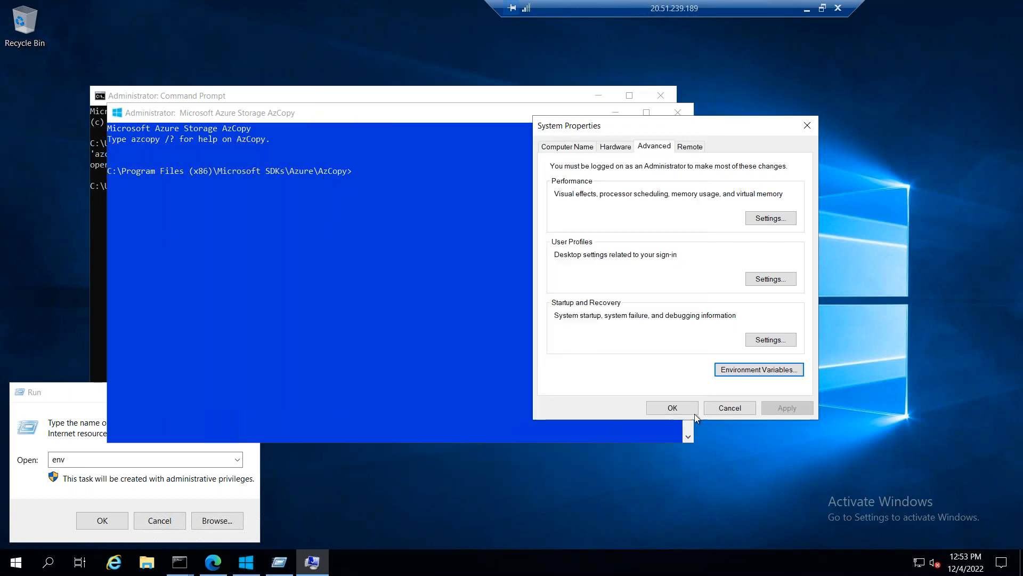
pyautogui.click(685, 409)
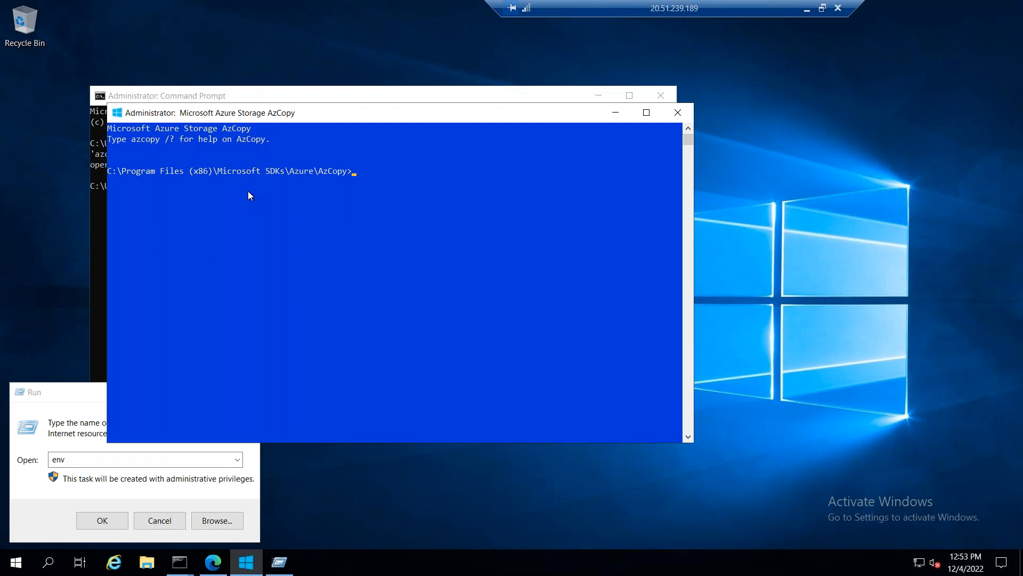
# Step: Dismiss the Command Prompt window and run azcopy in the Microsoft Azure Storage AzCopy console
pyautogui.click(661, 95)
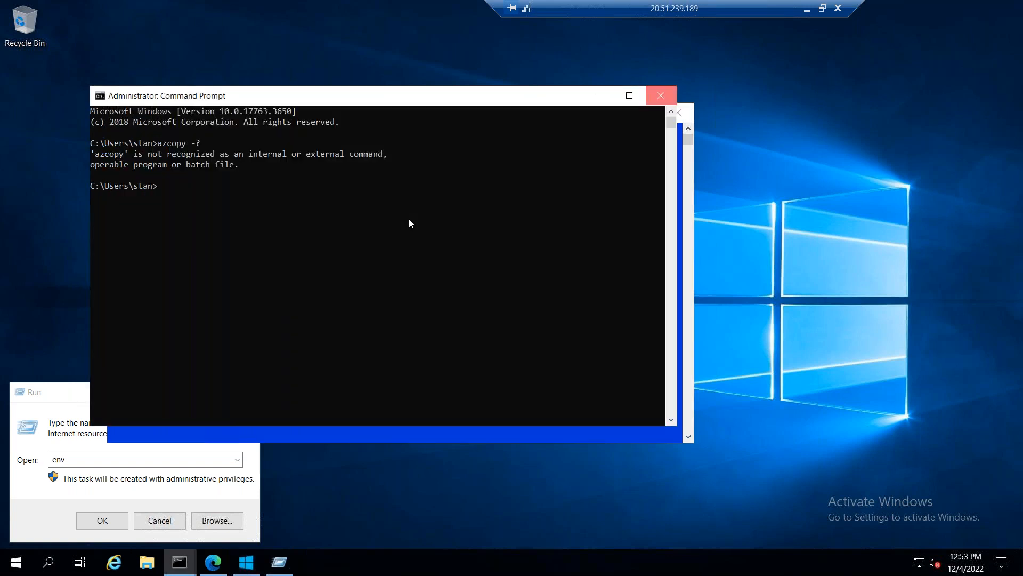
pyautogui.click(398, 238)
pyautogui.press('Escape')
pyautogui.write('azcopy')
pyautogui.press('Return')
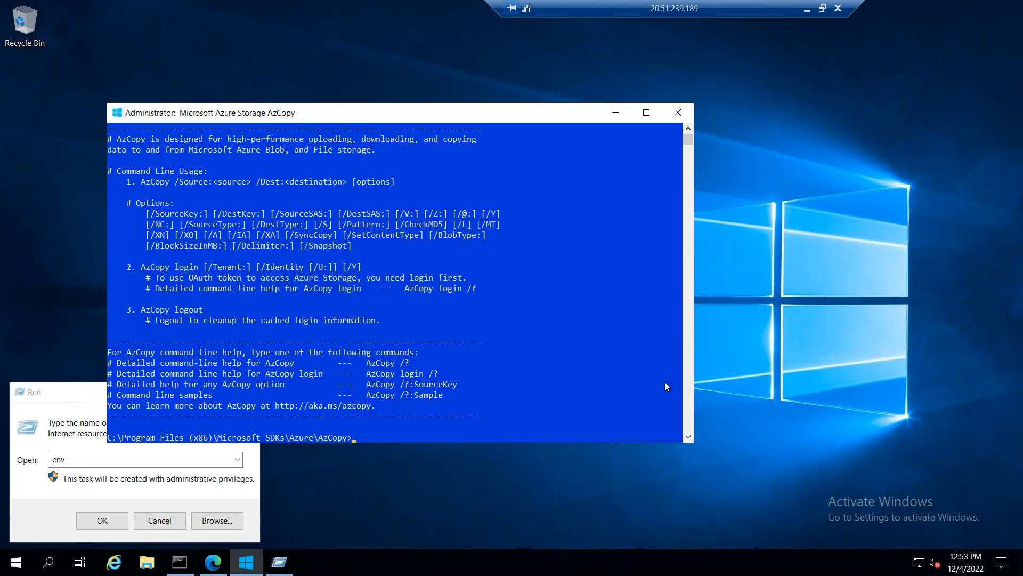
# Step: Widen the AzCopy console and examine its command-line usage, highlighting the logout command and the source and destination syntax
pyautogui.click(689, 437)
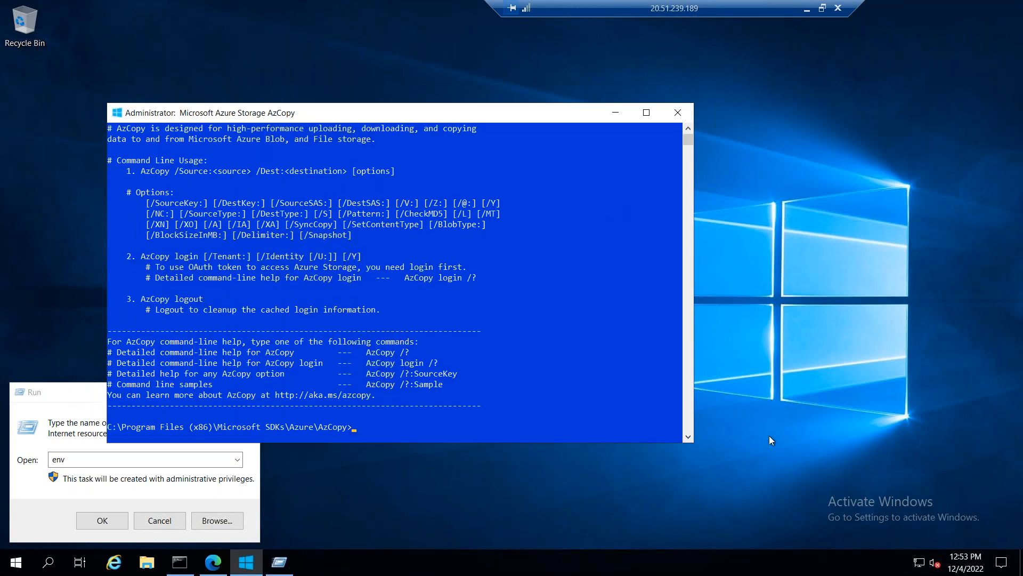
pyautogui.moveTo(697, 294); pyautogui.dragTo(866, 295)
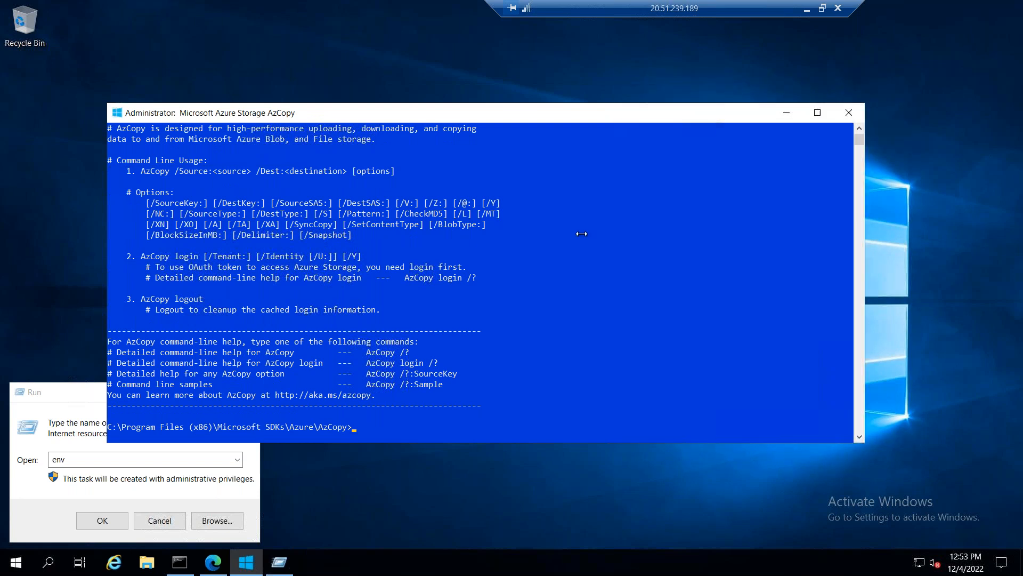
pyautogui.click(859, 437)
pyautogui.click(859, 437)
pyautogui.click(859, 437)
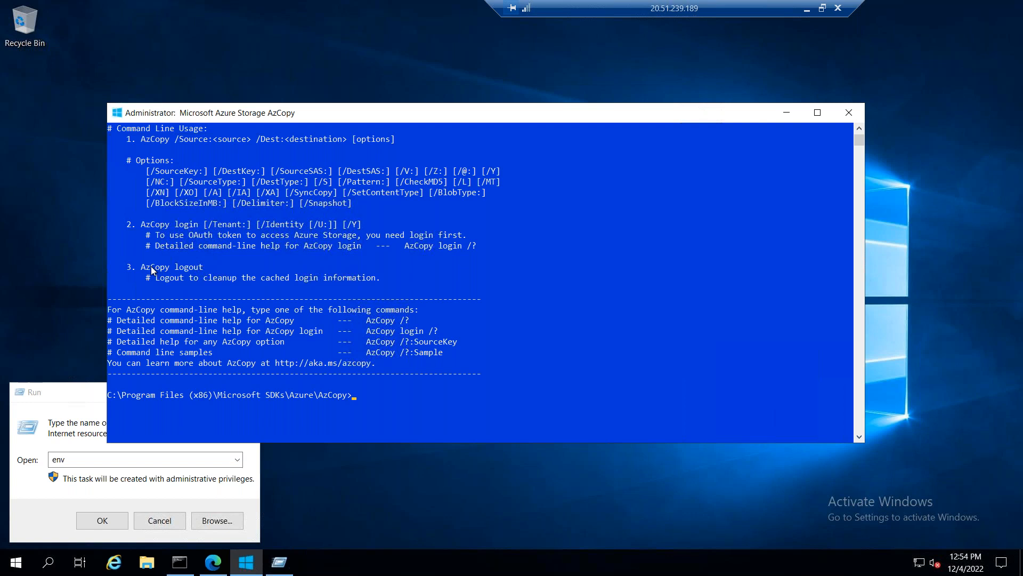
pyautogui.moveTo(140, 267); pyautogui.dragTo(206, 272)
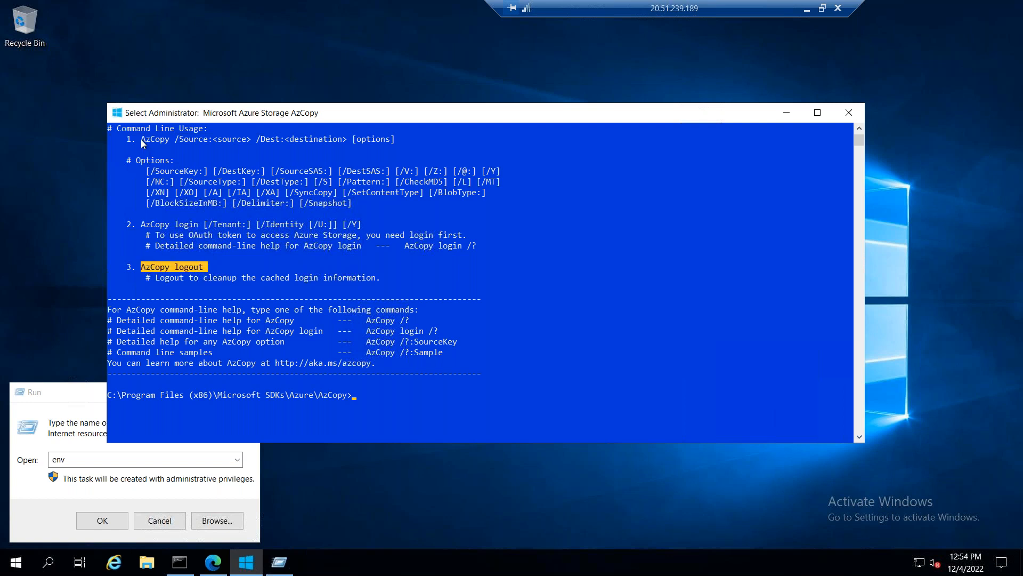
pyautogui.moveTo(176, 138); pyautogui.dragTo(265, 140)
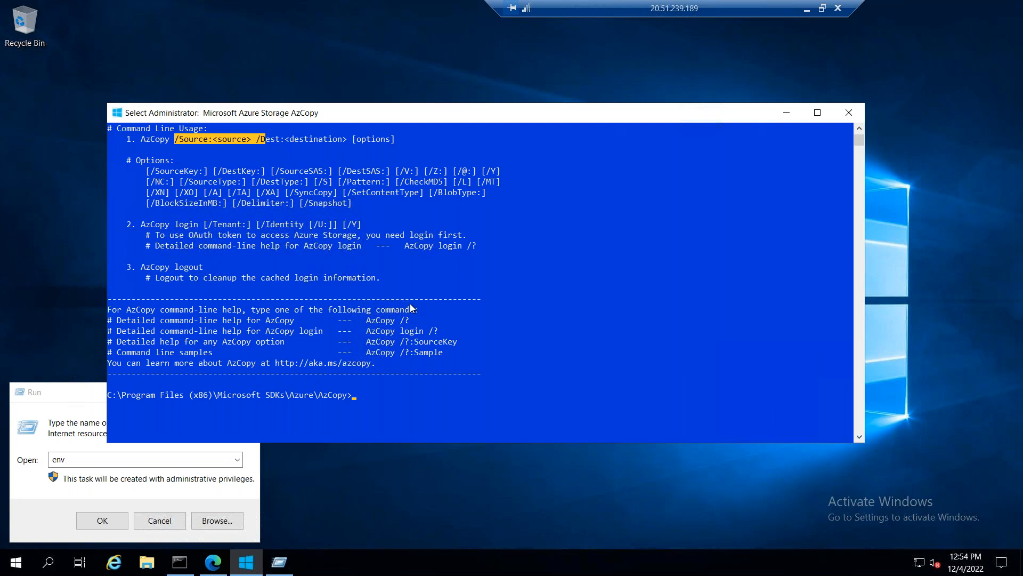
# Step: Close the Run dialog and minimize the remote desktop session to return to the Azure portal's Data migration page
pyautogui.click(59, 410)
pyautogui.click(248, 392)
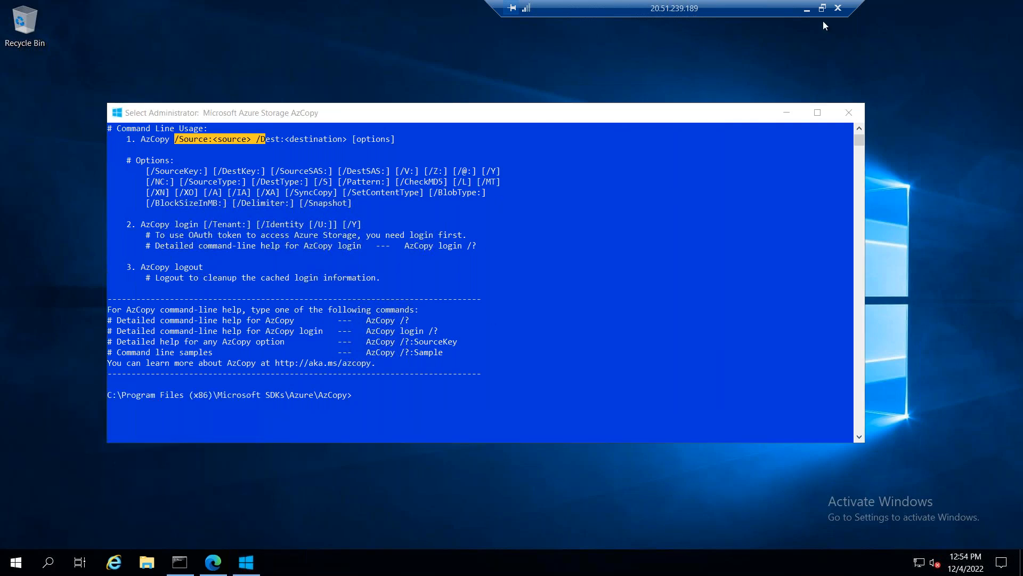
pyautogui.click(807, 9)
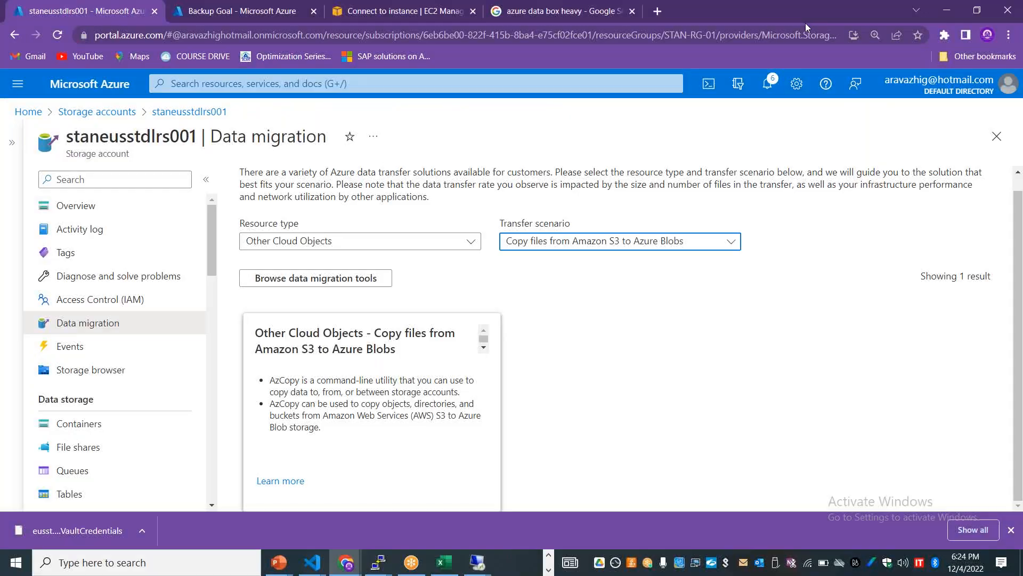
# Step: Set the resource type to Local On-Premises Files and the transfer scenario to Upload Local/On-Premises files to Azure Blobs
pyautogui.click(471, 241)
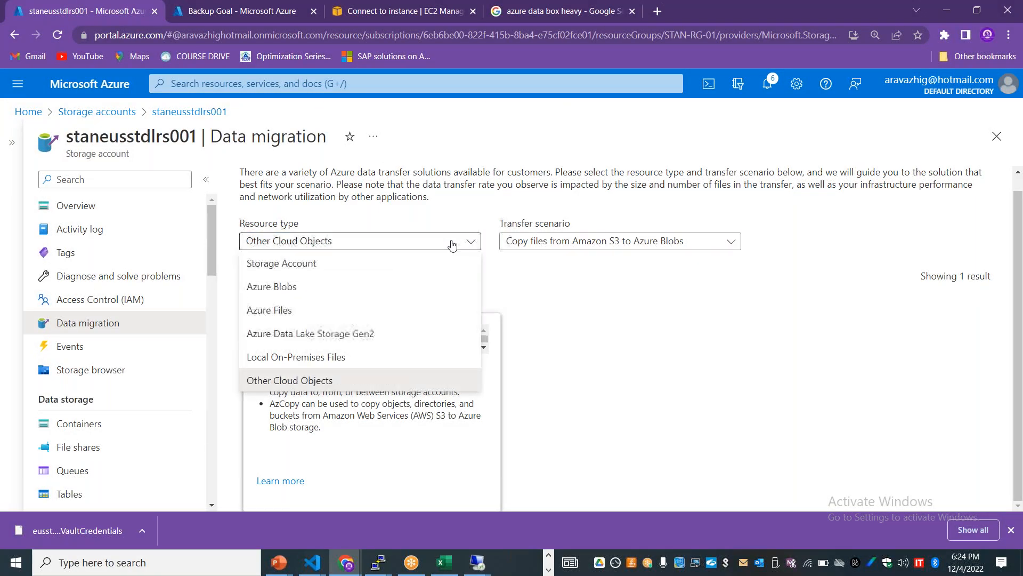
pyautogui.click(334, 359)
pyautogui.click(568, 257)
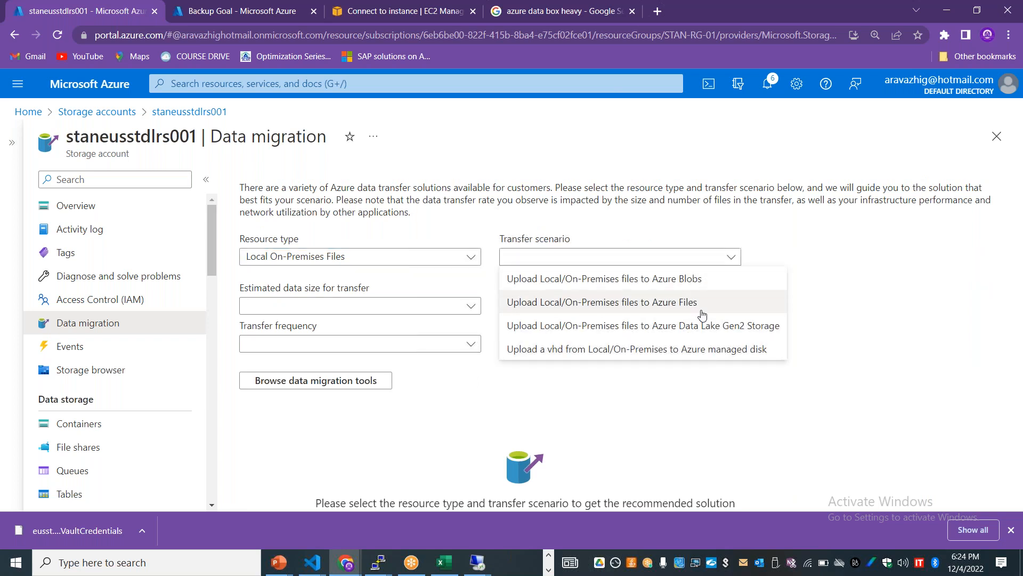
pyautogui.click(706, 275)
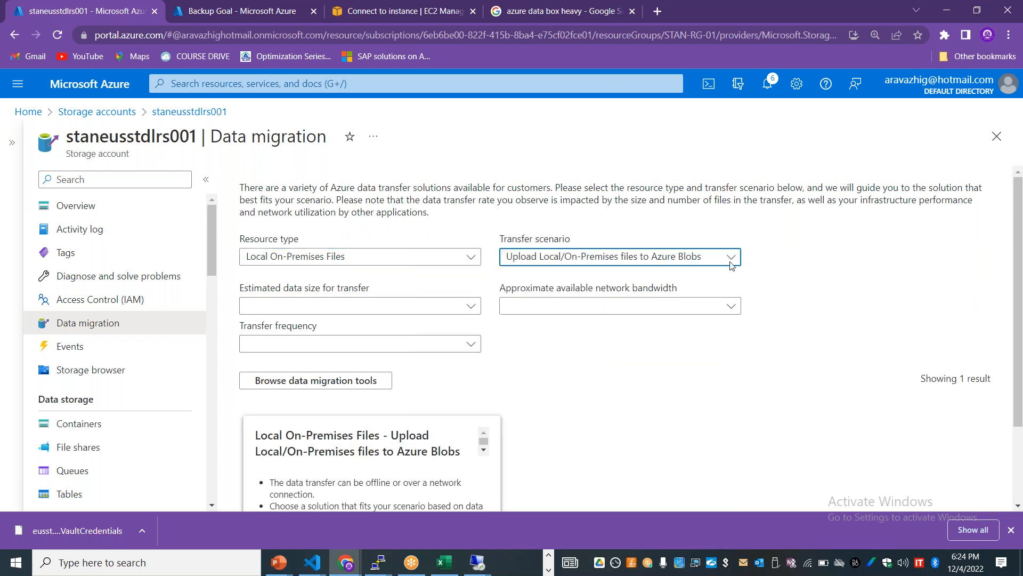
# Step: Set the data size to 1 PB, network bandwidth to 100 Mbps and transfer frequency to Once, and review the recommended transfer solutions
pyautogui.moveTo(1019, 226); pyautogui.dragTo(1017, 251)
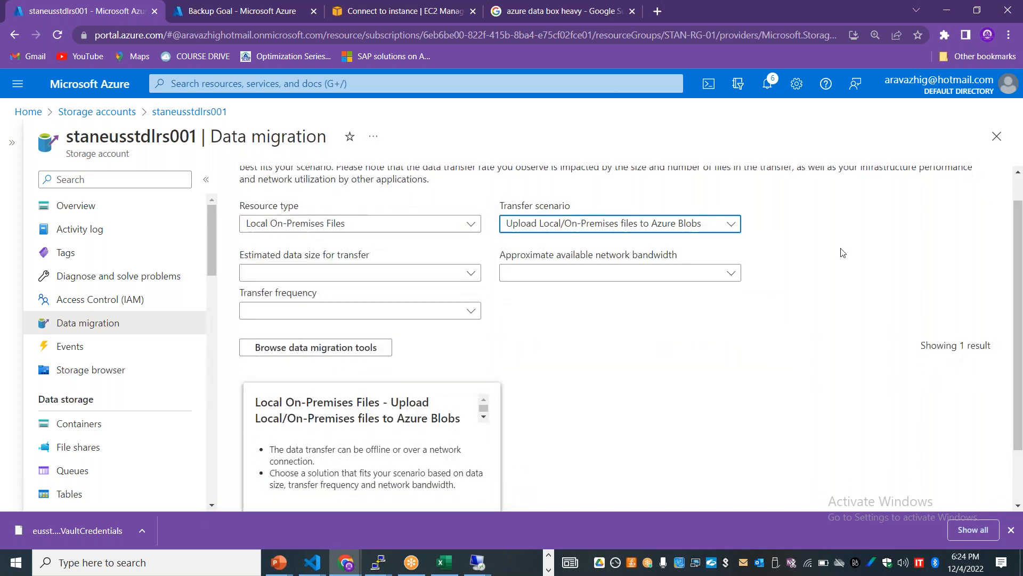
pyautogui.click(454, 272)
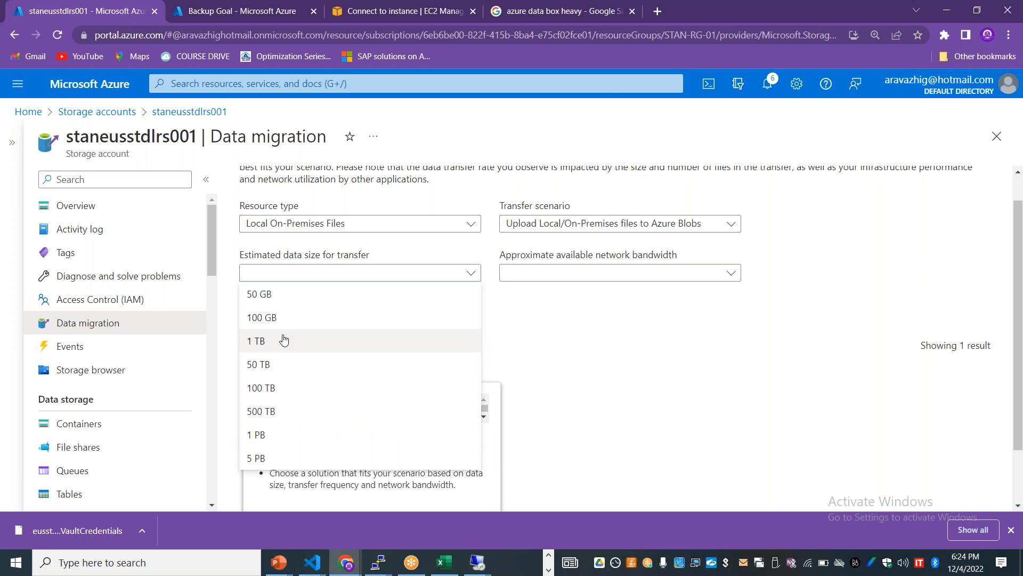
pyautogui.click(263, 445)
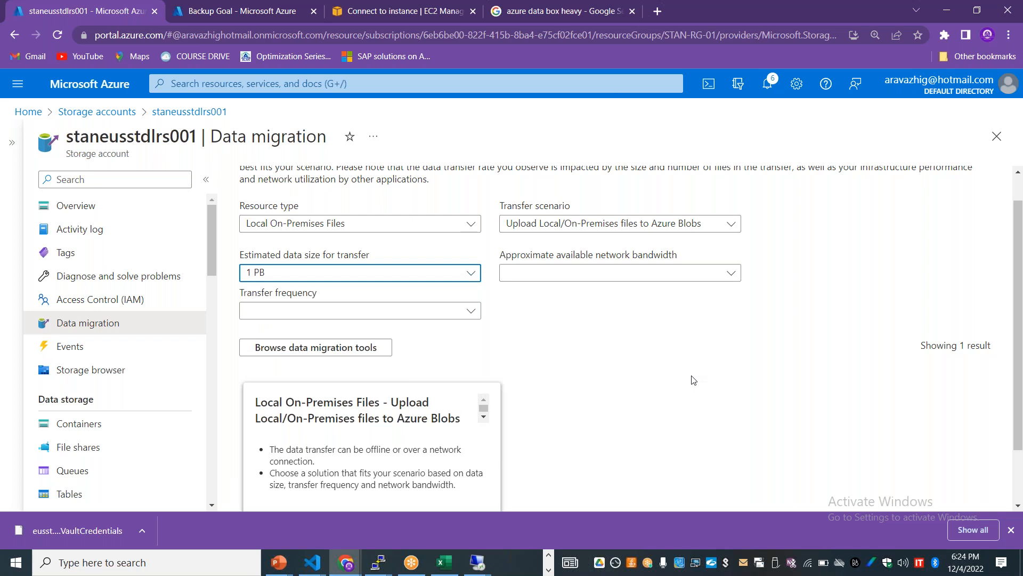
pyautogui.click(608, 275)
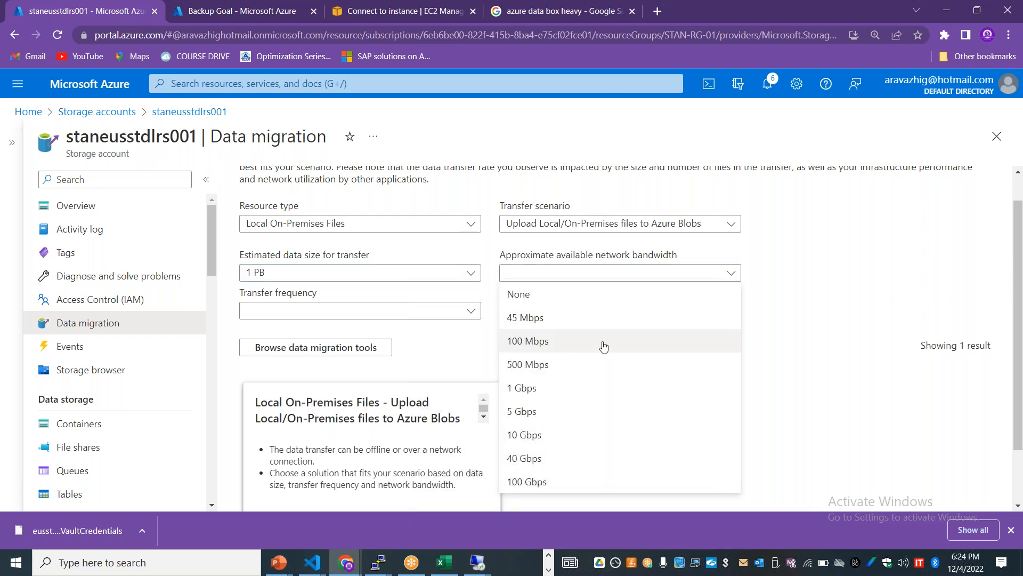
pyautogui.click(542, 342)
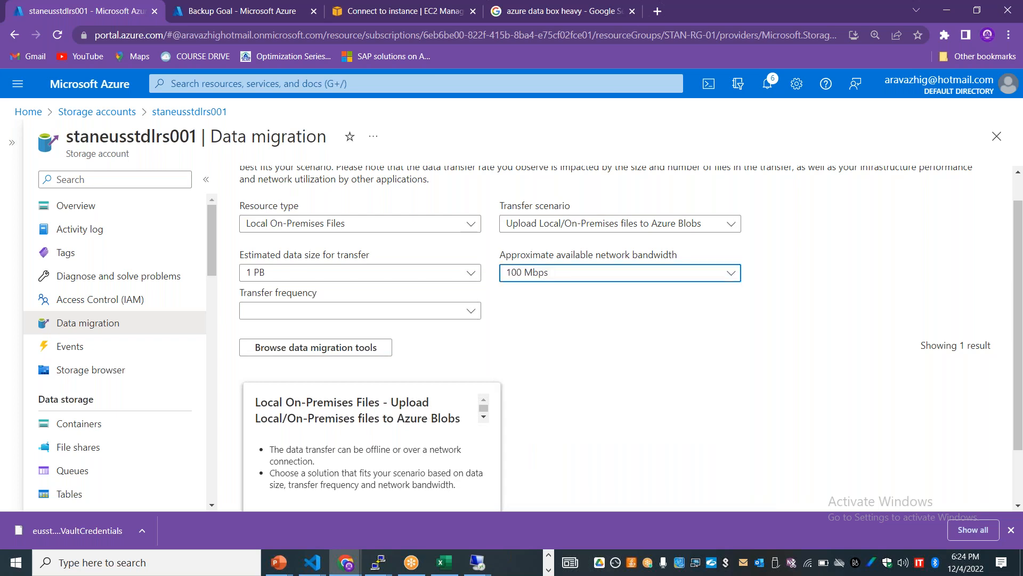
pyautogui.click(452, 312)
pyautogui.click(358, 332)
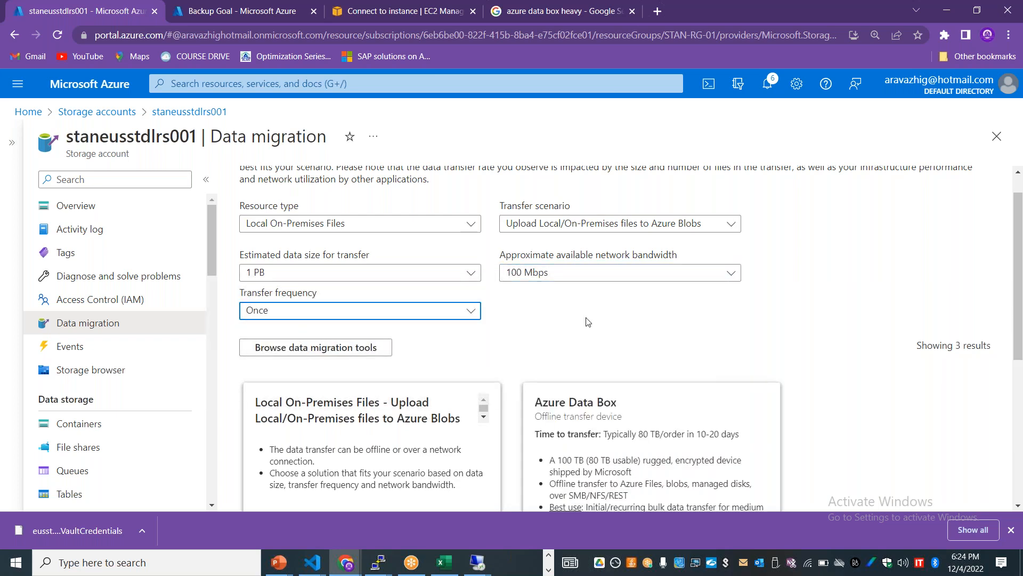
pyautogui.scroll(-1, 1021, 250)
pyautogui.scroll(-1, 1022, 251)
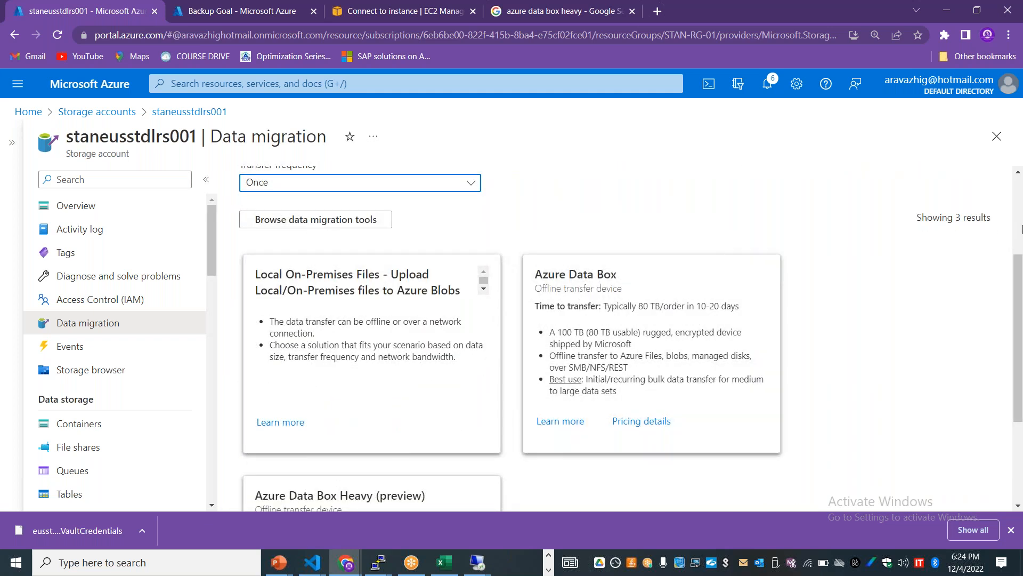
pyautogui.scroll(-3, 1017, 268)
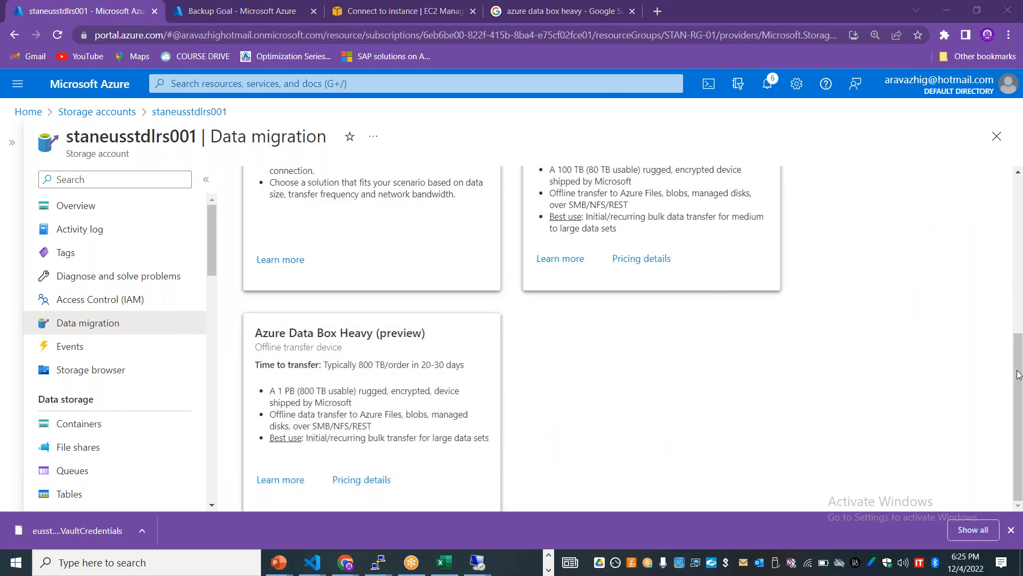
# Step: Set the estimated data size for transfer to 50 TB and browse all data migration tools
pyautogui.scroll(5, 549, 240)
pyautogui.click(442, 267)
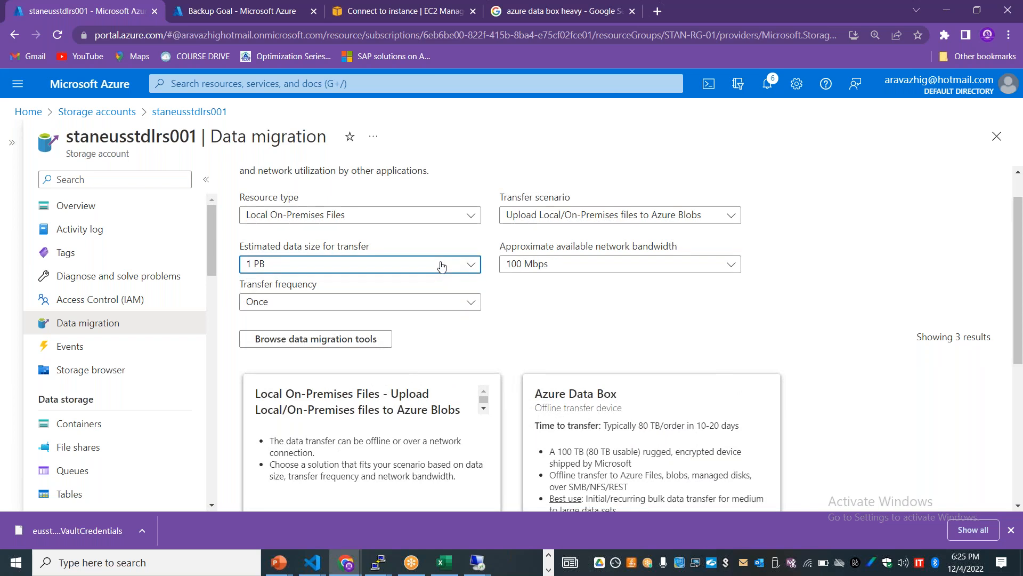
pyautogui.click(280, 360)
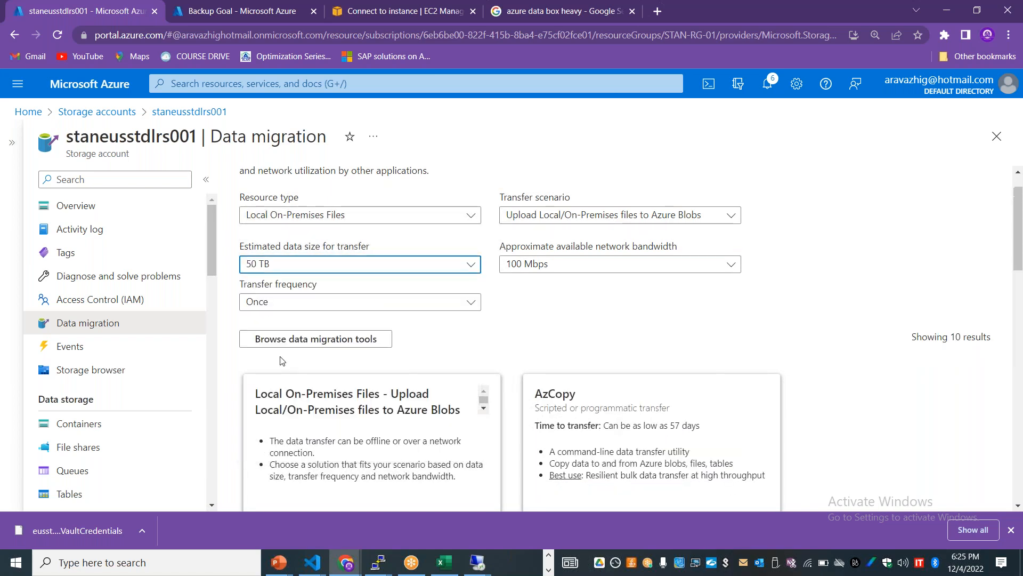
pyautogui.click(351, 342)
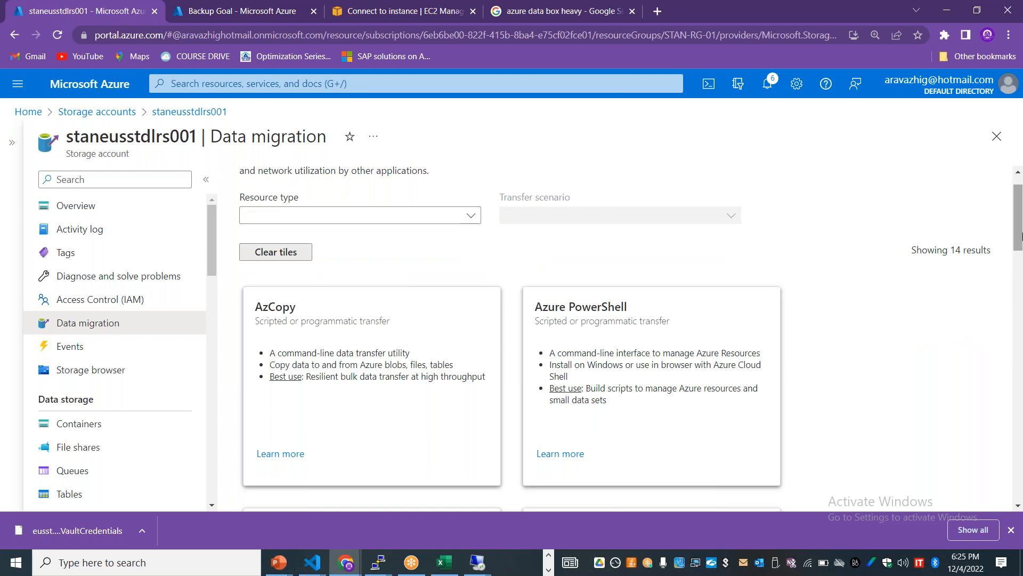
# Step: Select Local On-Premises Files as the resource type again, with Upload Local/On-Premises files to Azure Blobs as the transfer scenario
pyautogui.moveTo(1018, 245); pyautogui.dragTo(1022, 208)
pyautogui.click(455, 256)
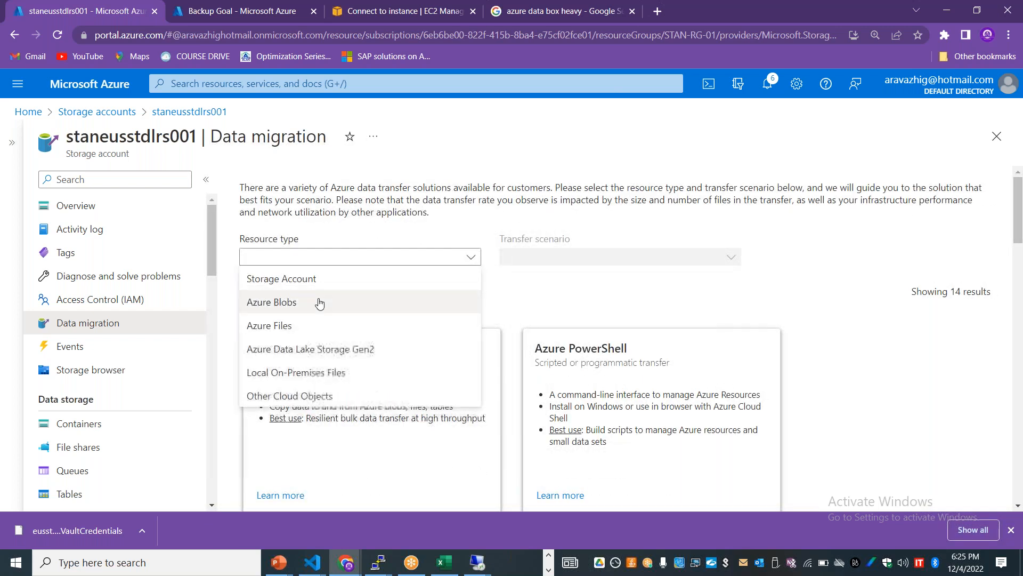
pyautogui.click(313, 377)
pyautogui.click(627, 257)
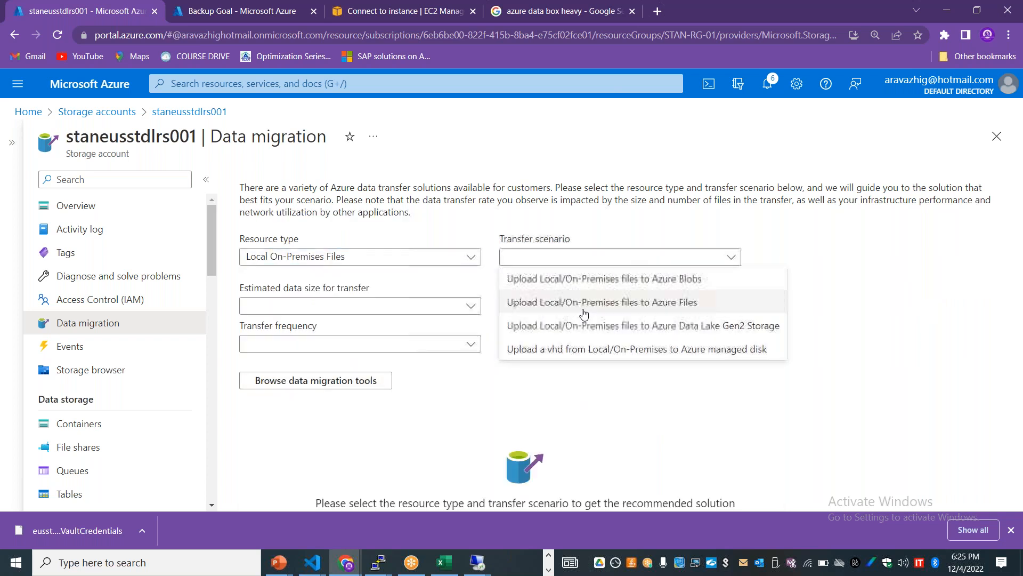
pyautogui.click(663, 288)
# Step: Set the data size to 100 TB, network bandwidth to 45 Mbps and transfer frequency to Once, and review the recommended transfer solutions
pyautogui.click(379, 305)
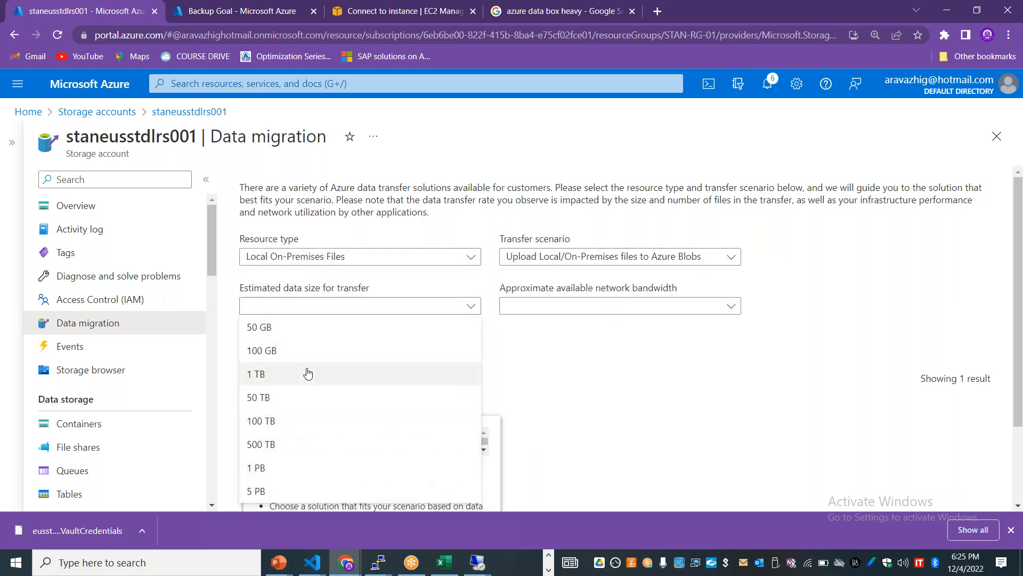
pyautogui.click(280, 421)
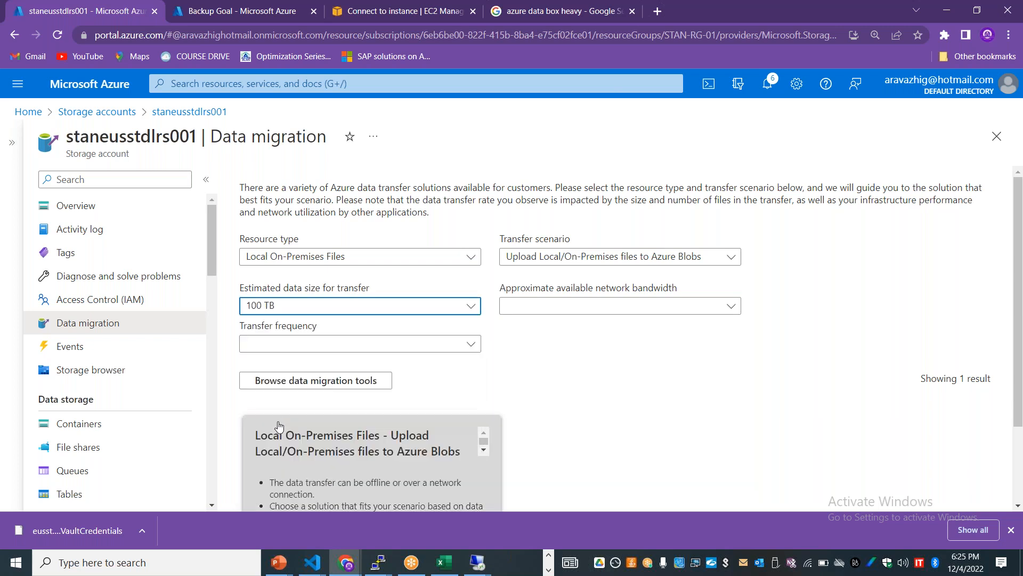
pyautogui.click(639, 306)
pyautogui.click(760, 328)
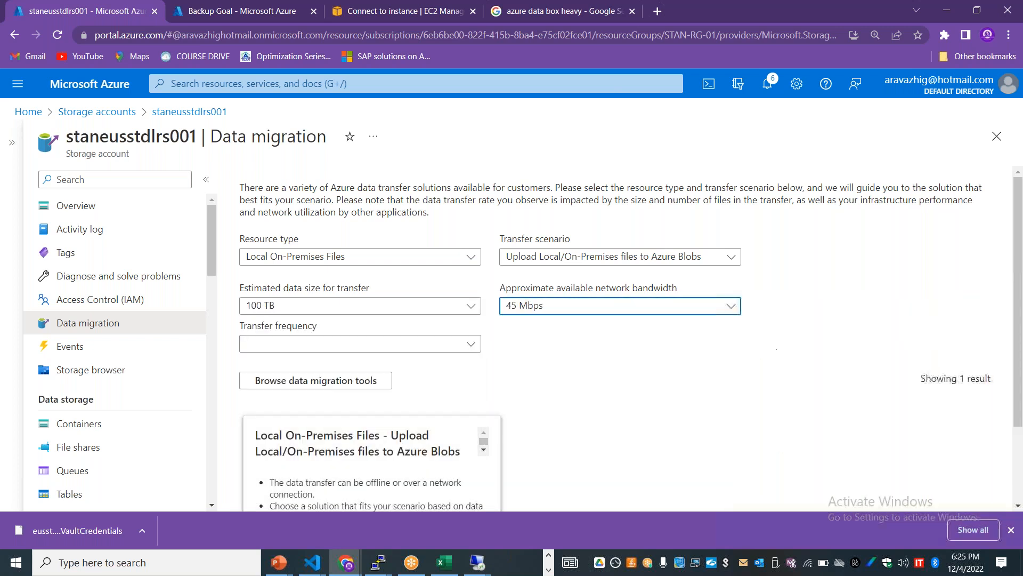
pyautogui.click(472, 343)
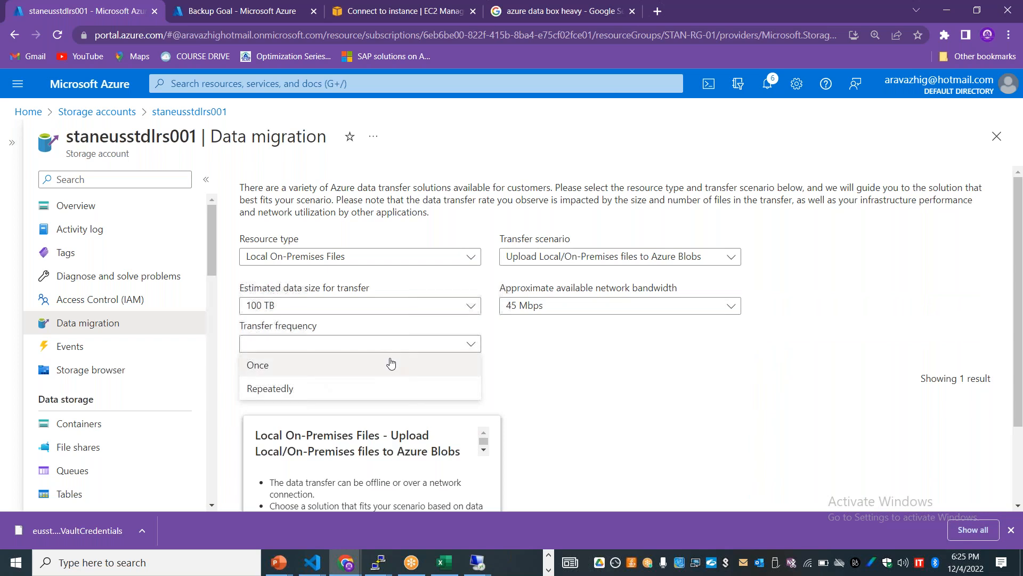
pyautogui.click(403, 361)
pyautogui.moveTo(1019, 257); pyautogui.dragTo(1021, 402)
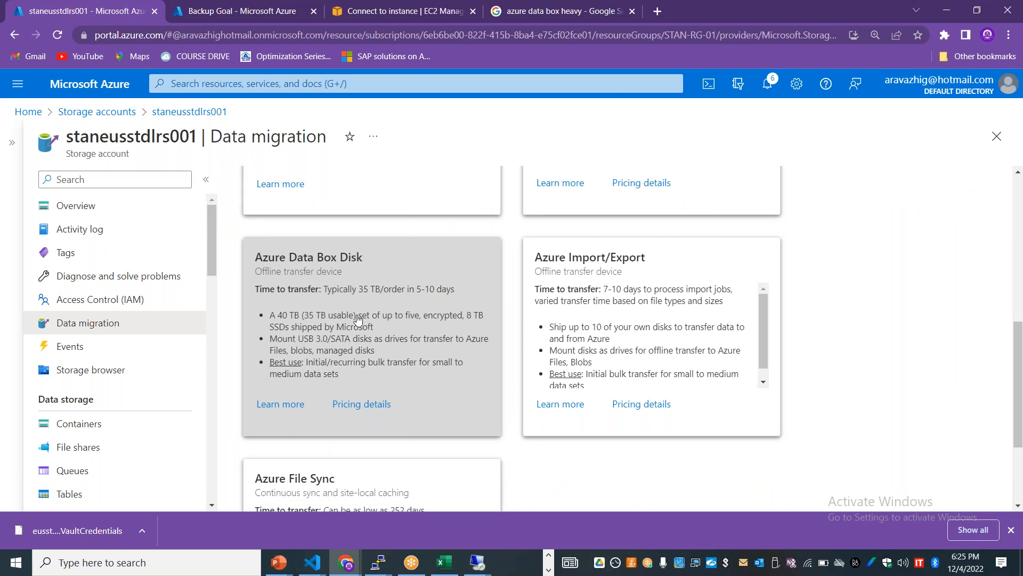
pyautogui.moveTo(1021, 373); pyautogui.dragTo(1021, 215)
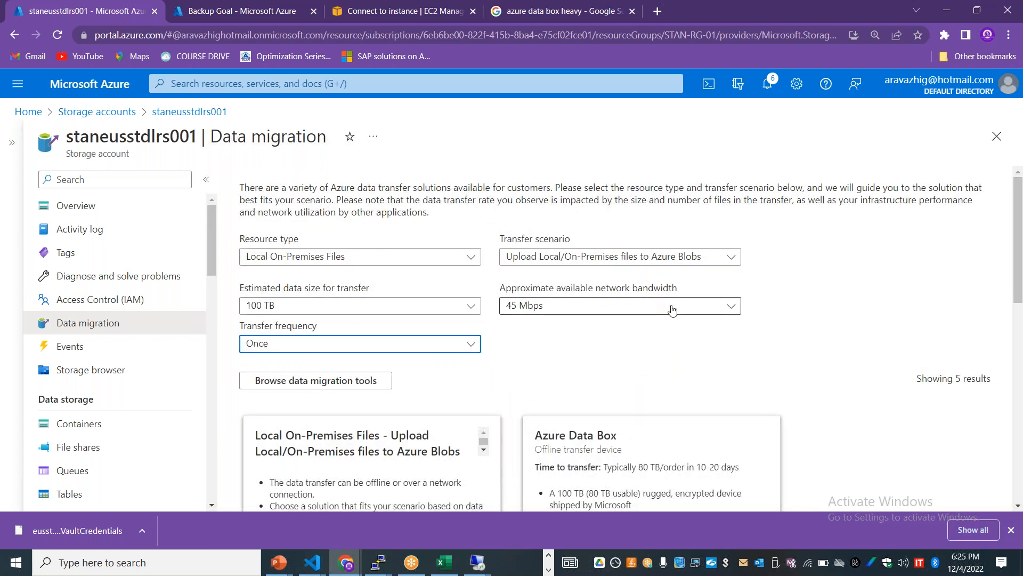
# Step: Examine the available transfer frequency and resource type options without changing the selections
pyautogui.click(474, 347)
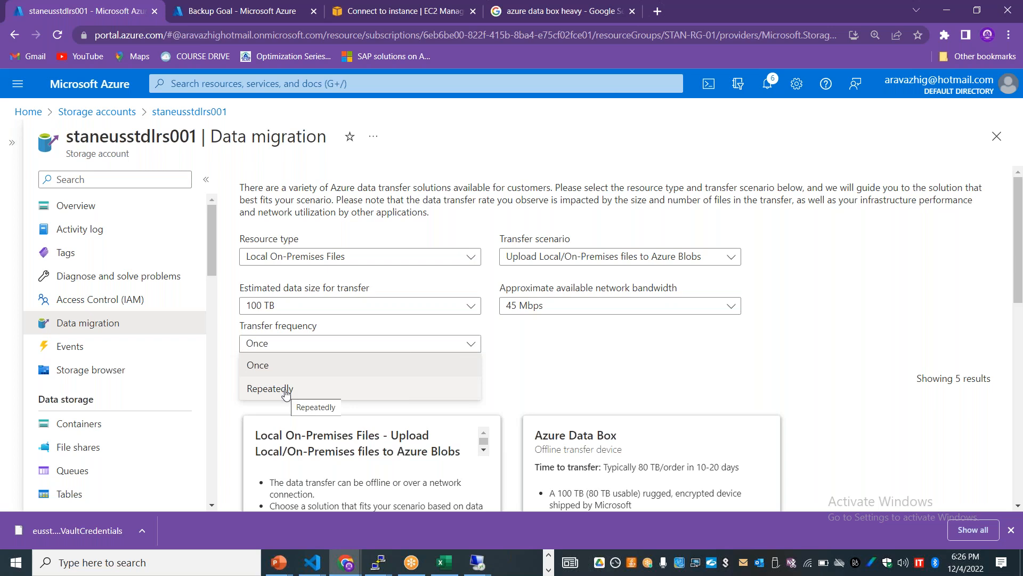
pyautogui.click(828, 356)
pyautogui.moveTo(1018, 242); pyautogui.dragTo(1004, 187)
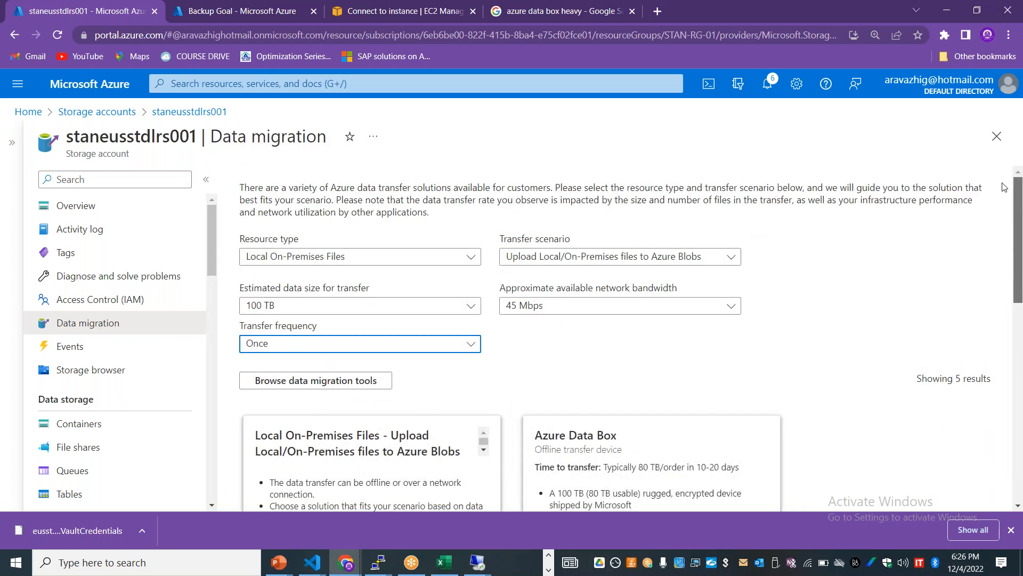
pyautogui.click(408, 256)
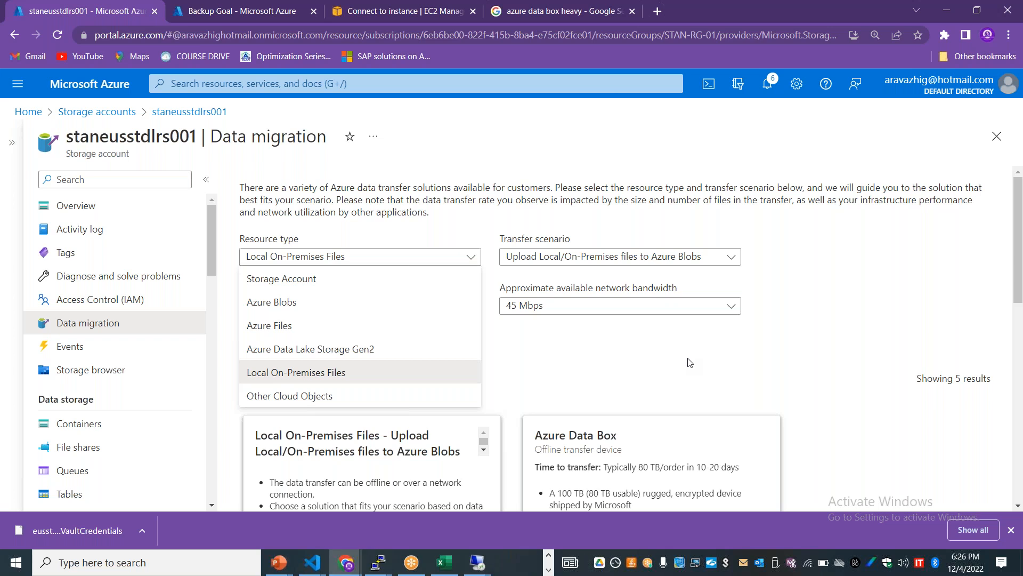
pyautogui.click(825, 360)
# Step: Switch to the remote server session and examine its running processes in Task Manager's detailed view
pyautogui.click(477, 562)
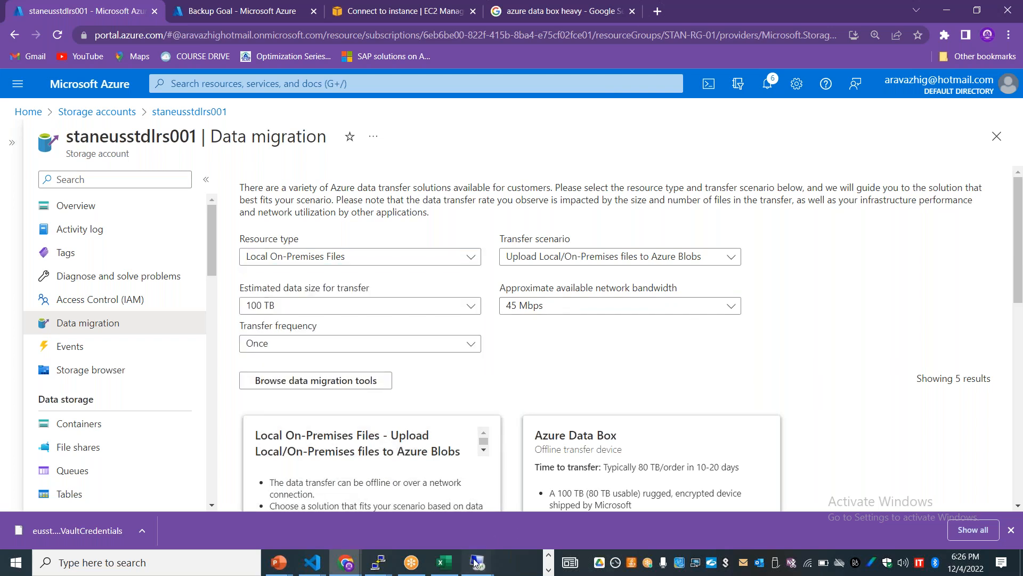
pyautogui.click(405, 498)
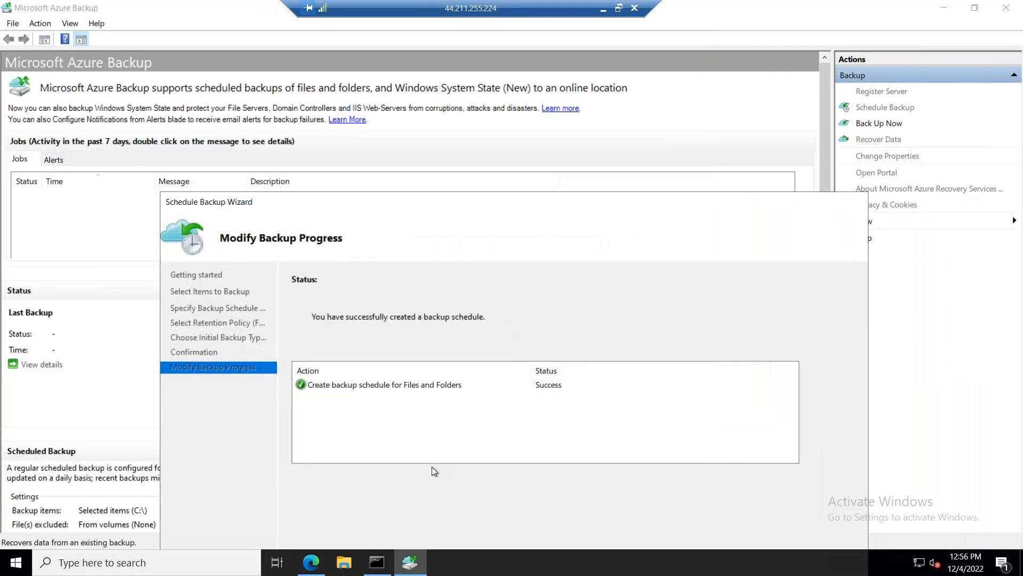
pyautogui.click(413, 565)
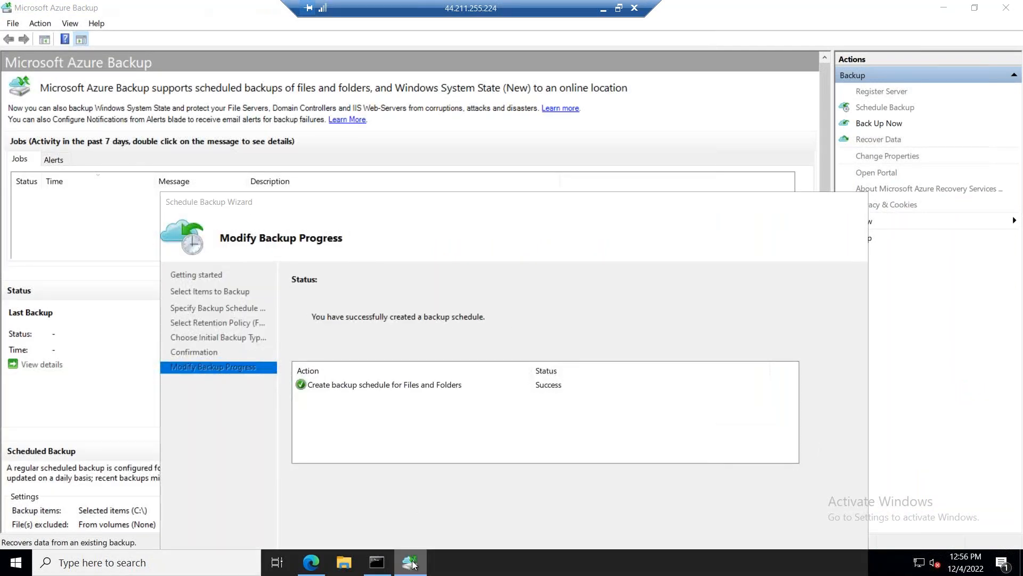
pyautogui.rightClick(486, 571)
pyautogui.click(574, 504)
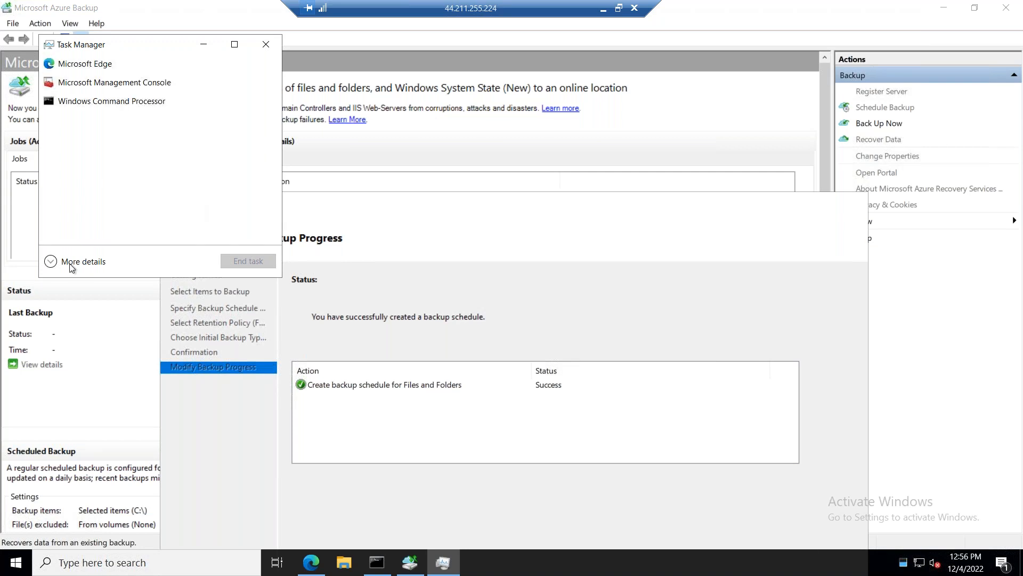
pyautogui.click(70, 262)
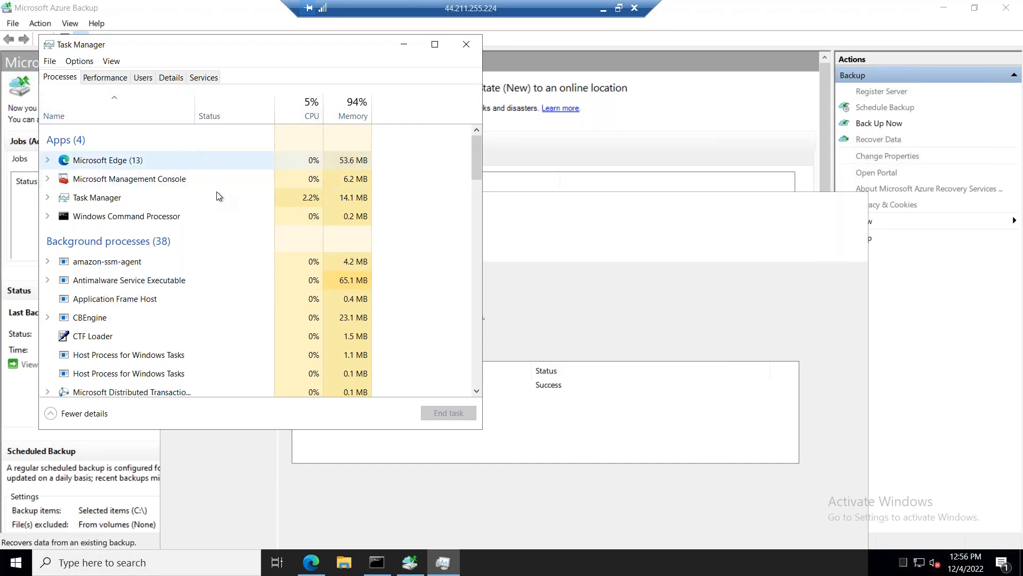
pyautogui.click(466, 46)
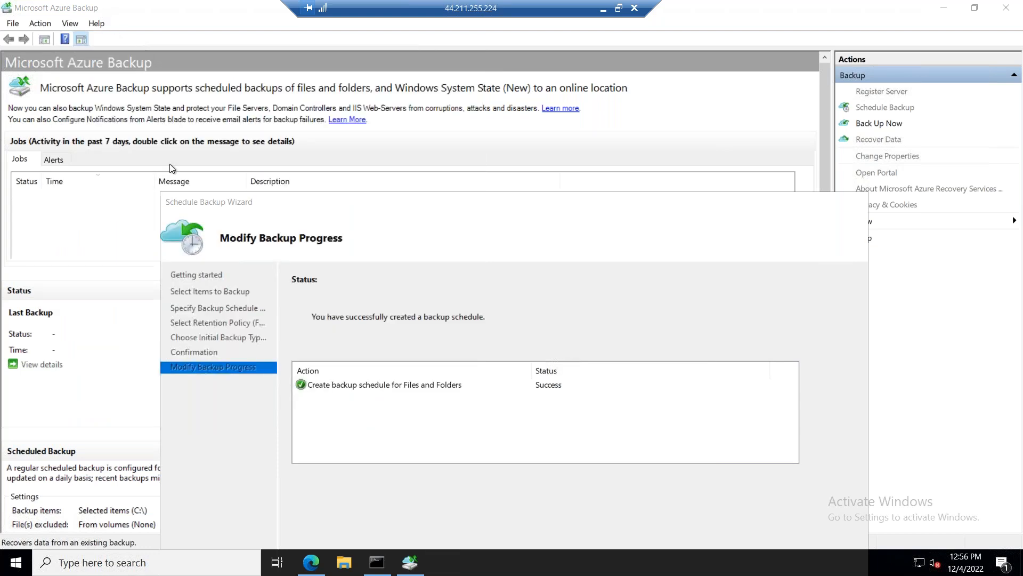
# Step: Move the Schedule Backup Wizard fully into view and try to close the Microsoft Azure Backup window
pyautogui.click(168, 200)
pyautogui.moveTo(239, 207); pyautogui.dragTo(73, 85)
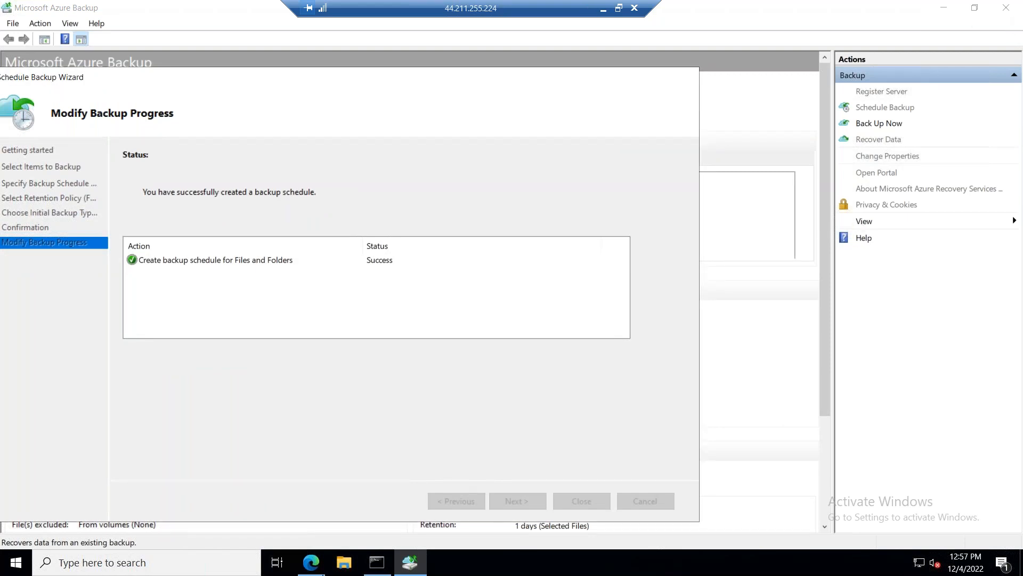
pyautogui.rightClick(406, 565)
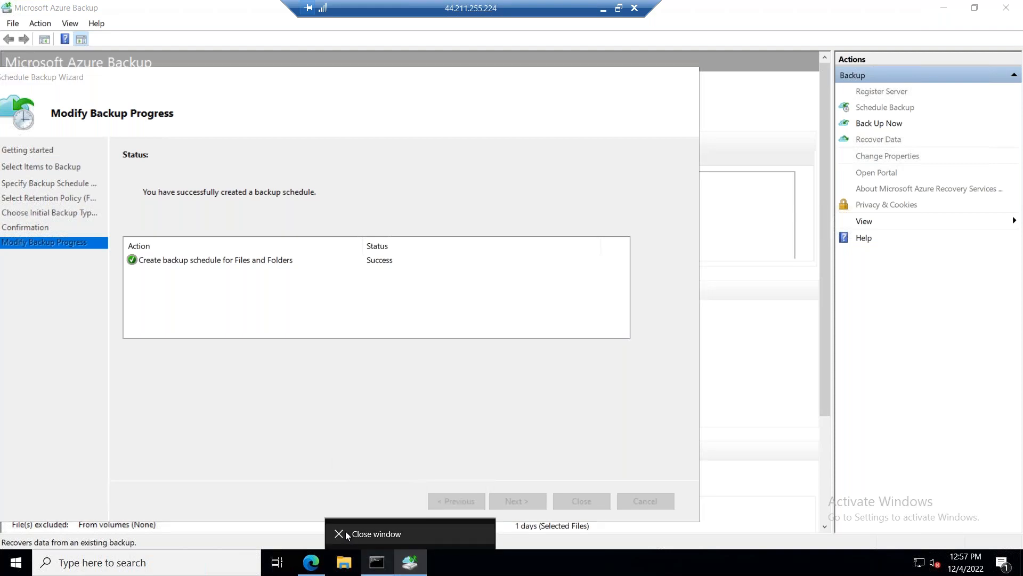
pyautogui.click(345, 531)
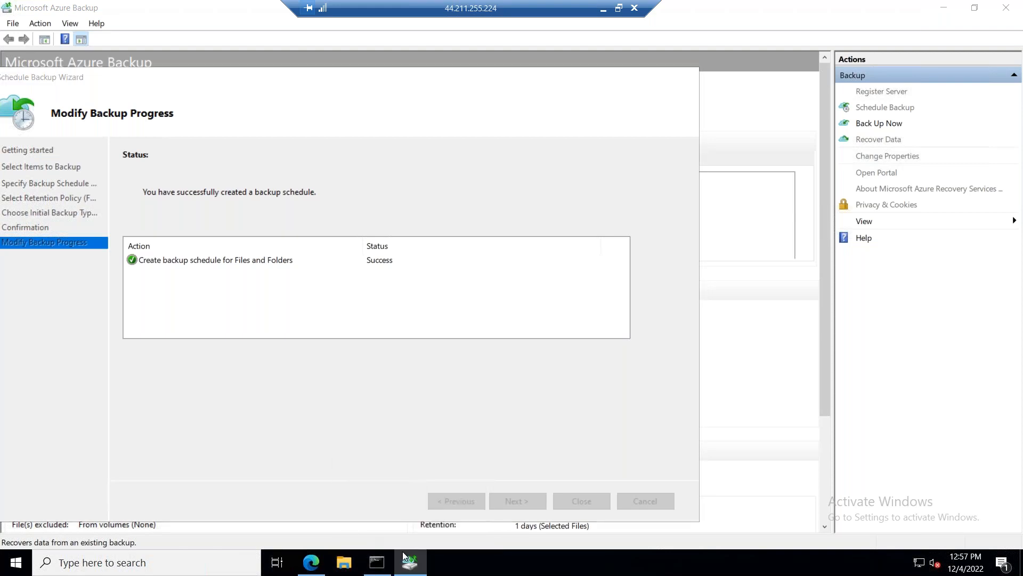
pyautogui.rightClick(415, 566)
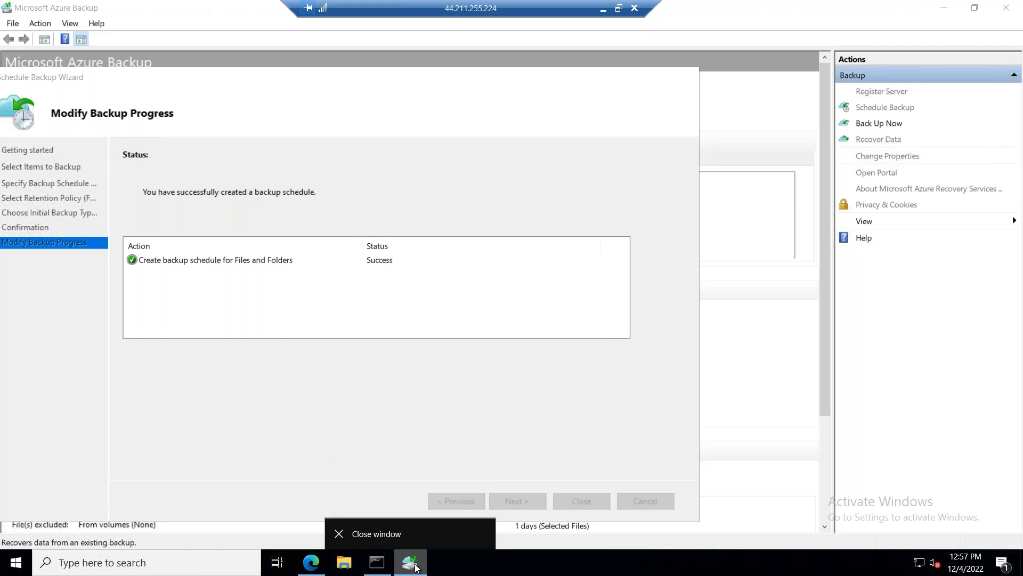
pyautogui.click(398, 532)
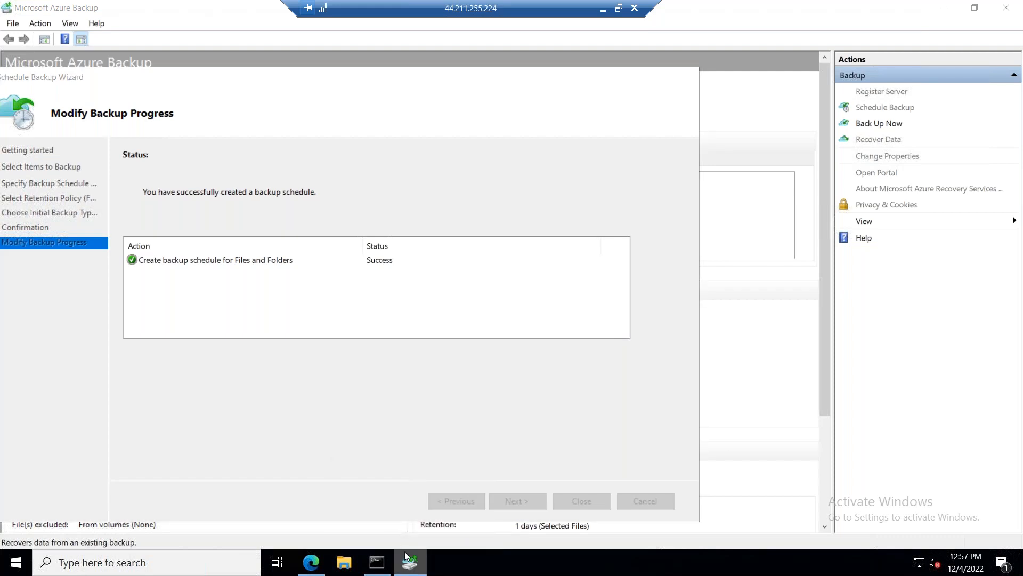
pyautogui.rightClick(408, 555)
pyautogui.click(375, 531)
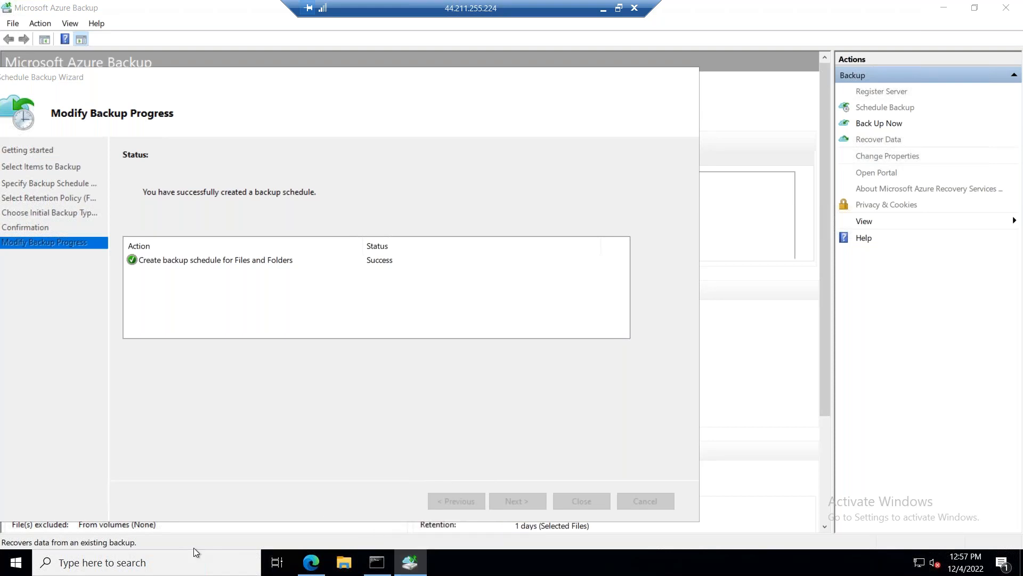
# Step: Try to end the remote server session by running the logout command
pyautogui.rightClick(16, 562)
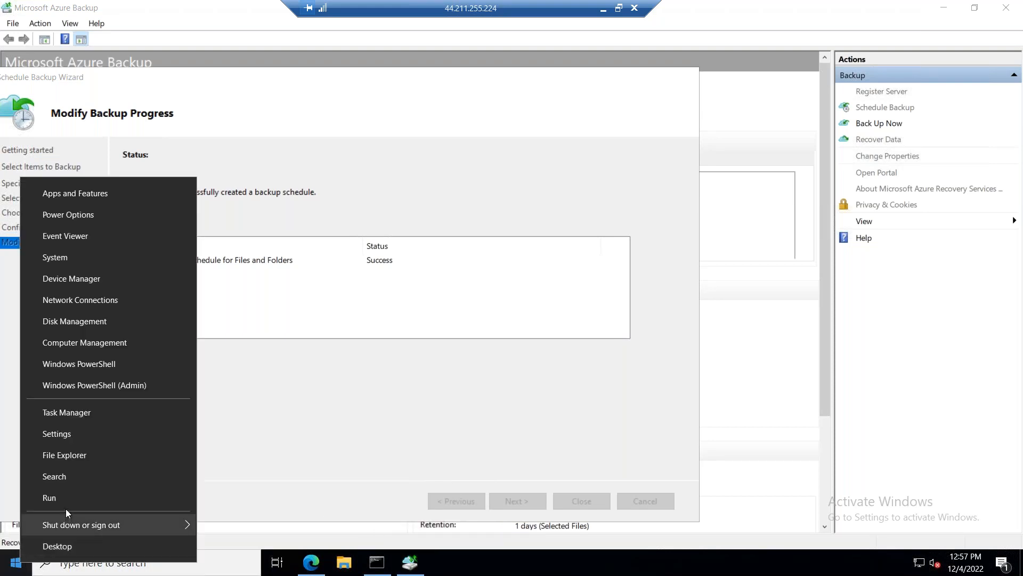
pyautogui.click(66, 505)
pyautogui.press('BackSpace')
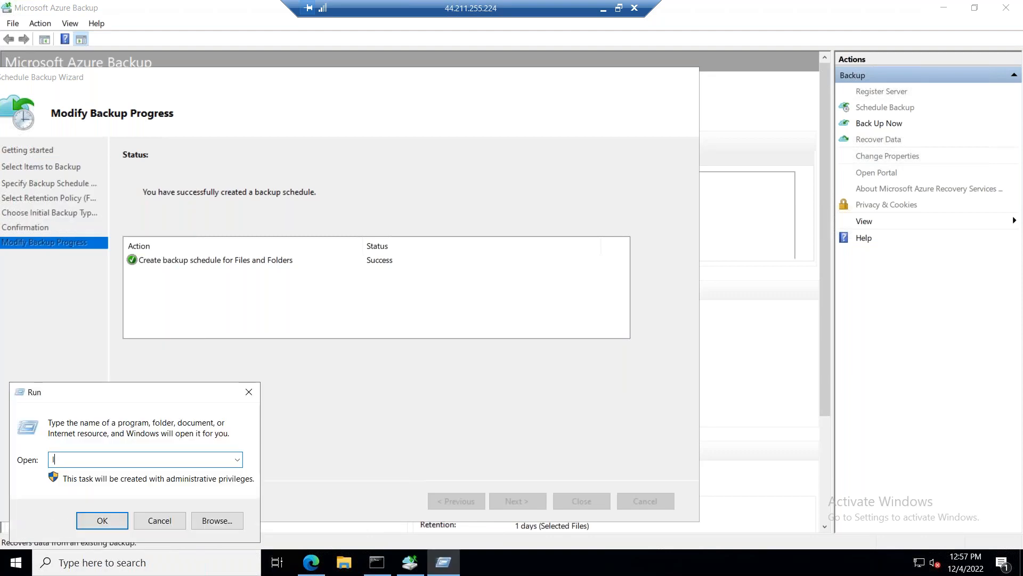
pyautogui.write('ut')
pyautogui.press('Return')
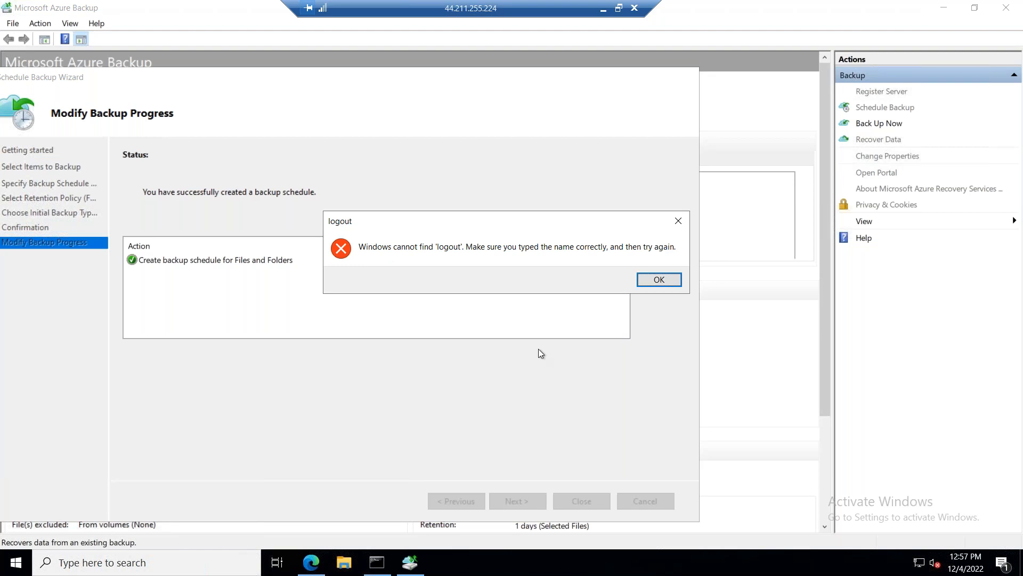
pyautogui.click(660, 279)
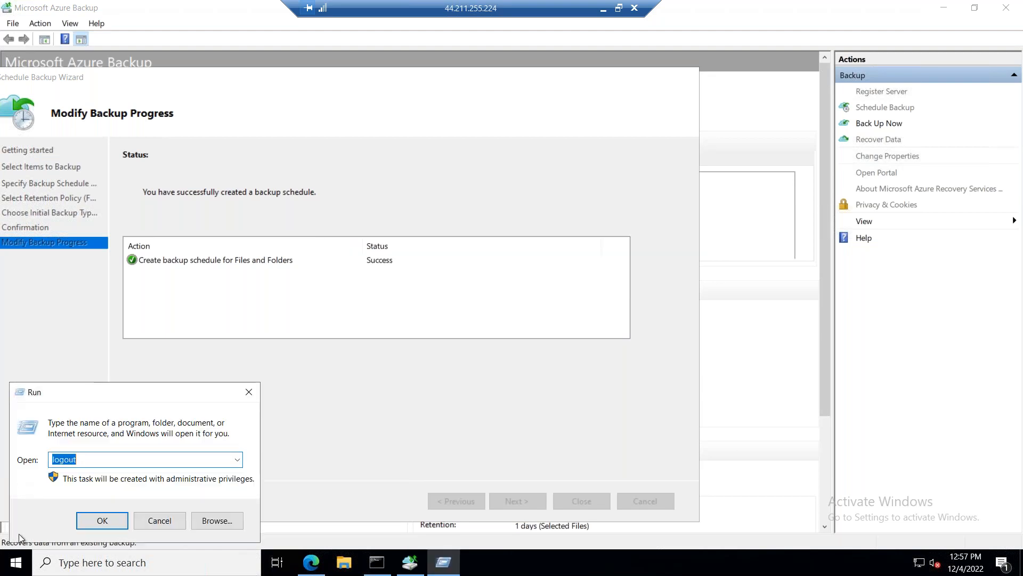
# Step: Sign out of the remote Windows server
pyautogui.rightClick(16, 562)
pyautogui.moveTo(94, 526)
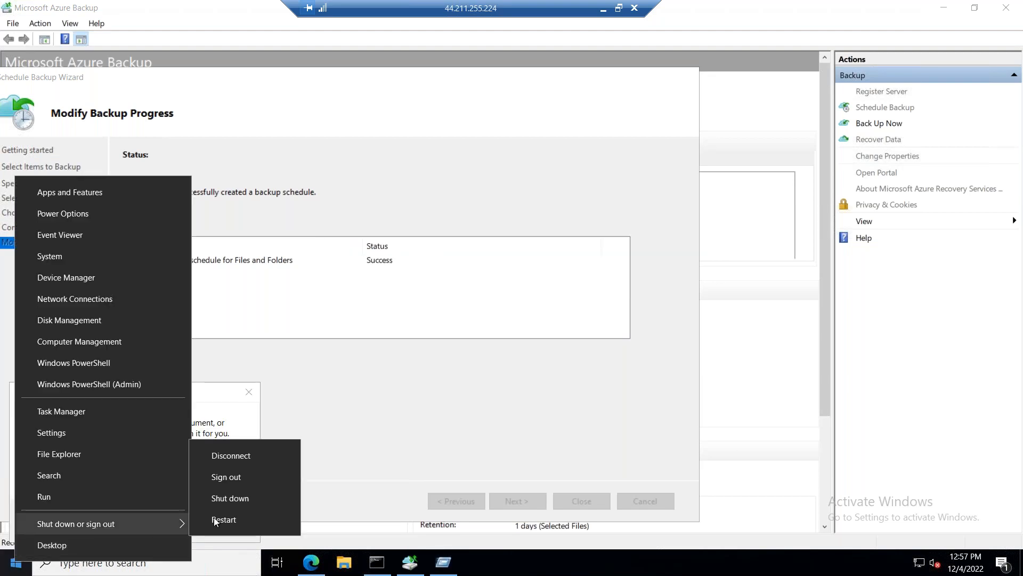
pyautogui.click(255, 479)
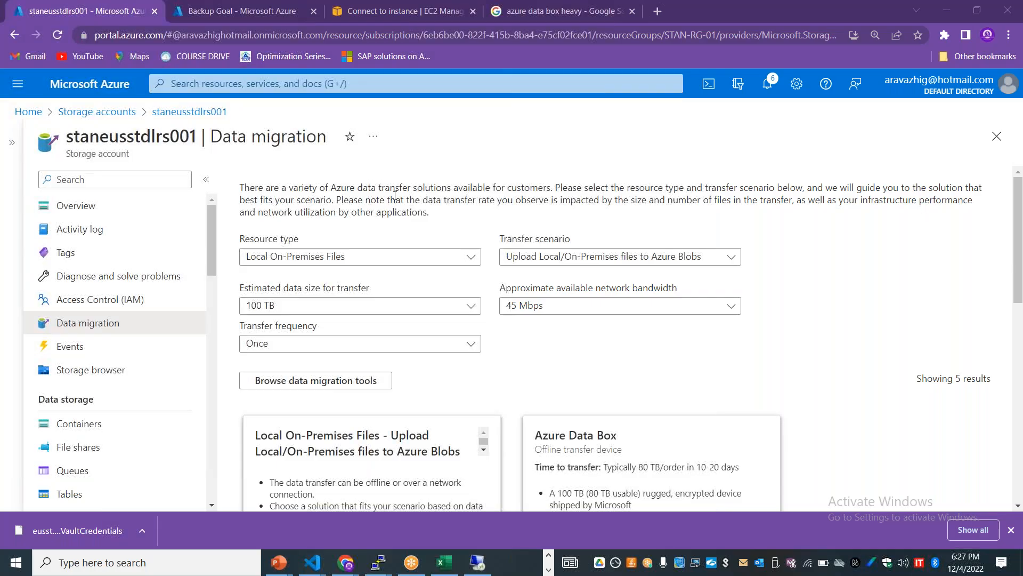
# Step: Copy the awsstanvm01 instance's public DNS from the AWS console and start a Remote Desktop connection to that address
pyautogui.click(406, 11)
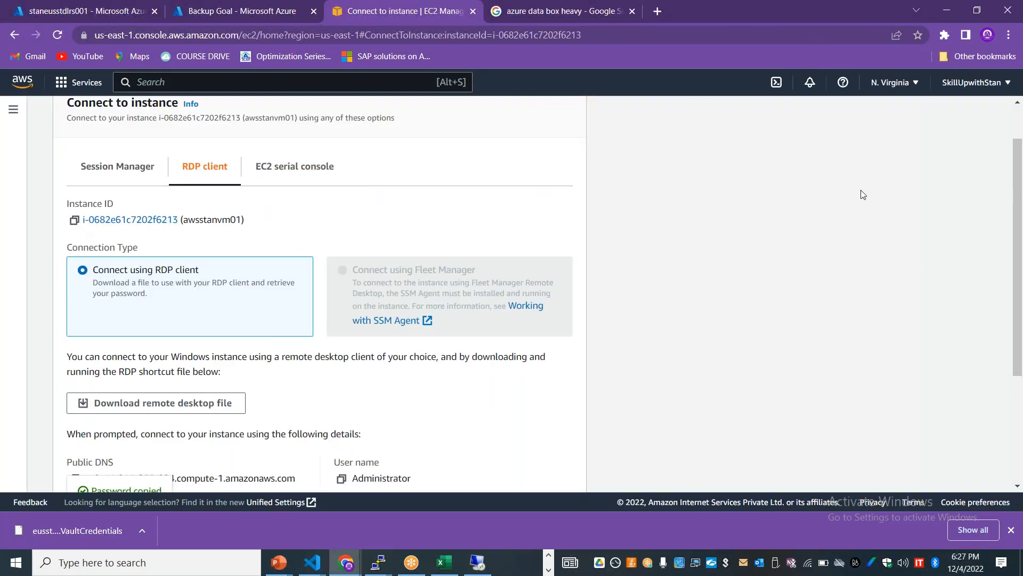
pyautogui.moveTo(1021, 184); pyautogui.dragTo(1022, 271)
pyautogui.click(75, 331)
pyautogui.press('super')
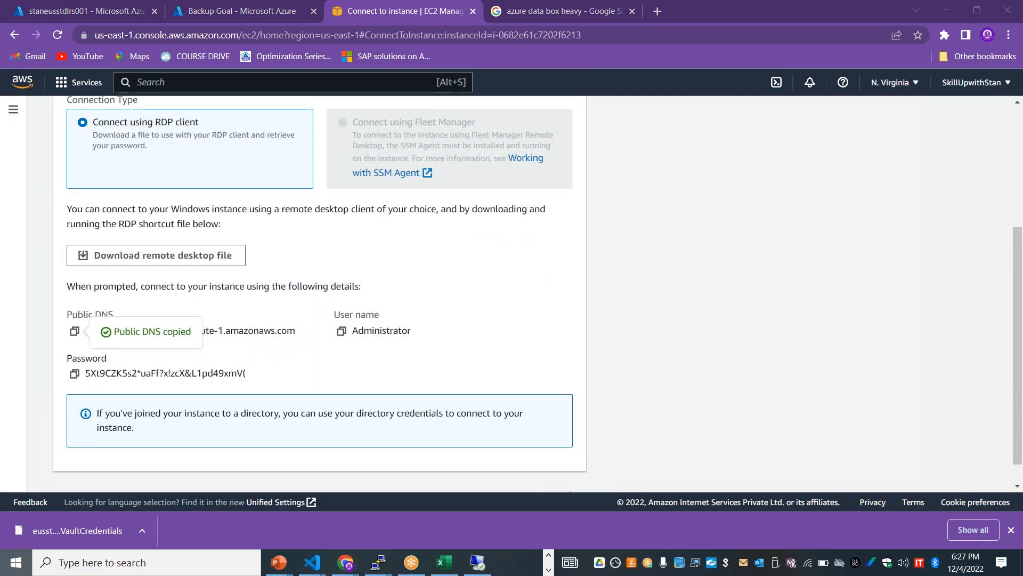
pyautogui.write('mstsc')
pyautogui.press('Return')
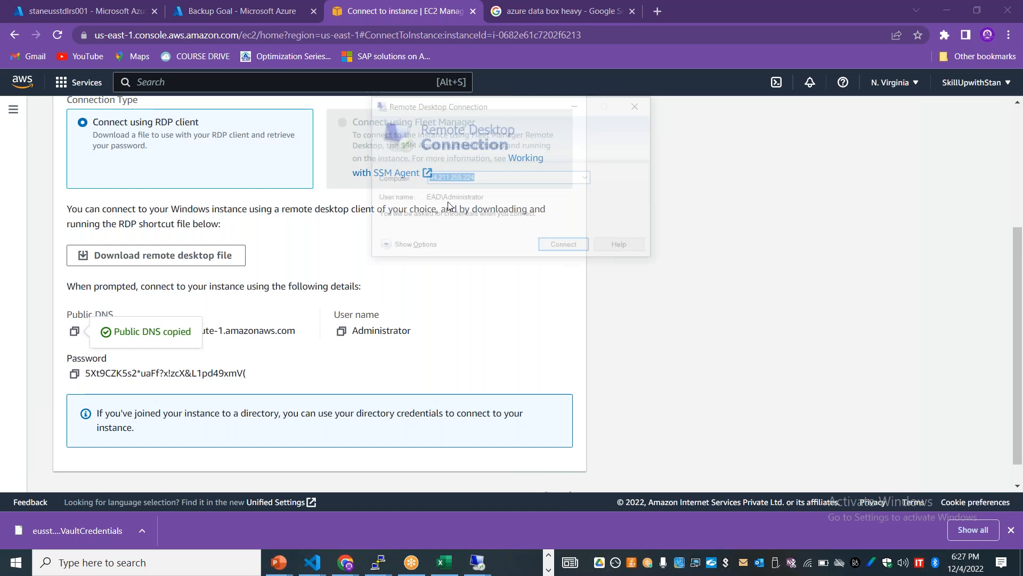
pyautogui.hotkey('ctrl', 'v')
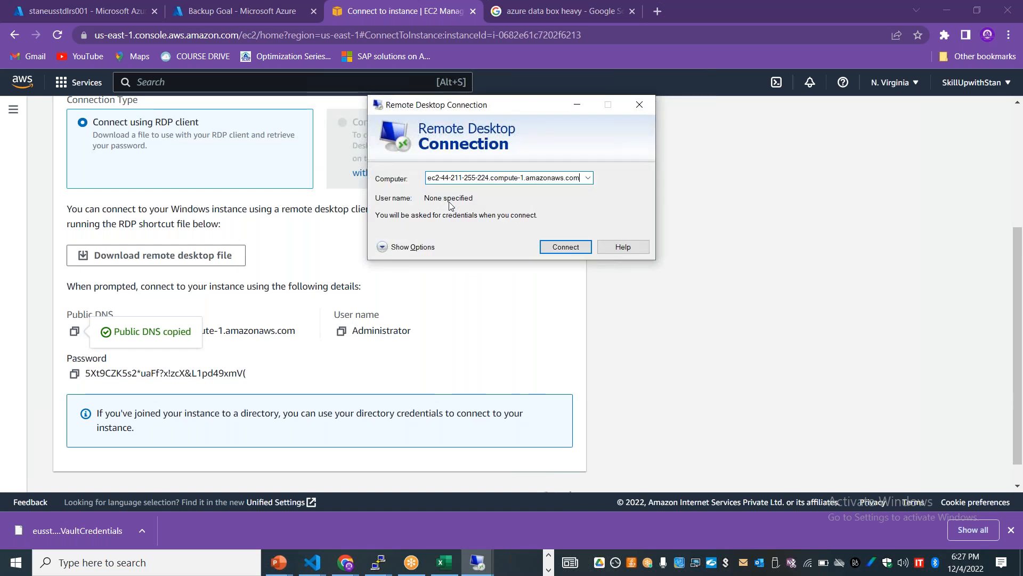
pyautogui.click(576, 247)
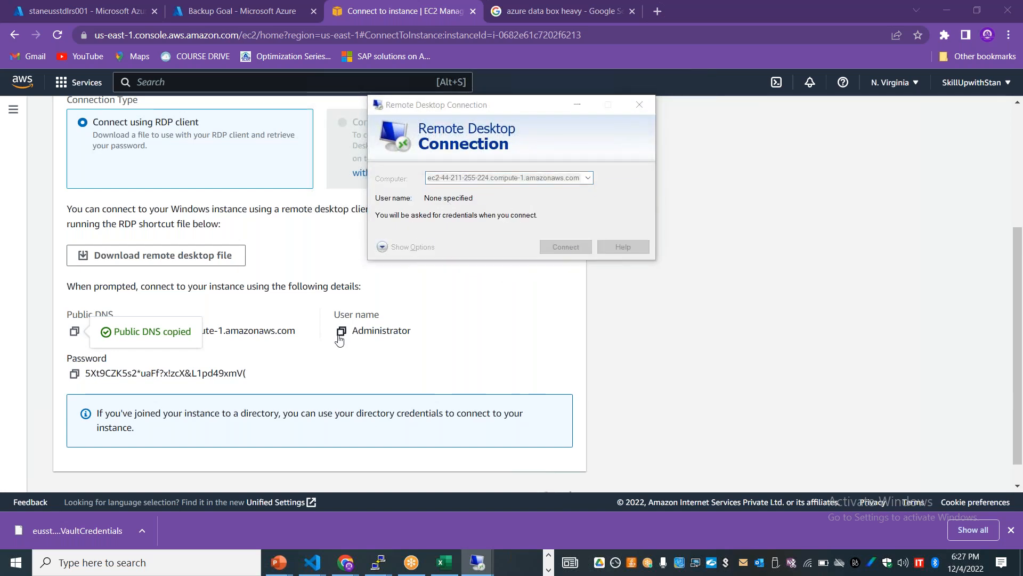
# Step: Copy the instance password from the AWS console and sign in to the remote server as Administrator with it, using a different account
pyautogui.click(75, 373)
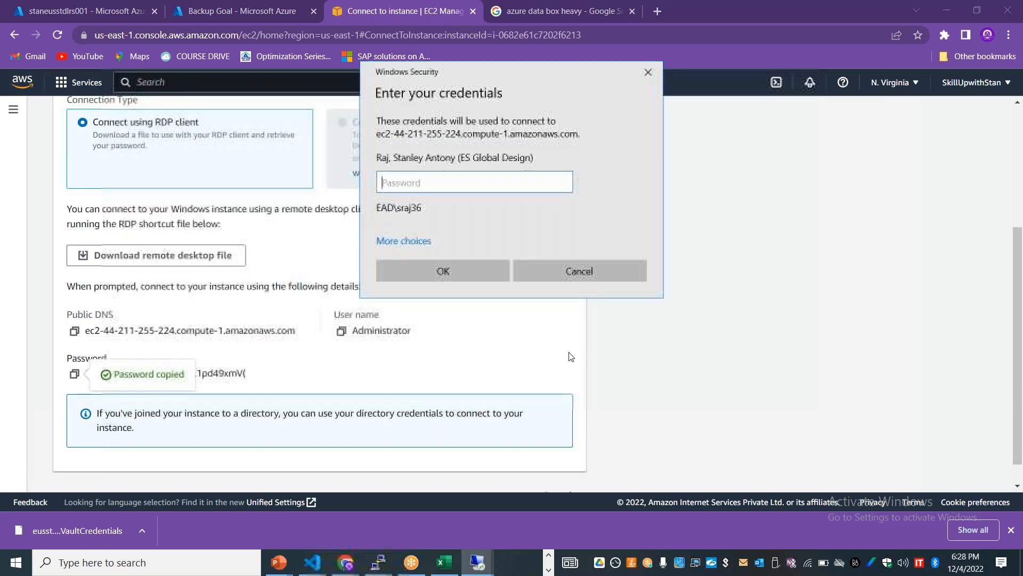
pyautogui.click(404, 240)
pyautogui.click(458, 309)
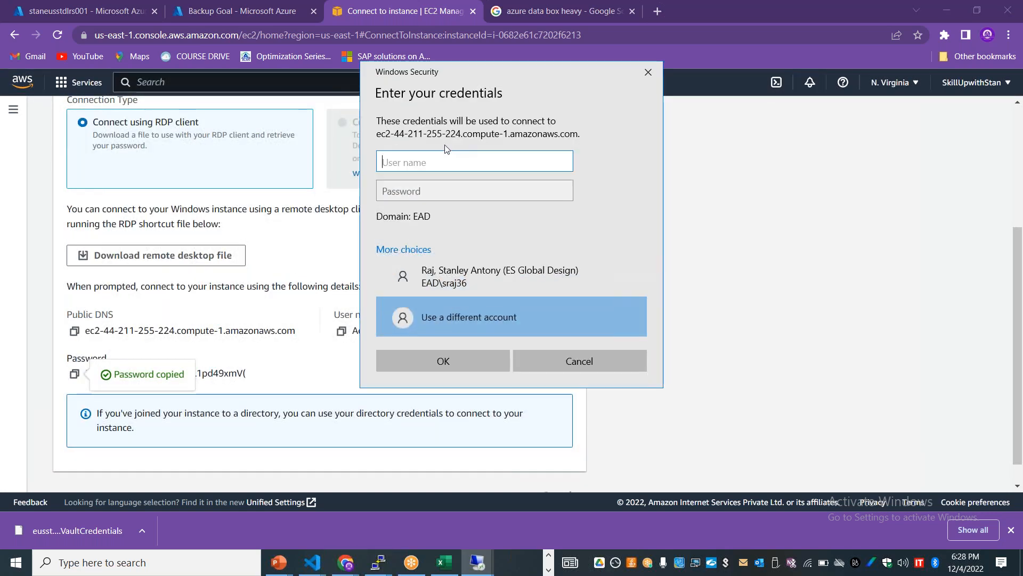
pyautogui.write('Administra')
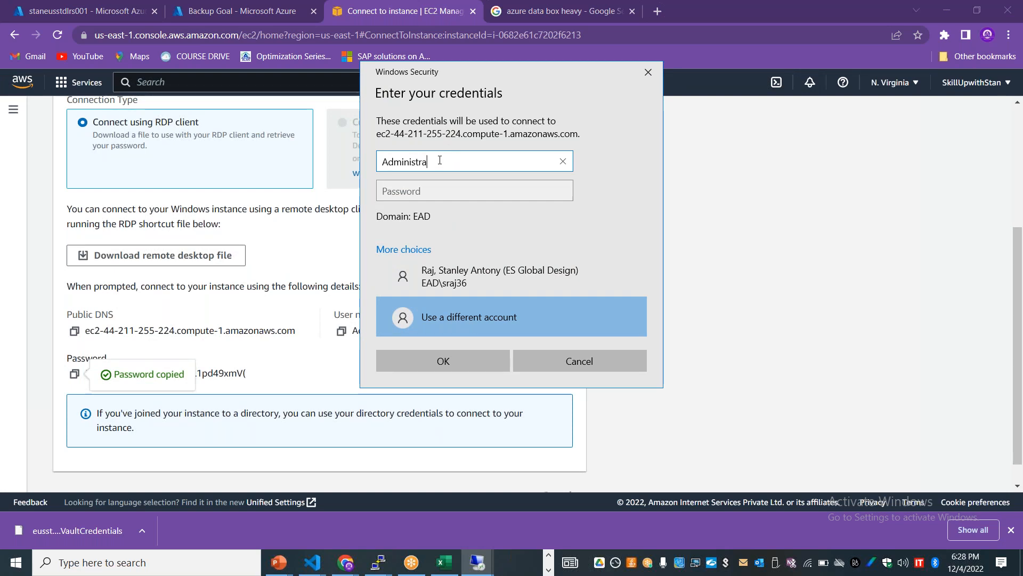
pyautogui.write('tor')
pyautogui.press('Tab')
pyautogui.hotkey('ctrl', 'v')
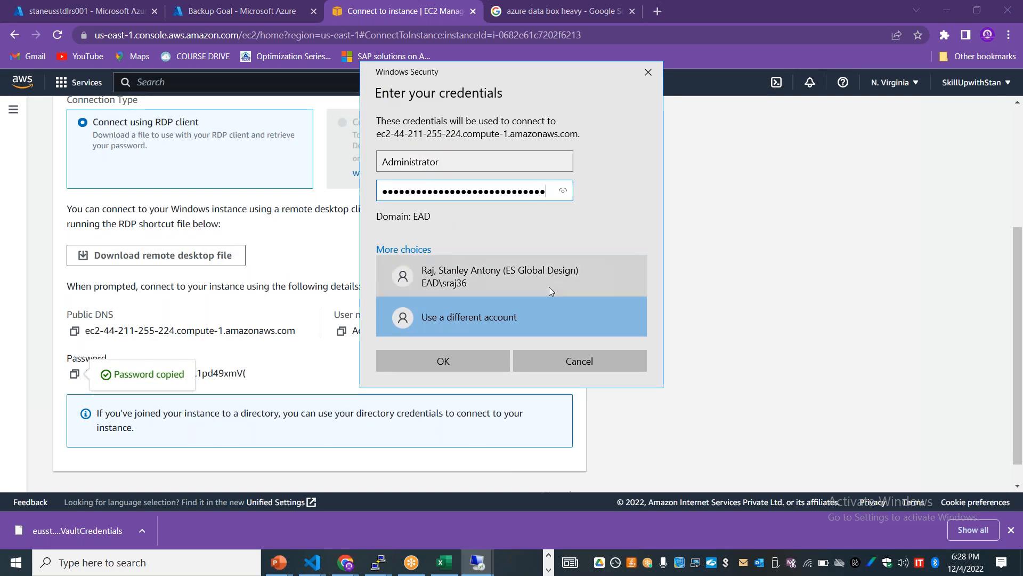
pyautogui.click(479, 357)
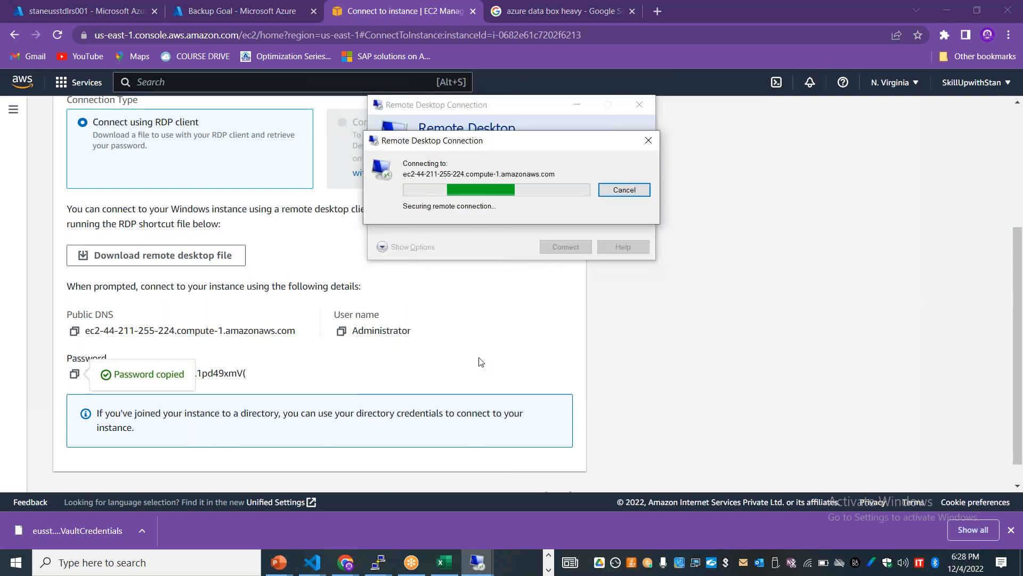
pyautogui.click(543, 292)
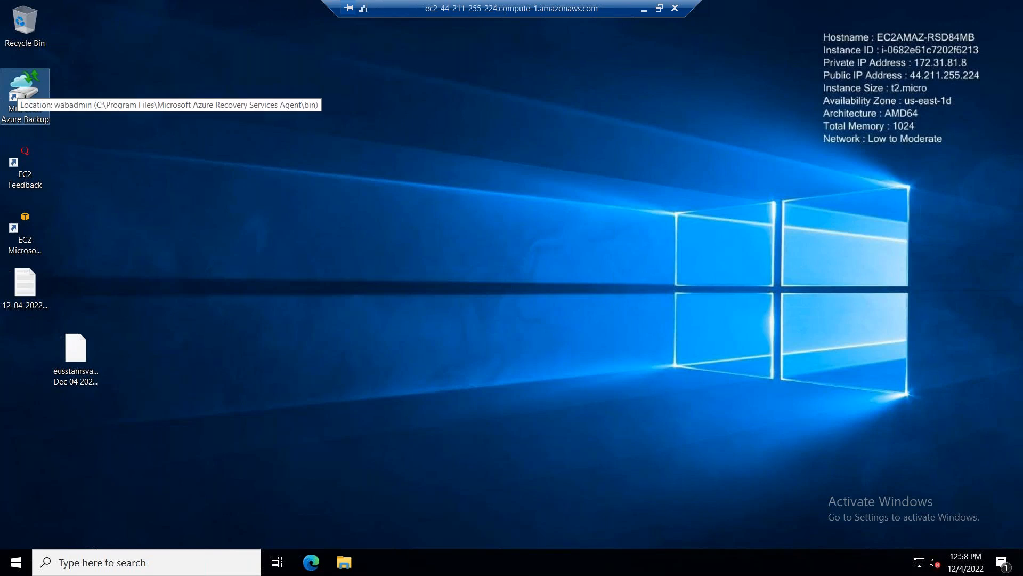
# Step: Launch Microsoft Azure Backup on the remote server, switching briefly to the staneusstdlrs001 page in the browser while it loads
pyautogui.doubleClick(21, 88)
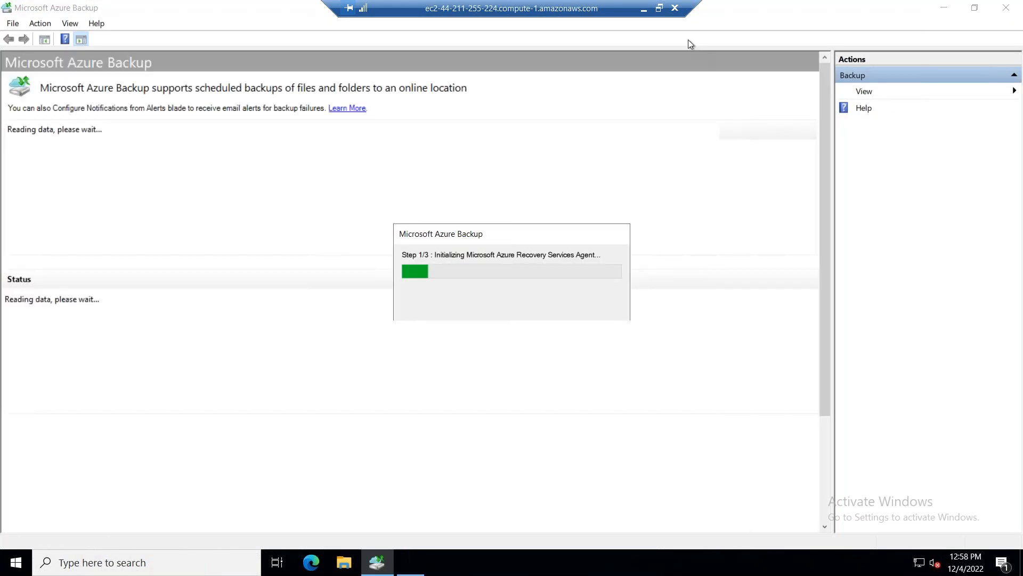
pyautogui.click(642, 9)
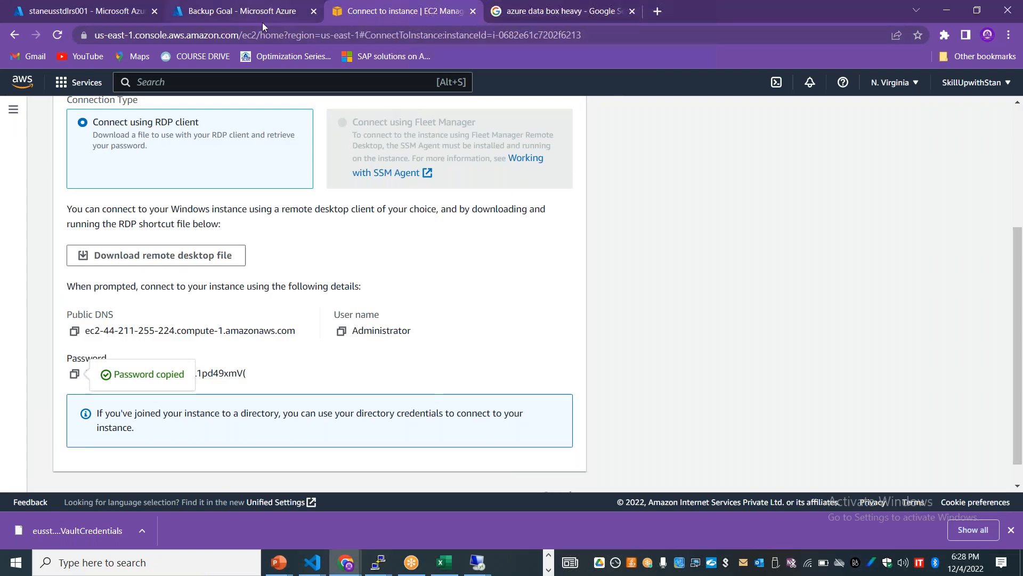
pyautogui.click(99, 17)
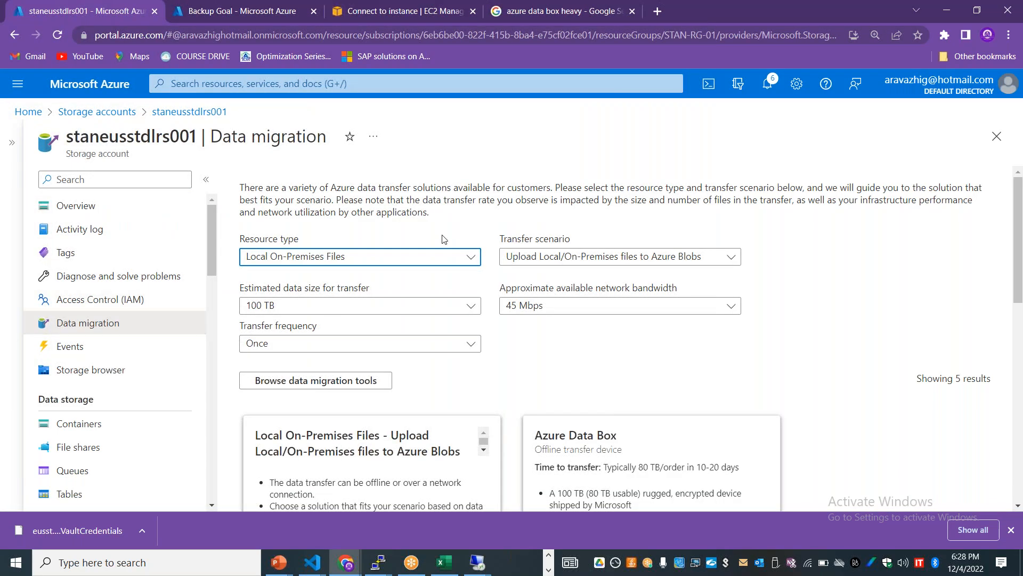
pyautogui.hotkey('alt', 'Tab')
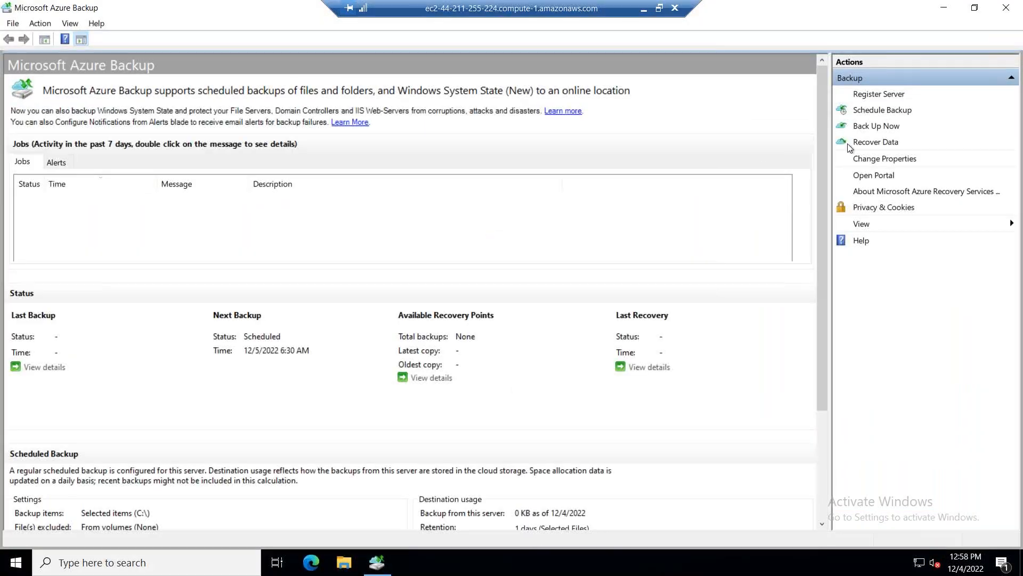
# Step: Start an immediate Files and Folders backup of the server with the backup retained till 12/5/2022
pyautogui.click(858, 127)
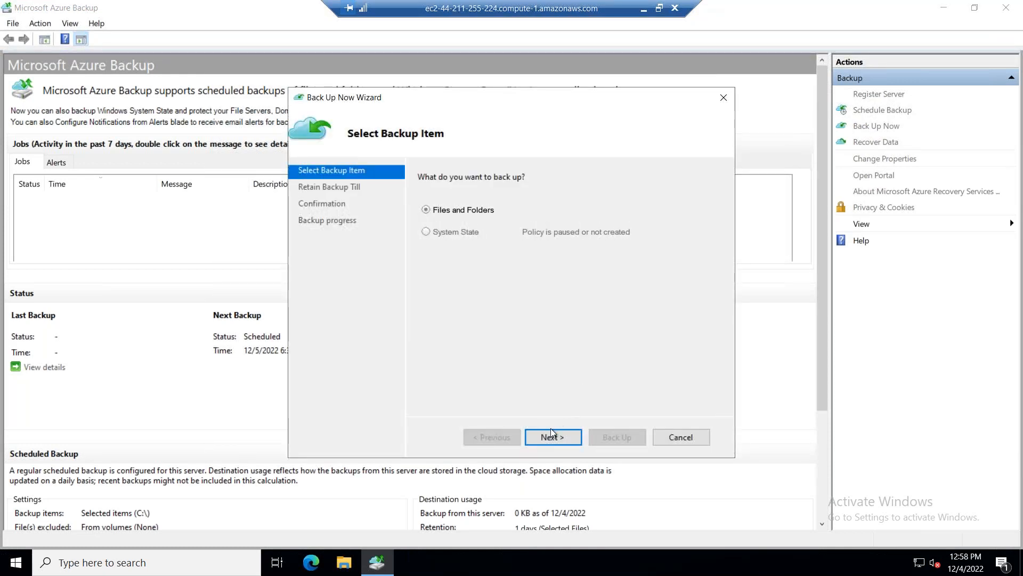
pyautogui.click(551, 429)
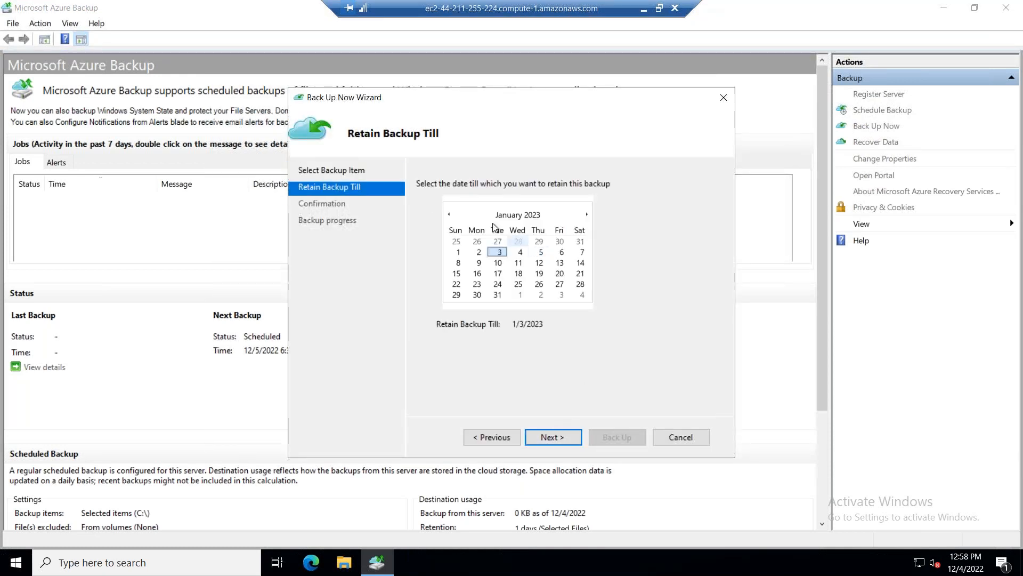
pyautogui.click(455, 216)
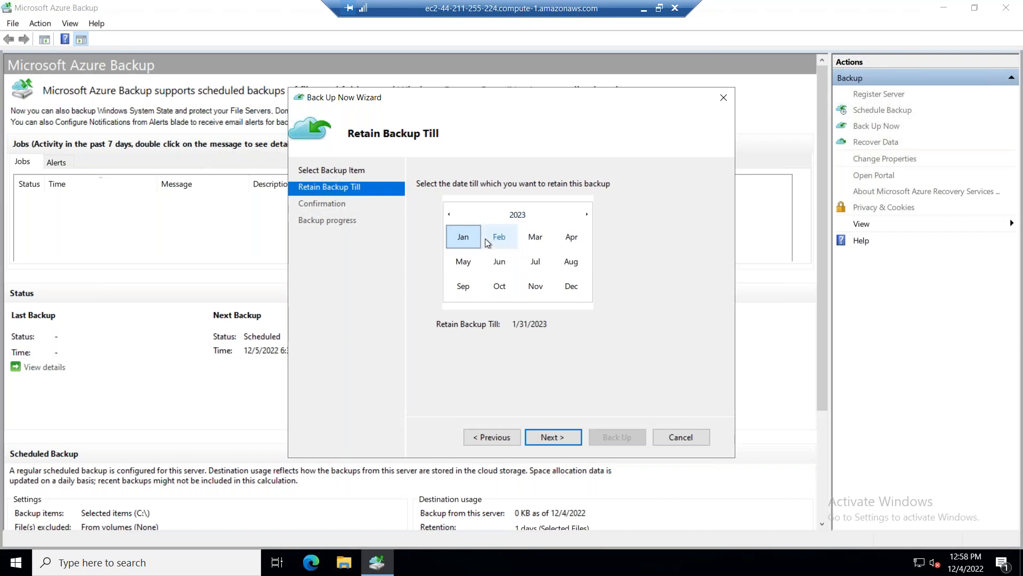
pyautogui.click(449, 214)
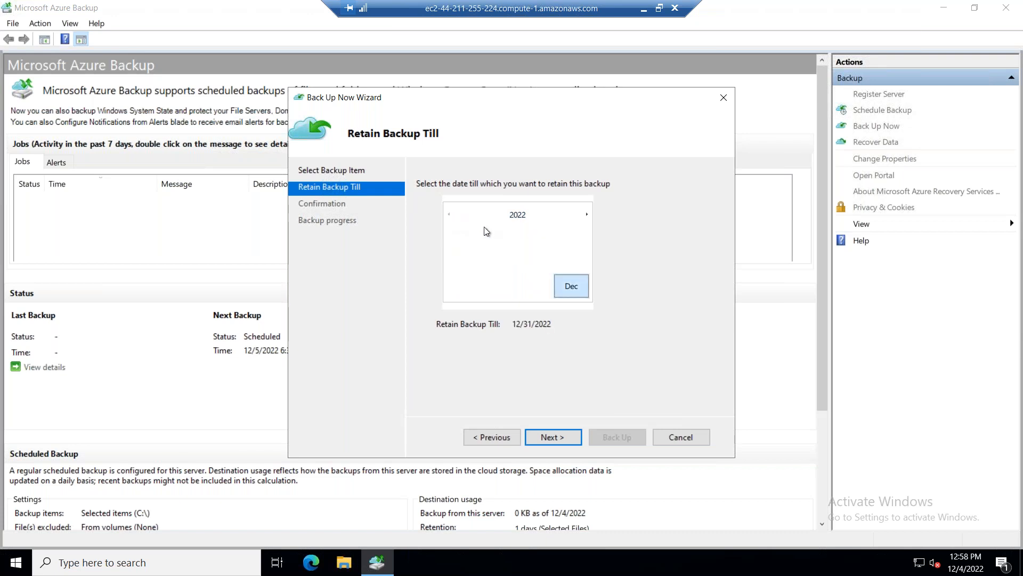
pyautogui.doubleClick(565, 286)
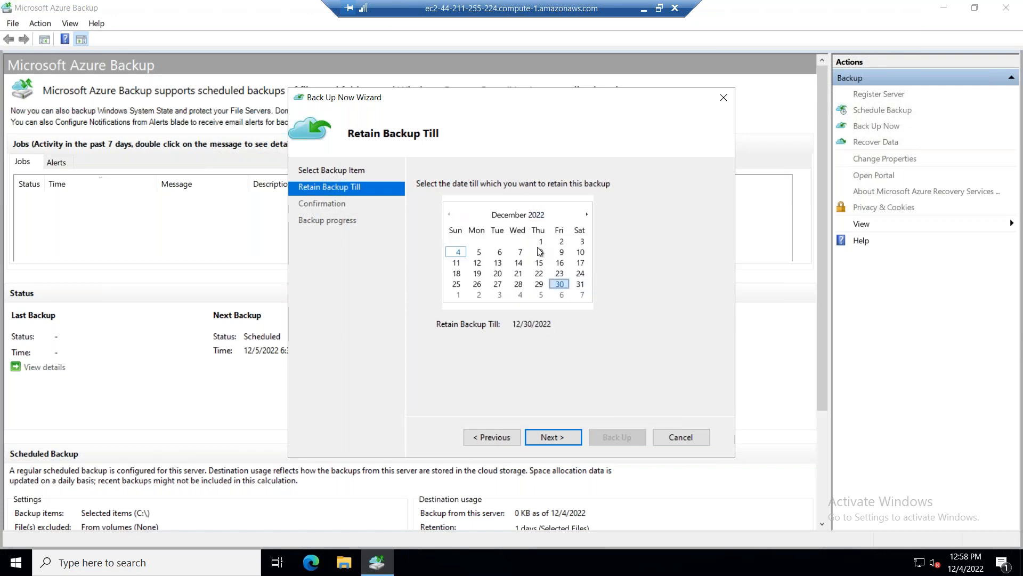
pyautogui.click(477, 254)
pyautogui.click(554, 437)
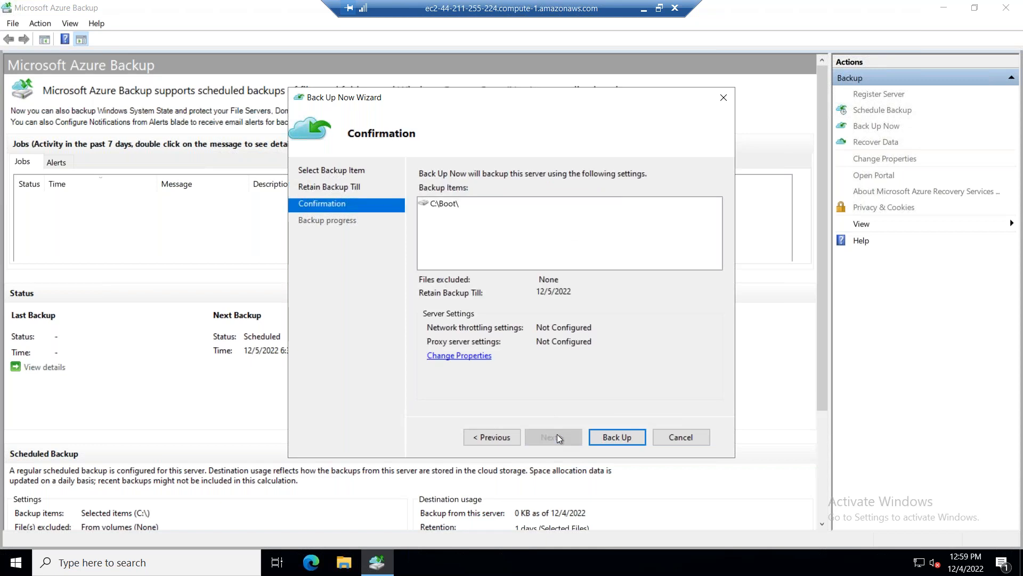
pyautogui.click(599, 438)
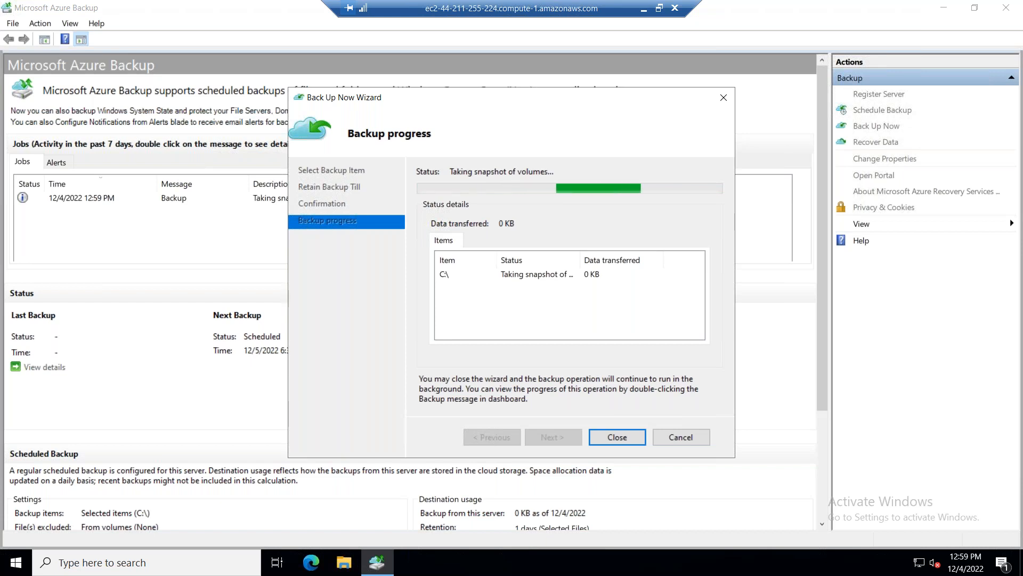
# Step: Switch to the Azure portal in the browser and go from staneusstdlrs001 up to the Storage accounts list
pyautogui.click(644, 9)
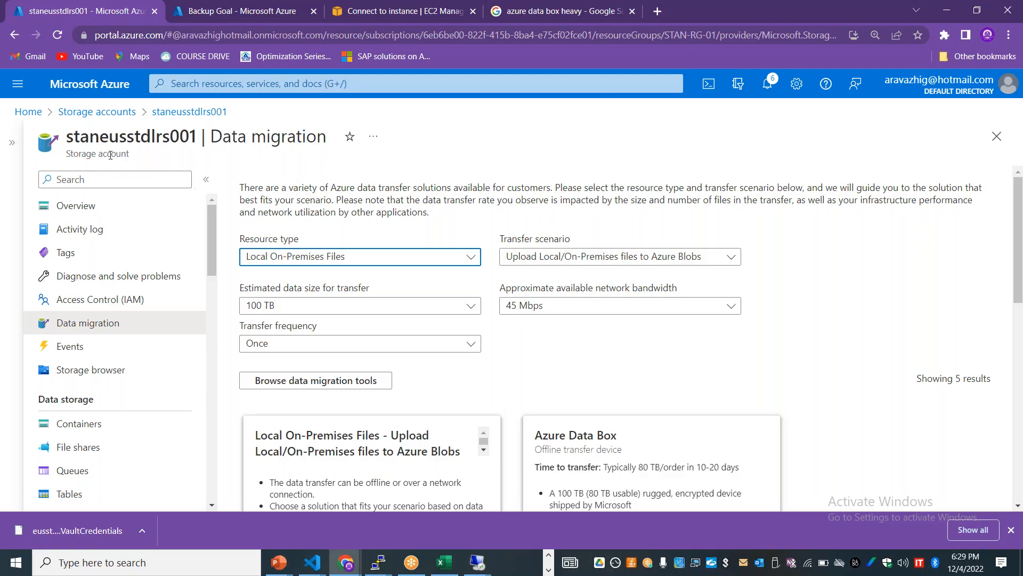
pyautogui.click(179, 112)
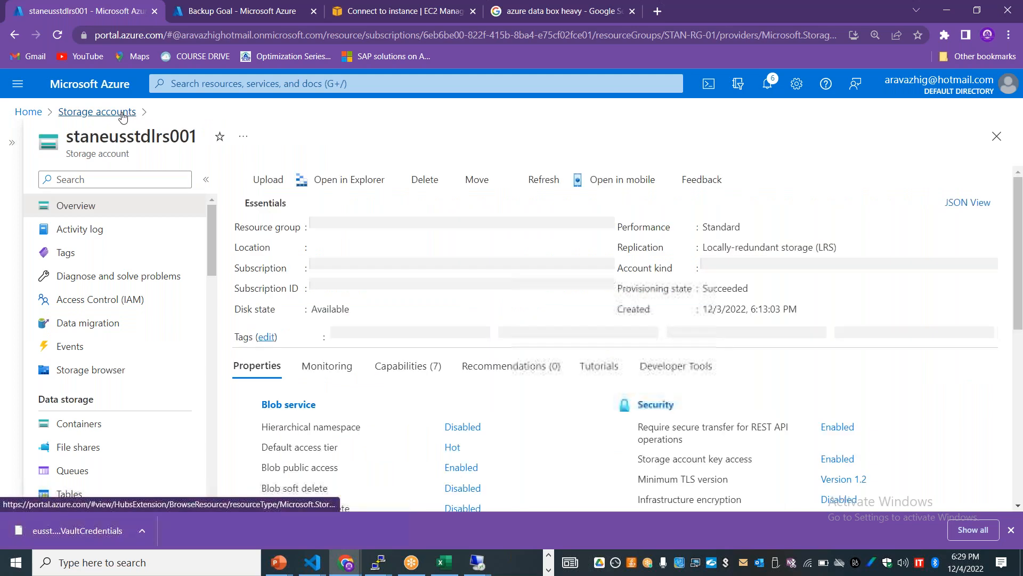
pyautogui.click(122, 113)
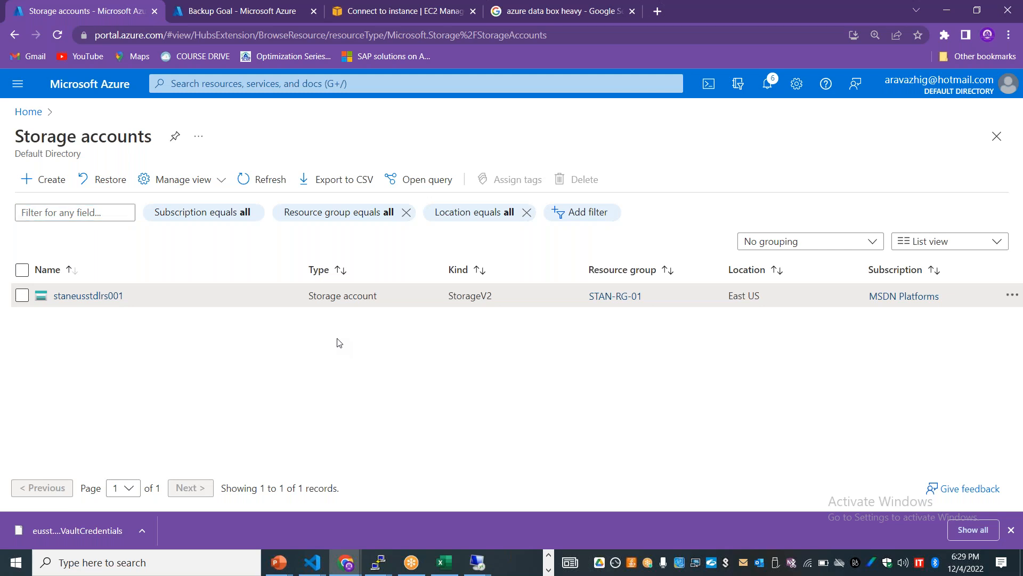
# Step: Switch to the Excel notes workbook and enter "Azure File Shares" in B11 and "Azure Disks" in B12
pyautogui.hotkey('alt', 'Tab')
pyautogui.hotkey('alt', 'Tab')
pyautogui.hotkey('alt', 'Tab')
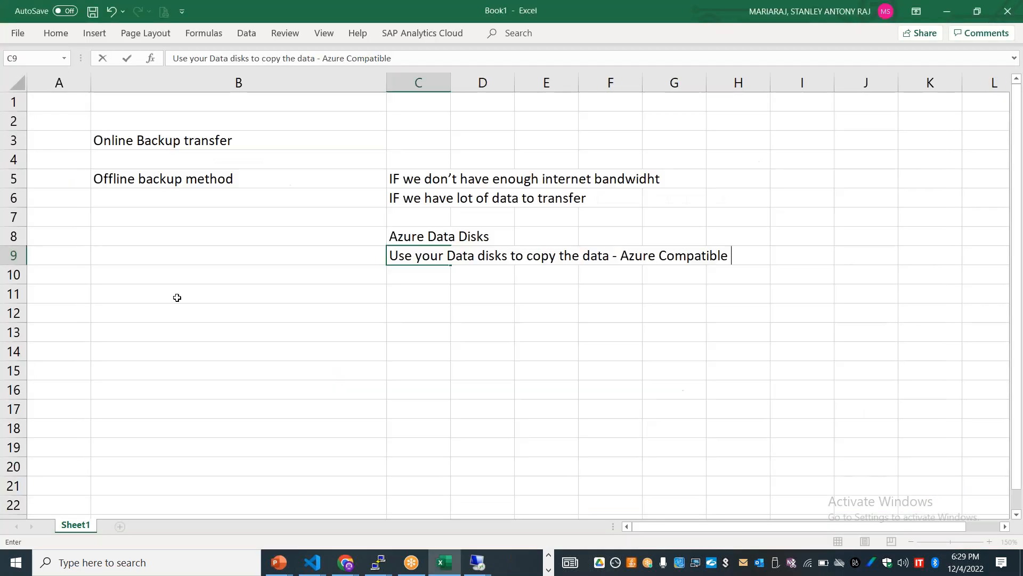
pyautogui.click(176, 296)
pyautogui.write('Azure File Shares')
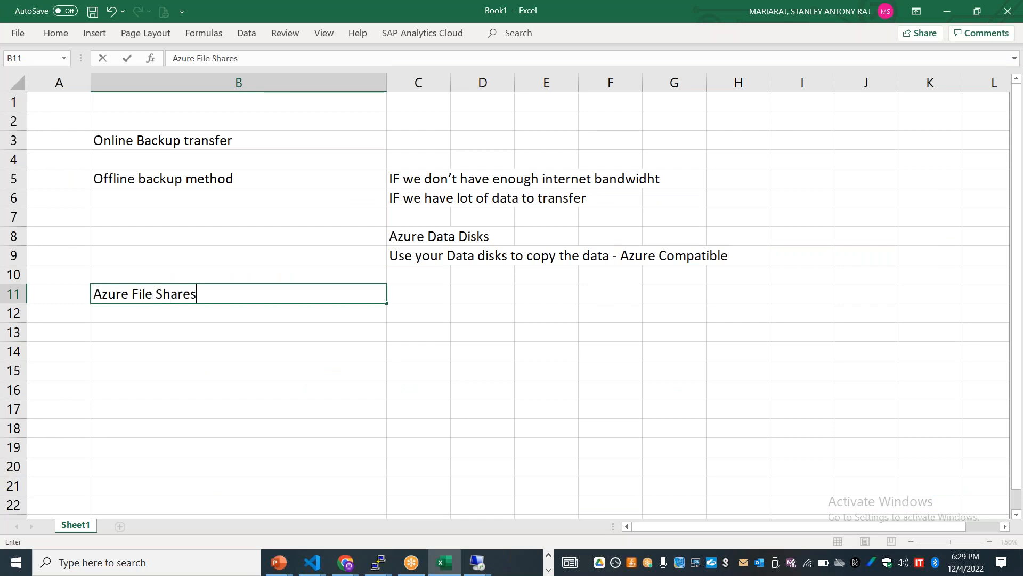
pyautogui.press('Return')
pyautogui.write('Azure Disks')
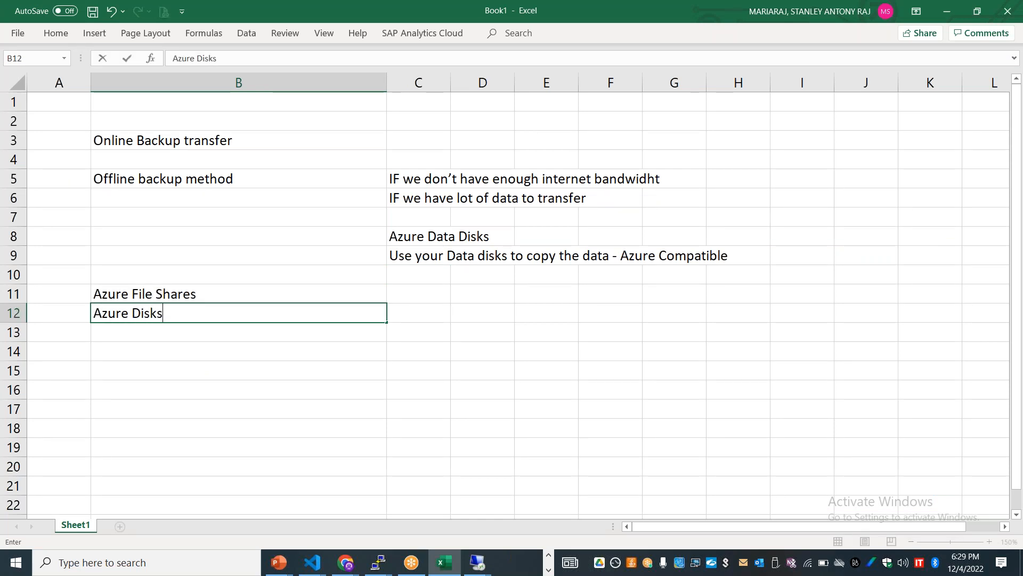
# Step: Continue the list with "Azure VM's" in B13 and "Azure Blob Containers" in B14
pyautogui.press('Return')
pyautogui.write("Azure VM's")
pyautogui.press('Return')
pyautogui.write('Azure ')
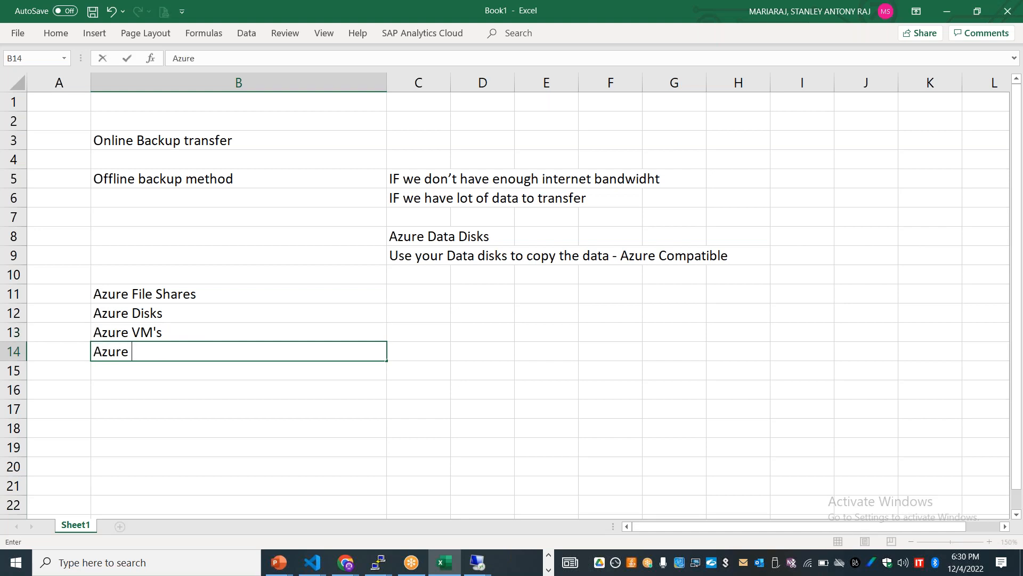
pyautogui.write('Blob C')
pyautogui.press('BackSpace')
pyautogui.write('Blob Containers')
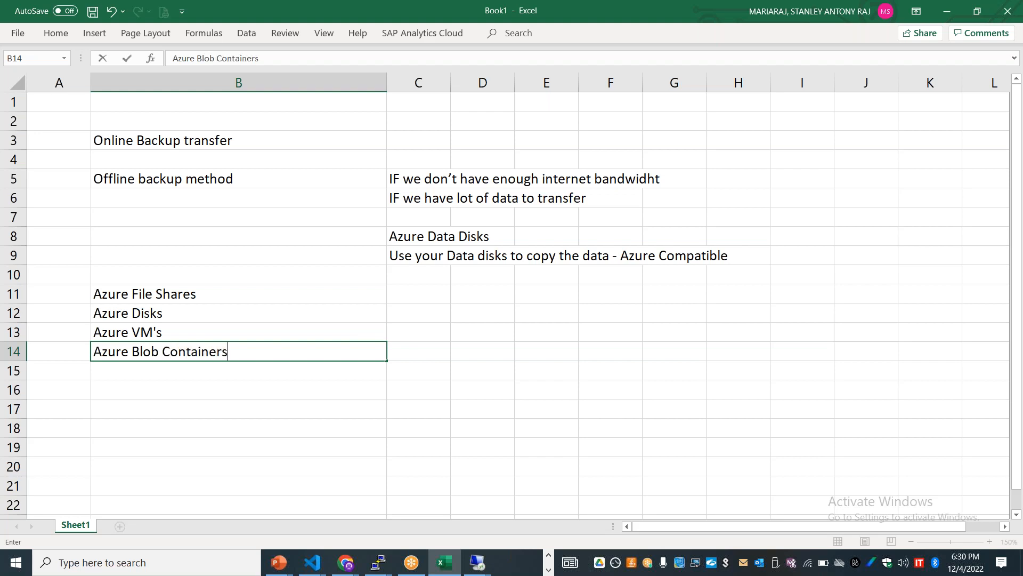
# Step: Enter "Files & Folders from Non-Azure VM" in B16 and "MARS Agent" beside it in C16
pyautogui.press('Return')
pyautogui.press('Return')
pyautogui.write('File s')
pyautogui.press('BackSpace')
pyautogui.press('BackSpace')
pyautogui.write('s & FOlders from Non')
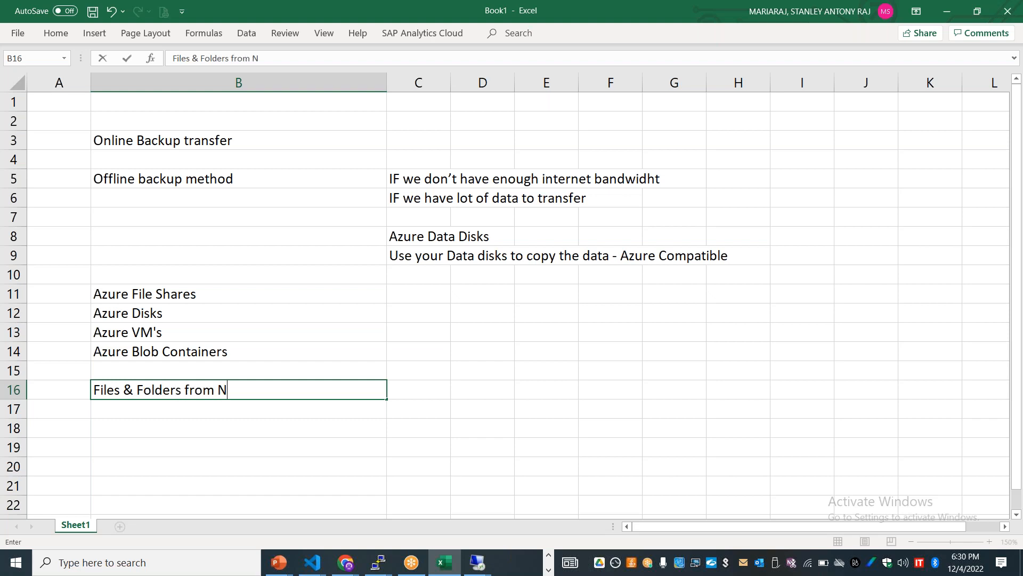
pyautogui.write('-Azure Vm')
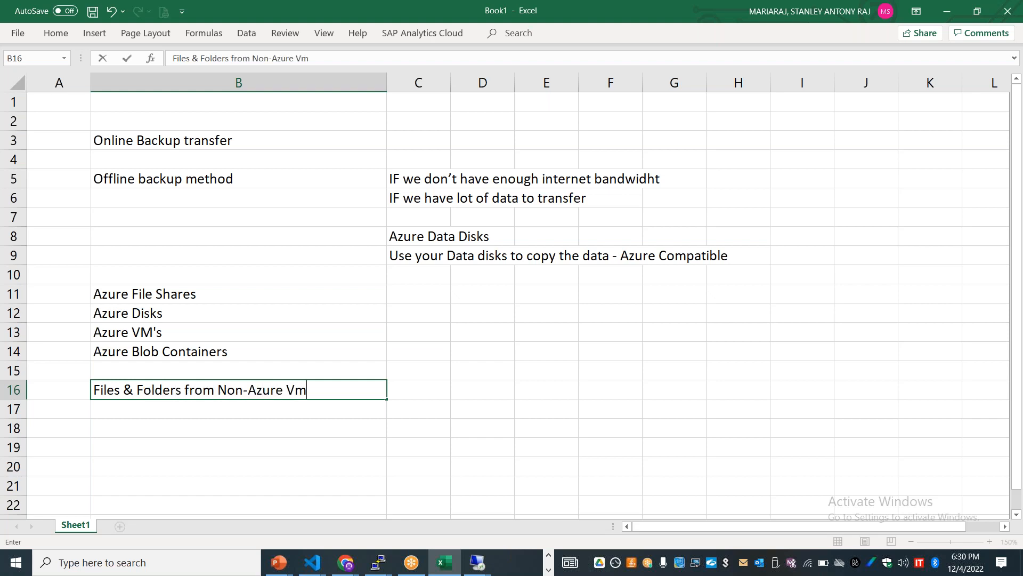
pyautogui.press('BackSpace')
pyautogui.write('M')
pyautogui.click(170, 416)
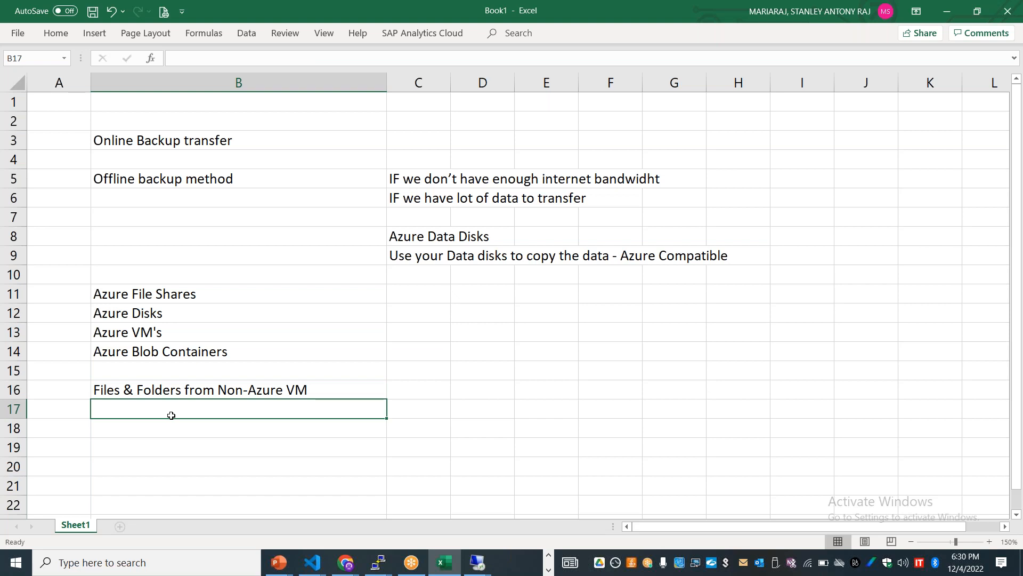
pyautogui.click(429, 392)
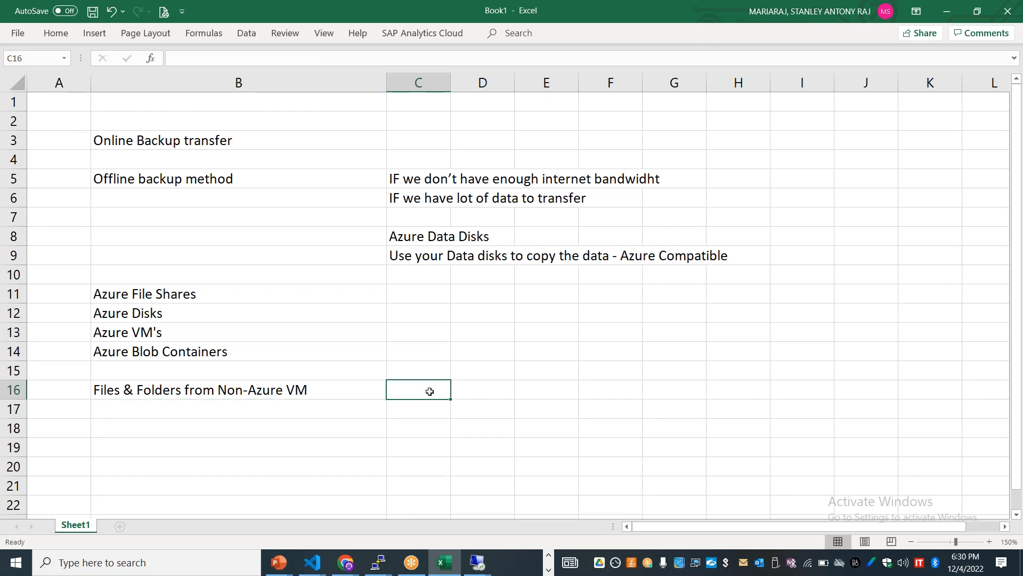
pyautogui.write('MARS Agent')
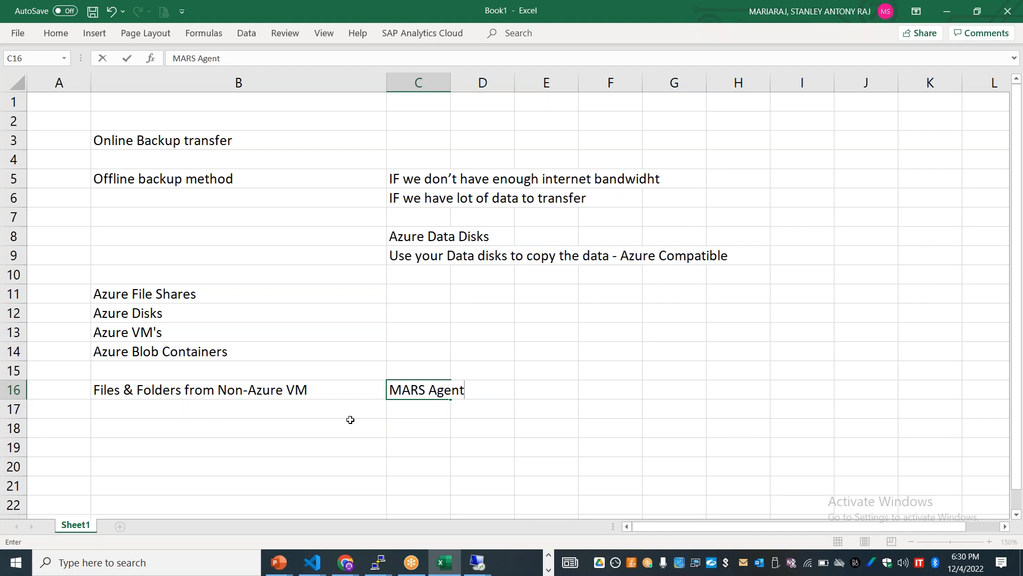
# Step: Enter "Azure SQL DB" in cell B18
pyautogui.click(247, 425)
pyautogui.write('Azur')
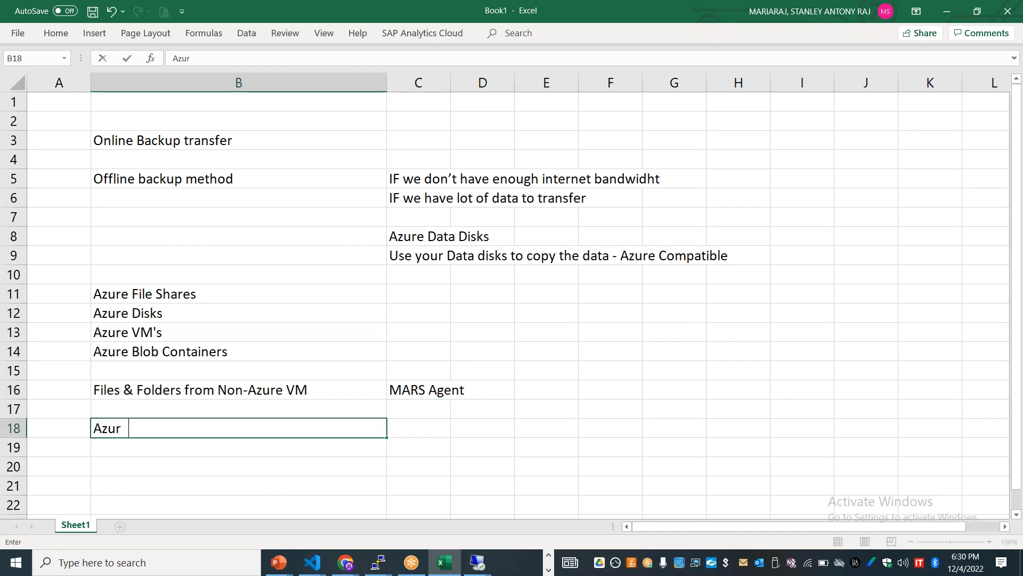
pyautogui.write('e SQL DB or ')
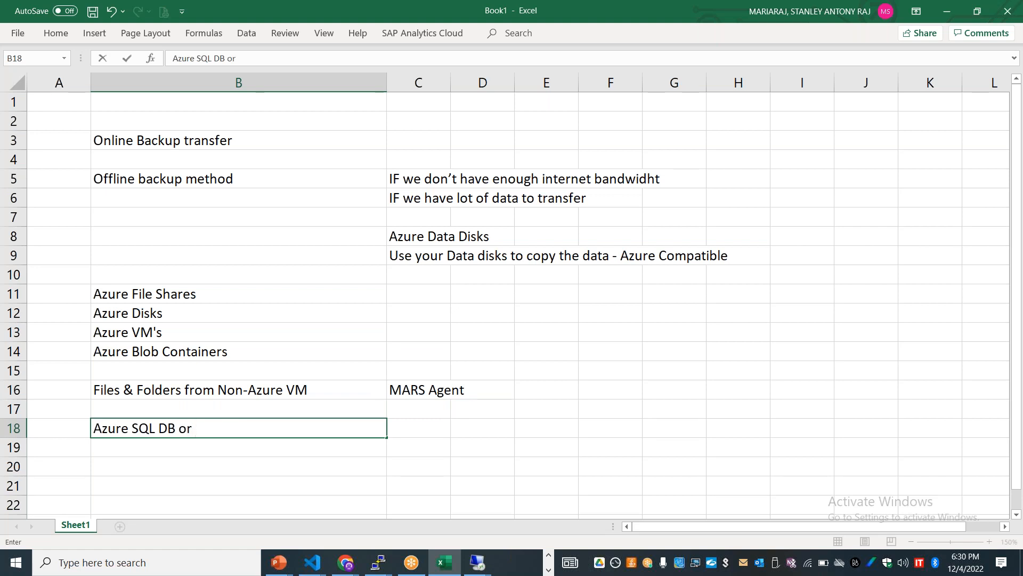
pyautogui.write('Dta')
pyautogui.press('BackSpace')
pyautogui.press('BackSpace')
pyautogui.press('BackSpace')
pyautogui.press('BackSpace')
pyautogui.press('BackSpace')
pyautogui.press('BackSpace')
# Step: Enter "Database backup" in C18, beside the Azure SQL DB entry
pyautogui.press('Tab')
pyautogui.write('Database Agent')
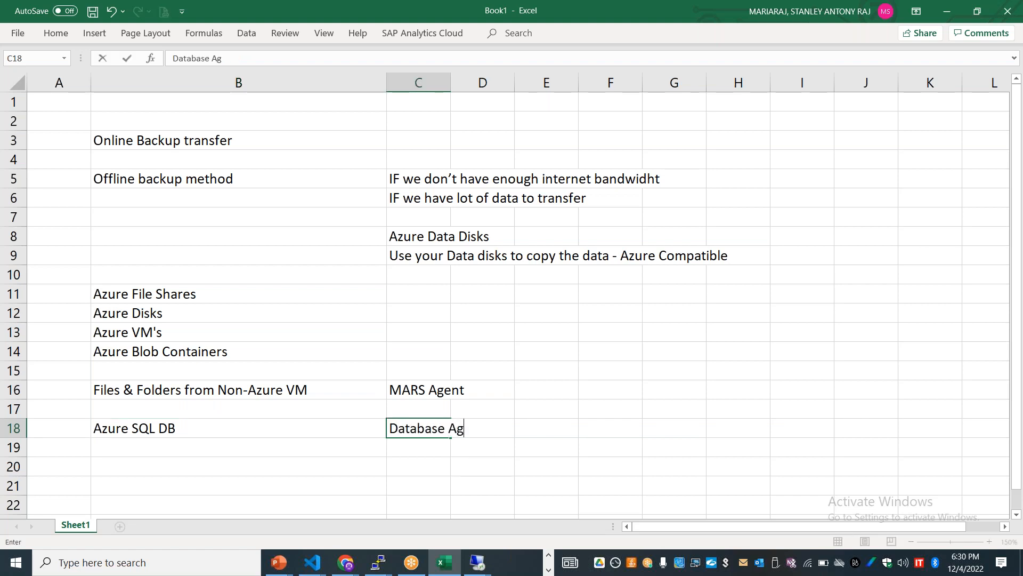
pyautogui.press('BackSpace')
pyautogui.press('BackSpace')
pyautogui.press('BackSpace')
pyautogui.press('BackSpace')
pyautogui.write('backup')
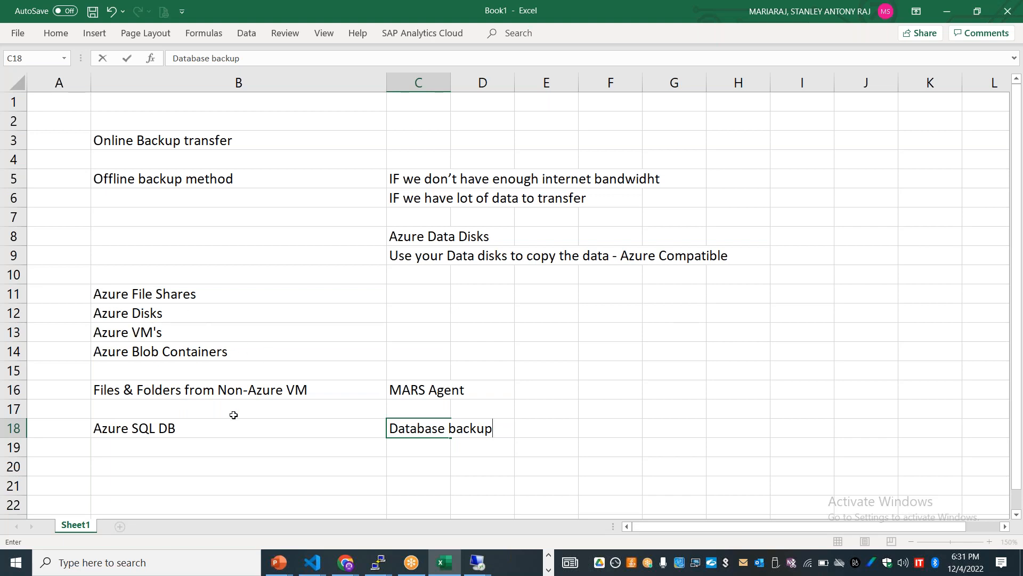
# Step: Enter the backup types "Full" in B21 and "Incremental" in C21
pyautogui.click(283, 480)
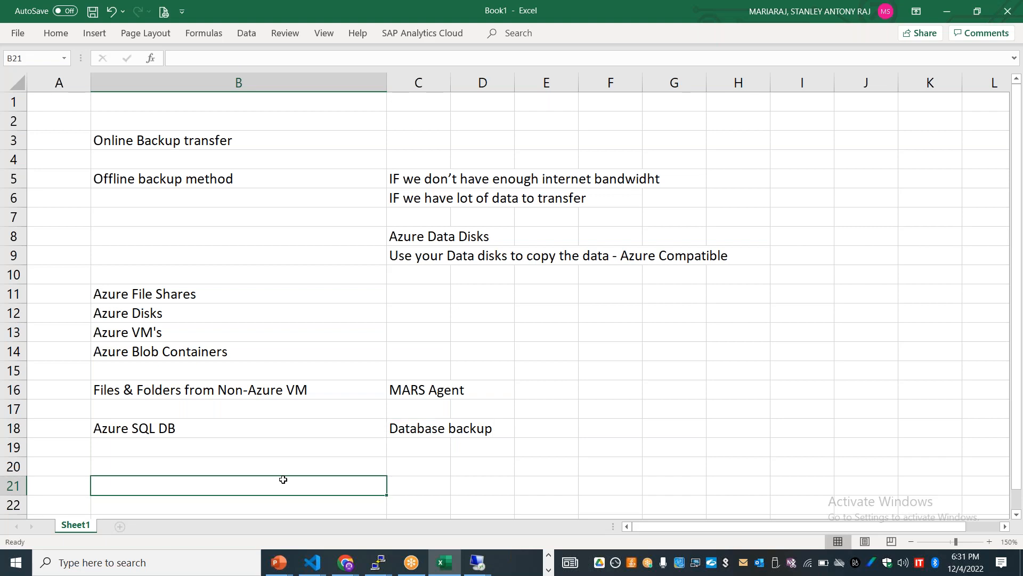
pyautogui.write('Full')
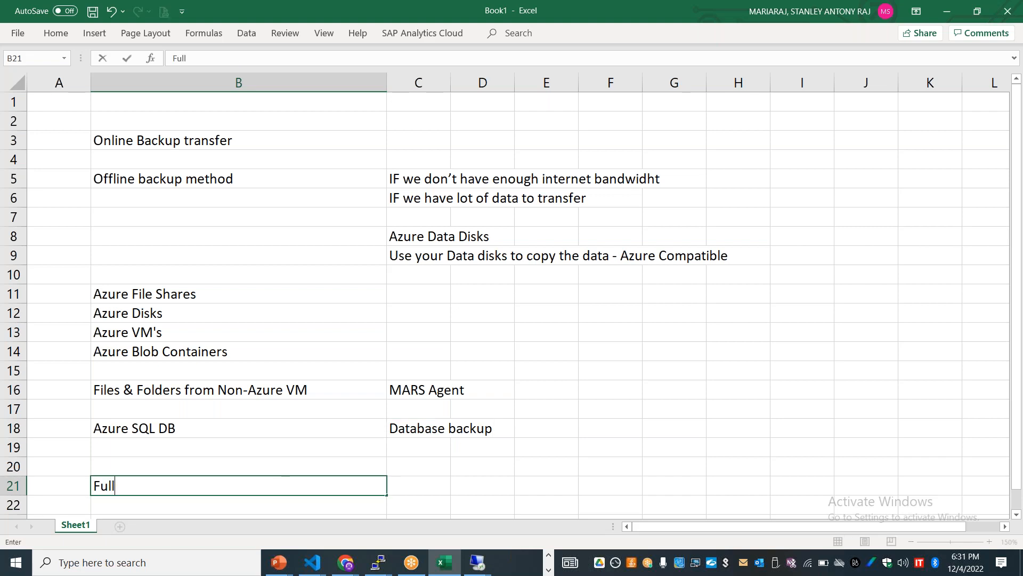
pyautogui.press('Tab')
pyautogui.write('Incremental')
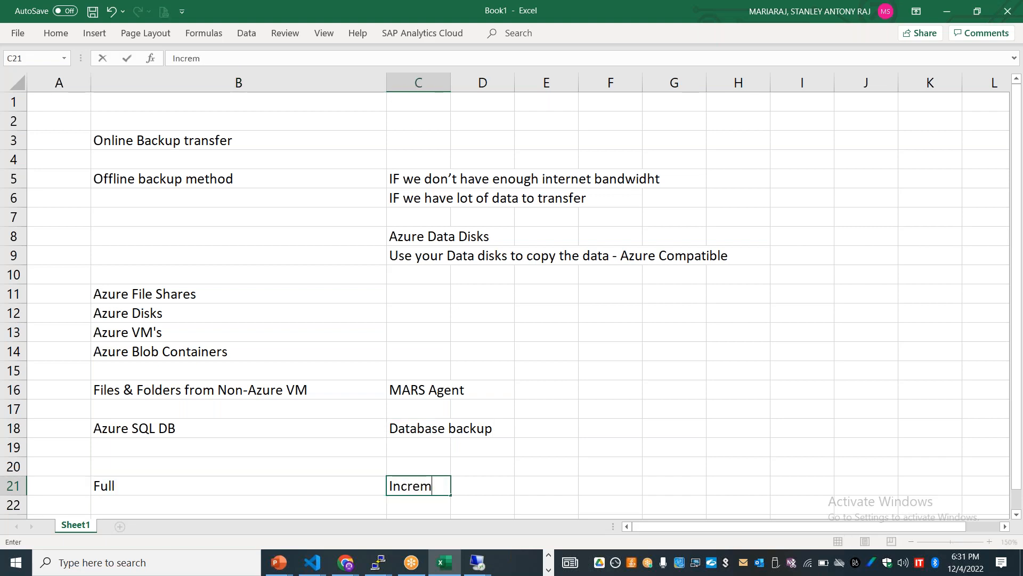
pyautogui.press('Down')
# Step: Enter "Backup as a Service" in cell B23
pyautogui.press('Down')
pyautogui.press('Down')
pyautogui.press('Down')
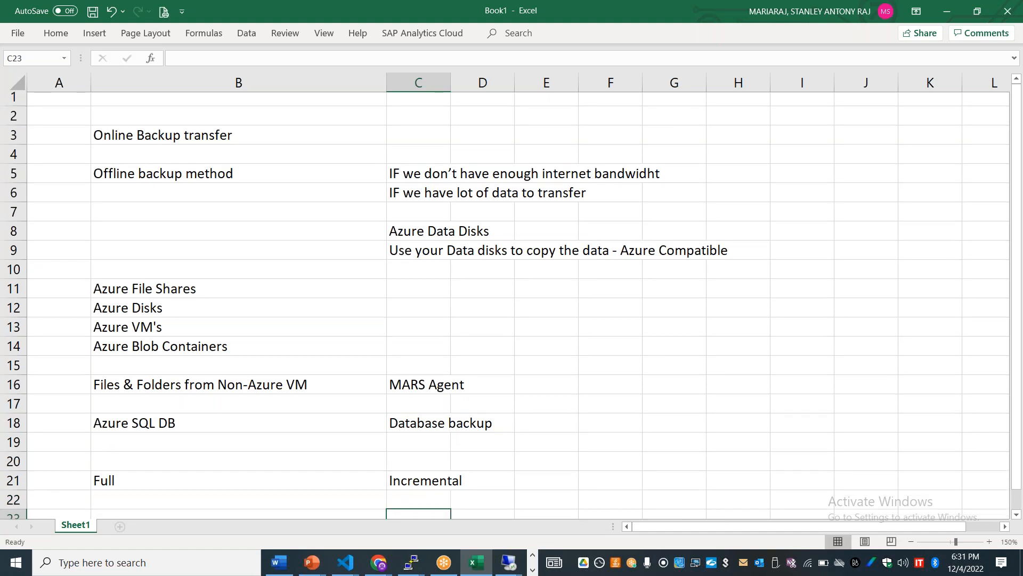
pyautogui.press('Up')
pyautogui.press('Up')
pyautogui.press('Up')
pyautogui.press('Left')
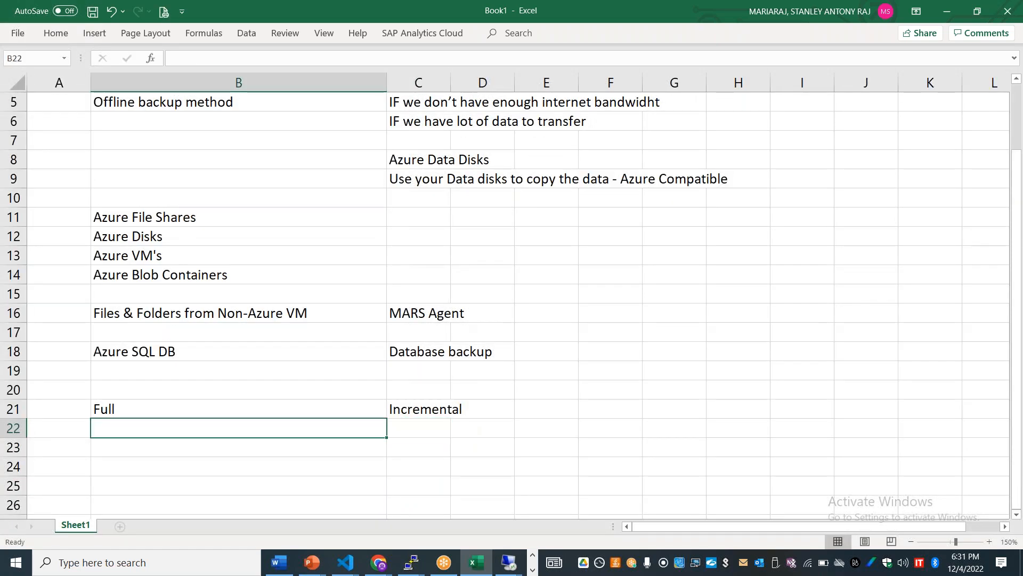
pyautogui.press('Down')
pyautogui.write('Backup as')
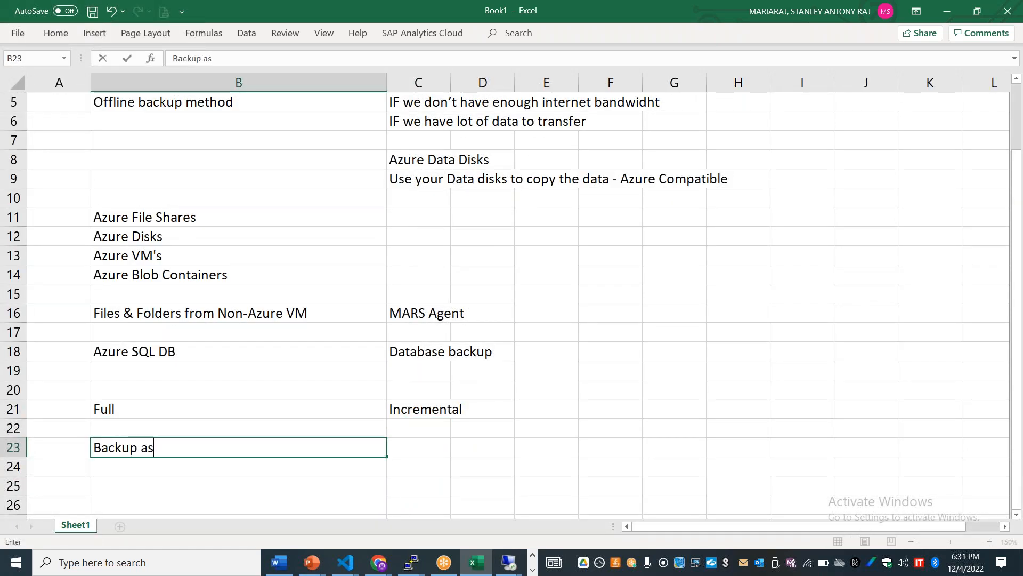
pyautogui.write(' a Service')
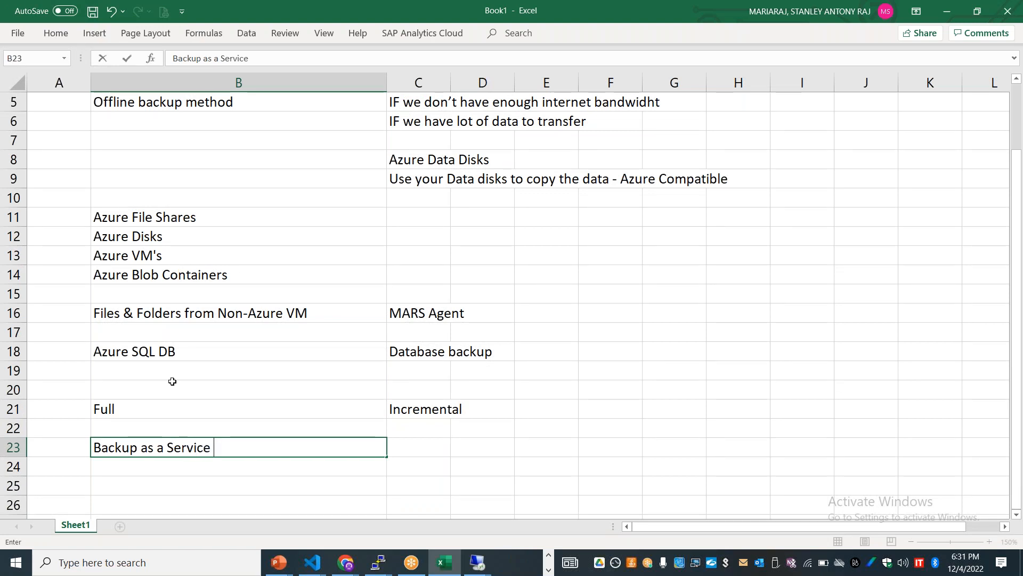
# Step: Enter "MABS" in B26 and "SC-DPM" in B27
pyautogui.click(195, 497)
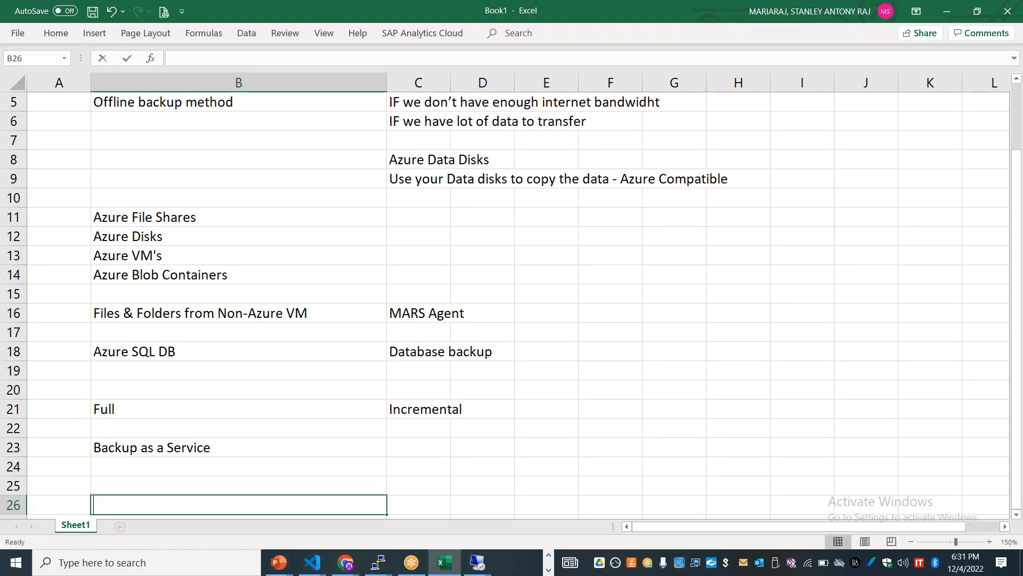
pyautogui.write('MABS')
pyautogui.press('Return')
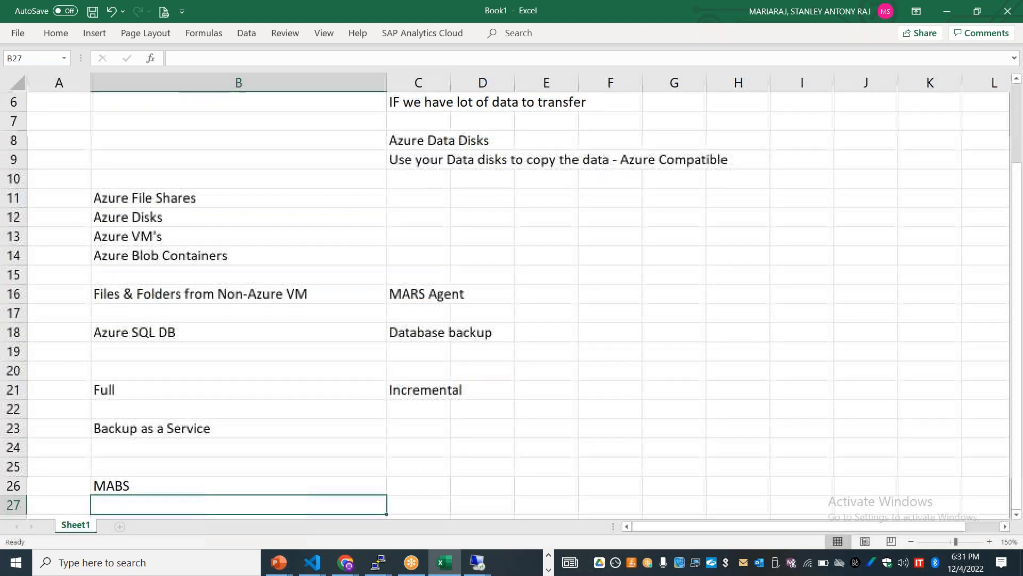
pyautogui.write('SC-DPM')
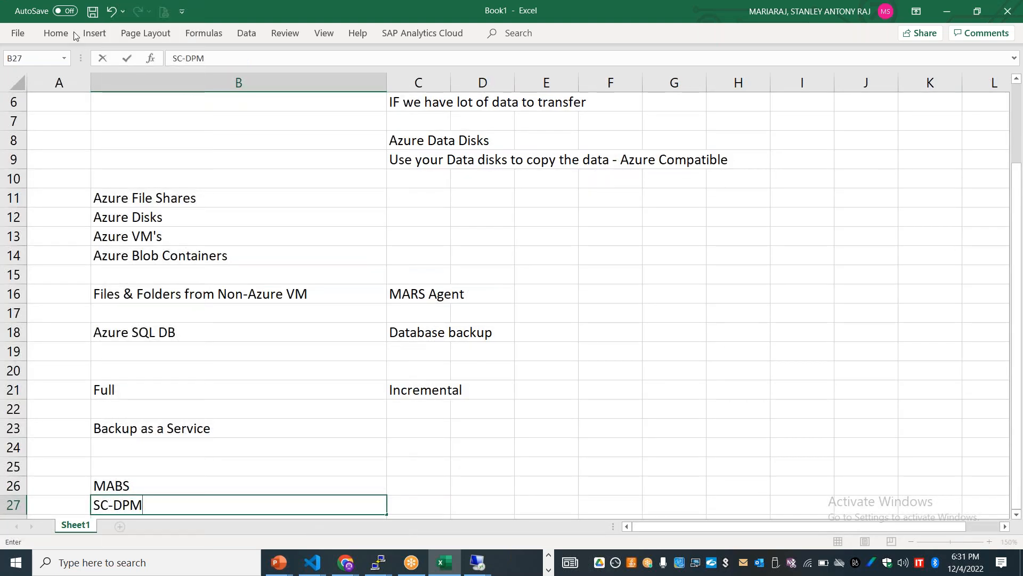
pyautogui.click(416, 488)
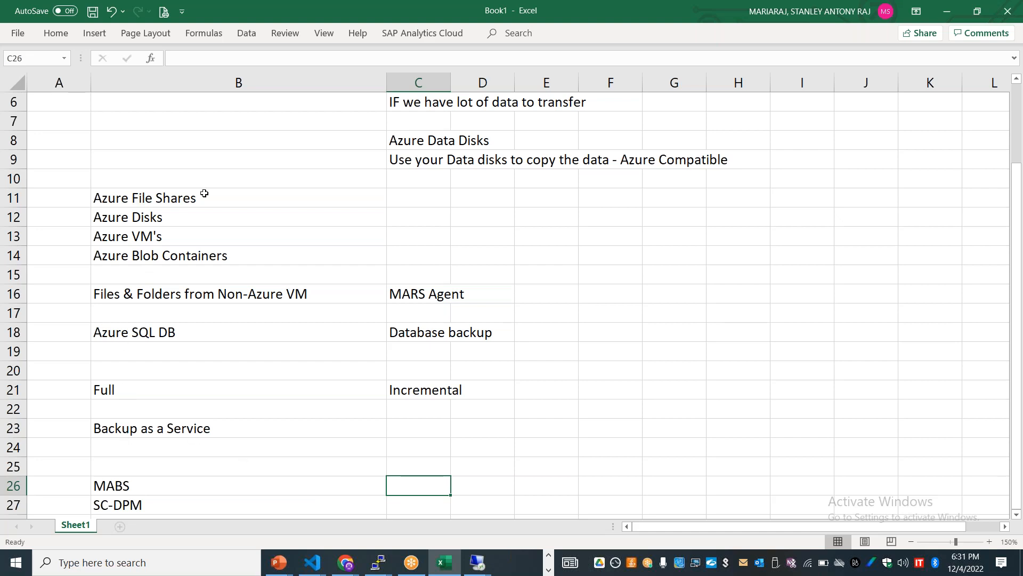
# Step: Add the headings "First Backup" in B20 above Full and "Subsequent" in C20 above Incremental
pyautogui.click(148, 385)
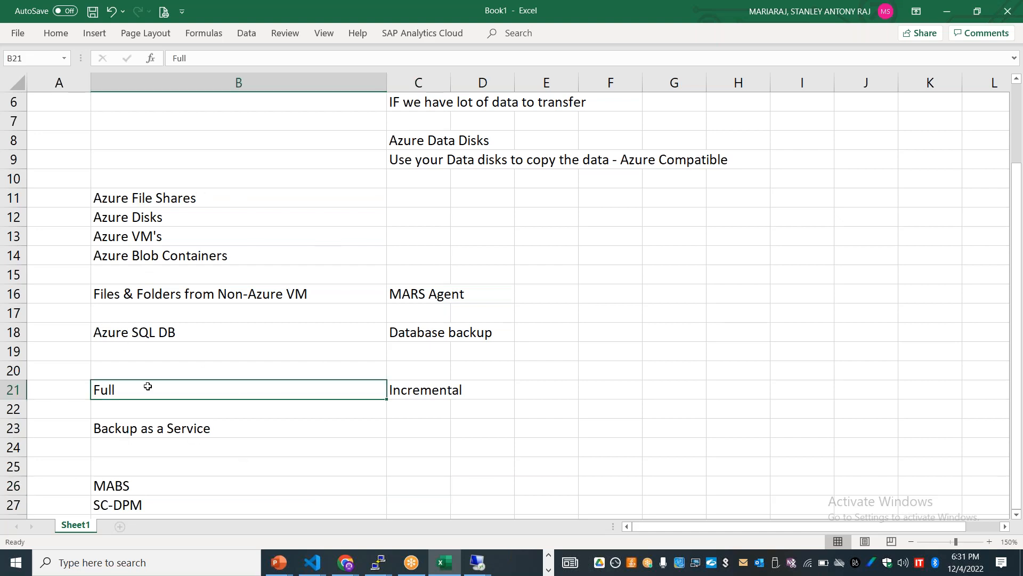
pyautogui.click(142, 368)
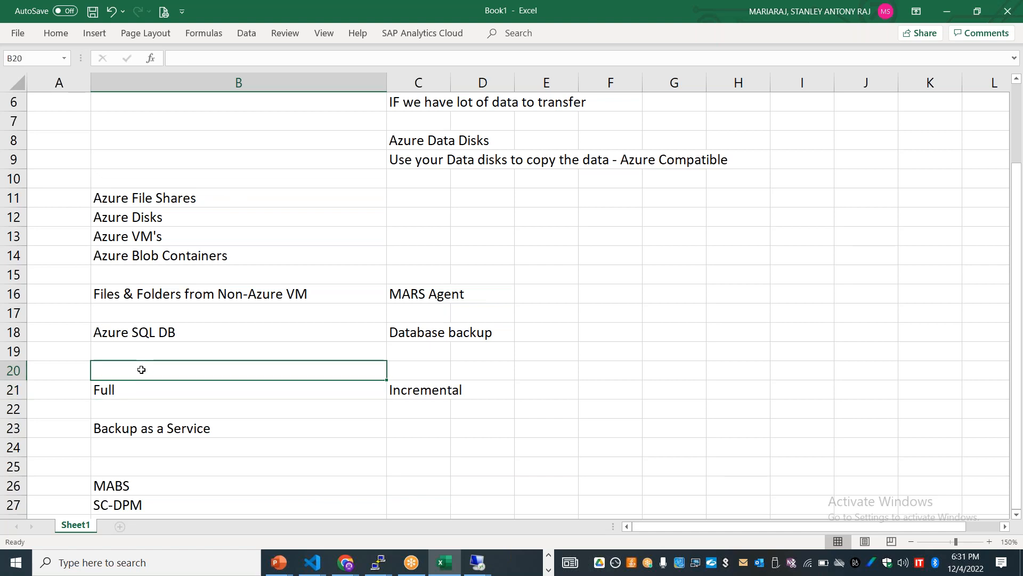
pyautogui.write('First Backup')
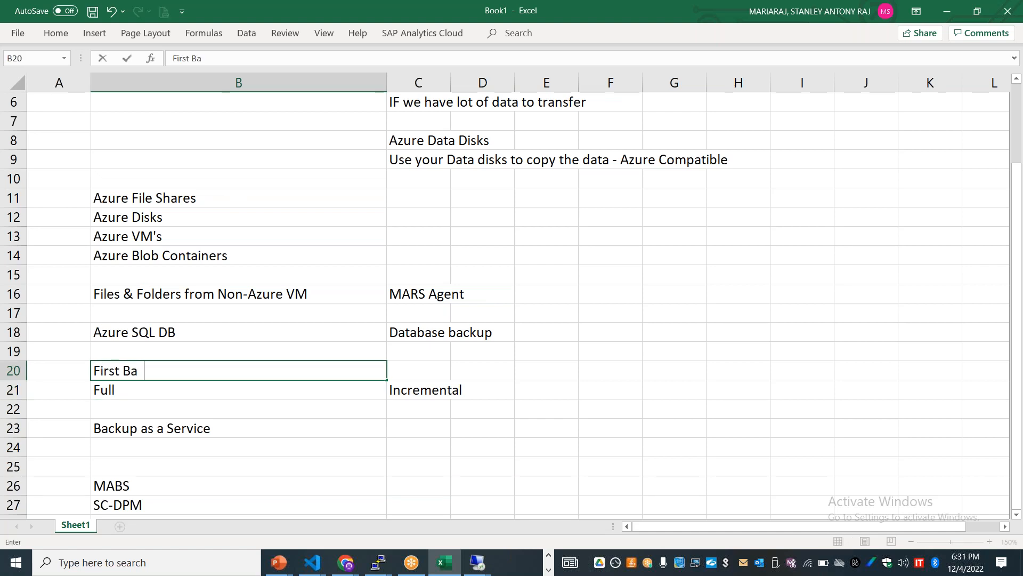
pyautogui.press('Tab')
pyautogui.write('Subsequen')
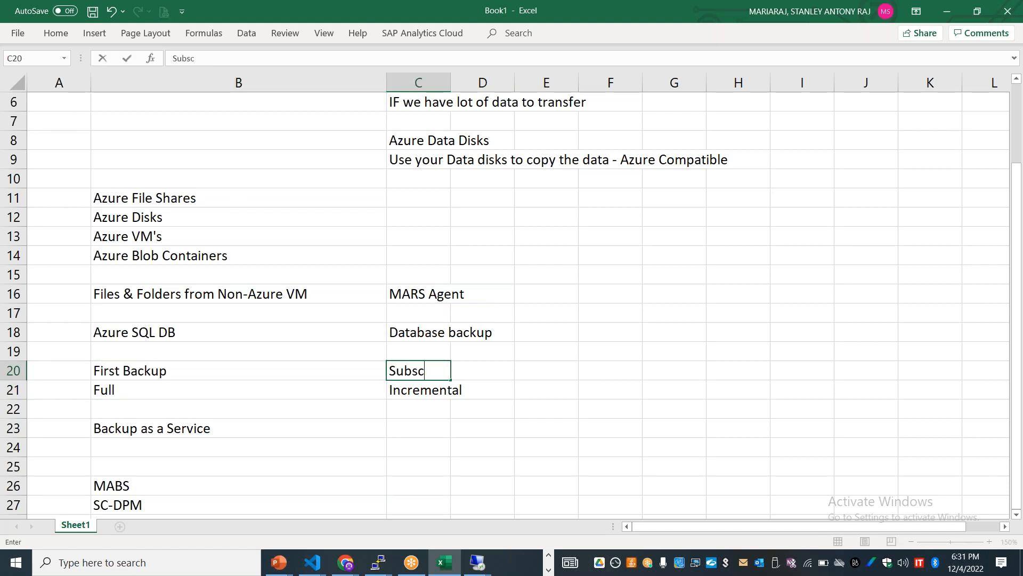
pyautogui.write('t')
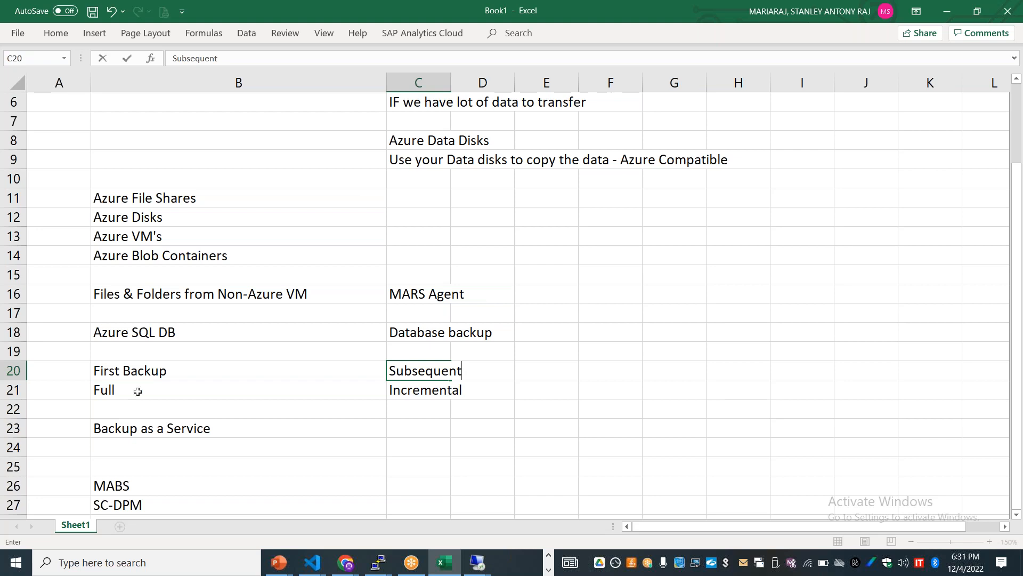
pyautogui.click(172, 432)
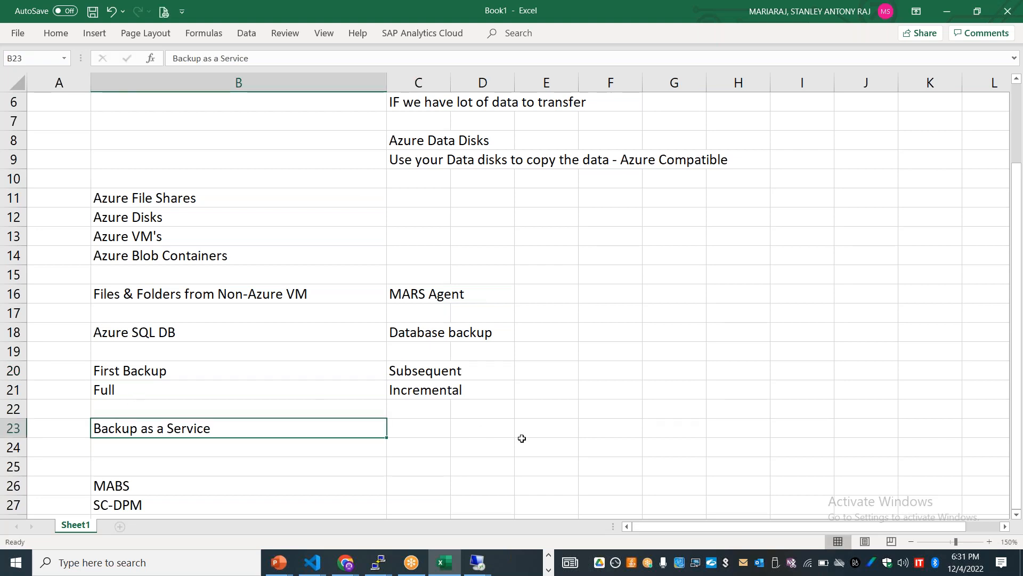
# Step: Enter the date "01 DEC" in cell G20
pyautogui.click(492, 433)
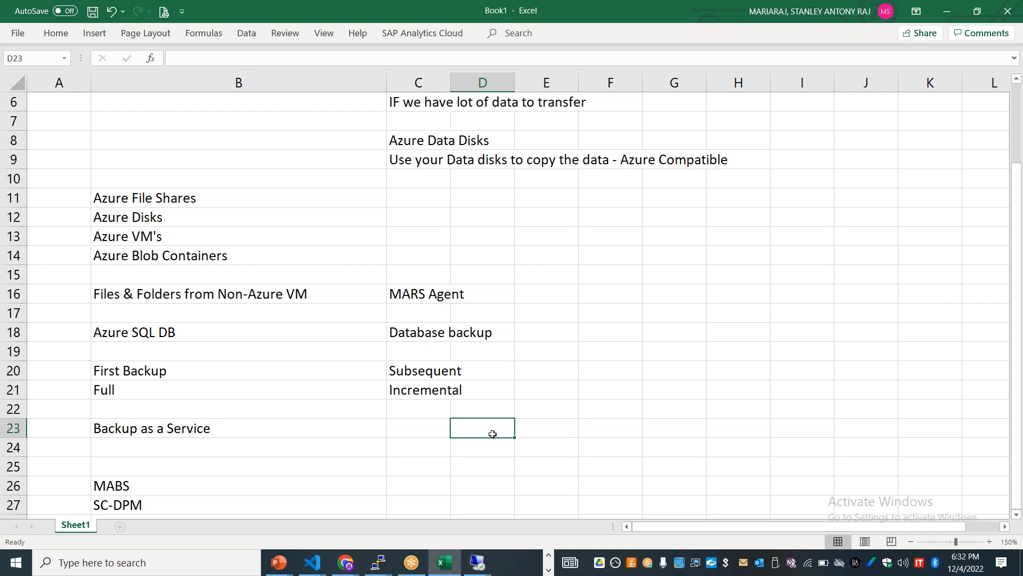
pyautogui.click(683, 366)
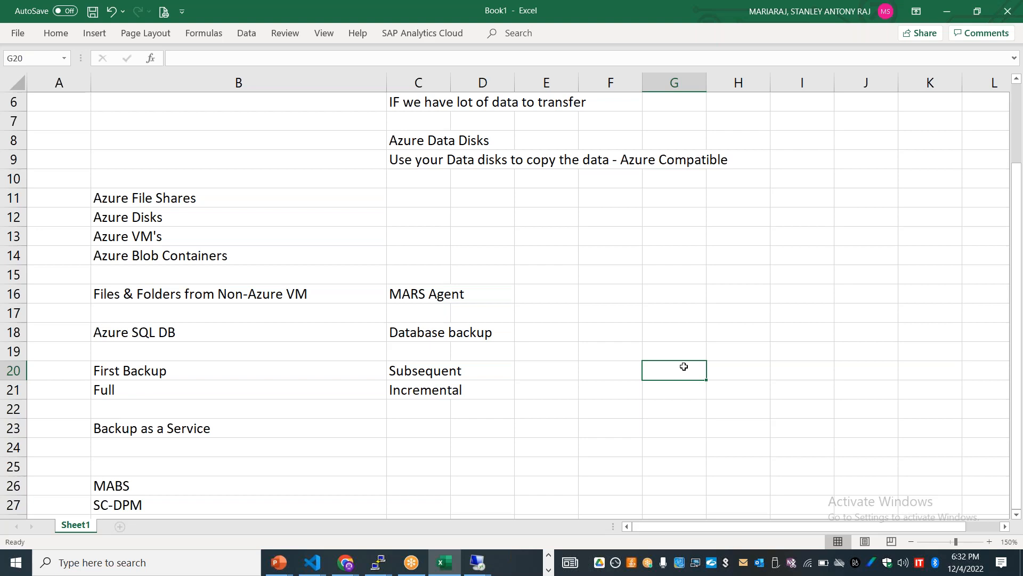
pyautogui.write('01 DEC')
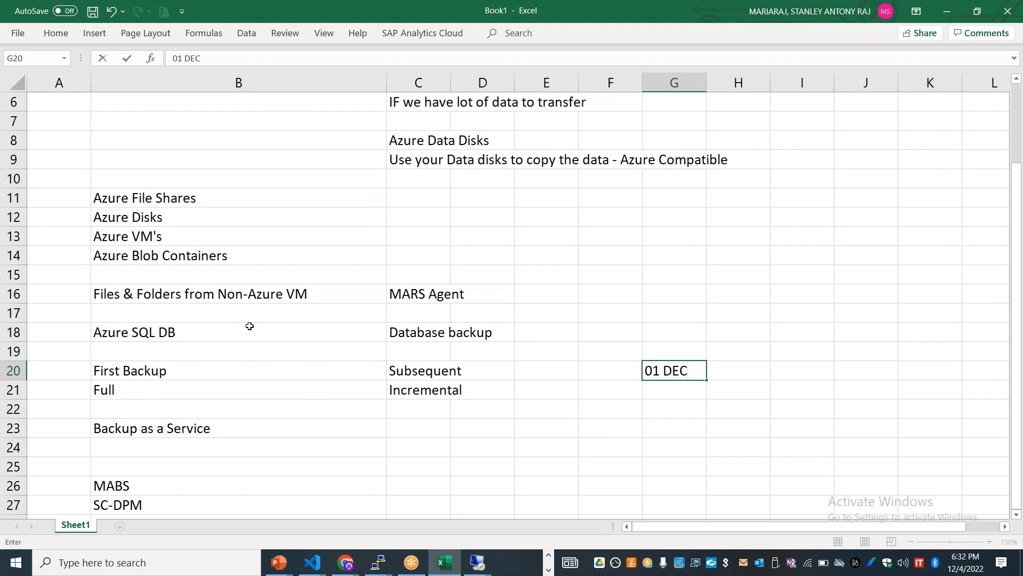
# Step: Enter the backup levels "File Level" in C11, "Disk Level" in C12 and "Image Level / VM Level" in C13
pyautogui.click(398, 195)
pyautogui.write('File Level')
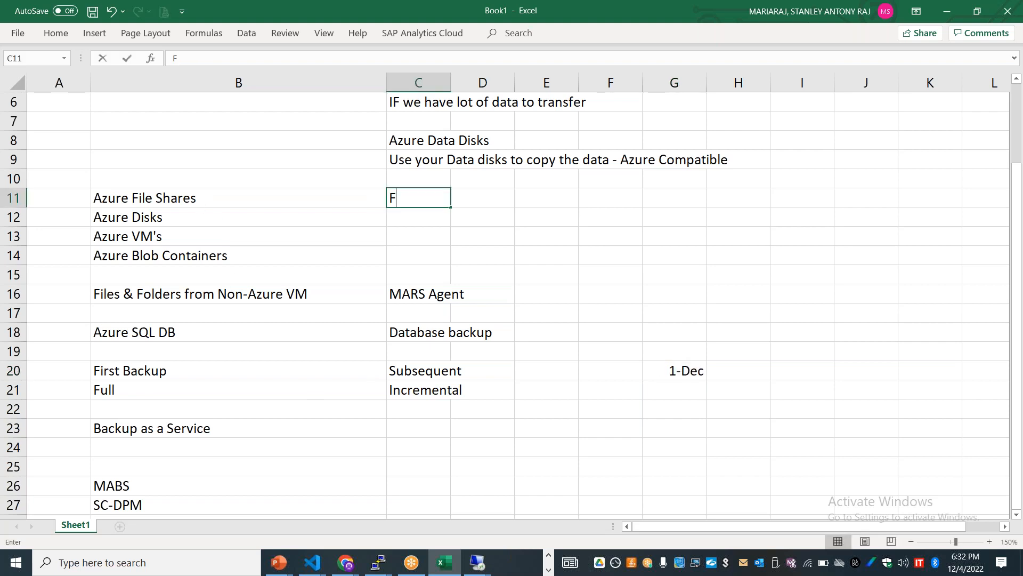
pyautogui.hotkey('ctrl', 'Return')
pyautogui.press('Return')
pyautogui.write('Disk Level')
pyautogui.press('Return')
pyautogui.write('Image Level / VM Level')
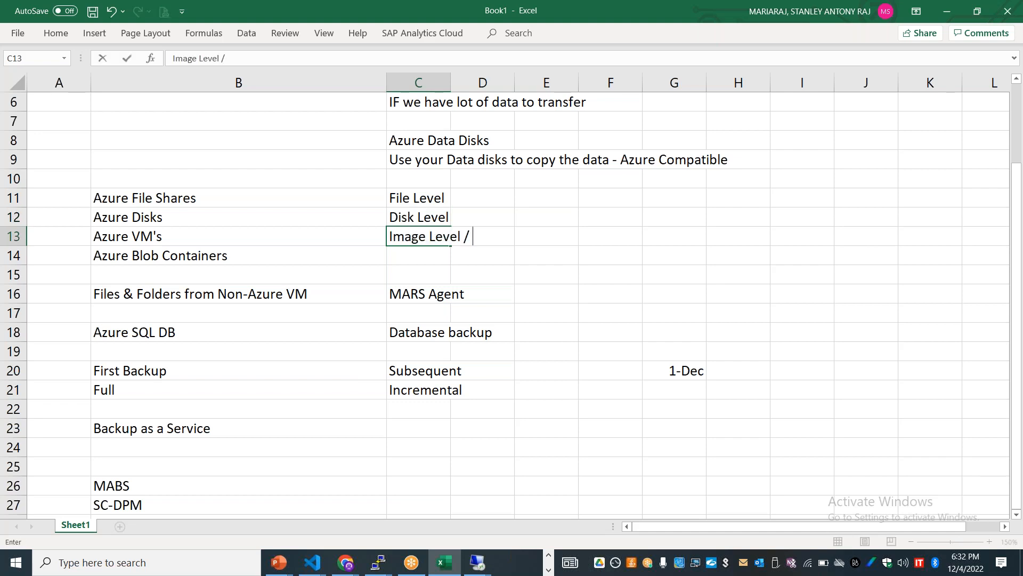
# Step: Enter "Fabric Level backup - SAN" in cell F13 of the Azure VM's row
pyautogui.press('Tab')
pyautogui.press('Tab')
pyautogui.press('Tab')
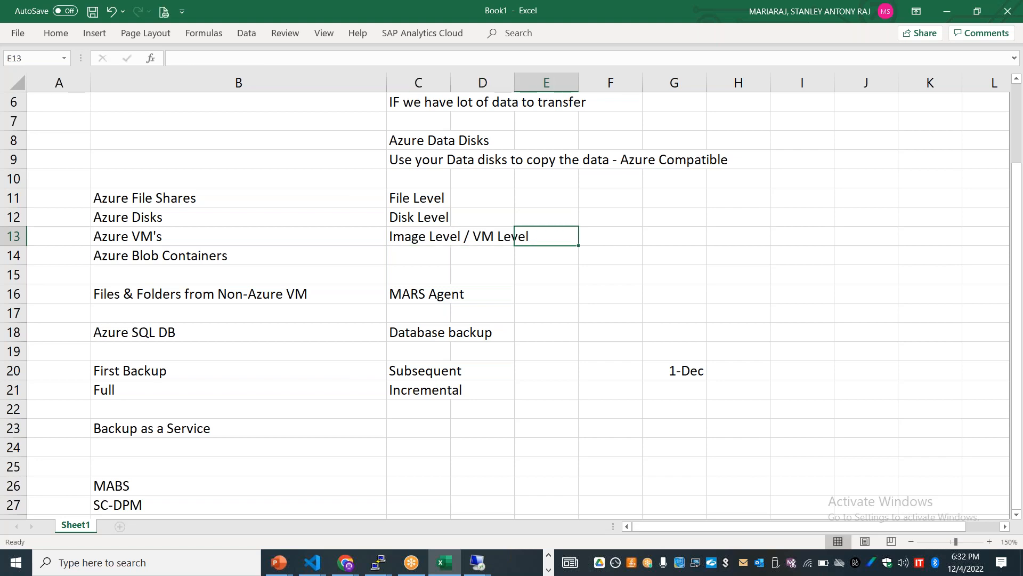
pyautogui.write('Fabric Level backpu')
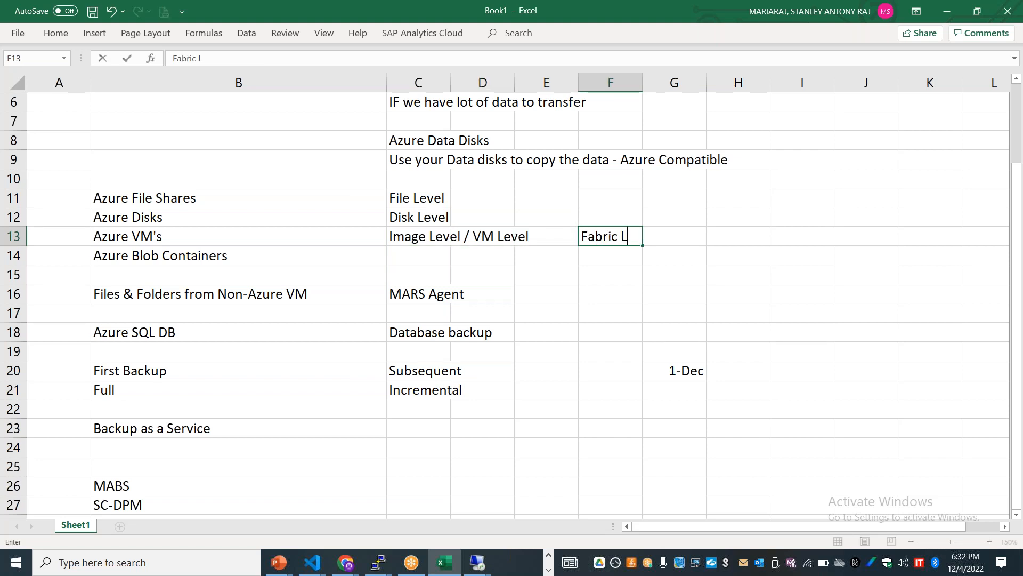
pyautogui.press('BackSpace')
pyautogui.press('BackSpace')
pyautogui.write('up')
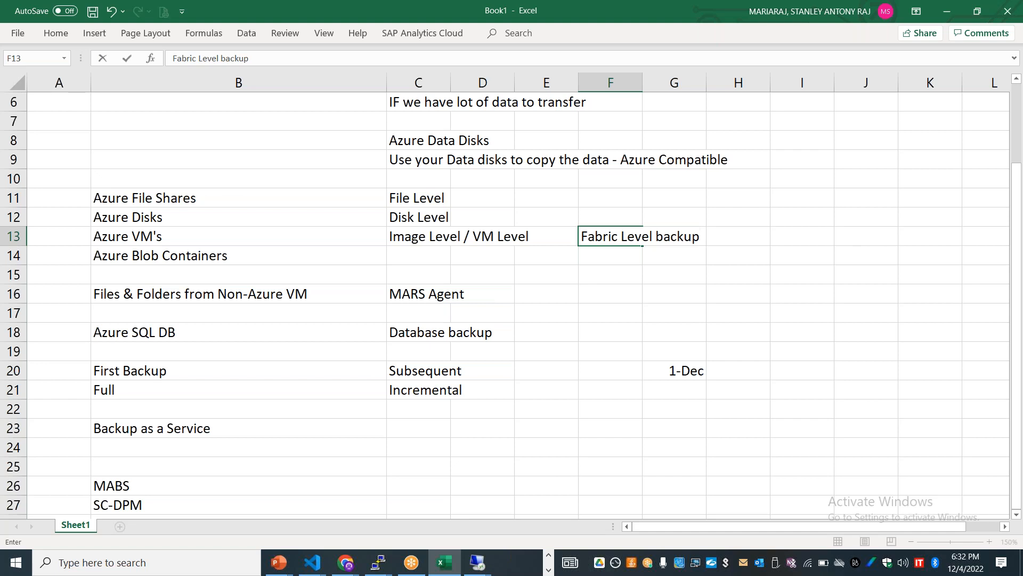
pyautogui.write('- SAN')
# Step: Change cell B16 to "Files & Folders, System State from Non-Azure VM" and widen column B to fit the text
pyautogui.doubleClick(182, 294)
pyautogui.write(', System S')
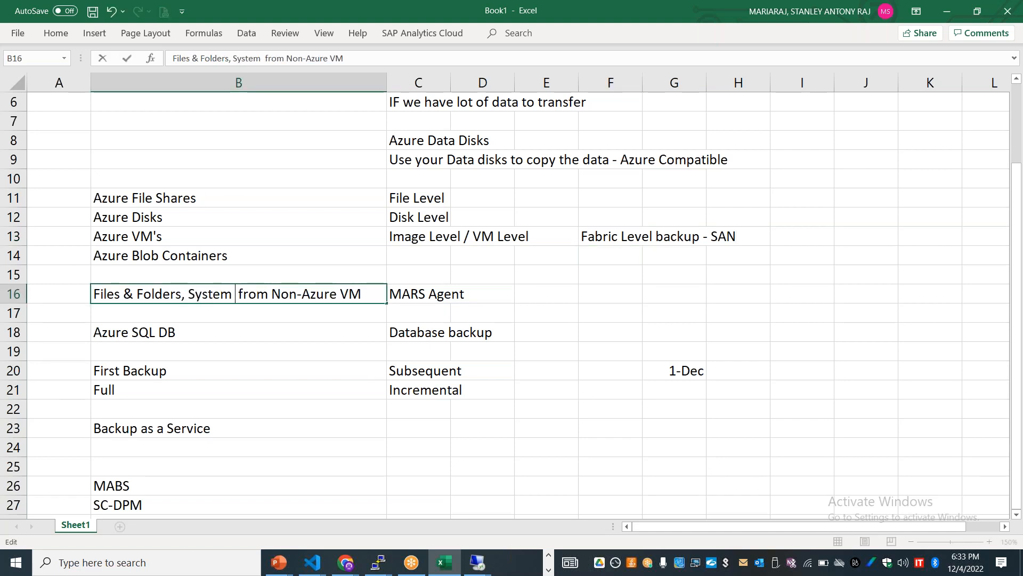
pyautogui.write('tate')
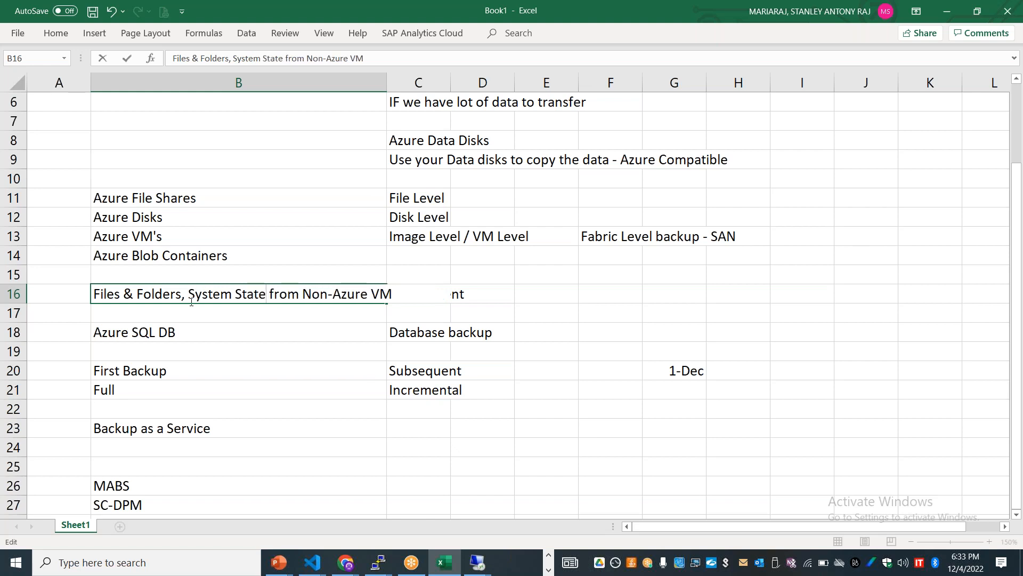
pyautogui.click(304, 396)
pyautogui.moveTo(387, 83); pyautogui.dragTo(447, 84)
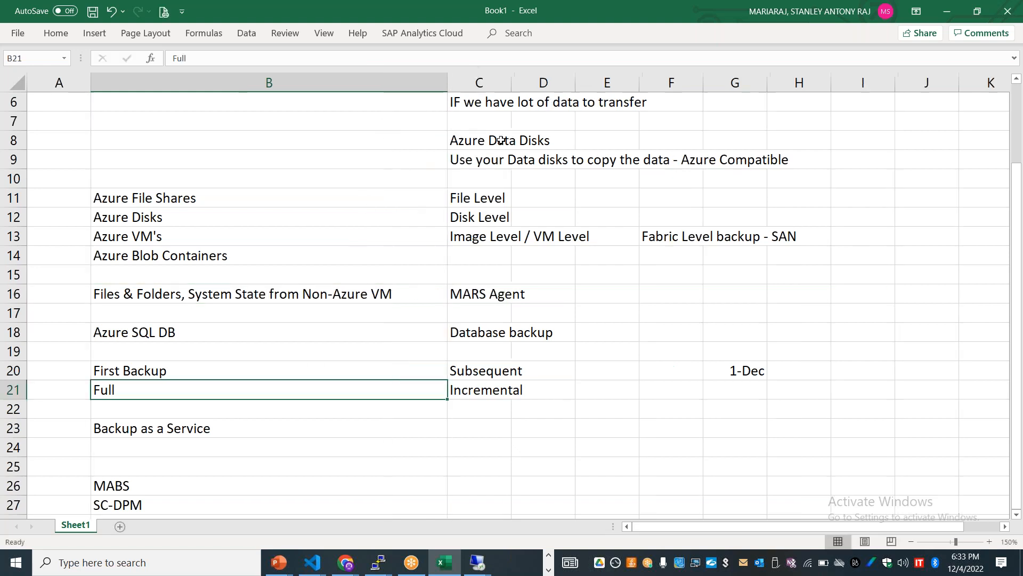
# Step: Switch to the EC2 remote desktop session and close the completed Back Up Now Wizard
pyautogui.click(505, 288)
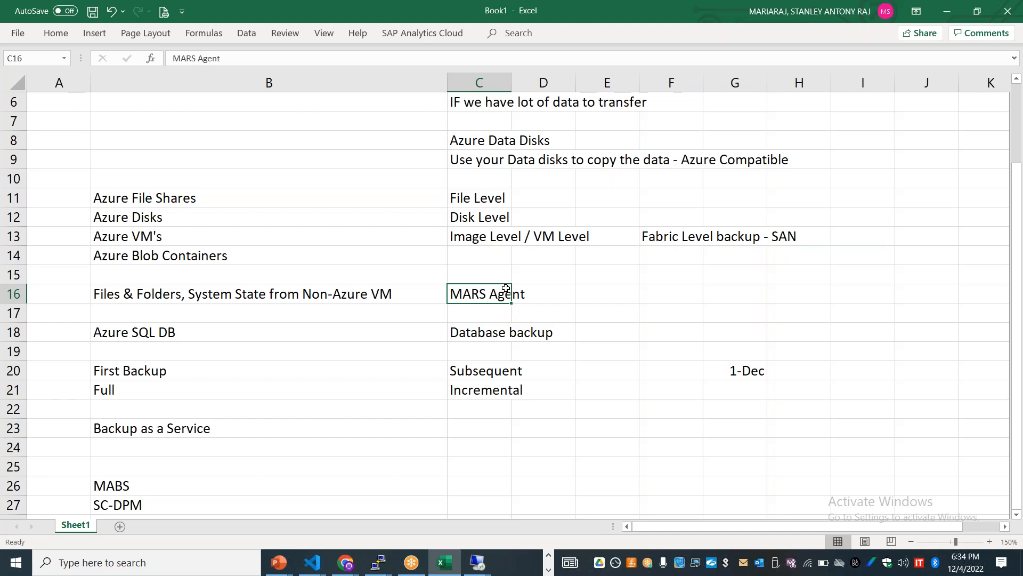
pyautogui.hotkey('alt', 'Tab')
pyautogui.hotkey('alt', 'Tab')
pyautogui.hotkey('alt', 'Tab')
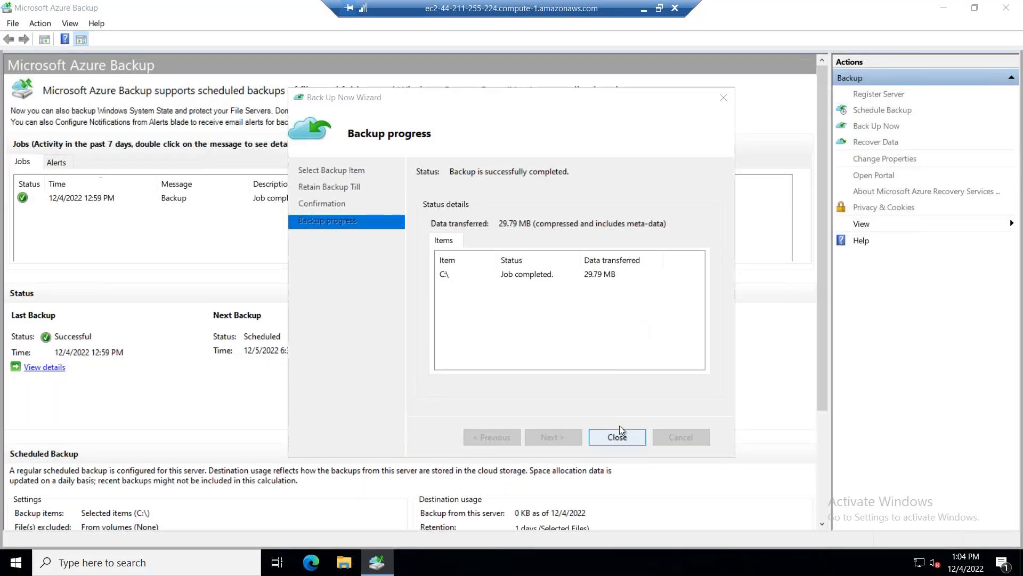
pyautogui.click(617, 437)
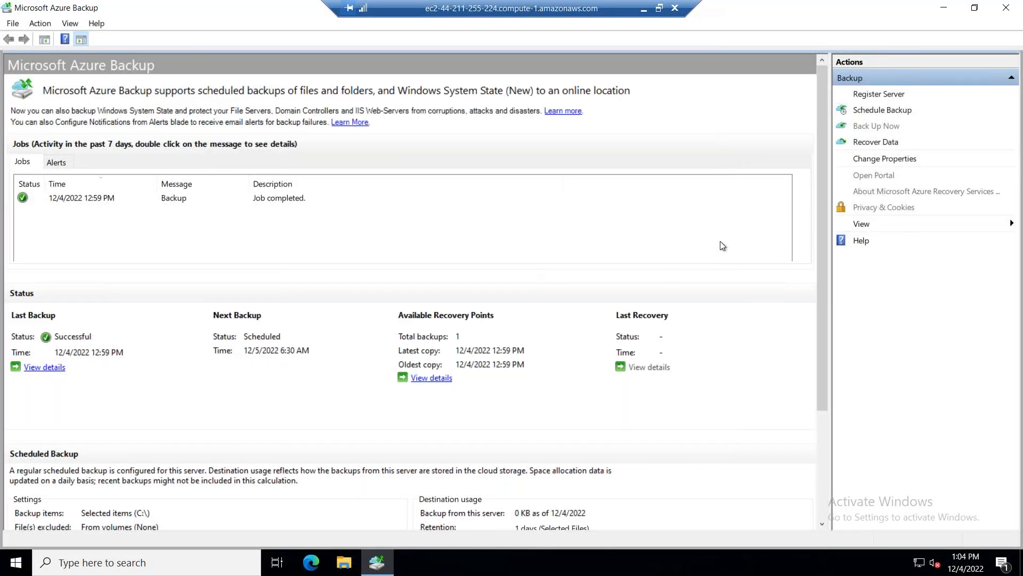
# Step: Reopen Microsoft Azure Backup and mount this server's C:\ recovery point from 12/4/2022 12:59 PM for recovering individual files and folders
pyautogui.click(1000, 7)
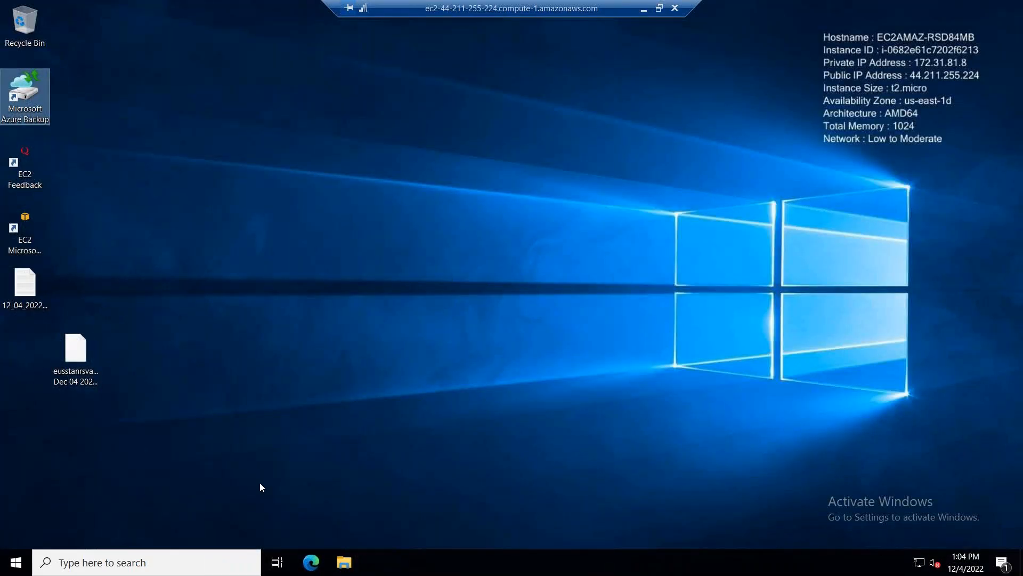
pyautogui.click(16, 562)
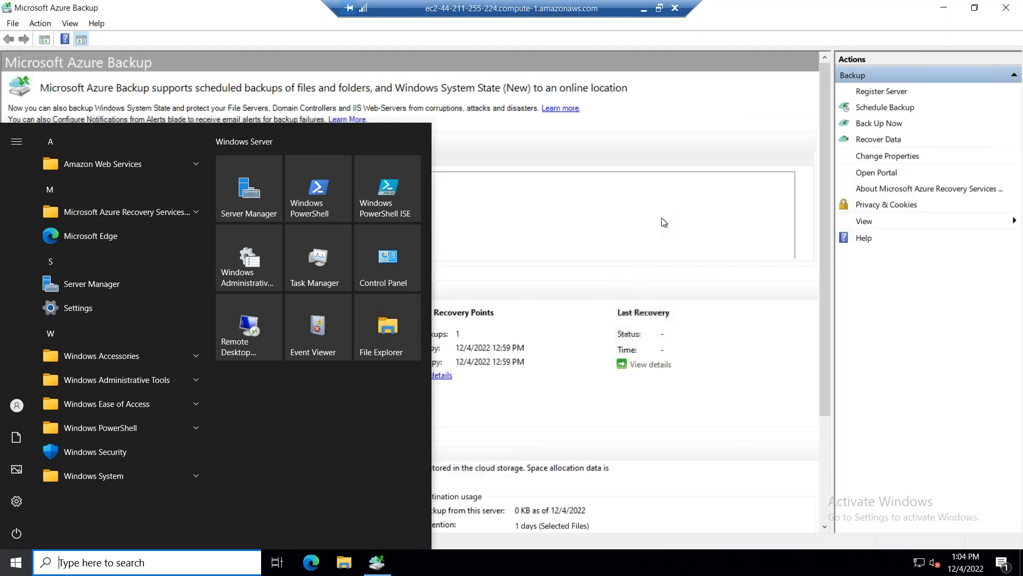
pyautogui.click(883, 140)
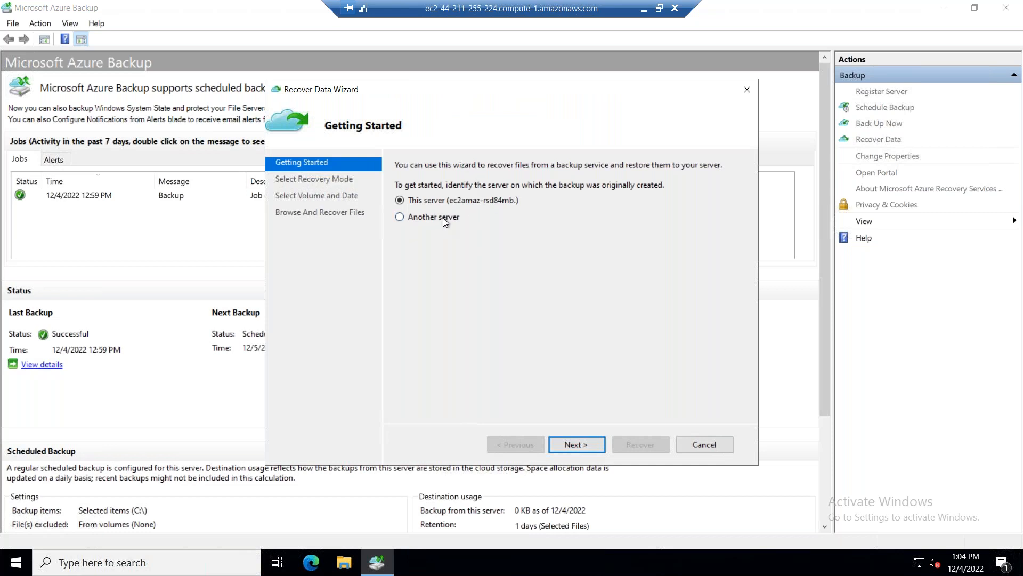
pyautogui.click(578, 450)
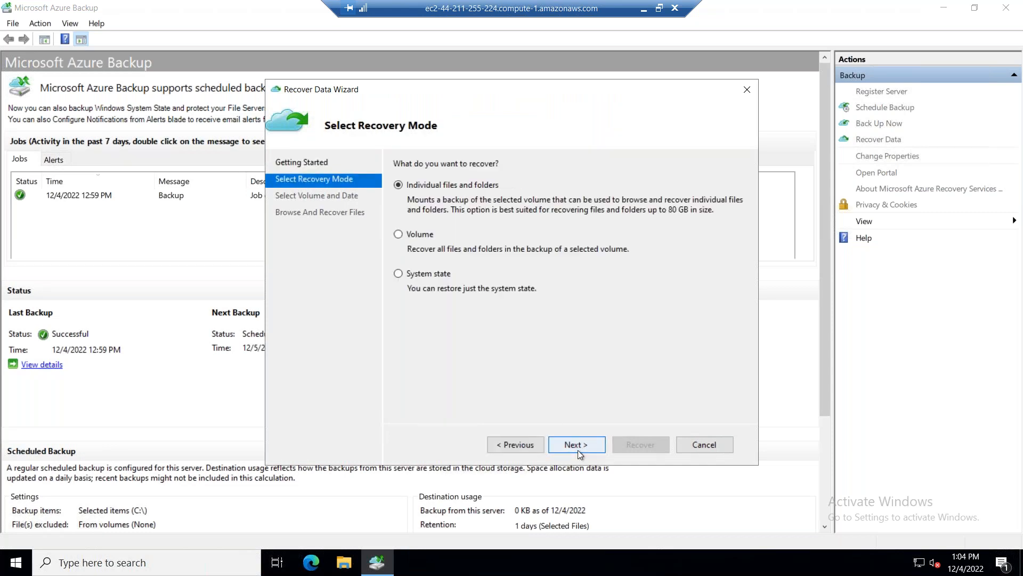
pyautogui.click(578, 450)
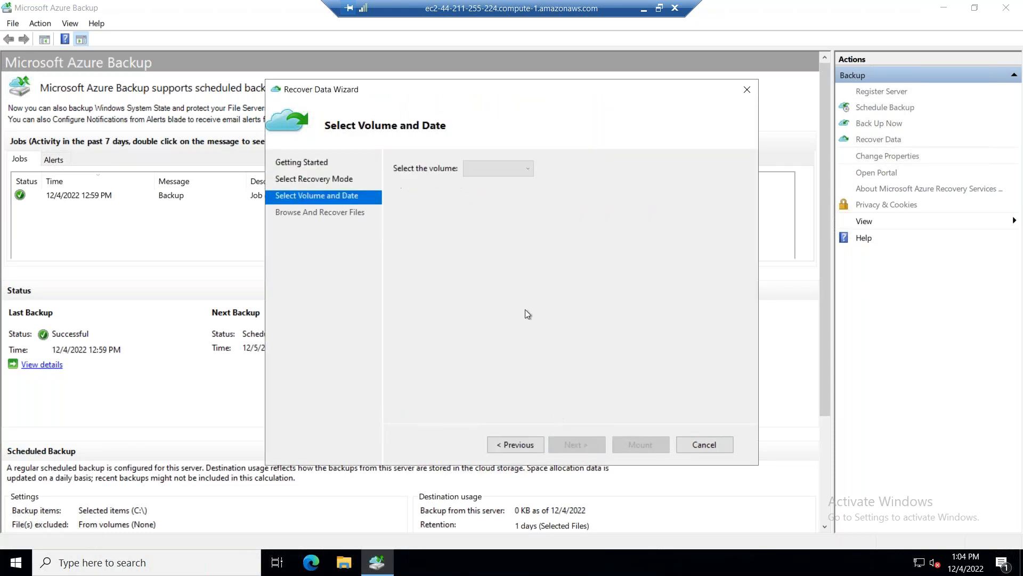
pyautogui.click(504, 168)
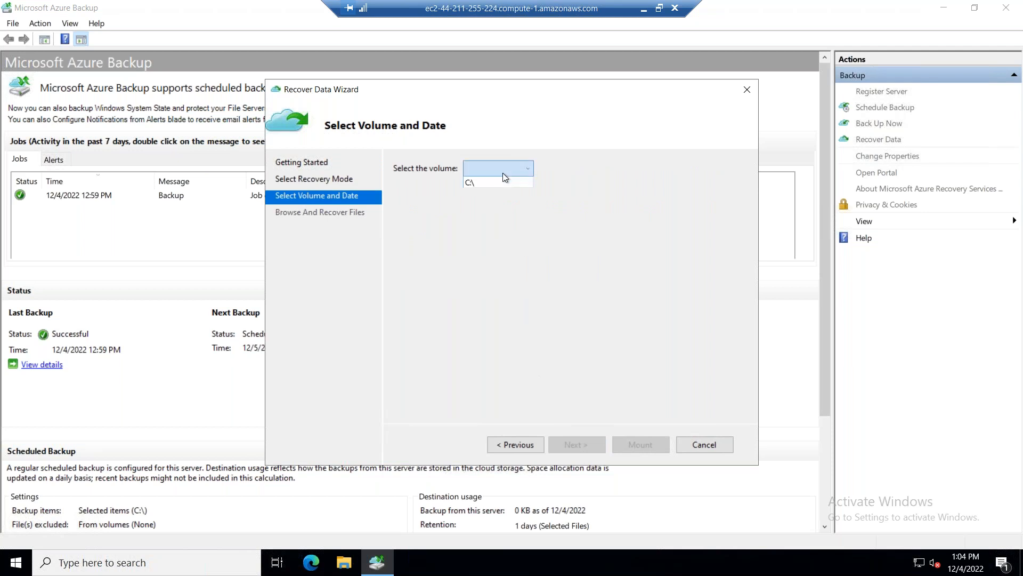
pyautogui.click(494, 183)
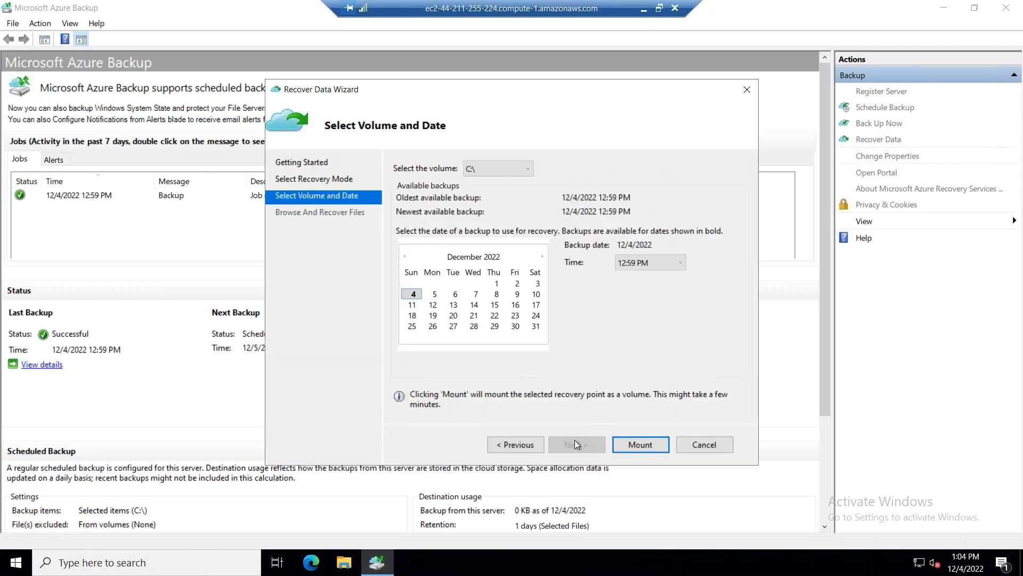
pyautogui.click(625, 442)
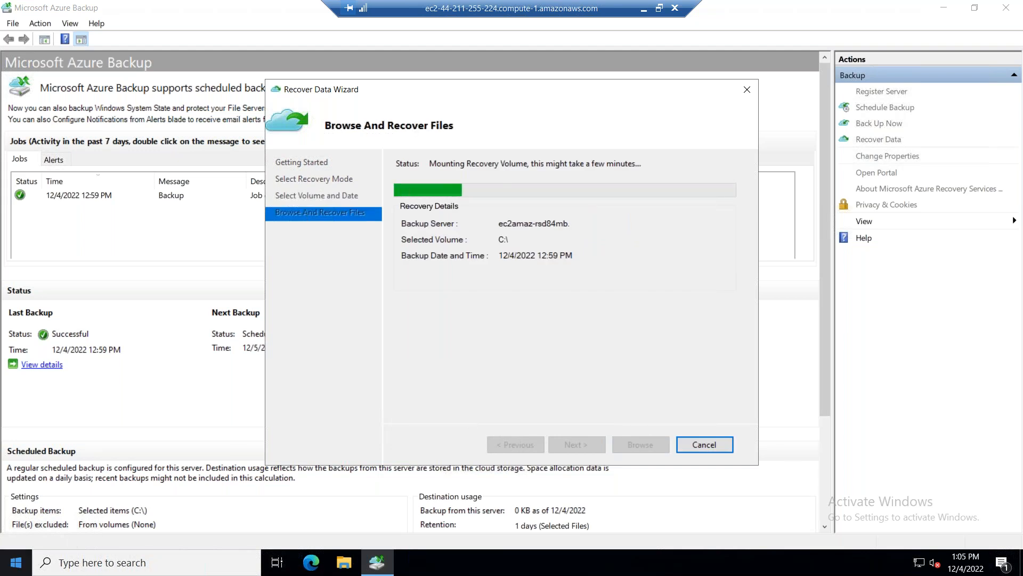
# Step: Open This PC in File Explorer to check the server's drives for the mounted recovery volume
pyautogui.click(16, 562)
pyautogui.click(399, 340)
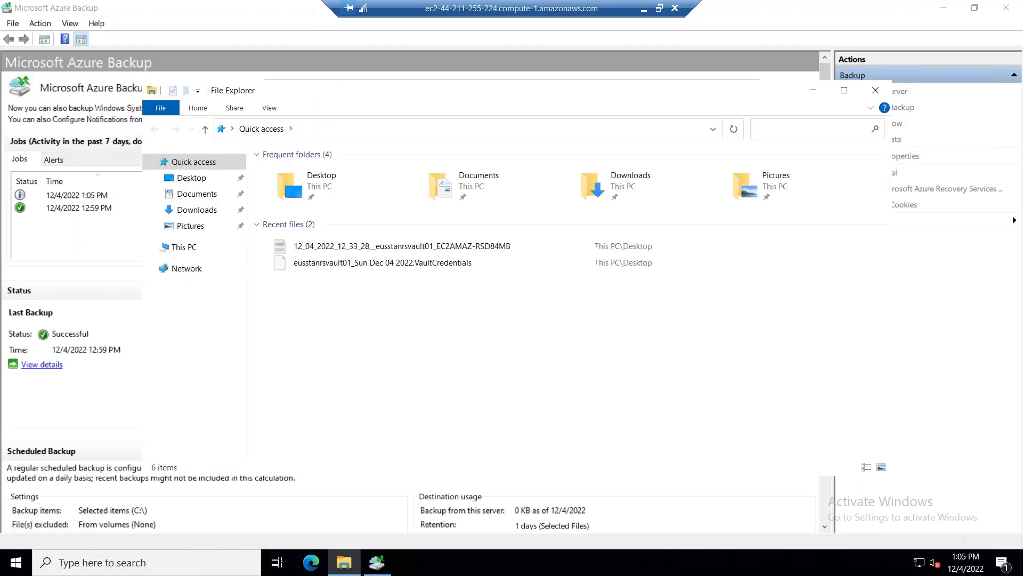
pyautogui.click(184, 247)
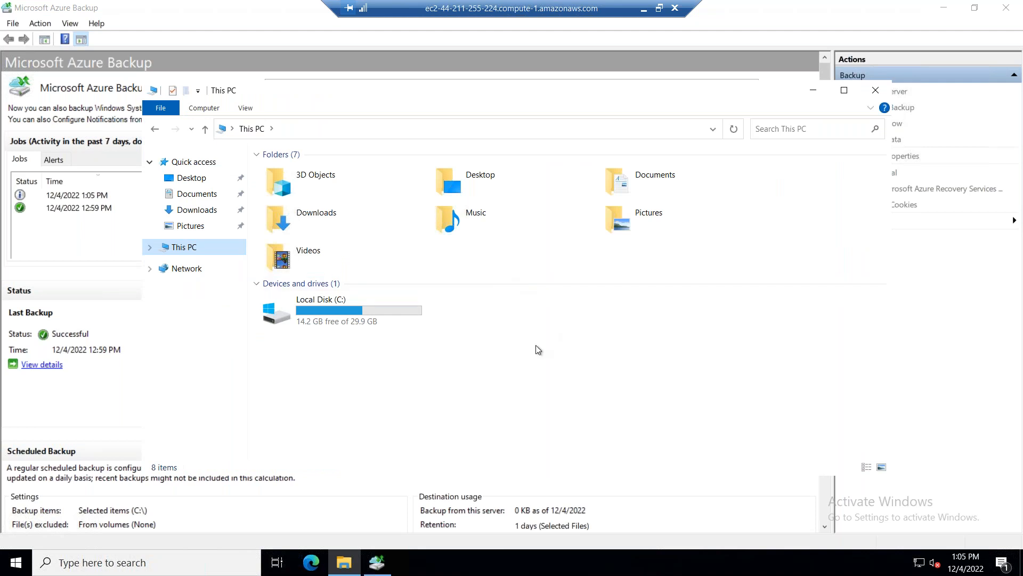
# Step: Switch to the Azure portal in Chrome, open the Recovery Services vault eusstanrsvault01 and collapse the vault list
pyautogui.click(642, 9)
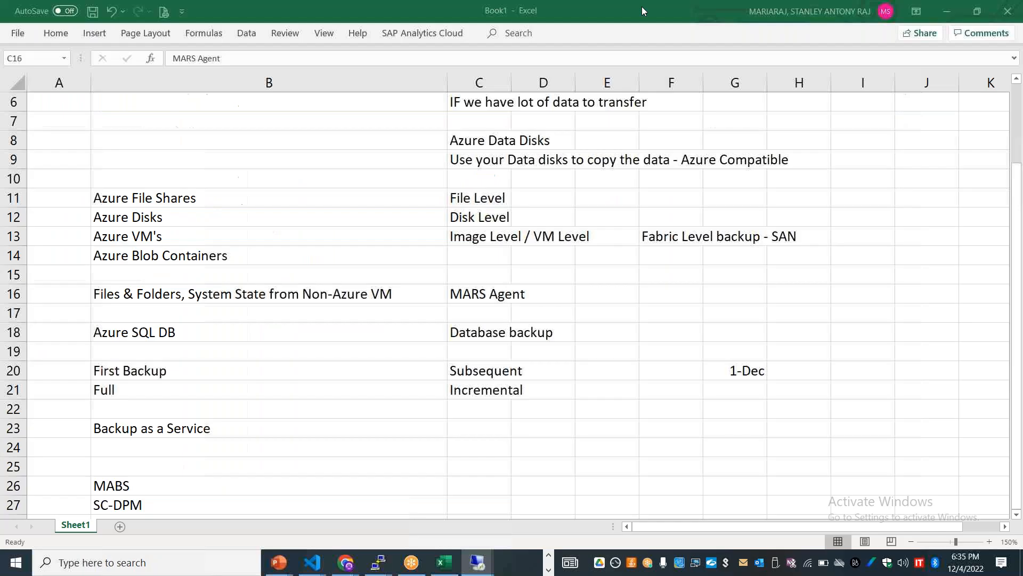
pyautogui.click(312, 422)
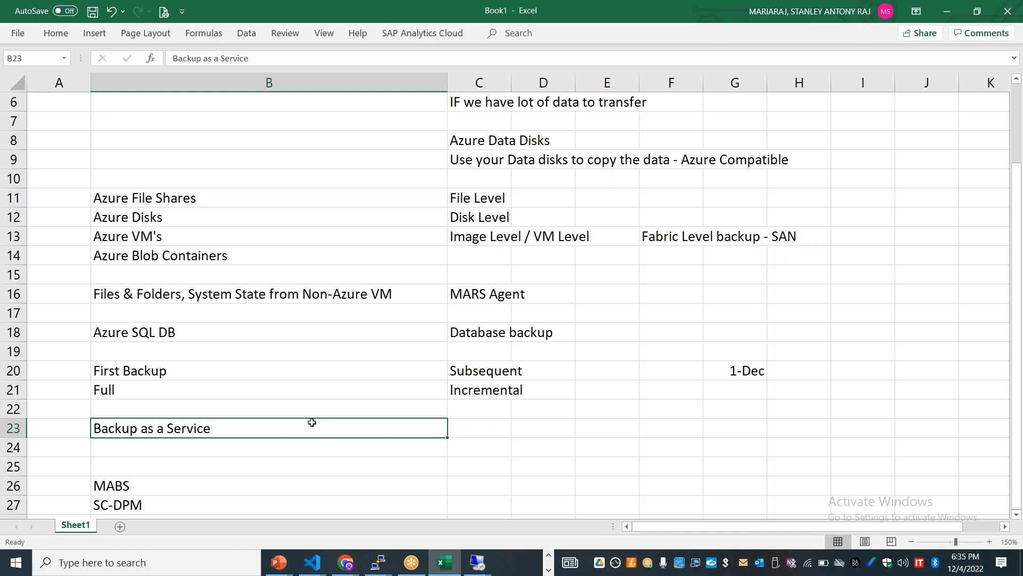
pyautogui.hotkey('alt', 'Tab')
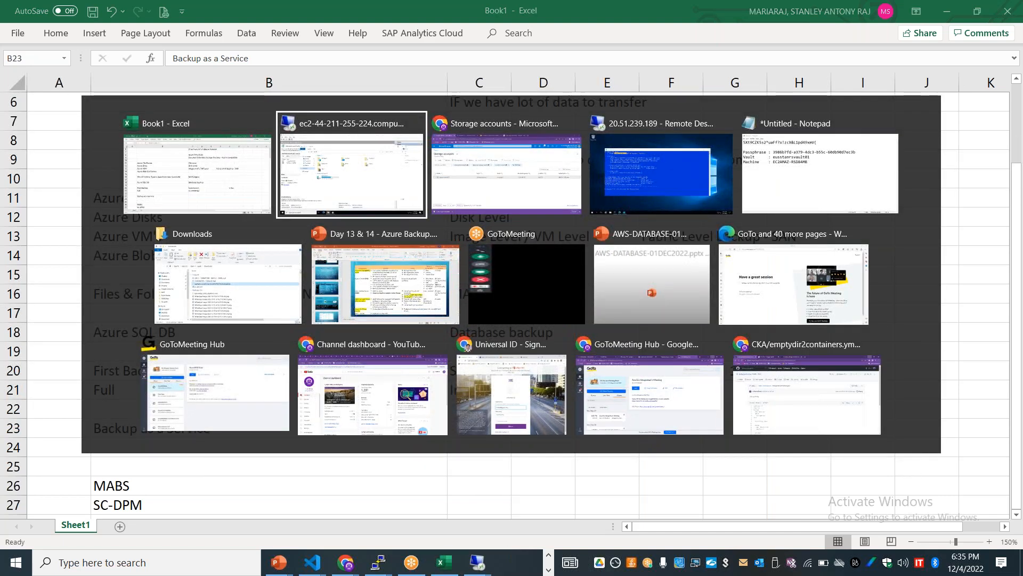
pyautogui.hotkey('alt', 'Tab')
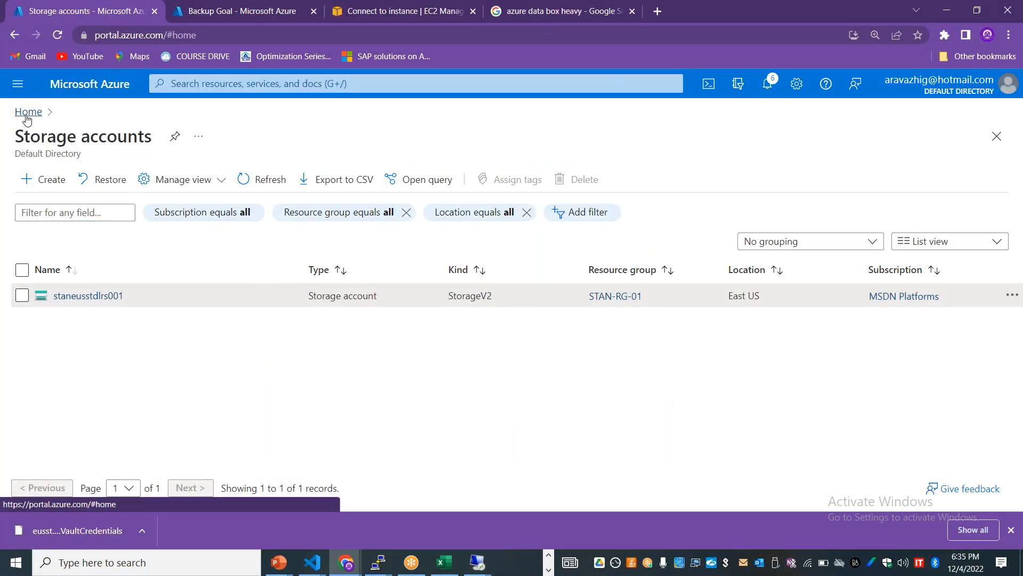
pyautogui.click(30, 108)
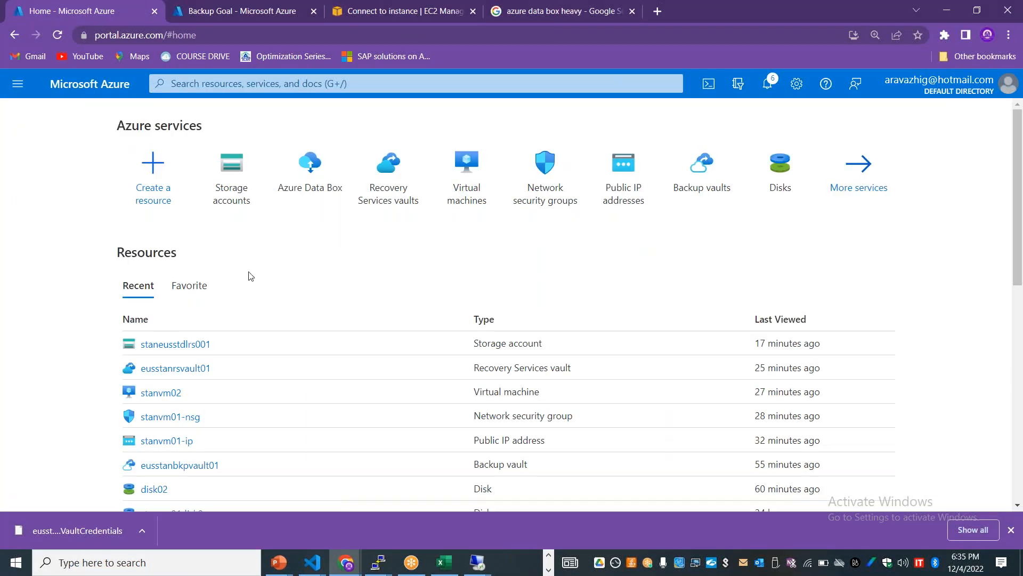
pyautogui.click(392, 198)
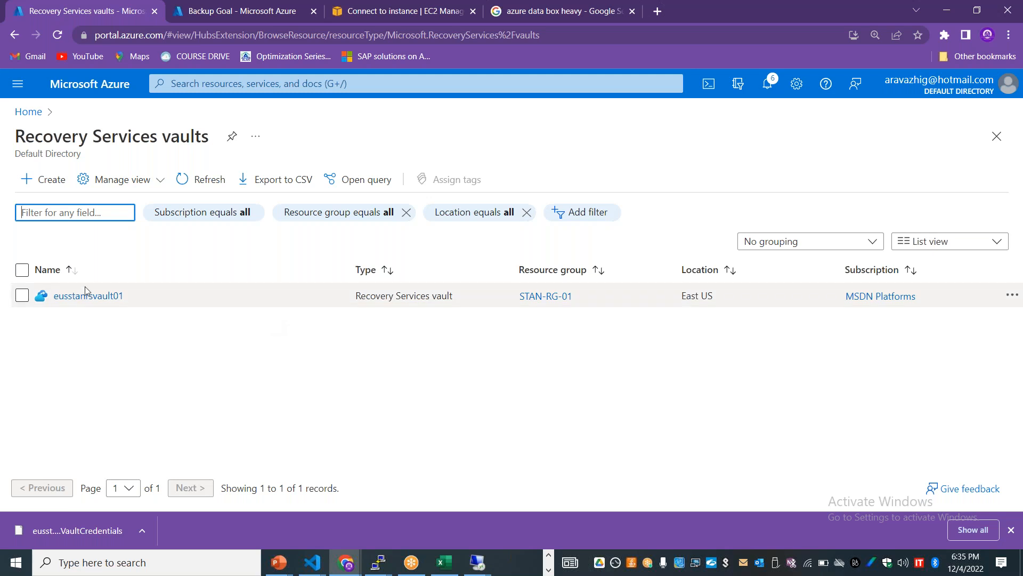
pyautogui.click(104, 295)
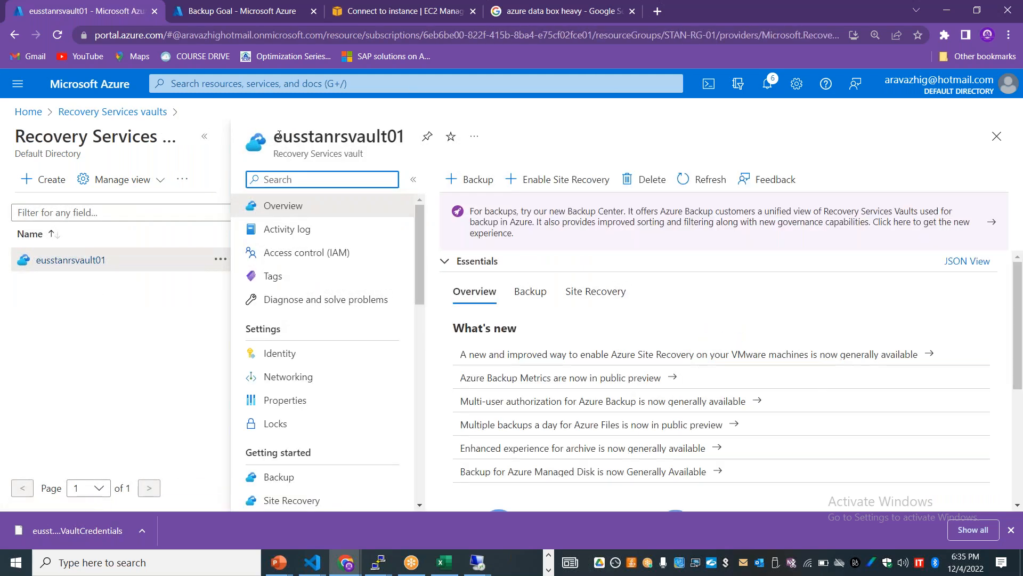
pyautogui.click(207, 139)
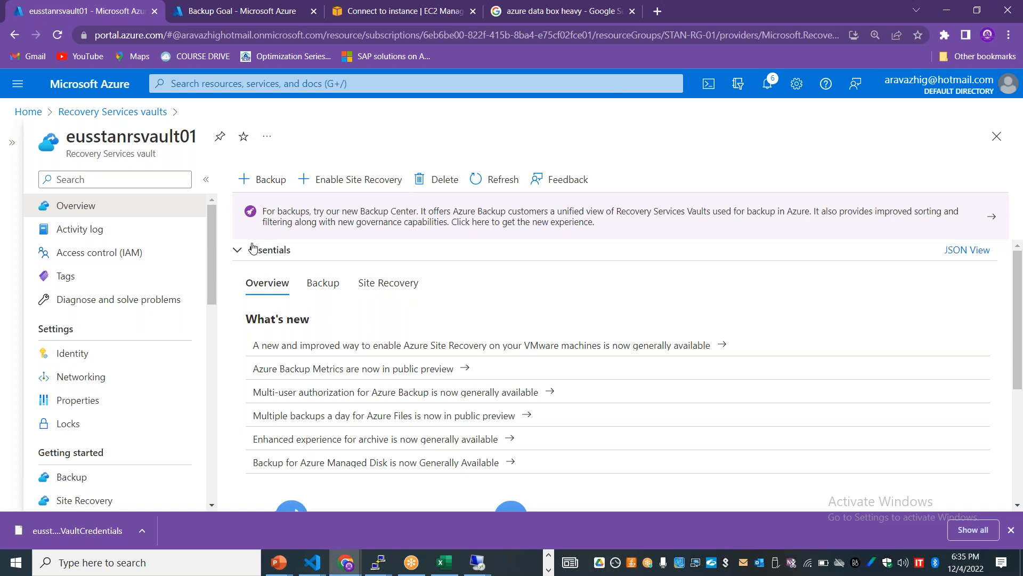
# Step: Open the vault's Site Recovery page and start the Enable replication setup for Azure virtual machines
pyautogui.moveTo(213, 251); pyautogui.dragTo(213, 315)
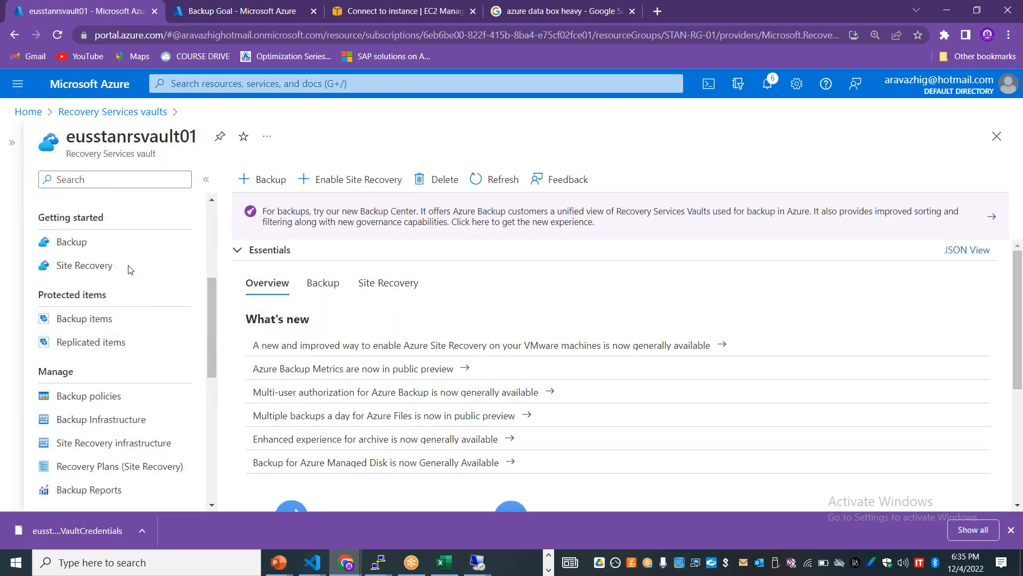
pyautogui.moveTo(157, 156); pyautogui.dragTo(67, 156)
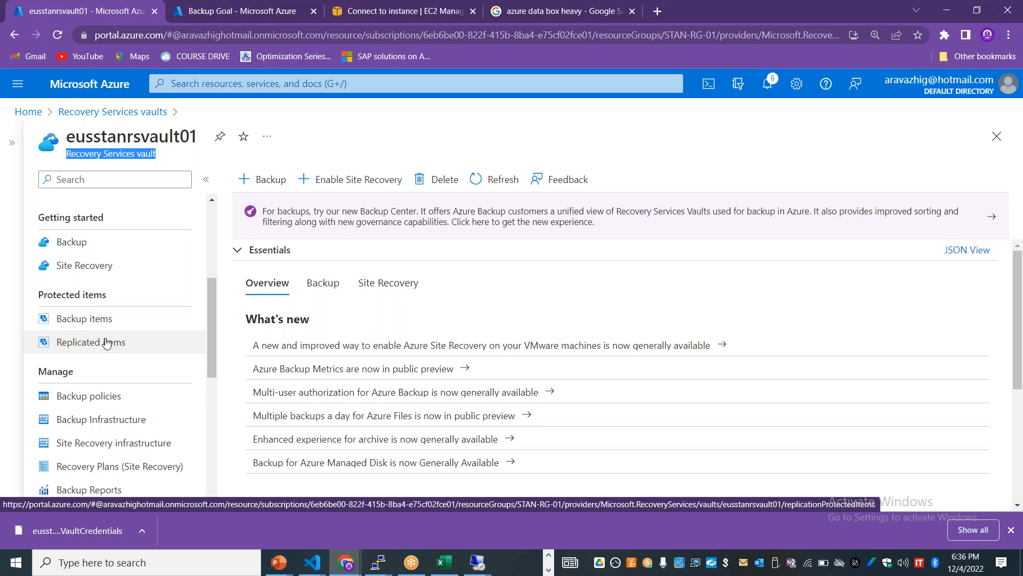
pyautogui.click(332, 180)
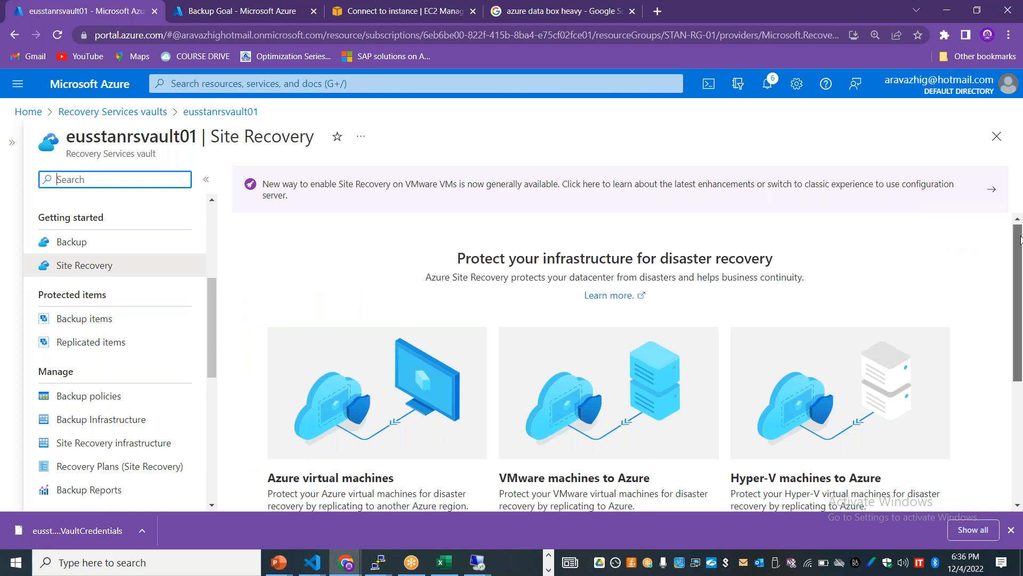
pyautogui.scroll(-2, 1020, 240)
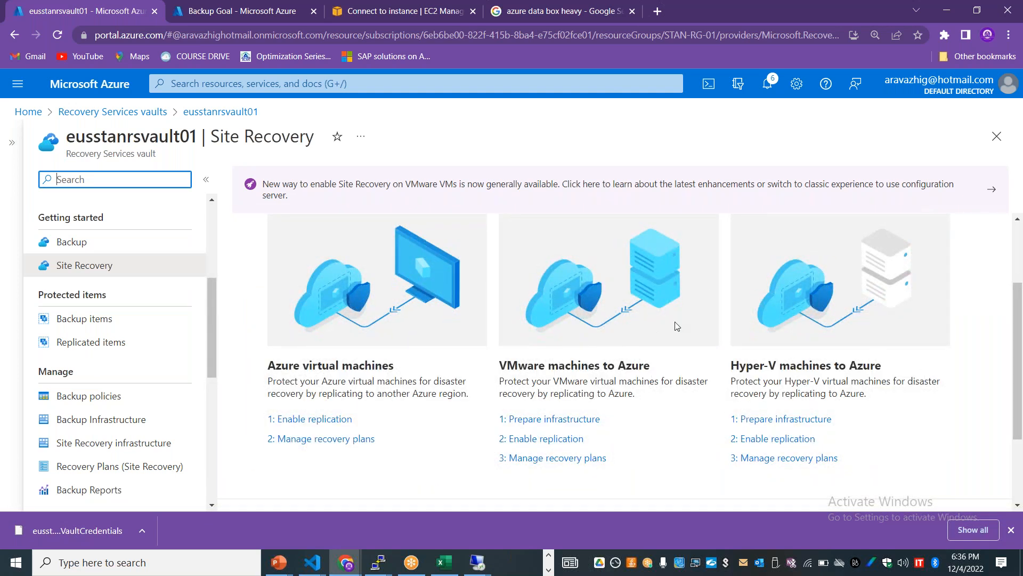
pyautogui.moveTo(395, 366); pyautogui.dragTo(268, 368)
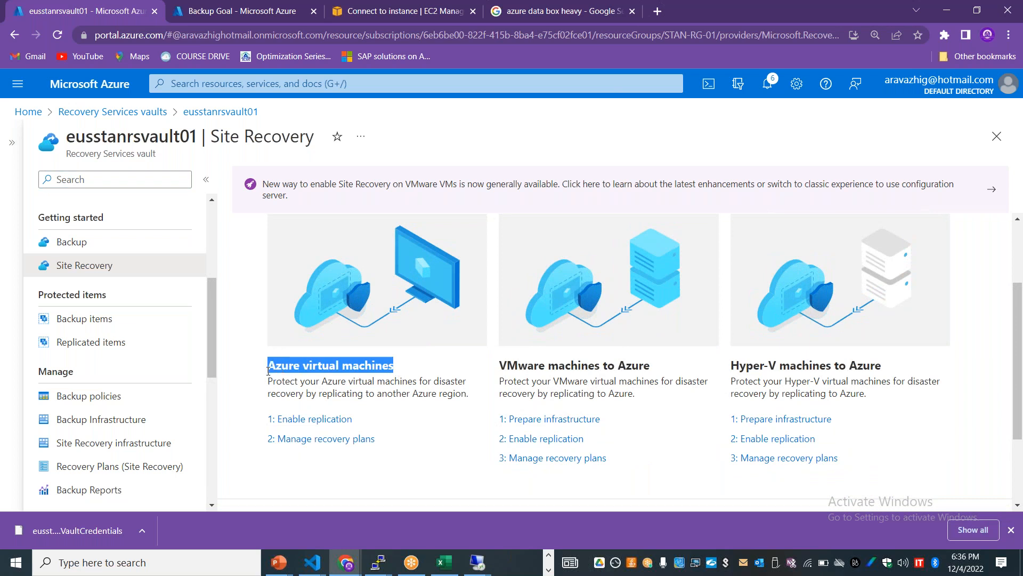
pyautogui.click(323, 419)
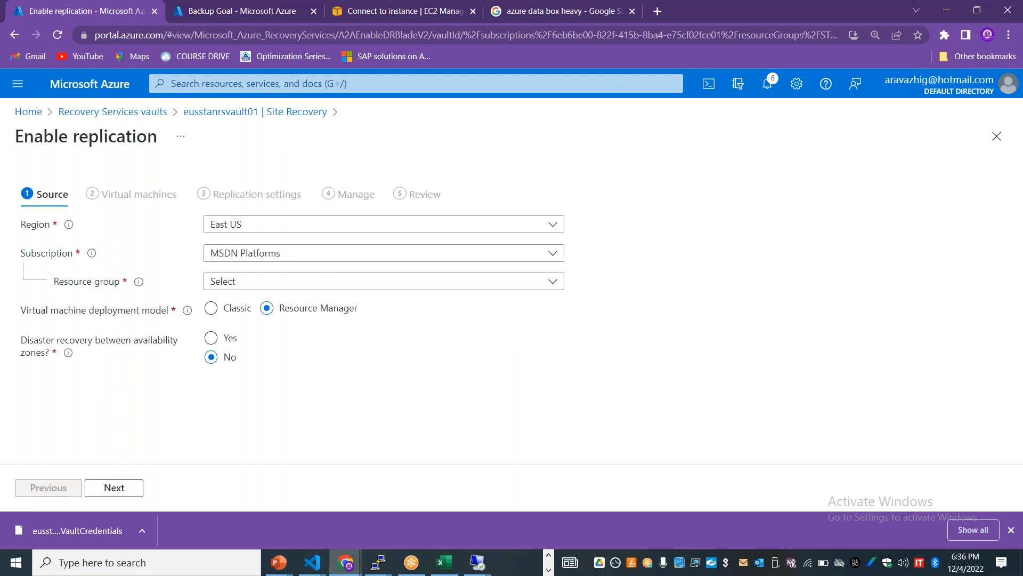
# Step: Set the replication source resource group to STAN-RG-01 and select the virtual machine stanvm02 for replication
pyautogui.click(266, 282)
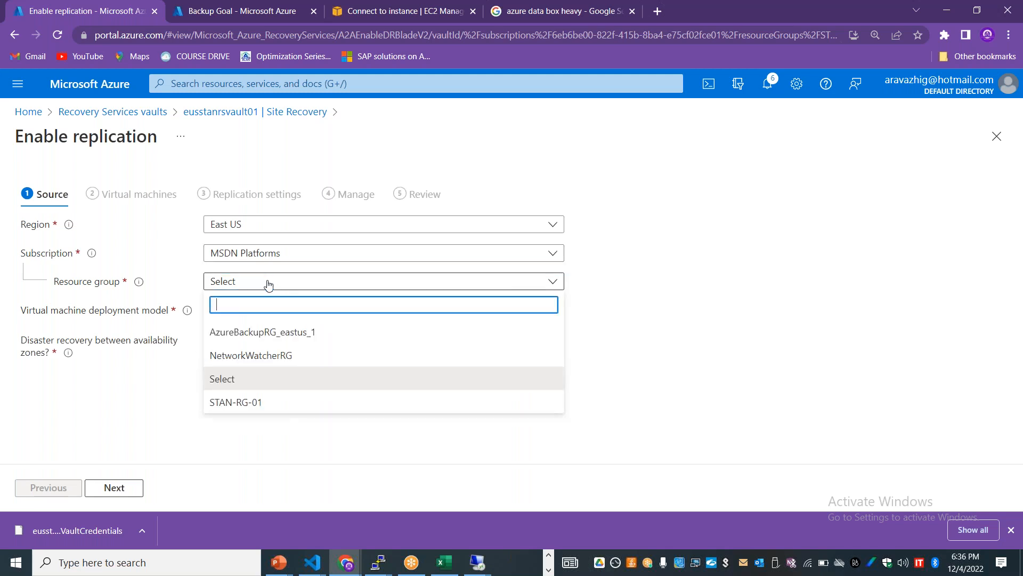
pyautogui.click(259, 403)
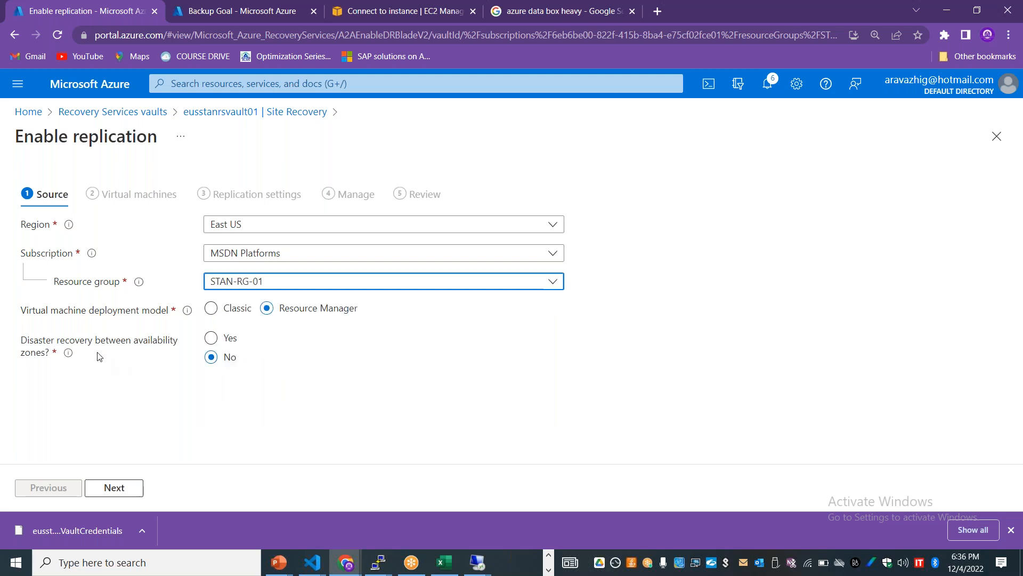
pyautogui.moveTo(22, 338); pyautogui.dragTo(53, 360)
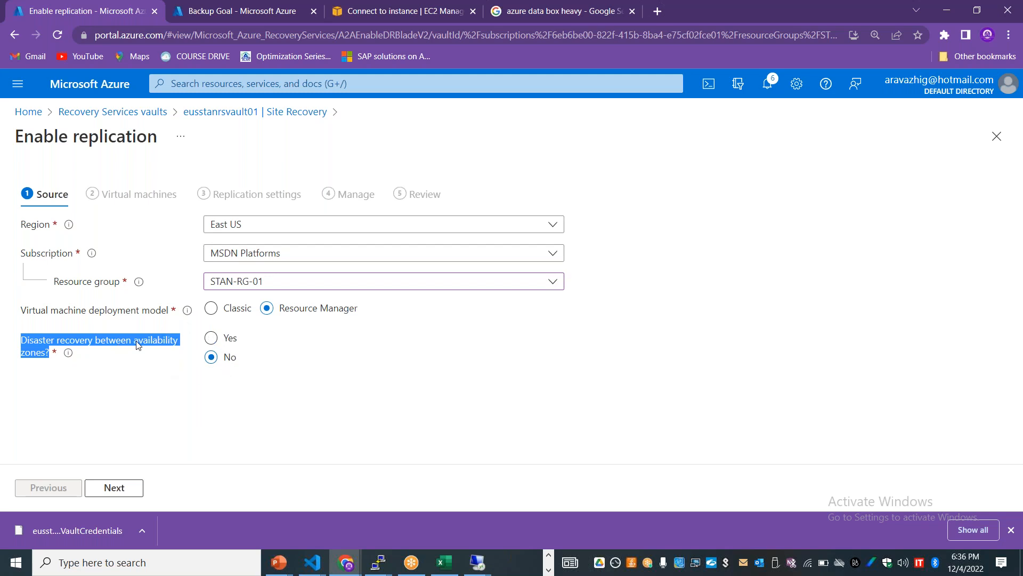
pyautogui.click(104, 492)
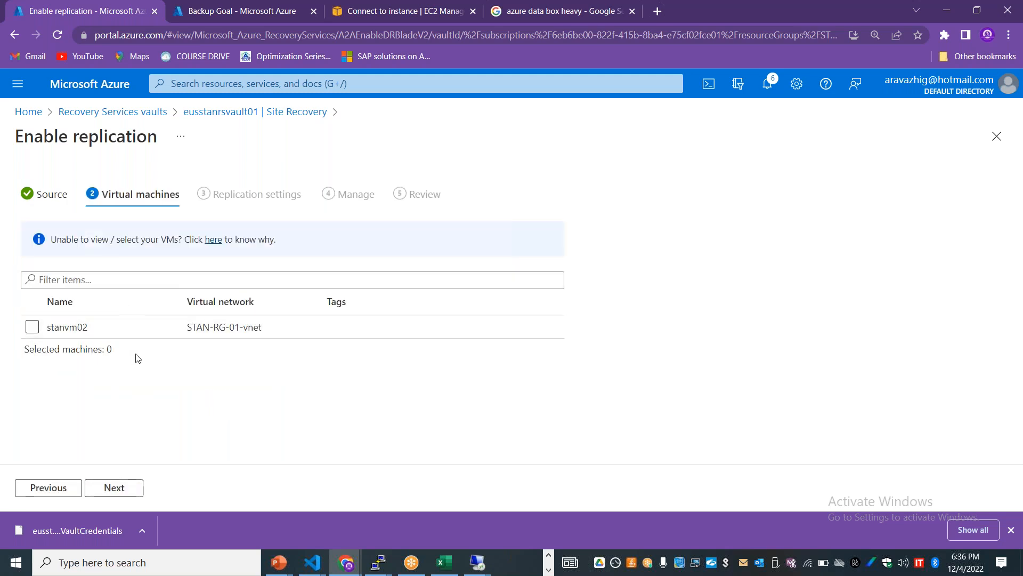
pyautogui.click(32, 328)
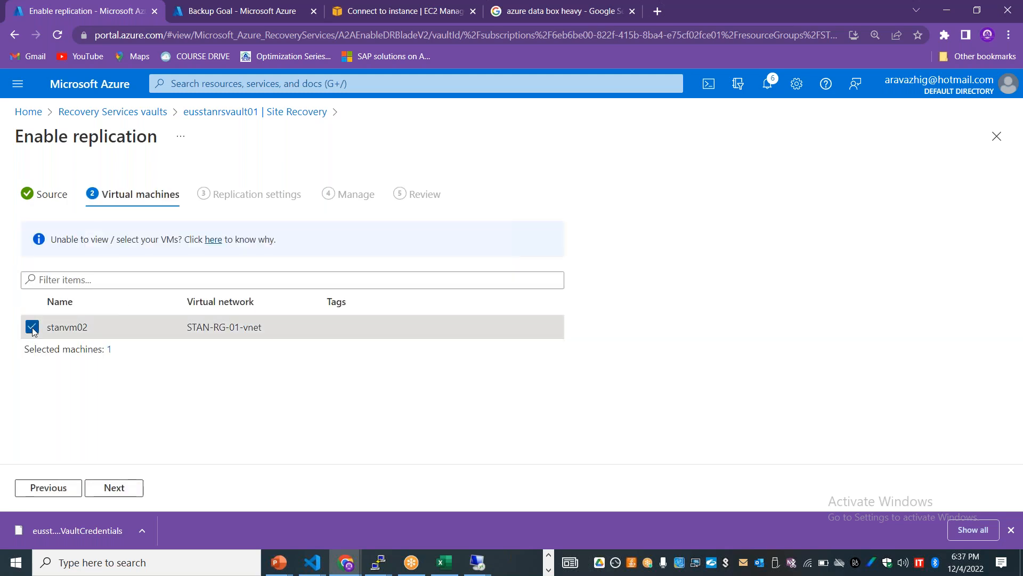
pyautogui.click(118, 488)
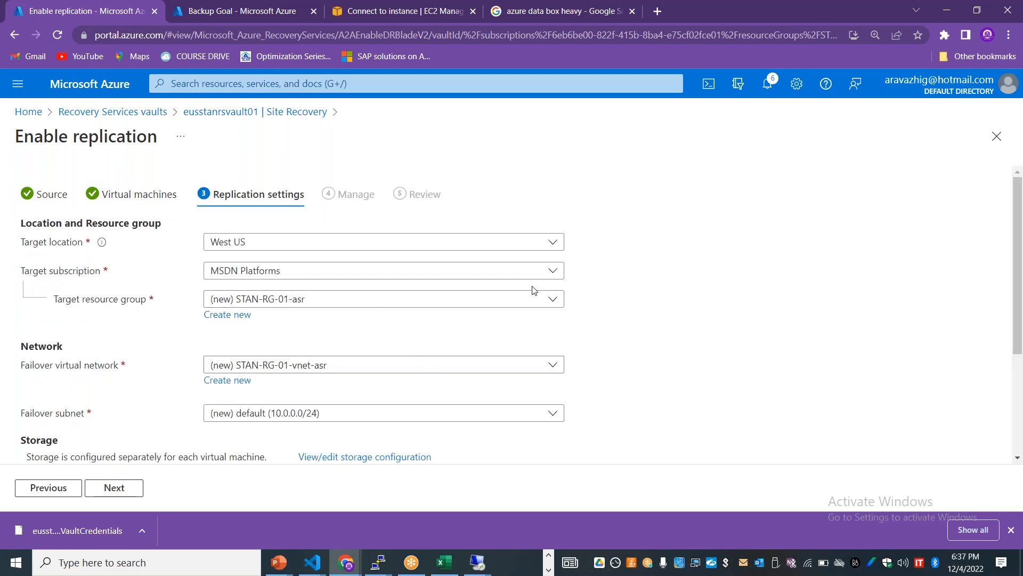
# Step: Review the replication settings for location, network, storage and capacity, browsing the target regions and keeping West US
pyautogui.scroll(-2, 1020, 218)
pyautogui.scroll(-1, 1020, 219)
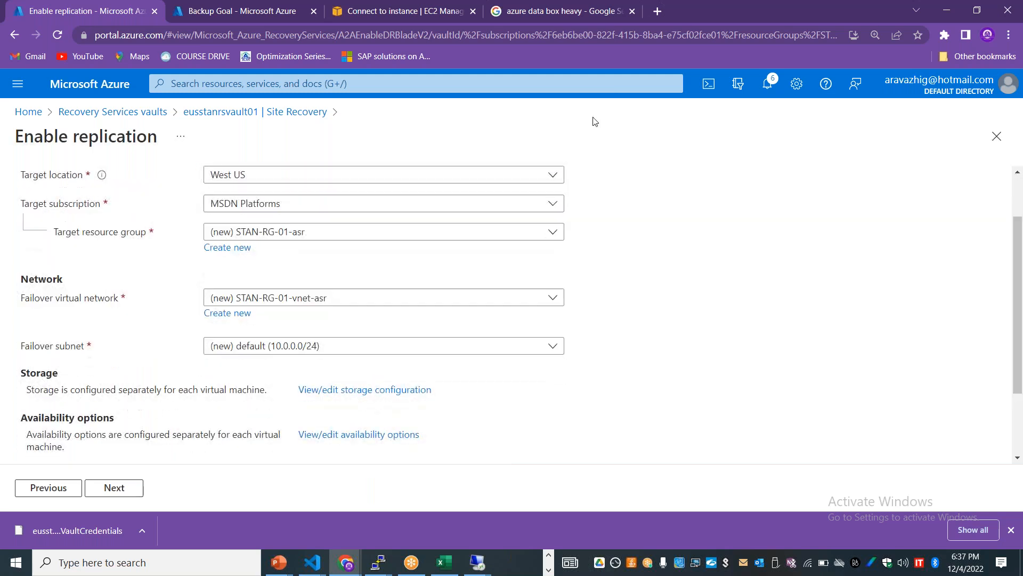
pyautogui.click(336, 176)
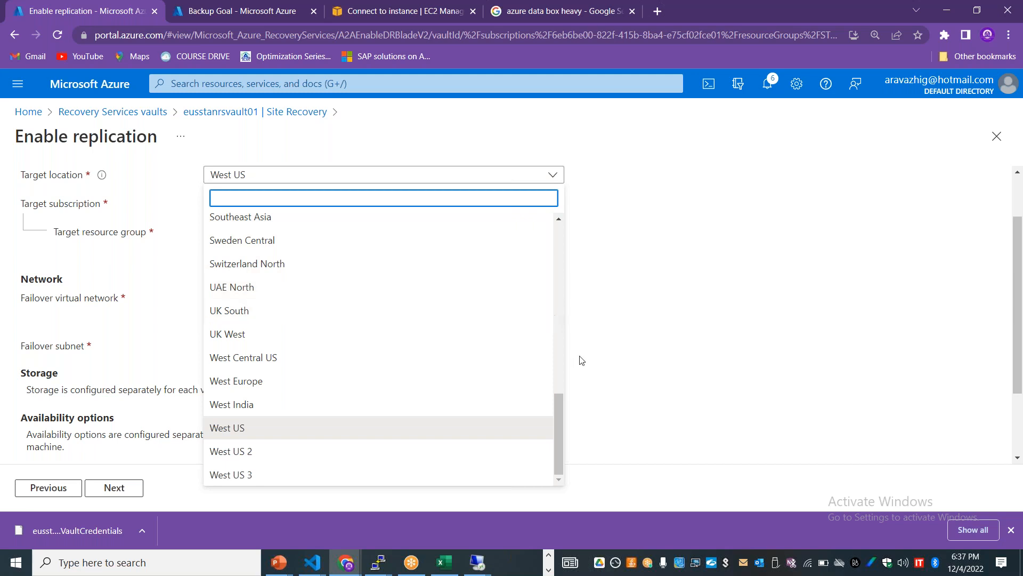
pyautogui.moveTo(559, 409)
pyautogui.mouseDown()
pyautogui.moveTo(564, 196)
pyautogui.moveTo(563, 429)
pyautogui.mouseUp()
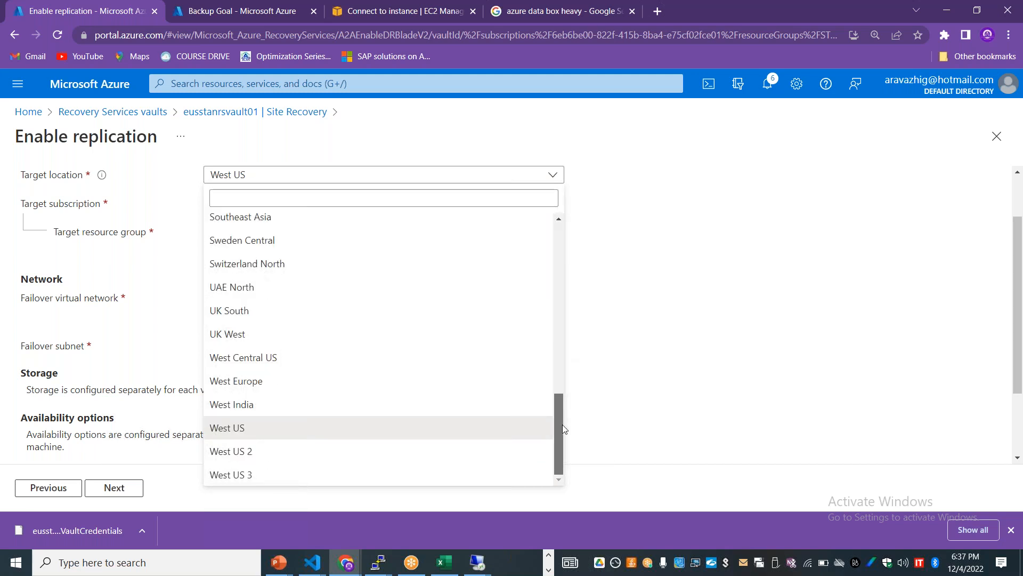
pyautogui.click(366, 427)
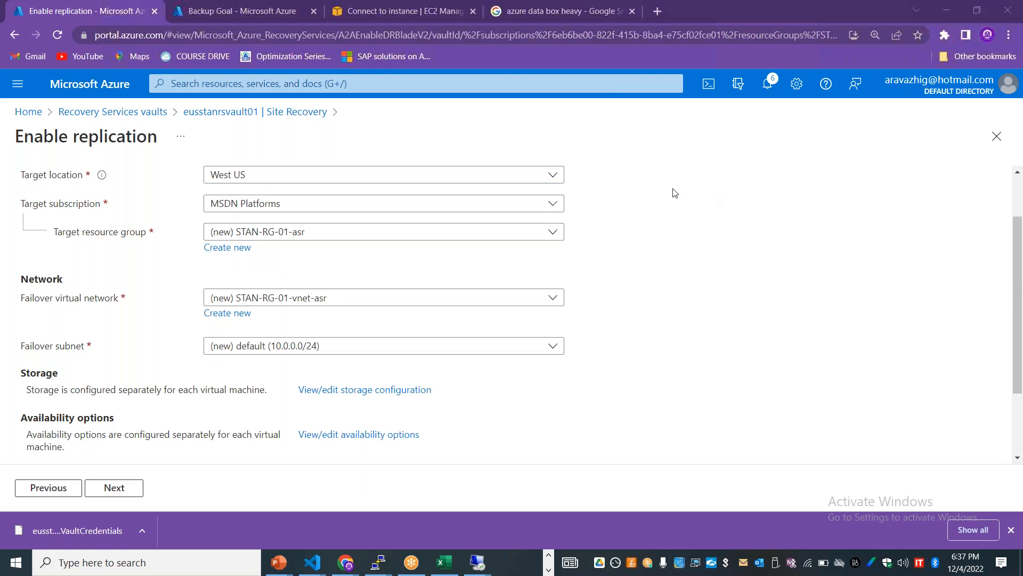
pyautogui.moveTo(1022, 249); pyautogui.dragTo(1022, 368)
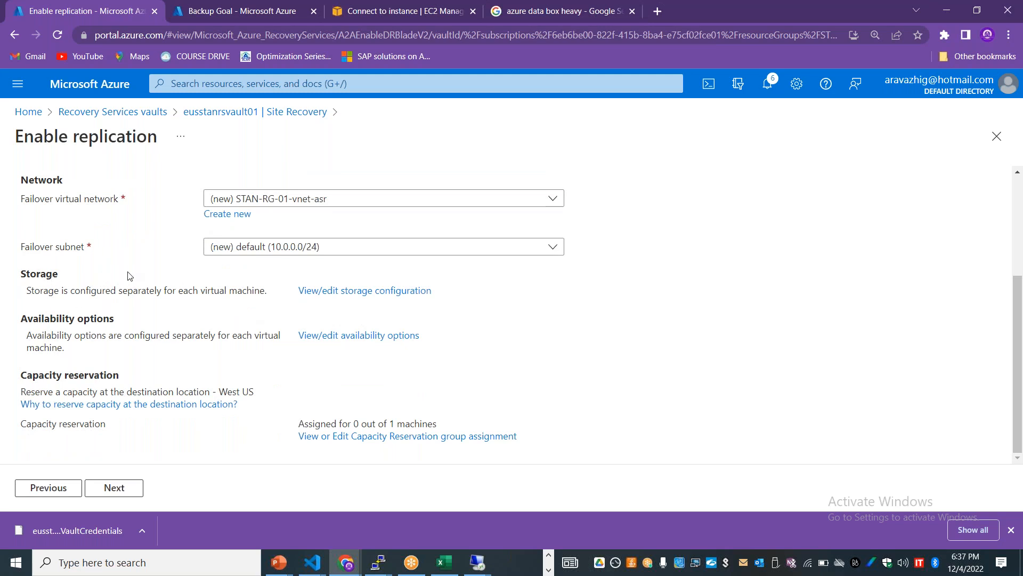
# Step: Proceed to the Manage stage and examine the replication policy, replication group and extension settings
pyautogui.click(114, 491)
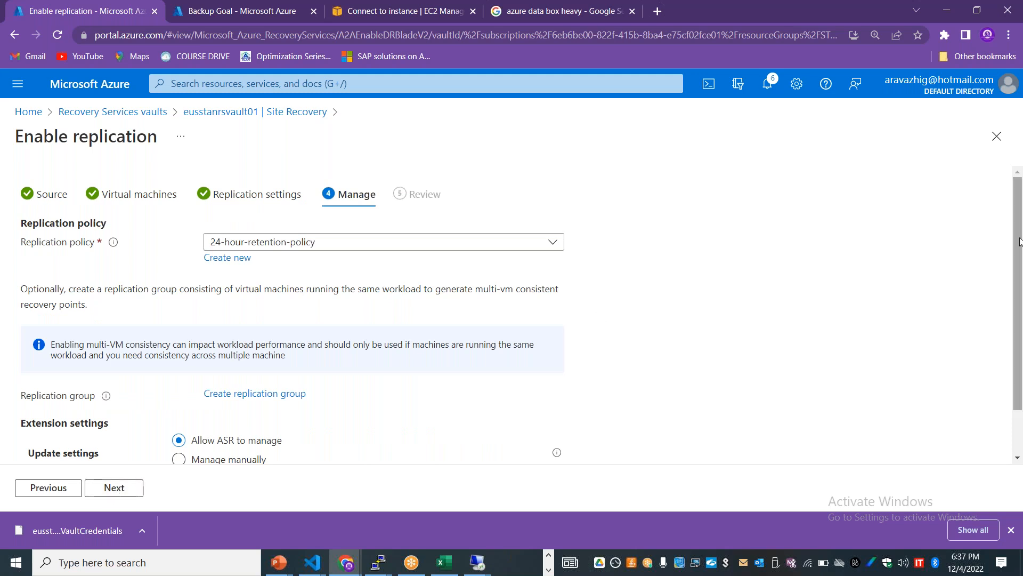
pyautogui.moveTo(1018, 252); pyautogui.dragTo(1021, 388)
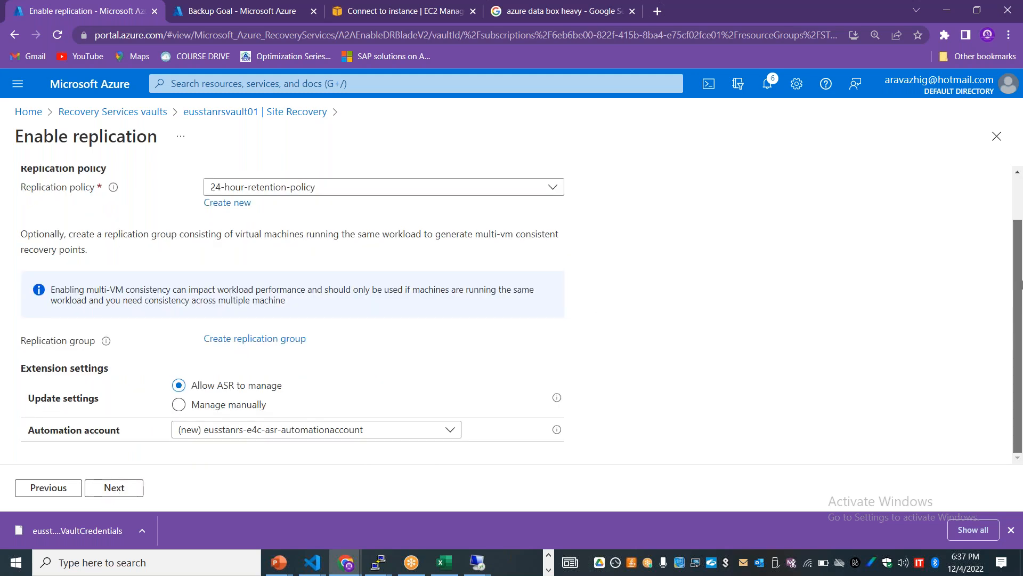
pyautogui.moveTo(1022, 285); pyautogui.dragTo(1022, 178)
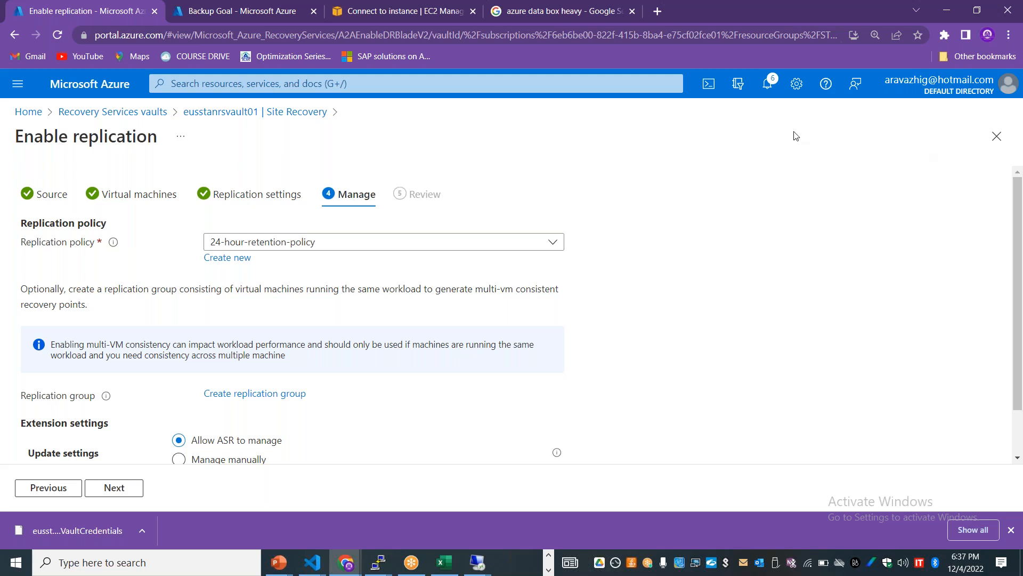
# Step: Check the recent portal notifications and leave the Enable replication setup, returning to the portal home page
pyautogui.click(769, 91)
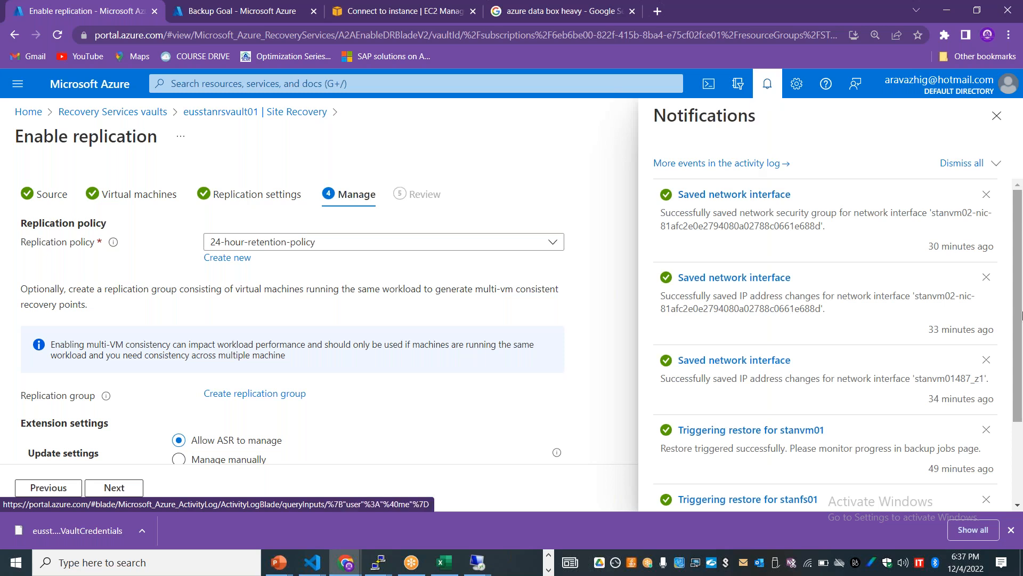
pyautogui.scroll(-2, 672, 429)
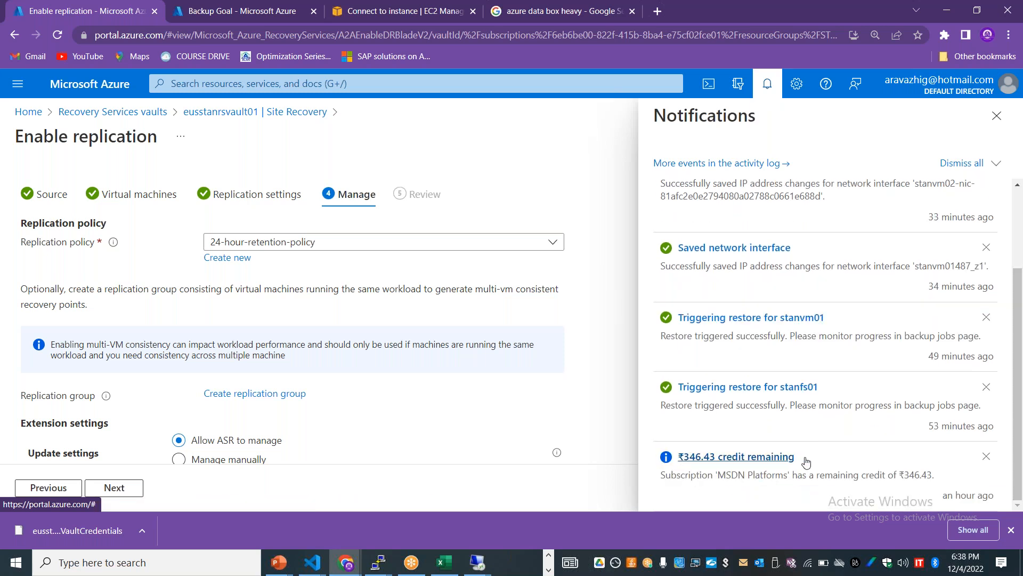
pyautogui.click(996, 116)
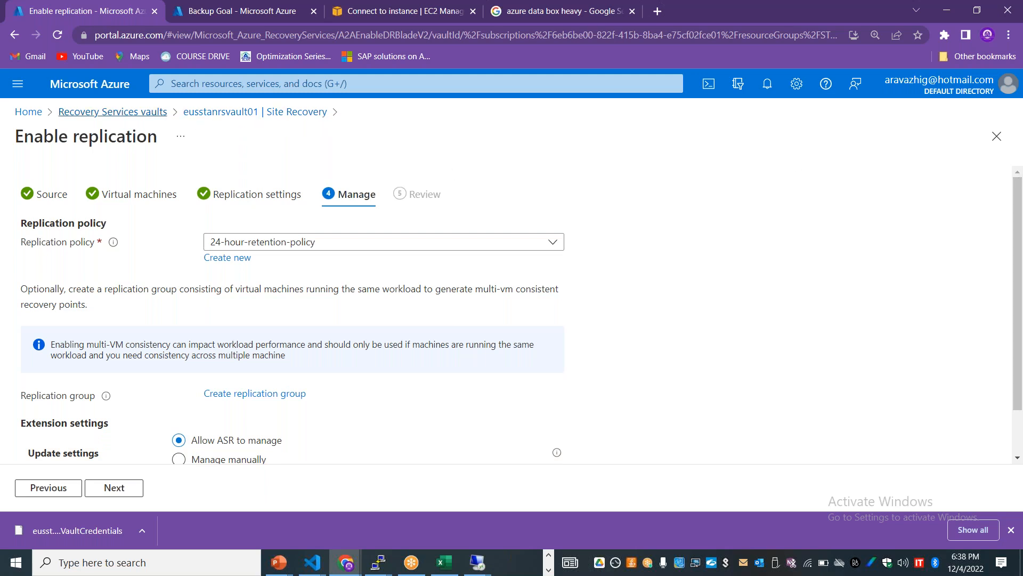
pyautogui.click(139, 114)
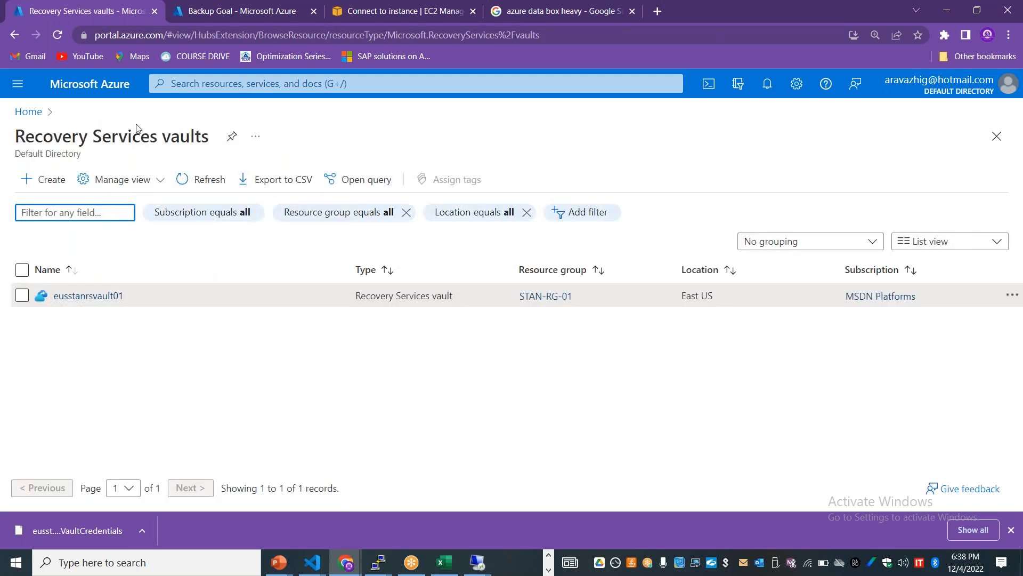
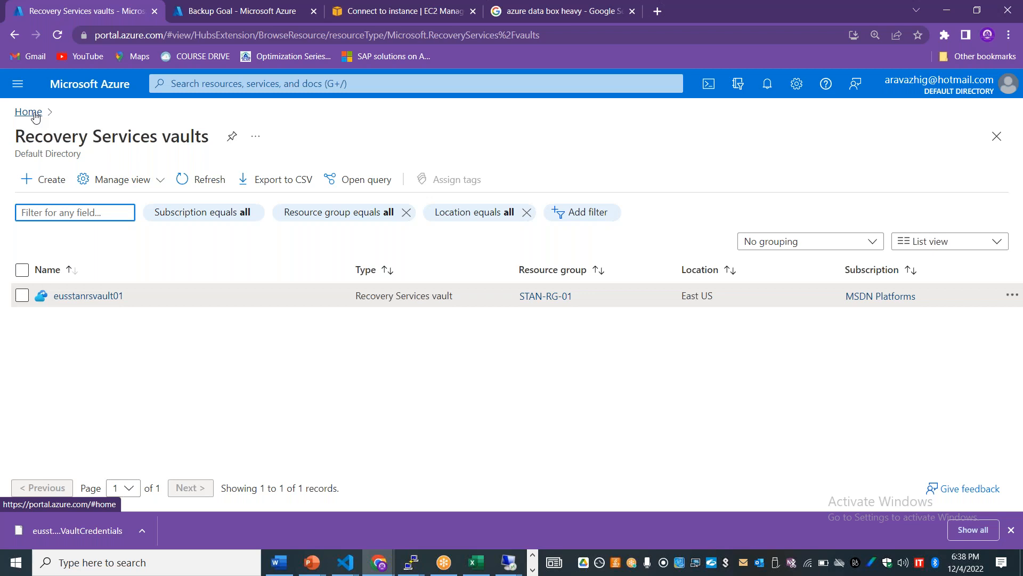
pyautogui.click(29, 112)
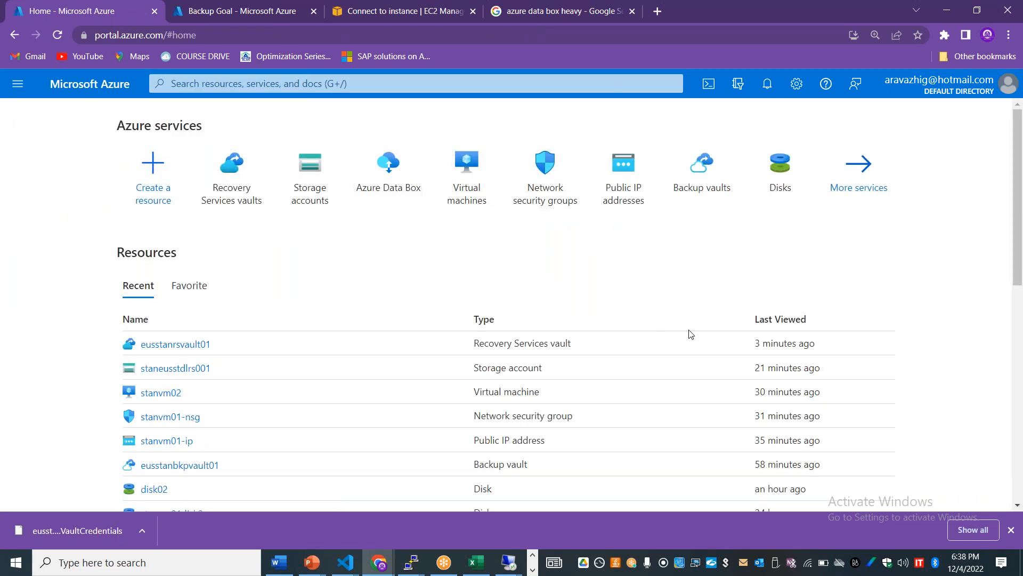
# Step: Switch to the EC2 server's remote desktop session and inspect the contents of drives D: and C: in File Explorer
pyautogui.moveTo(509, 561)
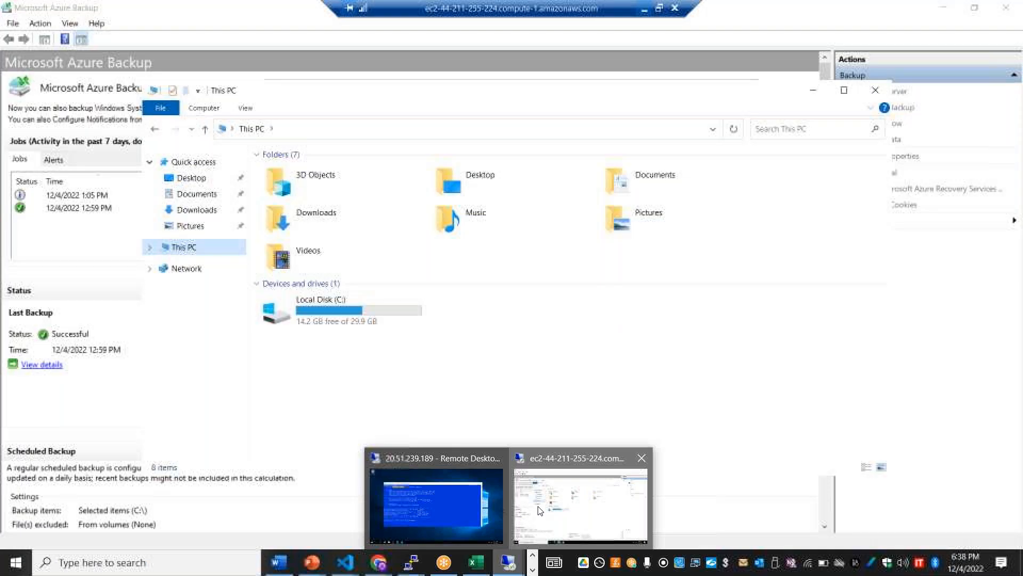
pyautogui.click(459, 529)
pyautogui.doubleClick(518, 310)
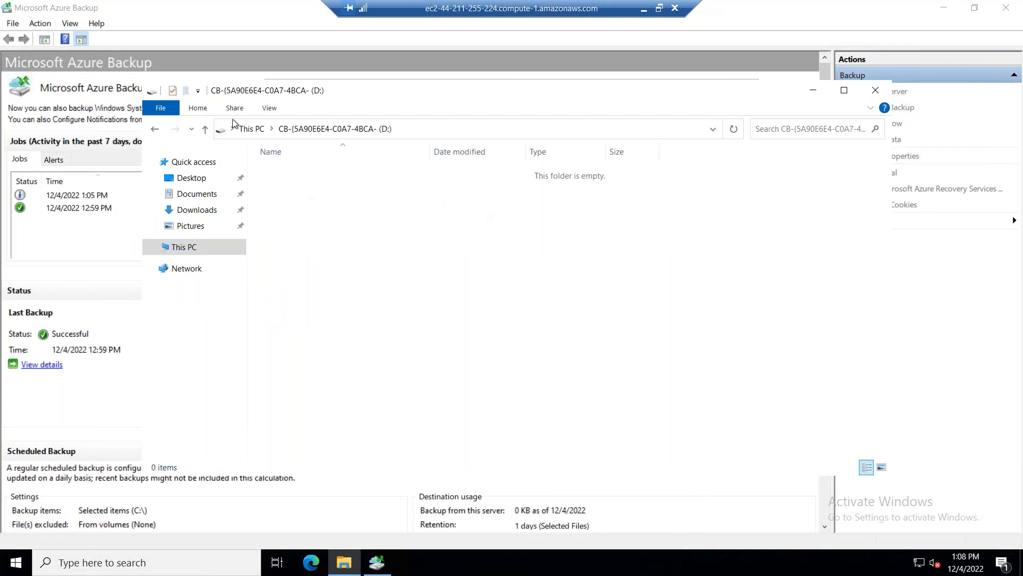
pyautogui.click(155, 129)
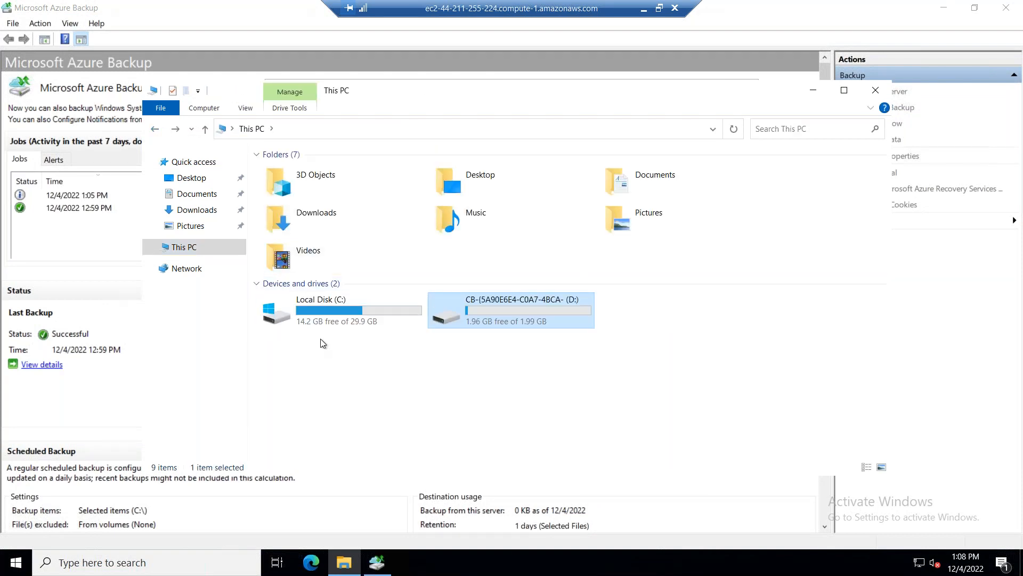
pyautogui.doubleClick(328, 313)
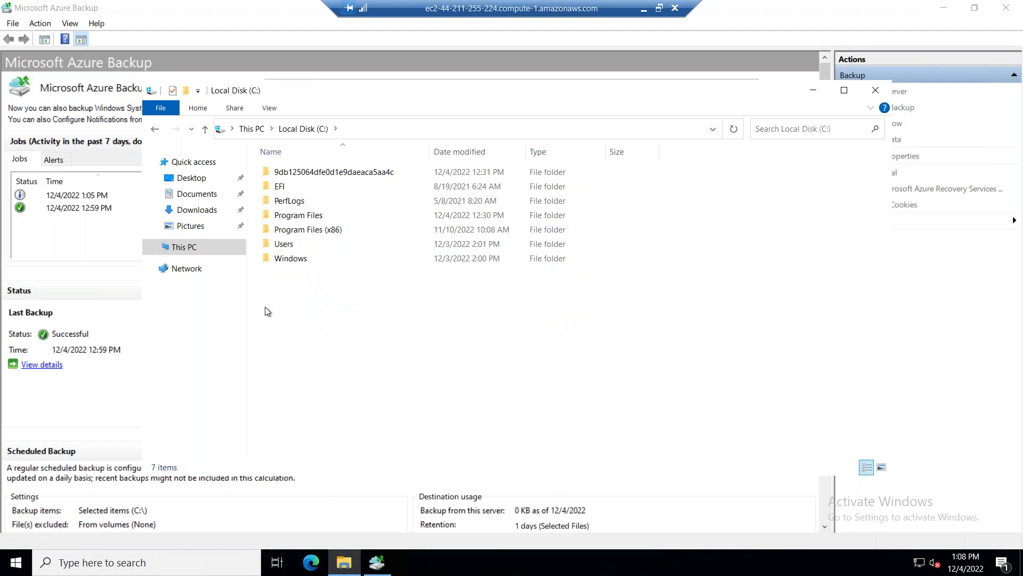
pyautogui.click(203, 247)
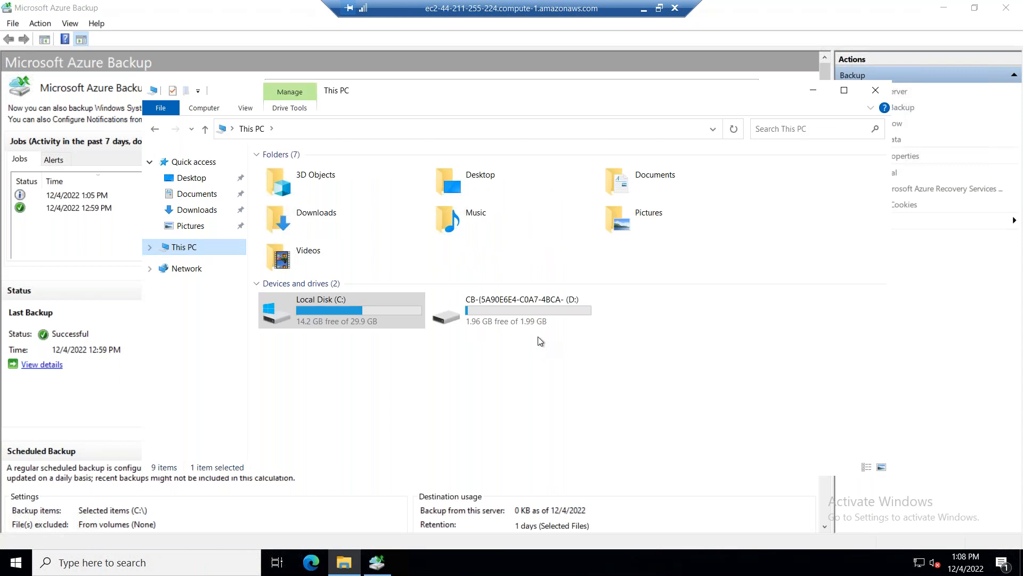
# Step: Unmount the recovery volume D:\ in the Recover Data Wizard and end the current recovery
pyautogui.click(369, 570)
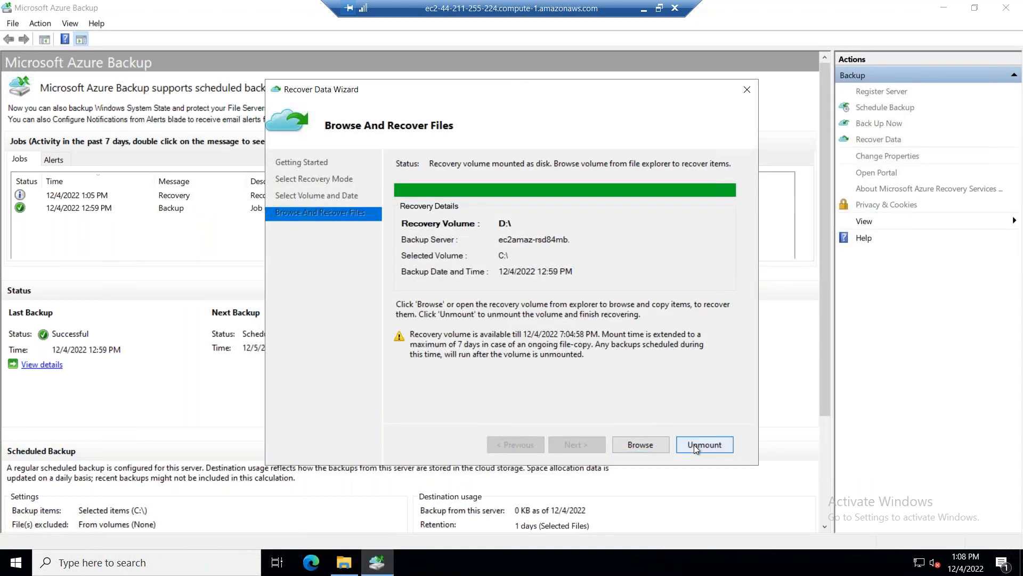
pyautogui.click(693, 444)
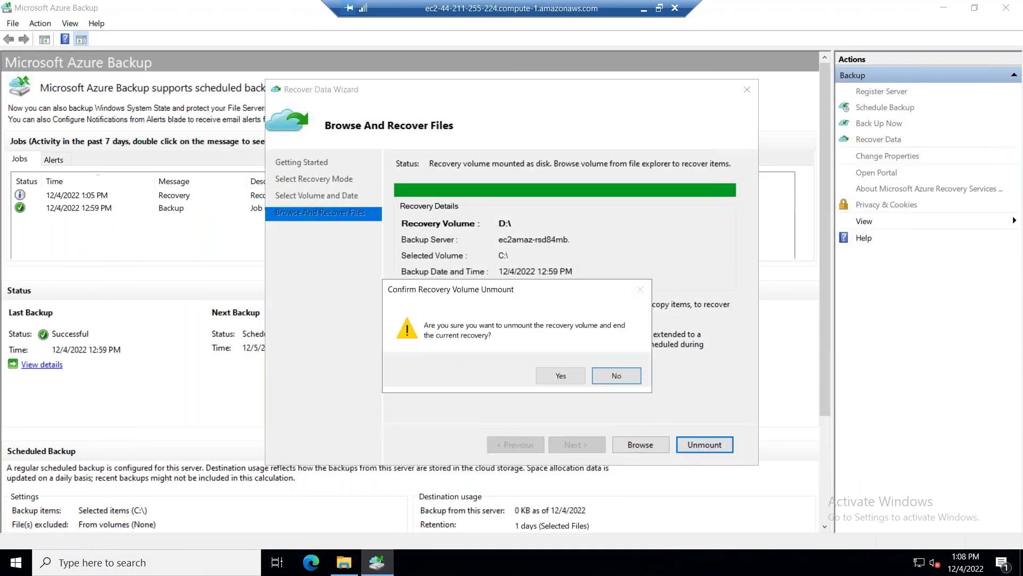
pyautogui.click(575, 373)
# Step: Return to the Azure portal in Chrome and open the Recovery Services vault eusstanrsvault01
pyautogui.moveTo(550, 16); pyautogui.dragTo(354, 7)
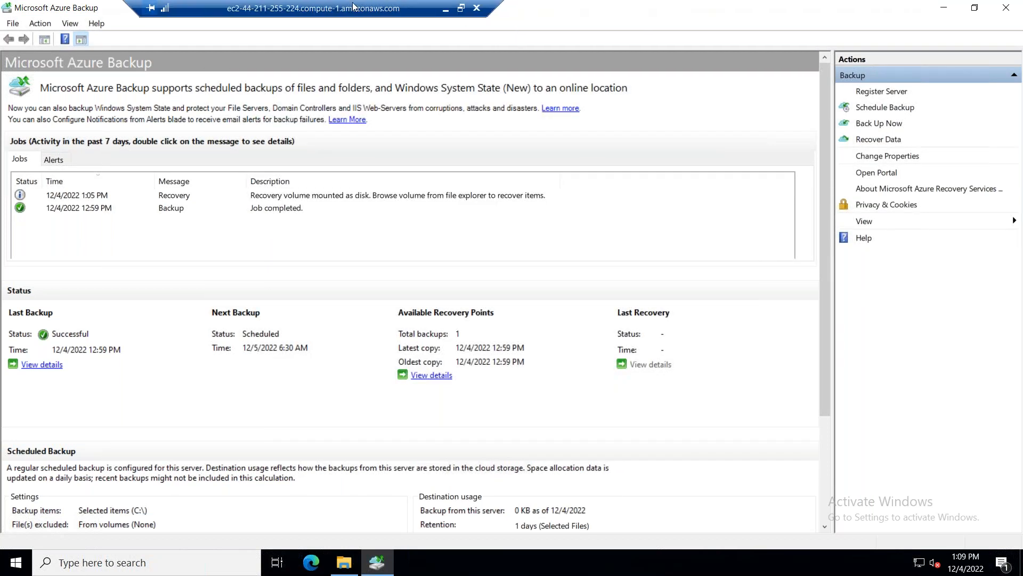
pyautogui.click(446, 9)
pyautogui.click(235, 187)
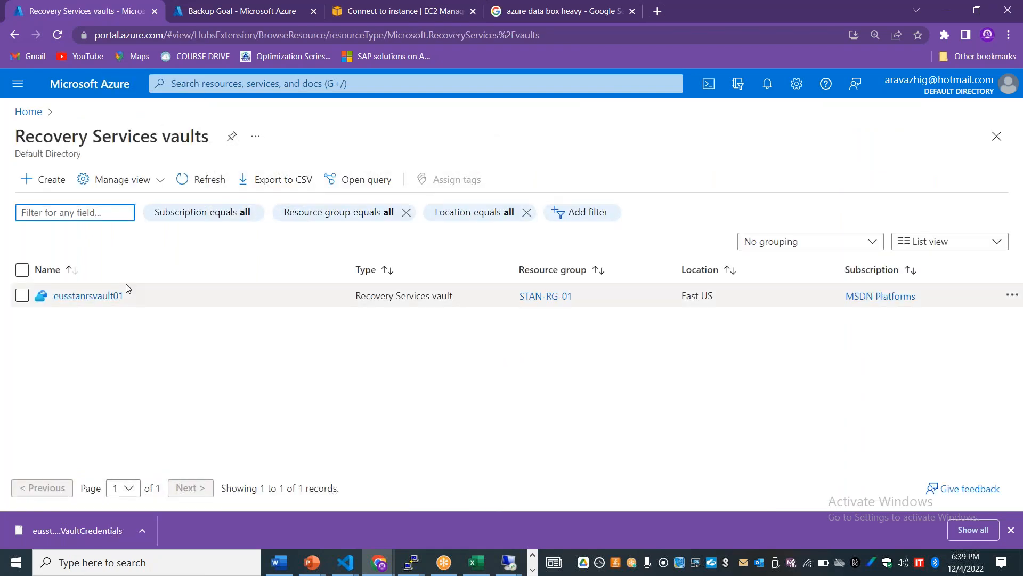
pyautogui.click(107, 296)
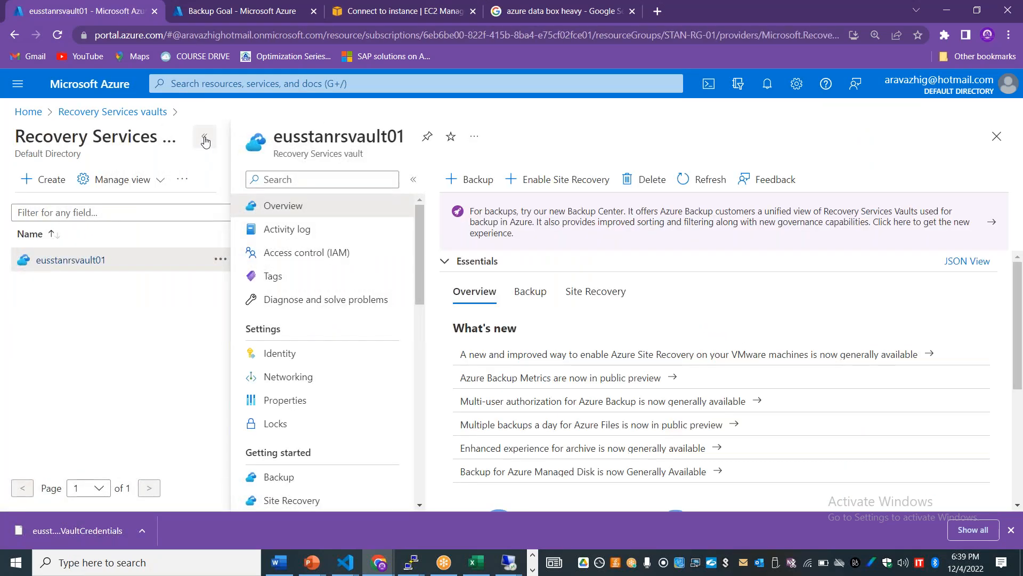
# Step: Open the vault's Backup Infrastructure and view the protected servers registered under Azure Backup Agent
pyautogui.moveTo(210, 228); pyautogui.dragTo(222, 411)
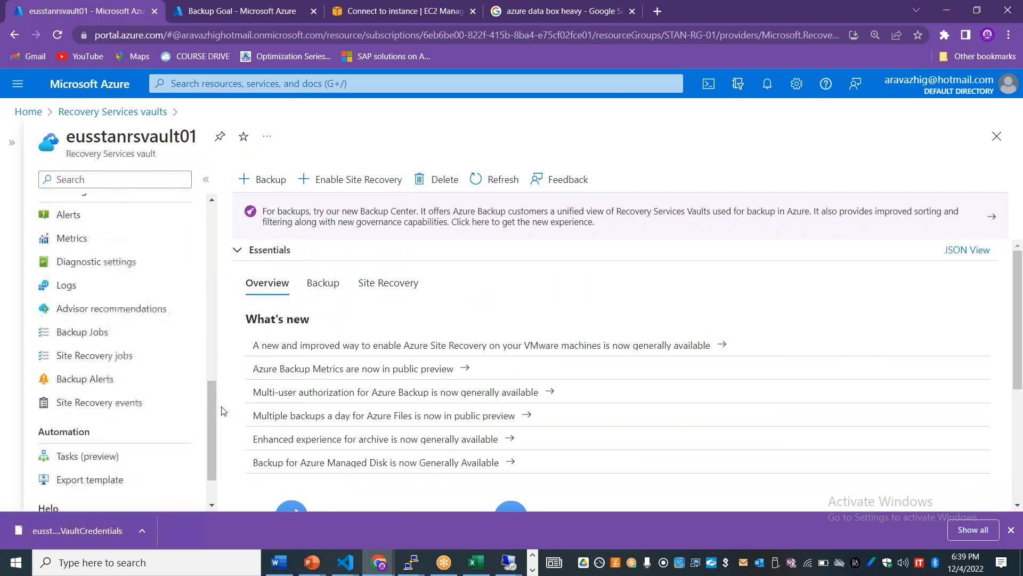
pyautogui.scroll(4, 119, 304)
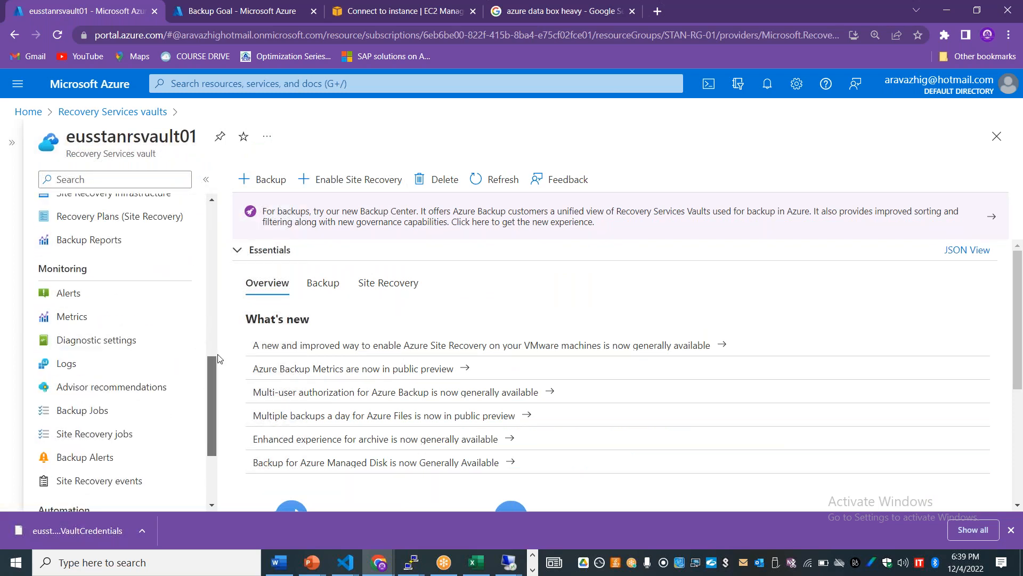
pyautogui.click(124, 294)
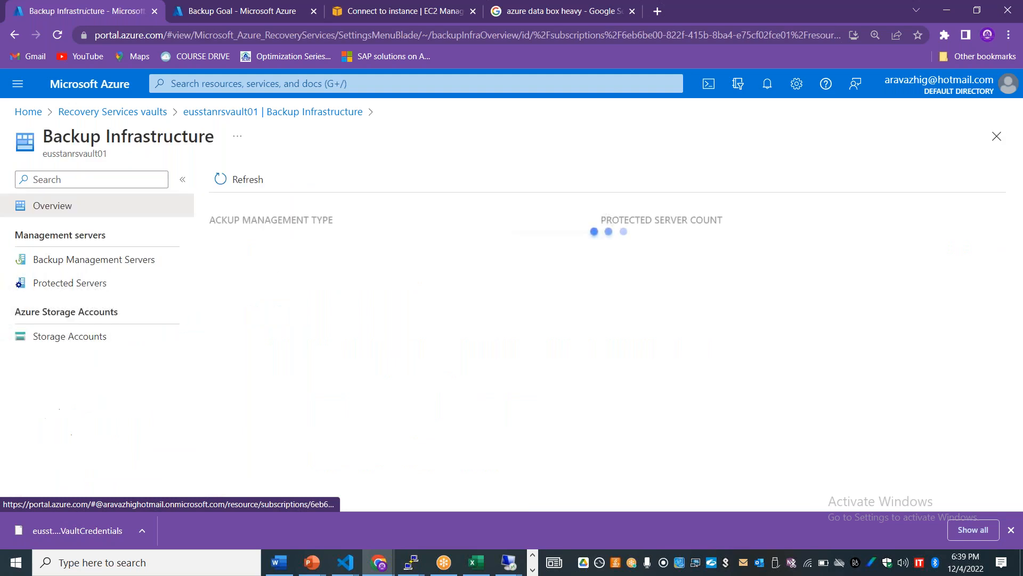
pyautogui.click(110, 283)
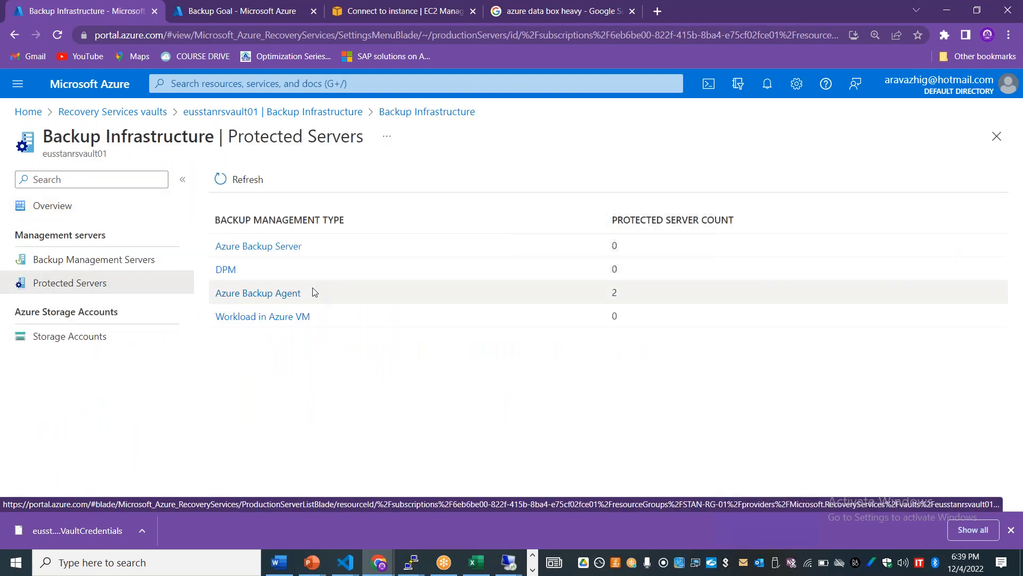
pyautogui.click(282, 293)
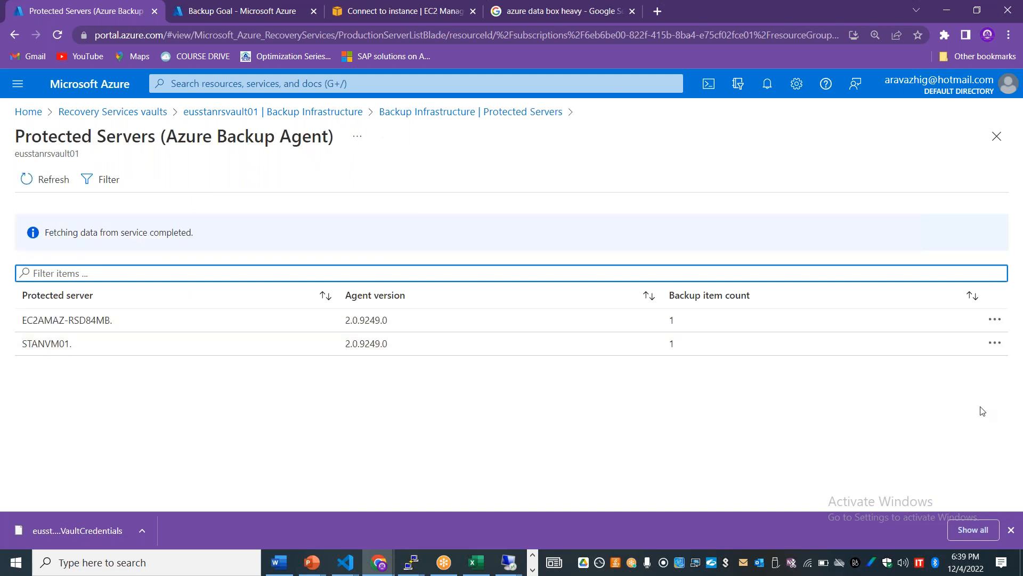
# Step: Open the protected server STANVM01. and start deleting its registration, entering STANVM01. as the confirming server name
pyautogui.click(995, 343)
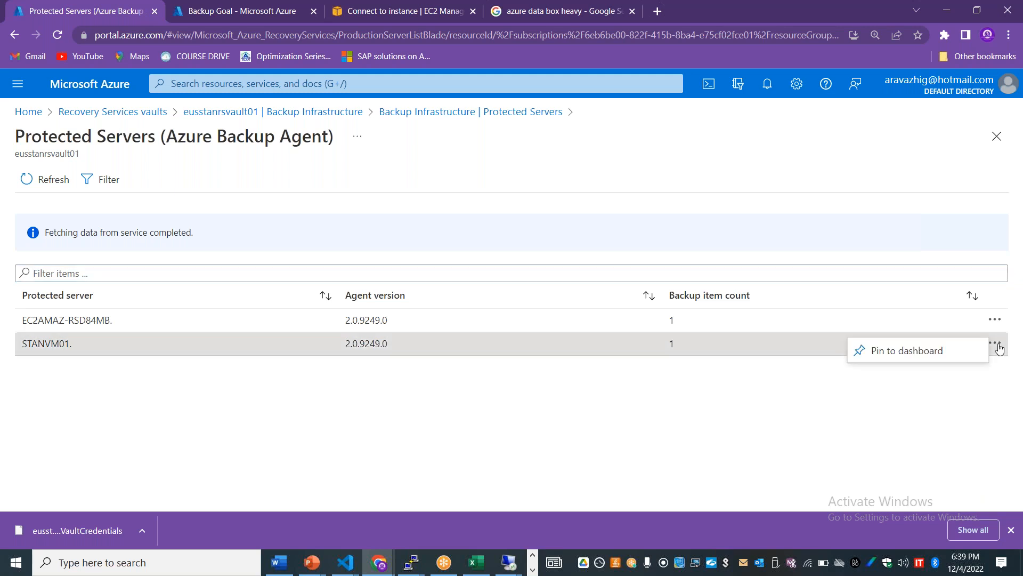
pyautogui.click(171, 346)
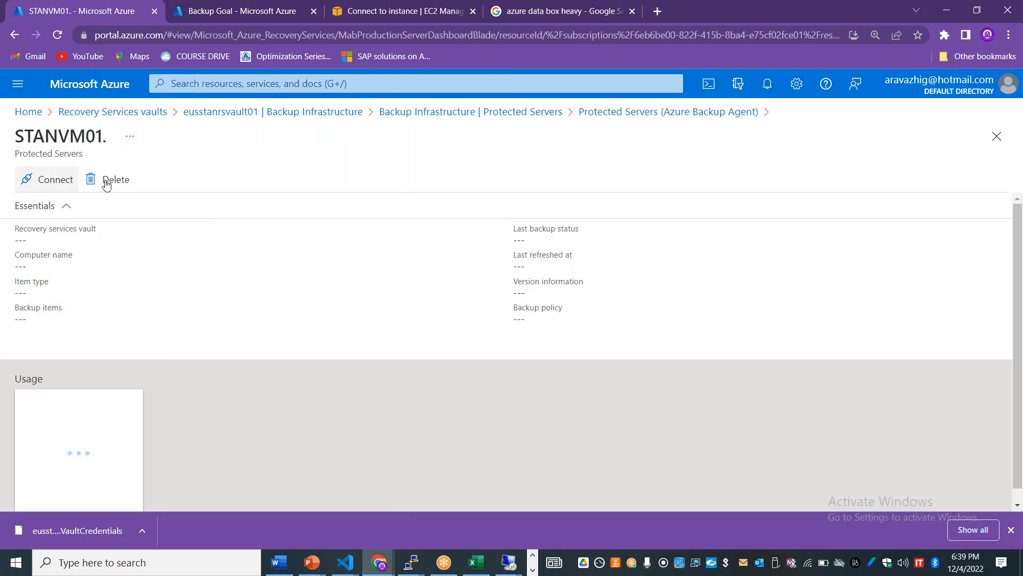
pyautogui.click(113, 181)
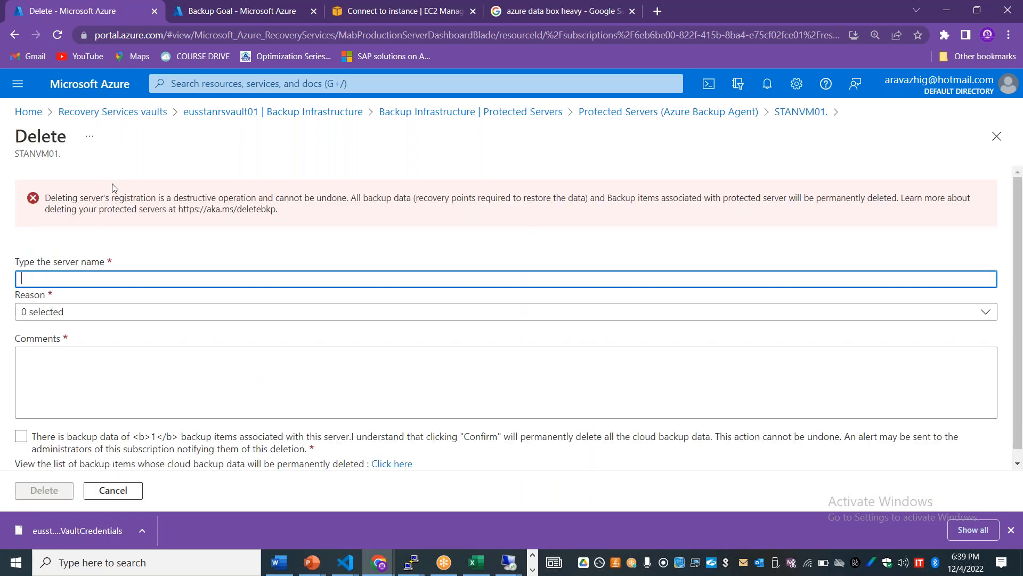
pyautogui.doubleClick(42, 153)
pyautogui.hotkey('ctrl', 'c')
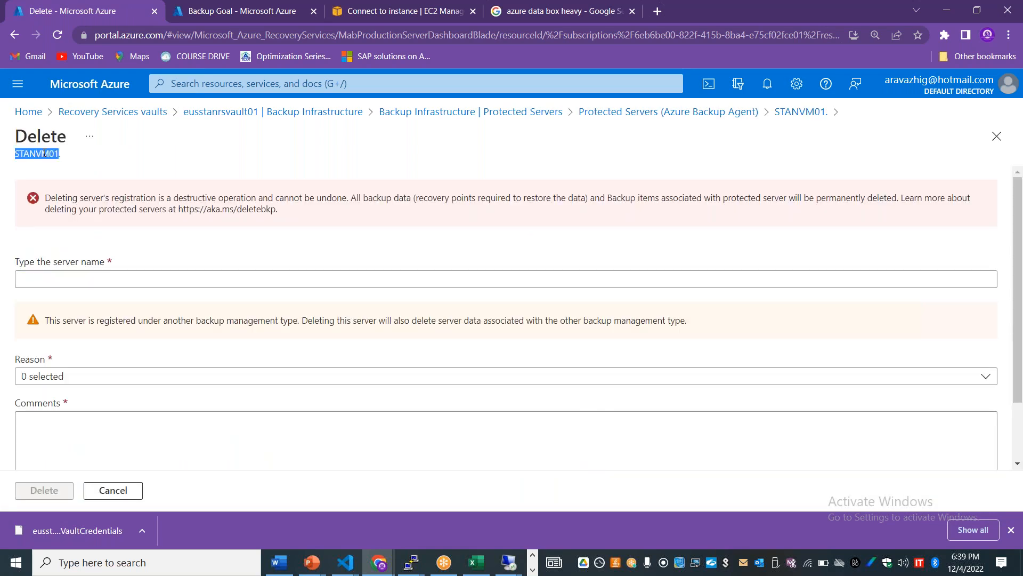
pyautogui.click(107, 278)
pyautogui.hotkey('ctrl', 'v')
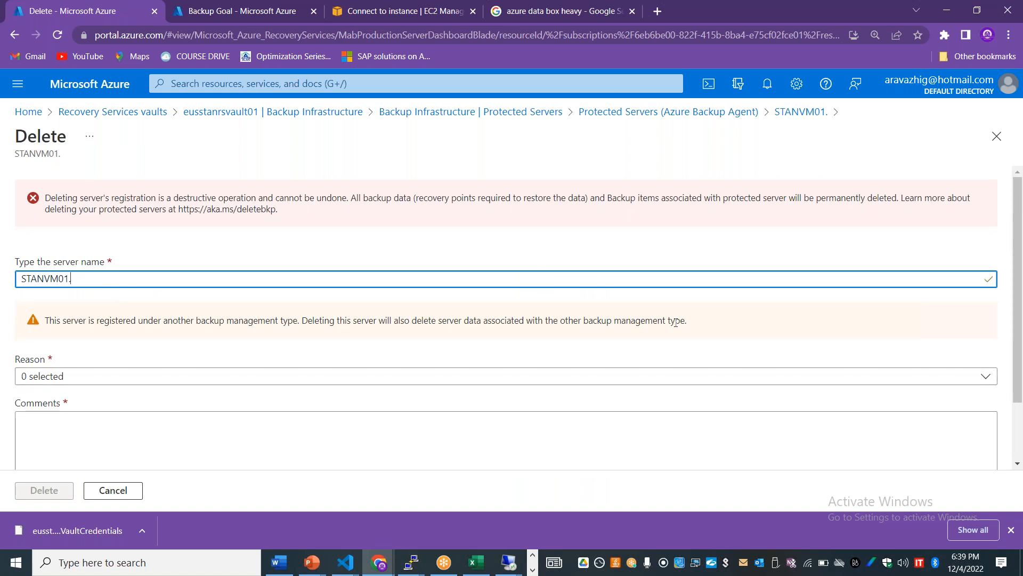
# Step: Set both the reason and the comment to Decommissioned, acknowledge the permanent loss of backup data, and delete the STANVM01. registration
pyautogui.scroll(-2, 675, 322)
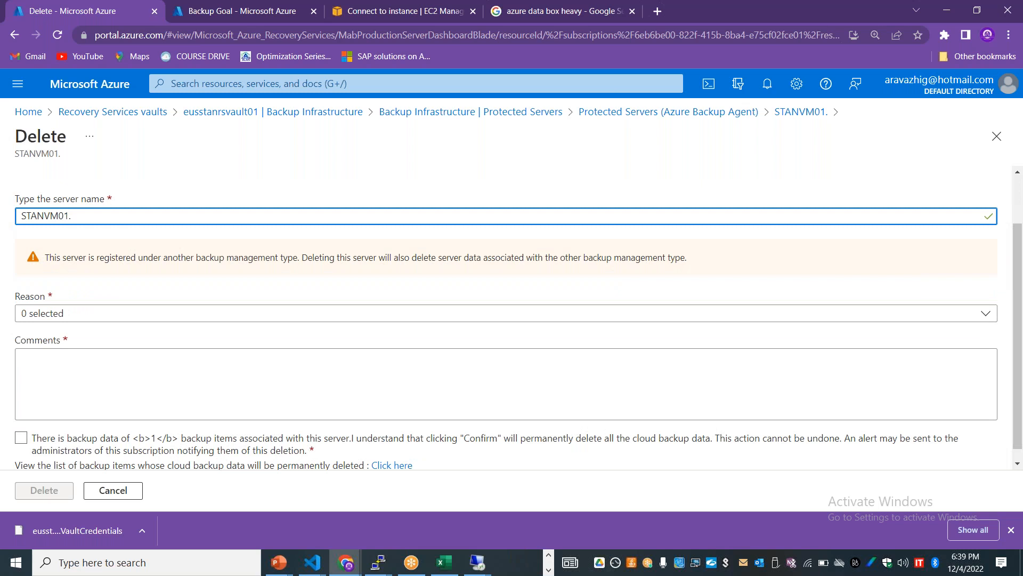
pyautogui.moveTo(64, 154); pyautogui.dragTo(52, 156)
pyautogui.click(68, 320)
pyautogui.click(31, 139)
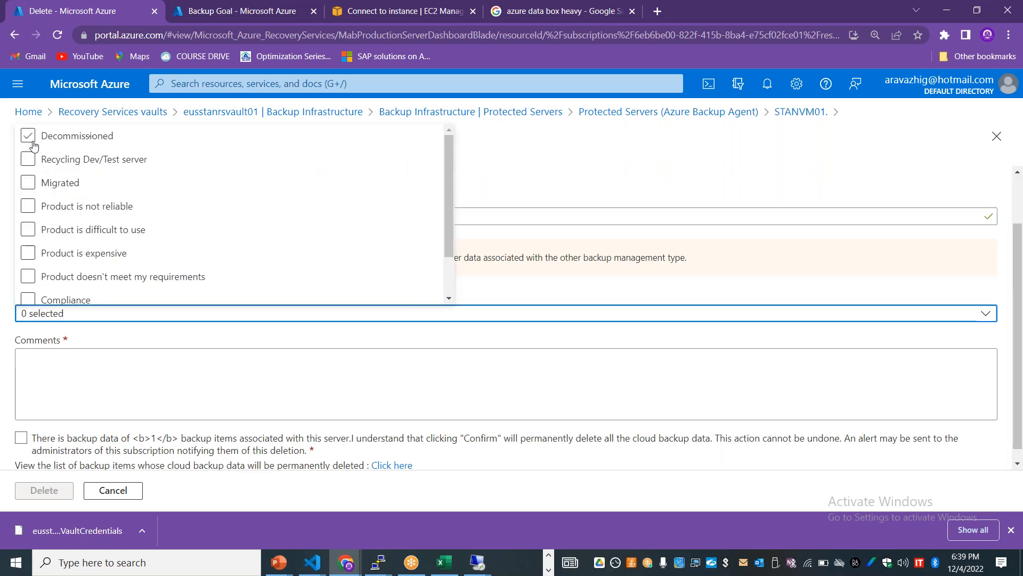
pyautogui.click(92, 399)
pyautogui.write('Decommissioned')
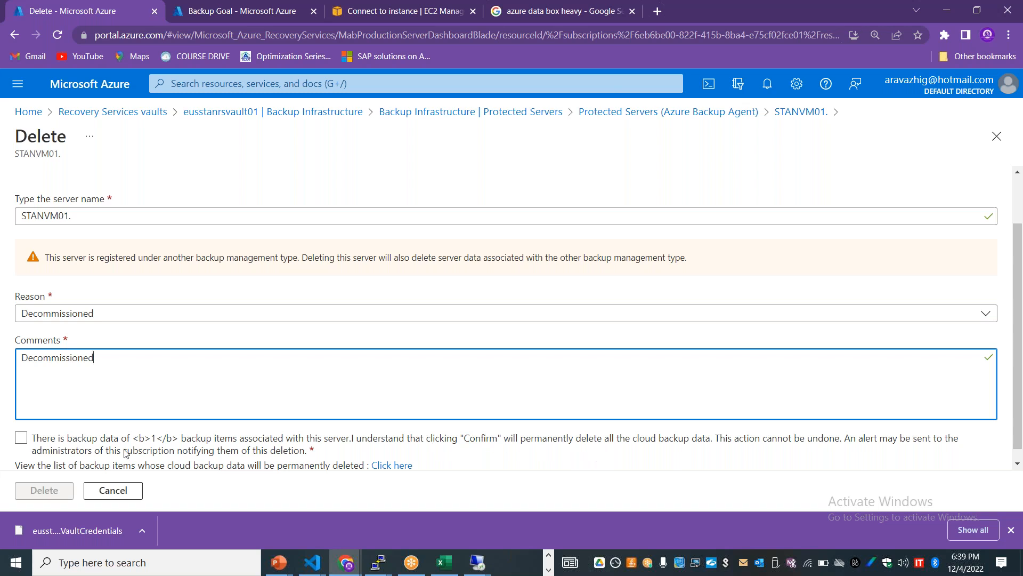
pyautogui.click(21, 438)
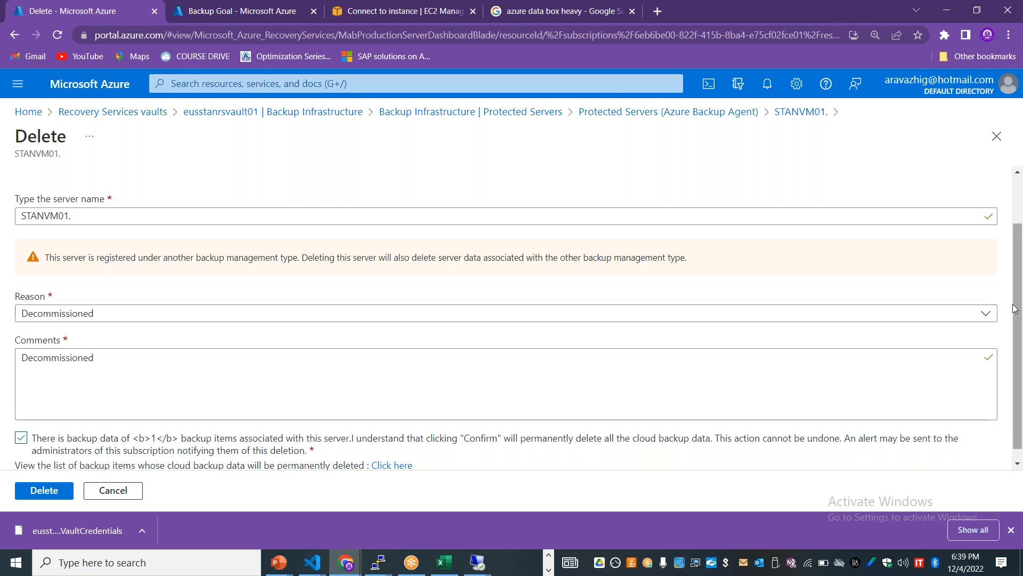
pyautogui.scroll(-1, 1014, 308)
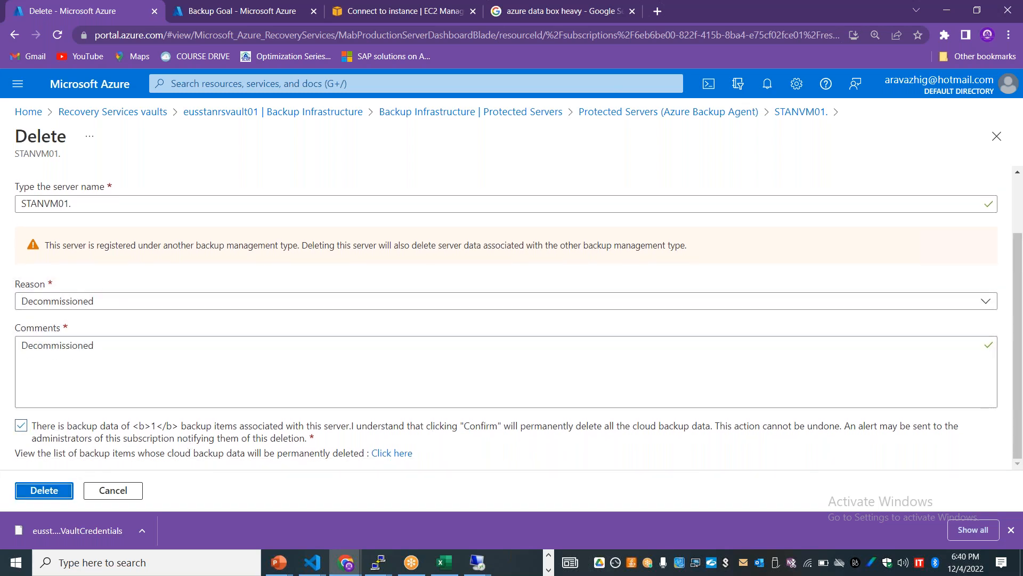
pyautogui.click(51, 491)
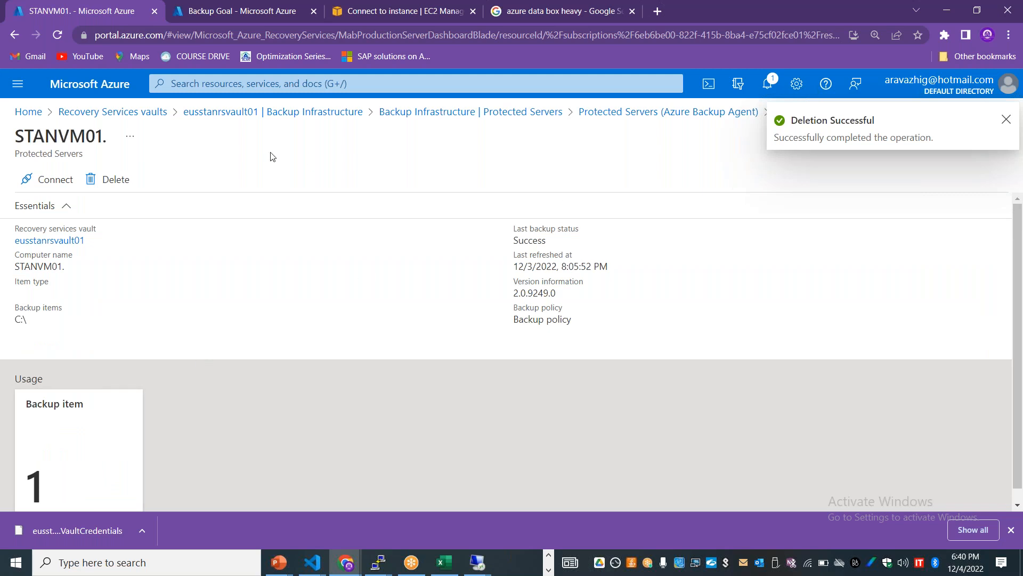
# Step: Refresh the list of Azure Backup Agent protected servers and open EC2AMAZ-RSD84MB
pyautogui.click(634, 113)
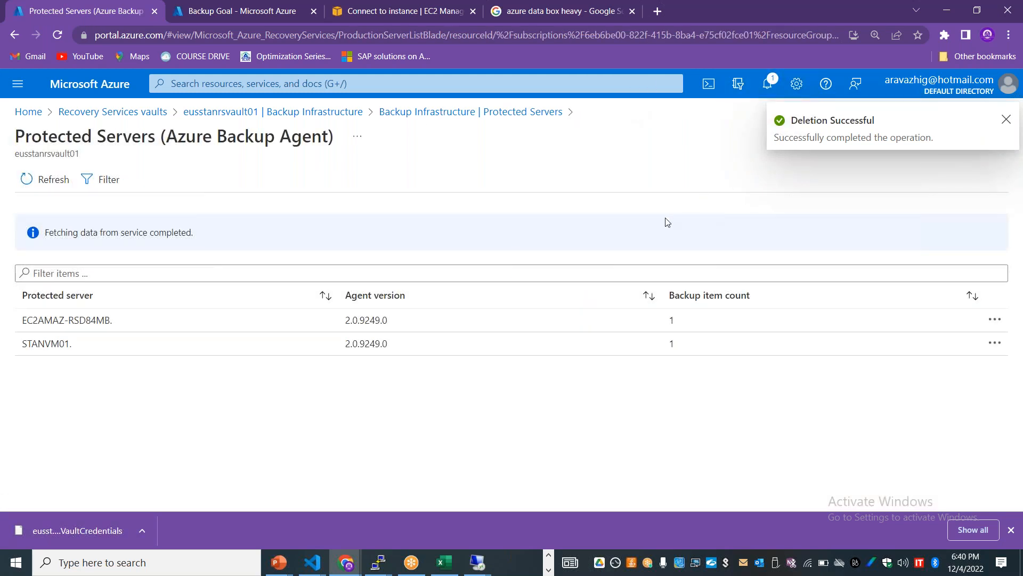
pyautogui.click(60, 184)
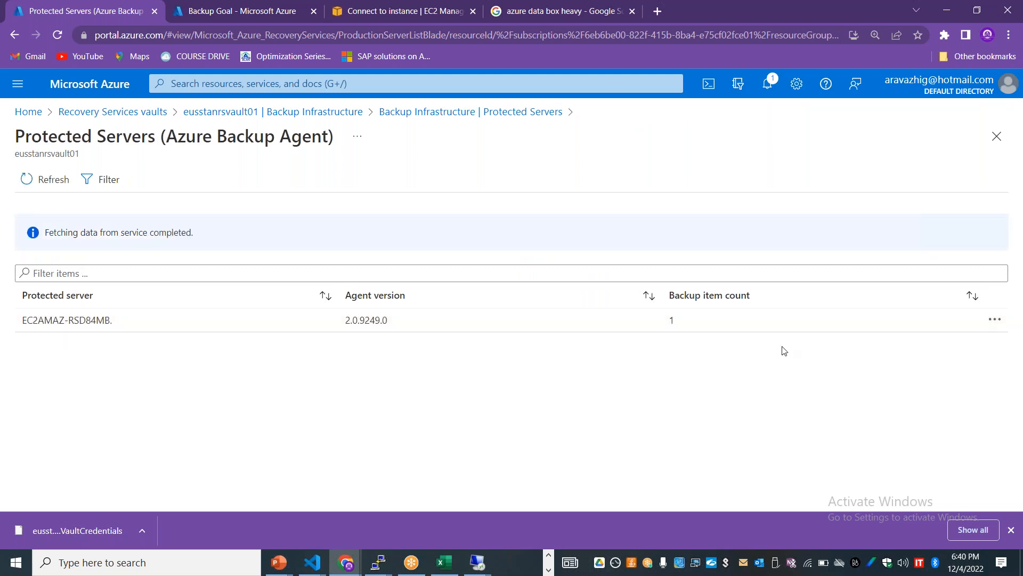
pyautogui.click(1003, 322)
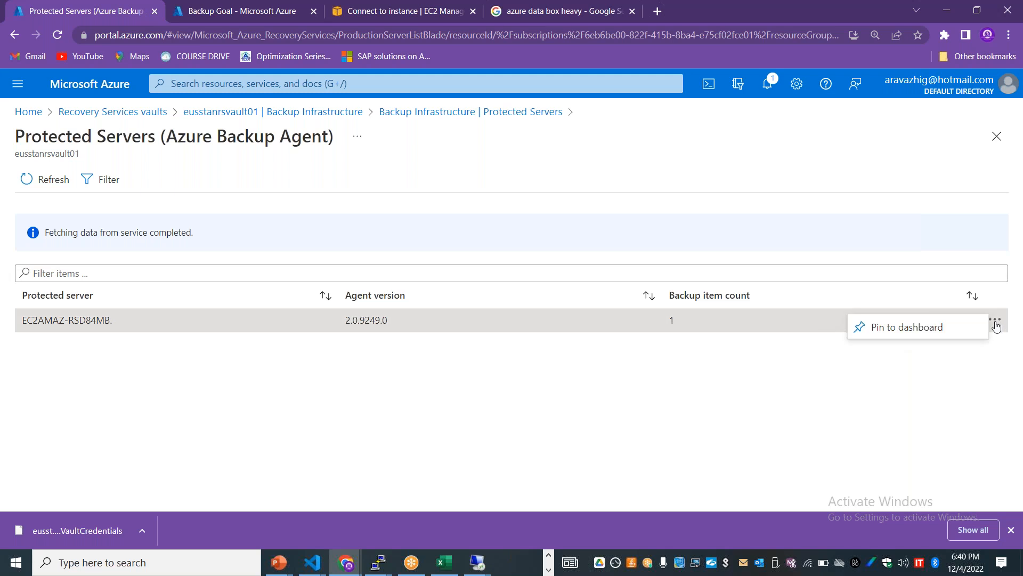
pyautogui.click(128, 314)
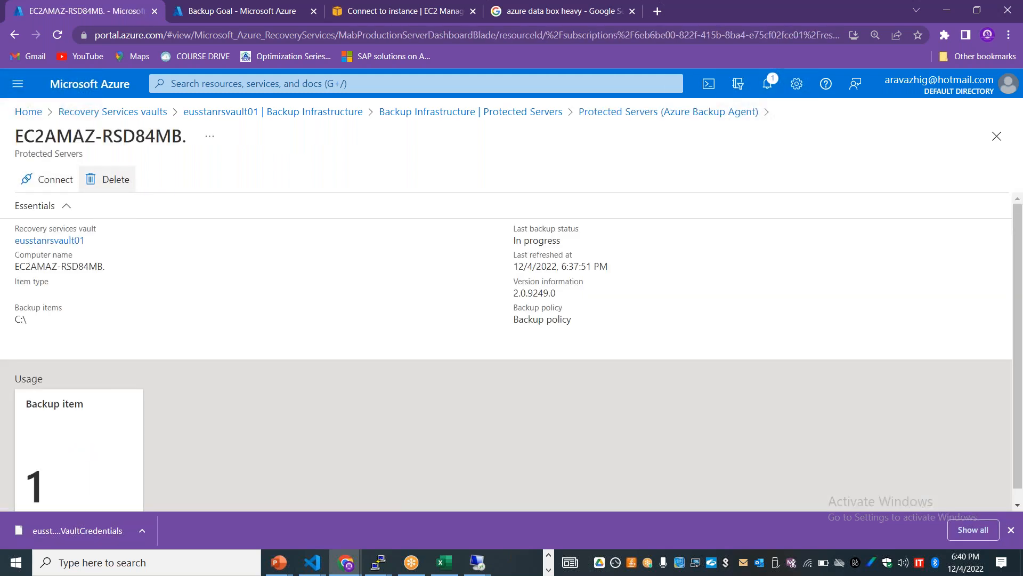
# Step: Start deleting the server's registration and enter EC2AMAZ-RSD84MB. as the confirming server name
pyautogui.click(114, 186)
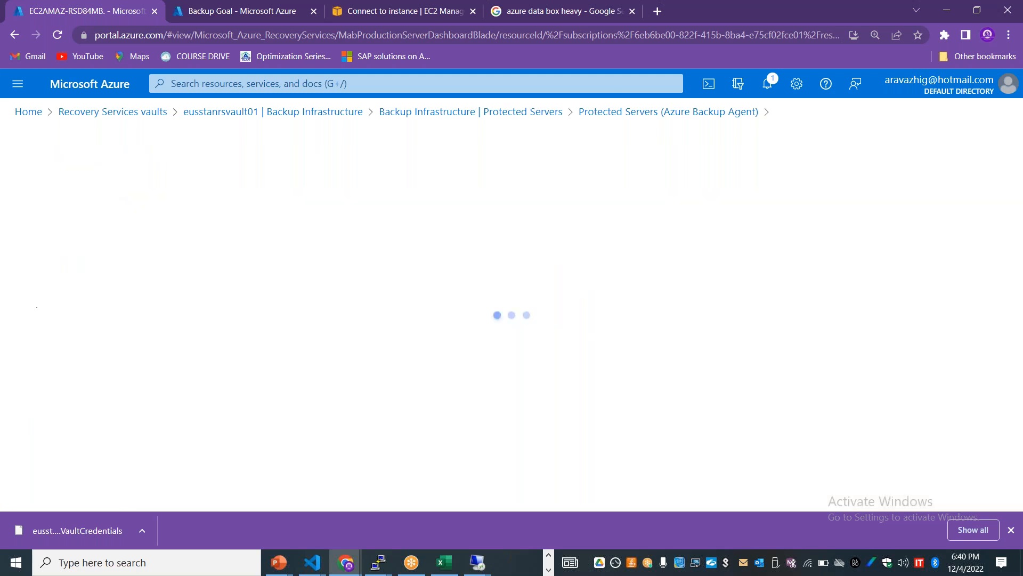
pyautogui.moveTo(105, 158); pyautogui.dragTo(12, 159)
pyautogui.hotkey('ctrl', 'c')
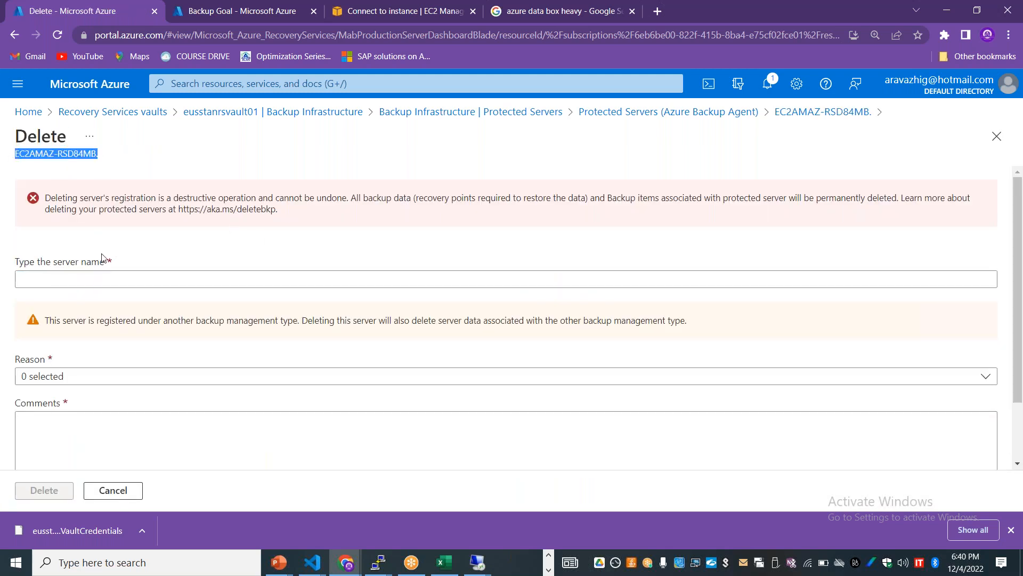
pyautogui.click(98, 275)
pyautogui.hotkey('ctrl', 'v')
# Step: Choose the reason Decommissioned, comment Decom, acknowledge the permanent loss of backup data, and delete the EC2AMAZ-RSD84MB. registration
pyautogui.click(96, 378)
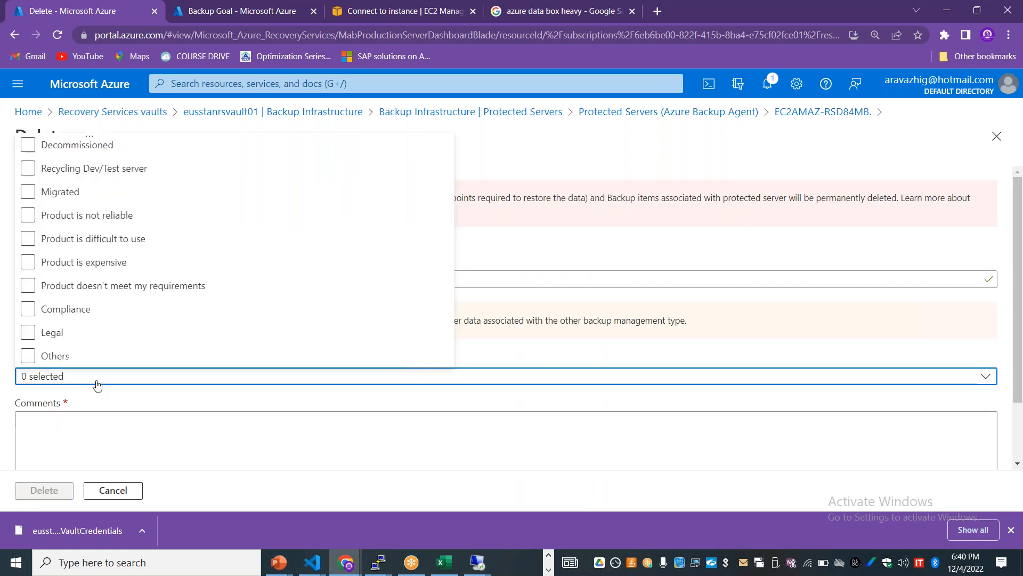
pyautogui.click(28, 144)
pyautogui.click(75, 468)
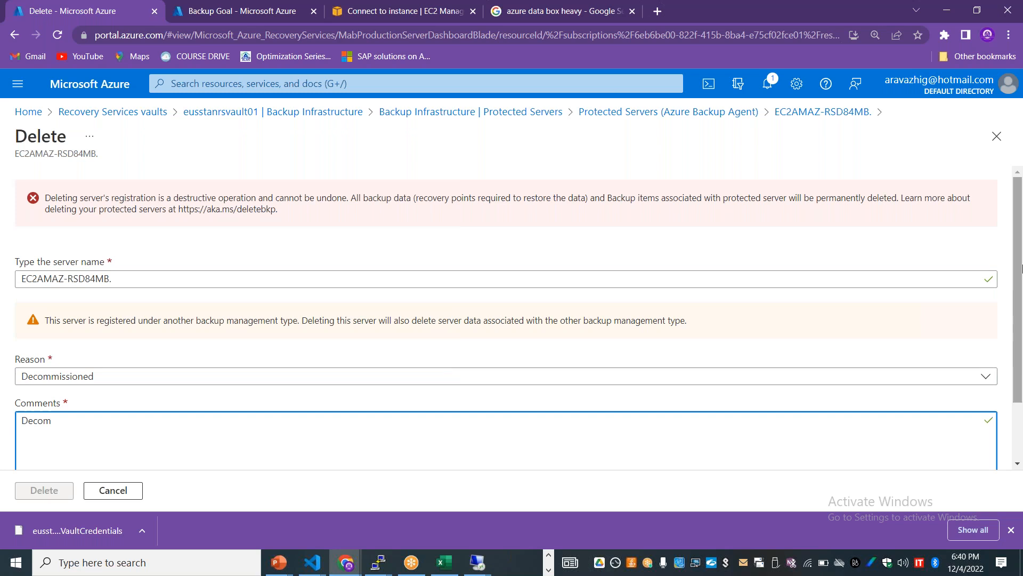
pyautogui.click(21, 425)
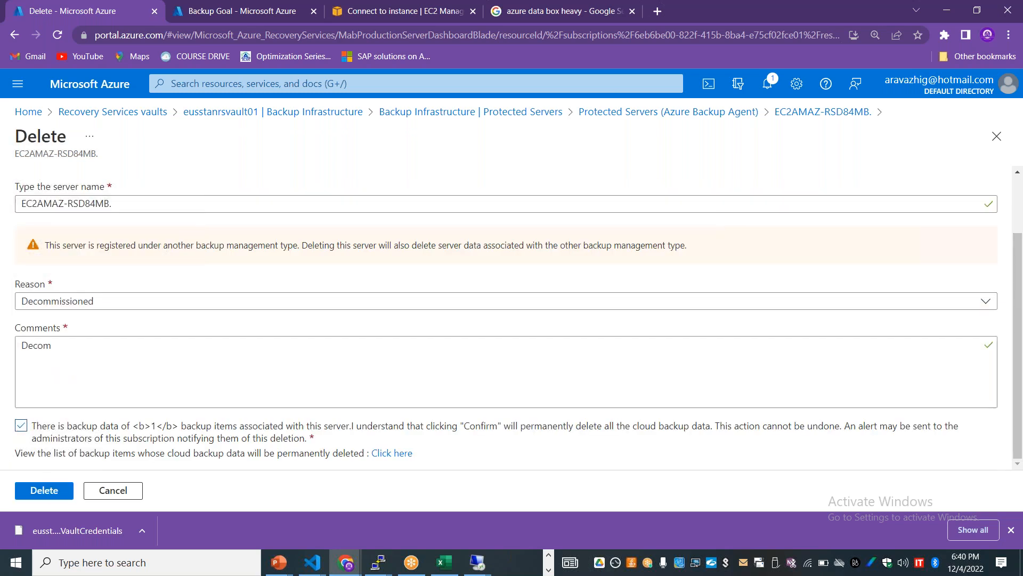
pyautogui.click(44, 490)
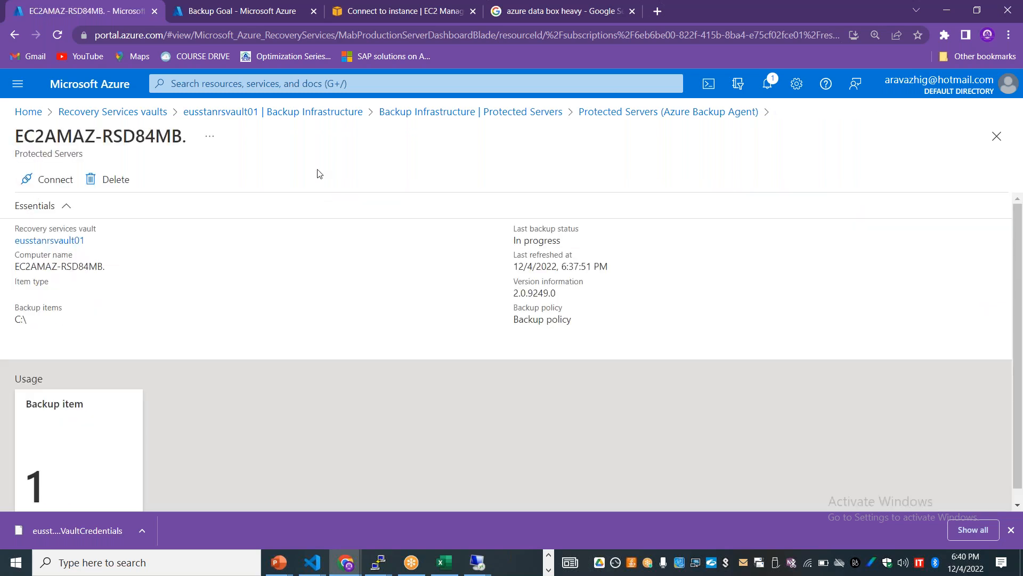
# Step: Return to the vault eusstanrsvault01 and open its backup items for Azure Storage (Azure Files)
pyautogui.click(592, 113)
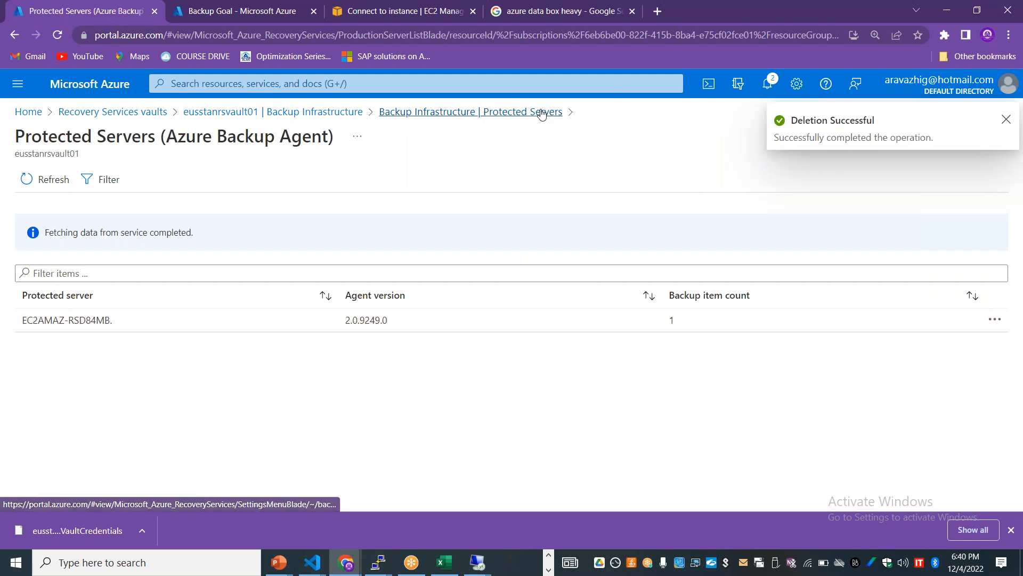
pyautogui.click(528, 113)
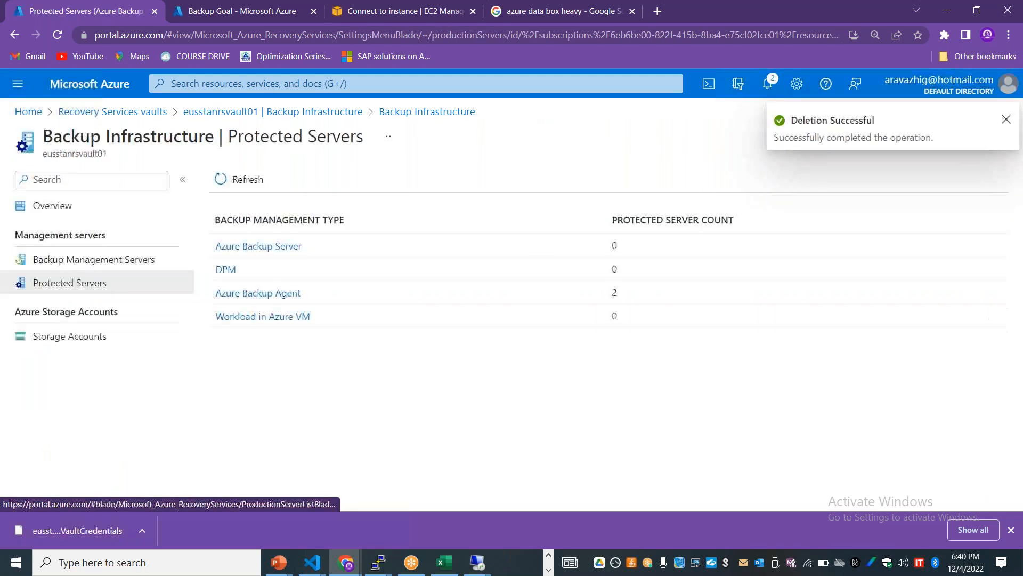
pyautogui.click(285, 112)
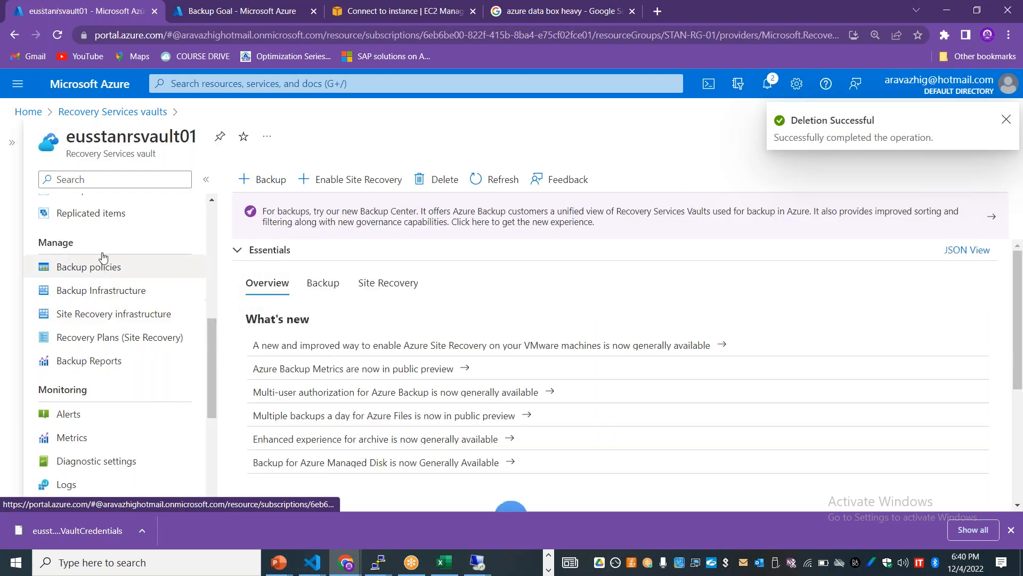
pyautogui.moveTo(212, 351); pyautogui.dragTo(213, 309)
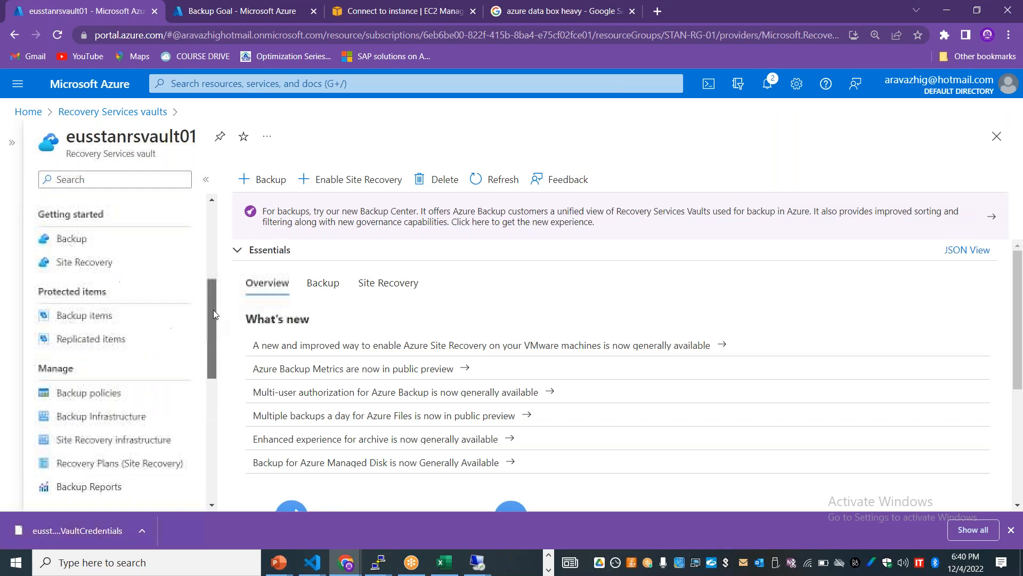
pyautogui.click(102, 322)
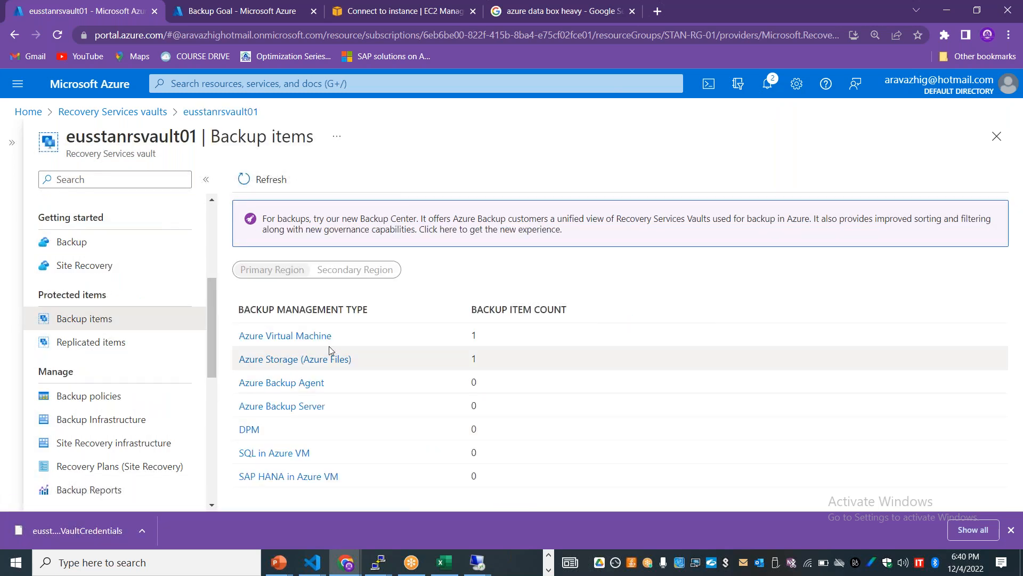
pyautogui.click(315, 358)
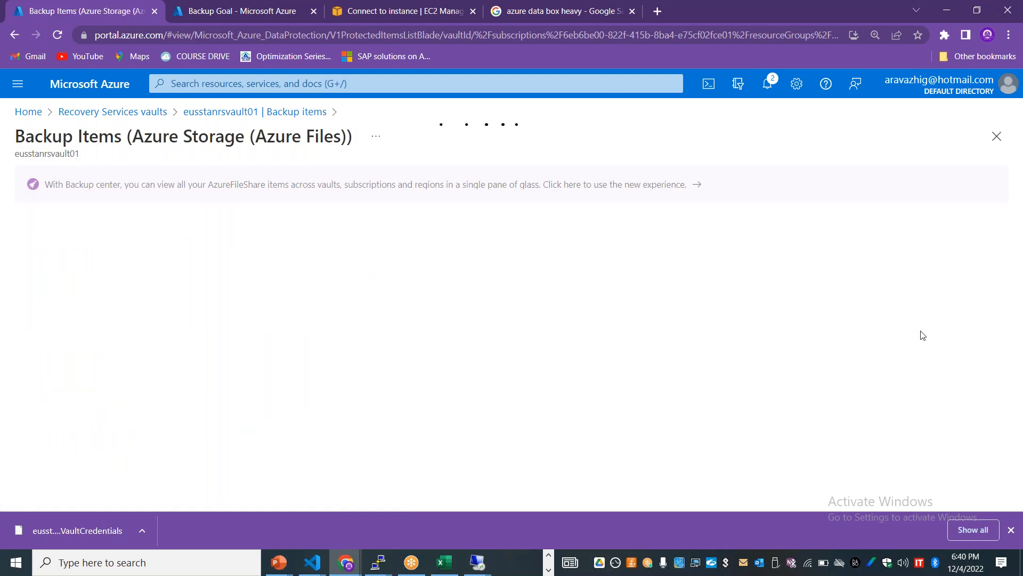
# Step: Start stopping the backup of file share stanfs01 with the level Delete backup data, entering stanfs01 as the backup item name
pyautogui.click(1004, 363)
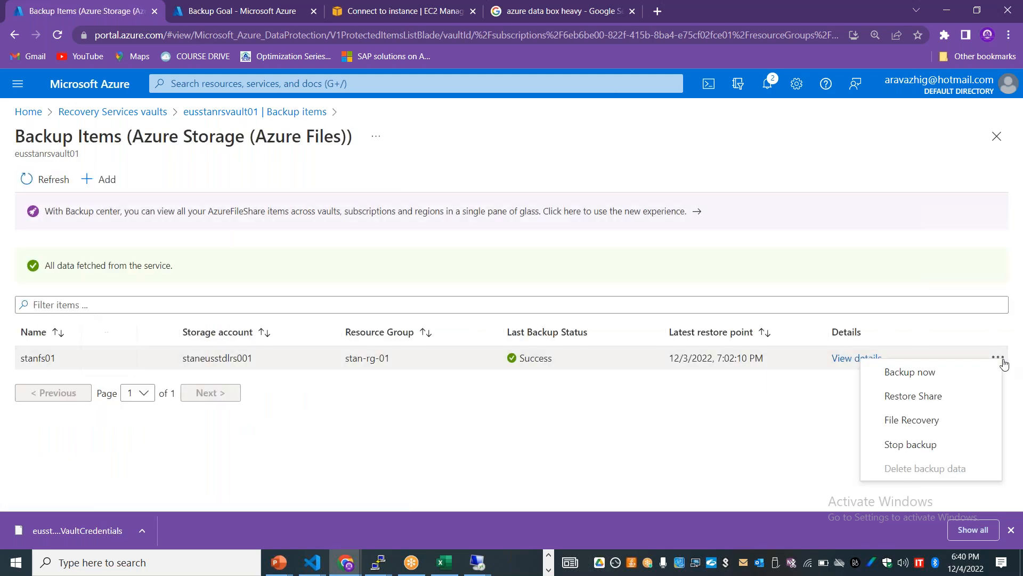
pyautogui.click(928, 445)
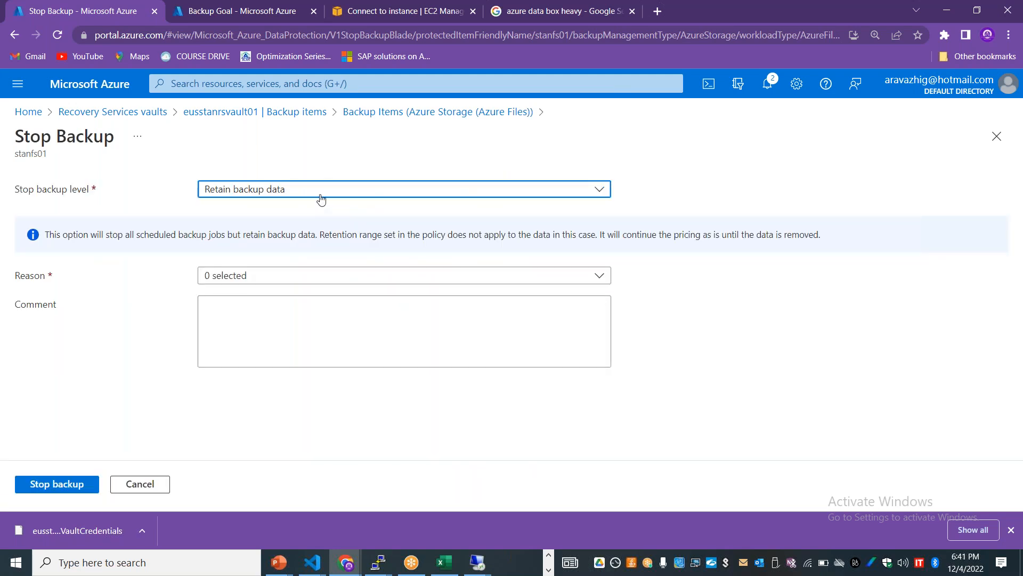
pyautogui.click(320, 196)
pyautogui.click(258, 233)
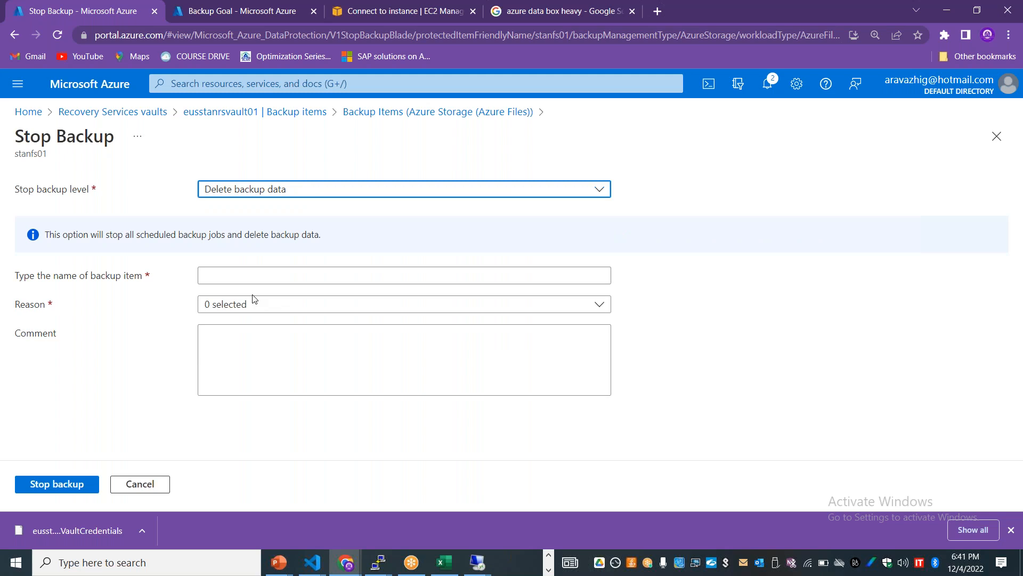
pyautogui.doubleClick(32, 155)
pyautogui.click(238, 272)
# Step: Choose Others as the reason, enter the comment Decommissioned, and stop the backup of stanfs01
pyautogui.click(282, 317)
pyautogui.click(261, 308)
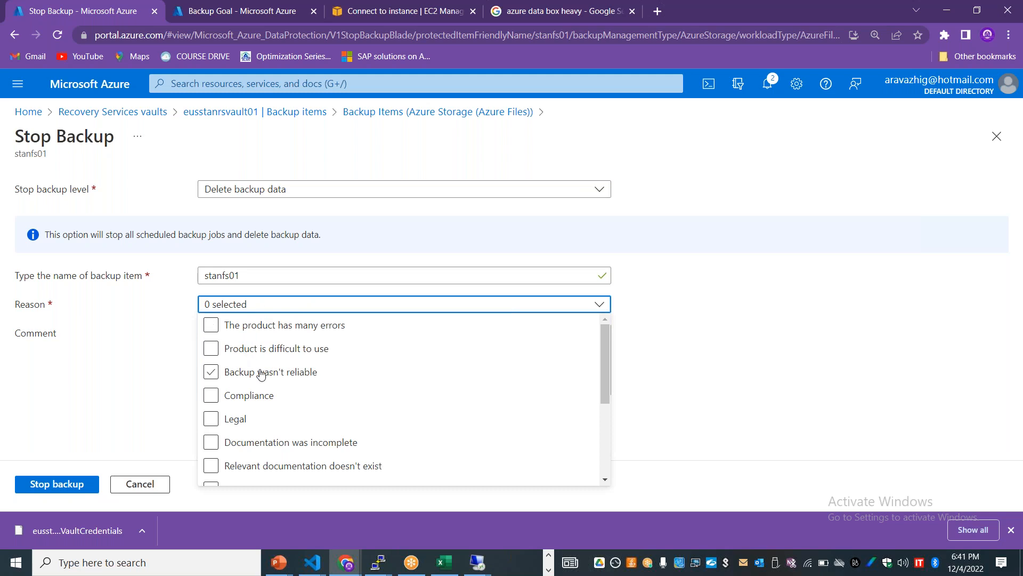
pyautogui.moveTo(603, 367); pyautogui.dragTo(604, 435)
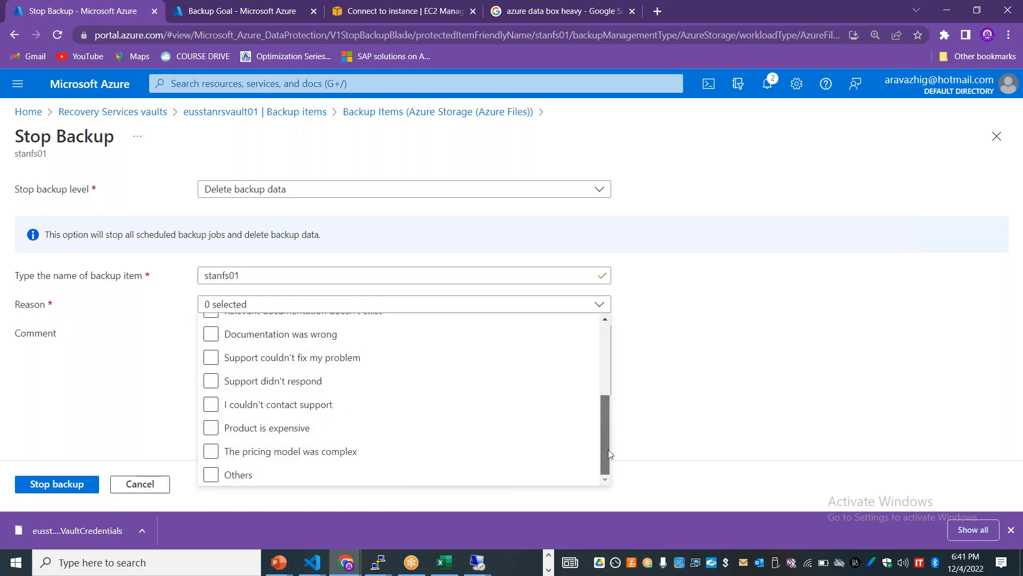
pyautogui.click(211, 474)
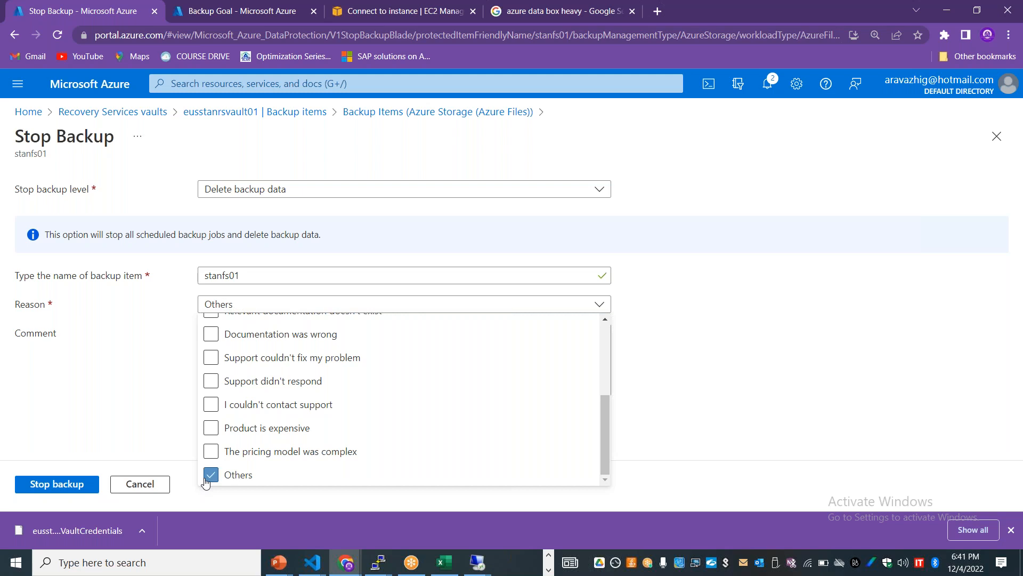
pyautogui.click(154, 377)
pyautogui.click(218, 360)
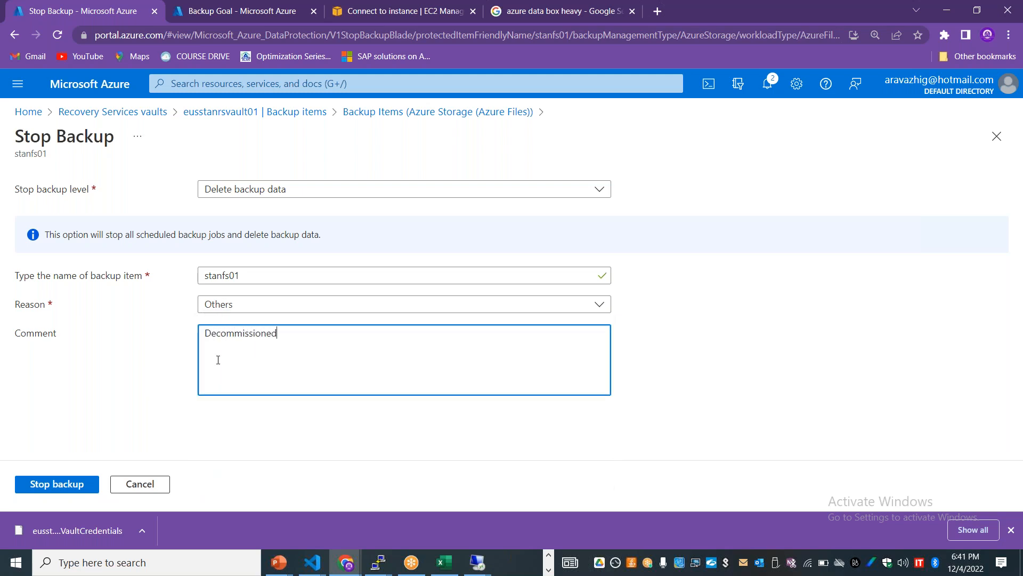
pyautogui.click(48, 486)
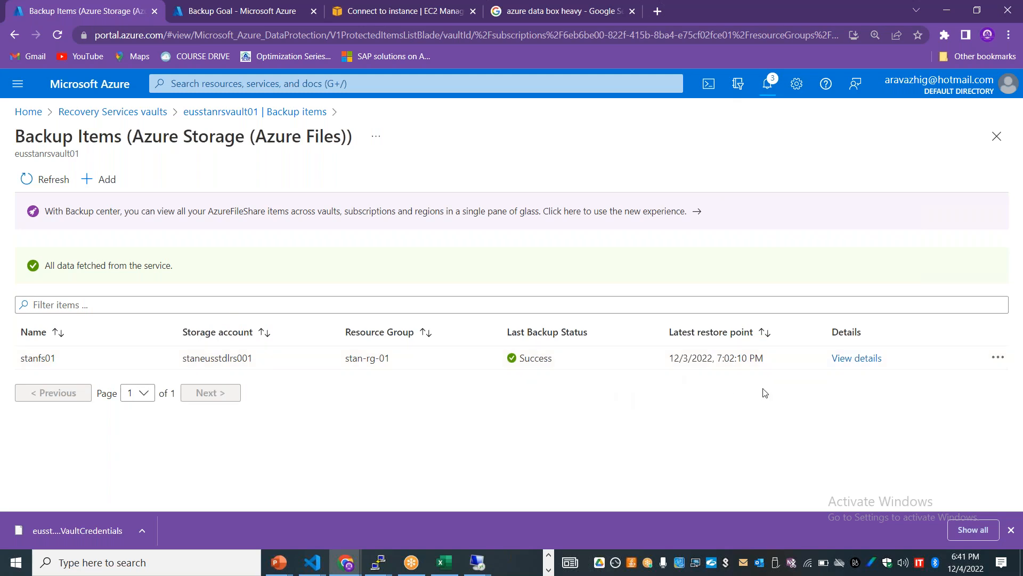
# Step: Open the vault's Azure Virtual Machine backup items and start stopping the backup of stanvm01
pyautogui.click(277, 113)
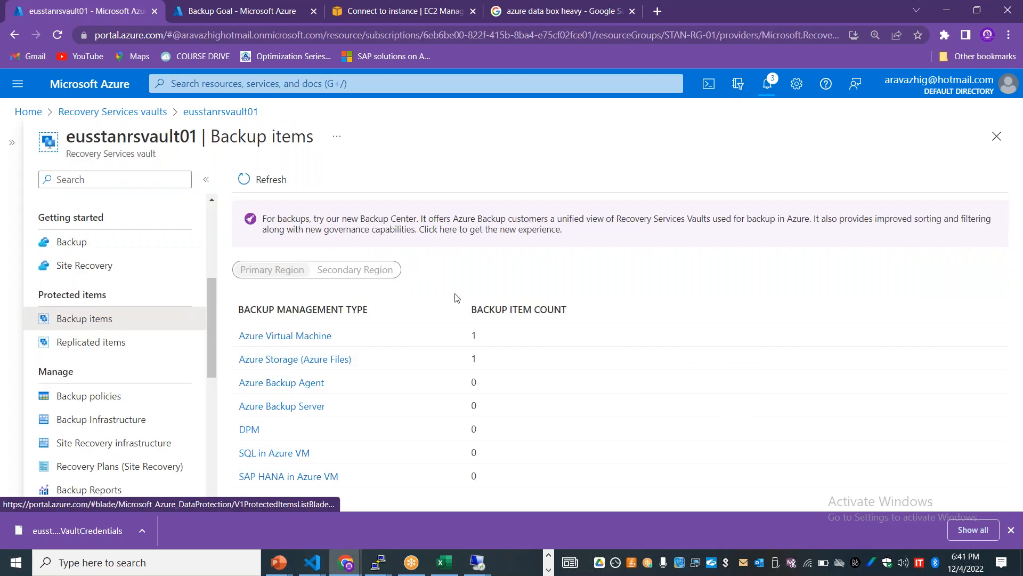
pyautogui.click(299, 337)
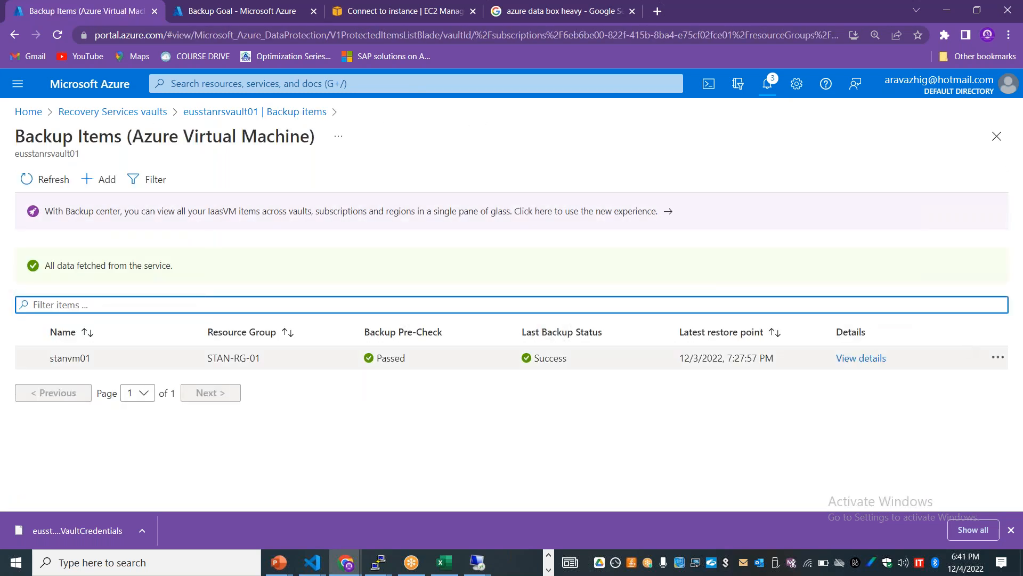
pyautogui.click(996, 357)
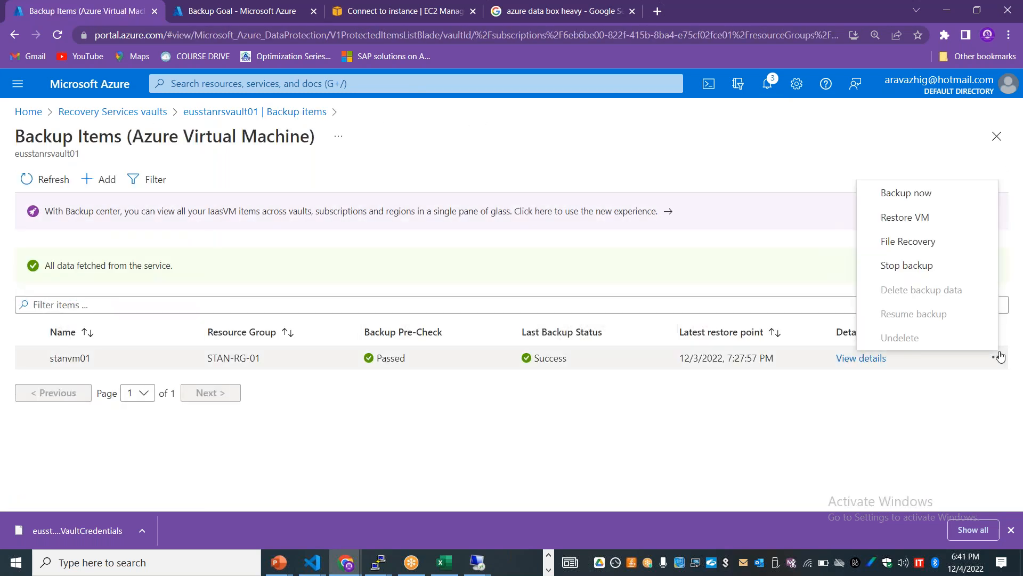
pyautogui.click(906, 268)
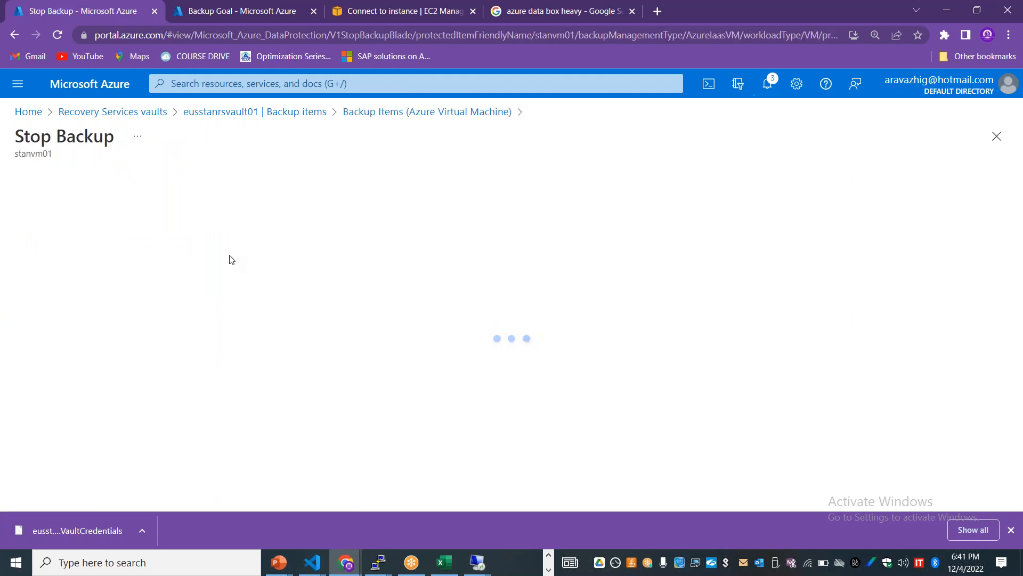
# Step: Set the stop backup level to Delete backup data and enter stanvm01 as the backup item name
pyautogui.click(275, 199)
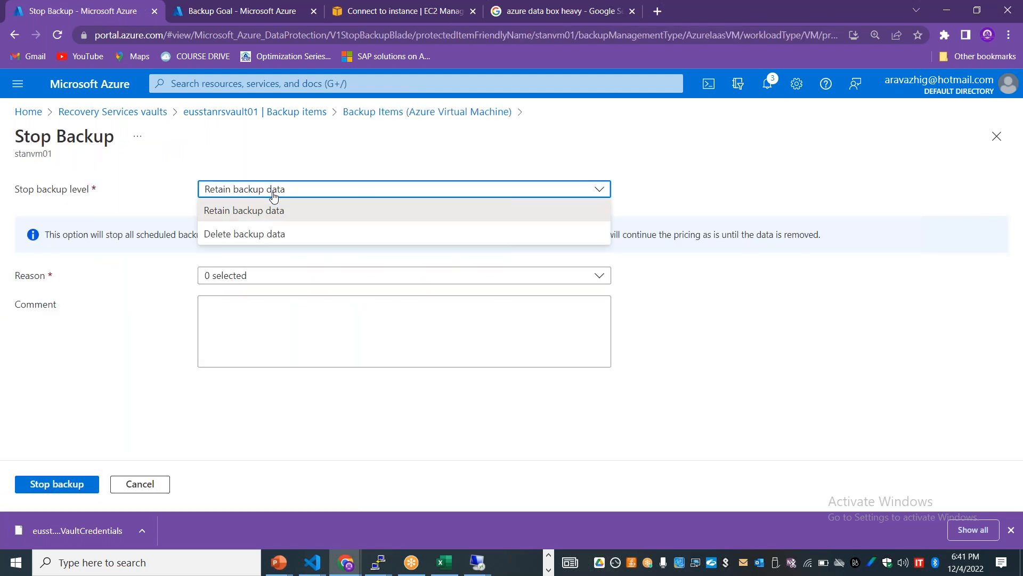
pyautogui.click(261, 232)
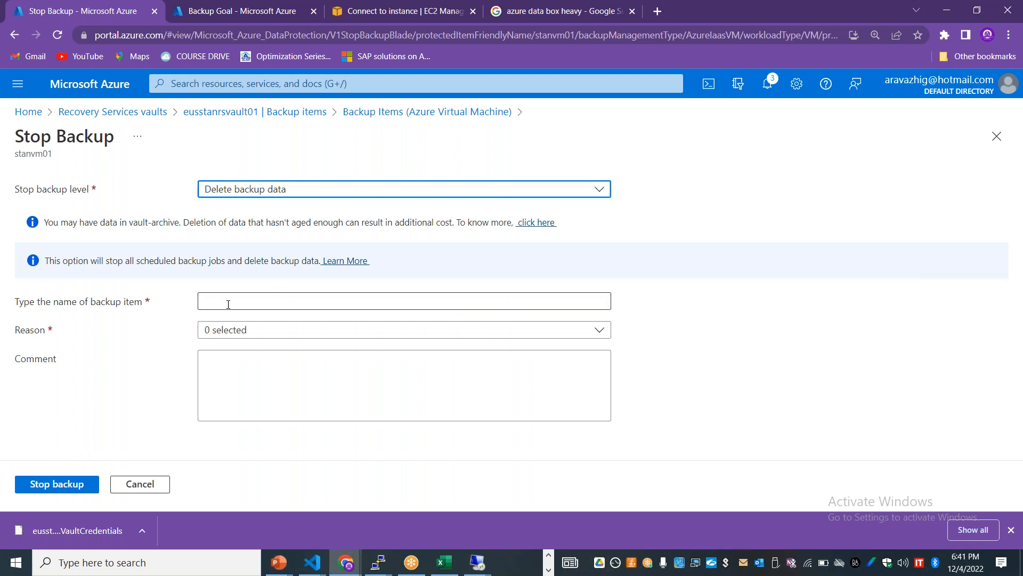
pyautogui.doubleClick(37, 154)
pyautogui.hotkey('ctrl', 'c')
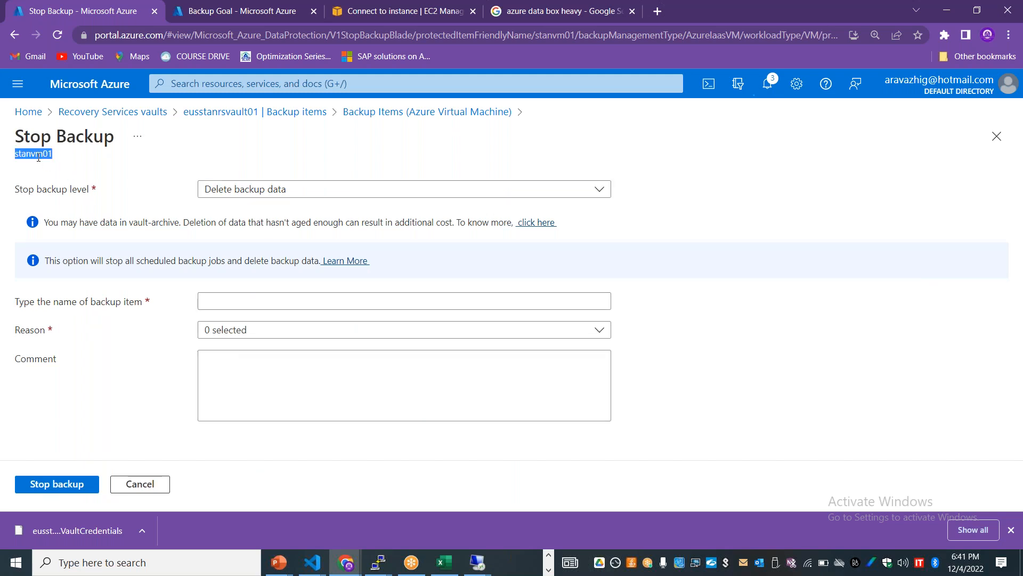
pyautogui.click(226, 301)
pyautogui.hotkey('ctrl', 'v')
# Step: Choose Others as the reason, enter the comment Decommissioned, and stop the backup of stanvm01
pyautogui.click(261, 336)
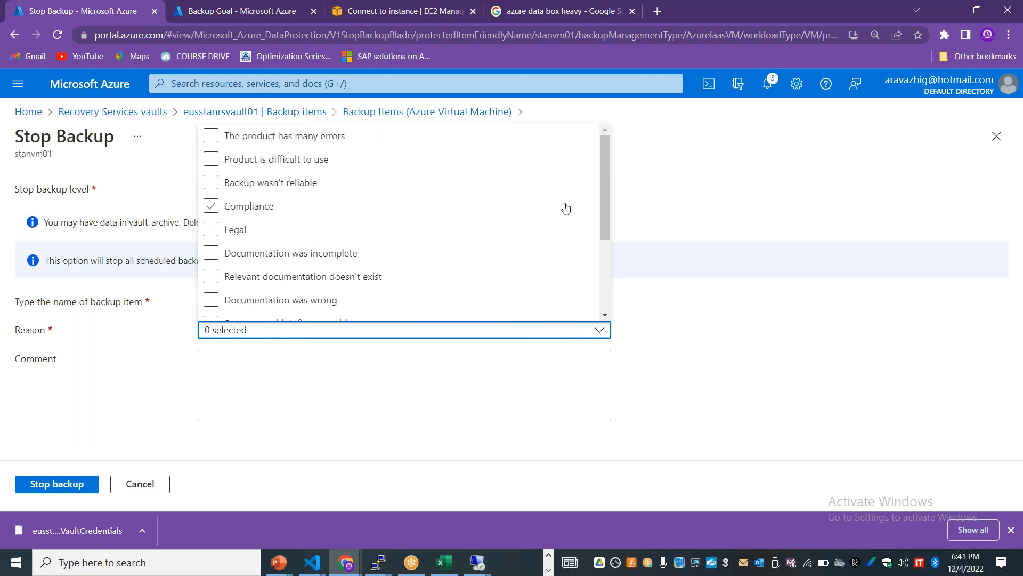
pyautogui.moveTo(602, 191); pyautogui.dragTo(606, 296)
pyautogui.click(237, 310)
pyautogui.click(239, 366)
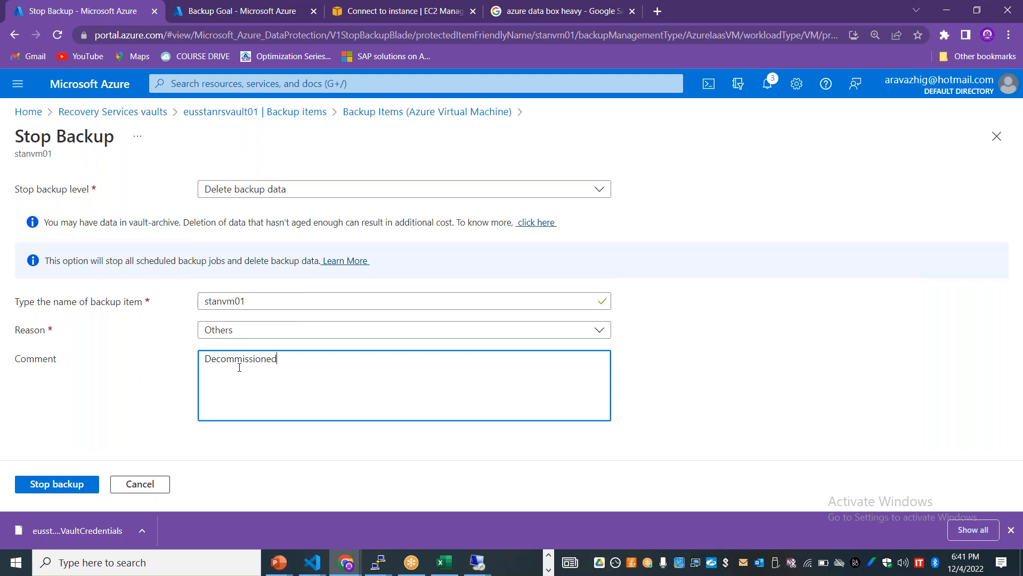
pyautogui.click(69, 484)
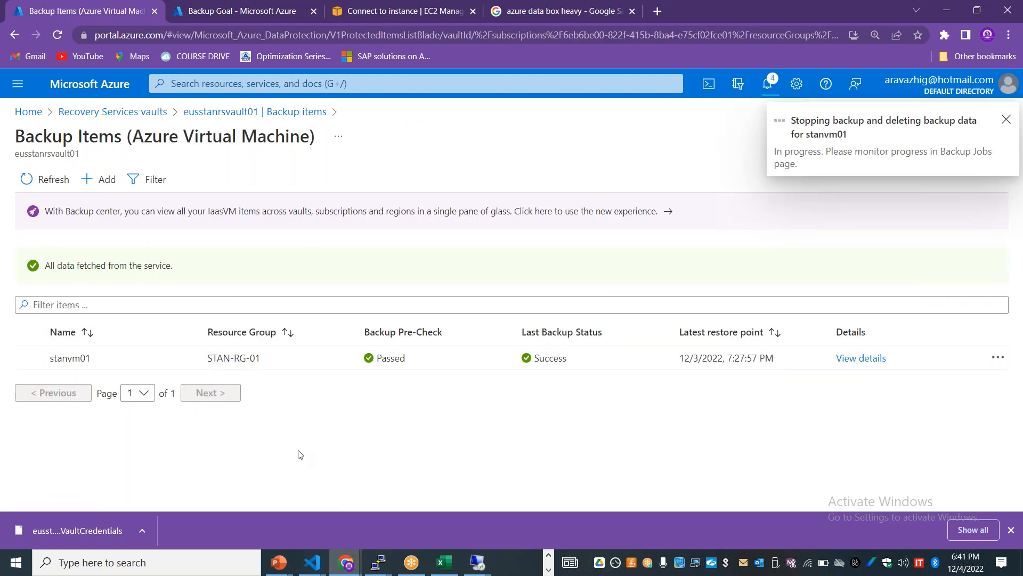
# Step: Return to the vault eusstanrsvault01 and open its backup policies
pyautogui.click(250, 112)
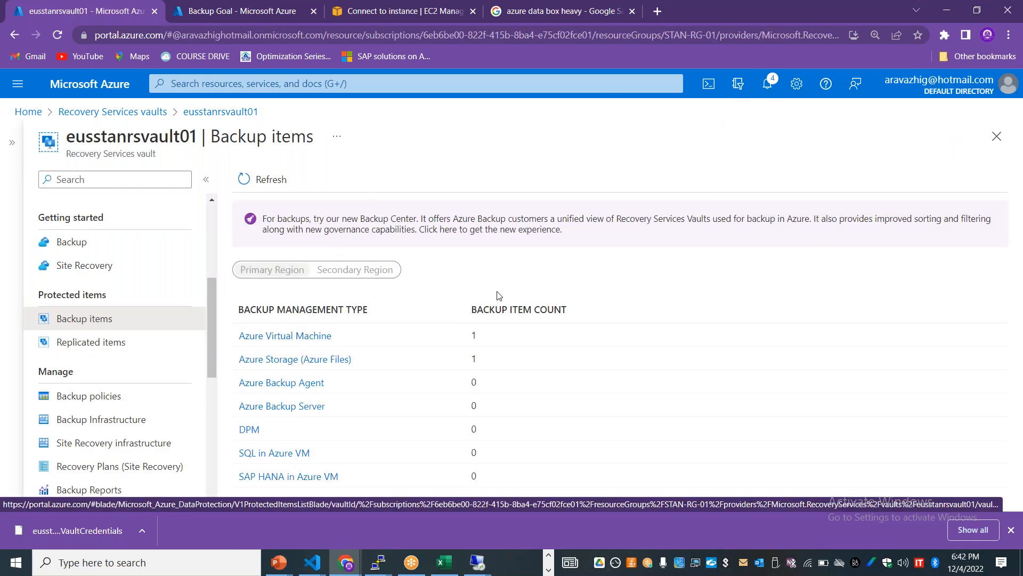
pyautogui.scroll(-5, 210, 374)
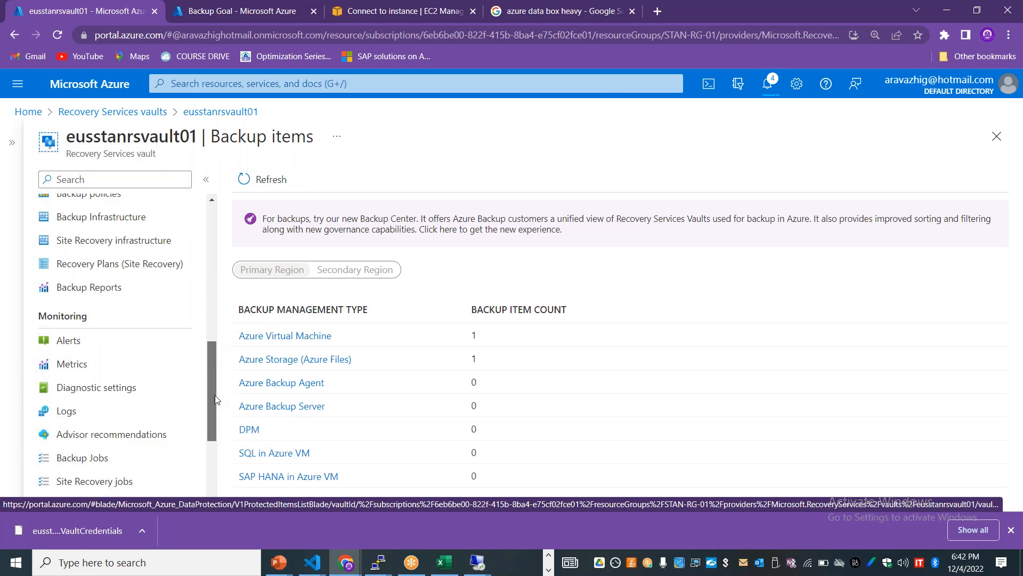
pyautogui.scroll(3, 160, 373)
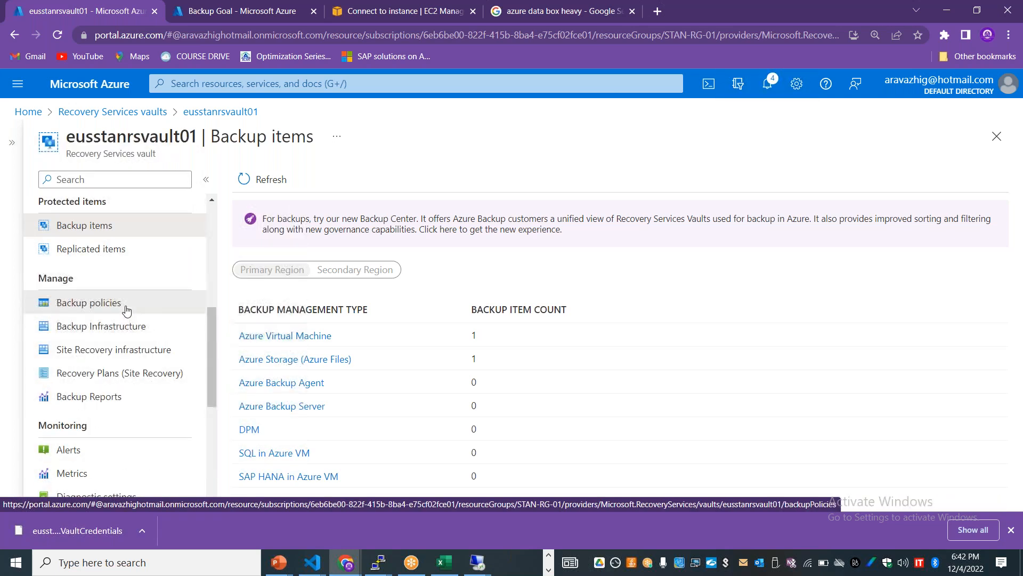
pyautogui.click(89, 302)
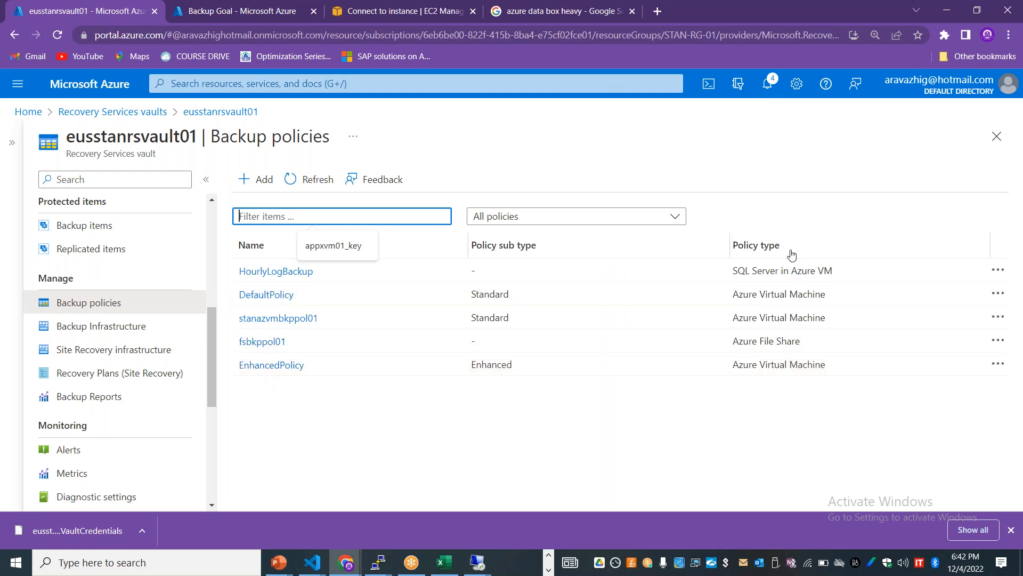
# Step: Delete the Azure File Share backup policy fsbkppol01 and confirm the deletion
pyautogui.moveTo(346, 347); pyautogui.dragTo(237, 342)
pyautogui.moveTo(319, 318); pyautogui.dragTo(256, 319)
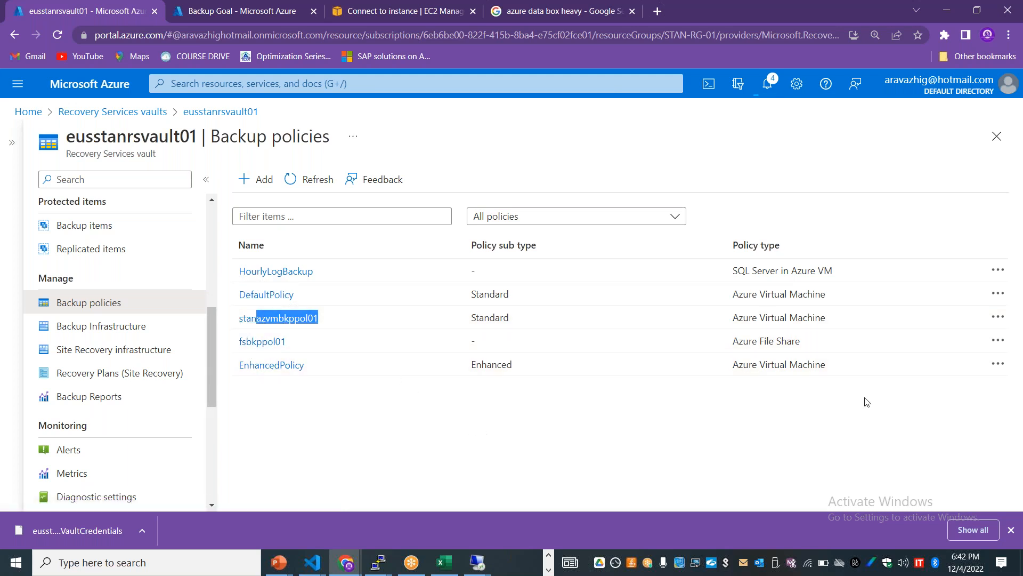
pyautogui.click(800, 341)
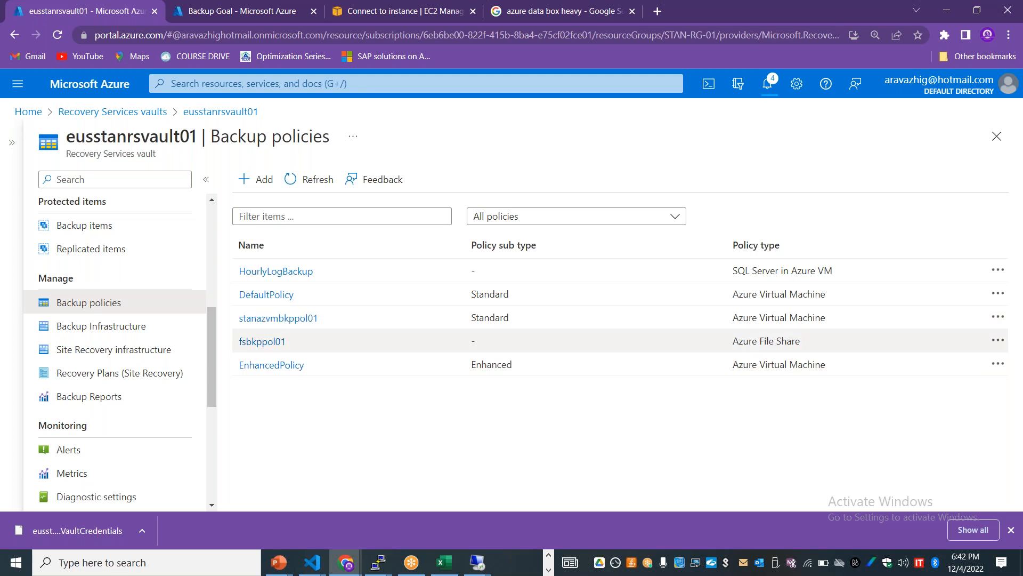
pyautogui.click(999, 341)
pyautogui.click(906, 403)
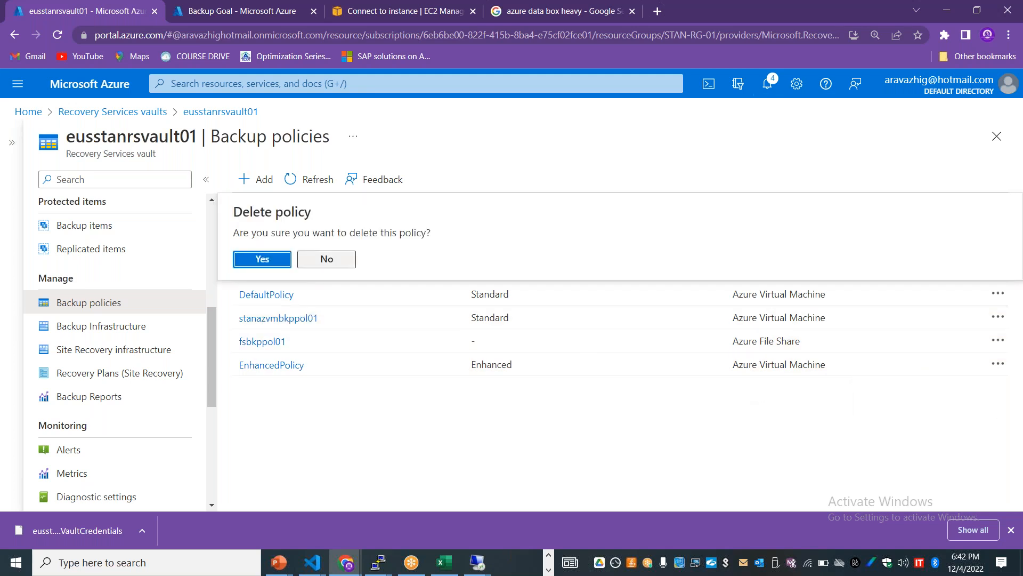
pyautogui.click(273, 261)
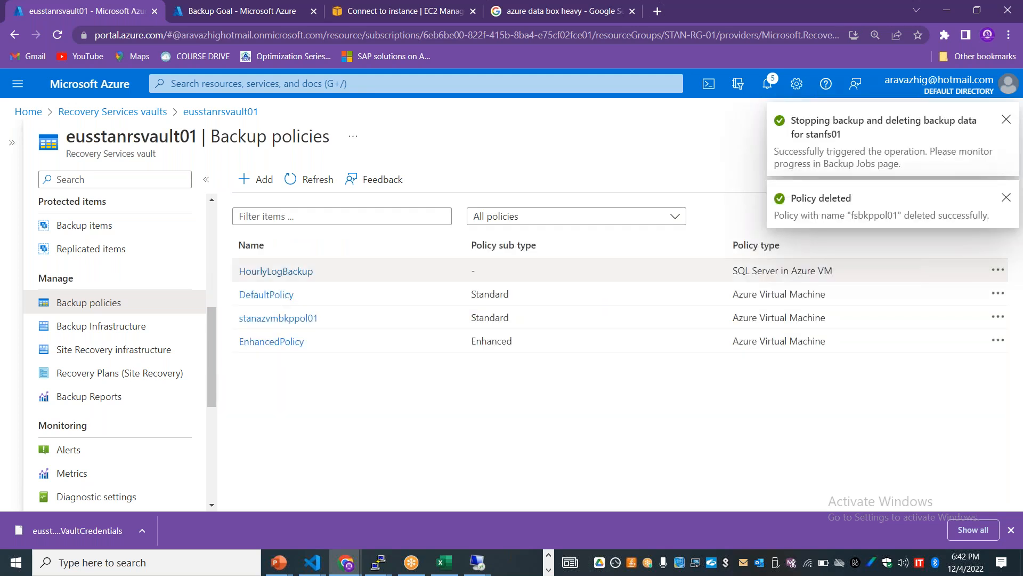
pyautogui.click(998, 318)
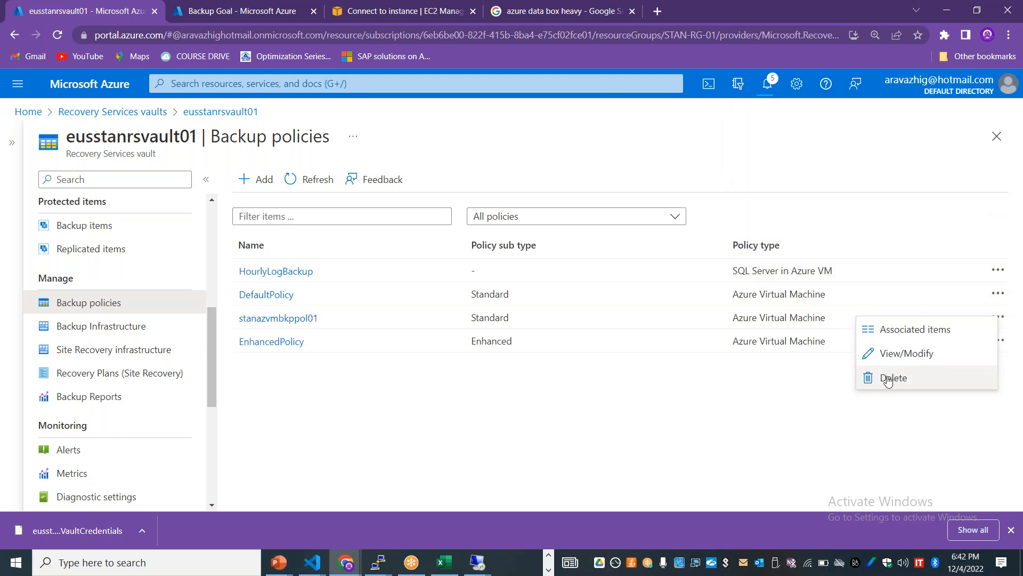
pyautogui.moveTo(218, 383); pyautogui.dragTo(215, 407)
# Step: Go back to the portal home page and open the backup vault eusstanbkpvault01 from Backup vaults
pyautogui.click(150, 112)
pyautogui.click(31, 112)
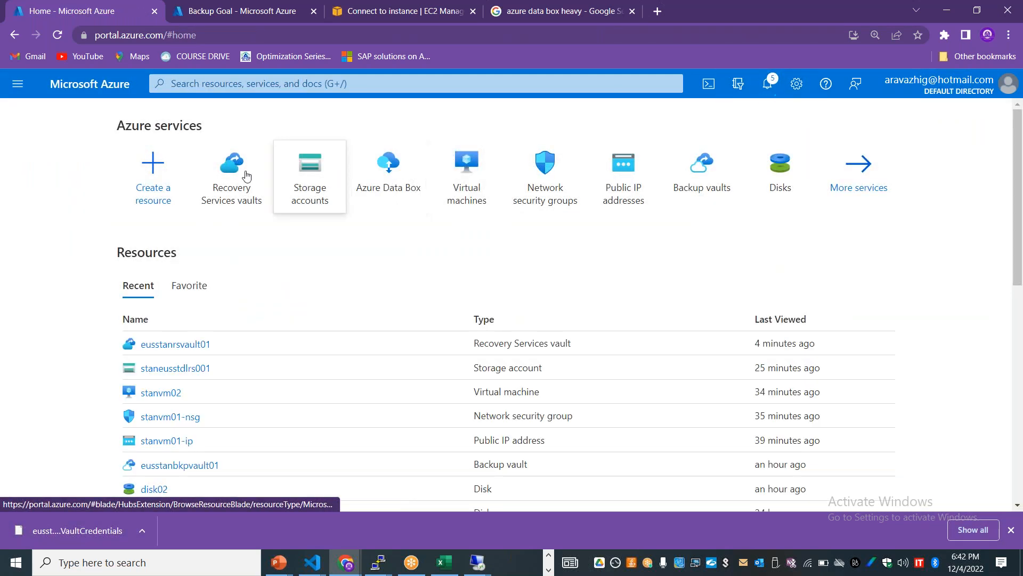
pyautogui.click(715, 184)
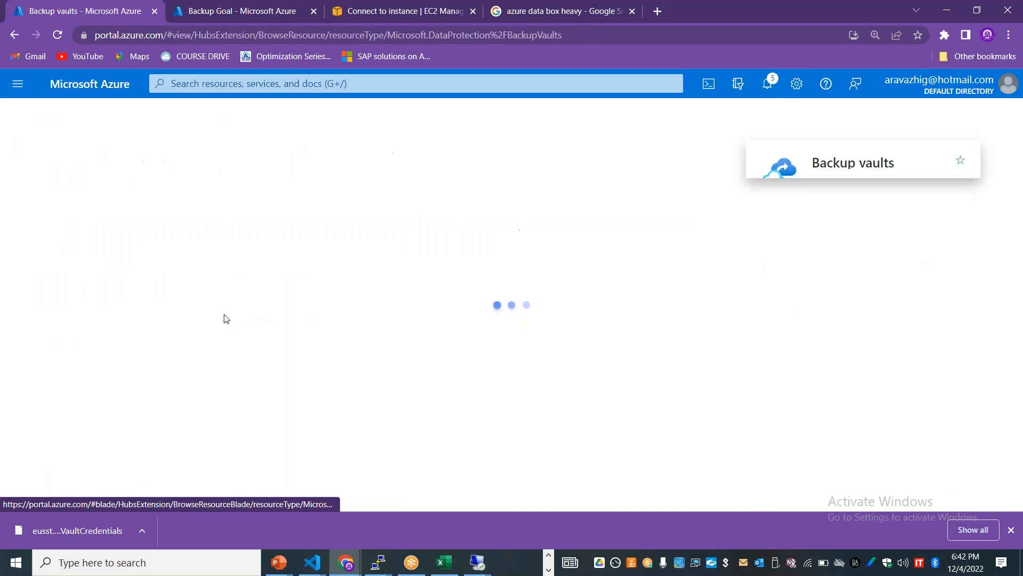
pyautogui.click(93, 296)
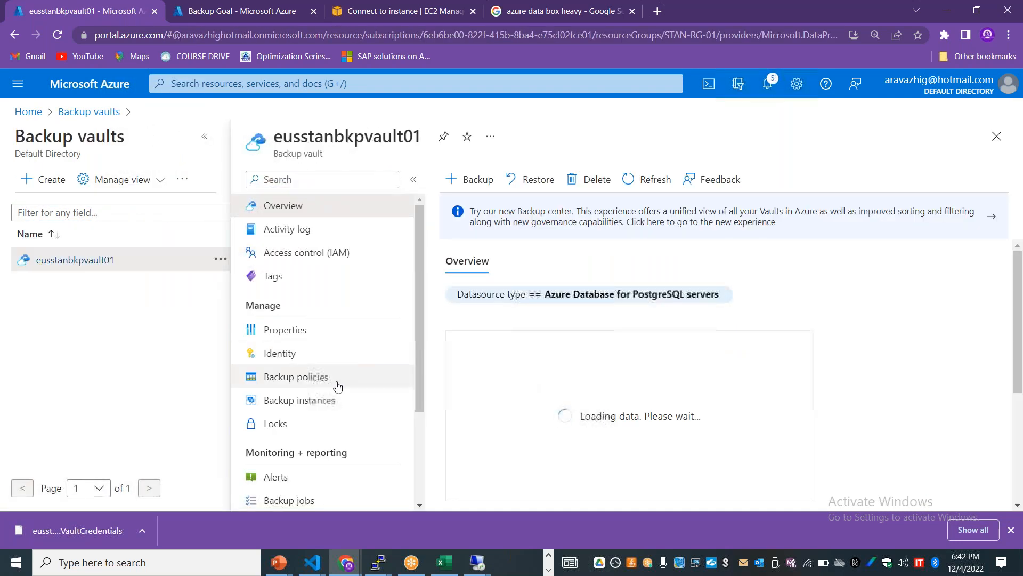
# Step: Open the backup instances of eusstanbkpvault01 and filter them by the datasource type Azure Disks
pyautogui.moveTo(416, 381); pyautogui.dragTo(419, 461)
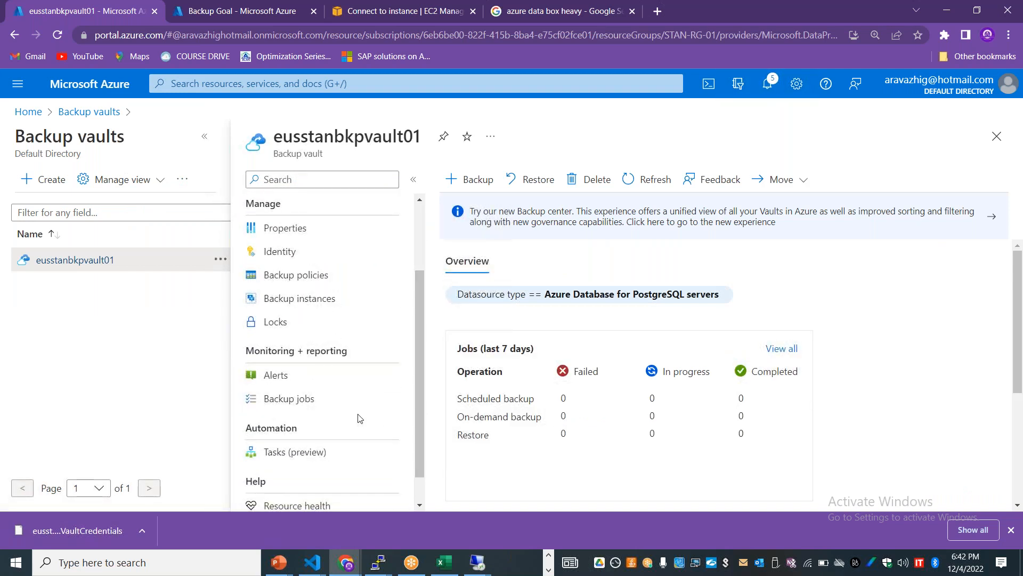
pyautogui.click(319, 297)
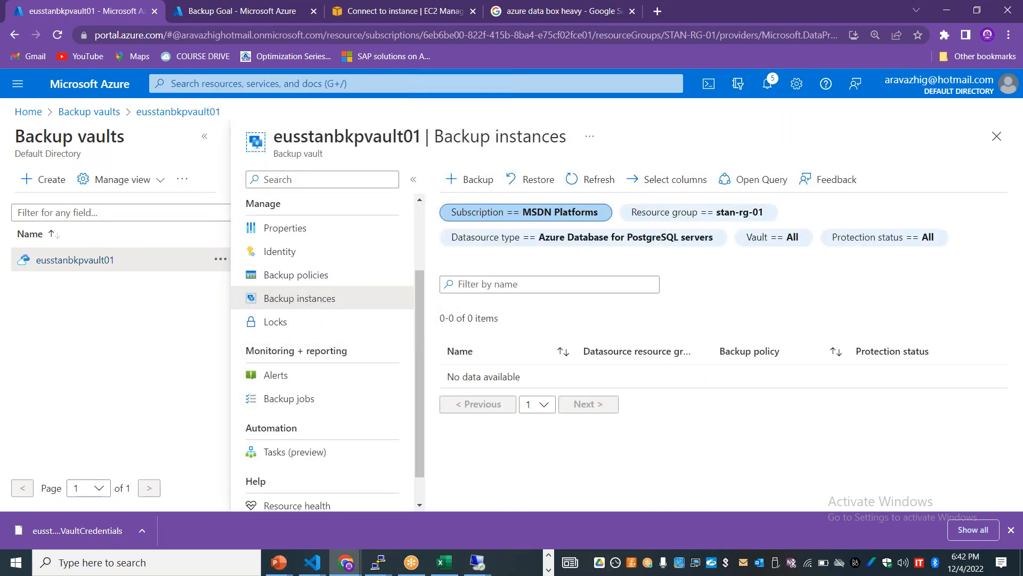
pyautogui.click(677, 241)
pyautogui.click(595, 244)
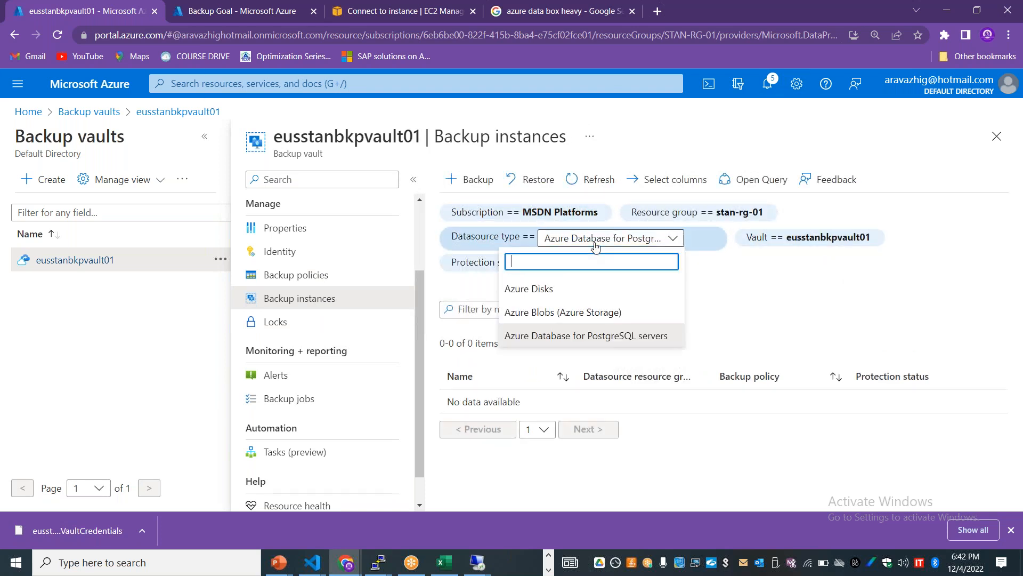
pyautogui.click(562, 289)
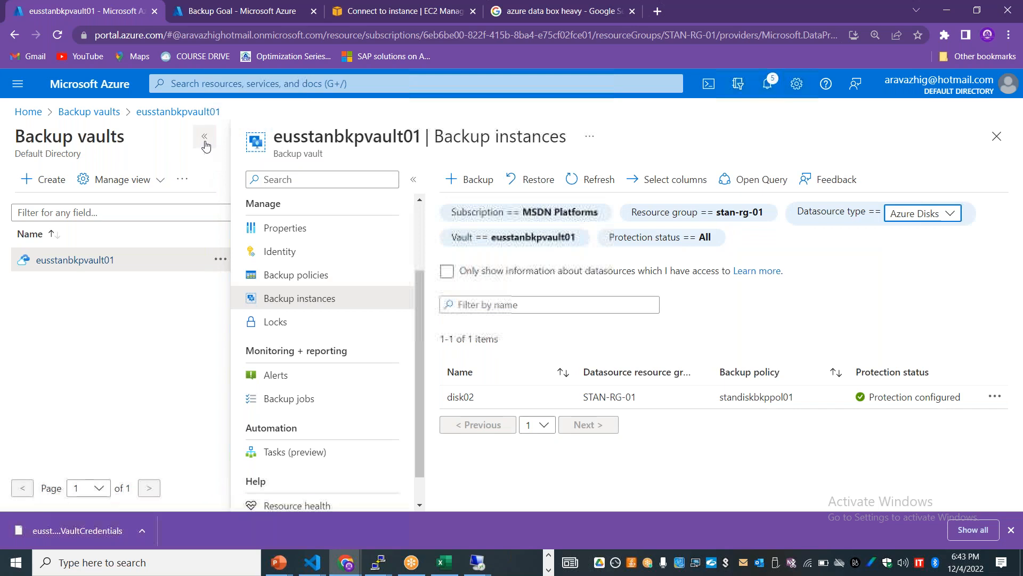
pyautogui.click(204, 137)
# Step: Start stopping the backup of disk02 with the level Delete Backup Data, entering disk02 as the backup instance name
pyautogui.click(994, 398)
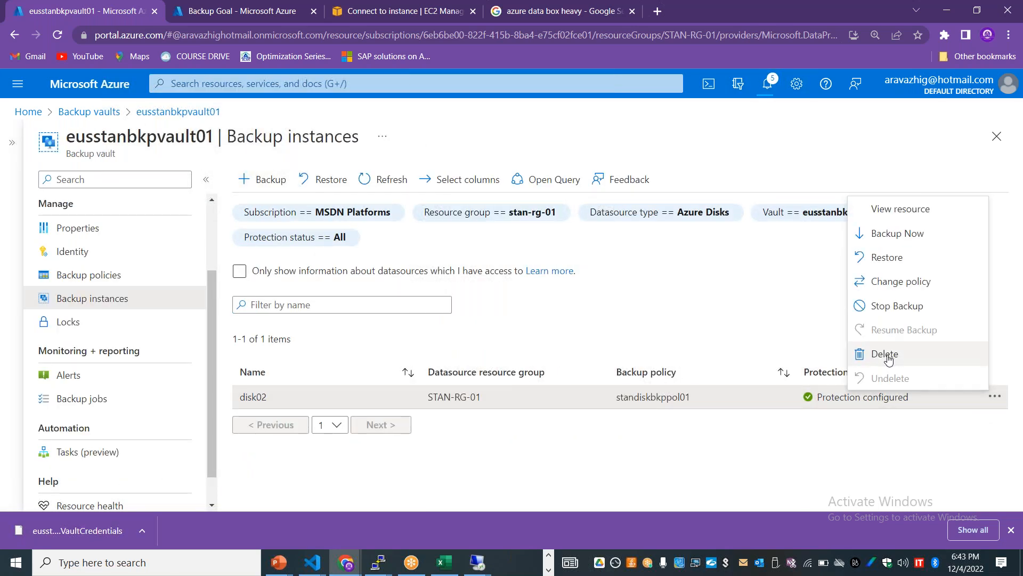
pyautogui.click(897, 305)
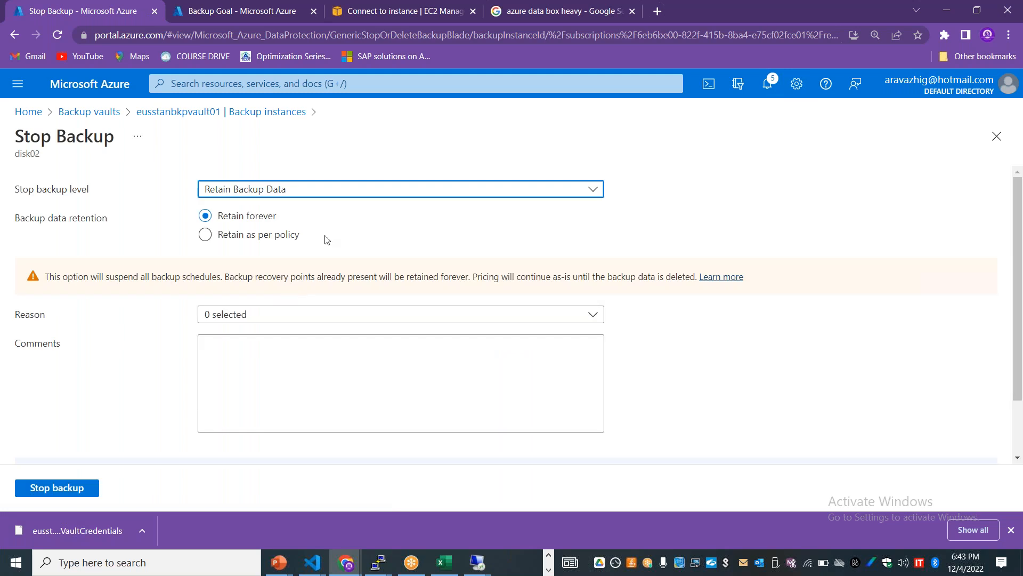
pyautogui.click(303, 189)
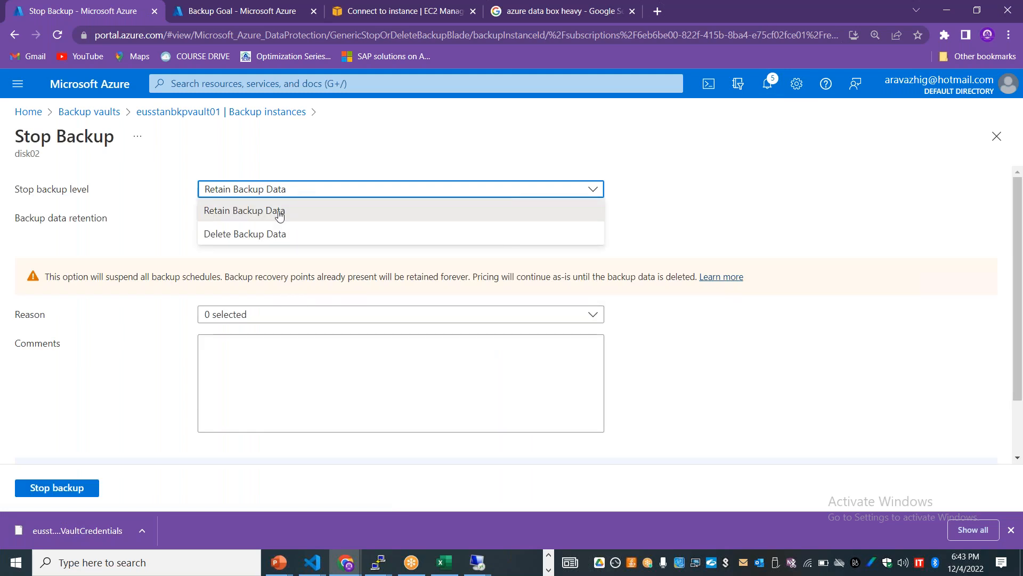
pyautogui.click(256, 234)
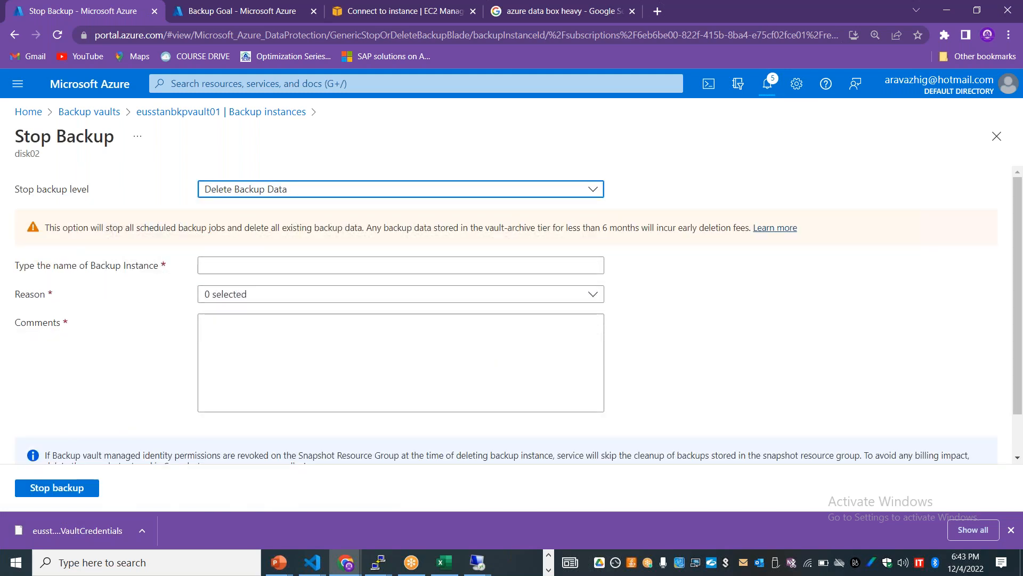
pyautogui.doubleClick(26, 153)
pyautogui.hotkey('ctrl', 'c')
pyautogui.click(274, 266)
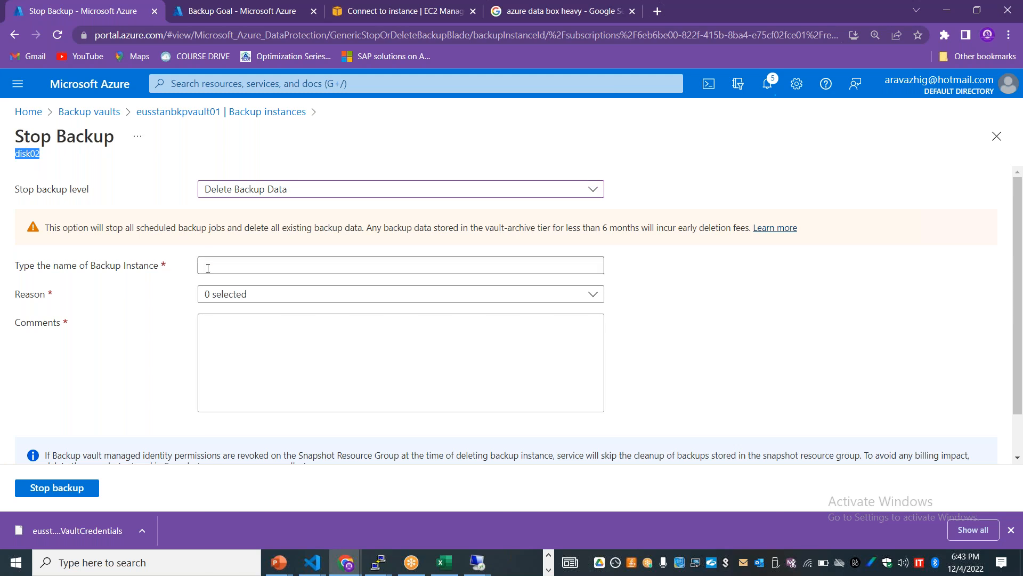
pyautogui.hotkey('ctrl', 'v')
# Step: Choose the reason Others, enter the comment Decom, then stop the disk02 backup and confirm deleting its data
pyautogui.click(247, 299)
pyautogui.click(247, 338)
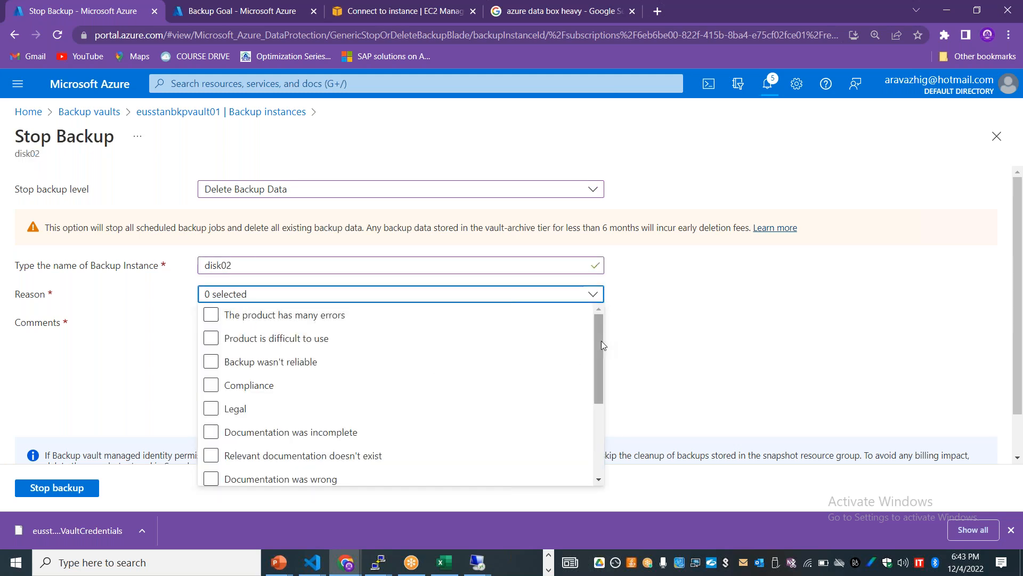
pyautogui.scroll(-3, 601, 340)
pyautogui.click(223, 476)
pyautogui.click(698, 378)
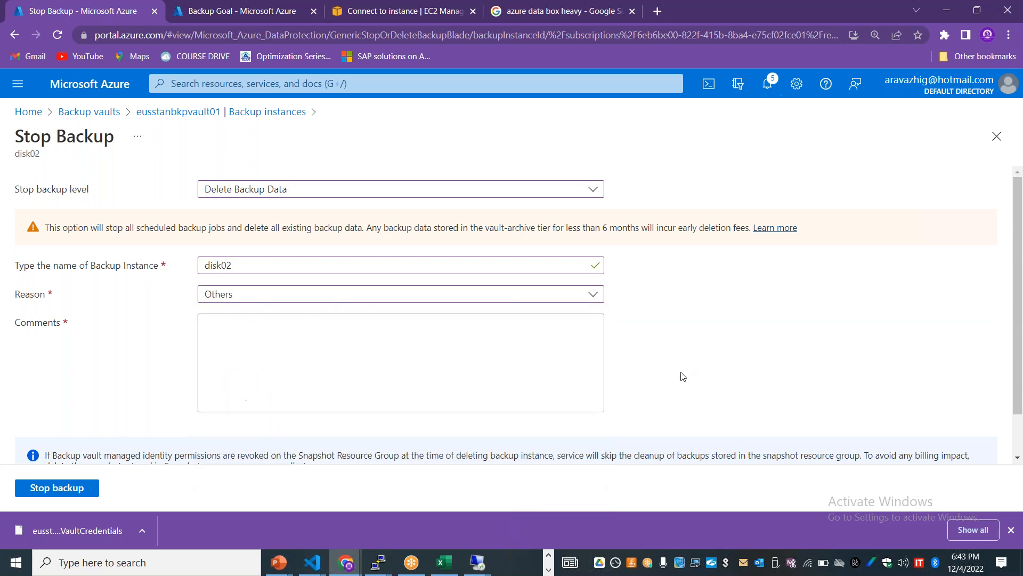
pyautogui.click(353, 341)
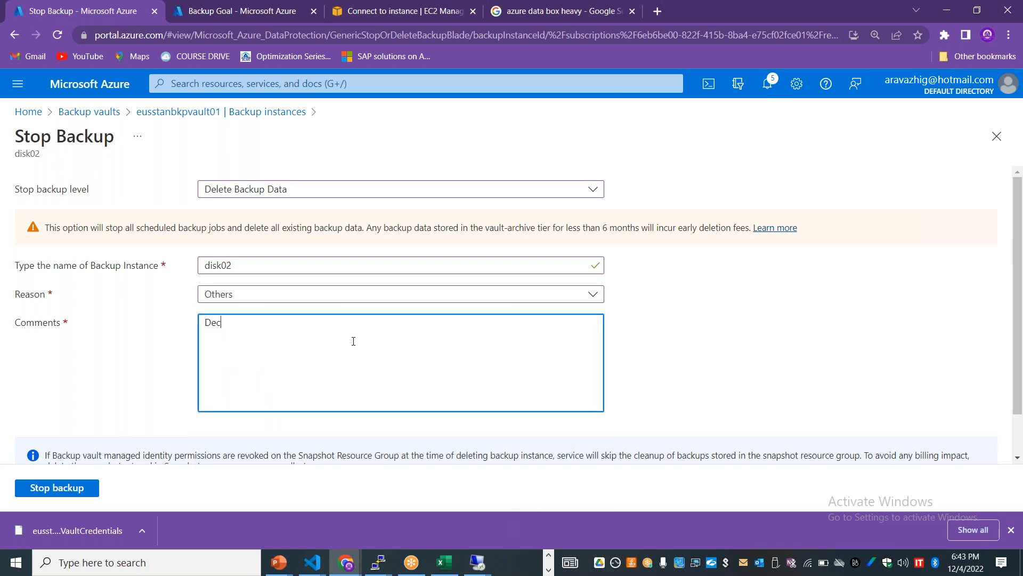
pyautogui.click(79, 493)
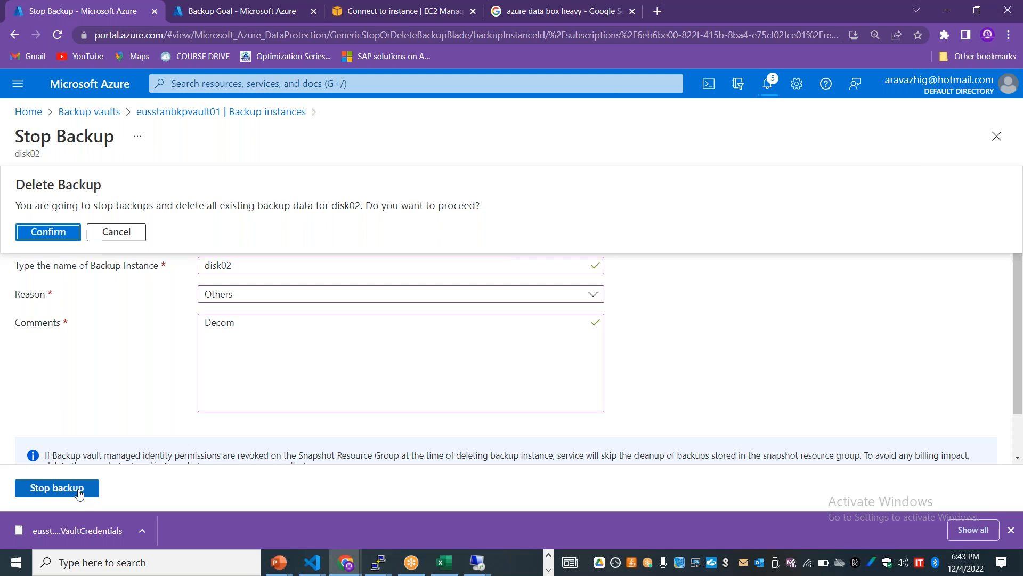
pyautogui.click(47, 232)
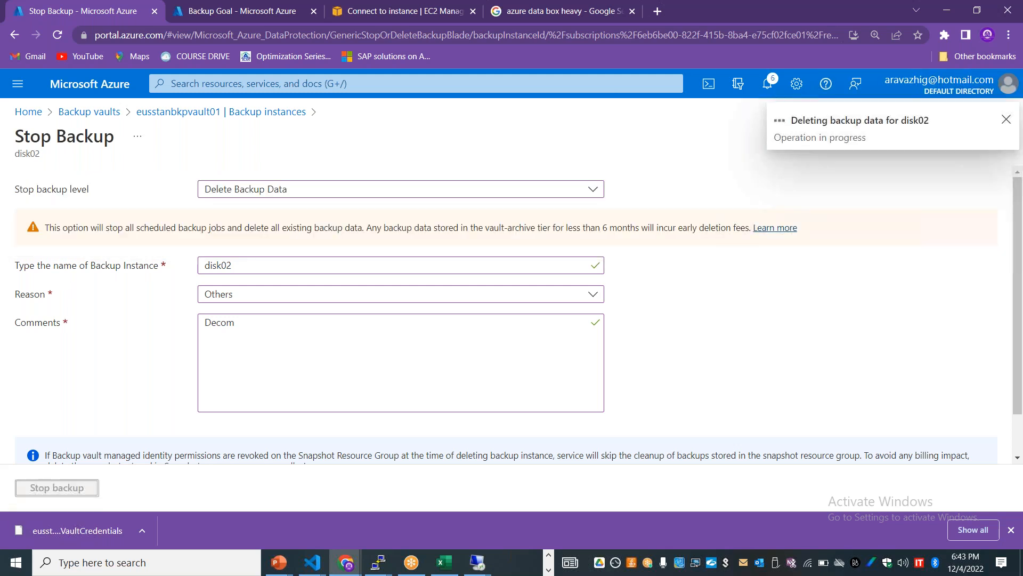
# Step: Filter the backup instances of eusstanbkpvault01 by Azure Blobs (Azure Storage) and start deleting the staneusstdlrs001 instance
pyautogui.click(221, 111)
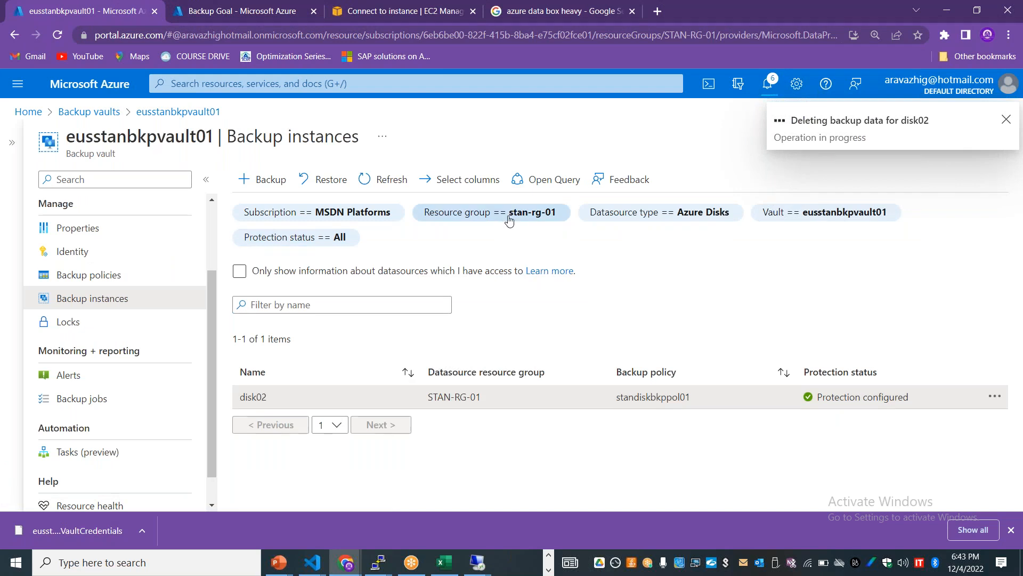
pyautogui.click(710, 214)
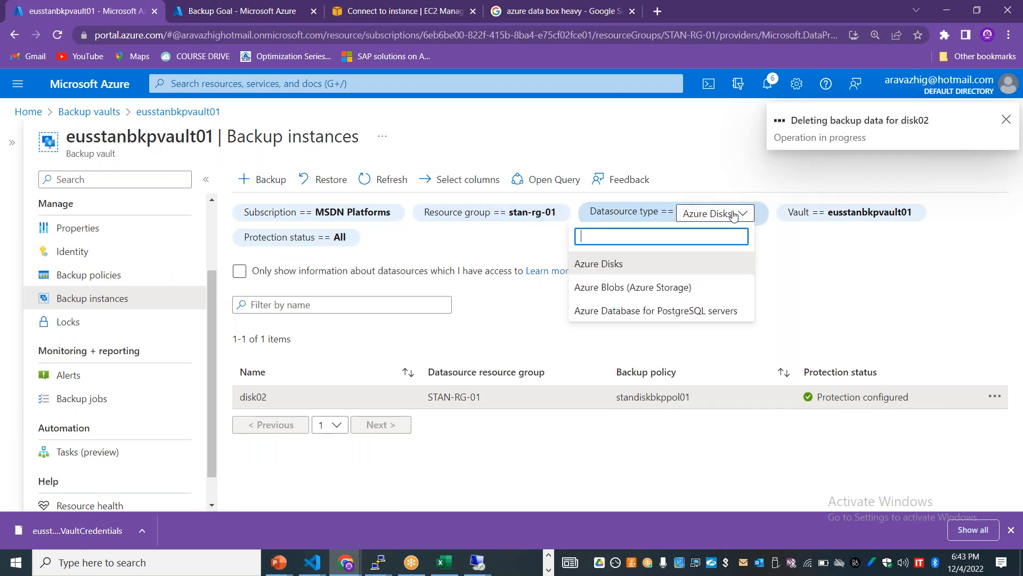
pyautogui.click(632, 287)
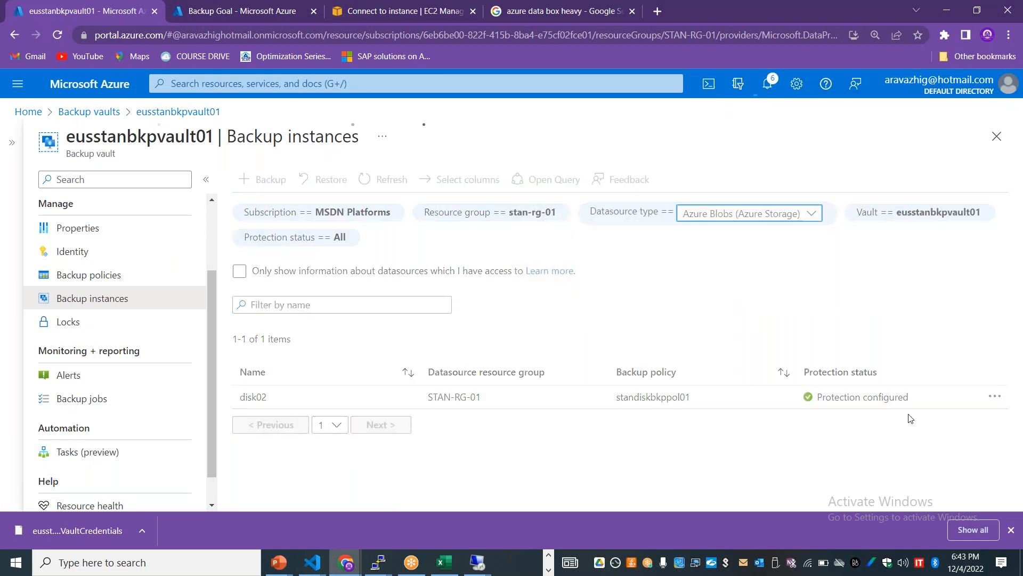
pyautogui.click(995, 398)
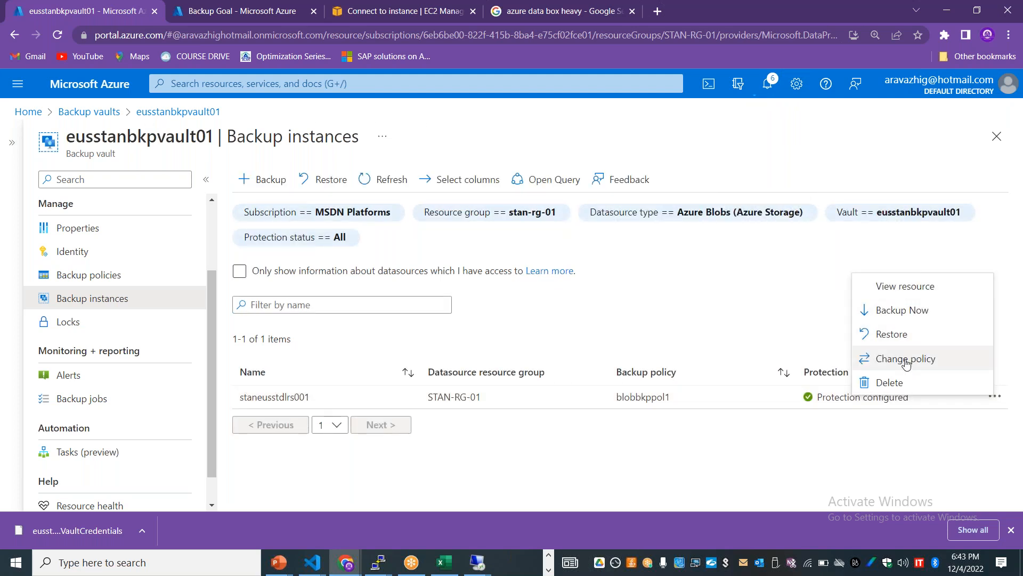
pyautogui.click(890, 383)
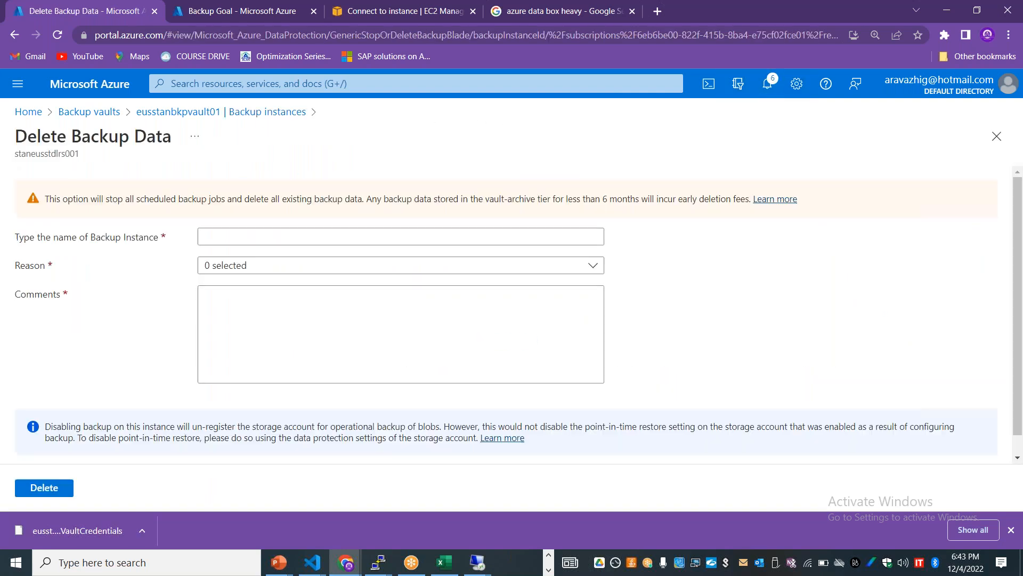
# Step: Enter staneusstdlrs001 as the backup instance name for the backup data deletion
pyautogui.click(310, 235)
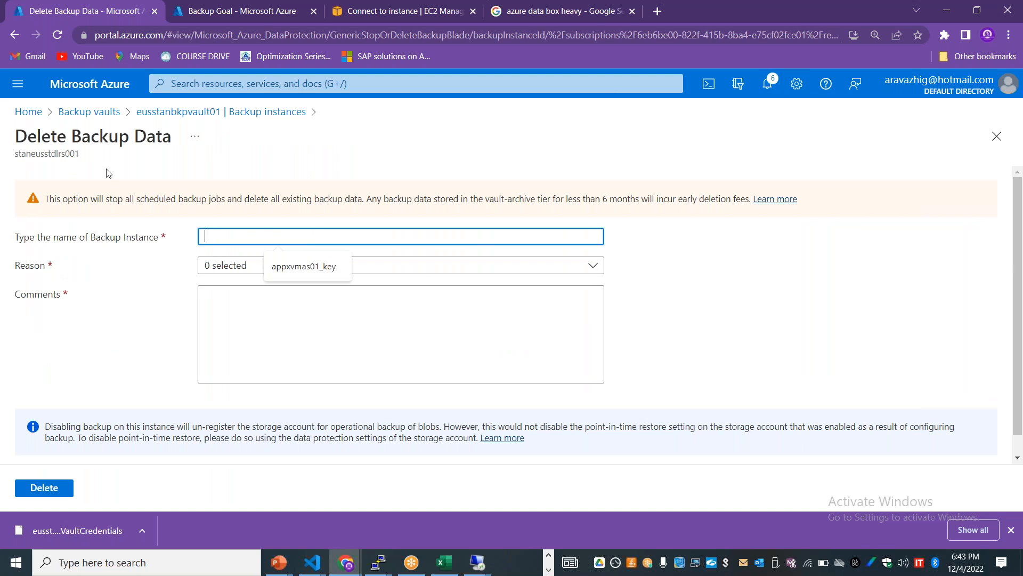
pyautogui.doubleClick(65, 153)
pyautogui.hotkey('ctrl', 'c')
pyautogui.click(258, 238)
pyautogui.hotkey('ctrl', 'v')
pyautogui.press('Tab')
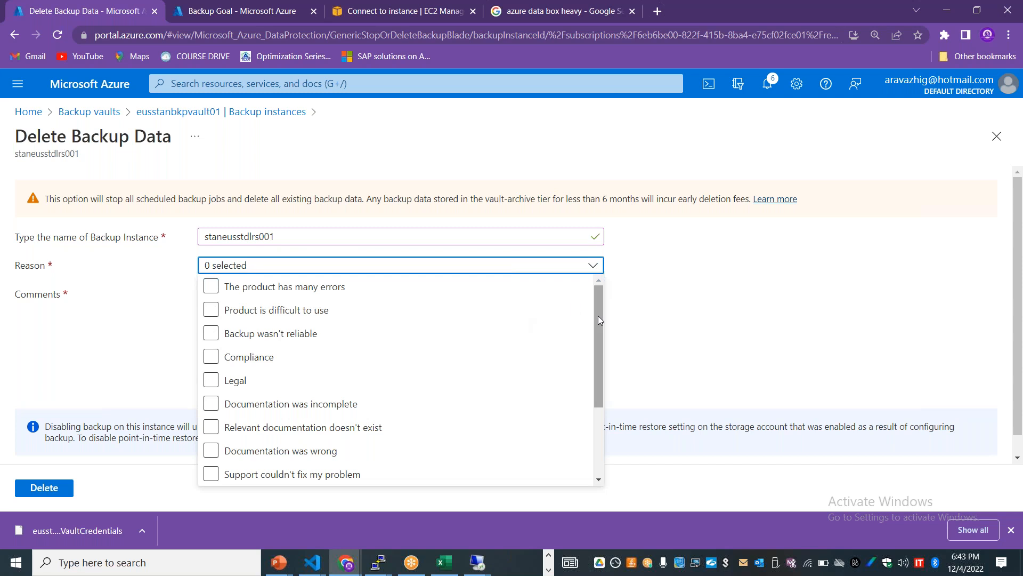
# Step: Set the reason to Others with the comment Decom, then delete the staneusstdlrs001 backup data and confirm
pyautogui.moveTo(598, 315); pyautogui.dragTo(617, 450)
pyautogui.click(246, 476)
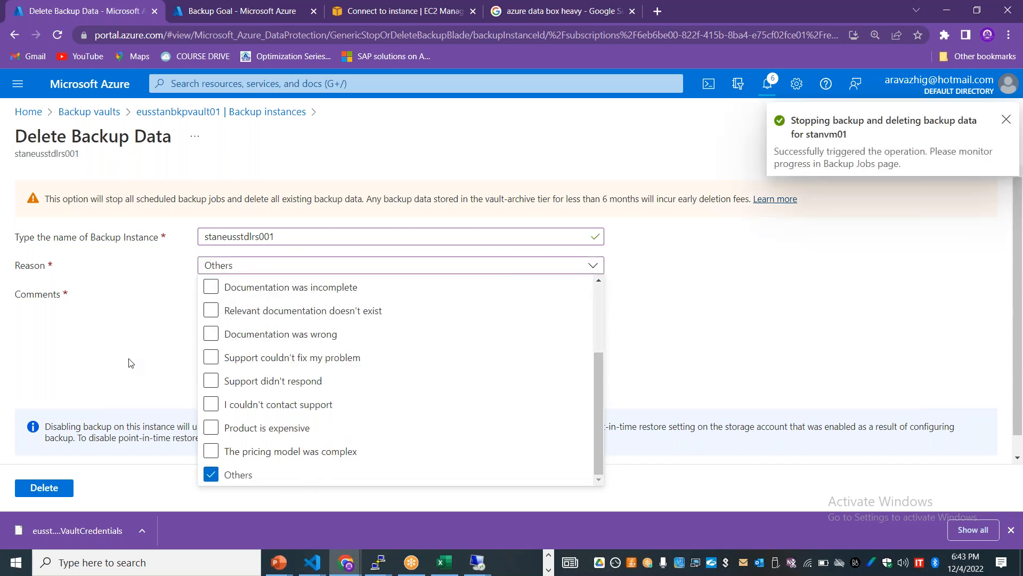
pyautogui.click(219, 335)
pyautogui.write('Decom')
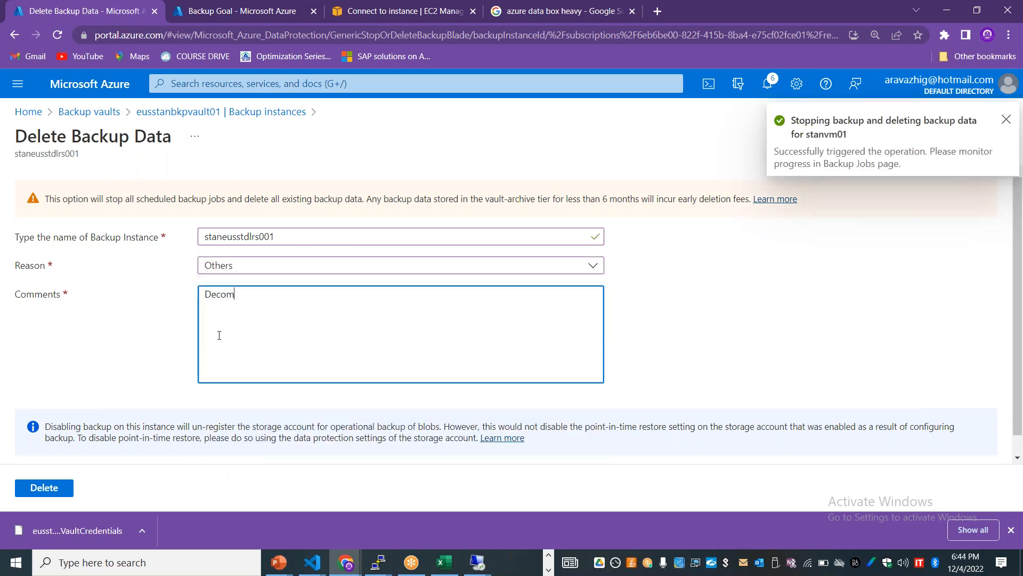
pyautogui.click(49, 488)
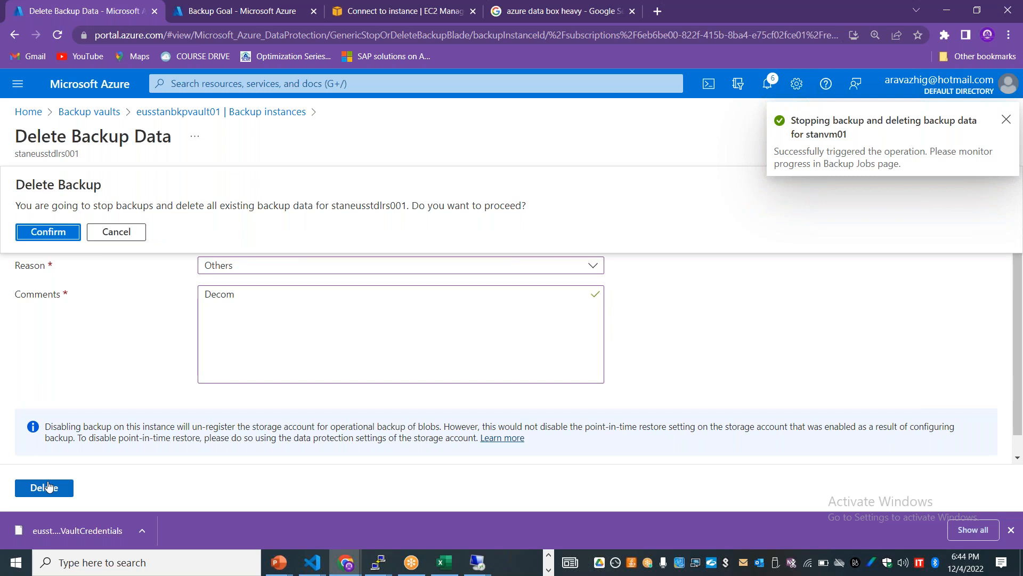
pyautogui.click(53, 235)
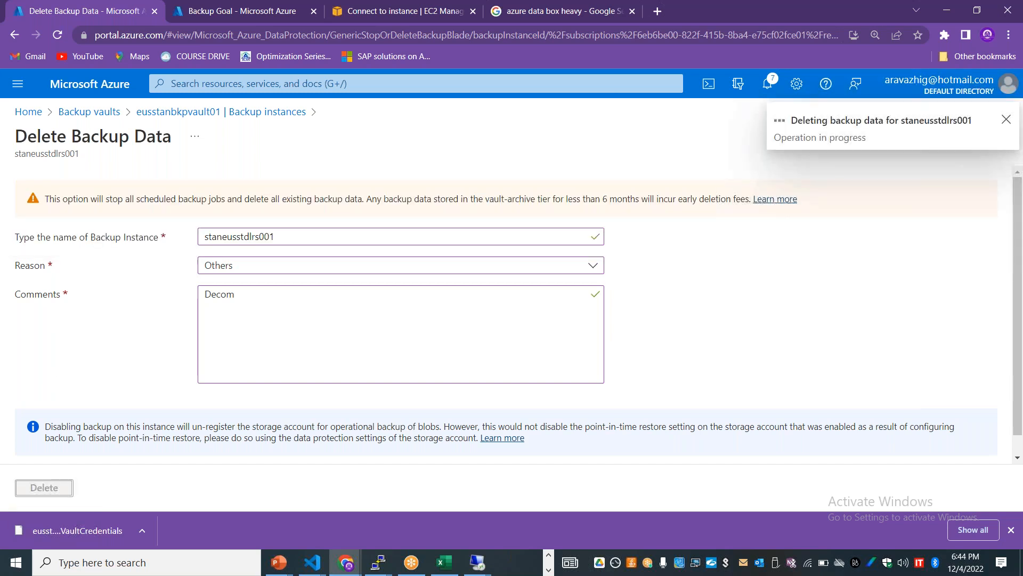
# Step: Return to the portal home page, search for "Log anal" and open Log Analytics workspaces to check for existing workspaces
pyautogui.click(177, 112)
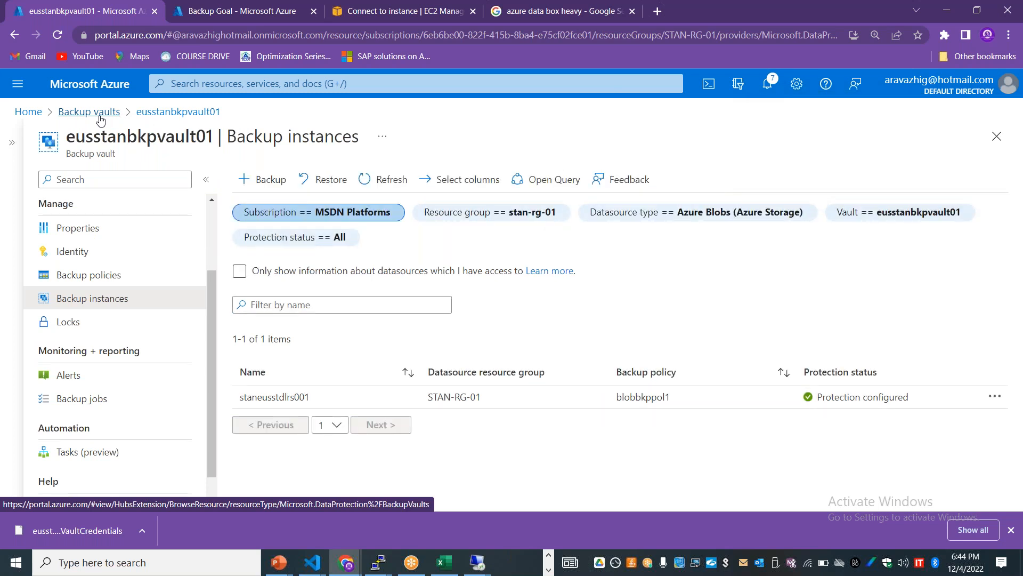
pyautogui.moveTo(211, 306); pyautogui.dragTo(214, 205)
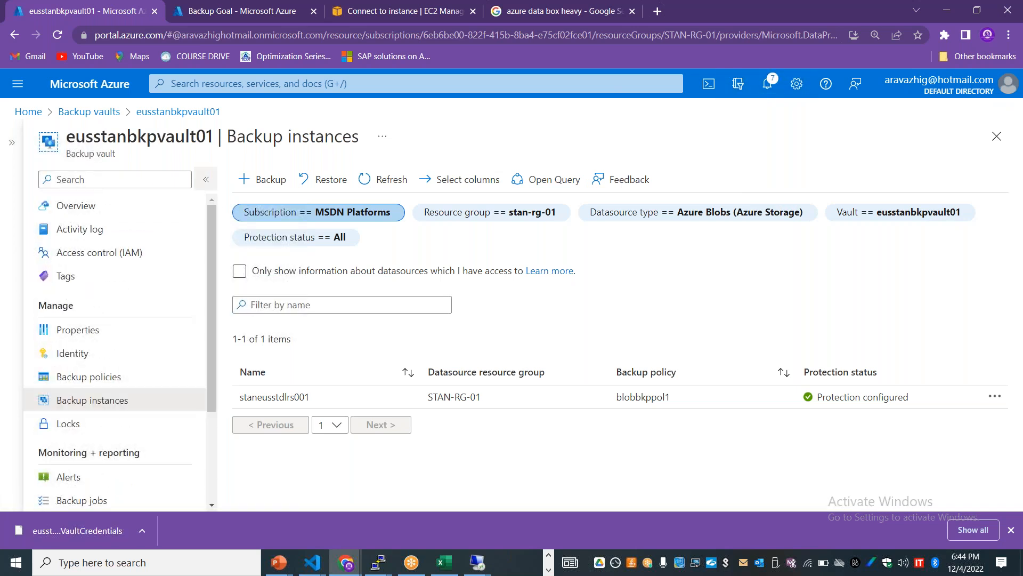
pyautogui.click(28, 112)
pyautogui.click(221, 83)
pyautogui.write('Log anal')
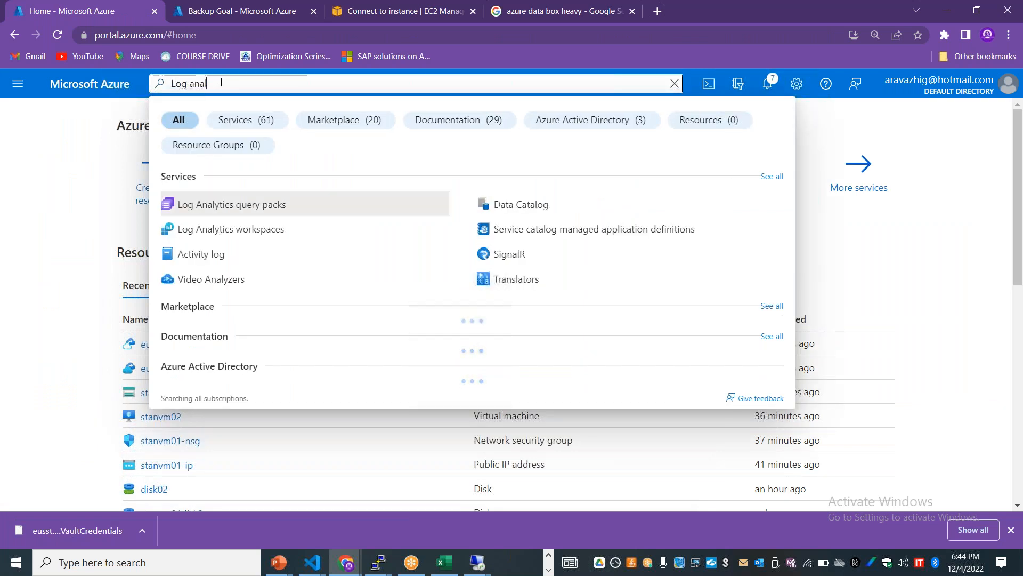
pyautogui.click(268, 231)
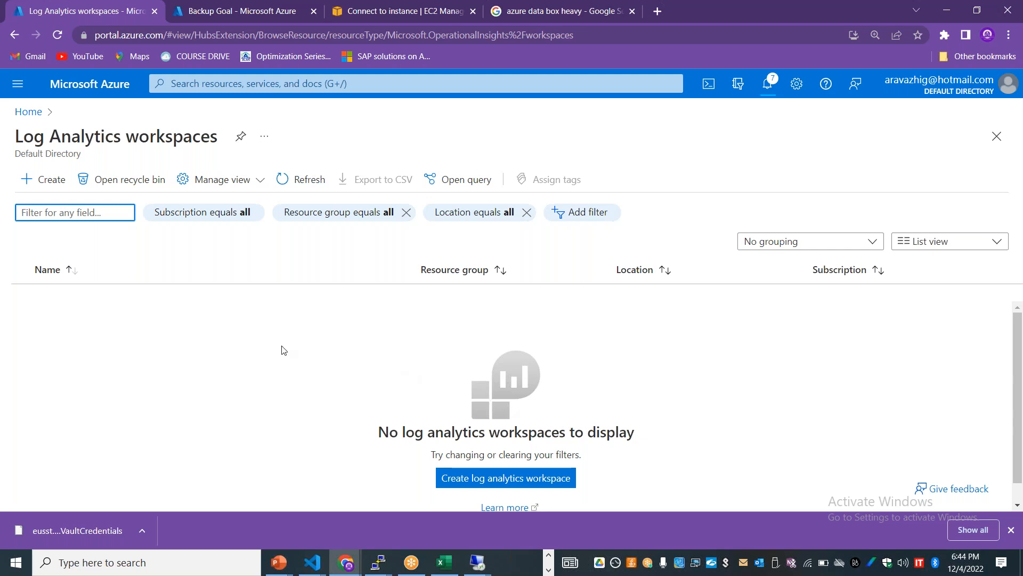
# Step: Open the backup vault eusstanbkpvault01 from the recent resources, delete the vault and confirm
pyautogui.click(28, 112)
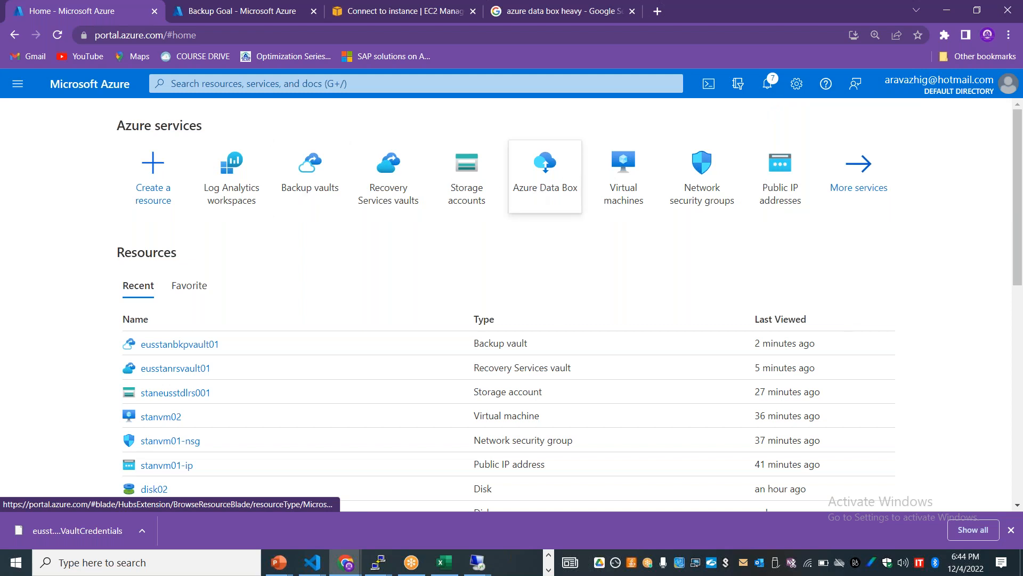
pyautogui.click(182, 346)
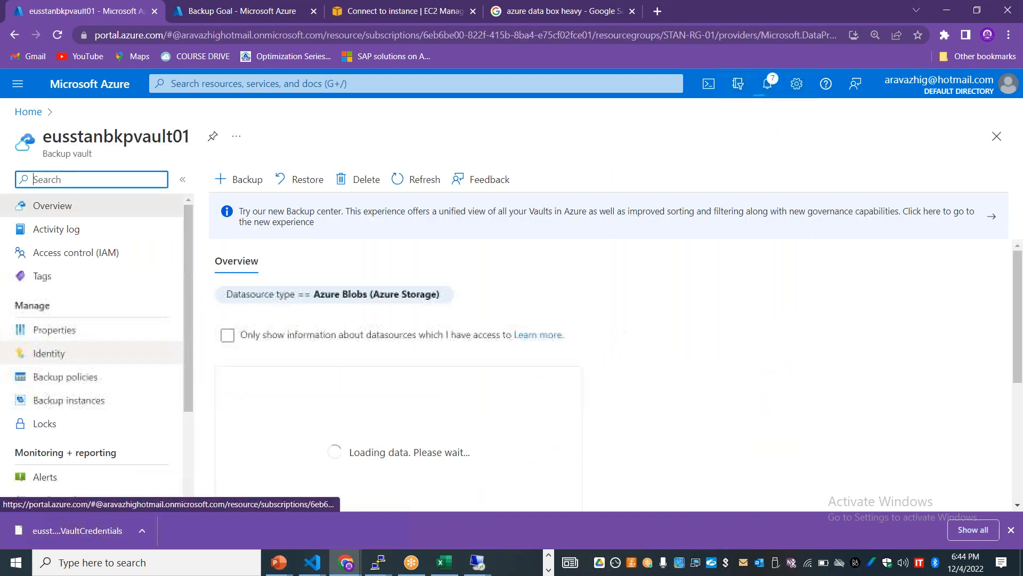
pyautogui.click(359, 180)
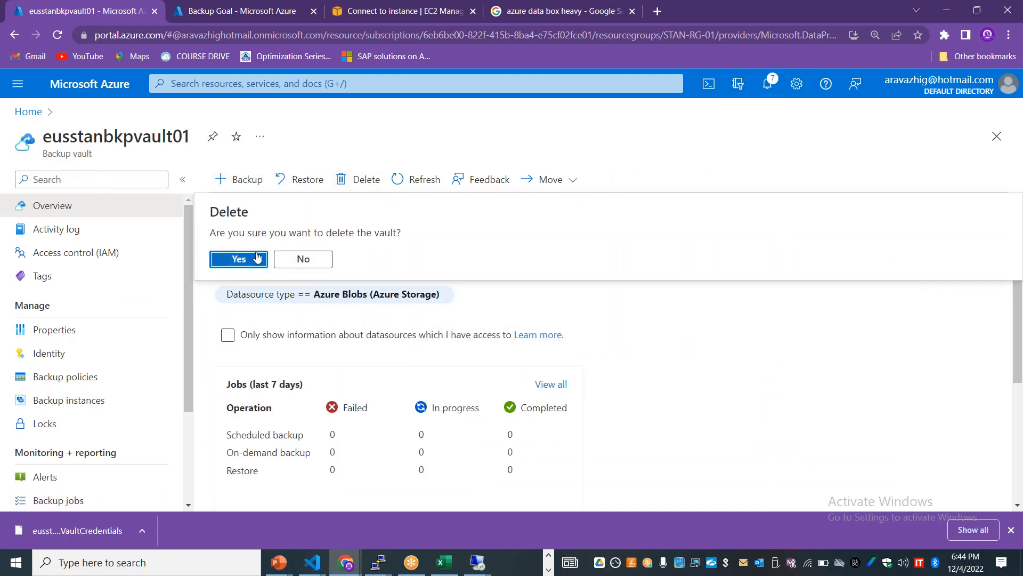
pyautogui.click(256, 259)
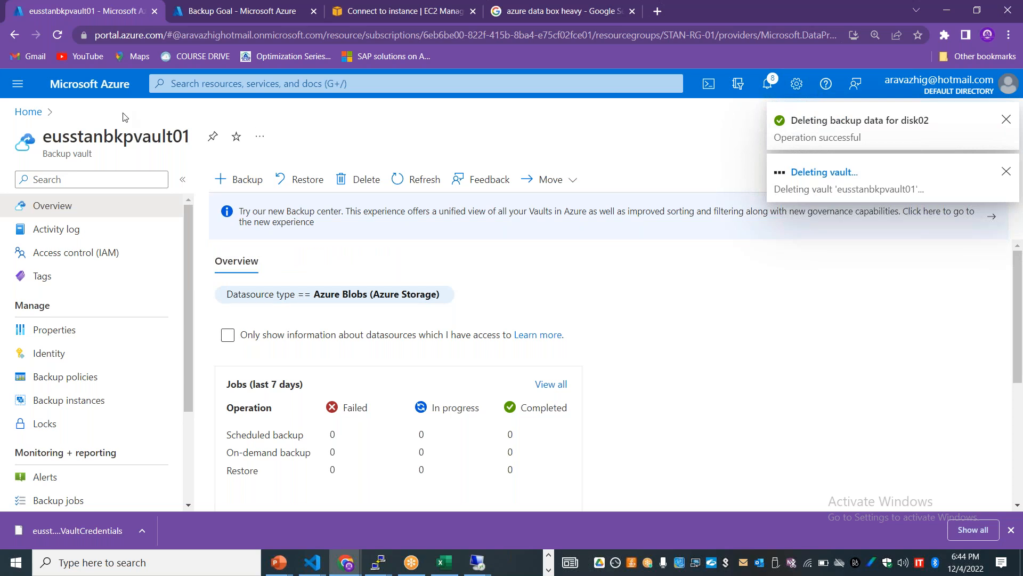
# Step: Return to the portal home page, search for Trusted Advisor and open the Advisor score page
pyautogui.click(30, 112)
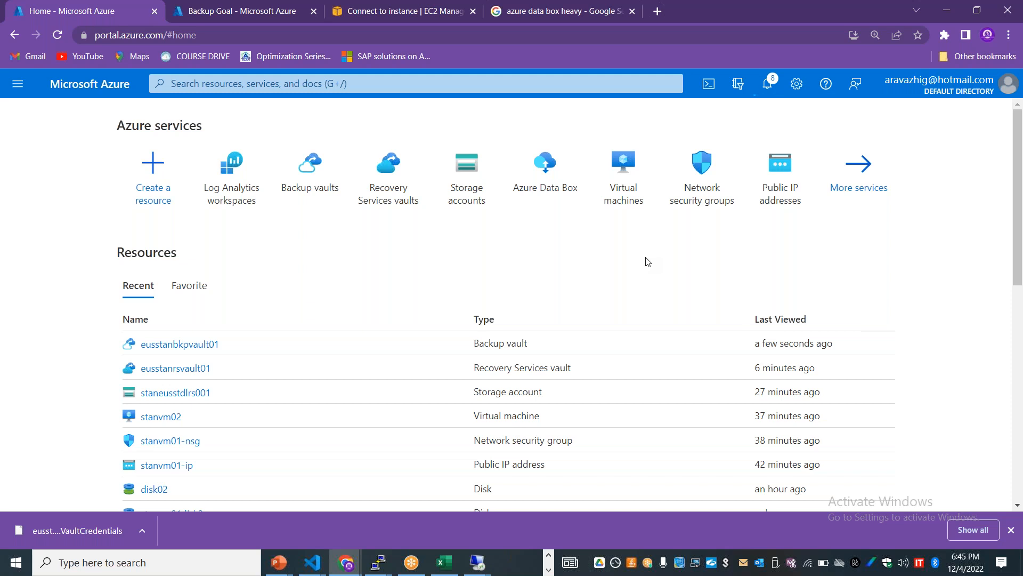
pyautogui.click(1011, 529)
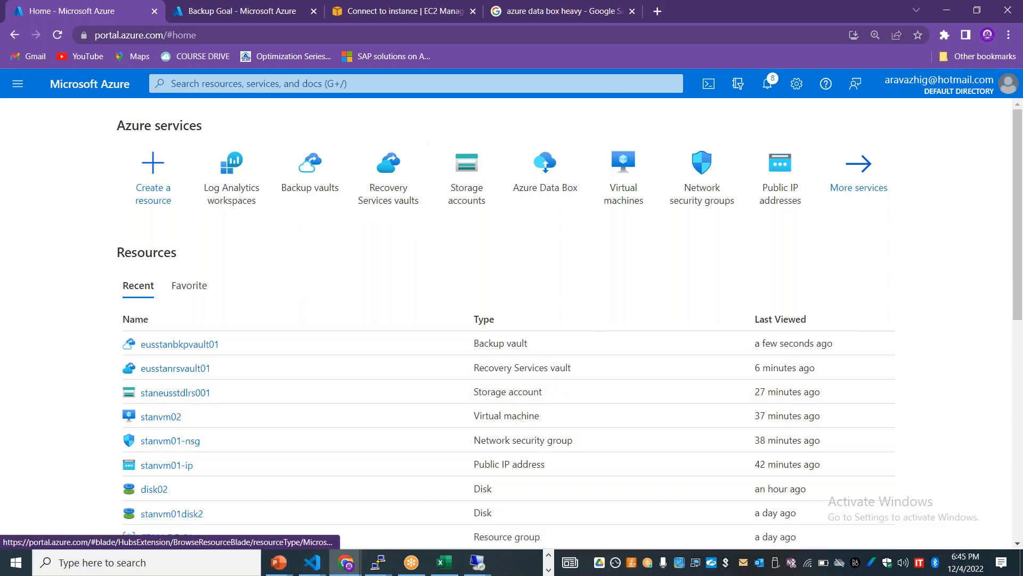
pyautogui.click(172, 84)
pyautogui.write('trad')
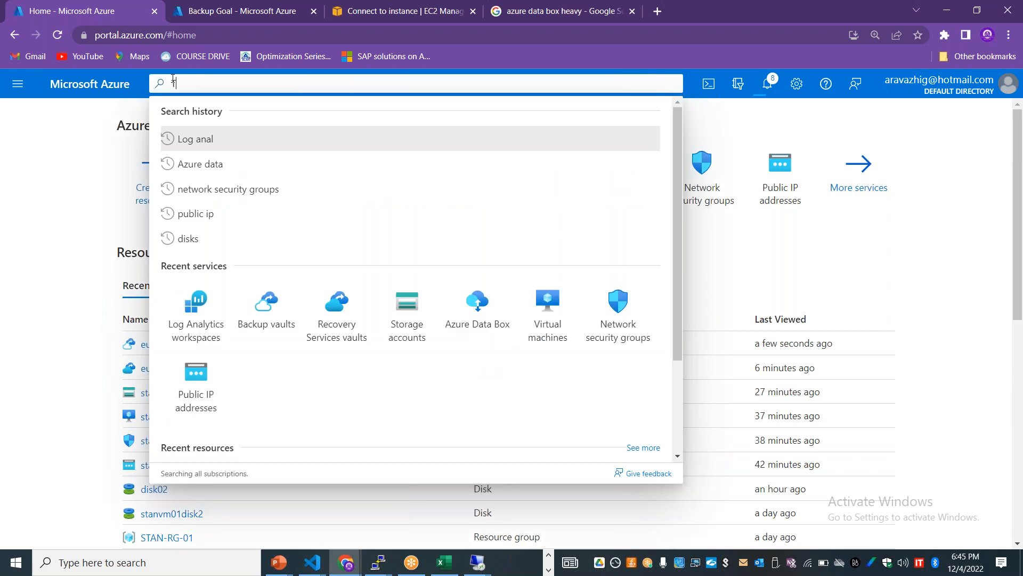
pyautogui.press('BackSpace')
pyautogui.press('BackSpace')
pyautogui.write('usted A')
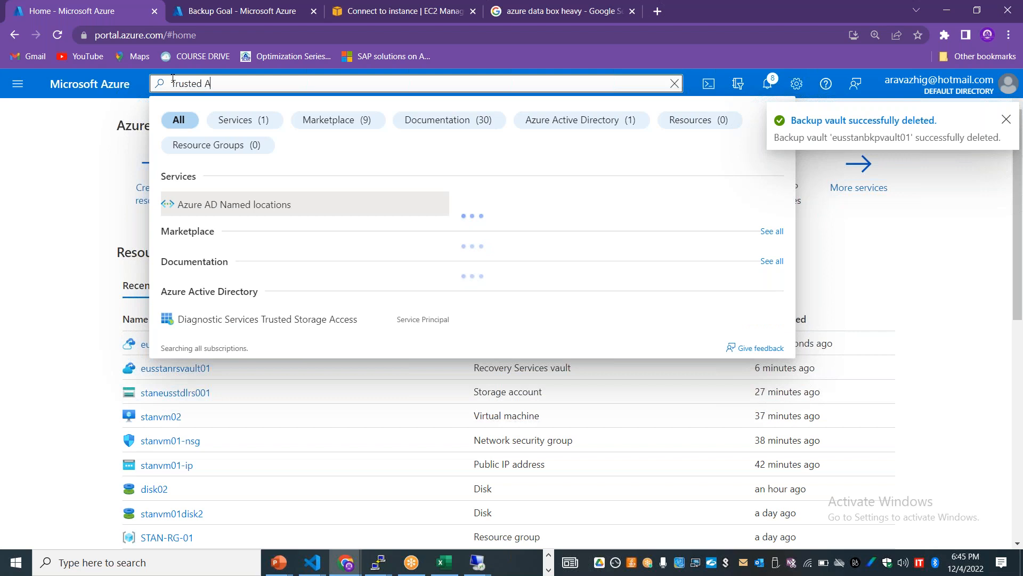
pyautogui.write('dvisor')
pyautogui.press('Return')
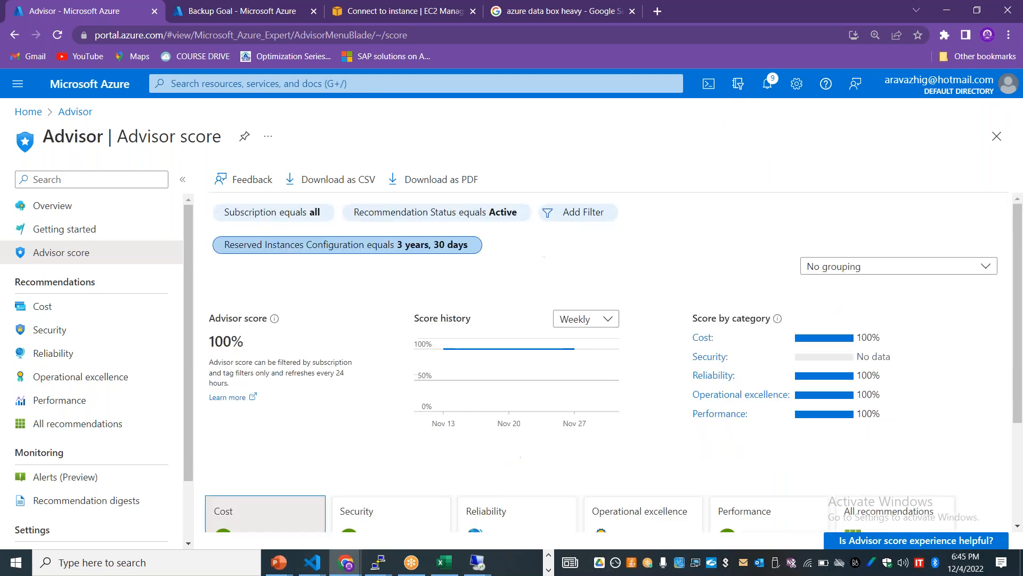
# Step: Switch to the Book1 workbook in Excel and add a new sheet named Advisor
pyautogui.hotkey('alt', 'Tab')
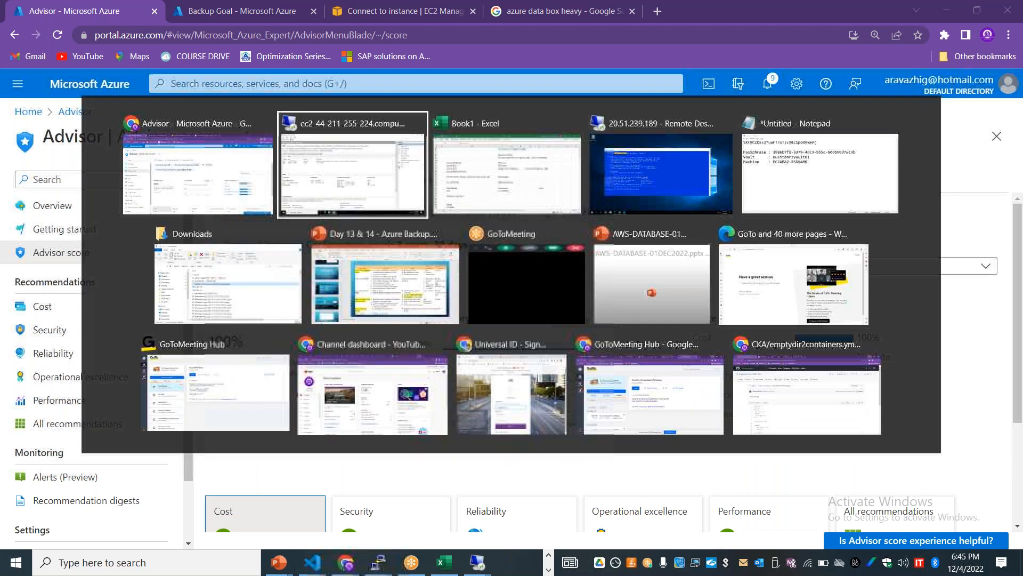
pyautogui.hotkey('alt', 'Tab')
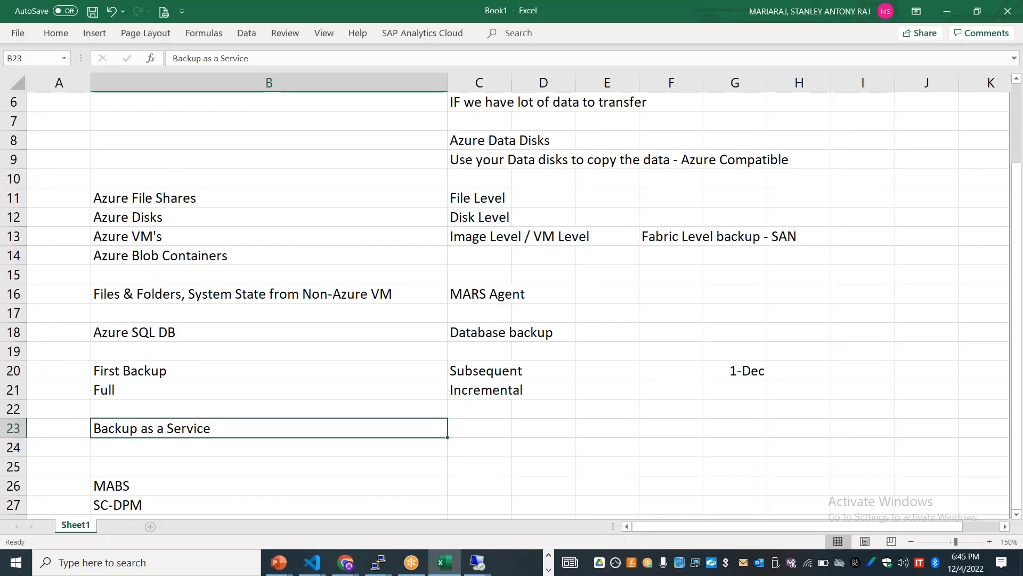
pyautogui.click(119, 526)
pyautogui.doubleClick(127, 527)
pyautogui.write('Advisor')
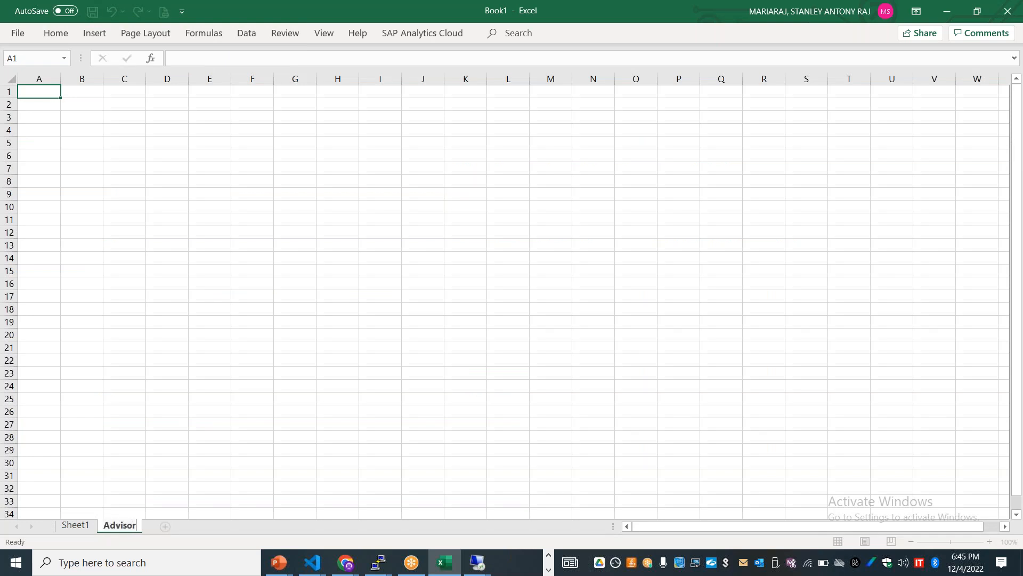
pyautogui.click(250, 140)
# Step: Enter Cost in cell B2 of the Advisor sheet and Reduce Cost beside it in C2
pyautogui.click(81, 105)
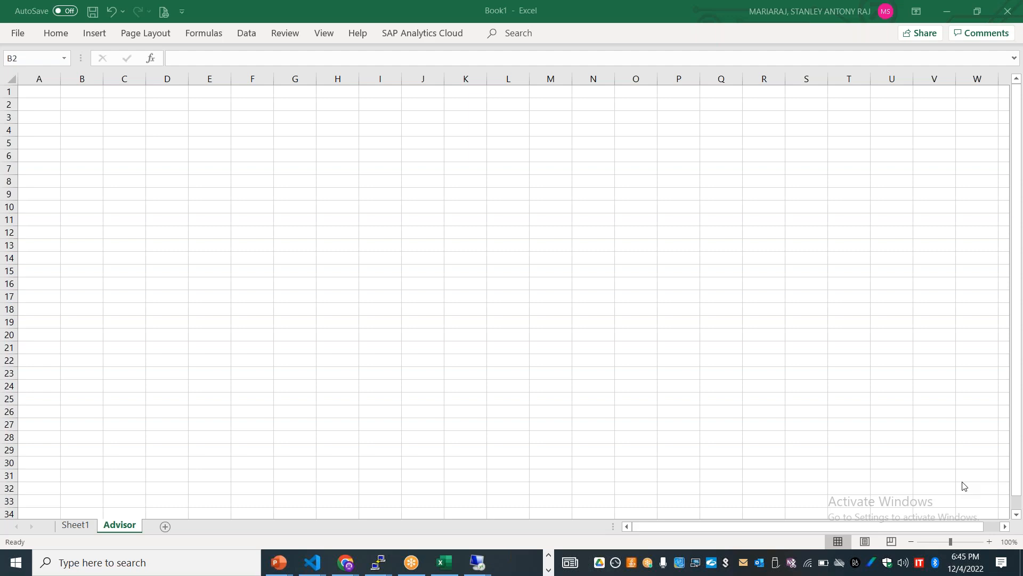
pyautogui.keyDown('ctrl'); pyautogui.scroll(4, 284, 241); pyautogui.keyUp('ctrl')
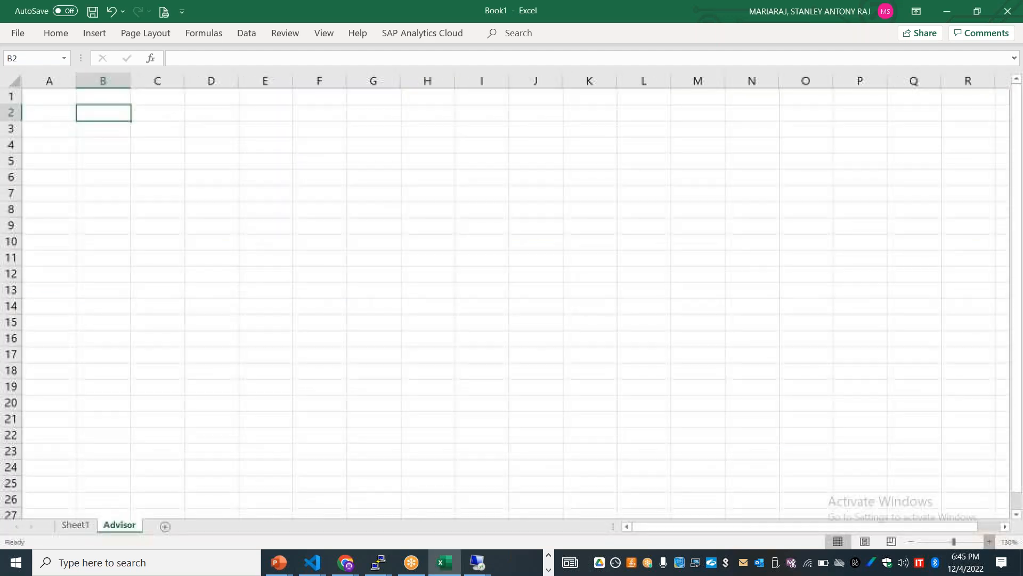
pyautogui.write('Cost')
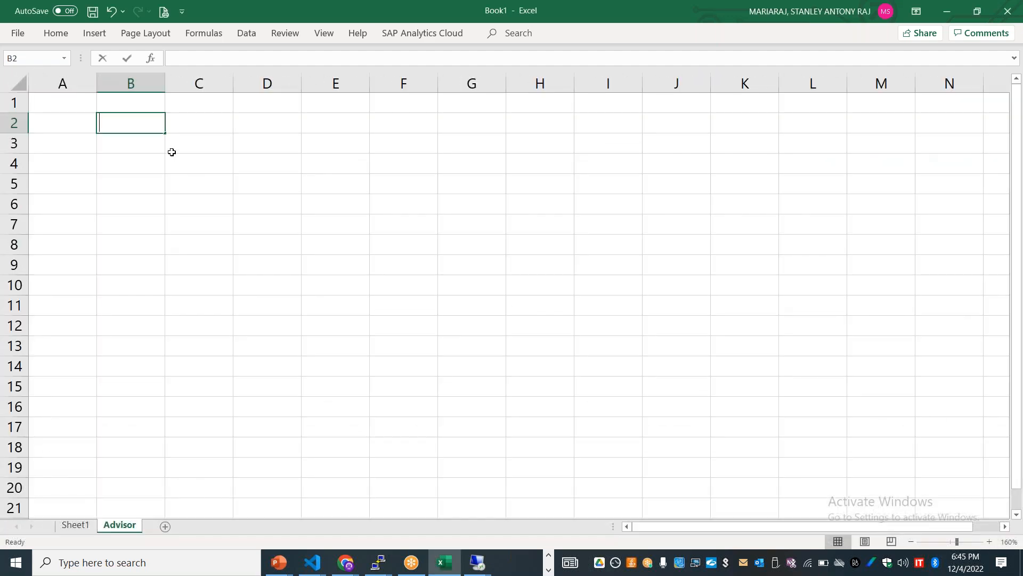
pyautogui.press('Tab')
pyautogui.write('Reduce Cost')
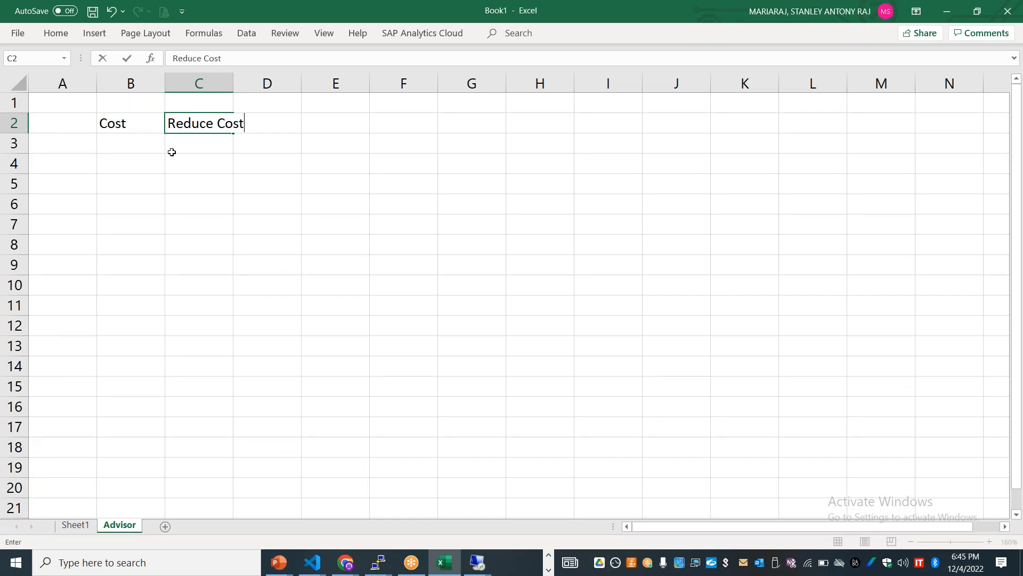
pyautogui.press('Return')
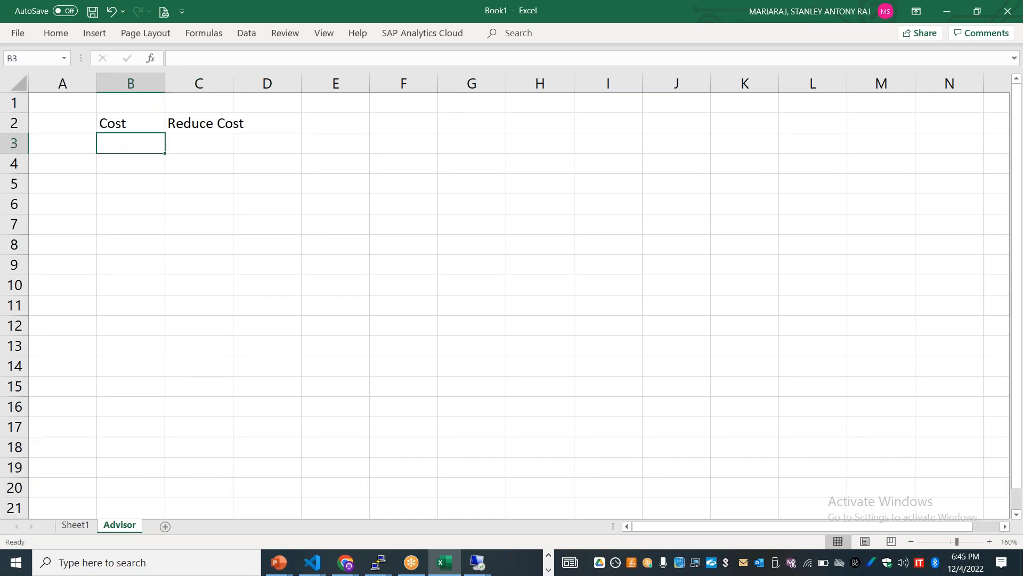
# Step: Add Performance in B3 with the note Enhance Performance in C3
pyautogui.write('Performance')
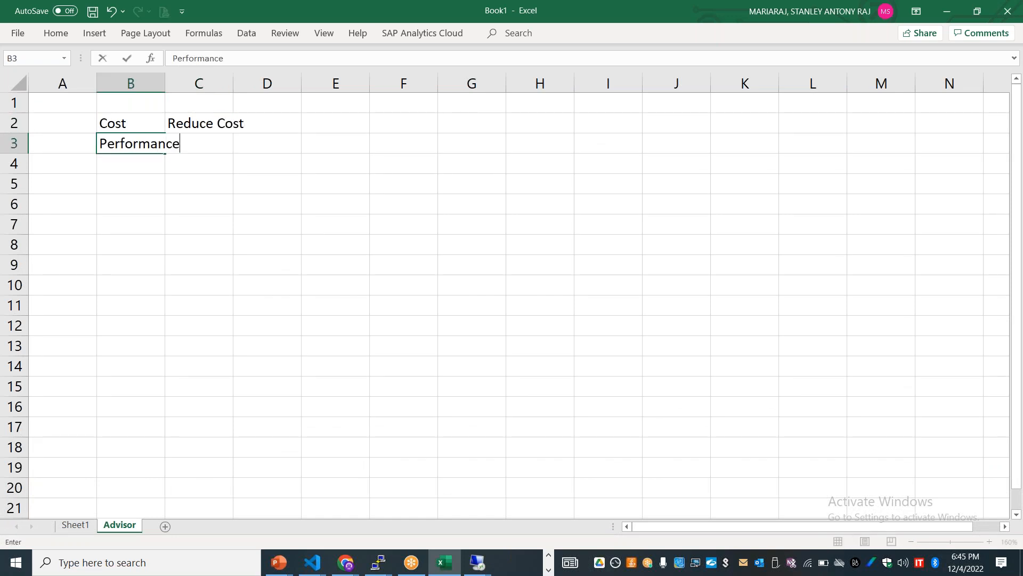
pyautogui.press('Tab')
pyautogui.write('Enhance Performance')
pyautogui.press('Return')
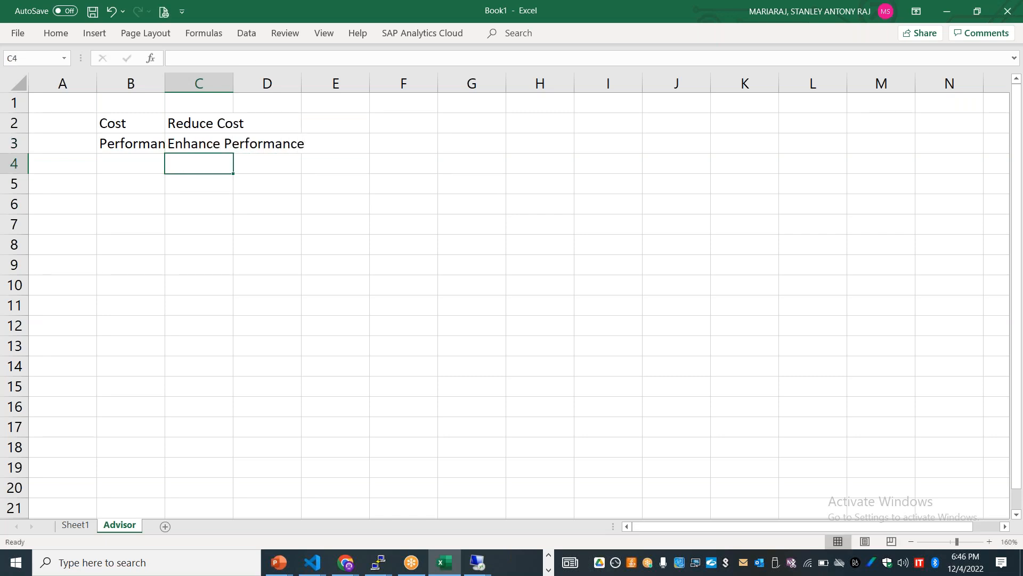
# Step: Add HA in B4 with Increase HA in C4, and fit the widths of columns B and C to their contents
pyautogui.press('Left')
pyautogui.write('Incre')
pyautogui.press('BackSpace')
pyautogui.press('BackSpace')
pyautogui.press('BackSpace')
pyautogui.press('BackSpace')
pyautogui.write('HA')
pyautogui.press('Tab')
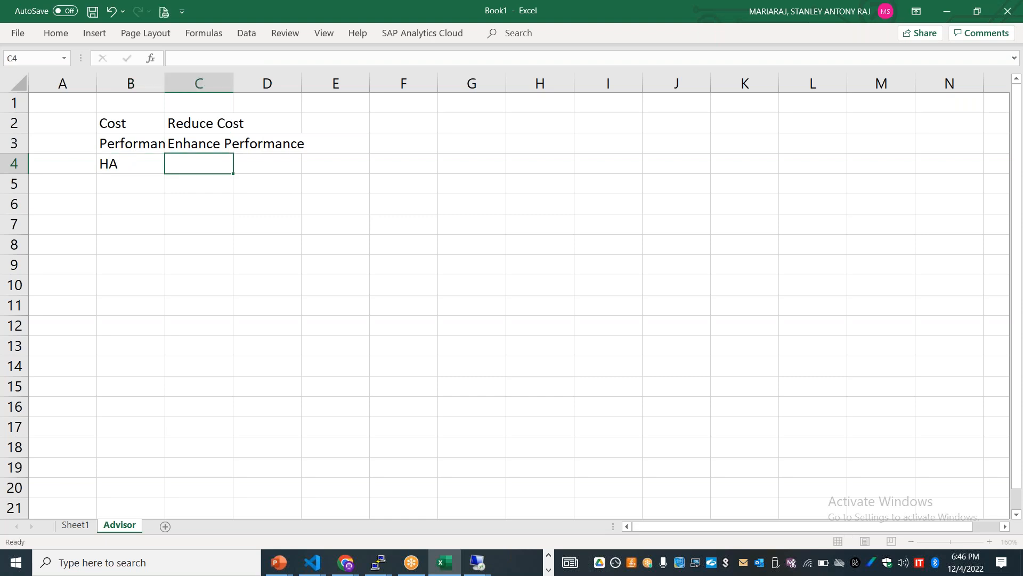
pyautogui.write('Increase HA')
pyautogui.press('Return')
pyautogui.press('Left')
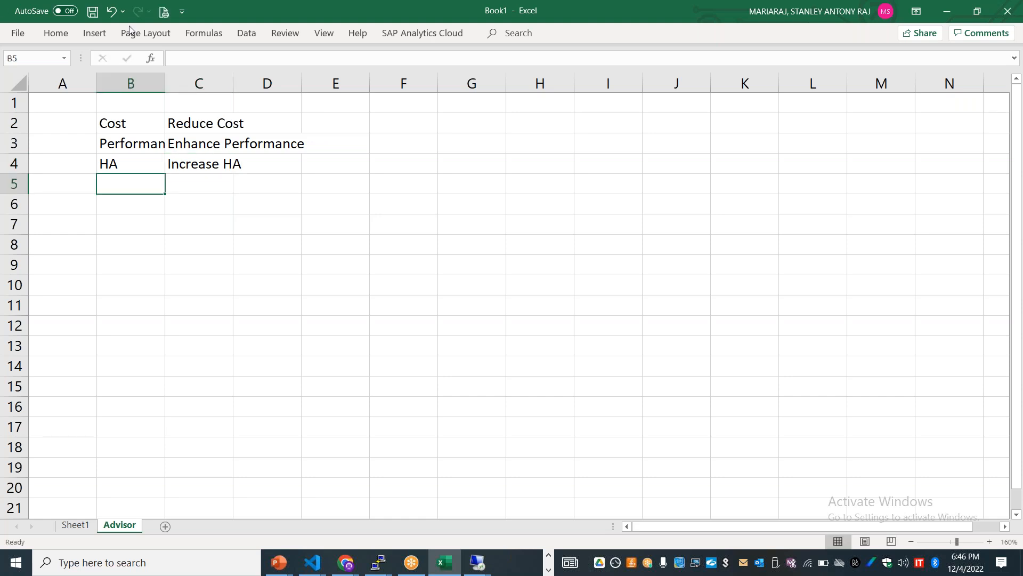
pyautogui.doubleClick(164, 83)
pyautogui.doubleClick(253, 83)
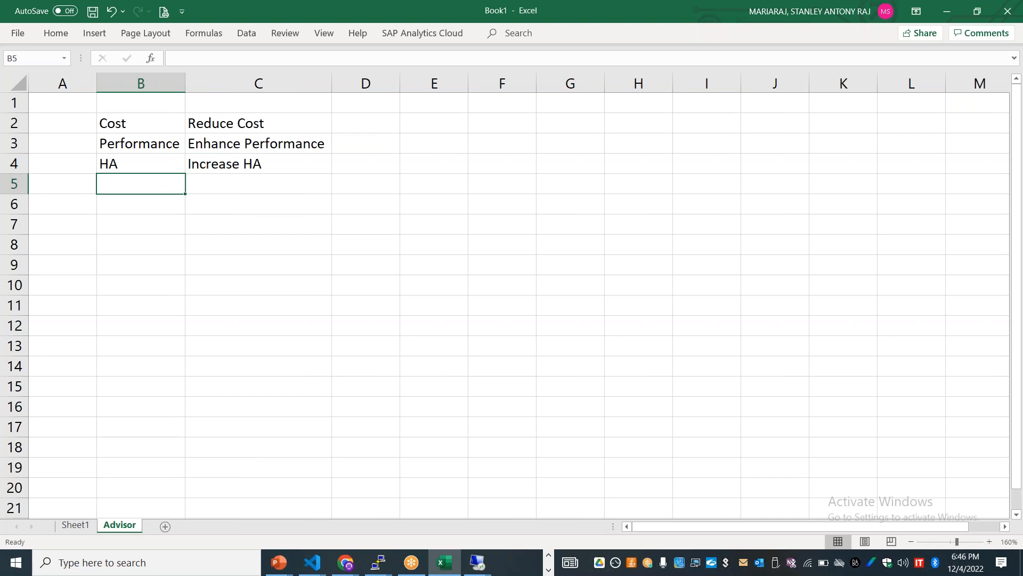
# Step: Switch to the Azure portal in Chrome, open Advisor's Cost recommendations and view the Recommendation Status filter options without changing them
pyautogui.hotkey('alt', 'Tab')
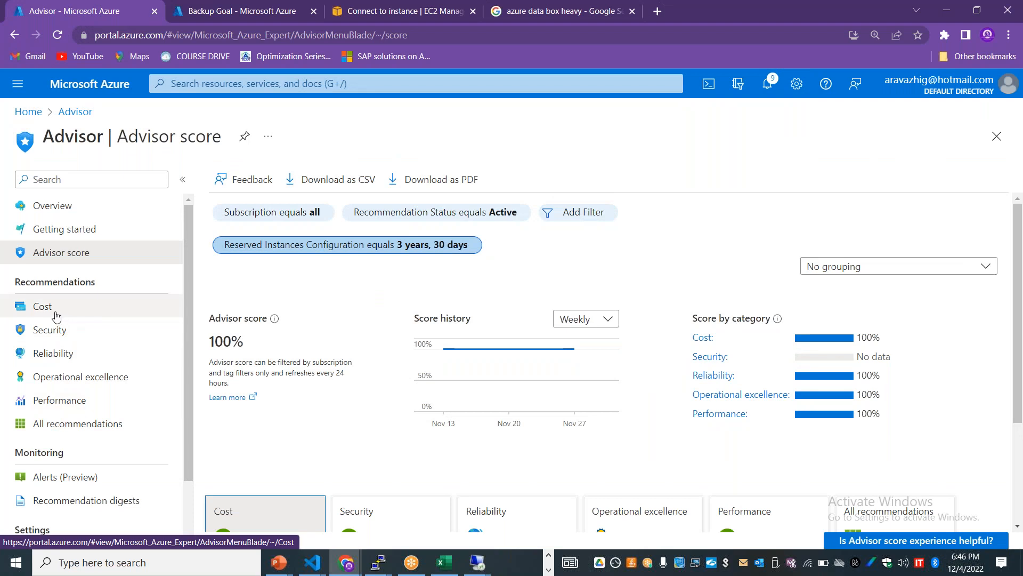
pyautogui.click(84, 315)
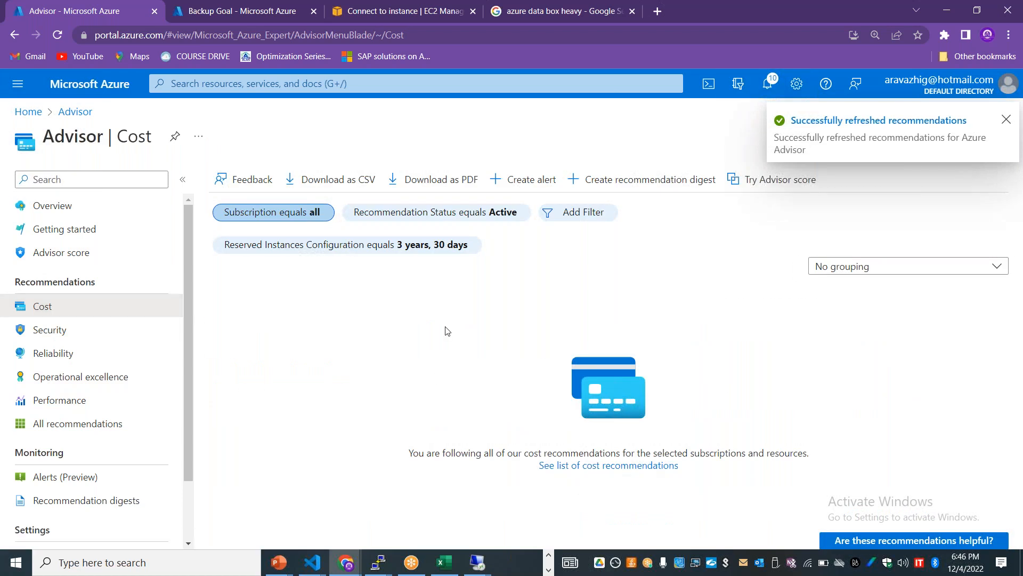
pyautogui.click(1005, 120)
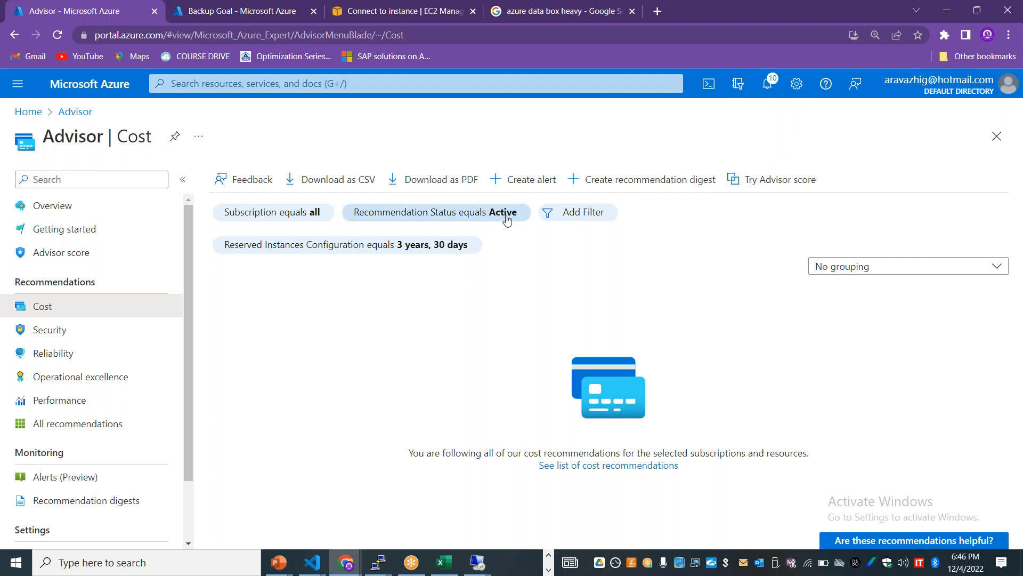
pyautogui.click(474, 214)
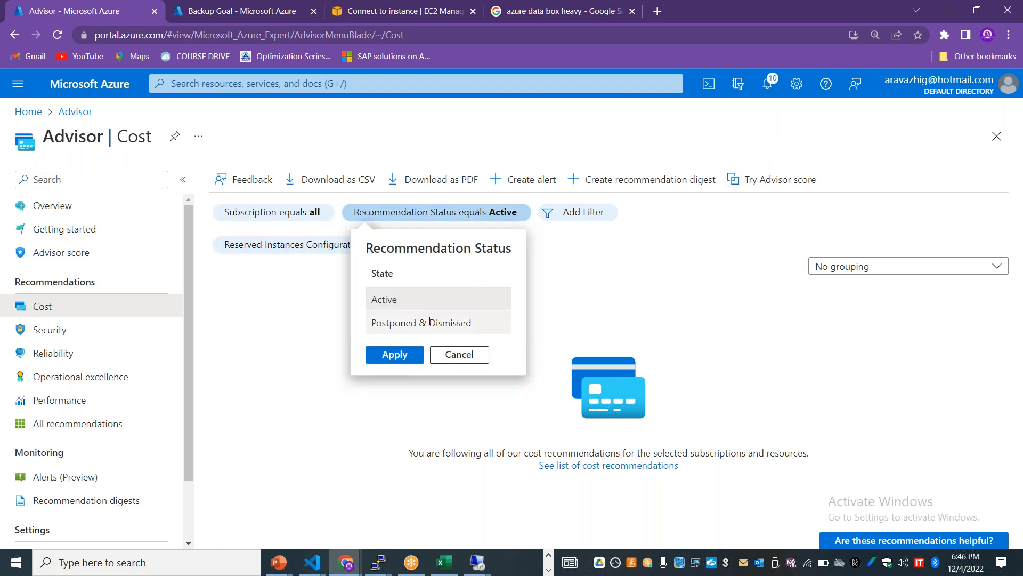
pyautogui.click(595, 282)
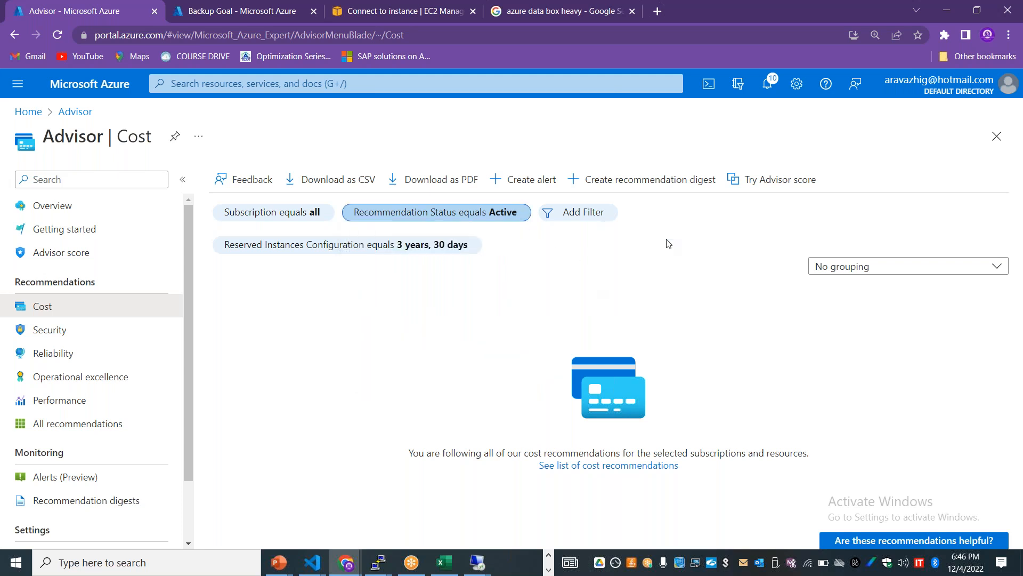
# Step: Open the list of cost recommendations, read the advice on underutilized VMs and unattached disks, and return to the Advisor page
pyautogui.click(609, 465)
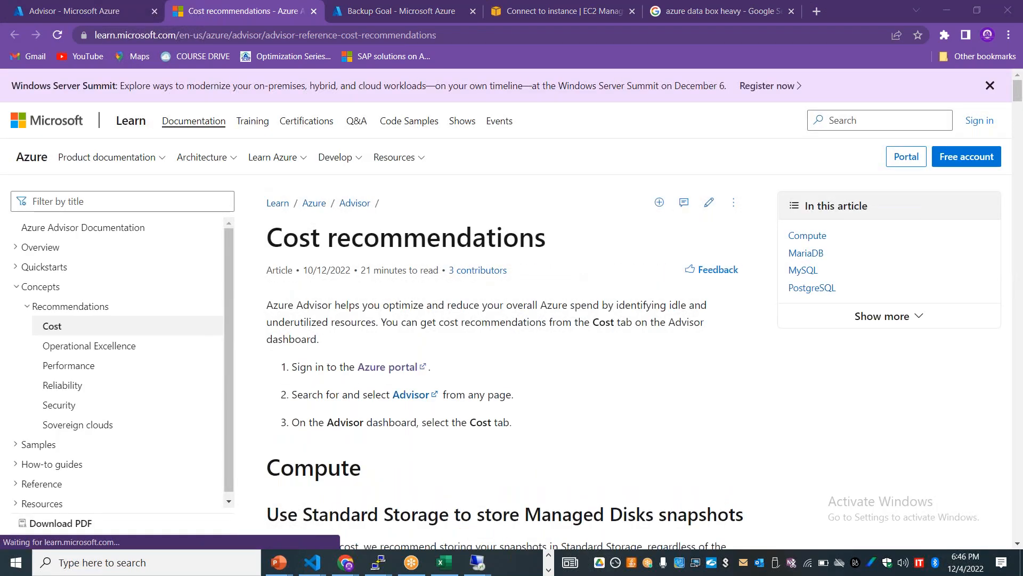
pyautogui.moveTo(1016, 97); pyautogui.dragTo(1016, 115)
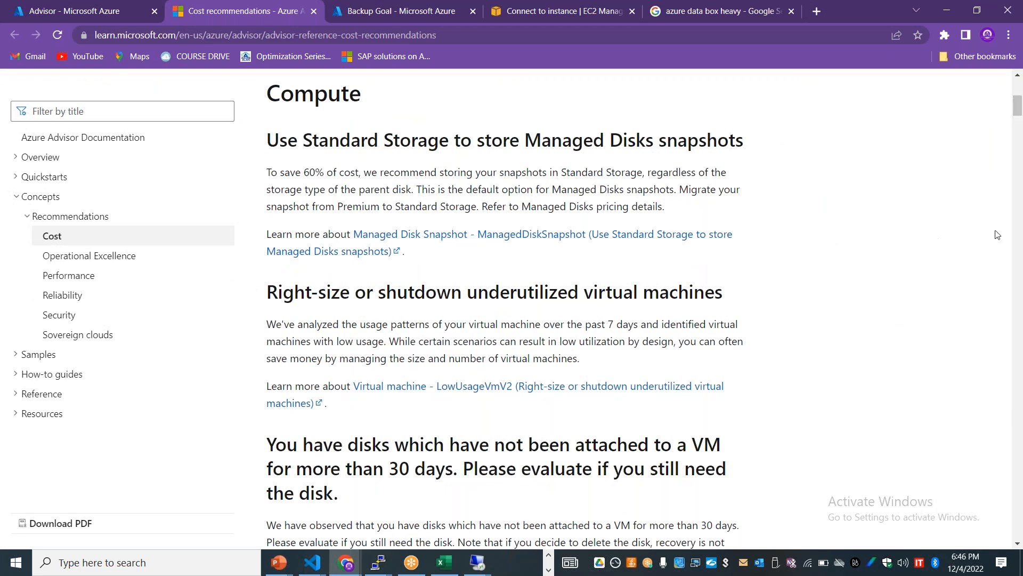
pyautogui.moveTo(1018, 111); pyautogui.dragTo(1016, 121)
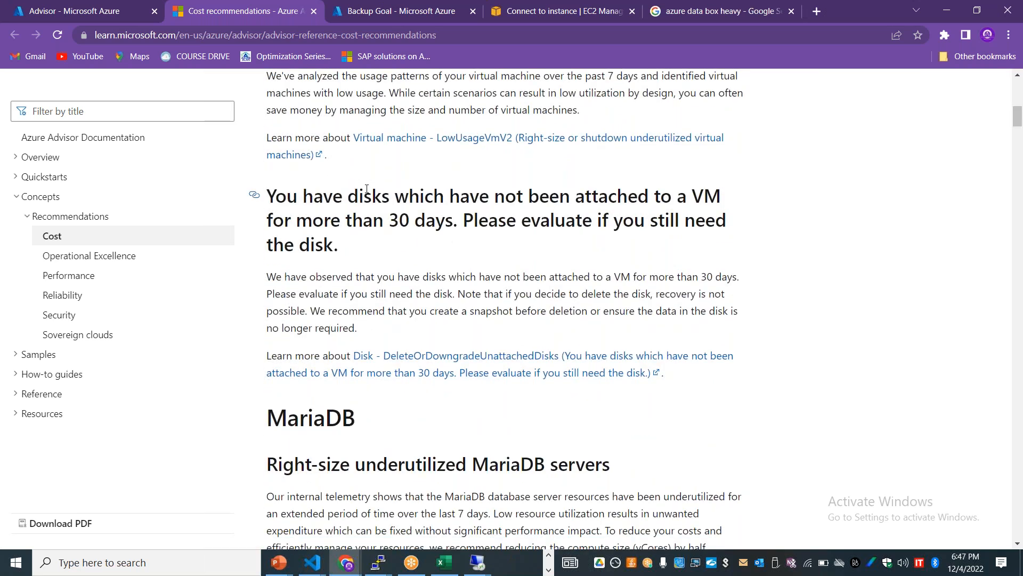
pyautogui.moveTo(352, 189); pyautogui.dragTo(442, 198)
pyautogui.moveTo(363, 221); pyautogui.dragTo(446, 222)
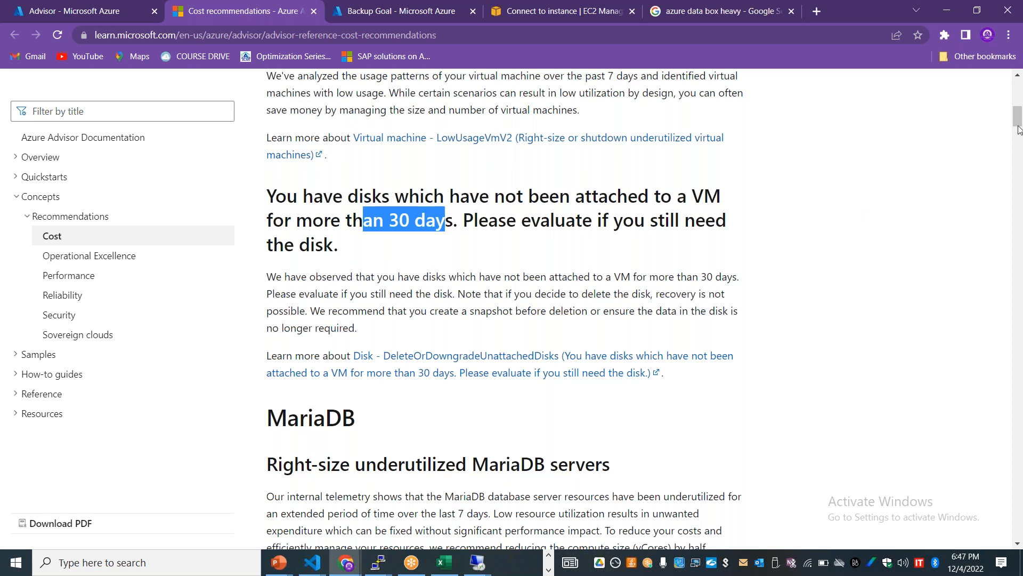
pyautogui.moveTo(1017, 132); pyautogui.dragTo(1016, 213)
pyautogui.click(68, 8)
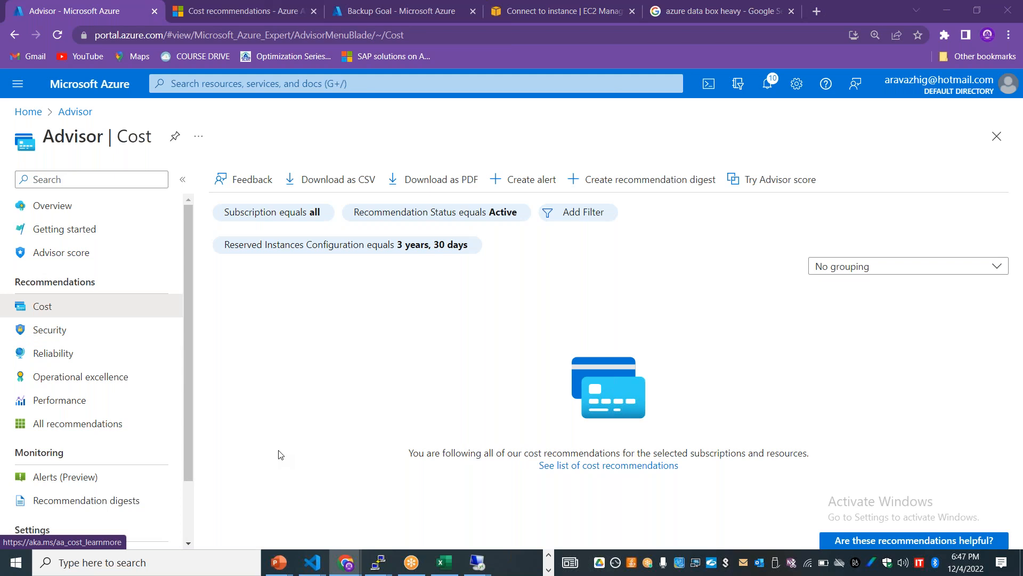
# Step: Switch back to the Book1 workbook in Excel and add Security in B5 with Improving Security in C5
pyautogui.hotkey('alt', 'Tab')
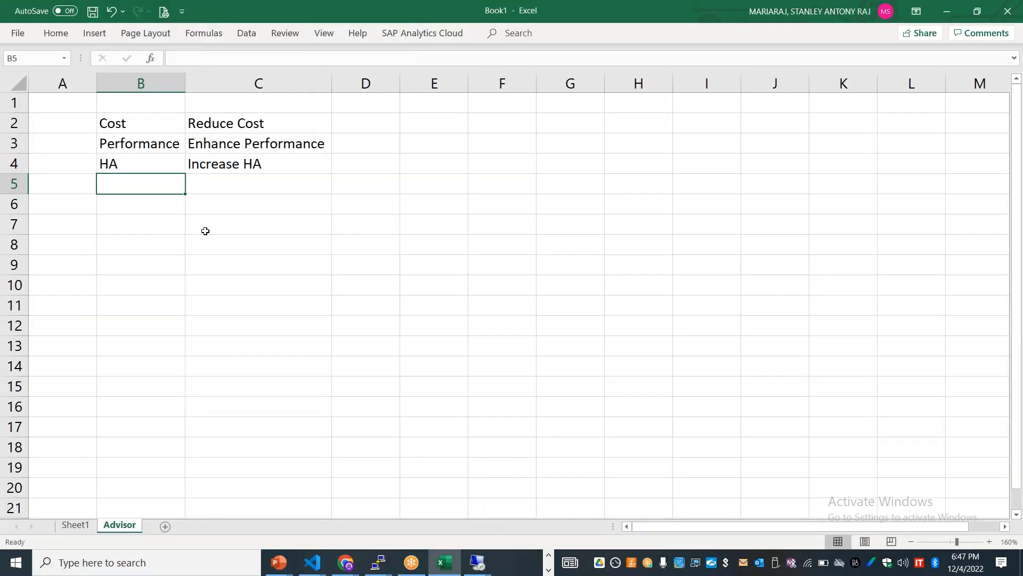
pyautogui.write('Security')
pyautogui.write('Imp')
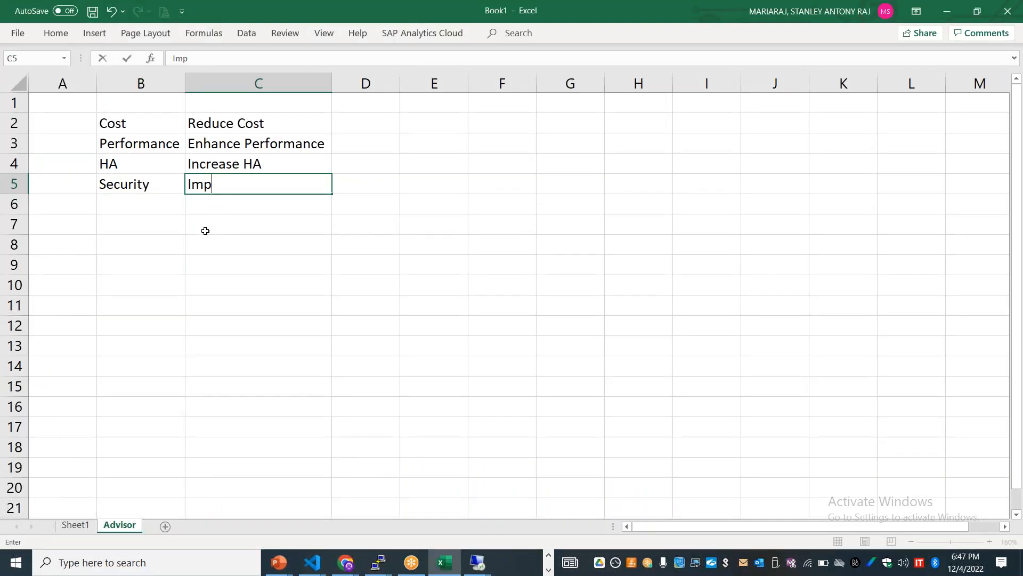
pyautogui.write('roving Security')
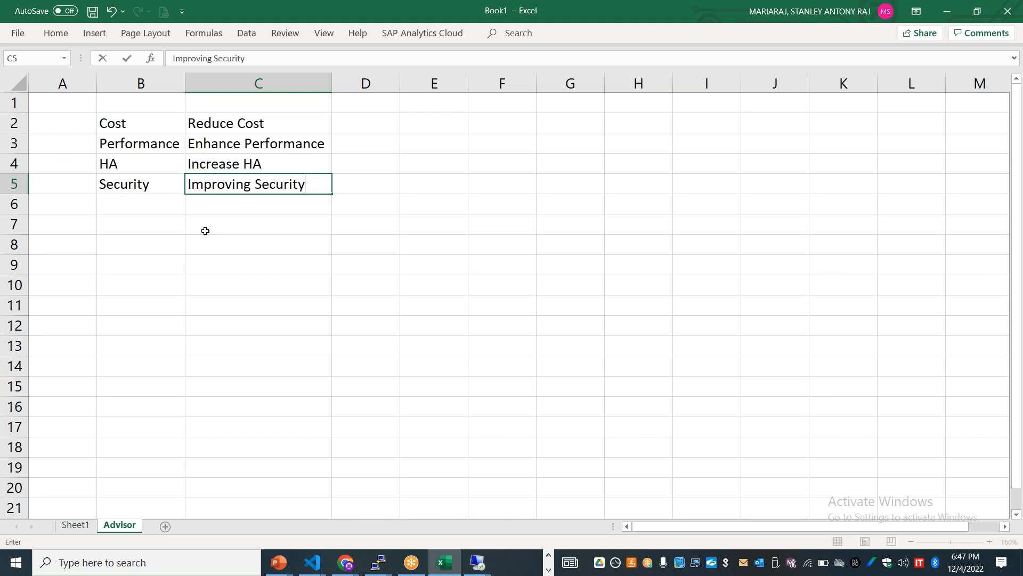
pyautogui.press('Return')
pyautogui.press('Left')
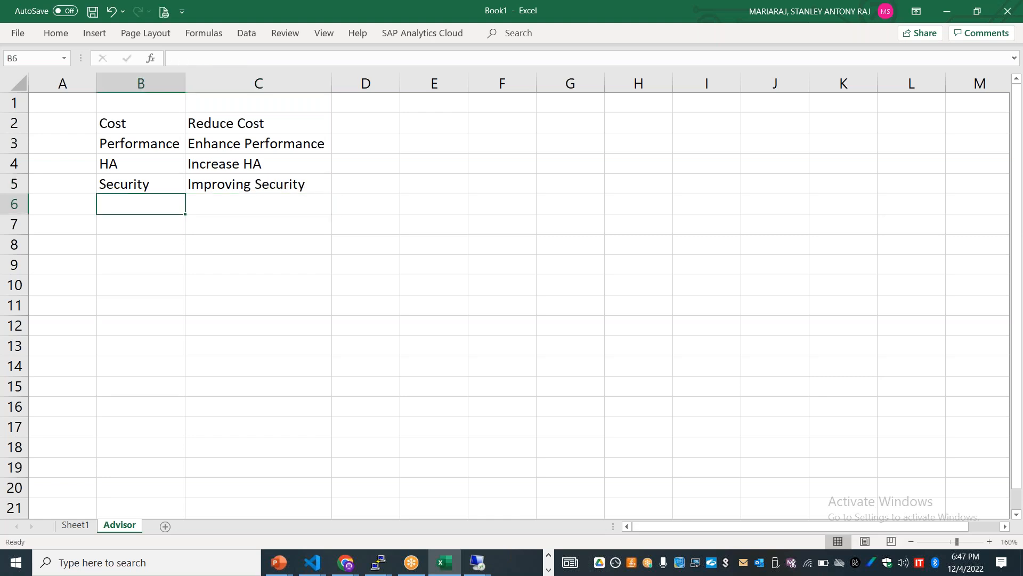
# Step: Enter Operational Excellence in B6 and fit column B's width to its contents
pyautogui.write('Operational Excellence')
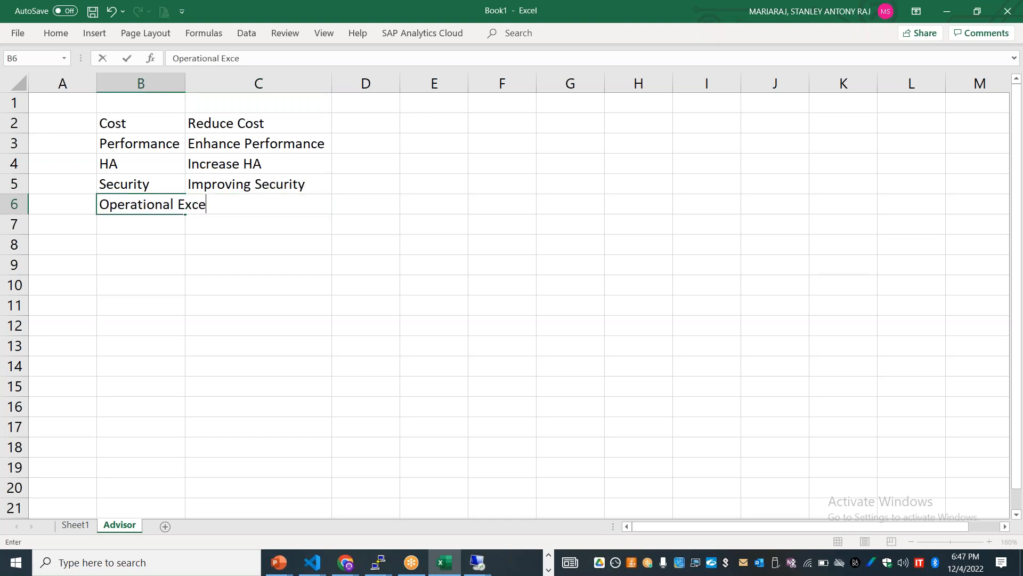
pyautogui.click(137, 236)
pyautogui.moveTo(189, 90); pyautogui.dragTo(189, 89)
pyautogui.doubleClick(190, 90)
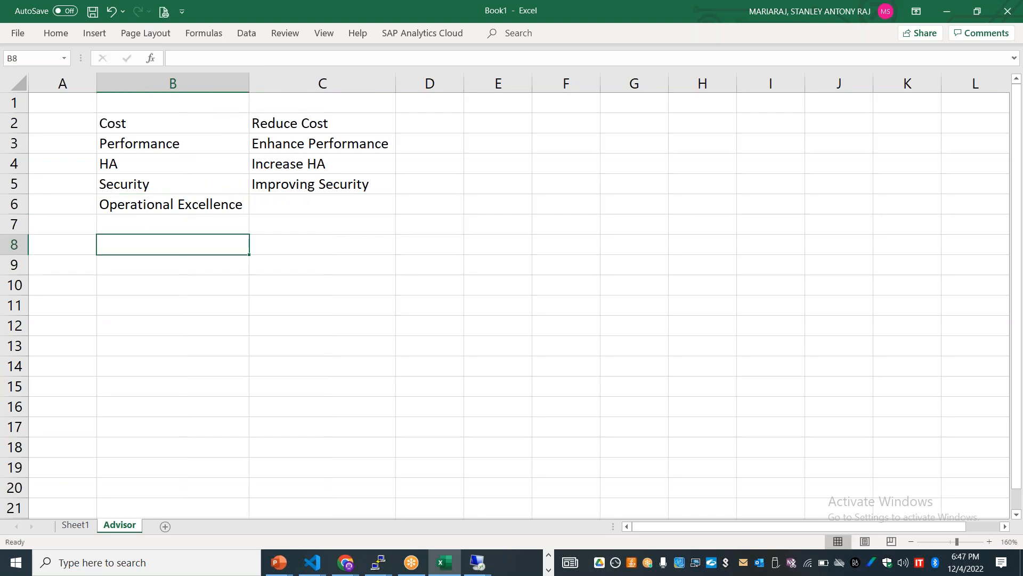
# Step: Add the heading RECOMMENDATIONS in B1 above the list of categories
pyautogui.moveTo(175, 119); pyautogui.dragTo(192, 205)
pyautogui.click(153, 103)
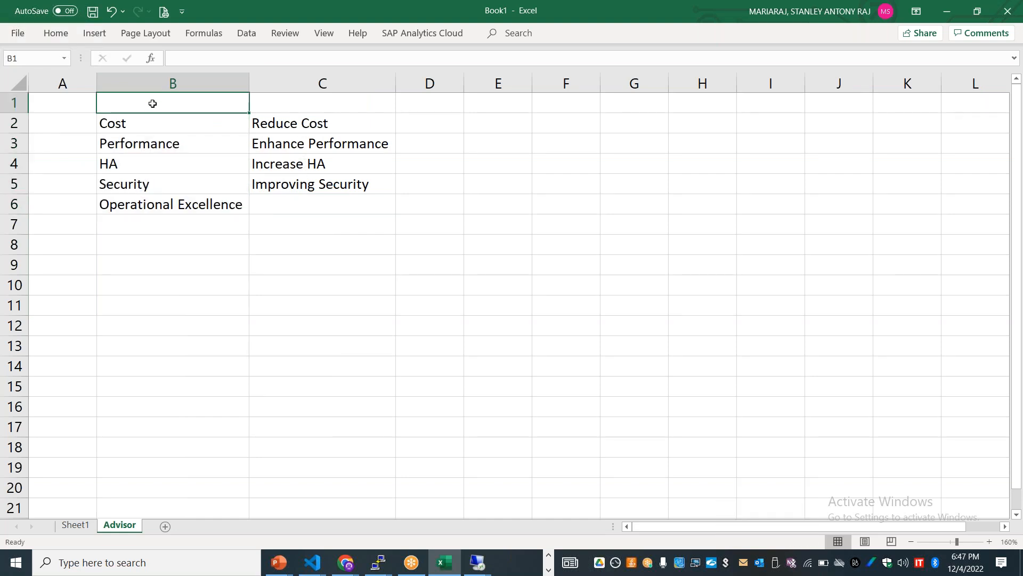
pyautogui.write('RECOMMENDATIONS')
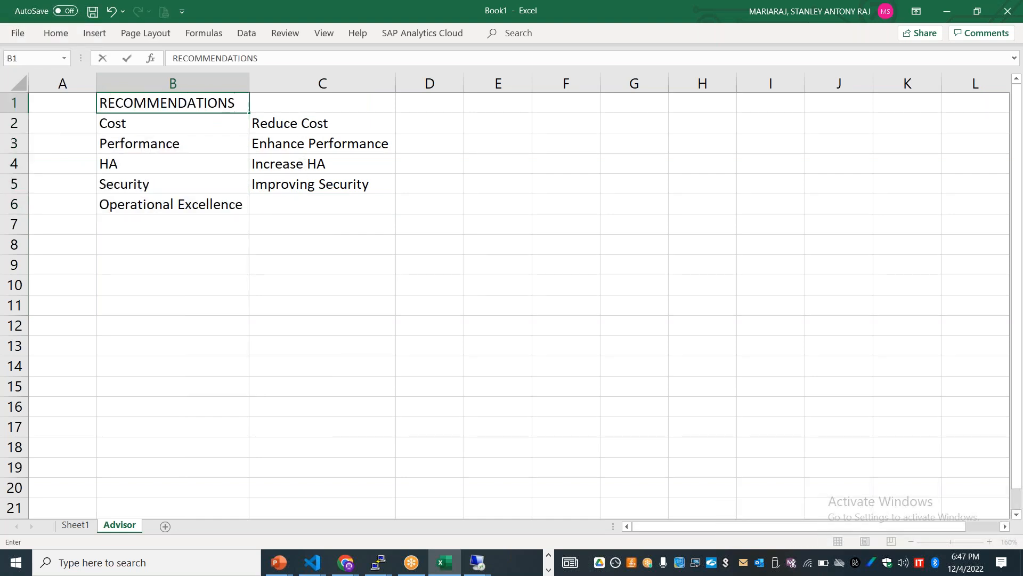
pyautogui.click(173, 125)
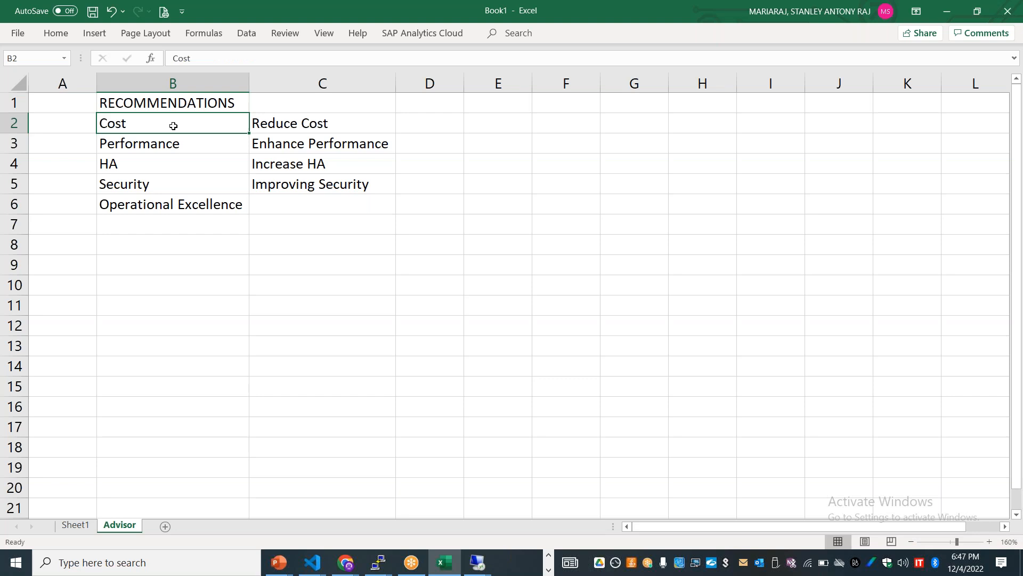
# Step: Enter COST in B9 with the note Cleanup unwanted resources in C9
pyautogui.click(171, 259)
pyautogui.write('COST')
pyautogui.press('Tab')
pyautogui.write('Cela')
pyautogui.press('BackSpace')
pyautogui.press('BackSpace')
pyautogui.press('BackSpace')
pyautogui.write('leanup und')
pyautogui.press('BackSpace')
pyautogui.write('wanted ')
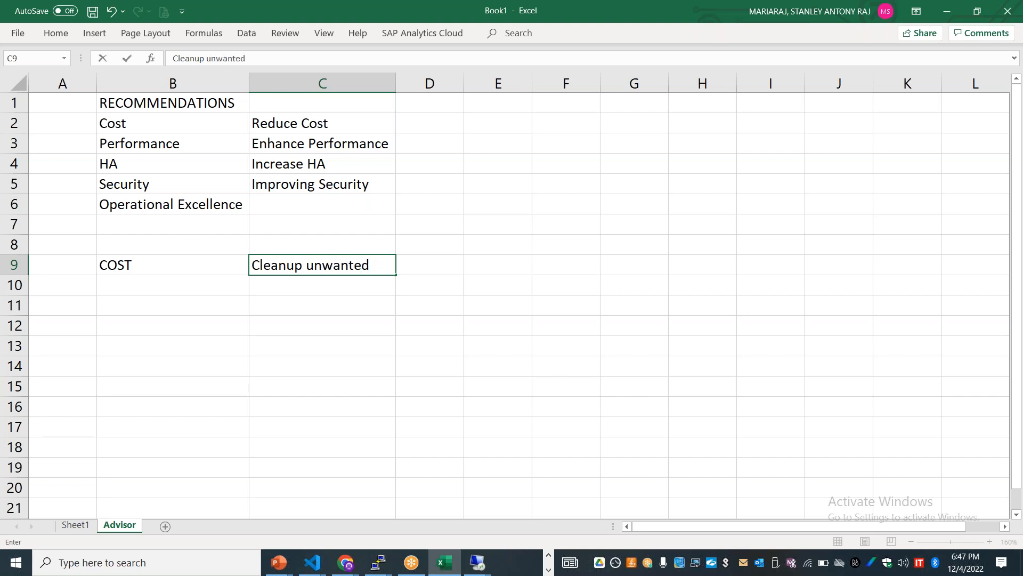
pyautogui.write('resources')
pyautogui.press('Return')
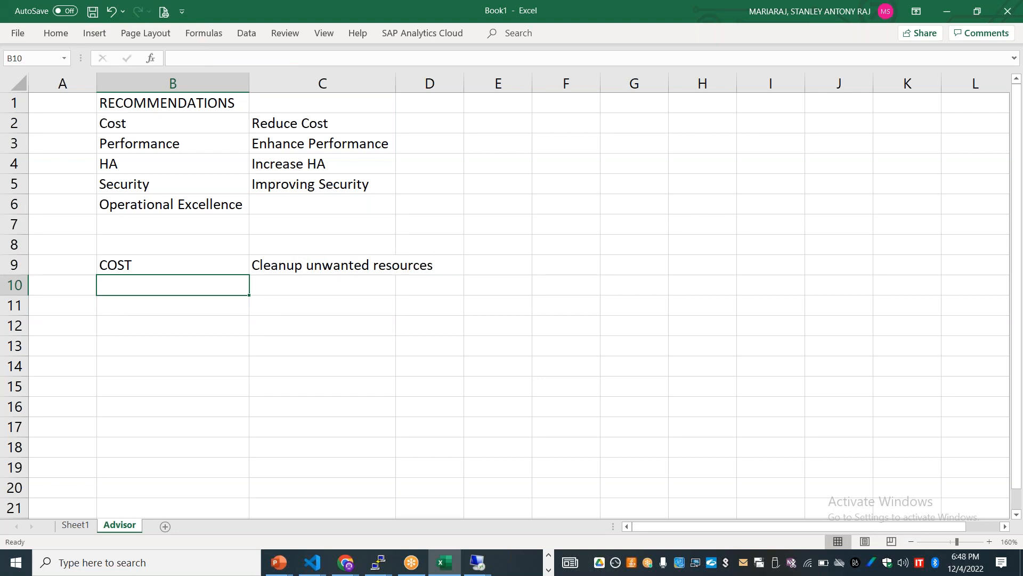
# Step: Enter Detached disks, Public IP's in C10 under the cleanup note
pyautogui.click(322, 285)
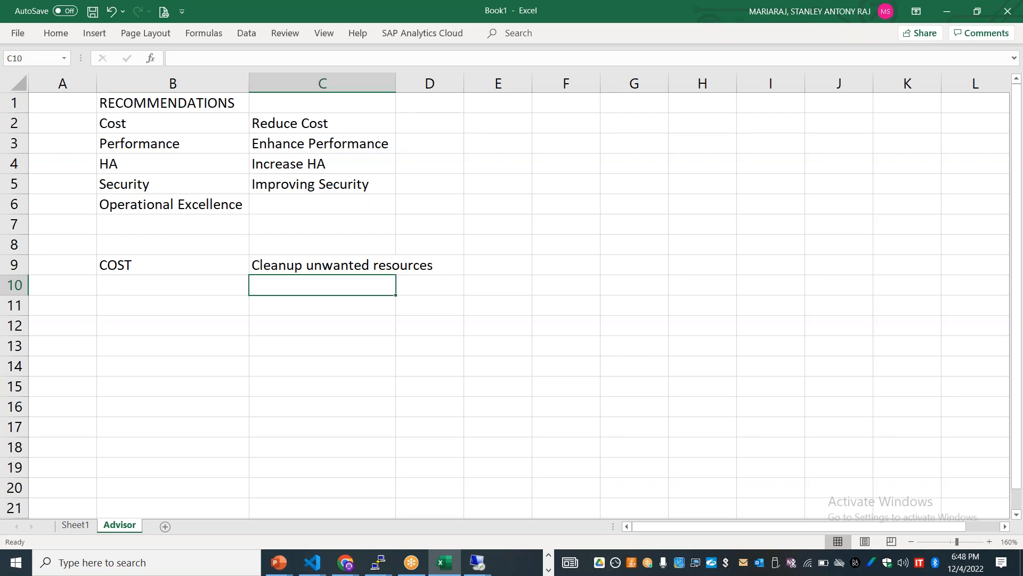
pyautogui.write('Detached di')
pyautogui.write('sks, IP')
pyautogui.write("'")
pyautogui.press('BackSpace')
pyautogui.press('BackSpace')
pyautogui.press('BackSpace')
pyautogui.write('Public')
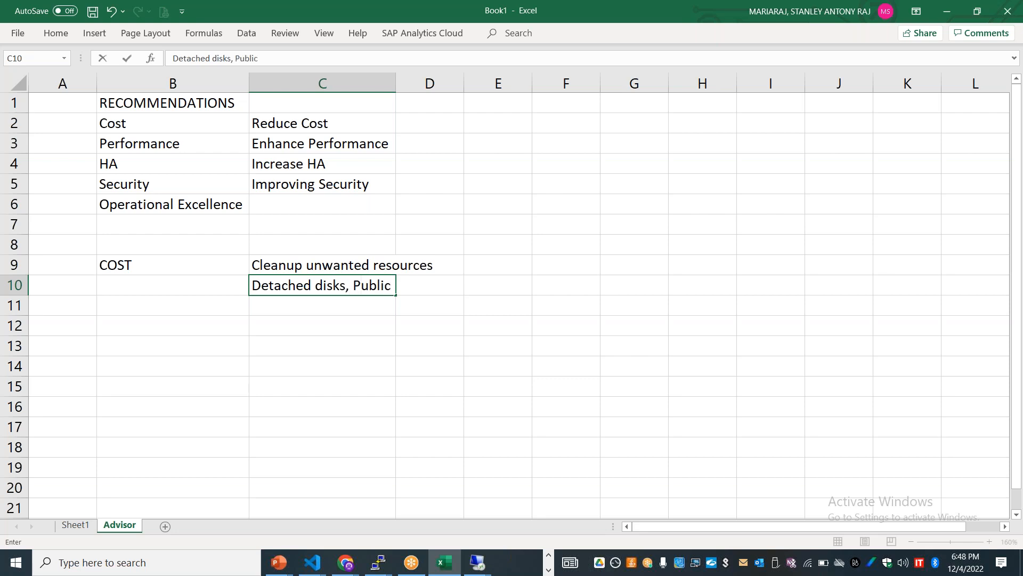
pyautogui.write(" IP's")
pyautogui.press('Return')
# Step: Enter Lifecycle mgmt - Data can be moved from HOT to COOL in C11 under the detached disks note
pyautogui.write('Life')
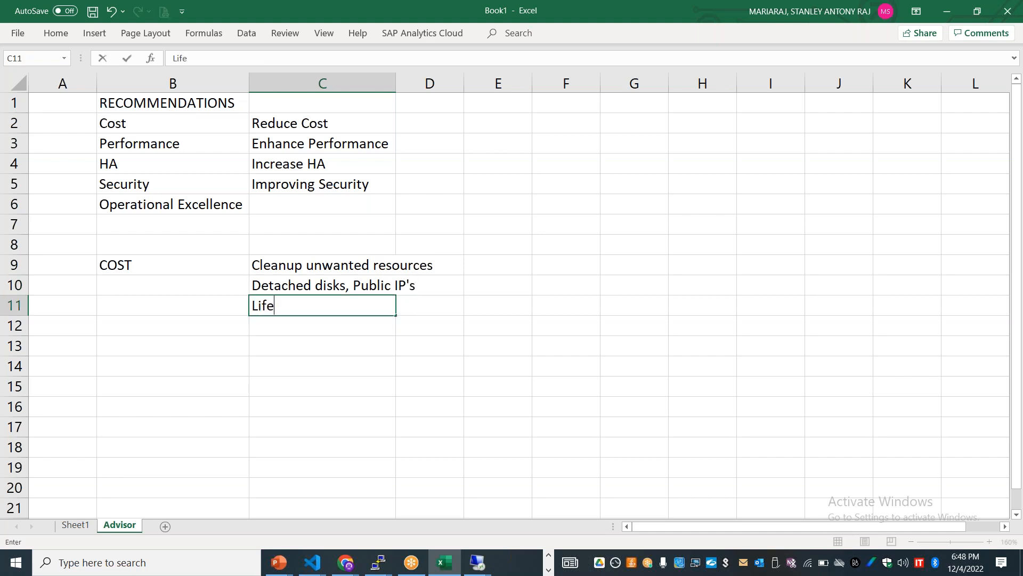
pyautogui.write('cycle mgmt ')
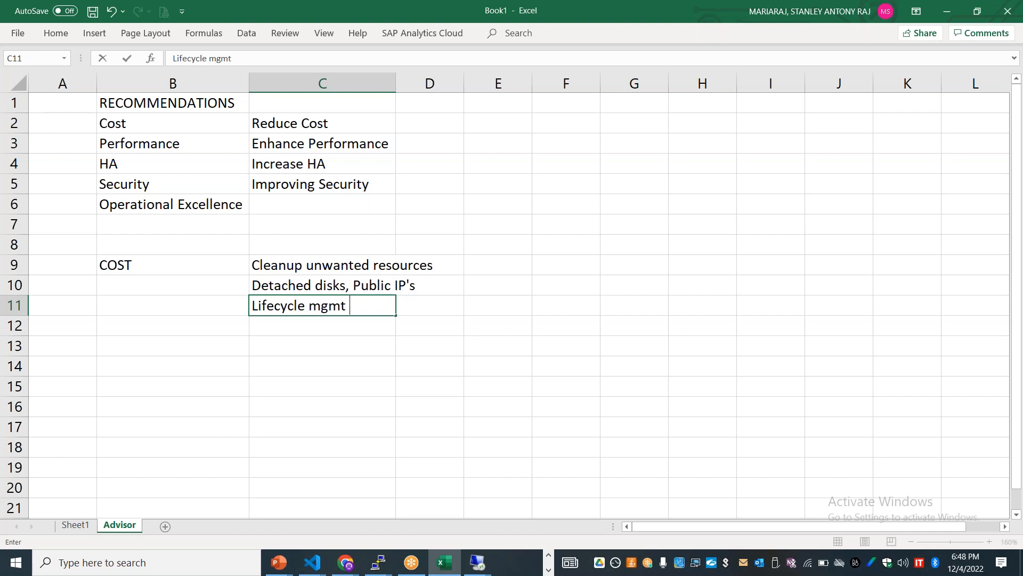
pyautogui.write('- Data can be moved from H')
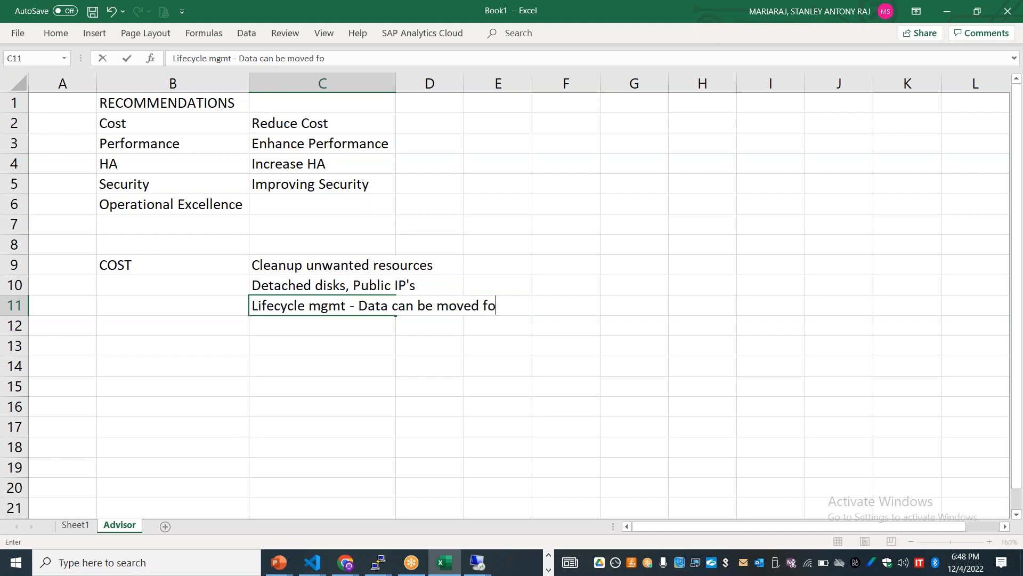
pyautogui.write('OT to COOL')
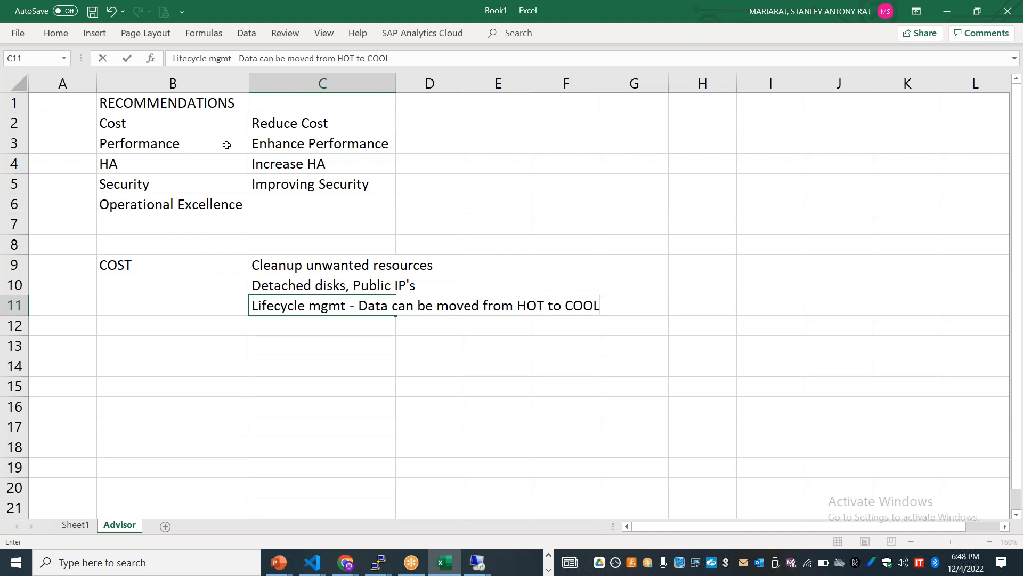
pyautogui.click(155, 144)
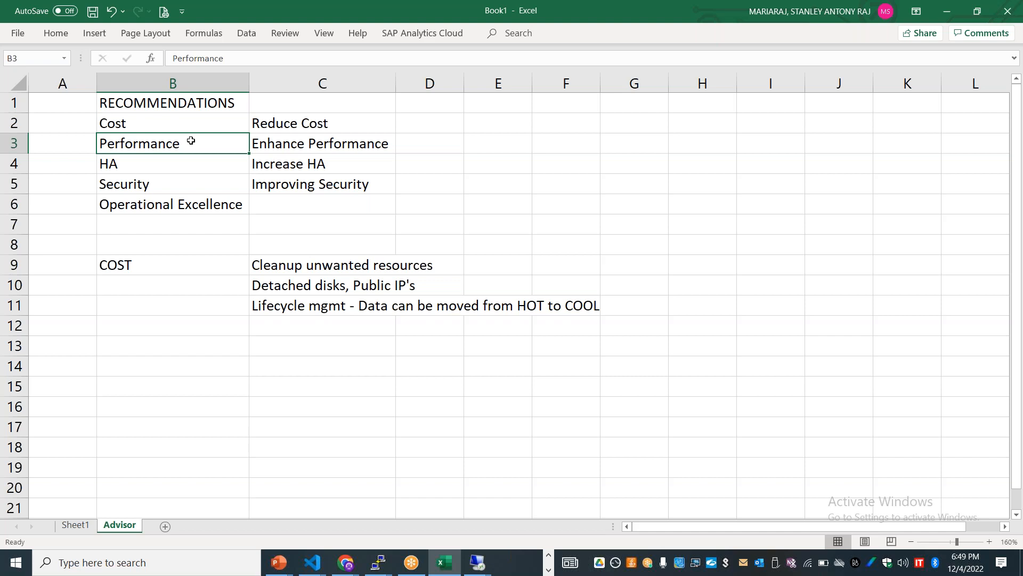
# Step: Switch to the Azure portal in Chrome and view Advisor's Performance and Operational excellence recommendations
pyautogui.hotkey('ctrl', '2')
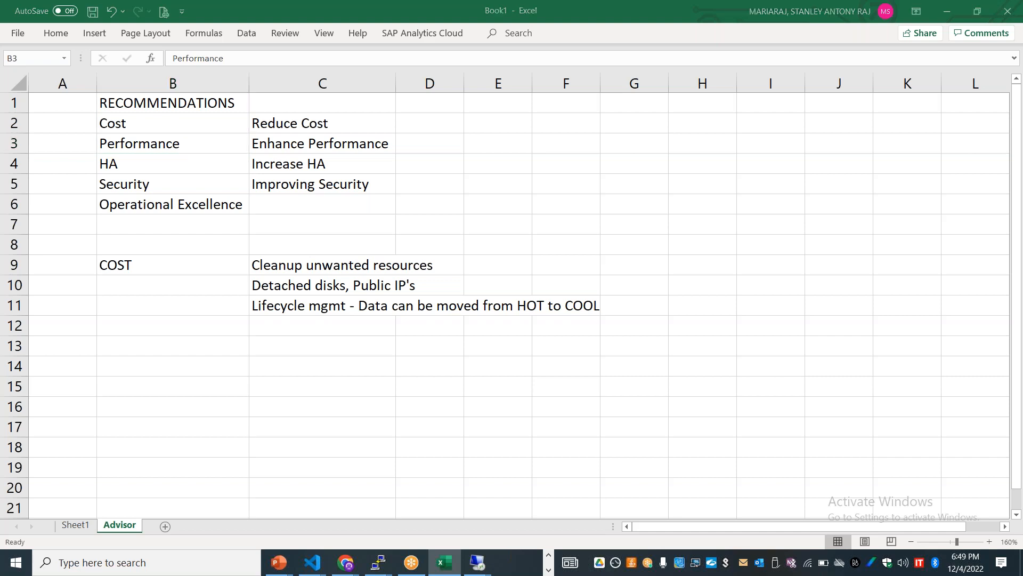
pyautogui.hotkey('alt', 'Tab')
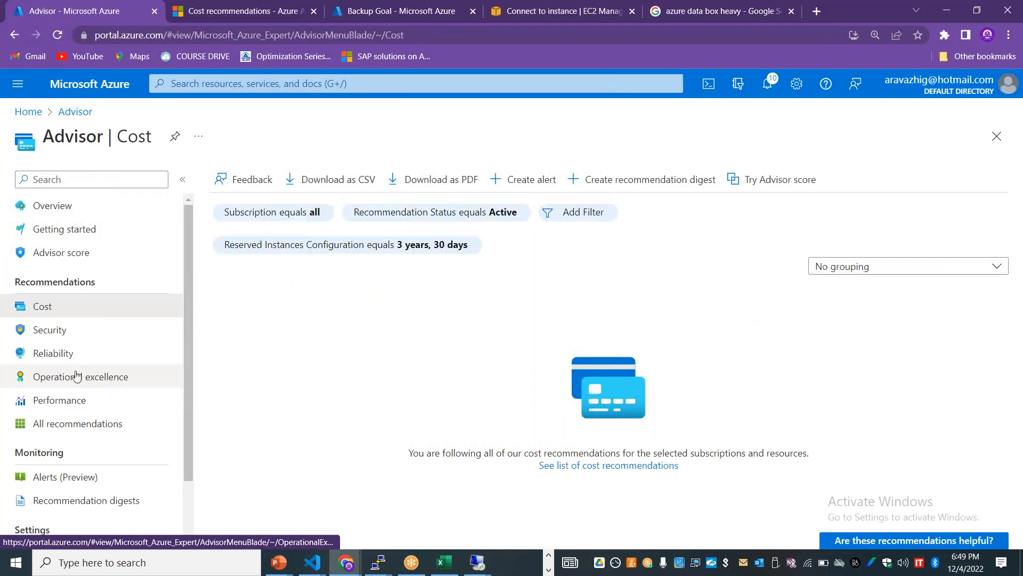
pyautogui.click(76, 377)
pyautogui.click(75, 400)
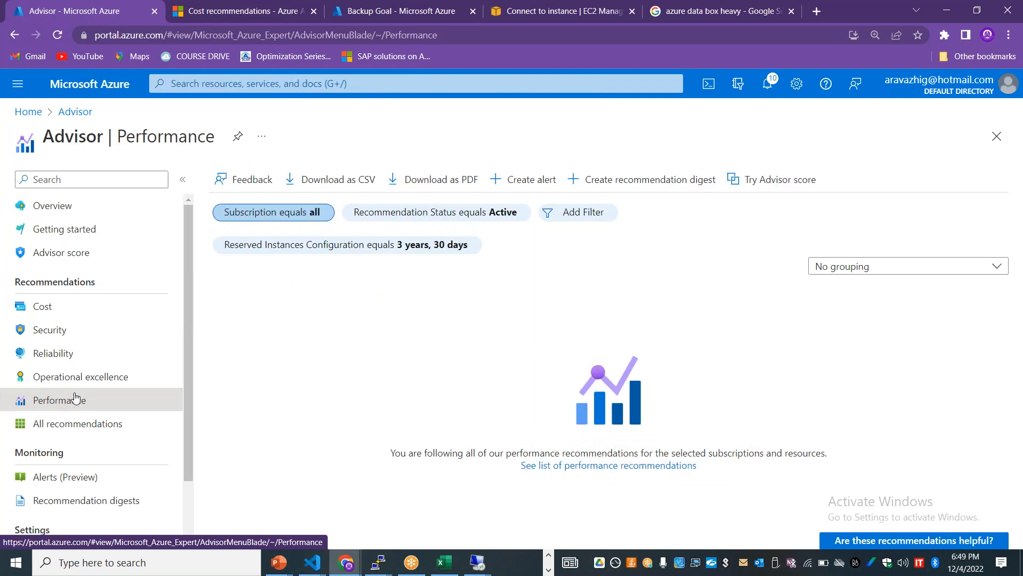
pyautogui.click(122, 379)
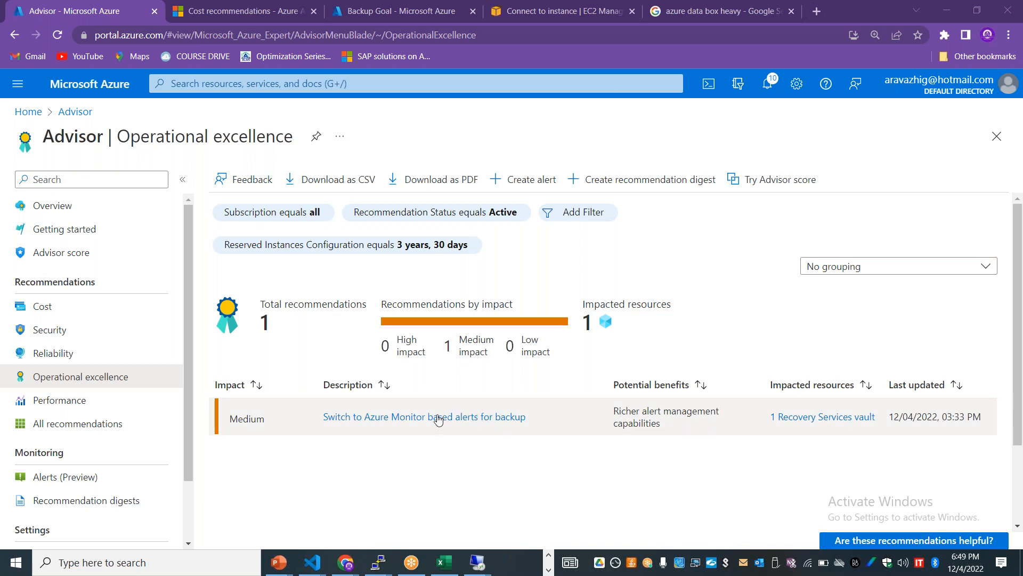
# Step: Open the Azure Monitor based alerts recommendation, select the impacted vault eusstanrsvault01 and review the documentation for its recommended action
pyautogui.click(495, 422)
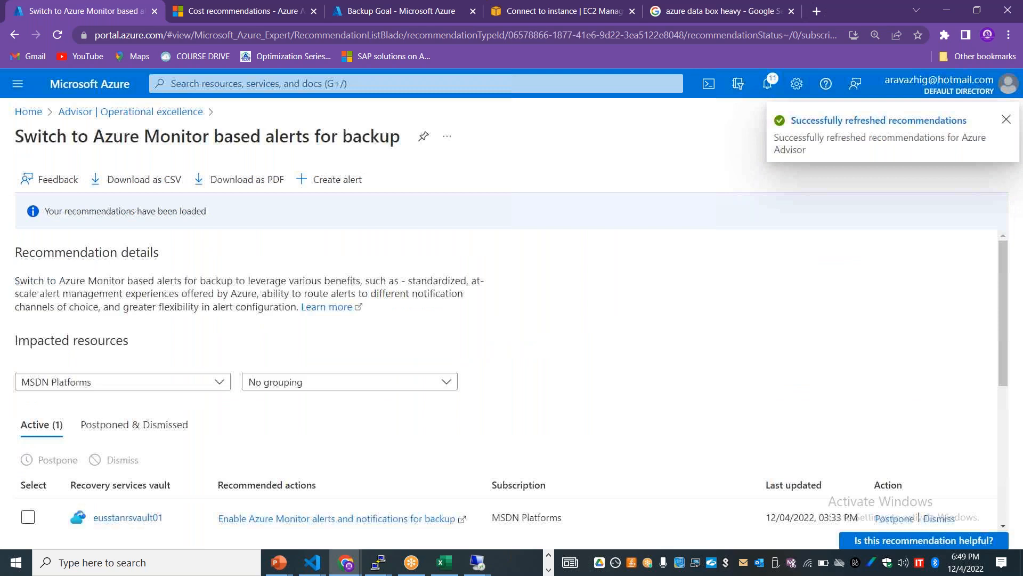
pyautogui.scroll(-2, 88, 418)
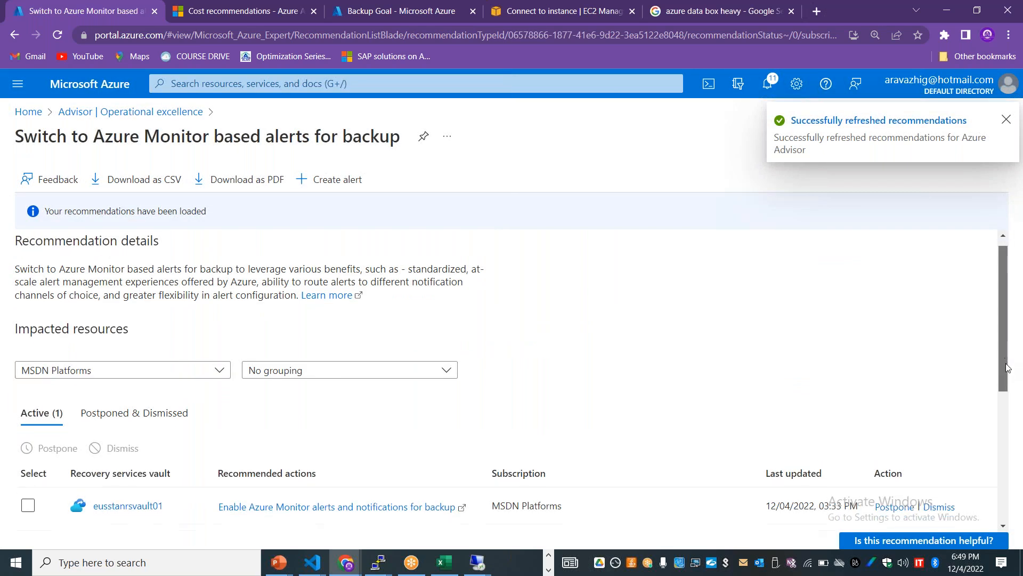
pyautogui.click(28, 394)
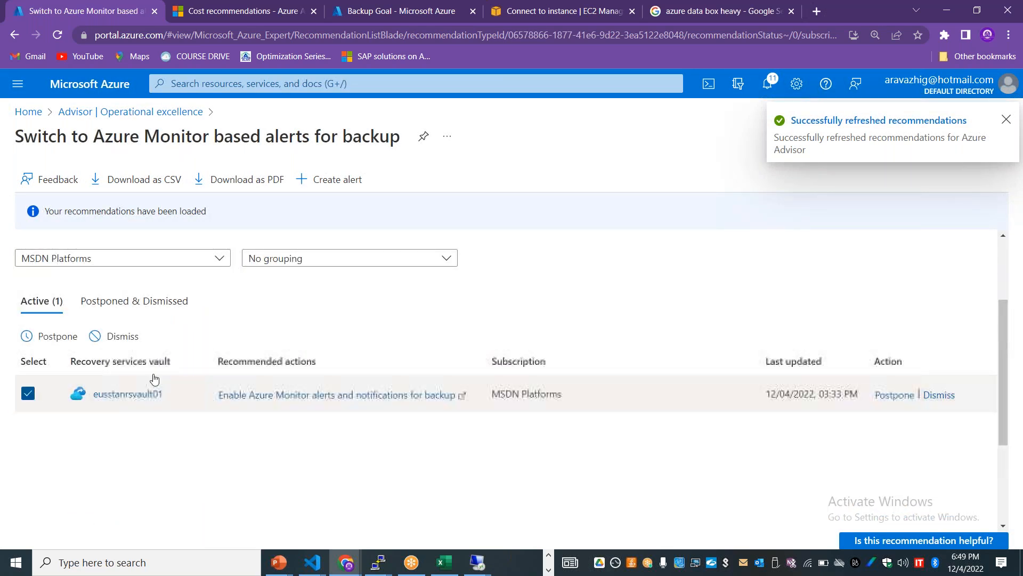
pyautogui.click(357, 395)
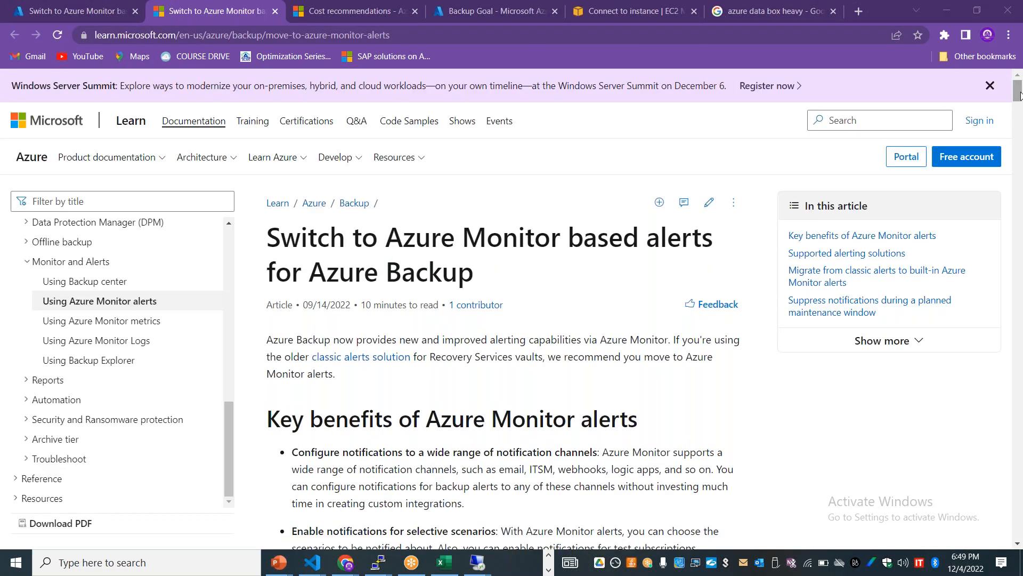
pyautogui.moveTo(1020, 100); pyautogui.dragTo(1021, 346)
pyautogui.click(90, 11)
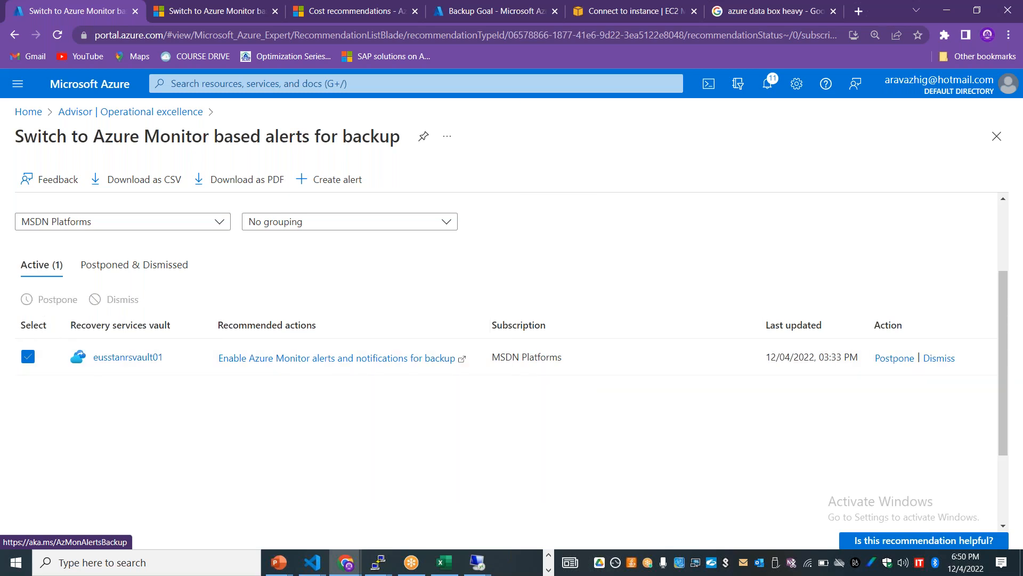
# Step: Postpone the backup alerts recommendation for eusstanrsvault01 by 1 day
pyautogui.click(45, 299)
pyautogui.click(768, 221)
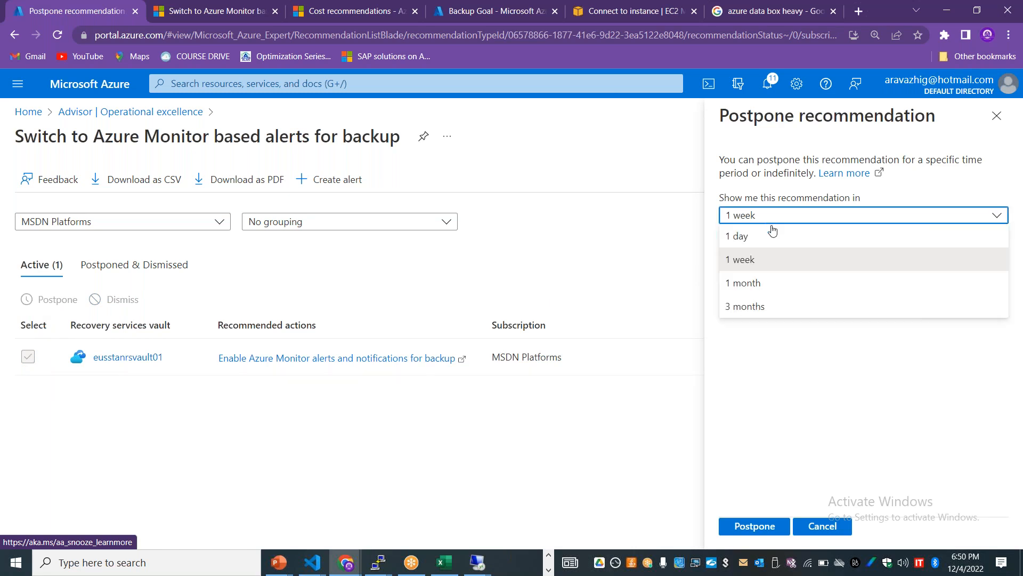
pyautogui.click(759, 281)
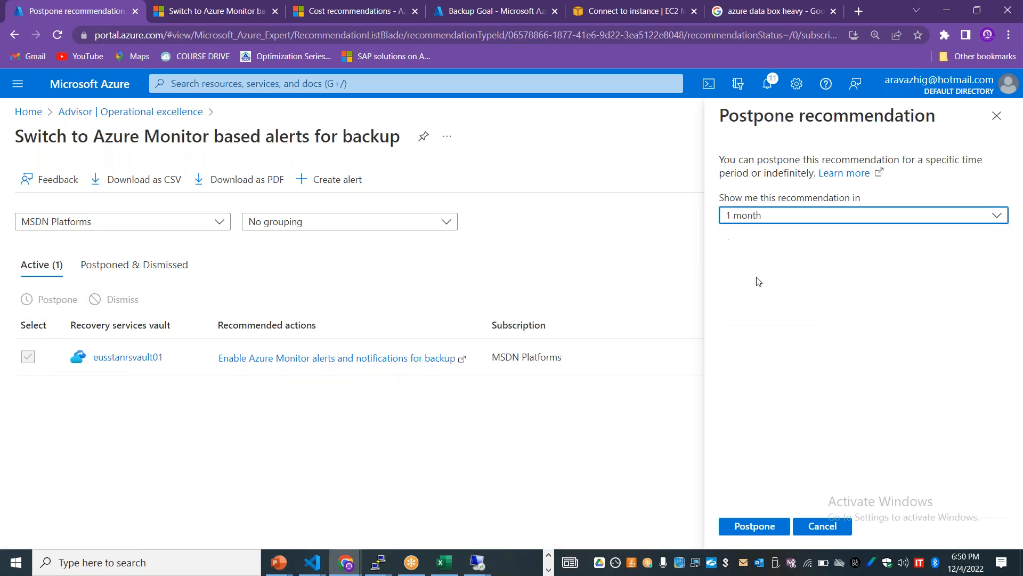
pyautogui.click(762, 221)
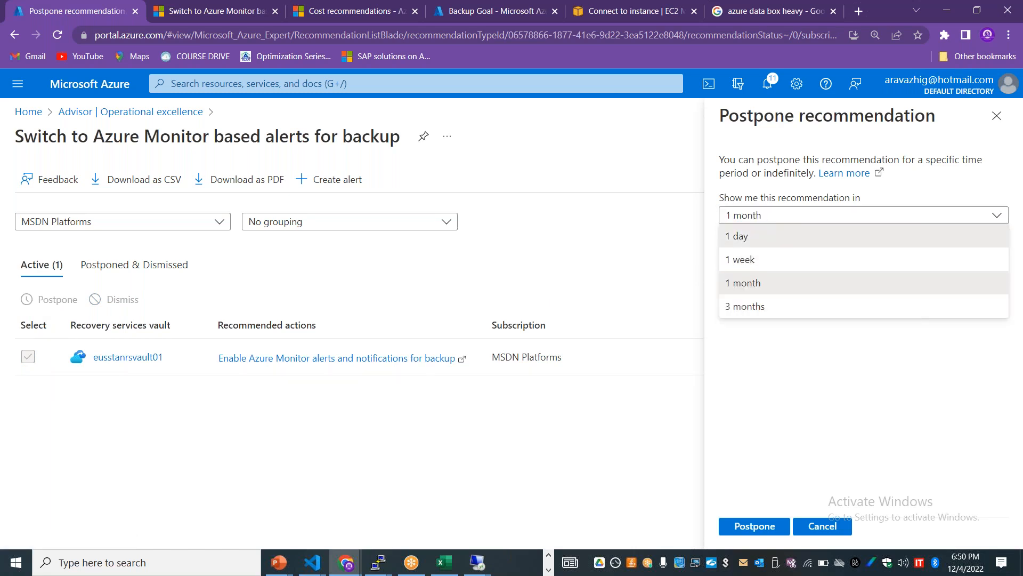
pyautogui.click(756, 239)
pyautogui.click(760, 518)
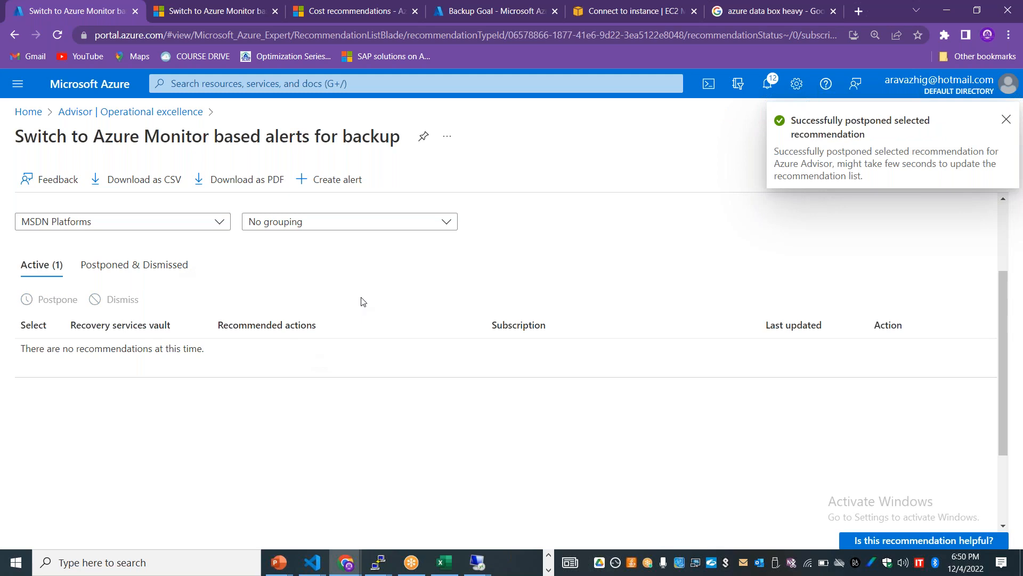
# Step: Check the recommendation's postponed and dismissed list and its active list, and return to the Operational excellence overview
pyautogui.click(153, 266)
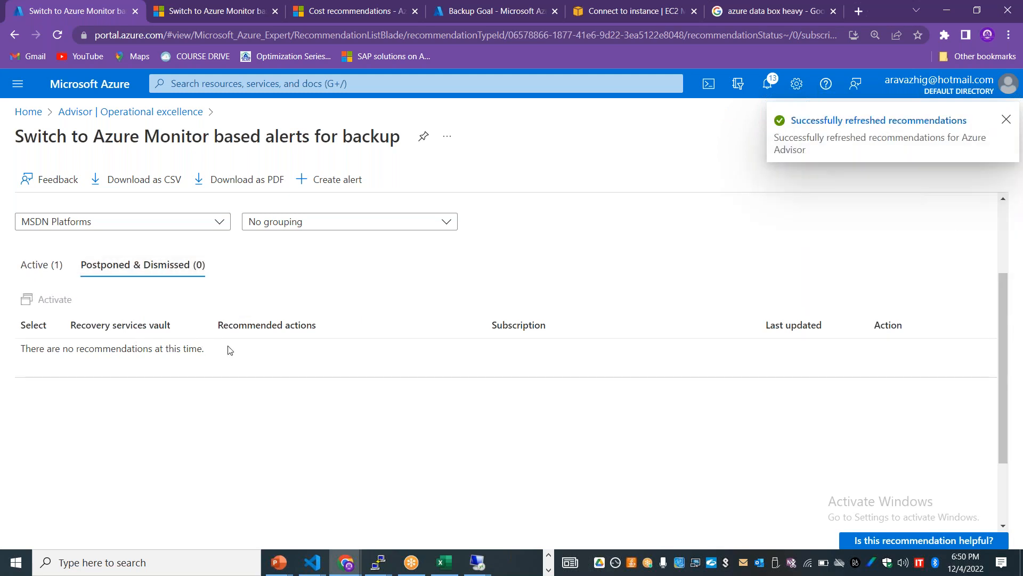
pyautogui.click(35, 265)
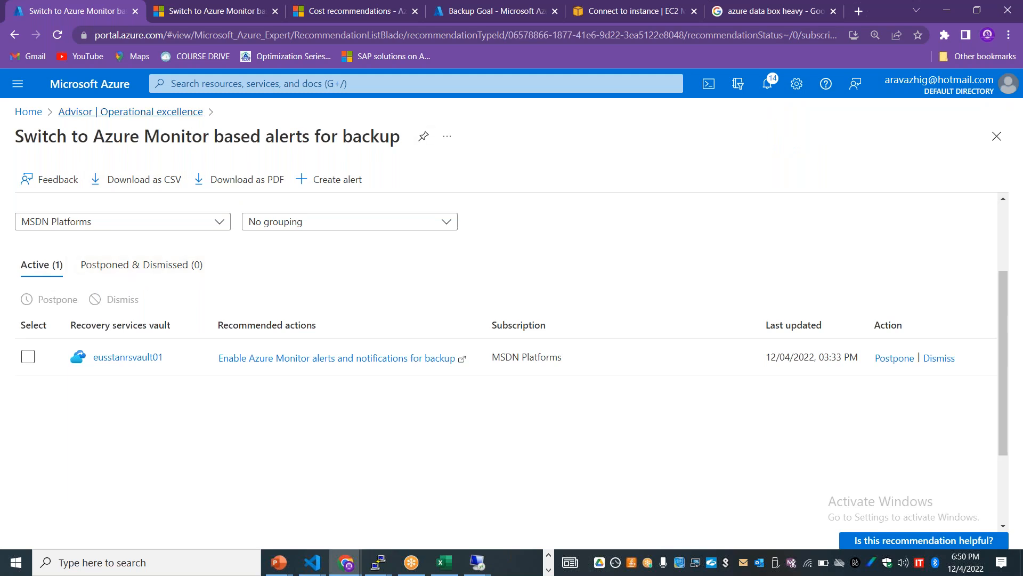
pyautogui.click(171, 113)
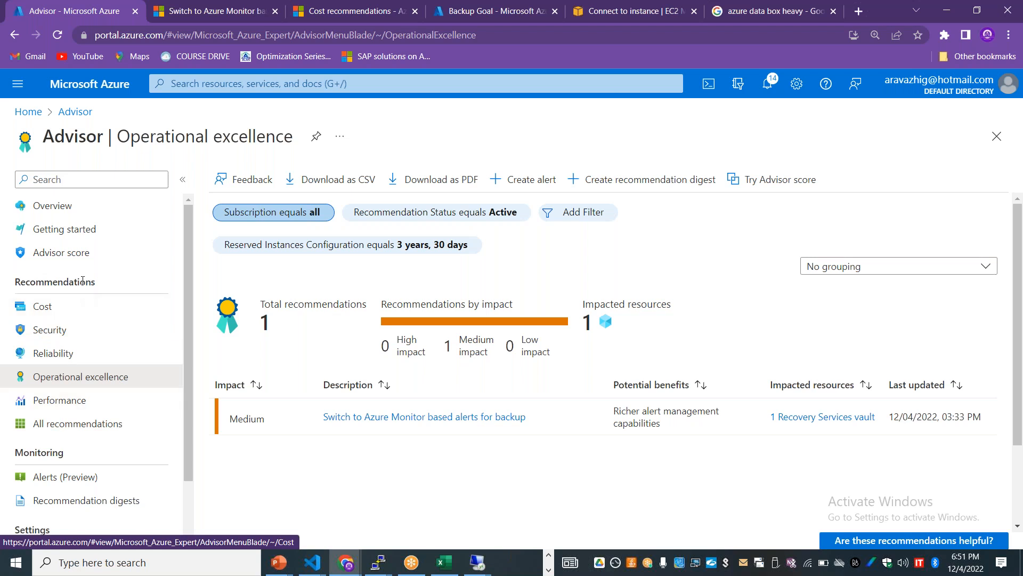
# Step: View the Advisor score by category and list the Reliability recommendations below it
pyautogui.click(81, 258)
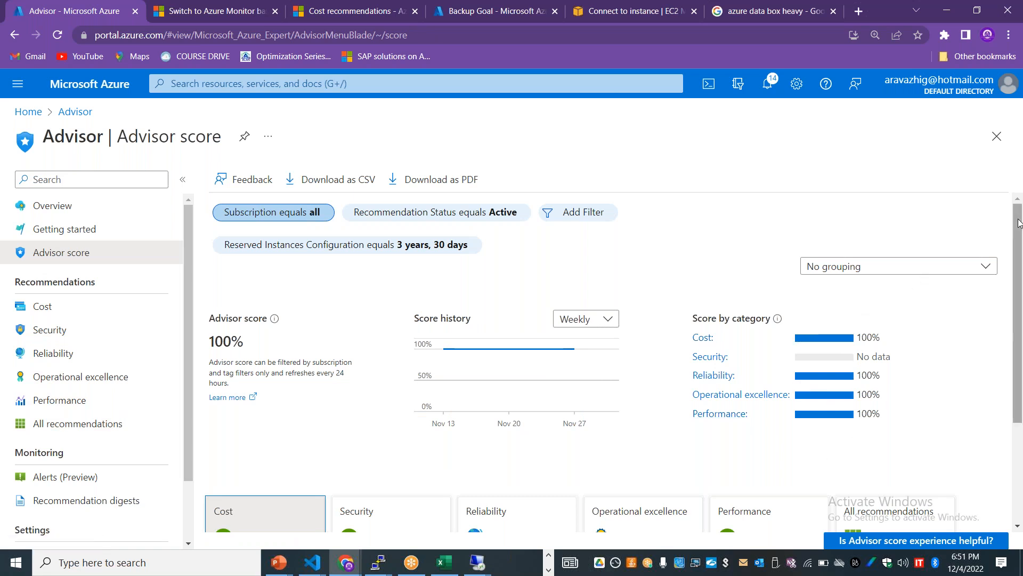
pyautogui.scroll(-3, 1019, 222)
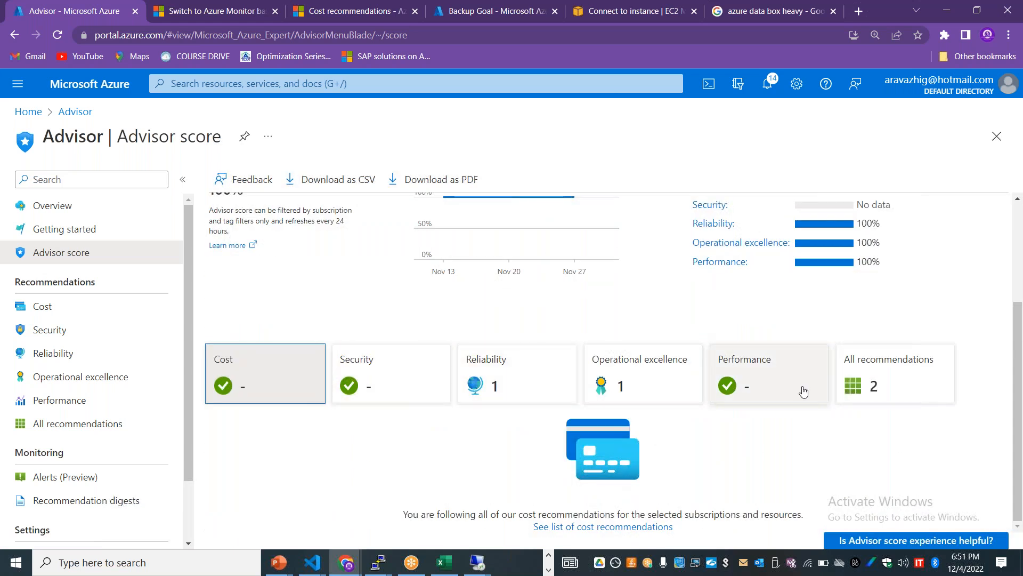
pyautogui.click(491, 388)
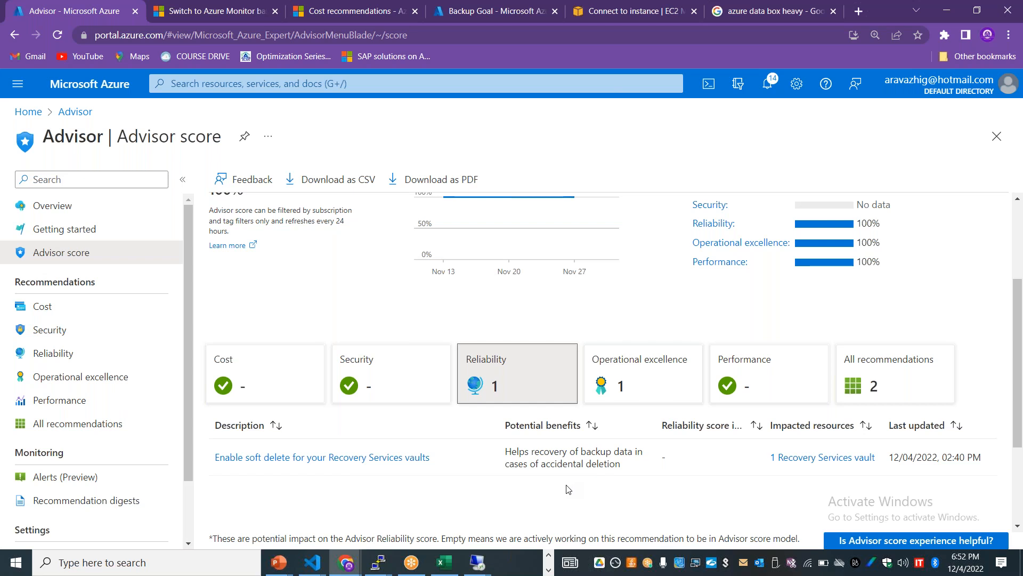
# Step: Open the soft delete recommendation for Recovery Services vaults and review the security settings behind its Enable Soft Delete action
pyautogui.click(372, 459)
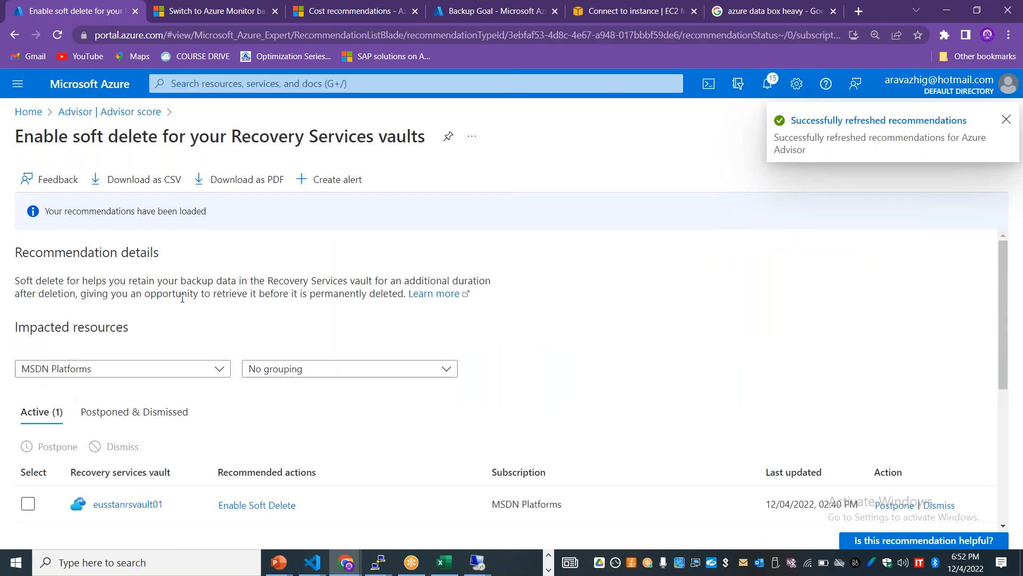
pyautogui.click(271, 505)
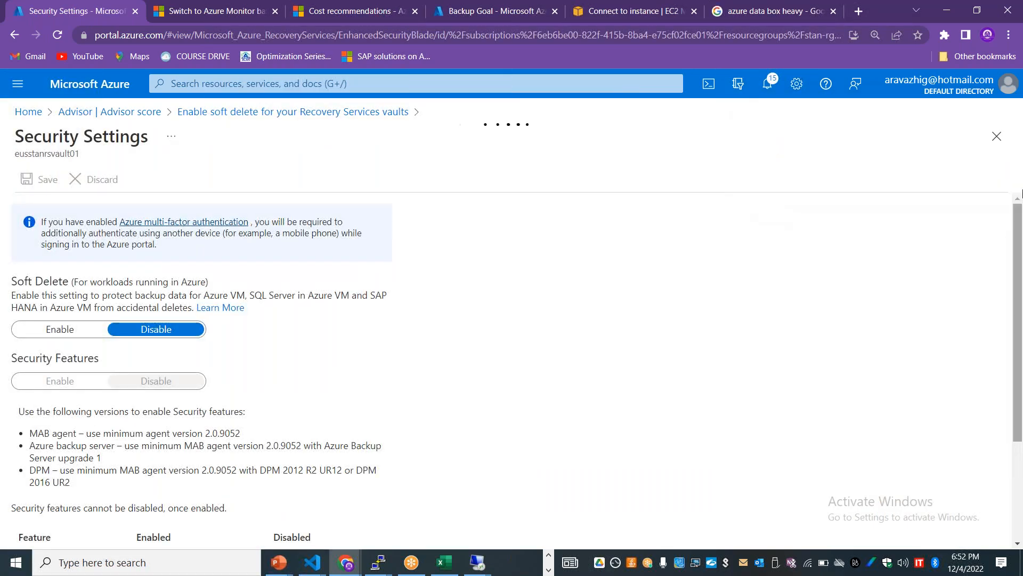
pyautogui.moveTo(1019, 219); pyautogui.dragTo(1020, 345)
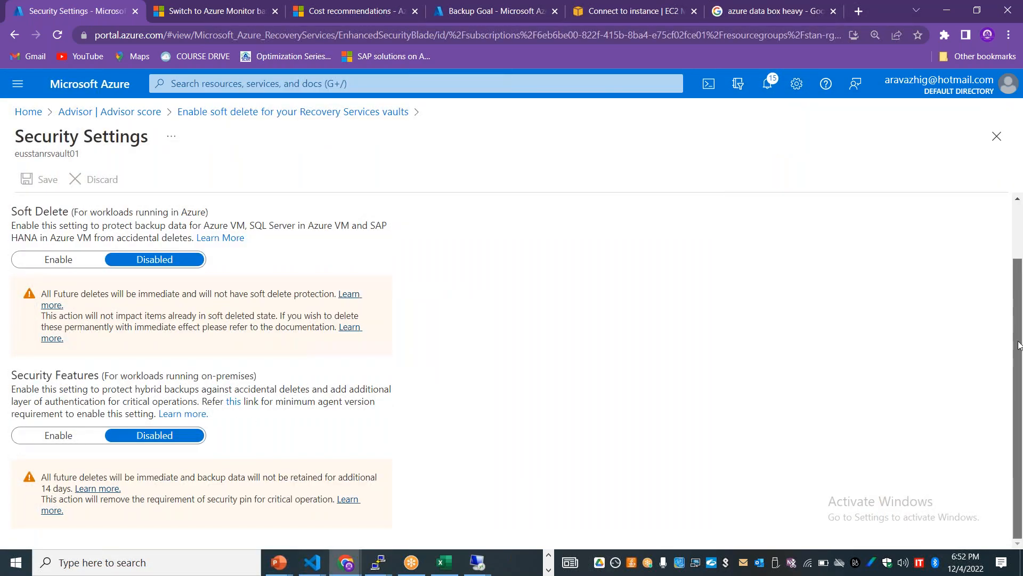
pyautogui.scroll(2, 528, 304)
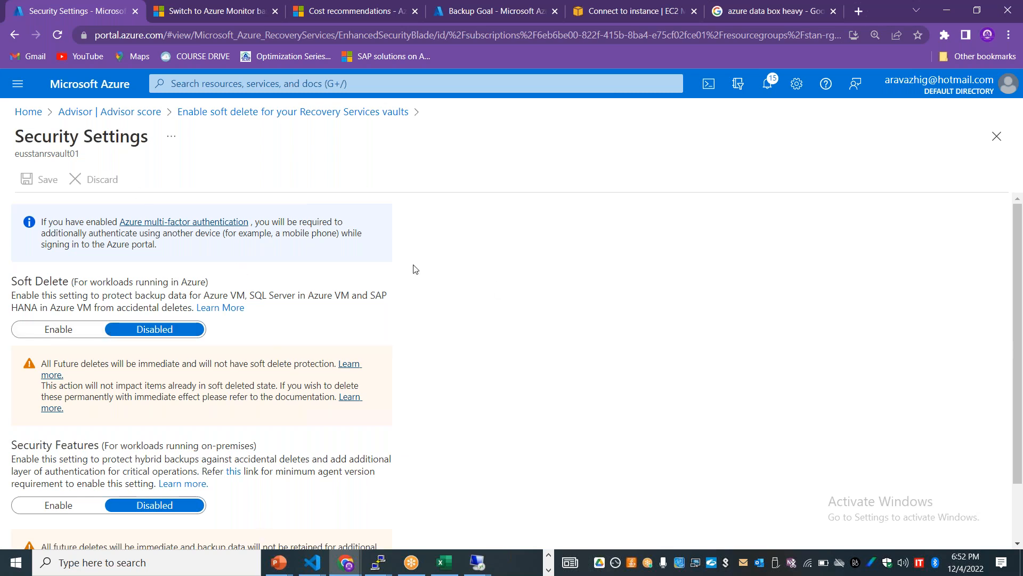
pyautogui.click(212, 117)
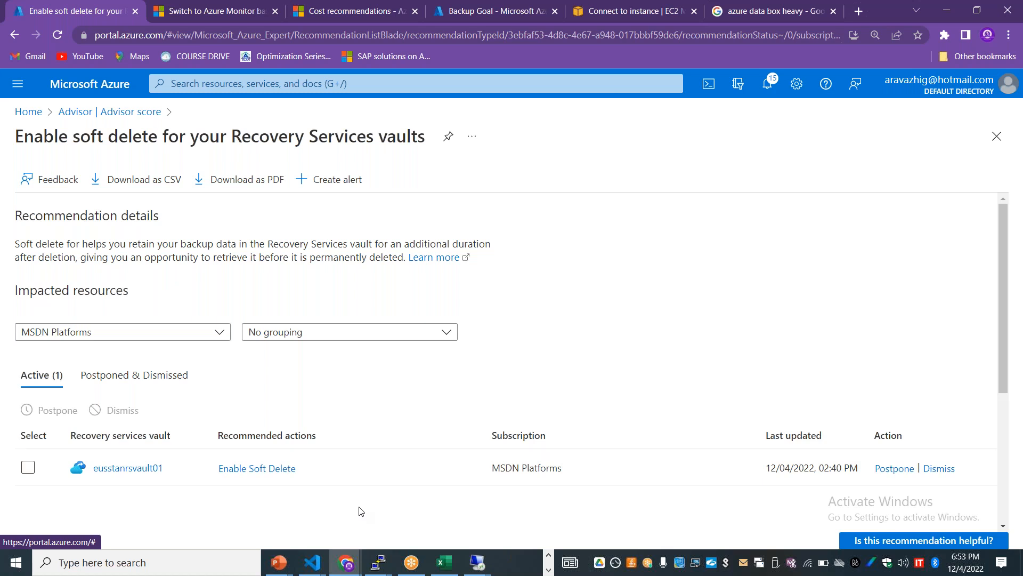
# Step: Leave the soft delete recommendation and return to the Advisor overview
pyautogui.click(84, 114)
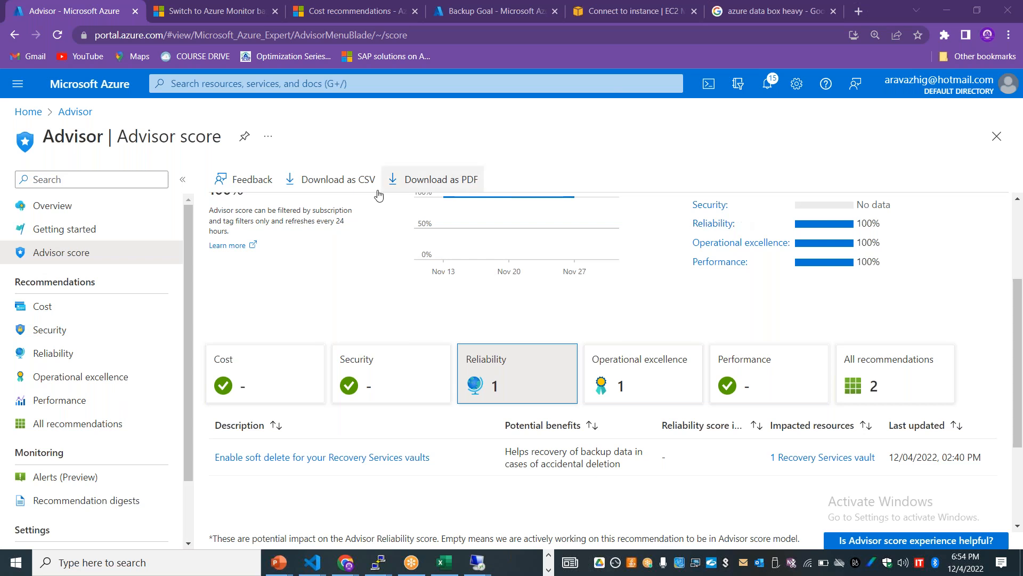
pyautogui.click(75, 111)
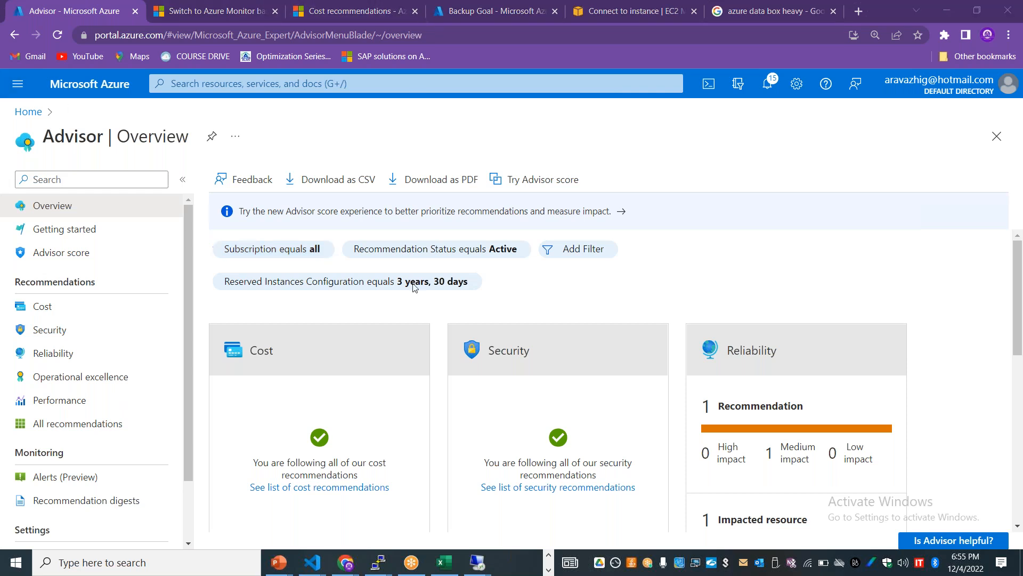
pyautogui.moveTo(411, 342); pyautogui.dragTo(198, 376)
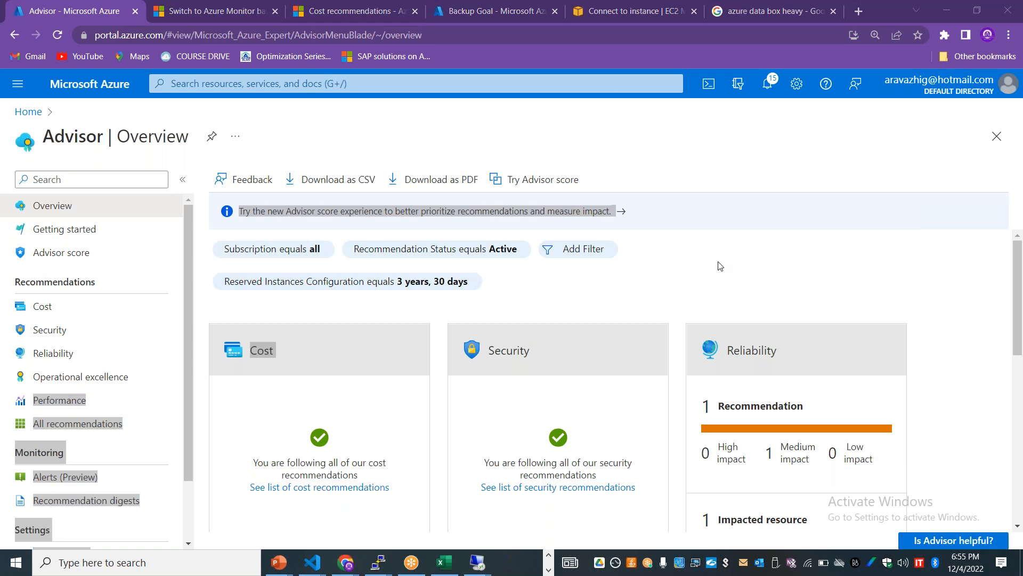
# Step: Open youtube.com in a new browser tab
pyautogui.click(858, 11)
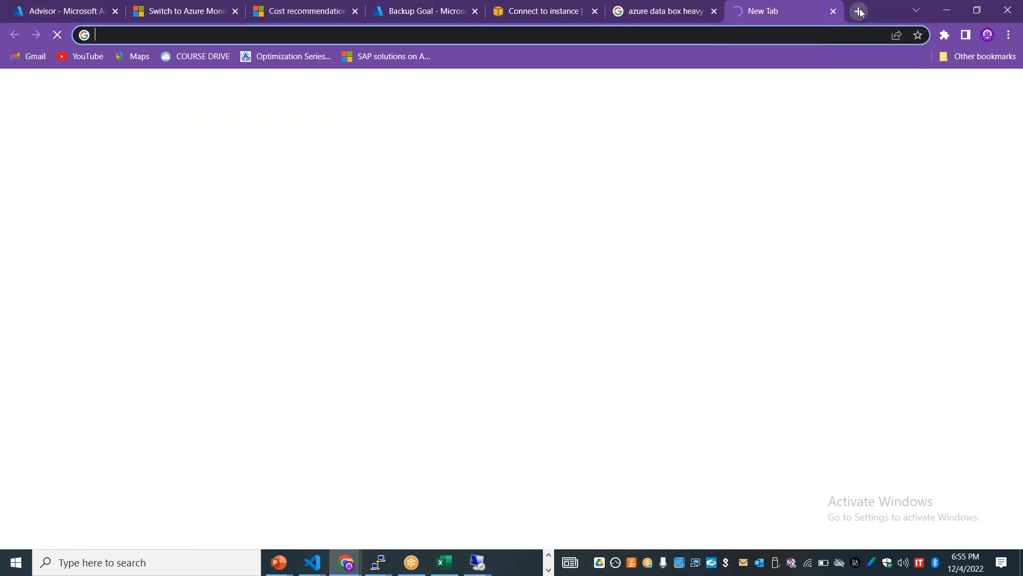
pyautogui.write('youtube.com')
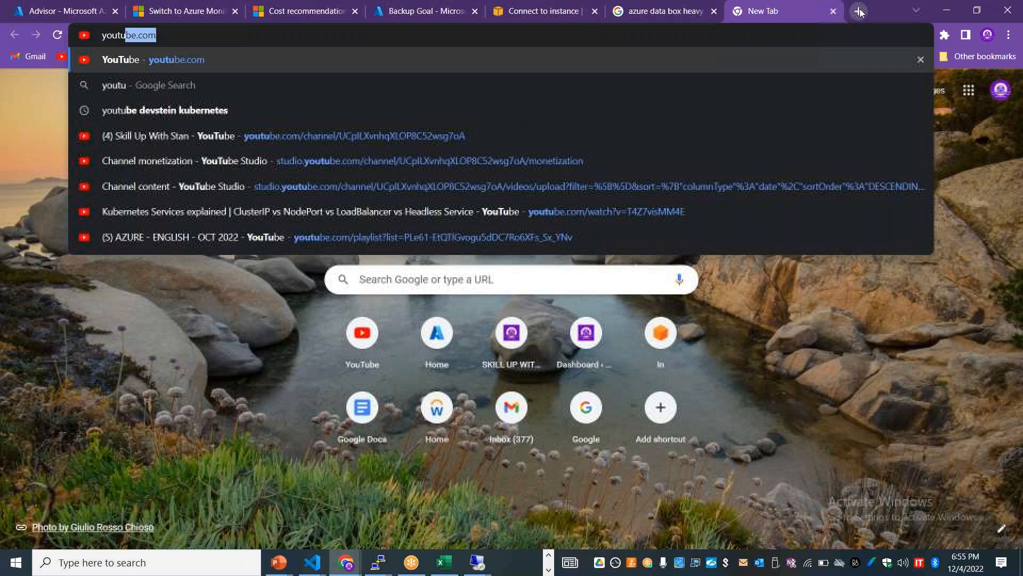
pyautogui.press('Return')
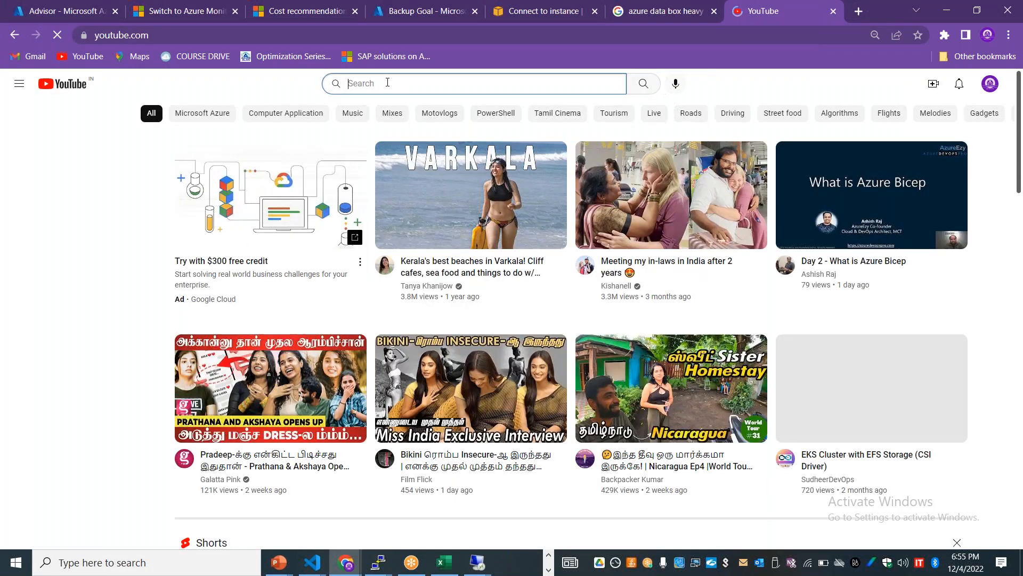
# Step: Search YouTube for "skill up with stan" and open the playlists of the Skill Up With Stan channel
pyautogui.write('skill')
pyautogui.click(384, 113)
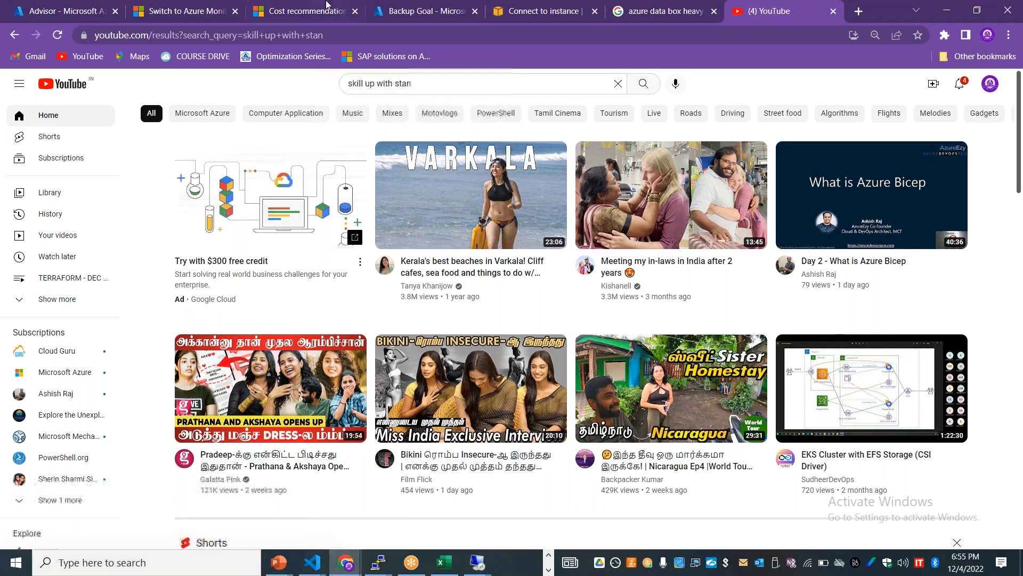
pyautogui.click(464, 156)
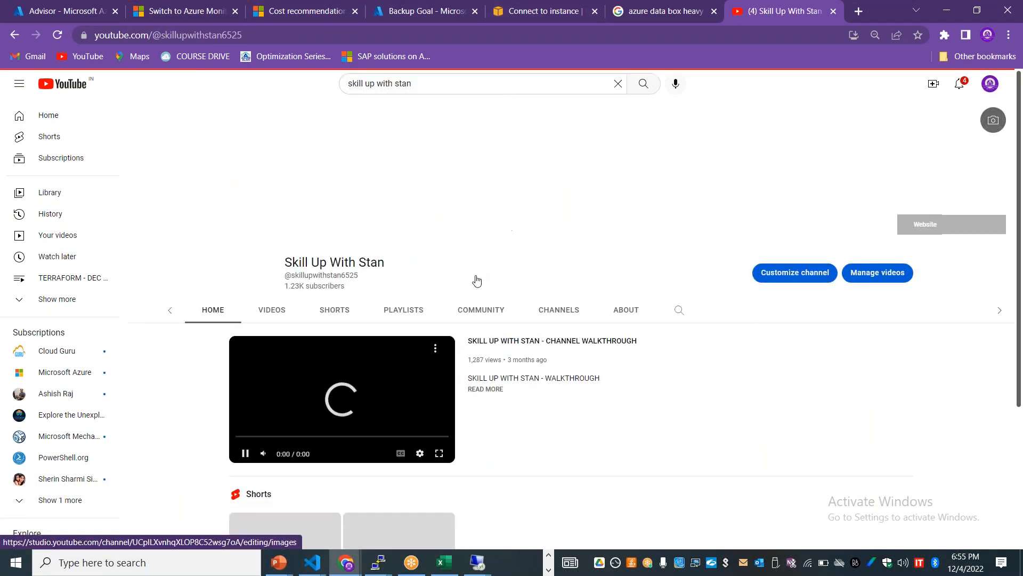
pyautogui.click(437, 311)
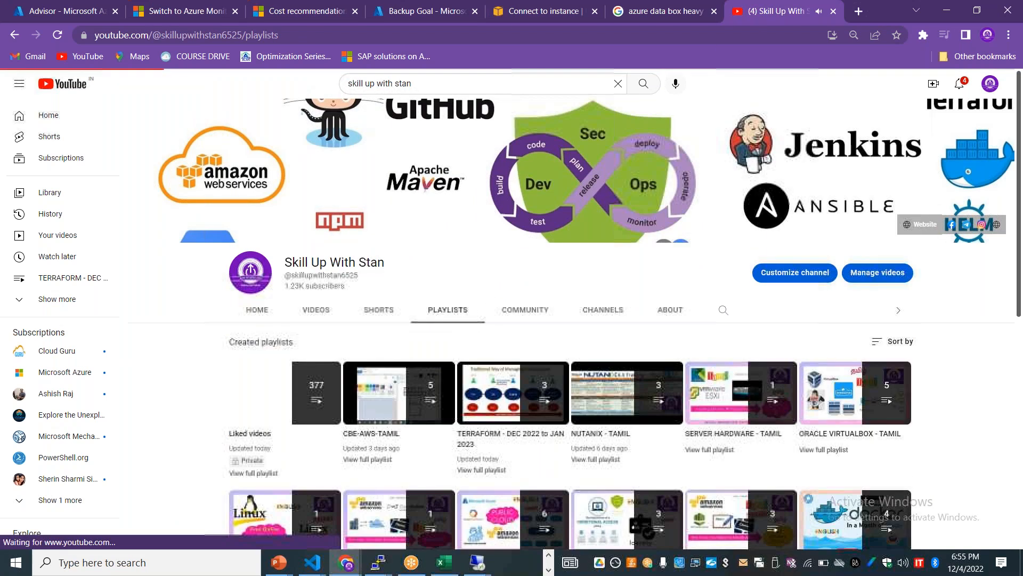
# Step: Look through all of the channel's created playlists, from the newest ones down to the end and back
pyautogui.moveTo(1018, 218); pyautogui.dragTo(1021, 348)
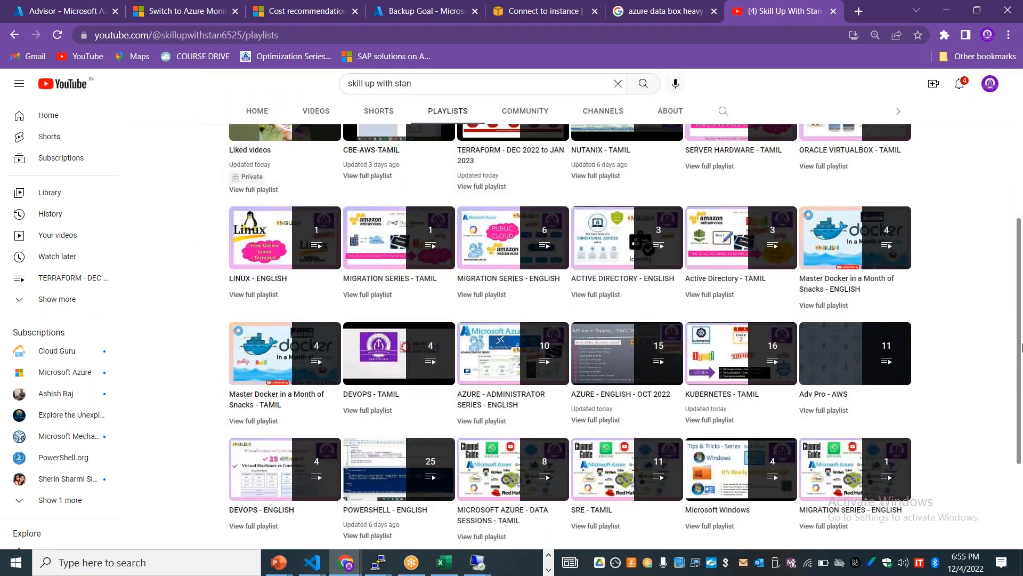
pyautogui.moveTo(1021, 347); pyautogui.dragTo(1020, 385)
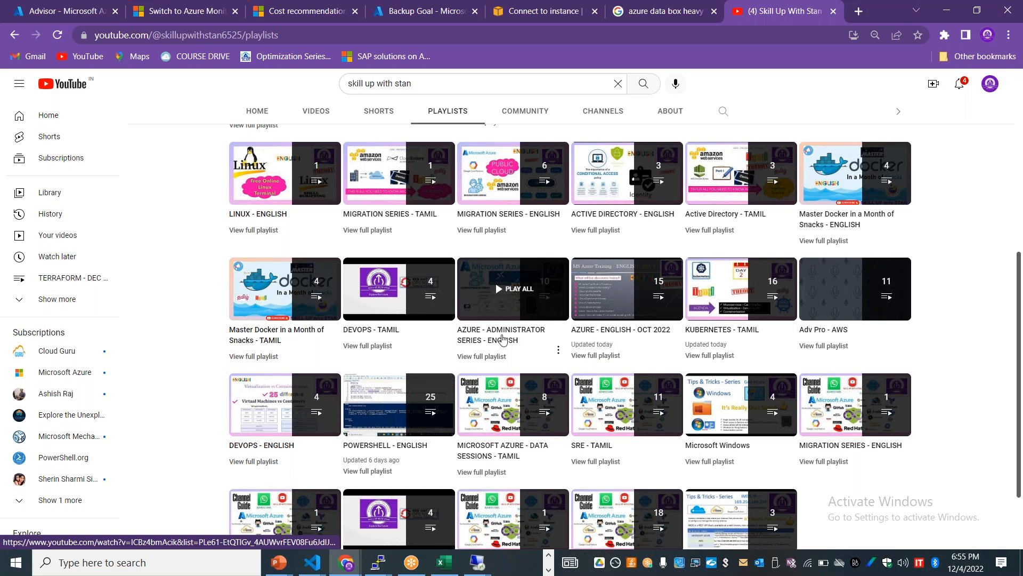
pyautogui.click(1003, 270)
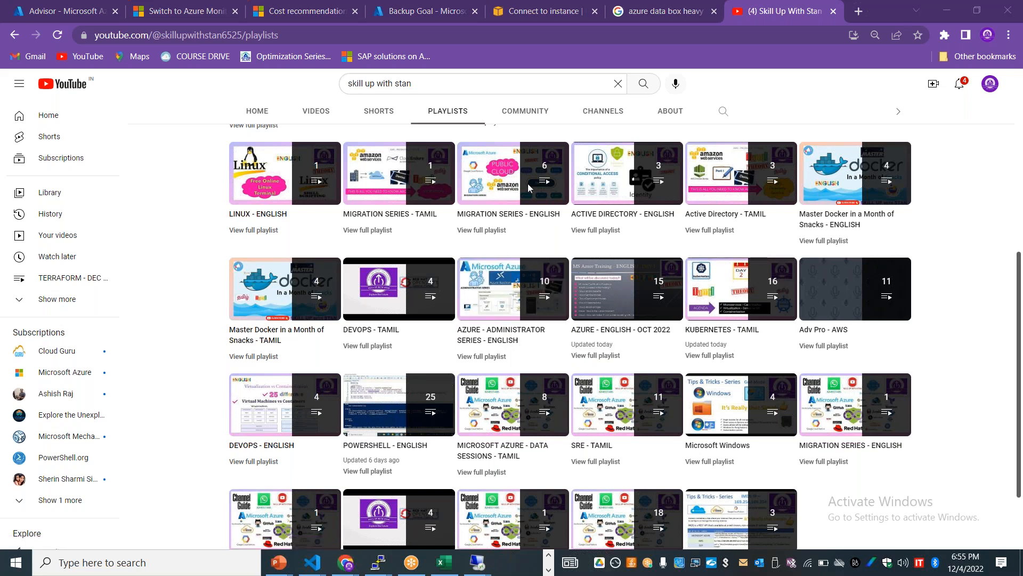
pyautogui.moveTo(1019, 368); pyautogui.dragTo(1019, 417)
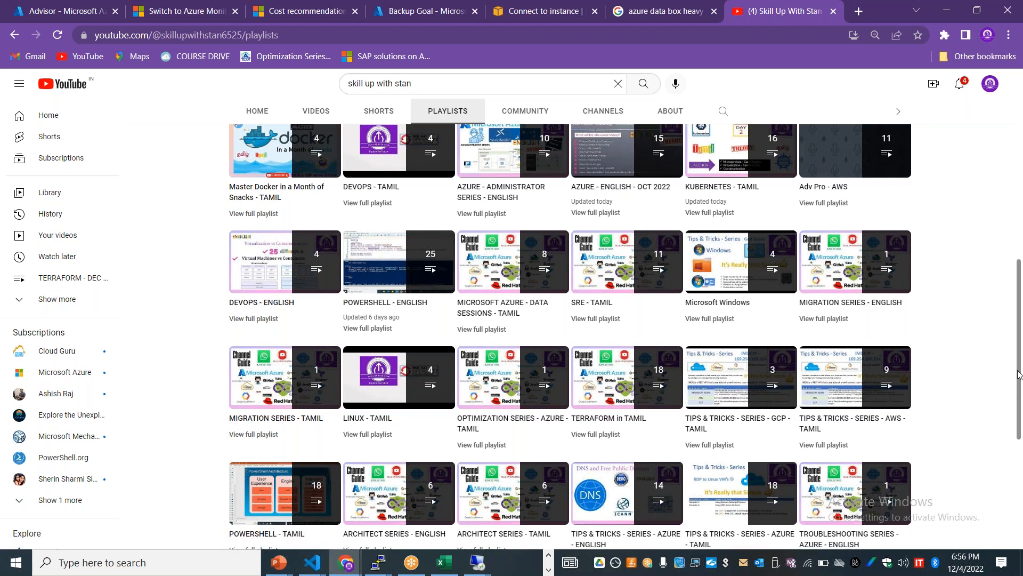
pyautogui.scroll(-2, 1019, 373)
pyautogui.scroll(-3, 1021, 420)
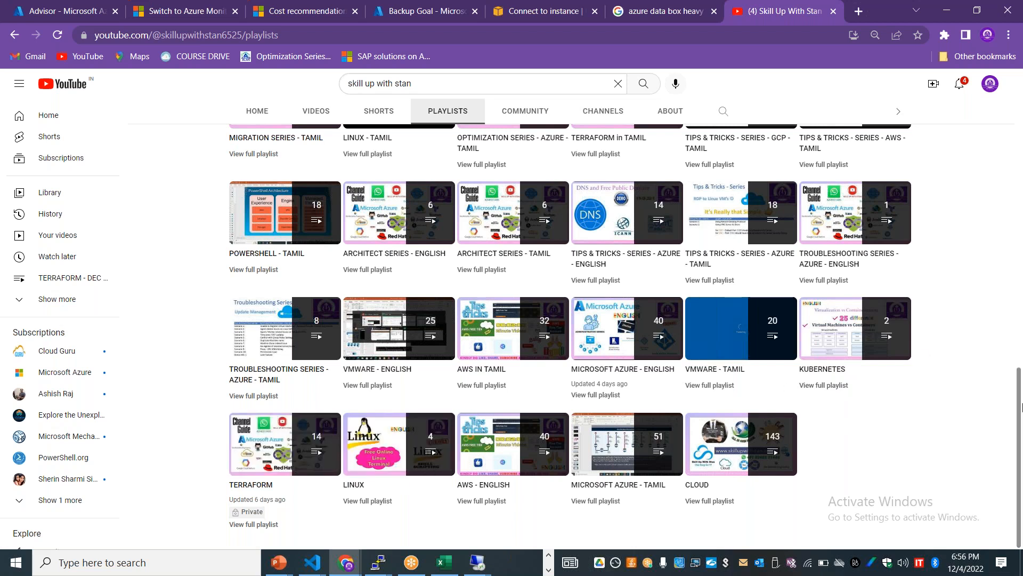
pyautogui.moveTo(1019, 423); pyautogui.dragTo(1020, 213)
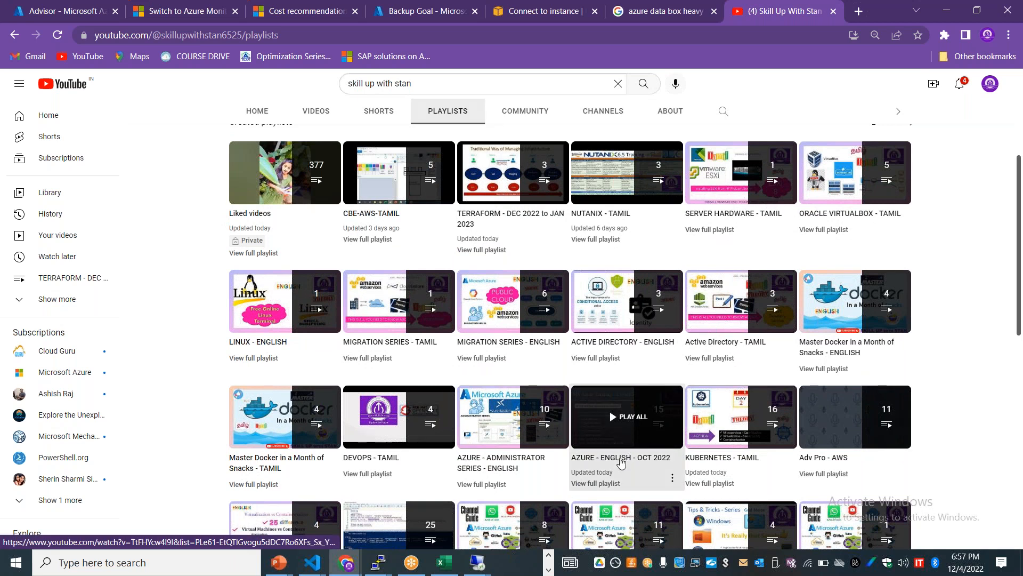
# Step: Open the AZURE - ENGLISH - OCT 2022 playlist, pause playback and review its list of videos through Day 15
pyautogui.click(621, 459)
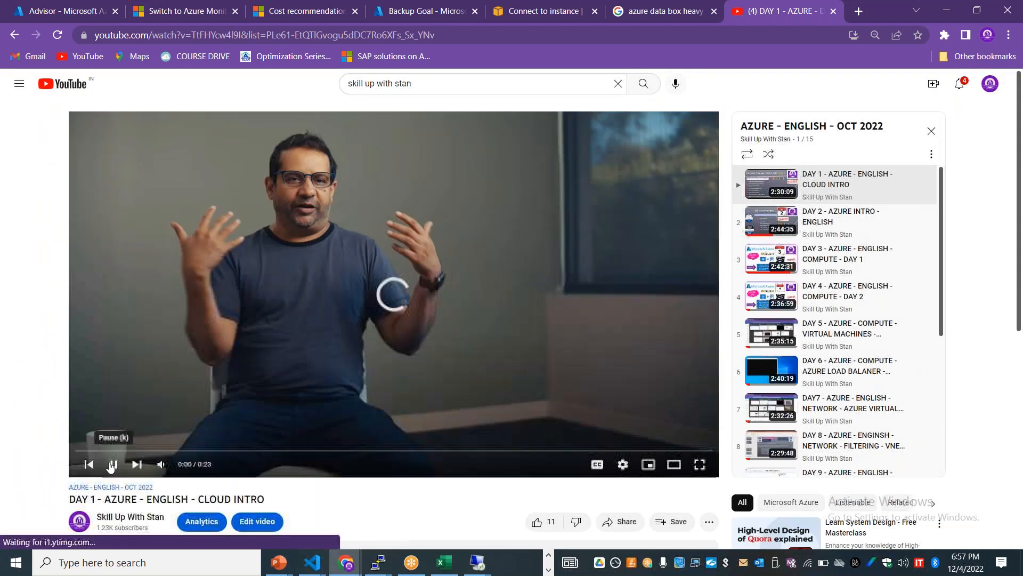
pyautogui.click(113, 466)
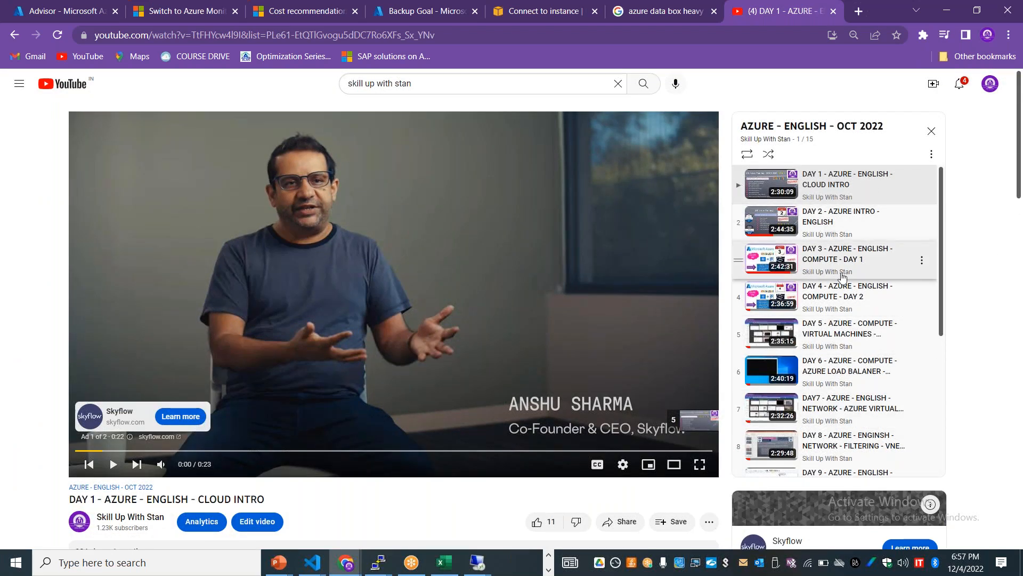
pyautogui.moveTo(942, 245); pyautogui.dragTo(962, 397)
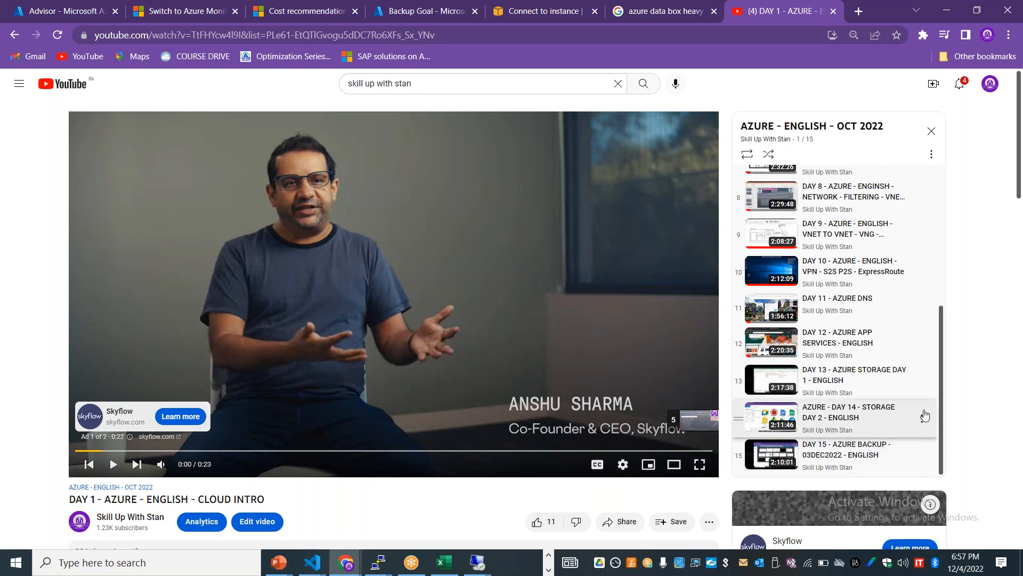
pyautogui.moveTo(939, 398); pyautogui.dragTo(972, 431)
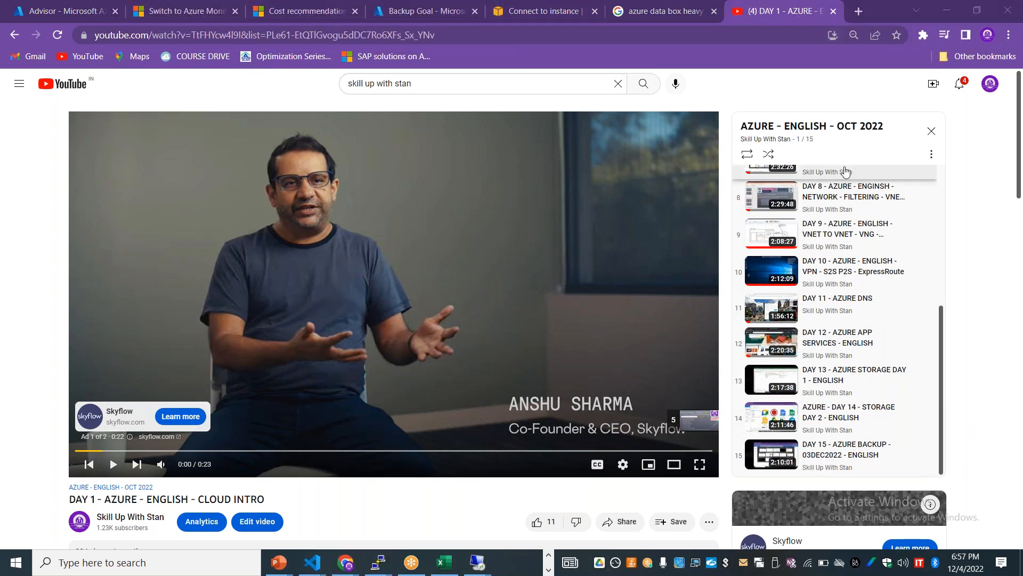
# Step: Close the YouTube tab and return from Advisor to the Azure portal home page
pyautogui.click(833, 11)
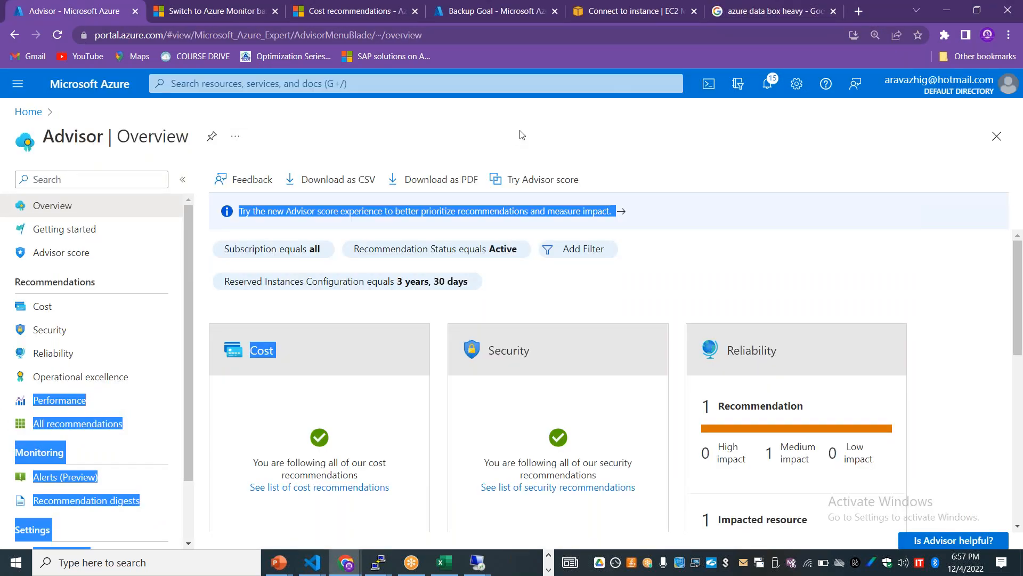
pyautogui.click(28, 111)
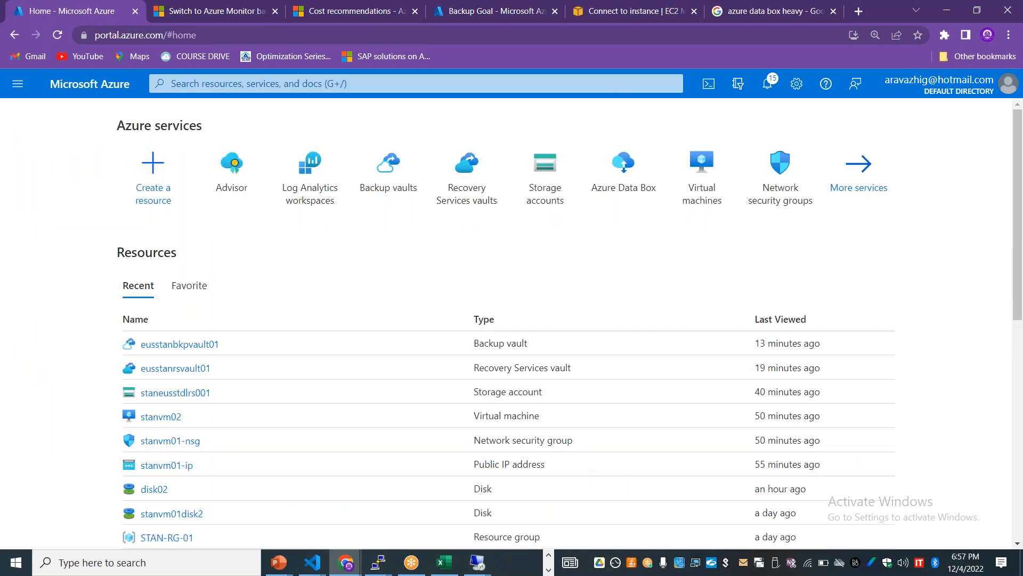
pyautogui.click(1005, 312)
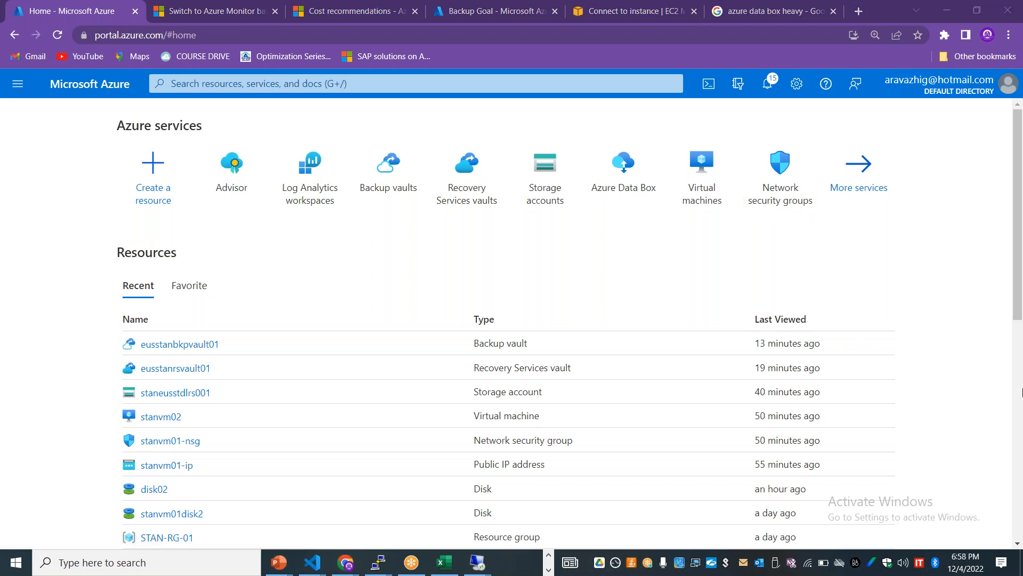